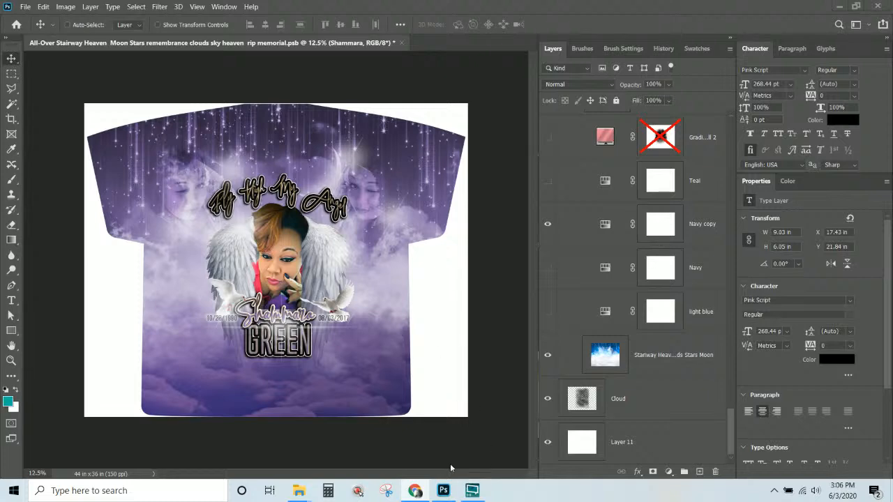
# Compare the customer's reference shirt photo with the purple All-Over Stairway Heaven memorial design.
pyautogui.moveTo(297, 493)
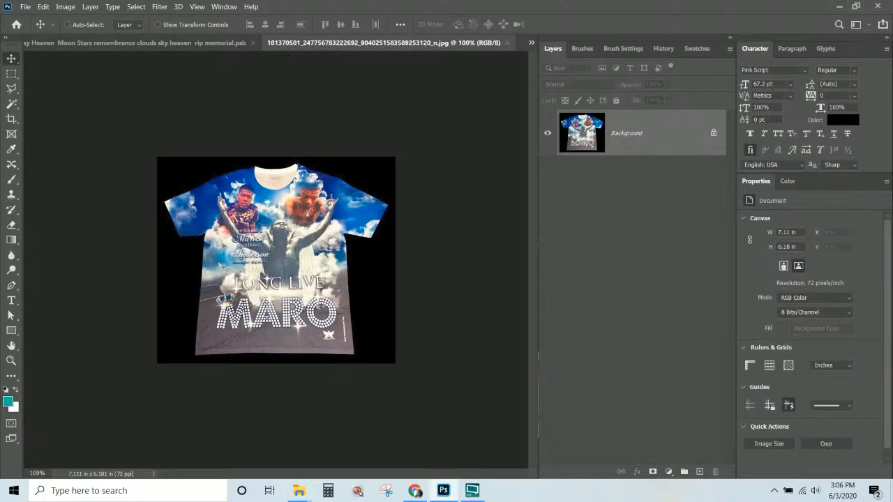
pyautogui.hotkey('ctrl', '+')
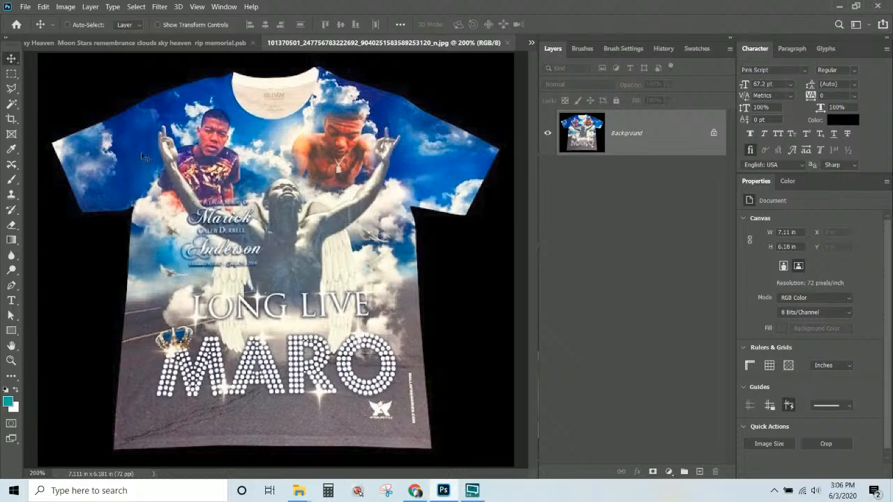
pyautogui.click(150, 45)
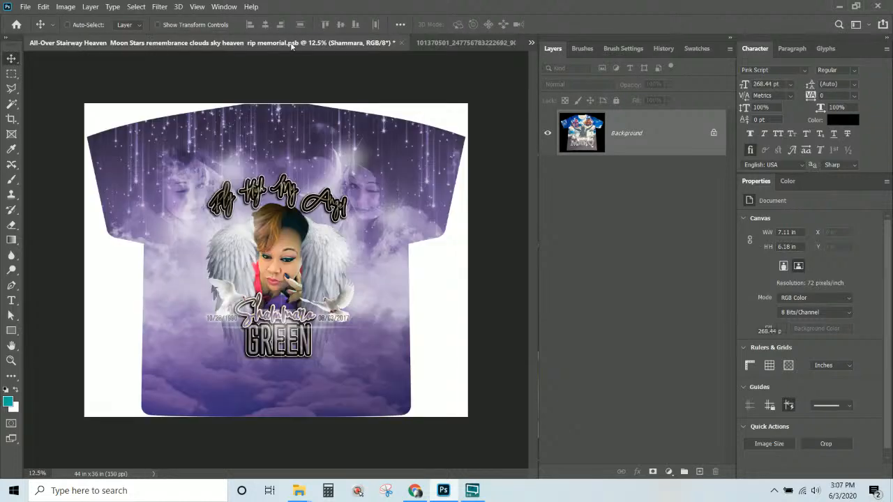
pyautogui.click(448, 42)
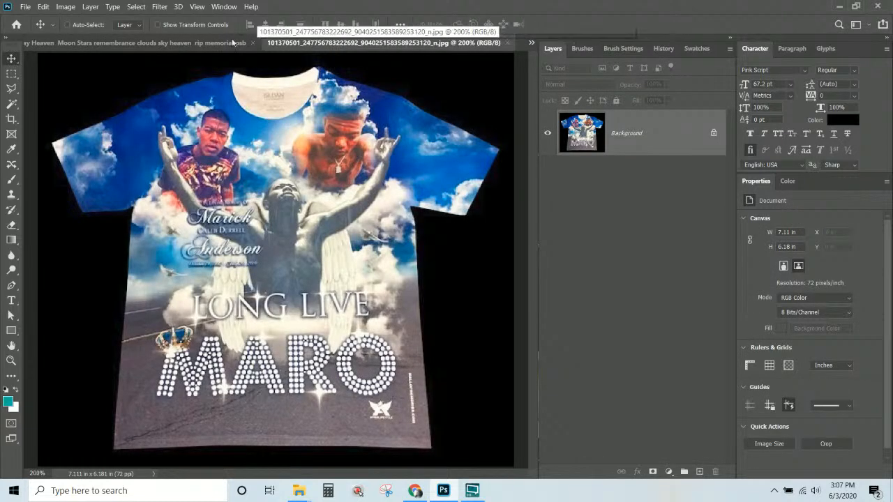
pyautogui.click(259, 44)
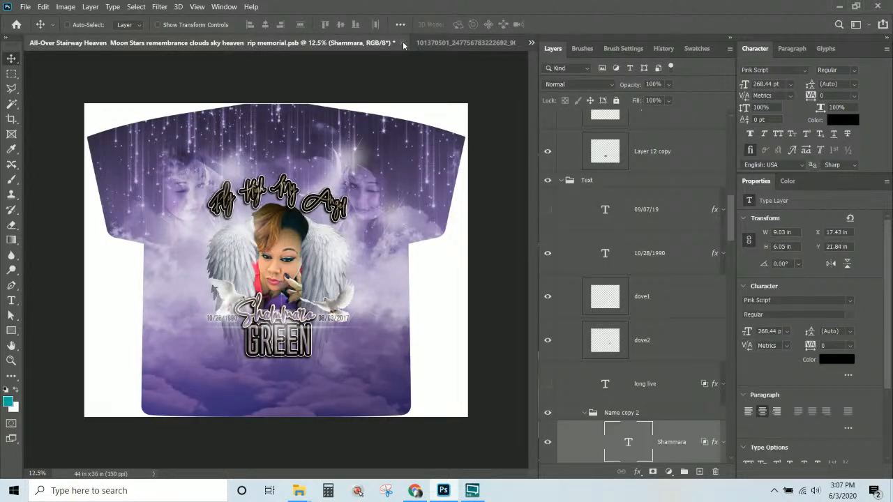
pyautogui.click(489, 49)
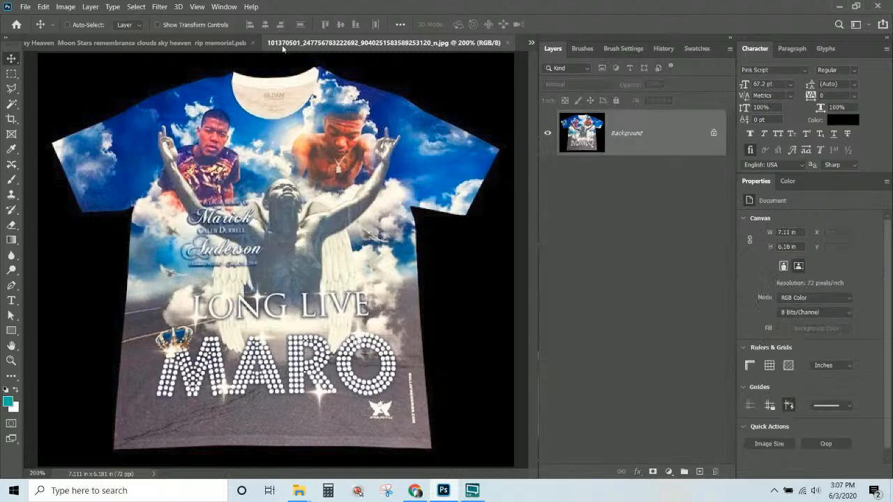
pyautogui.click(24, 6)
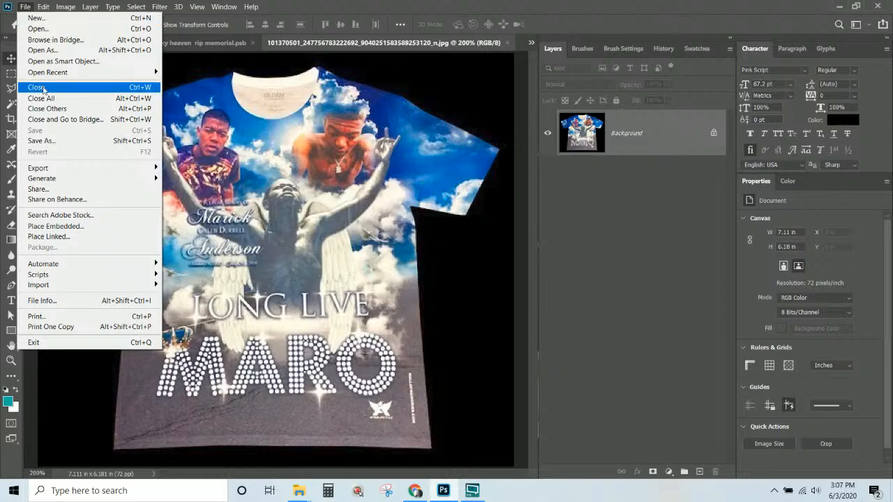
pyautogui.press('Escape')
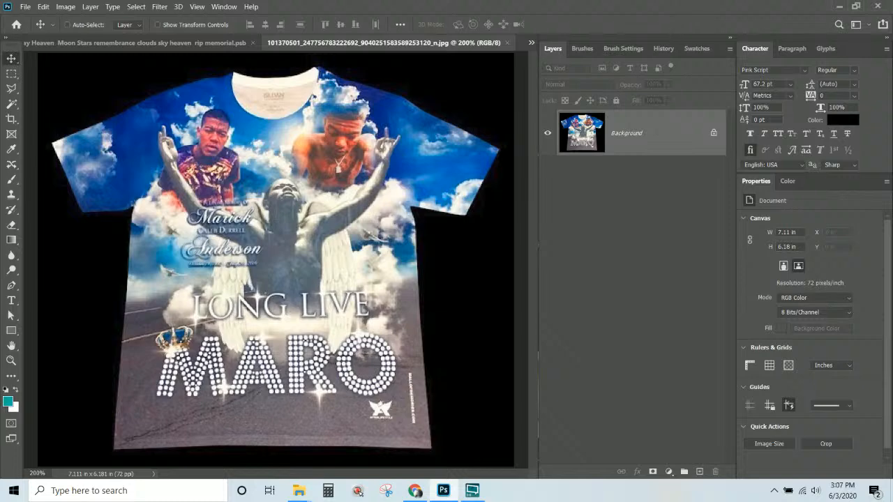
# Delete the Background Image, BG Text and Photo layers from the Vapor Jerzees 21M blank template.
pyautogui.hotkey('ctrl', 'Tab')
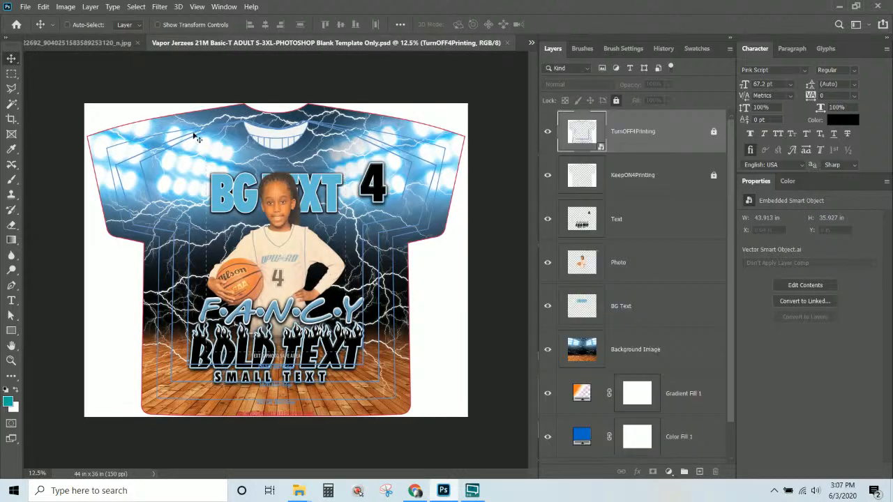
pyautogui.scroll(-1, 611, 376)
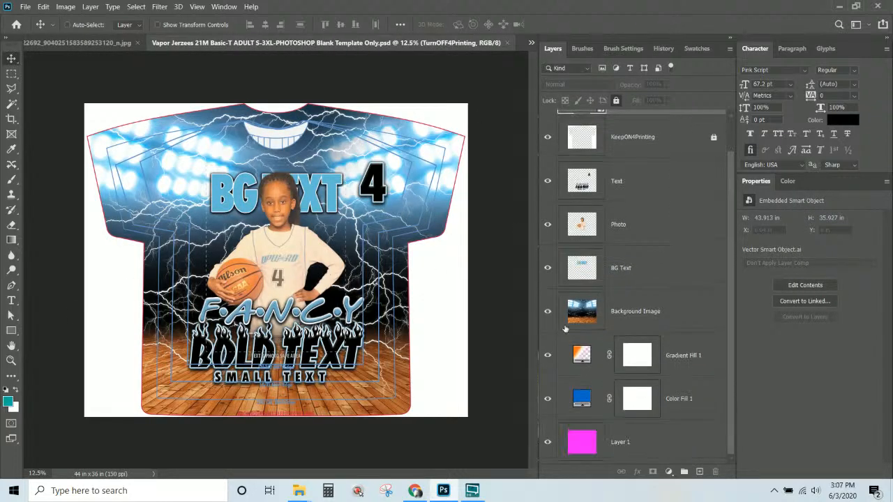
pyautogui.click(646, 320)
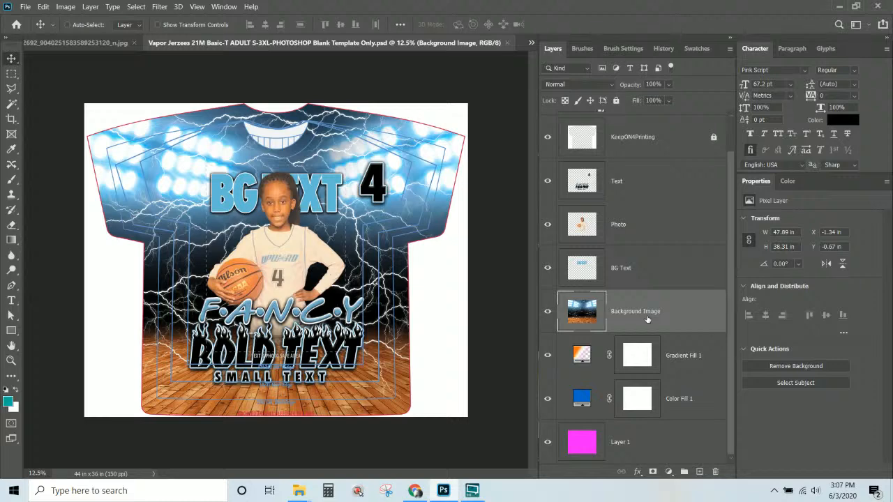
pyautogui.press('Delete')
pyautogui.click(642, 301)
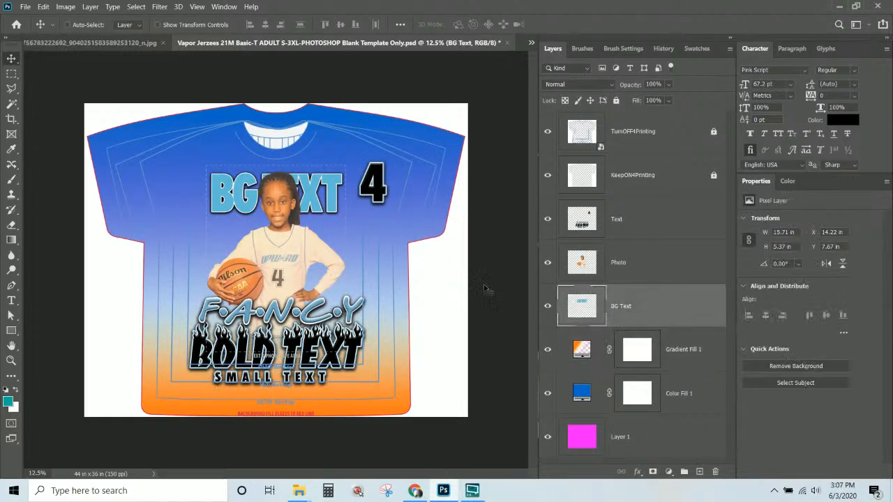
pyautogui.press('Delete')
pyautogui.click(619, 263)
pyautogui.press('Delete')
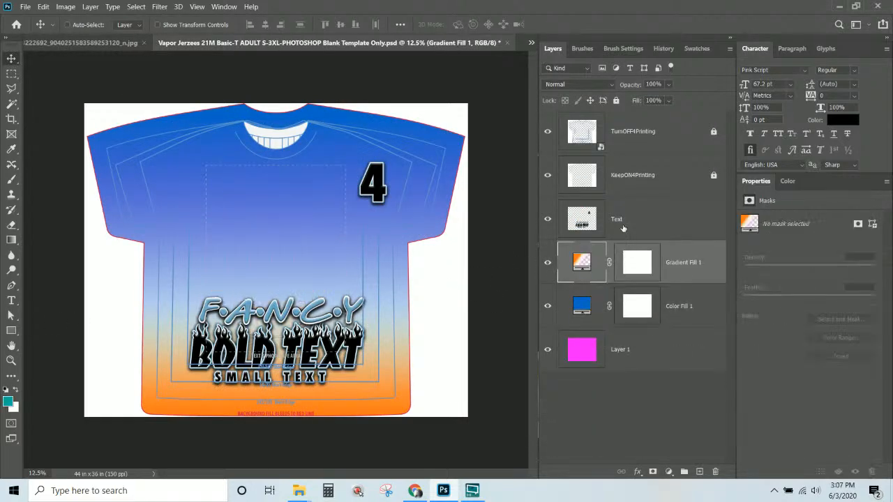
# Delete the Text, Gradient Fill 1 and Color Fill 1 layers from the shirt template.
pyautogui.click(623, 222)
pyautogui.press('Delete')
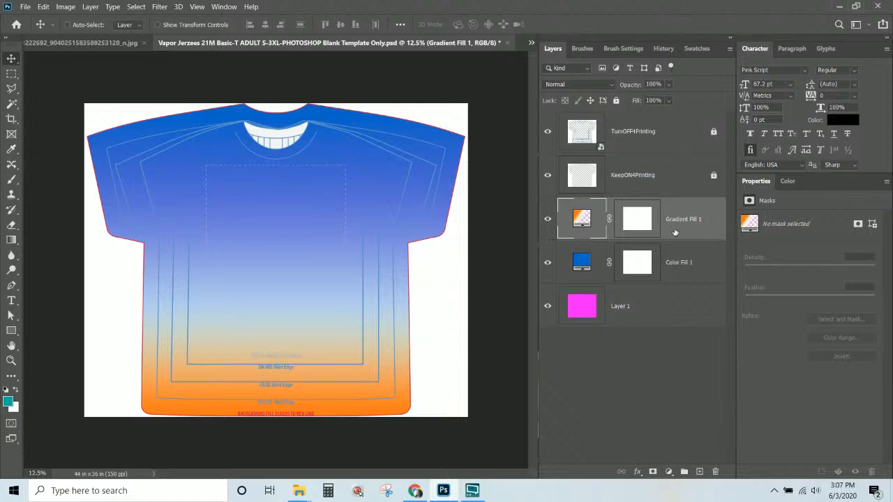
pyautogui.press('Delete')
pyautogui.press('Delete')
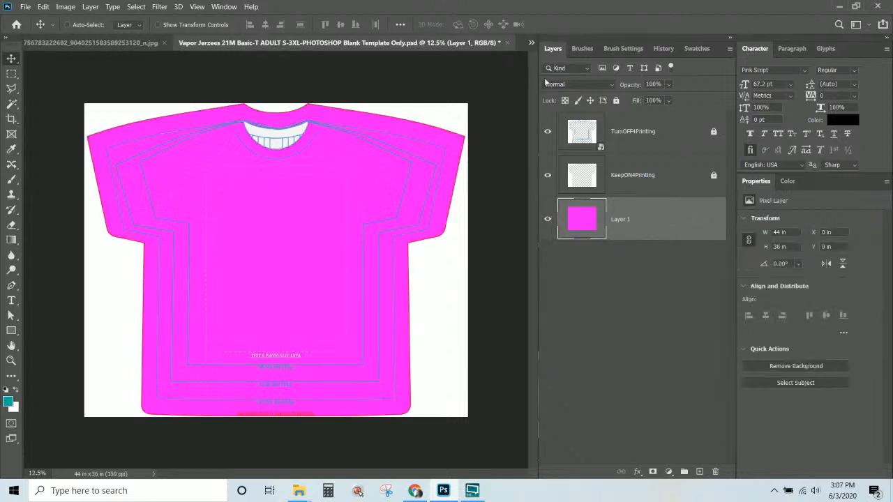
# Copy the reference shirt photo from its JPG into the Vapor Jerzees template, above the TurnOFF4Printing layer.
pyautogui.click(631, 136)
pyautogui.click(640, 175)
pyautogui.click(632, 136)
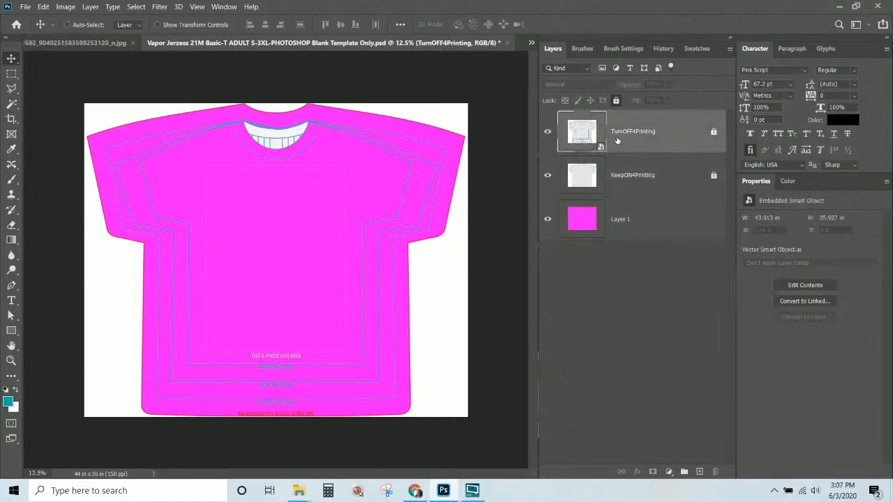
pyautogui.click(85, 42)
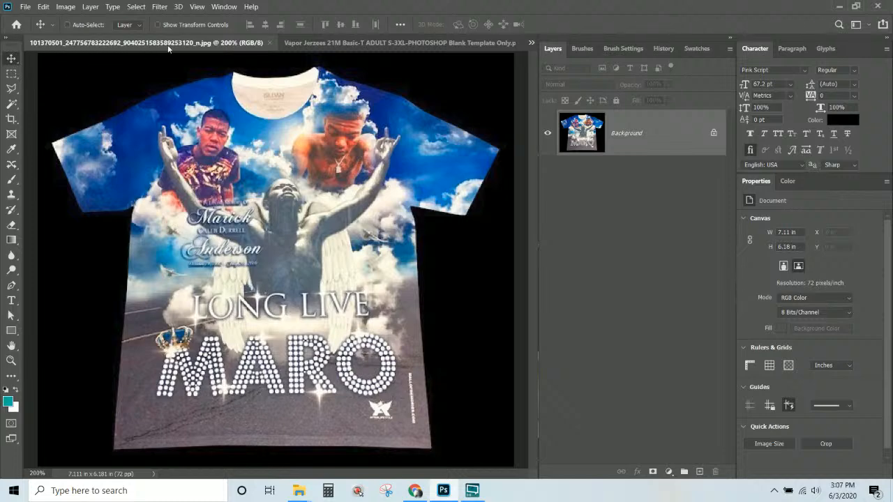
pyautogui.moveTo(225, 149); pyautogui.dragTo(325, 162)
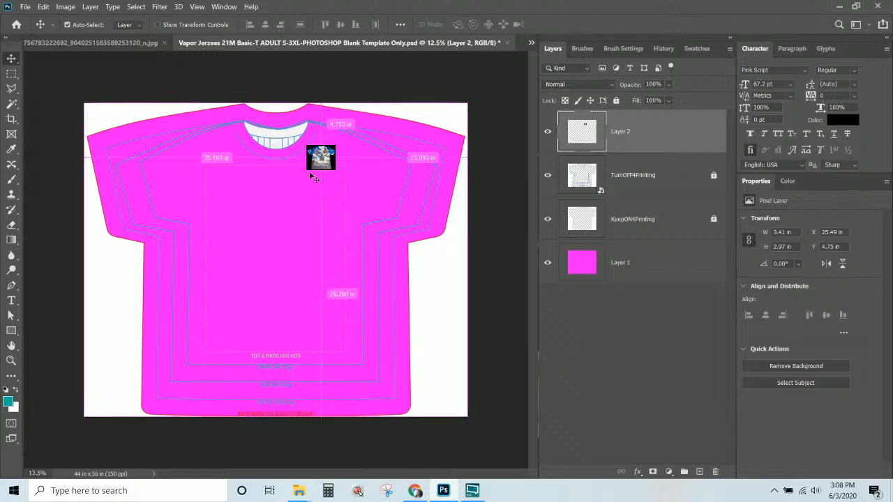
# Scale the shirt photo to about 47 × 40.9 in, align it over the template, and place its layer below KeepON4Printing.
pyautogui.hotkey('ctrl', 't')
pyautogui.moveTo(337, 176); pyautogui.dragTo(606, 406)
pyautogui.moveTo(359, 310); pyautogui.dragTo(132, 265)
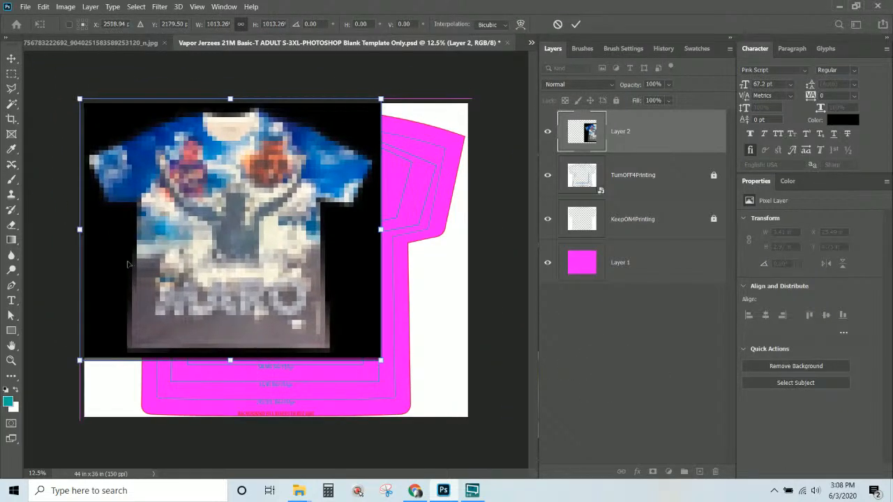
pyautogui.moveTo(392, 358); pyautogui.dragTo(490, 445)
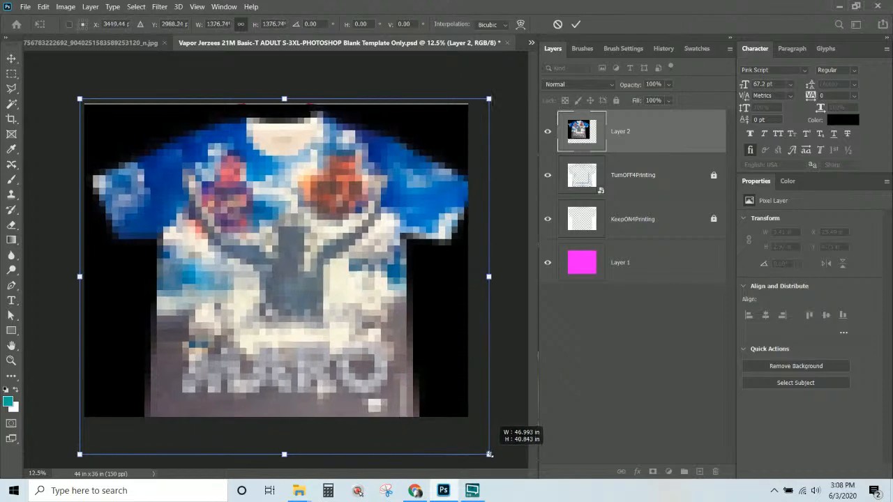
pyautogui.moveTo(407, 381); pyautogui.dragTo(408, 363)
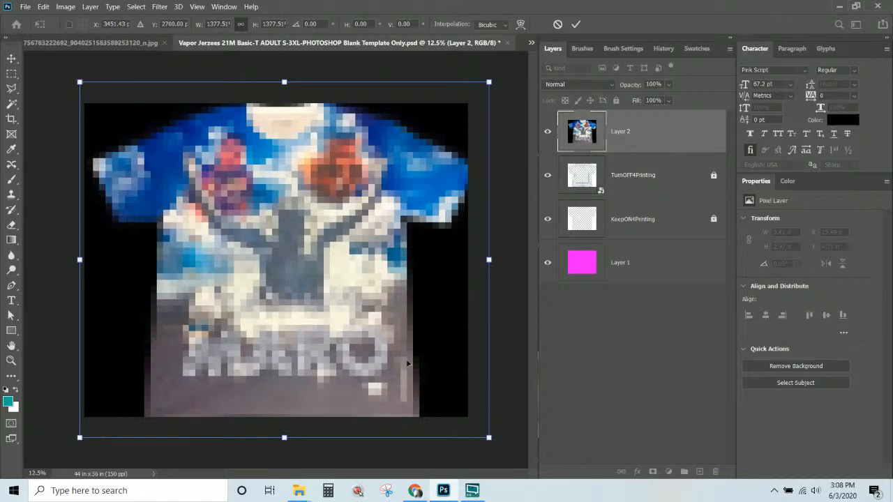
pyautogui.press('Return')
pyautogui.moveTo(650, 139); pyautogui.dragTo(649, 228)
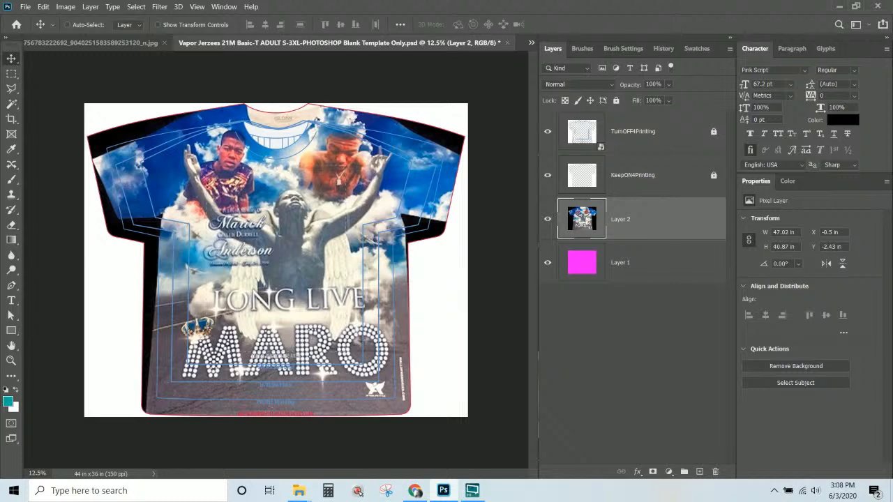
# Compare the original reference JPG with its copy in the shirt template, and close the JPG.
pyautogui.click(143, 42)
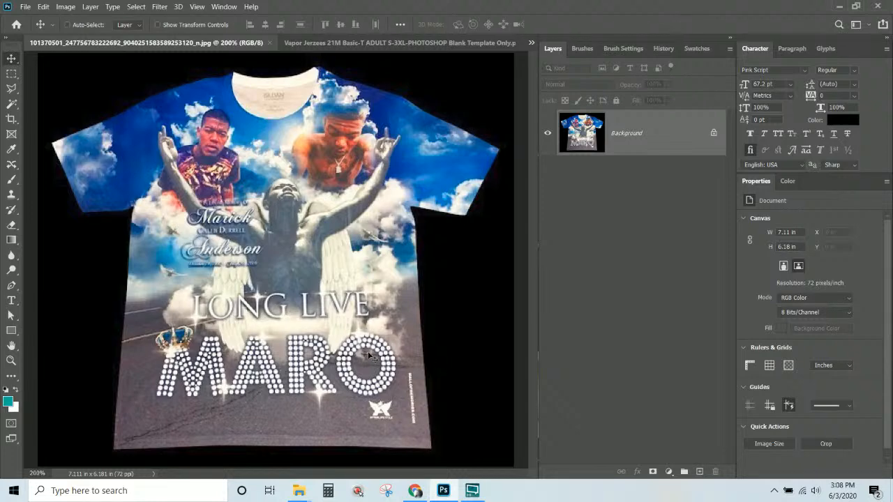
pyautogui.click(300, 42)
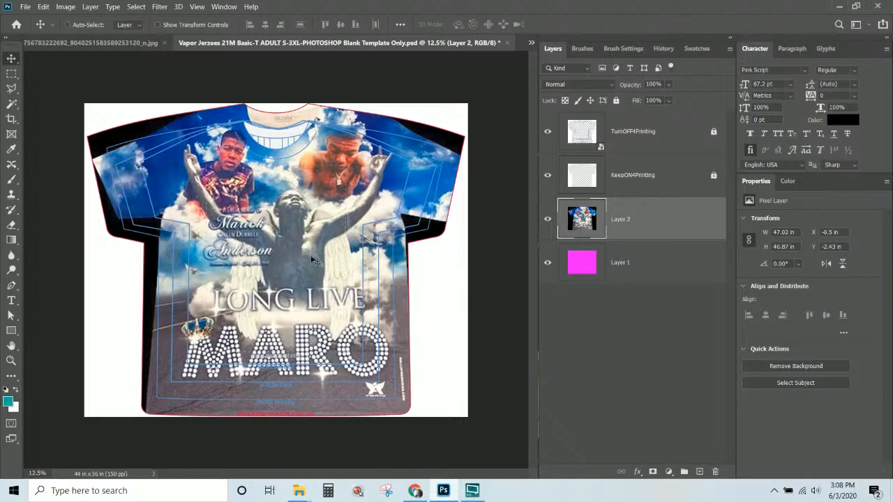
pyautogui.click(111, 44)
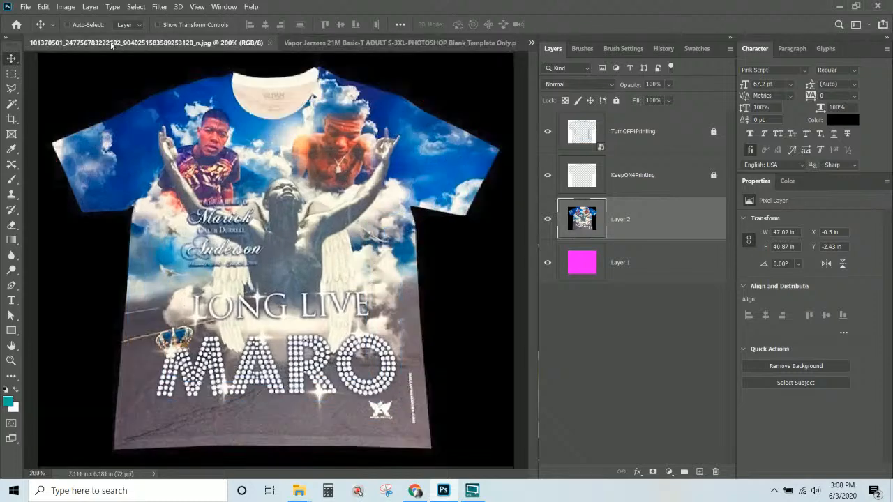
pyautogui.click(269, 44)
# Locate the Stairway Heaven background and the six wings groups in the memorial PSB, and select the Wings 1 front/back group.
pyautogui.click(107, 44)
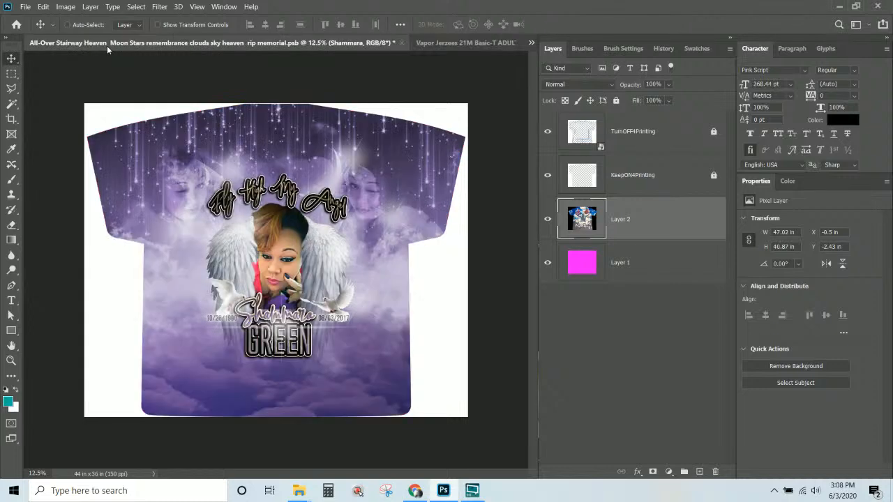
pyautogui.rightClick(237, 251)
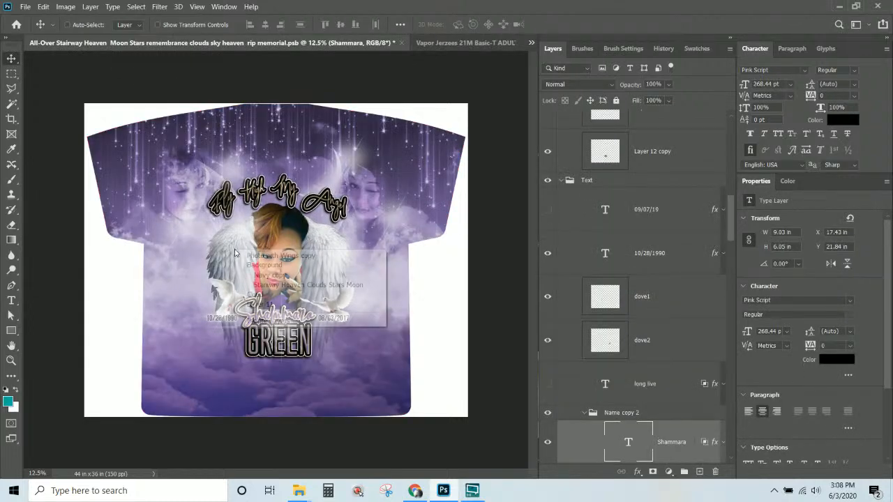
pyautogui.click(253, 286)
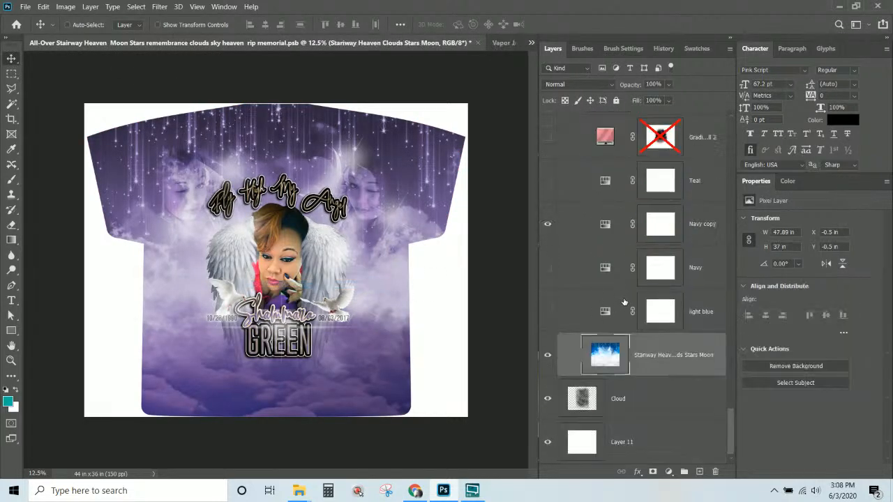
pyautogui.scroll(5, 621, 303)
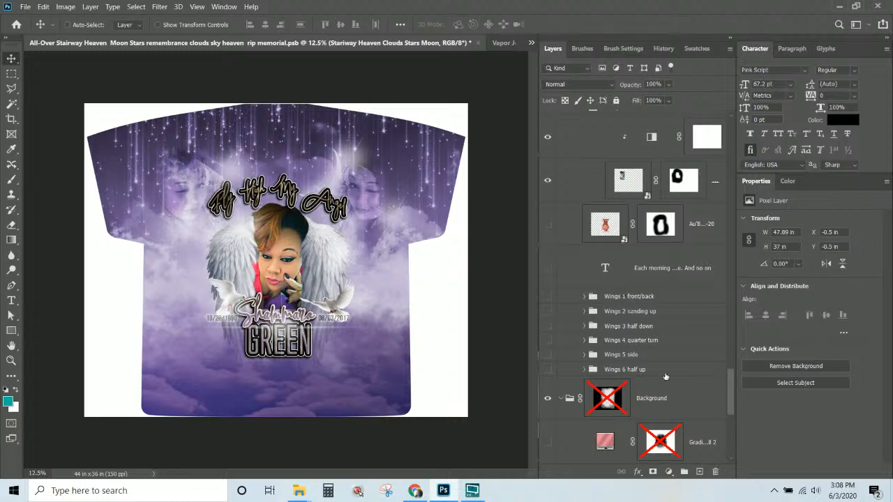
pyautogui.click(645, 370)
pyautogui.click(645, 297)
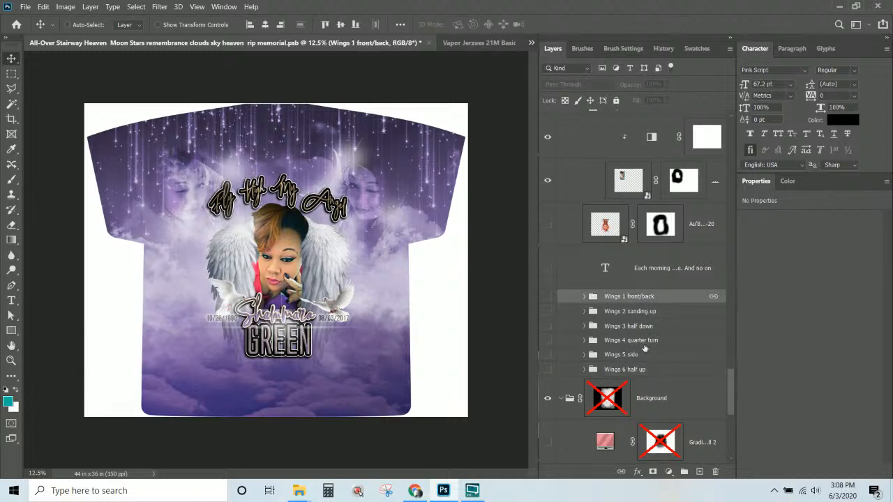
pyautogui.keyDown('shift'); pyautogui.click(646, 370); pyautogui.keyUp('shift')
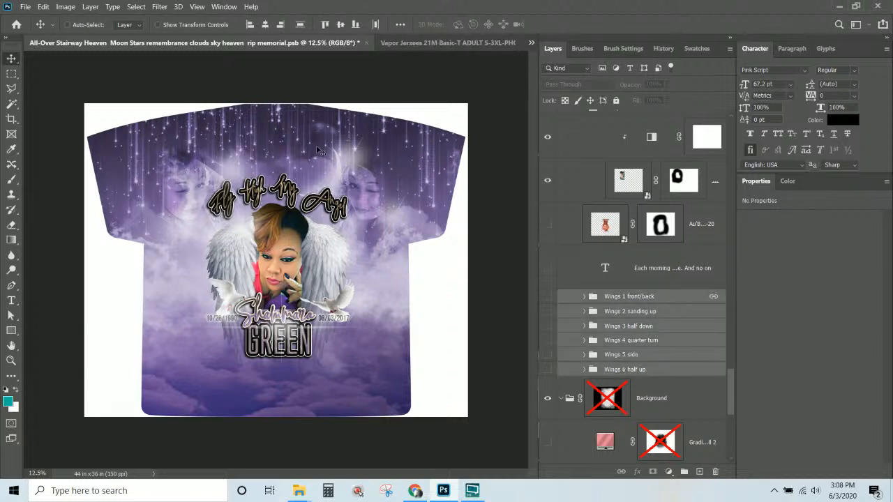
pyautogui.moveTo(325, 271)
pyautogui.mouseDown()
pyautogui.moveTo(377, 243)
pyautogui.moveTo(315, 267)
pyautogui.mouseUp()
pyautogui.click(618, 298)
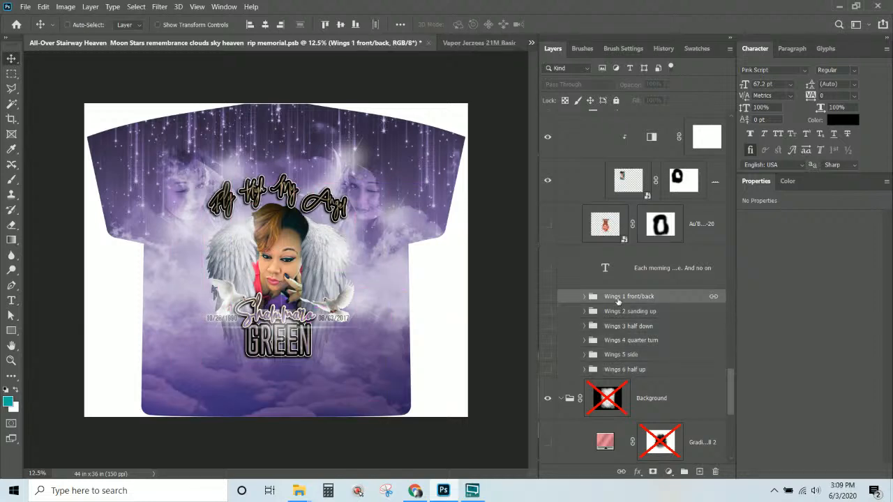
# Check the wings in the template's shirt photo against the wings groups available in the memorial PSB.
pyautogui.click(479, 43)
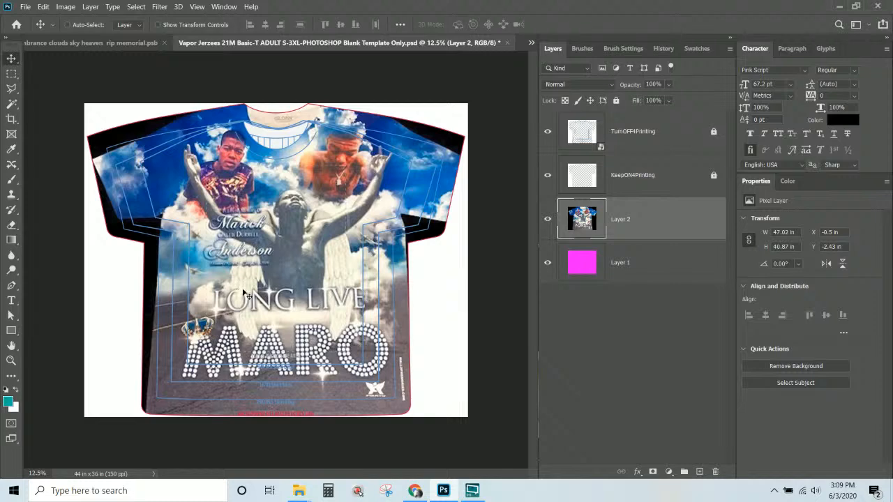
pyautogui.click(145, 42)
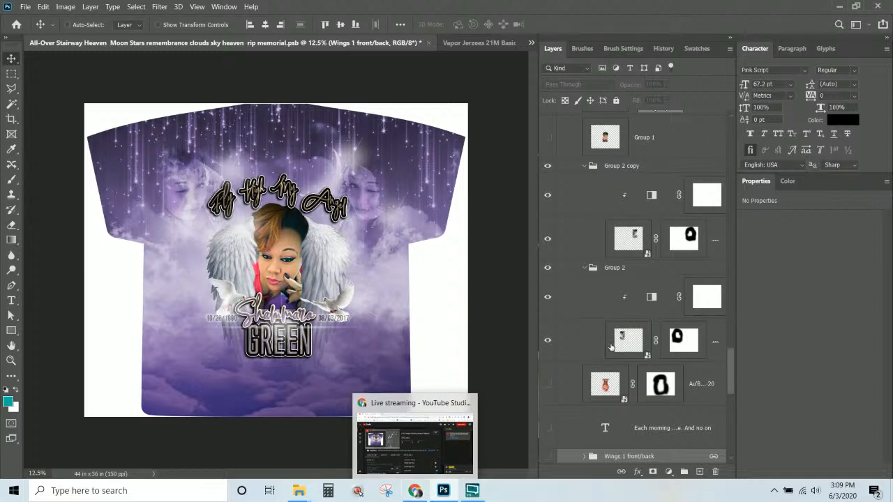
pyautogui.scroll(-4, 627, 383)
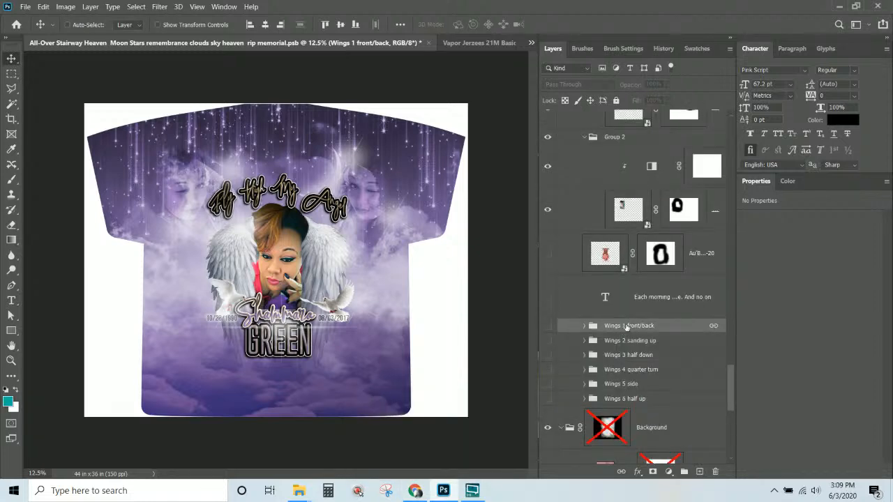
# Show the Wings 1 front/back group in the memorial PSB and hide the Photo with Wings copy layer.
pyautogui.click(613, 341)
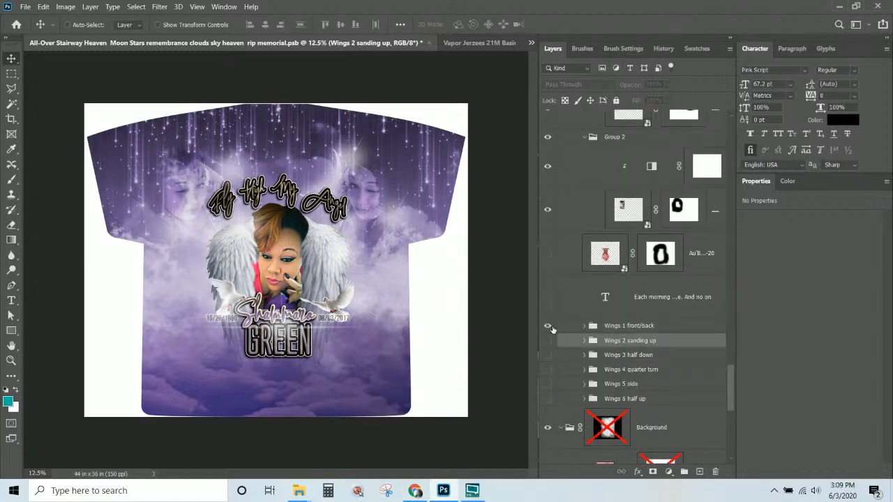
pyautogui.click(549, 327)
pyautogui.scroll(8, 558, 279)
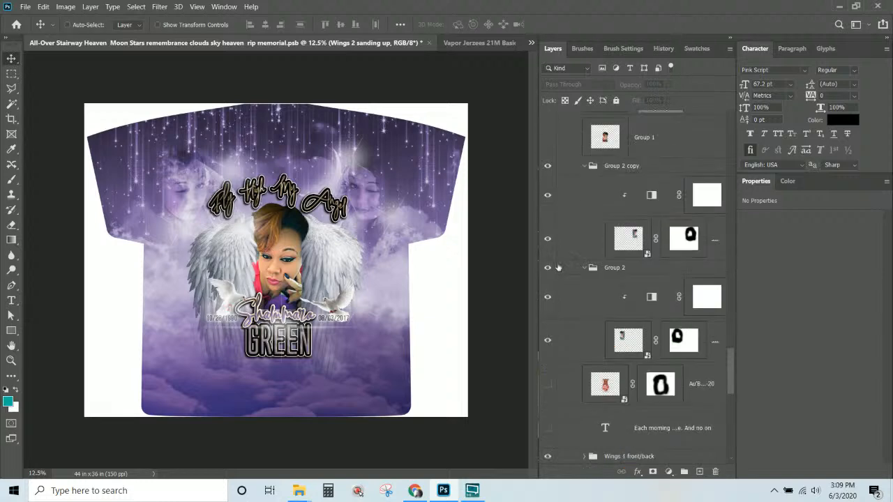
pyautogui.scroll(2, 569, 204)
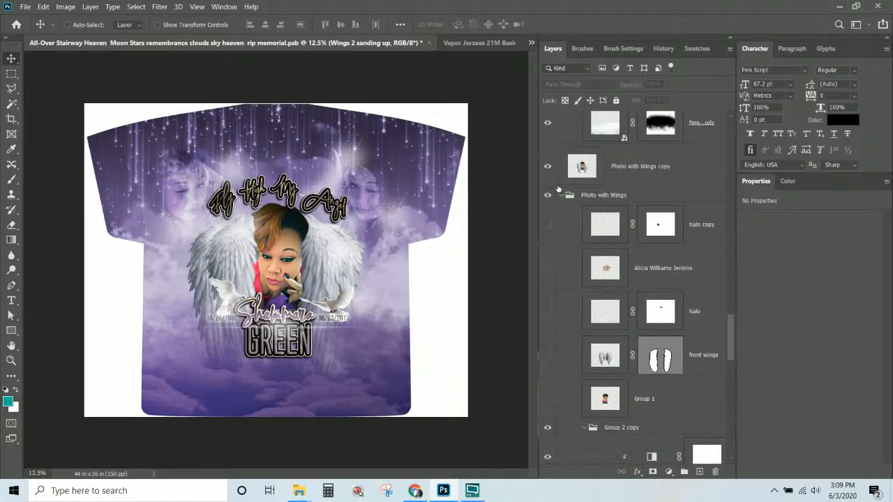
pyautogui.click(553, 168)
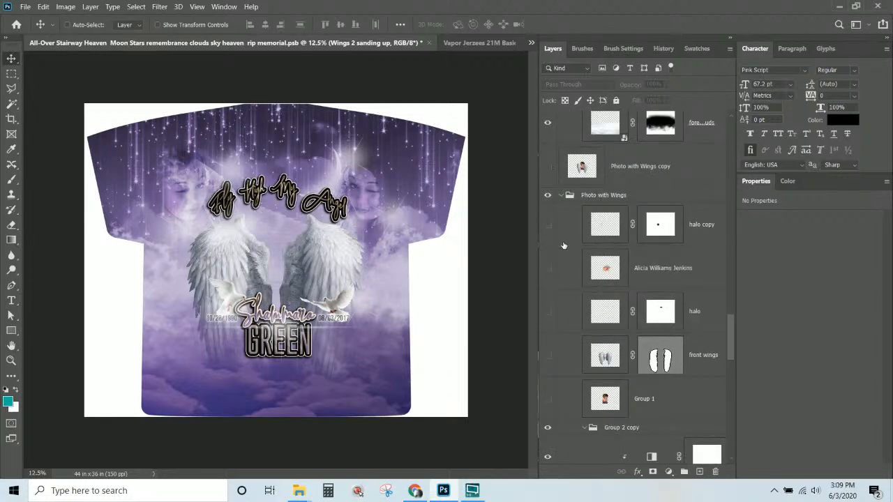
pyautogui.scroll(-9, 563, 248)
pyautogui.scroll(-1, 564, 253)
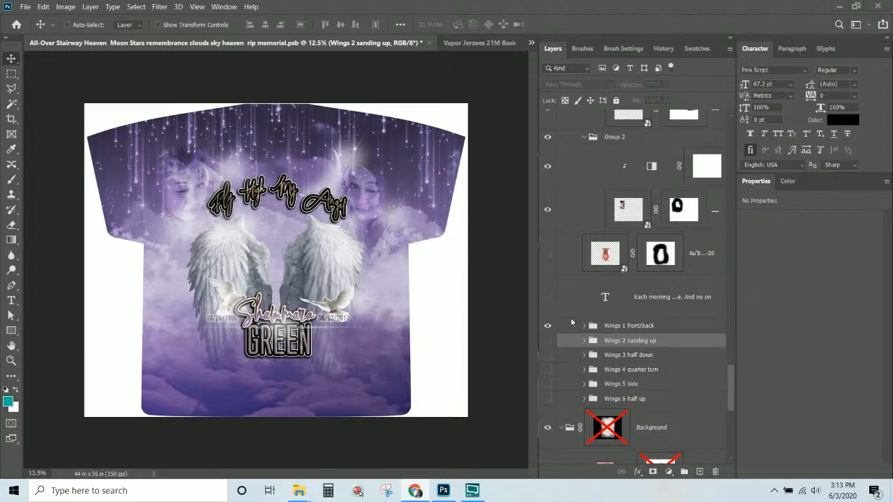
# Review the wings on the shirt photo in the Vapor Jerzees template.
pyautogui.click(463, 43)
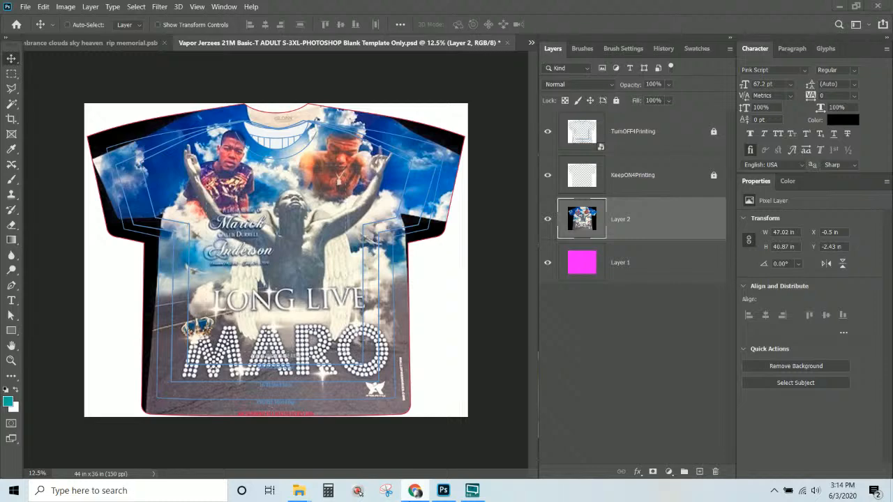
pyautogui.moveTo(415, 490)
pyautogui.click(24, 6)
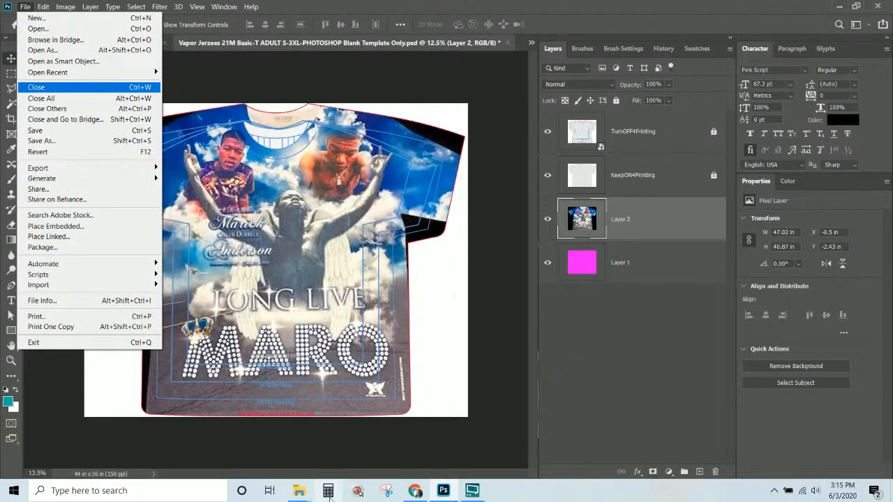
pyautogui.click(651, 218)
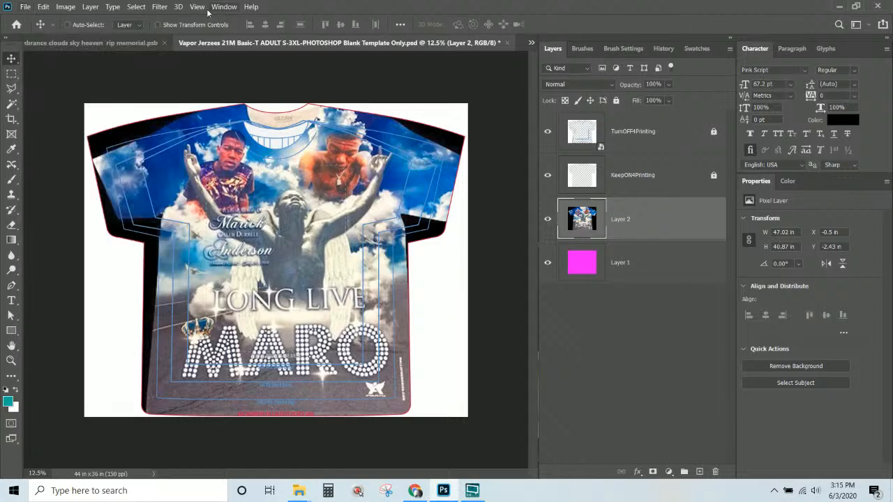
# Return to the memorial PSB and preview the Wings 1 front/back, Wings 2 sanding up and Wings 3 half down groups one at a time.
pyautogui.click(103, 43)
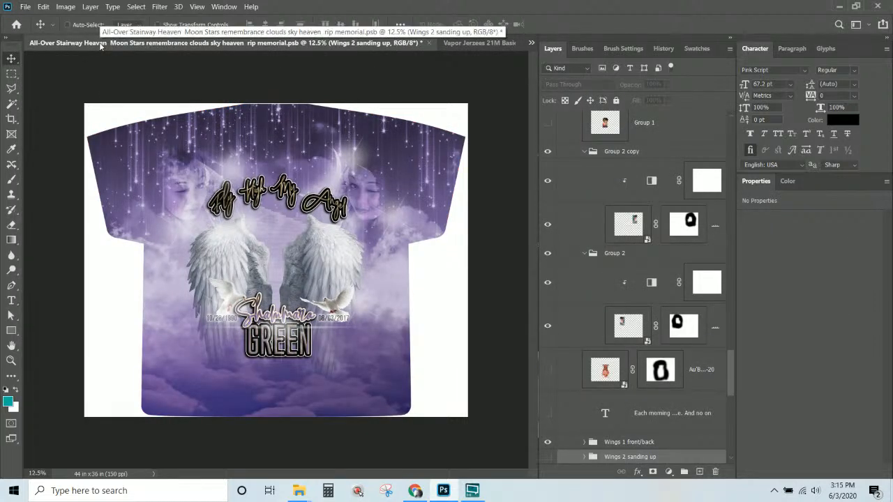
pyautogui.scroll(-3, 550, 261)
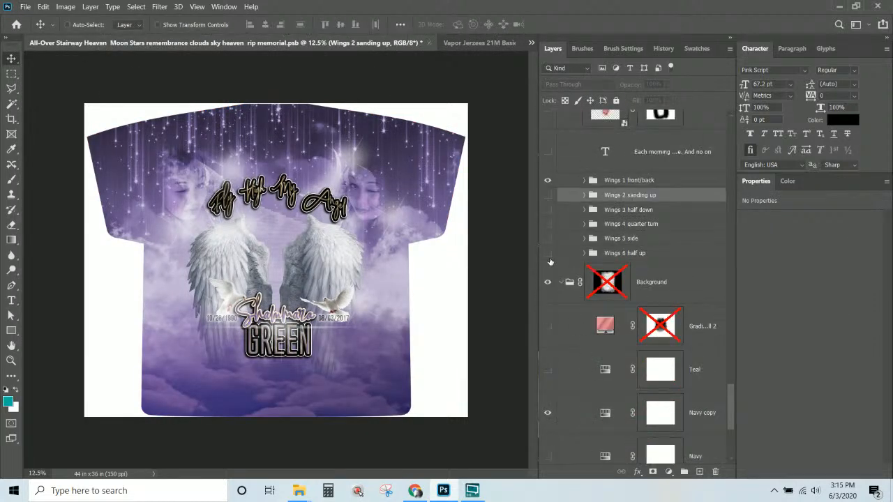
pyautogui.click(549, 181)
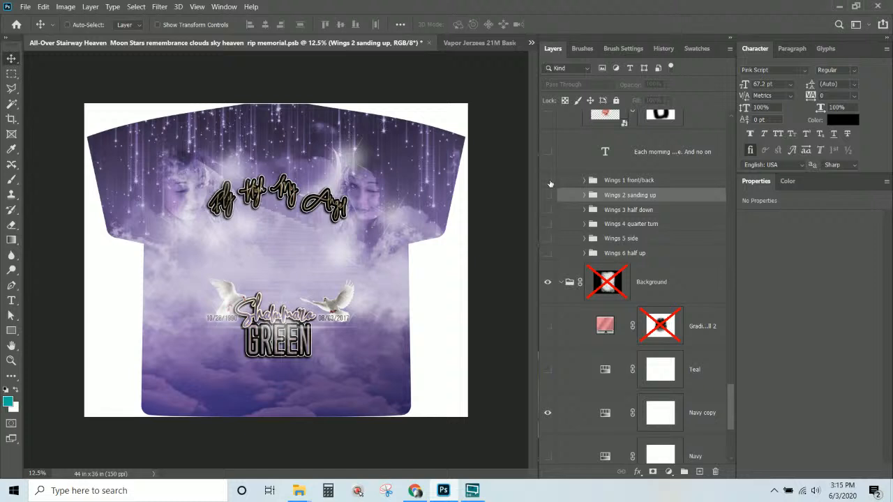
pyautogui.click(548, 181)
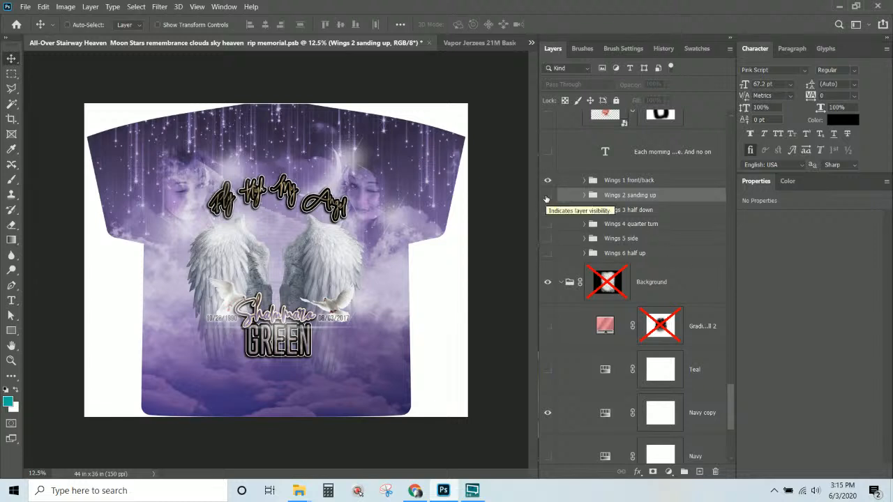
pyautogui.click(547, 181)
pyautogui.click(547, 195)
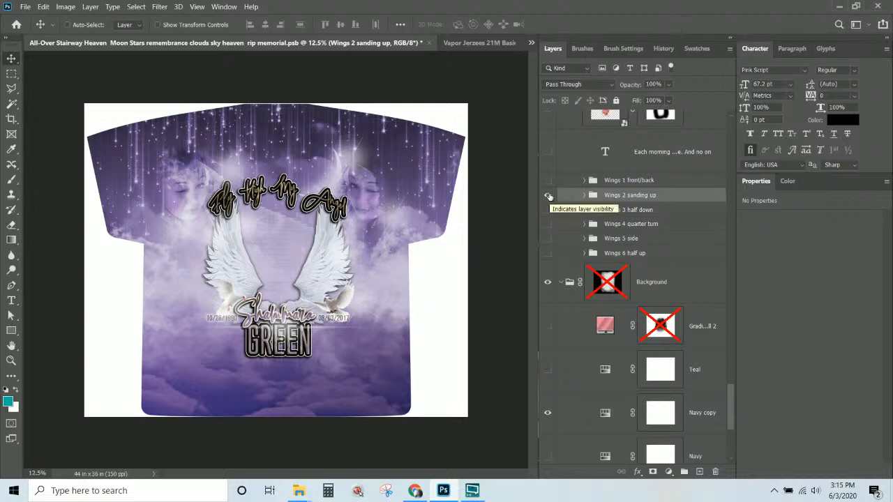
pyautogui.click(548, 196)
pyautogui.click(548, 211)
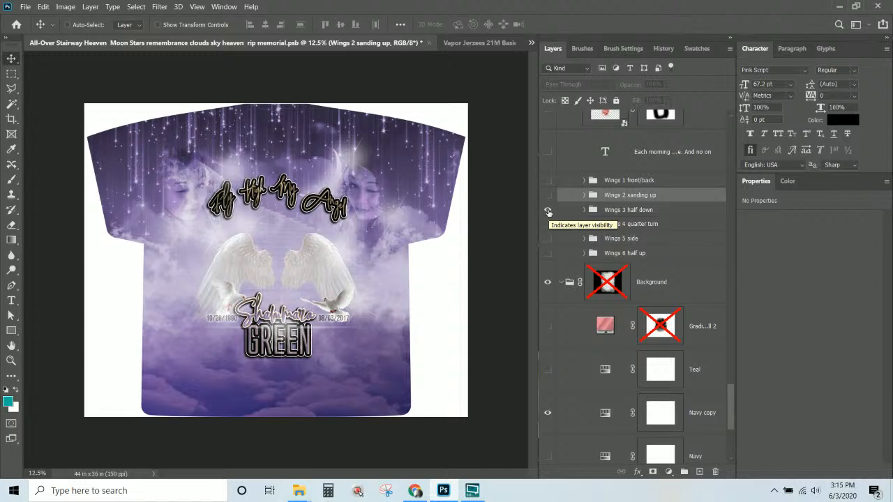
pyautogui.click(548, 211)
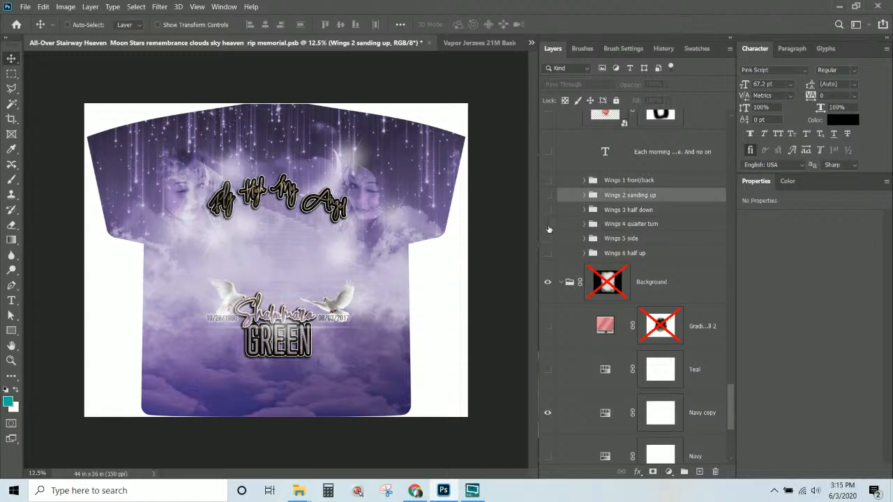
# Preview the Wings 4 quarter turn, Wings 5 side and Wings 6 half up groups one at a time.
pyautogui.click(549, 225)
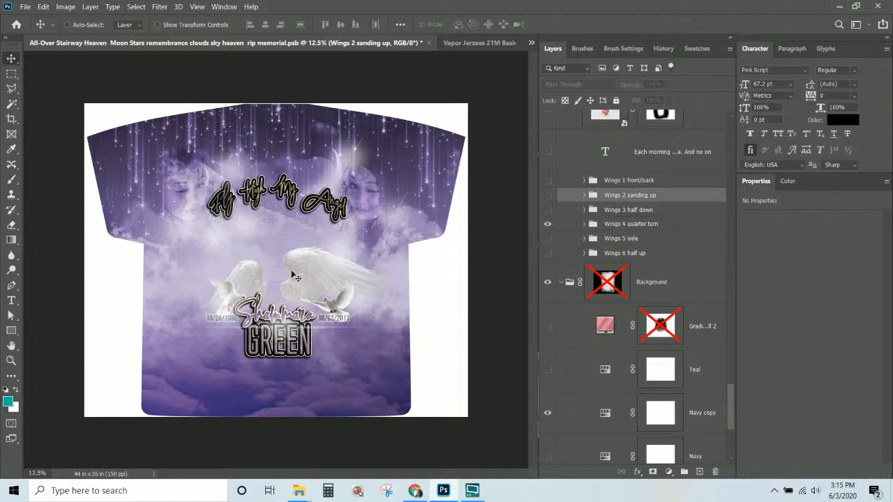
pyautogui.click(549, 224)
pyautogui.click(547, 239)
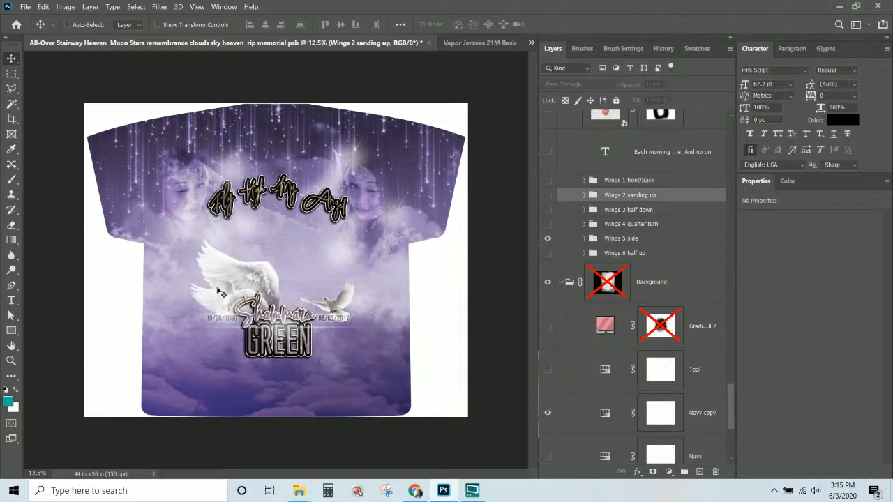
pyautogui.click(549, 240)
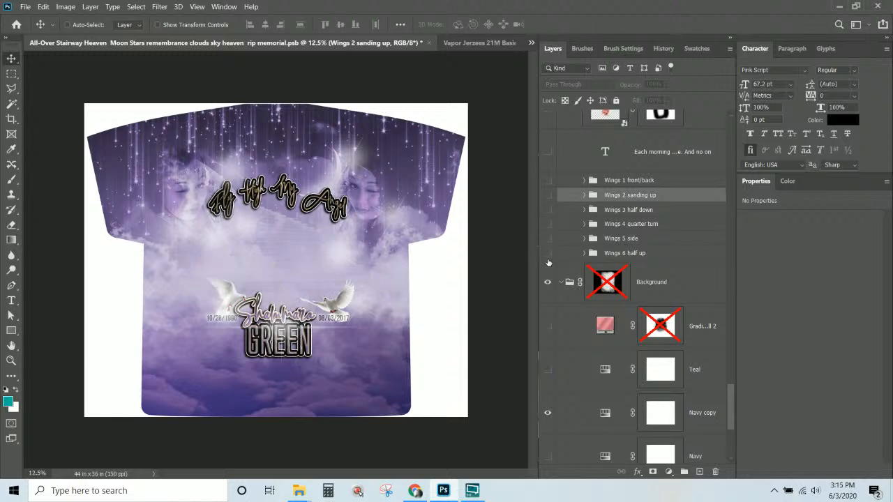
pyautogui.click(548, 254)
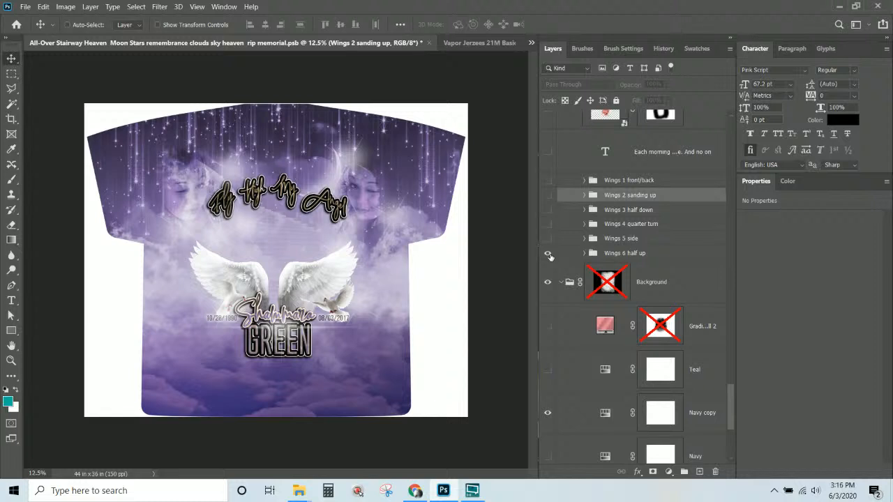
pyautogui.click(548, 253)
# Copy the Wings 1 front/back group with its linked front wings into the shirt template, converting colors, and place it over the statue.
pyautogui.click(547, 180)
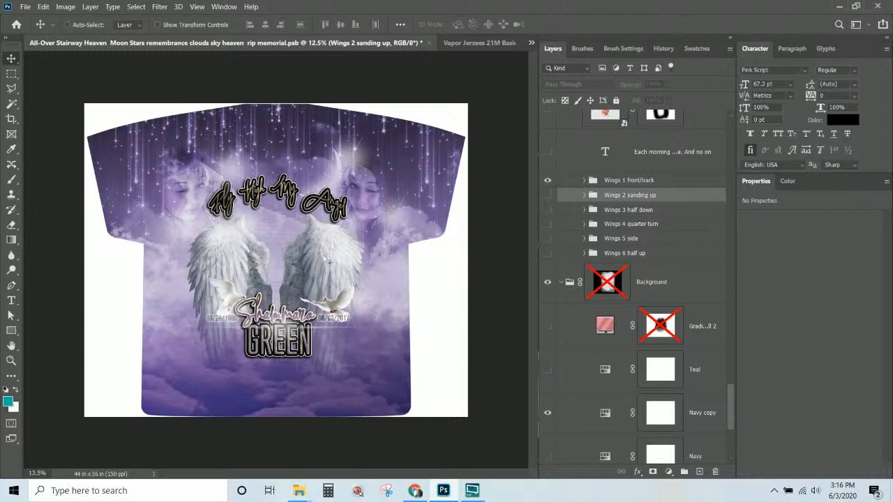
pyautogui.hotkey('alt', ']')
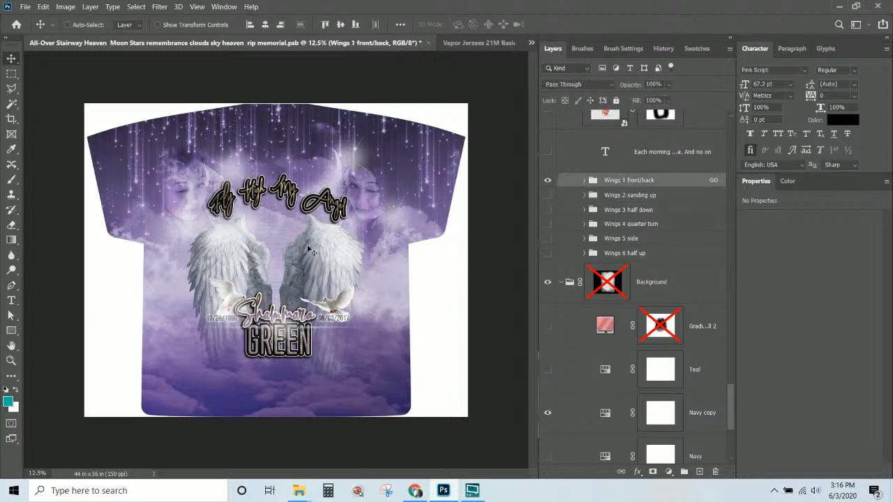
pyautogui.moveTo(319, 257); pyautogui.dragTo(303, 242)
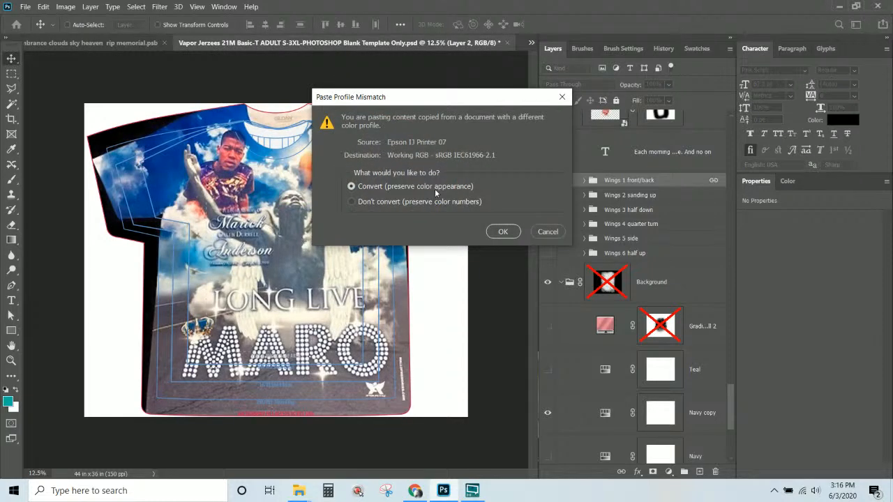
pyautogui.click(503, 232)
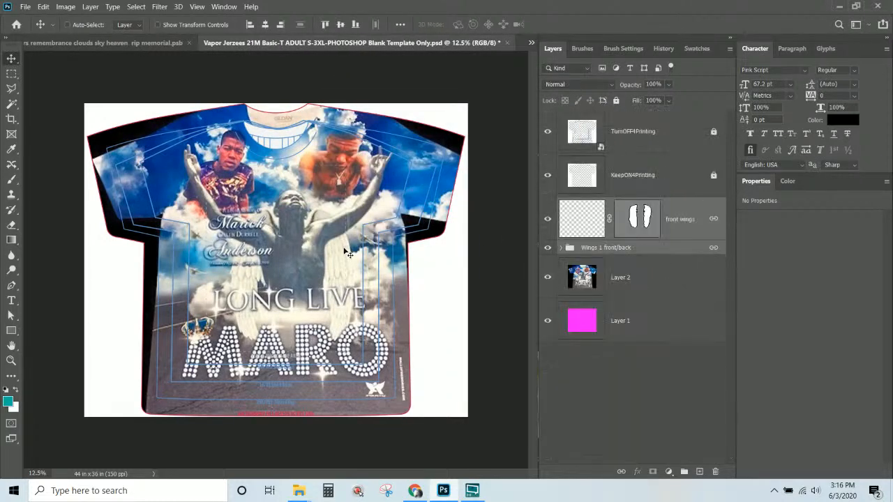
pyautogui.moveTo(343, 239); pyautogui.dragTo(320, 269)
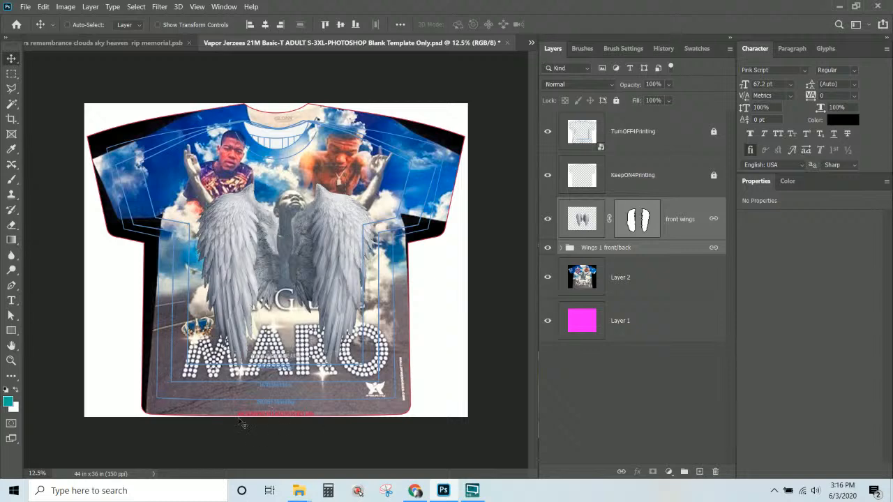
# Shift the shirt photo on Layer 2 to about X -1.51 in, Y -2.47 in.
pyautogui.rightClick(351, 406)
pyautogui.click(374, 412)
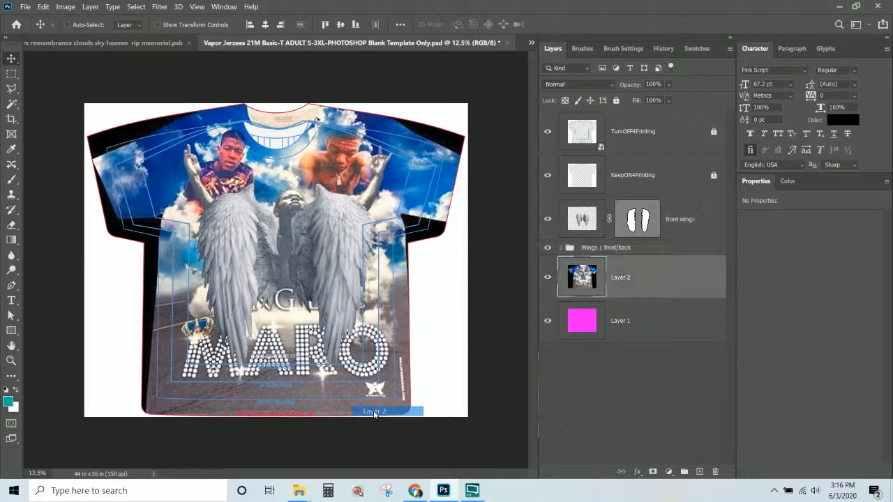
pyautogui.moveTo(333, 402)
pyautogui.mouseDown()
pyautogui.moveTo(320, 403)
pyautogui.moveTo(315, 438)
pyautogui.moveTo(323, 396)
pyautogui.moveTo(326, 404)
pyautogui.mouseUp()
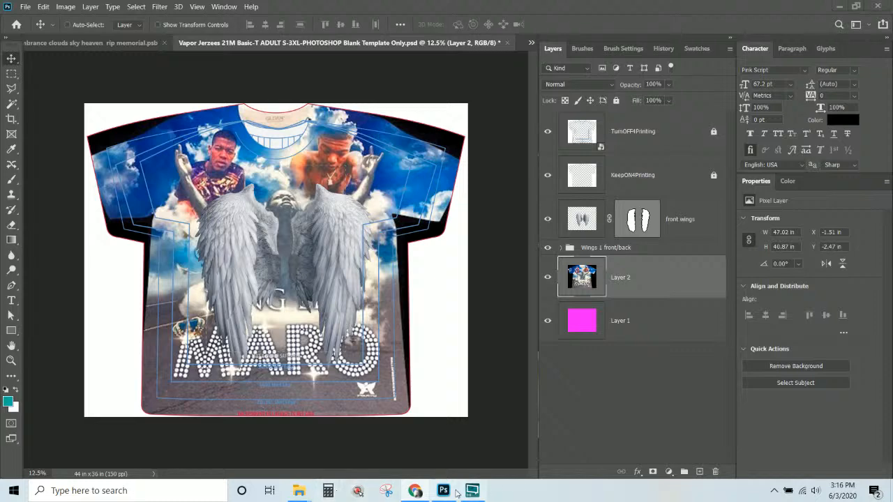
# Switch to Chrome and search Google Images for "road".
pyautogui.click(415, 490)
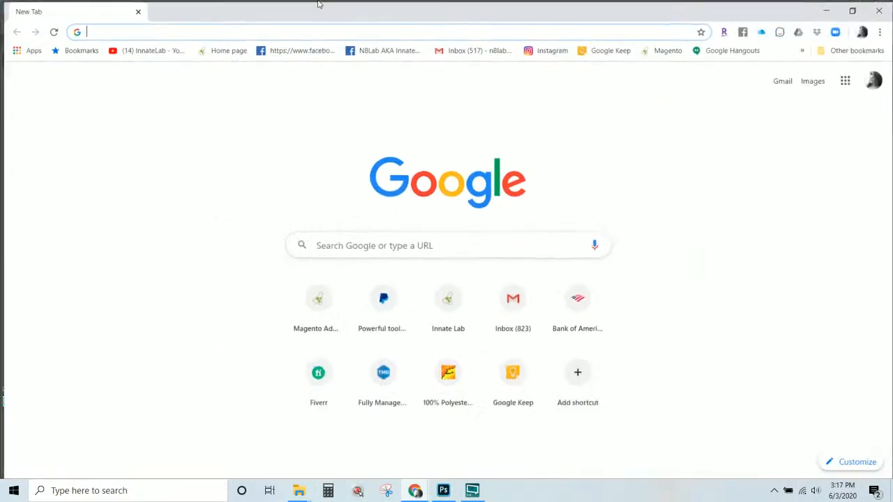
pyautogui.click(302, 30)
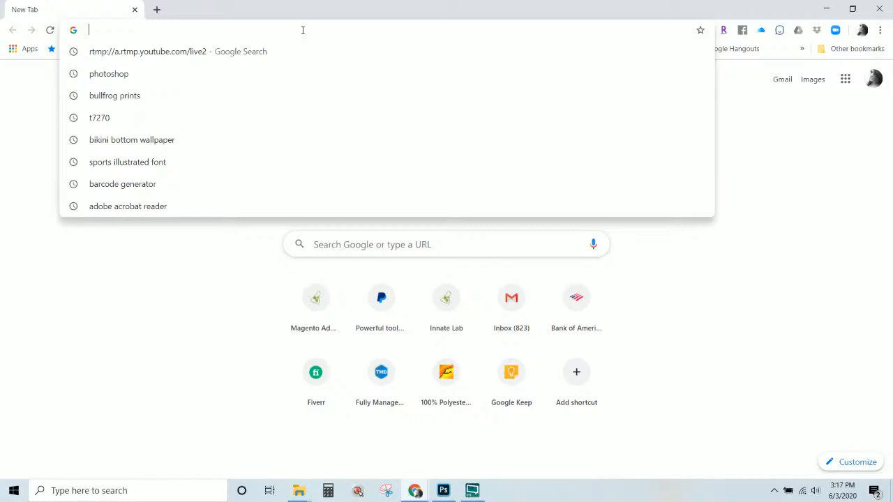
pyautogui.write('road')
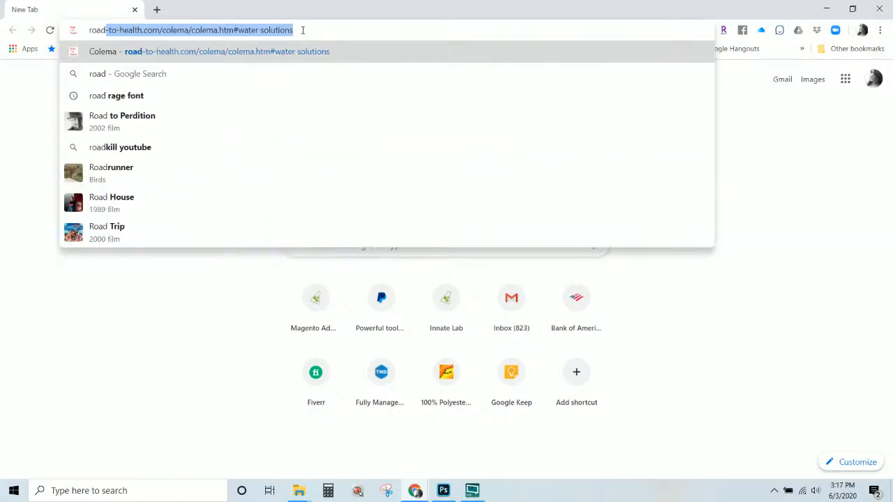
pyautogui.press('Delete')
pyautogui.press('Return')
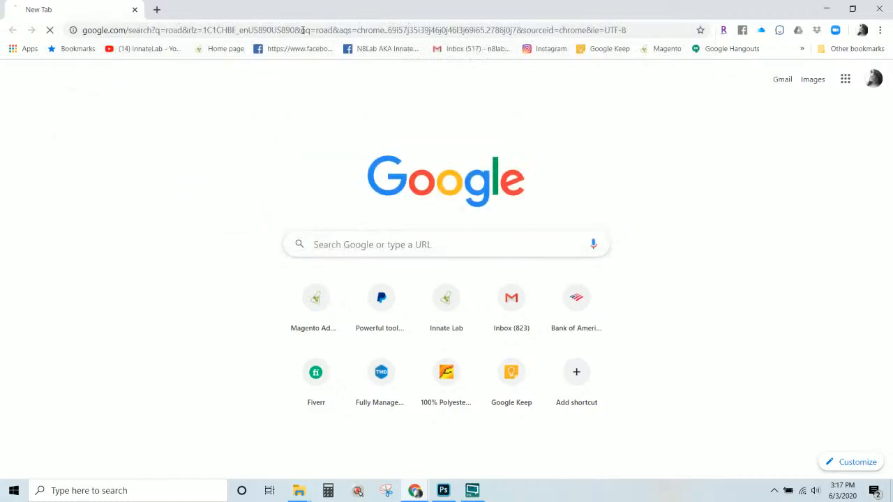
pyautogui.click(178, 123)
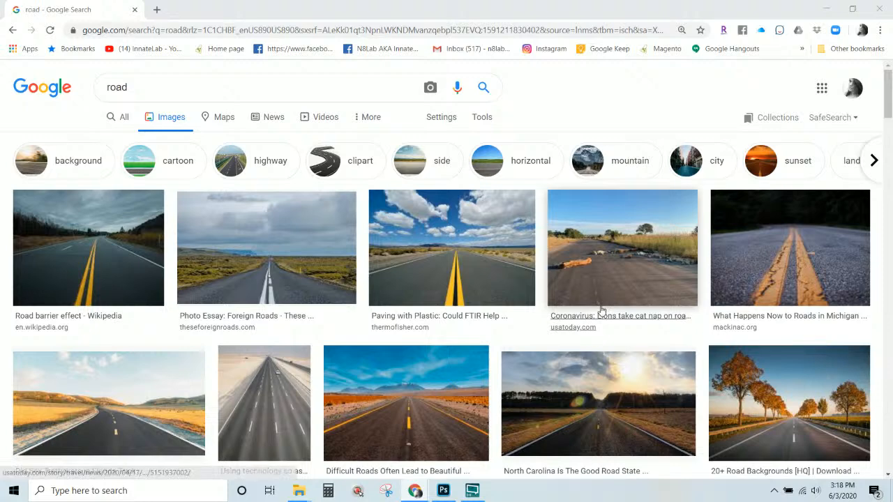
# Filter the road image results to the Large size.
pyautogui.click(480, 118)
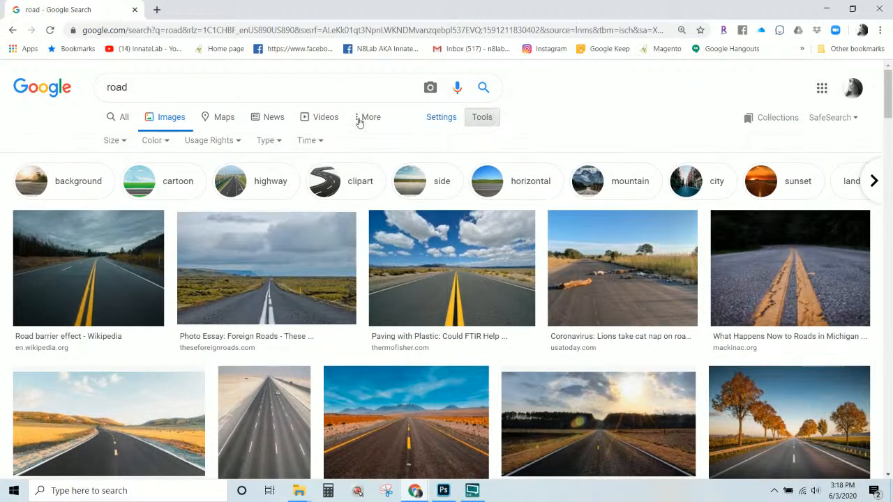
pyautogui.click(114, 143)
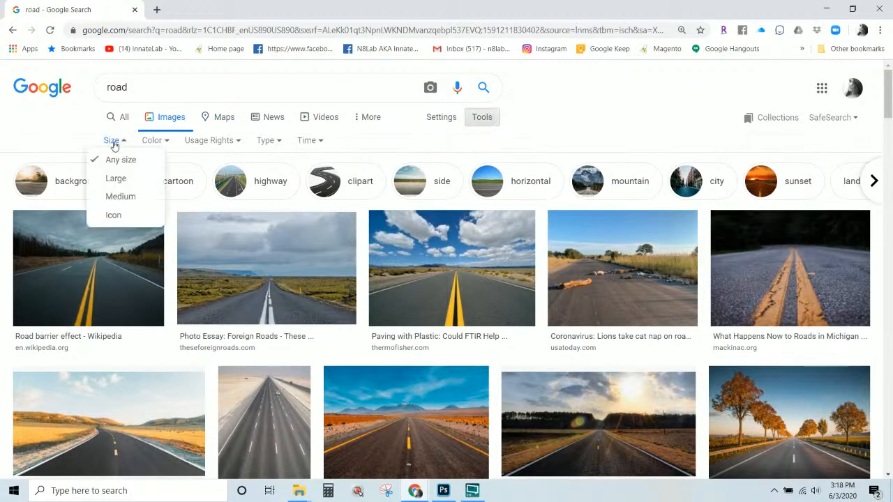
pyautogui.click(113, 177)
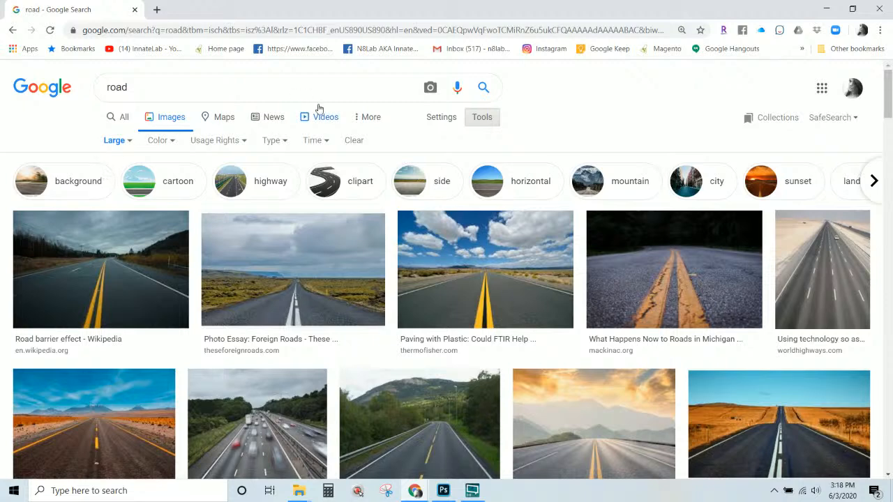
# Restrict the road image search to images that are free to use or share, even commercially, through the advanced search settings.
pyautogui.click(445, 117)
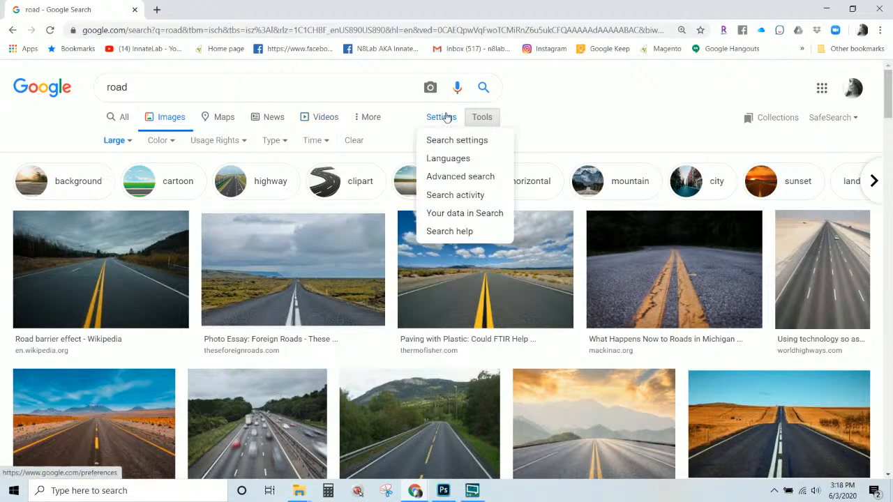
pyautogui.click(444, 177)
pyautogui.scroll(-3, 109, 235)
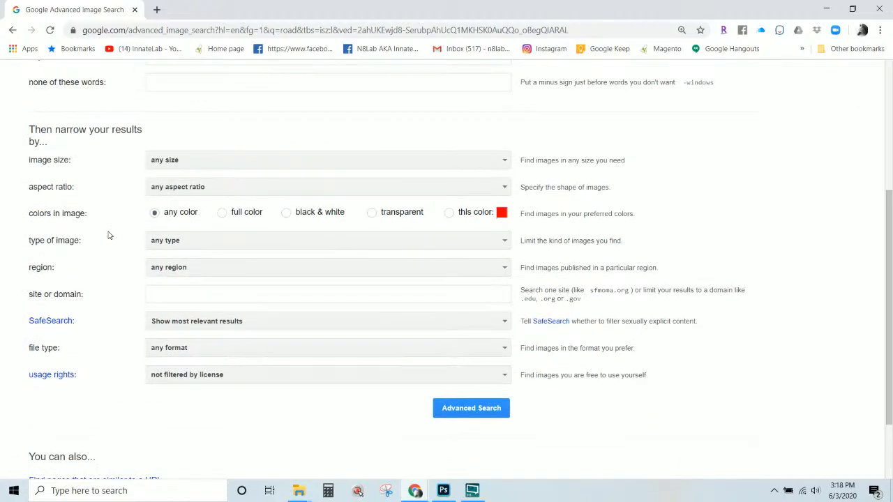
pyautogui.click(192, 377)
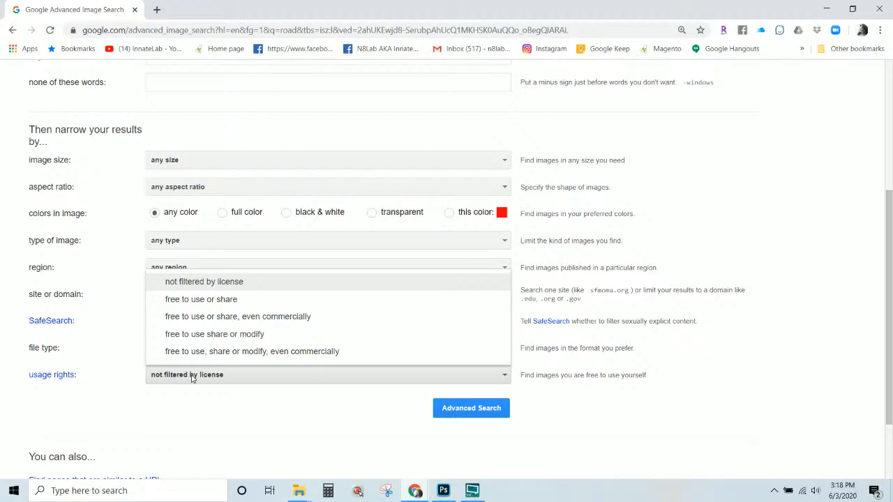
pyautogui.click(204, 318)
pyautogui.click(471, 410)
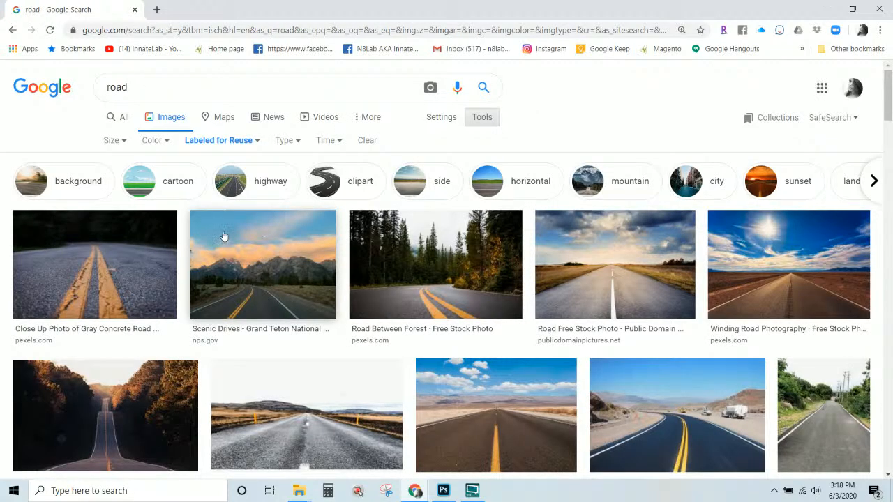
# Browse the reusable road images and open the close-up gray concrete road result from pexels.com in a new tab.
pyautogui.scroll(-1, 224, 237)
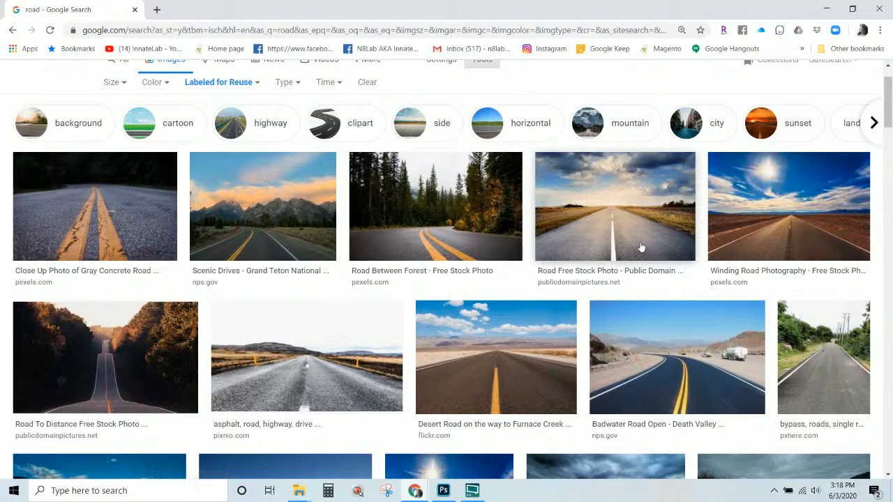
pyautogui.scroll(1, 641, 247)
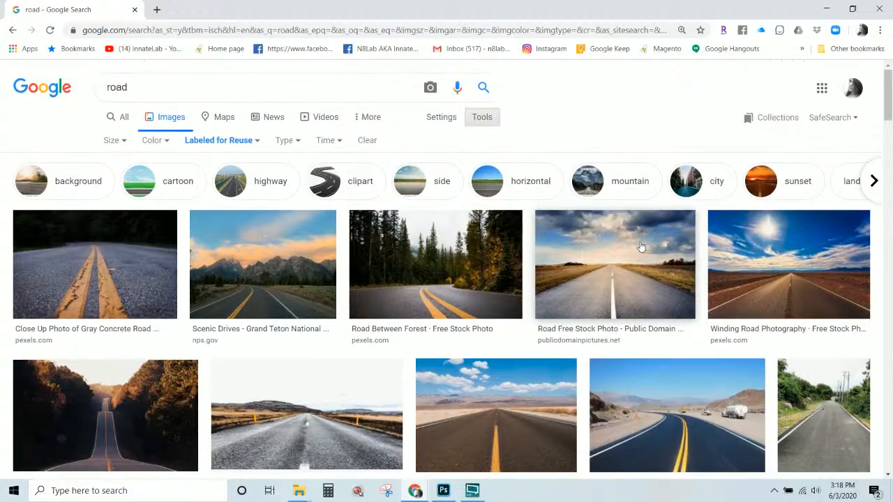
pyautogui.scroll(-4, 640, 247)
pyautogui.scroll(-5, 641, 247)
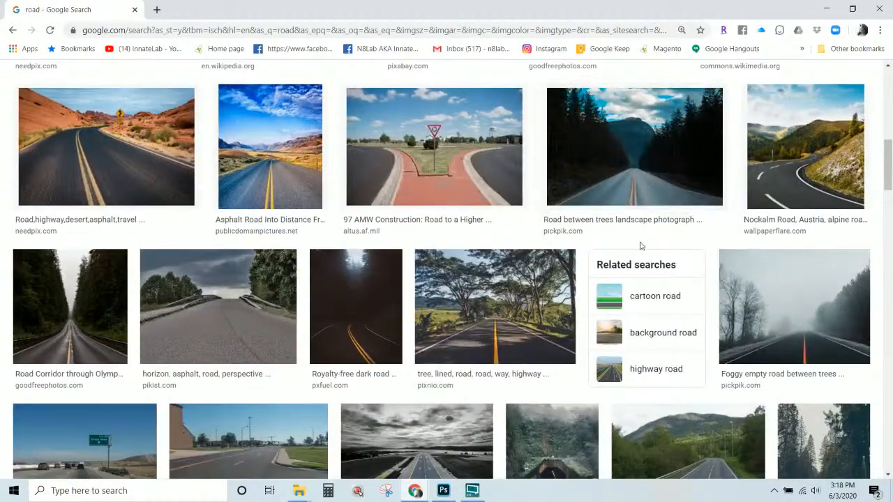
pyautogui.scroll(-1, 640, 246)
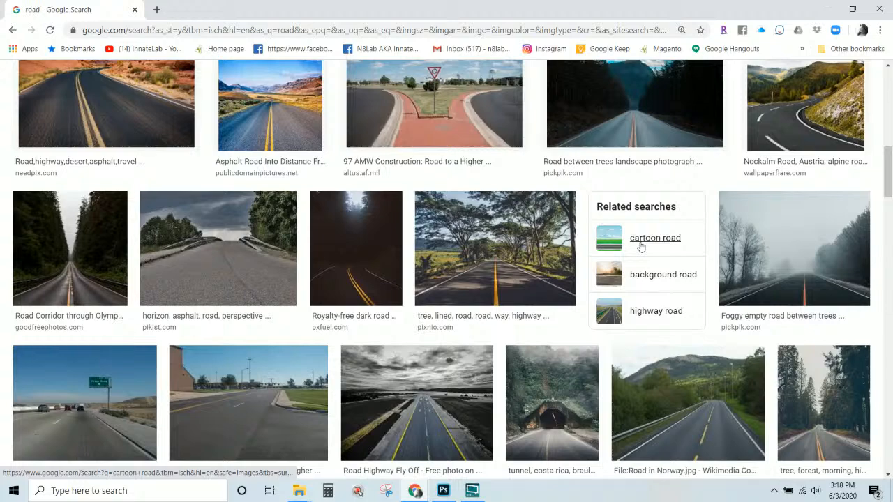
pyautogui.scroll(6, 640, 247)
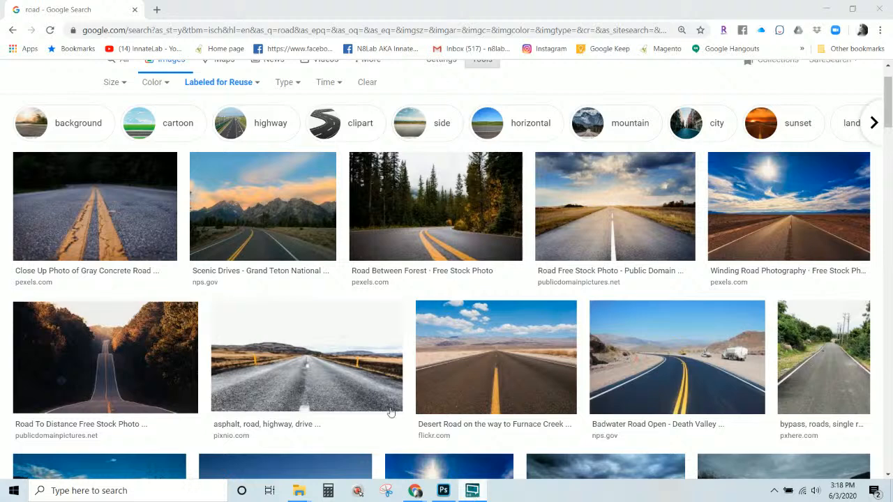
pyautogui.rightClick(123, 214)
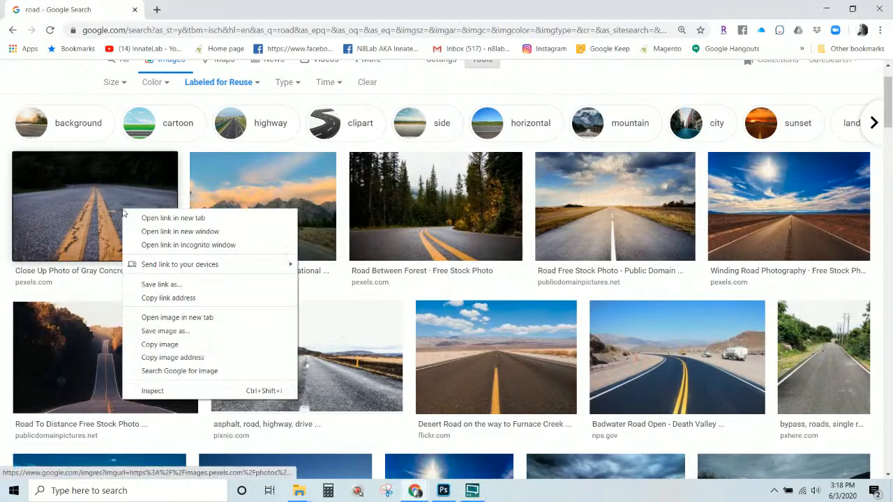
pyautogui.click(149, 216)
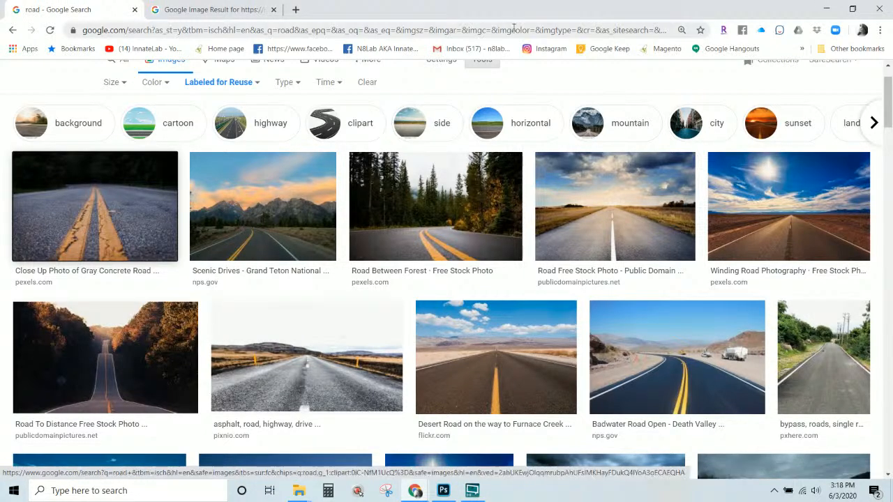
pyautogui.click(249, 9)
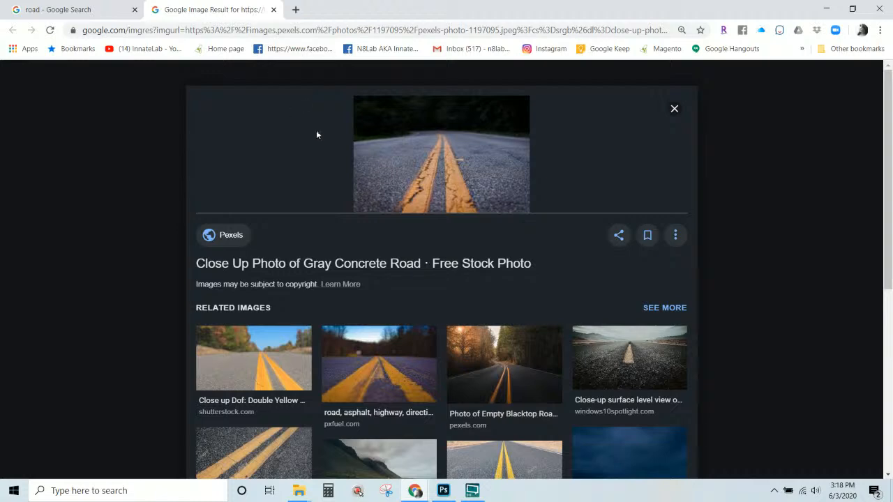
# Open the Pexels source page of the close-up gray concrete road photo in its own tab.
pyautogui.scroll(-4, 451, 198)
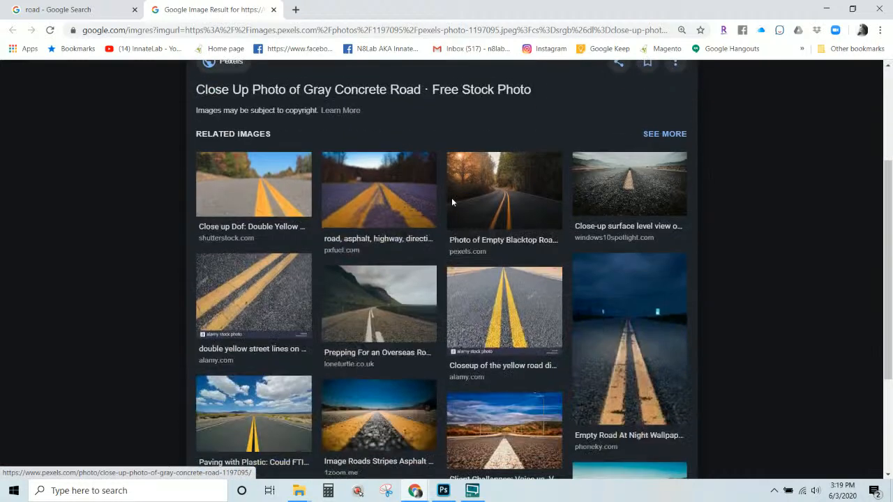
pyautogui.scroll(4, 452, 203)
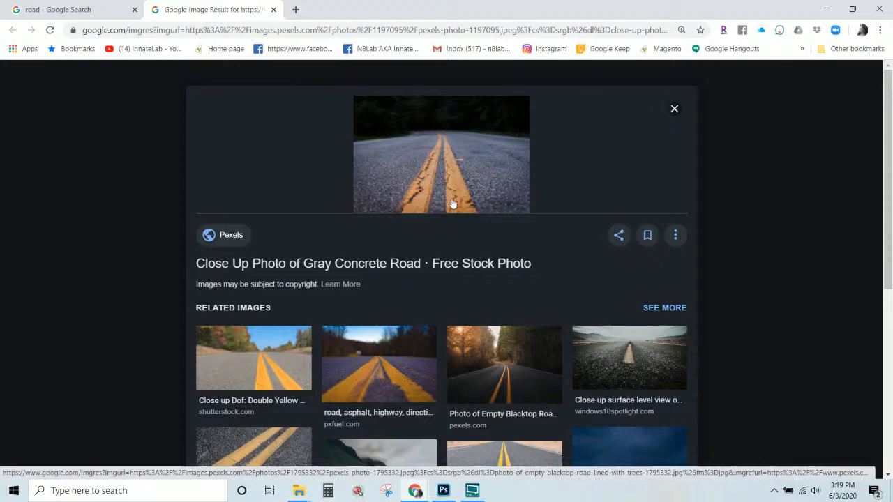
pyautogui.rightClick(478, 150)
pyautogui.press('Escape')
pyautogui.click(498, 164)
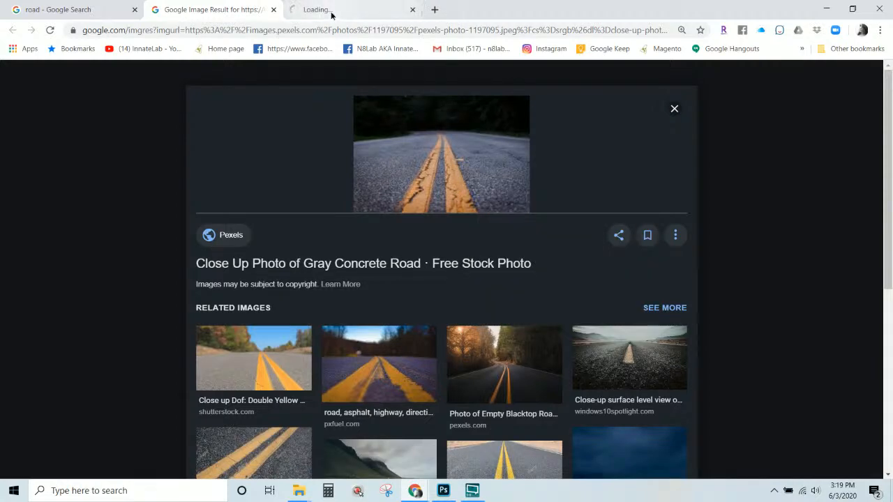
# Enlarge the road photo and save it as pexels-photo-1197095.jpeg in the "delete and temp files" folder.
pyautogui.scroll(-3, 407, 222)
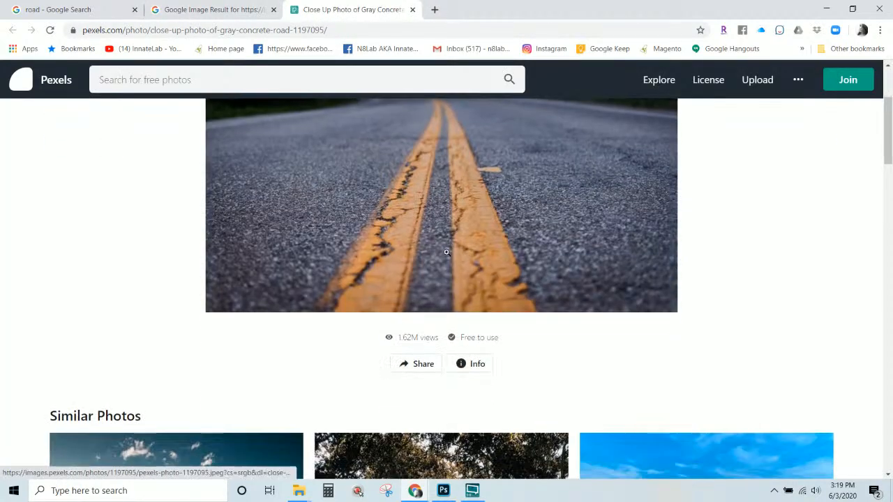
pyautogui.click(447, 251)
pyautogui.rightClick(492, 206)
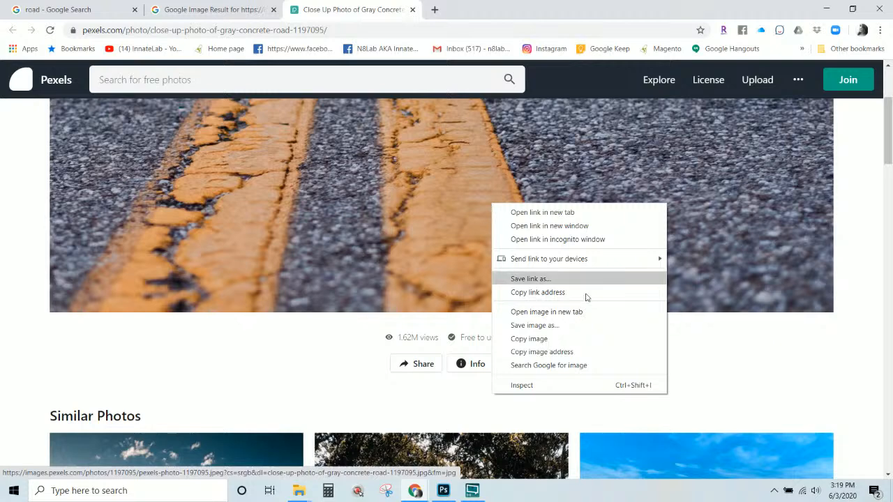
pyautogui.click(544, 330)
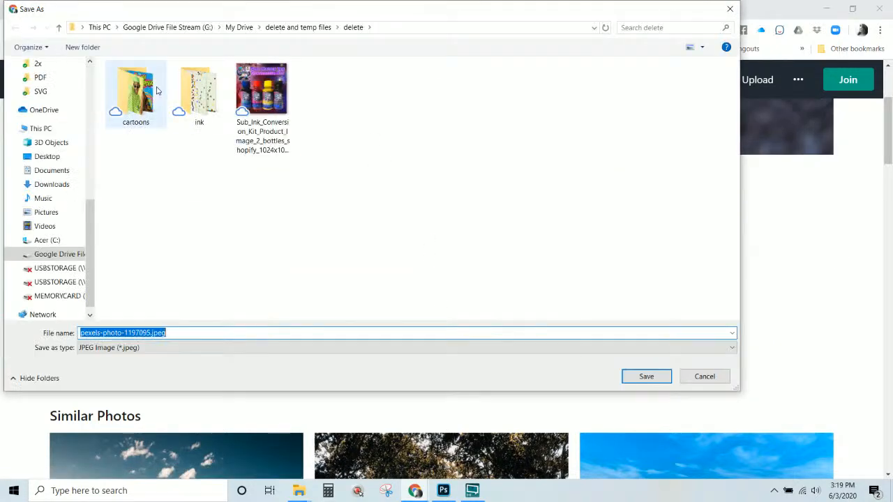
pyautogui.click(311, 29)
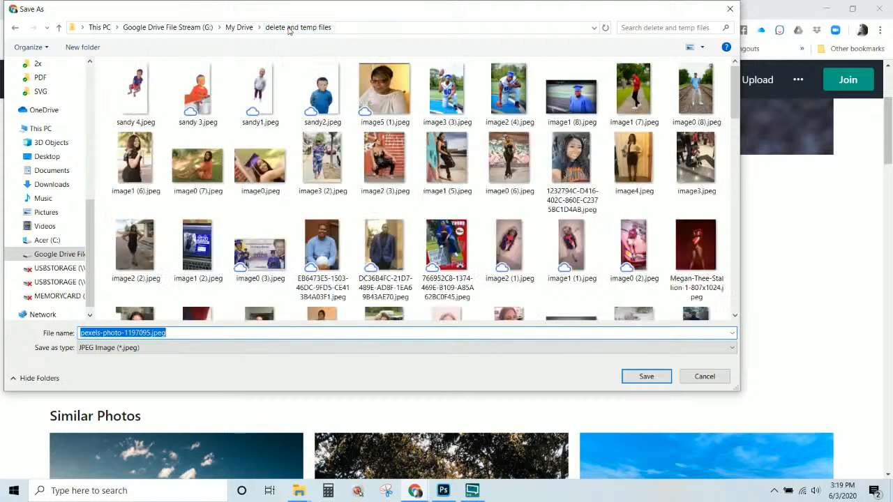
pyautogui.click(634, 377)
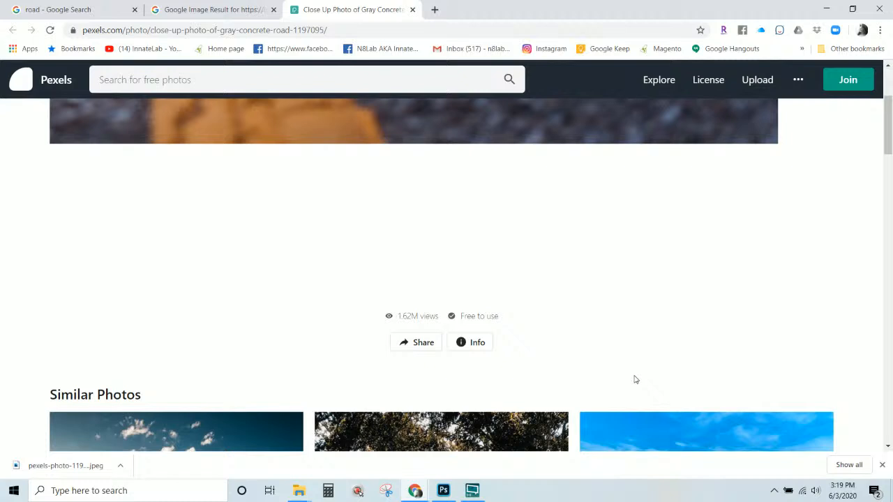
# Place the downloaded road photo in the Photoshop shirt template below the wings, scaled to about 124.67% and centred over the shirt's lower part.
pyautogui.moveTo(94, 464); pyautogui.dragTo(341, 290)
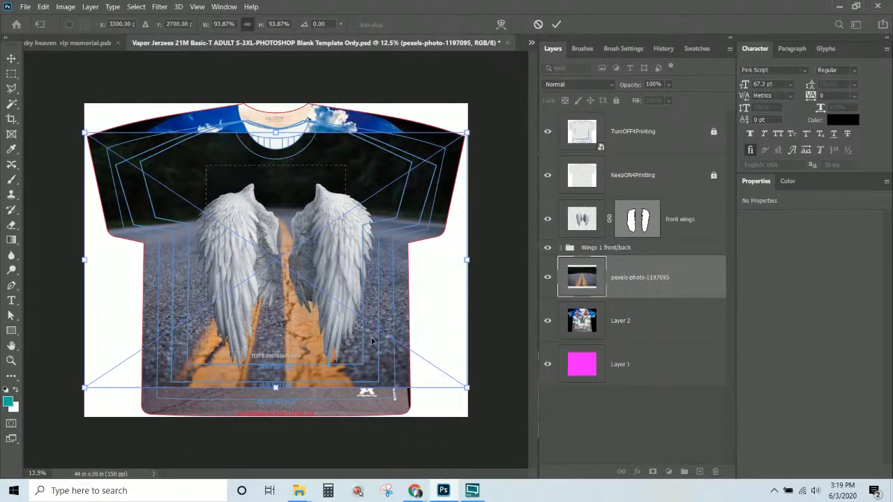
pyautogui.moveTo(372, 340); pyautogui.dragTo(230, 401)
pyautogui.moveTo(315, 191); pyautogui.dragTo(491, 175)
pyautogui.moveTo(303, 302); pyautogui.dragTo(489, 319)
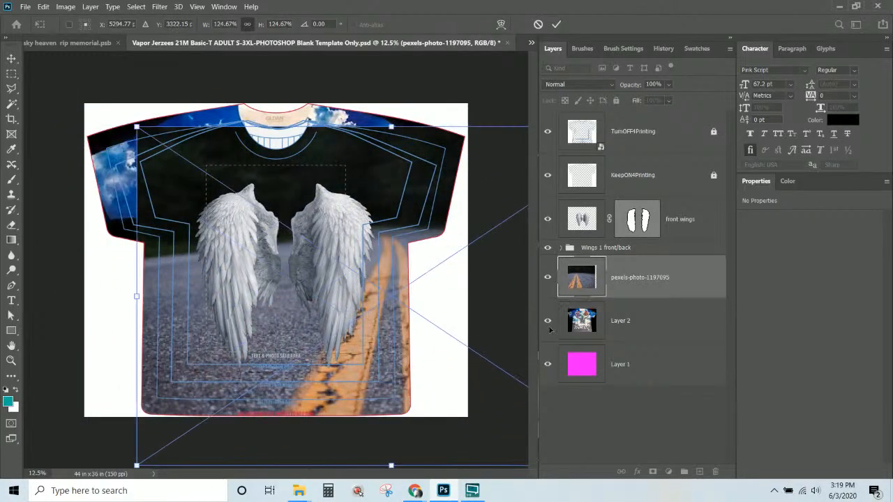
pyautogui.moveTo(371, 367); pyautogui.dragTo(262, 434)
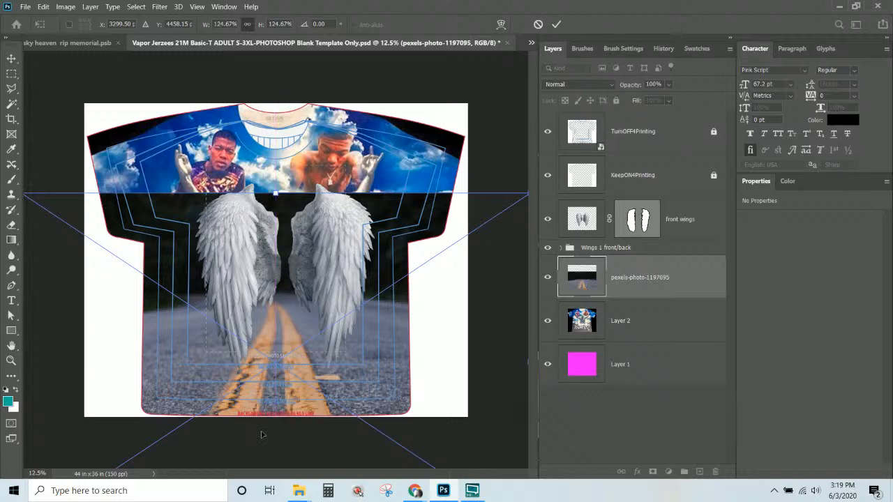
pyautogui.press('Return')
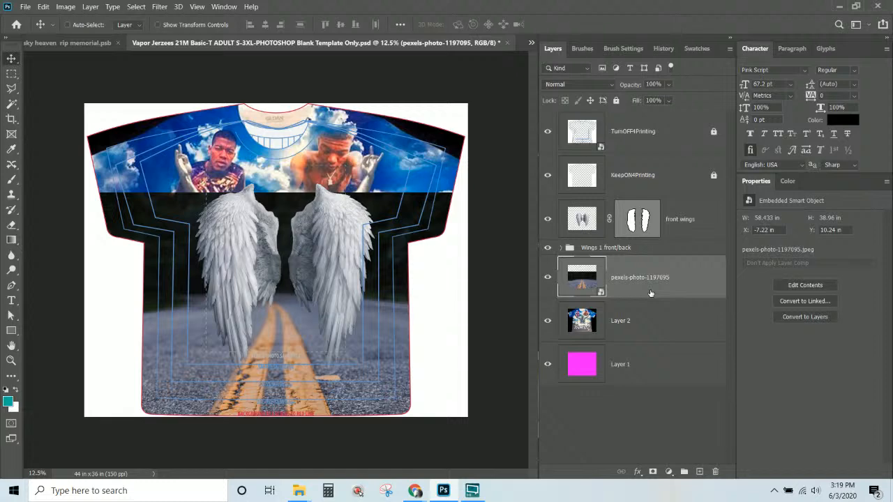
# Add a Black & White adjustment layer clipped to the pexels-photo-1197095 road layer.
pyautogui.click(91, 7)
pyautogui.moveTo(162, 160)
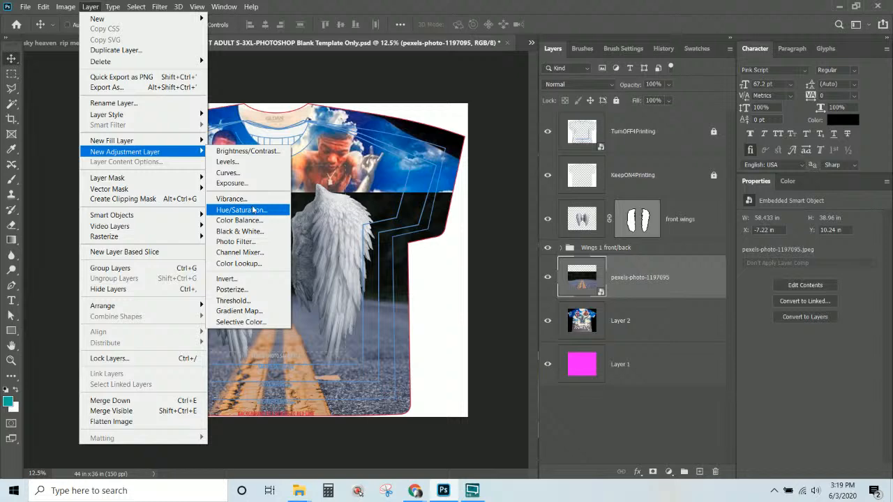
pyautogui.click(258, 231)
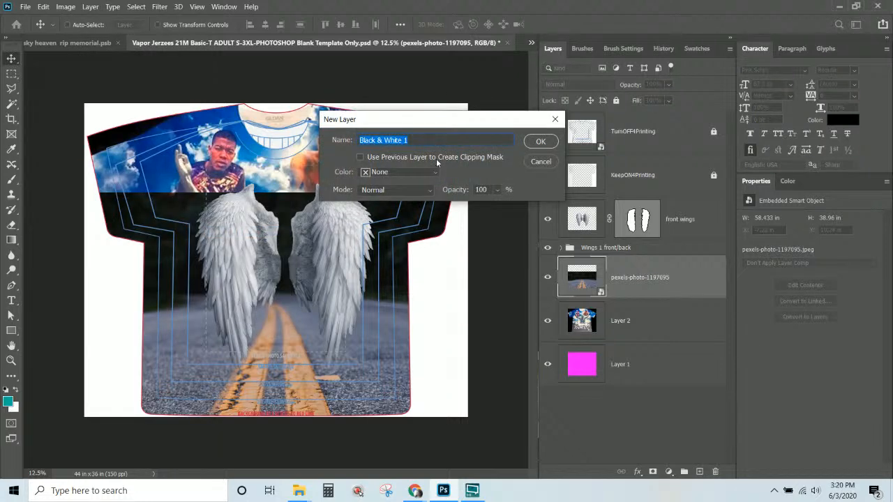
pyautogui.click(437, 161)
pyautogui.click(544, 145)
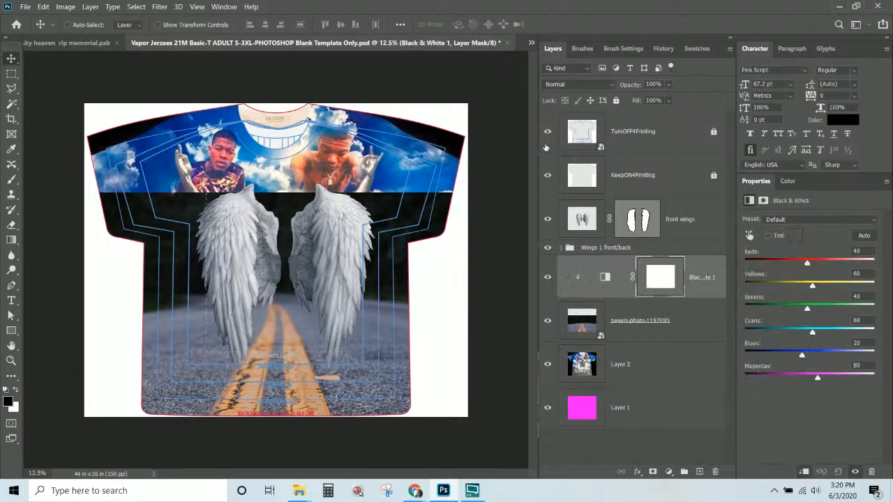
pyautogui.click(704, 287)
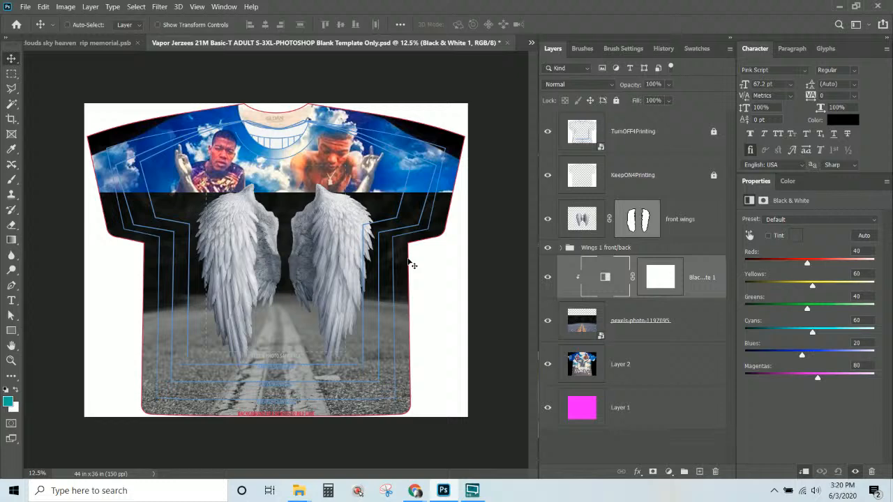
# Add a Levels adjustment layer clipped directly above the road photo, beneath the Black & White adjustment.
pyautogui.click(674, 329)
pyautogui.click(92, 7)
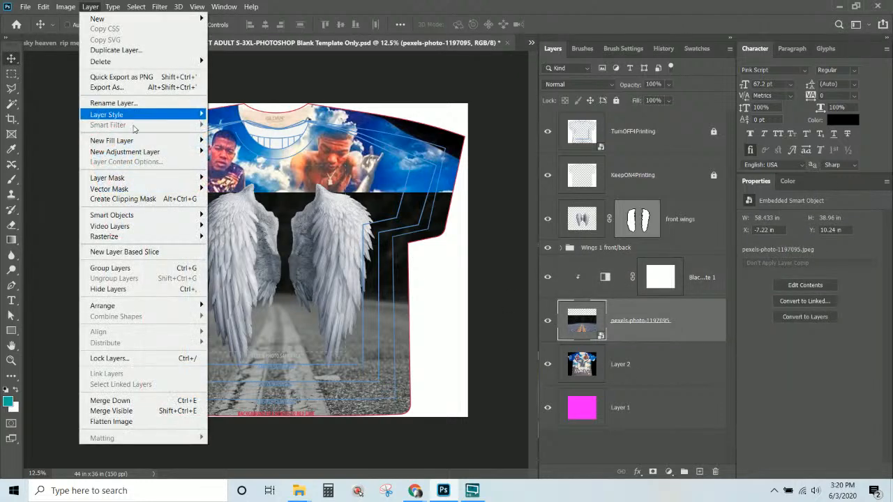
pyautogui.moveTo(145, 159)
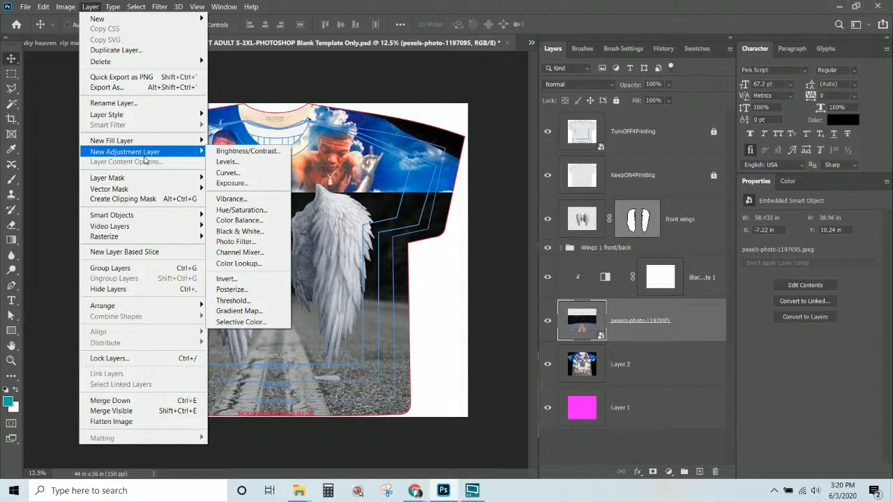
pyautogui.click(227, 162)
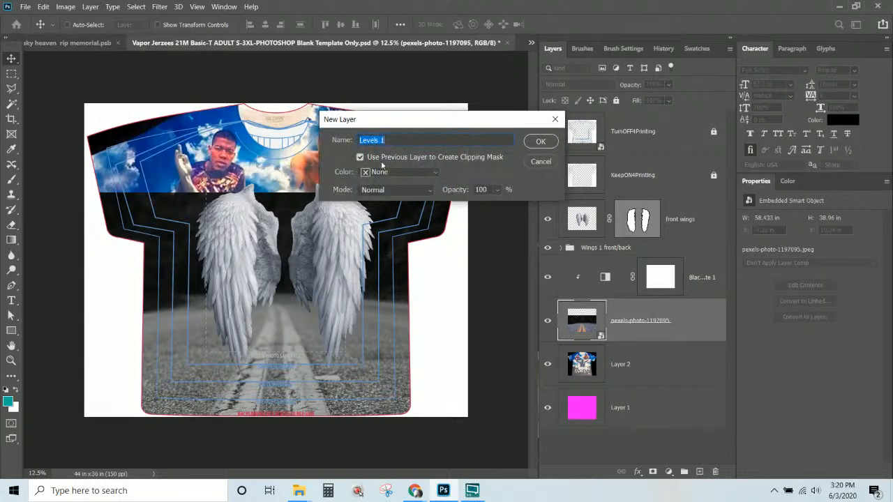
pyautogui.click(538, 143)
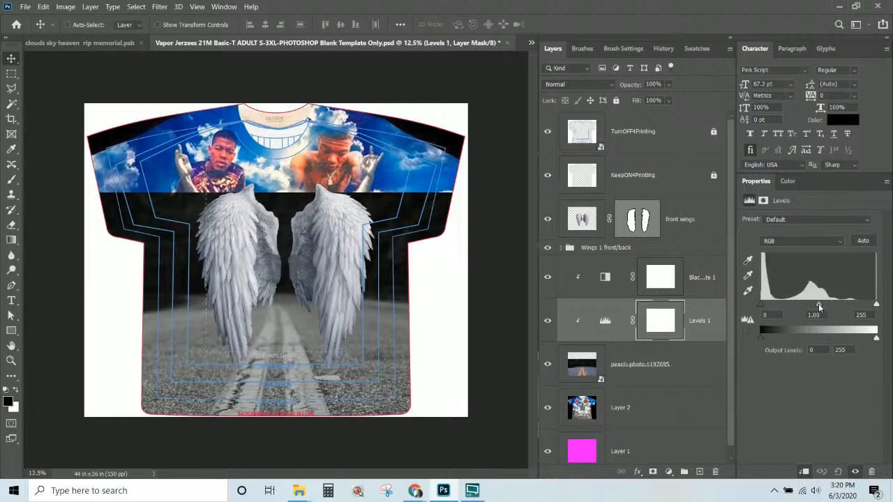
# Set the road's Levels inputs to shadows 12, midtones 0.53 and highlights 214.
pyautogui.moveTo(819, 305)
pyautogui.mouseDown()
pyautogui.moveTo(859, 306)
pyautogui.moveTo(812, 307)
pyautogui.moveTo(829, 309)
pyautogui.mouseUp()
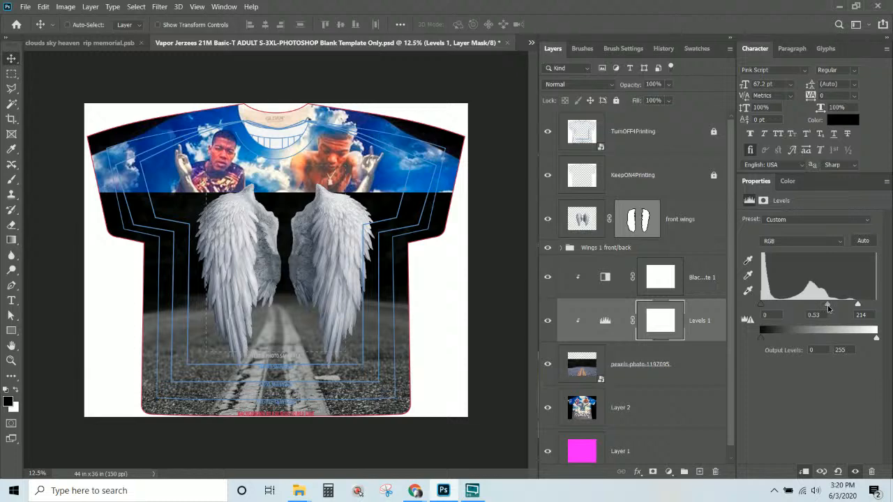
pyautogui.moveTo(761, 305); pyautogui.dragTo(766, 308)
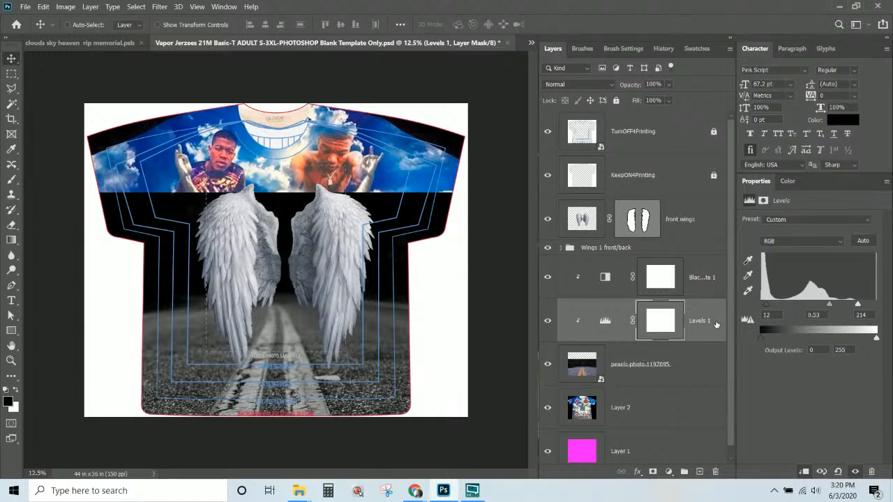
pyautogui.hotkey('ctrl', '2')
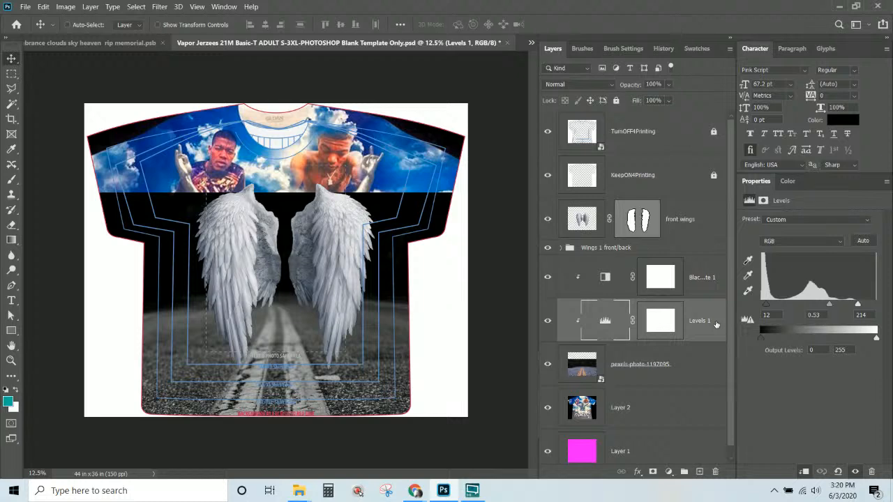
# Select the pexels-photo-1197095 road photo layer.
pyautogui.scroll(-1, 678, 337)
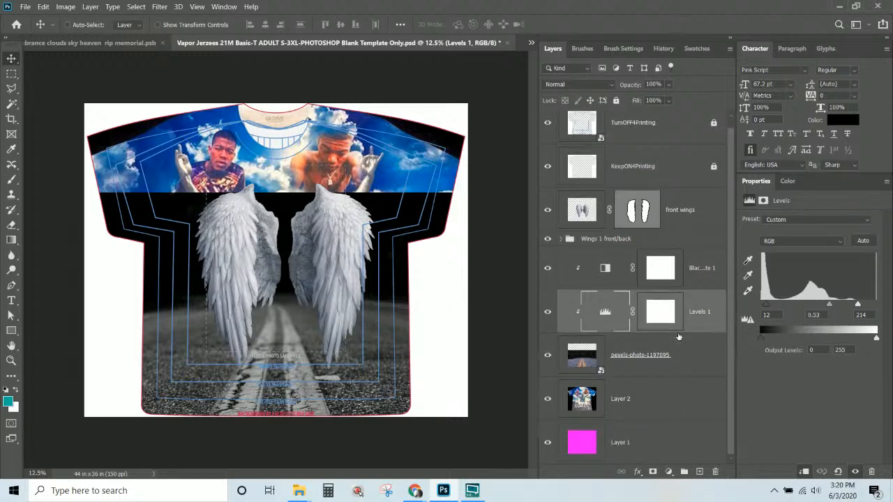
pyautogui.click(682, 371)
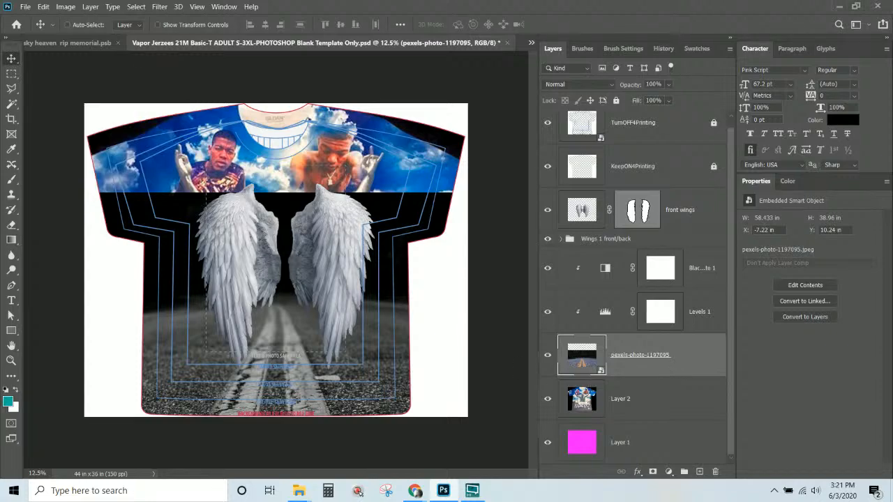
pyautogui.press('super+d')
pyautogui.press('super+d')
pyautogui.hotkey('alt', 'Tab')
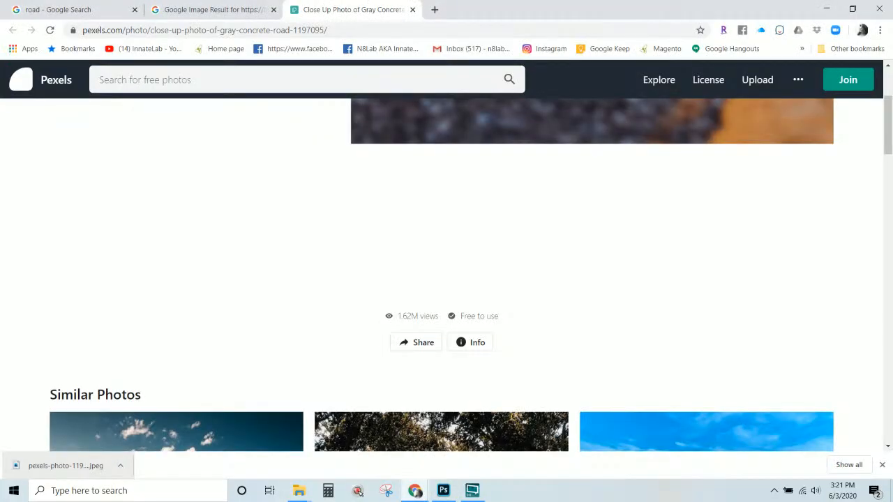
pyautogui.hotkey('alt', 'Tab')
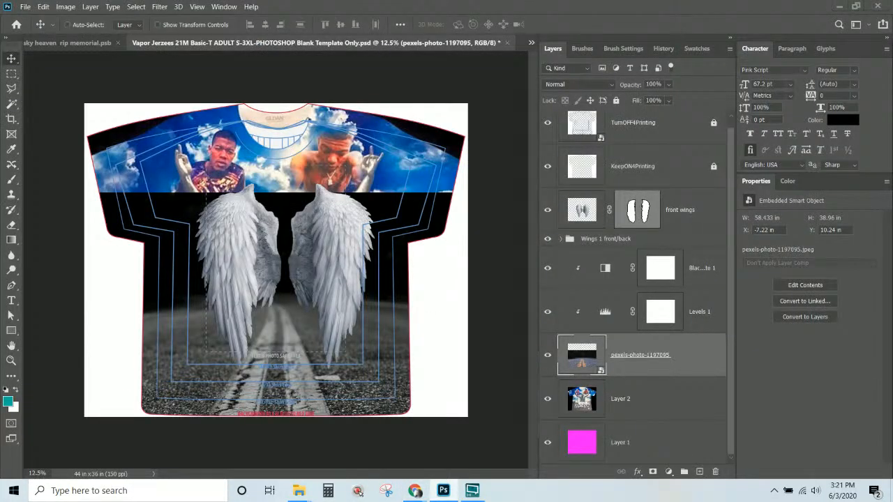
pyautogui.press('super+d')
# Add a layer mask to the road photo and hide its dark sky with a short vertical black-to-white gradient at the horizon.
pyautogui.click(652, 472)
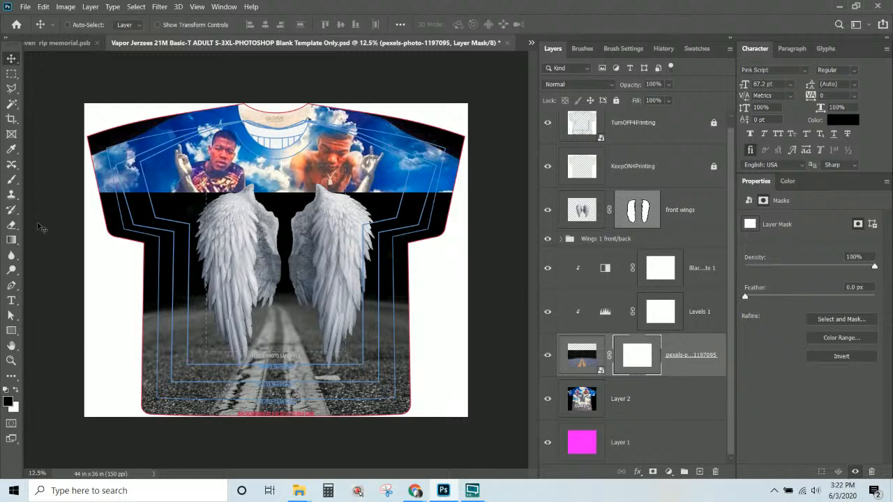
pyautogui.click(15, 241)
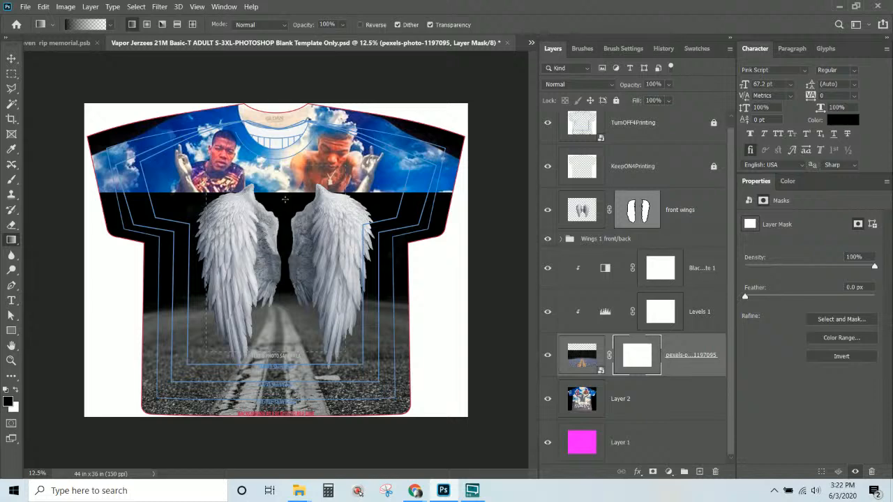
pyautogui.moveTo(285, 199); pyautogui.dragTo(284, 298)
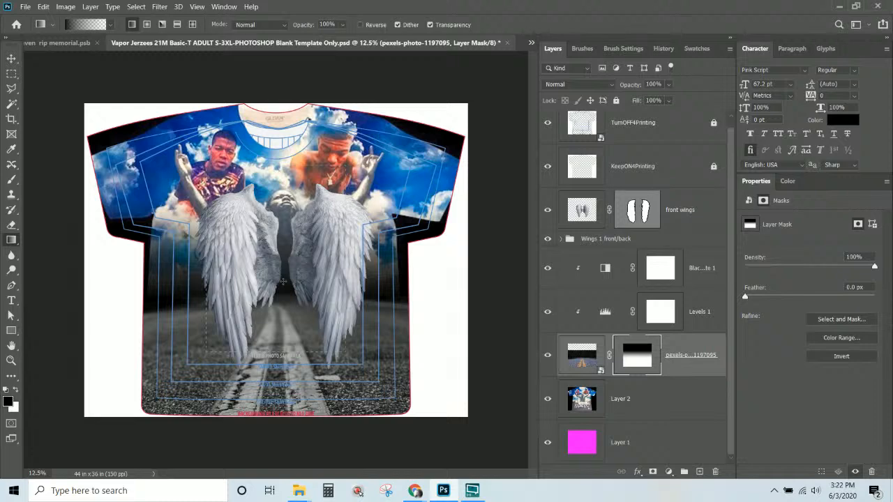
pyautogui.moveTo(283, 282); pyautogui.dragTo(286, 319)
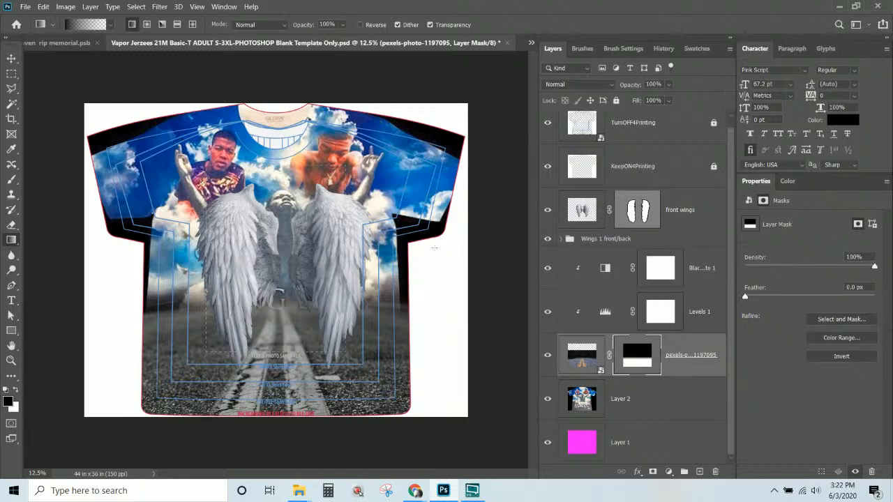
pyautogui.click(66, 43)
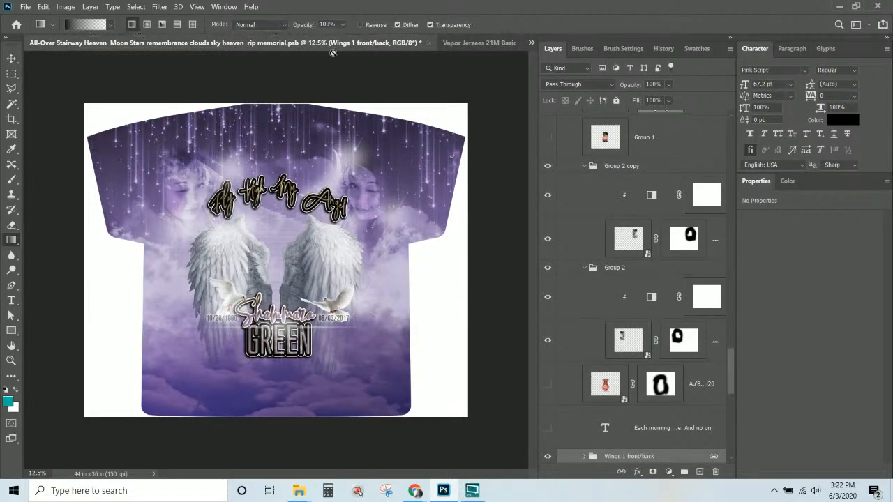
pyautogui.click(469, 45)
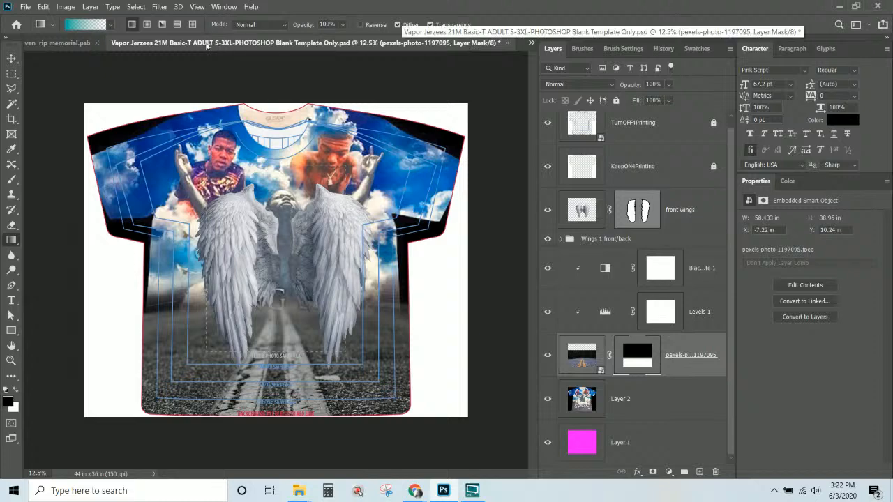
pyautogui.click(61, 43)
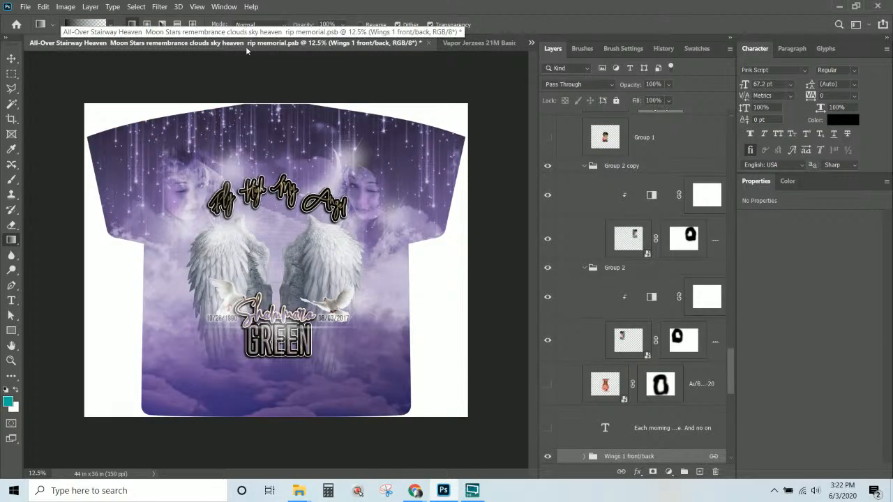
pyautogui.click(427, 44)
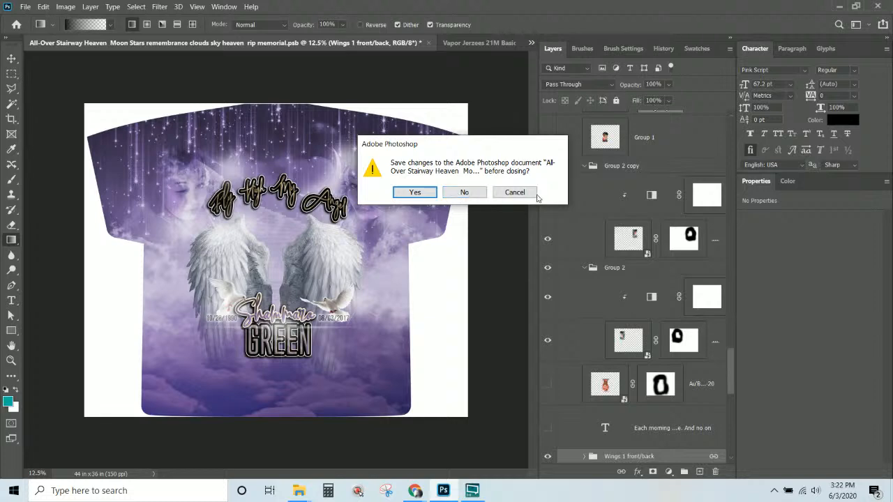
pyautogui.click(515, 193)
pyautogui.click(499, 45)
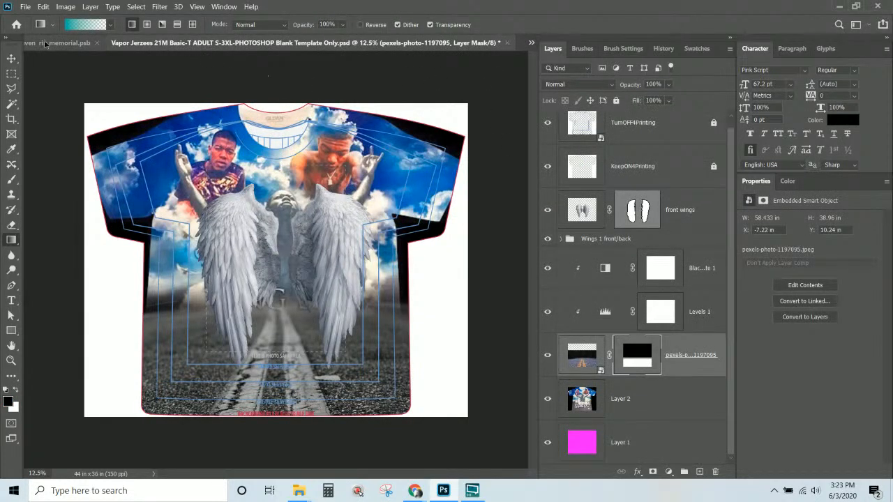
# Copy the Text group from the All-Over Stairway Heaven document into the Vapor Jerzees template, converting colors to preserve their appearance.
pyautogui.click(70, 44)
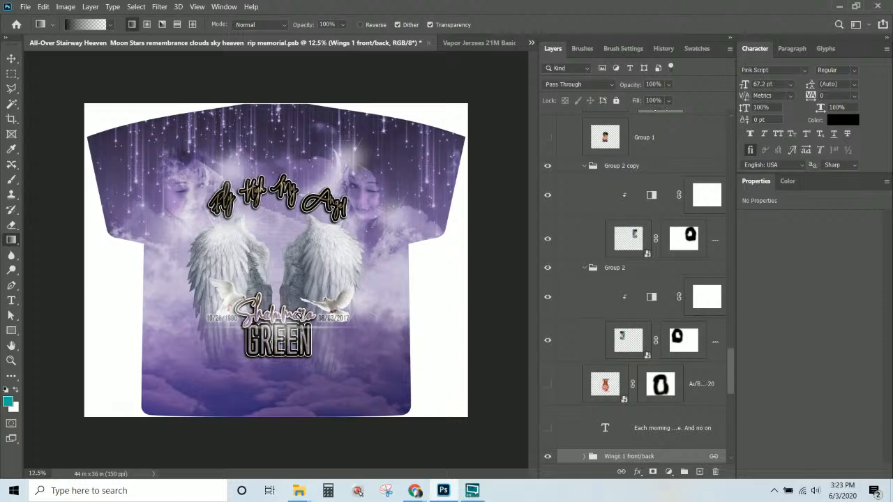
pyautogui.click(11, 59)
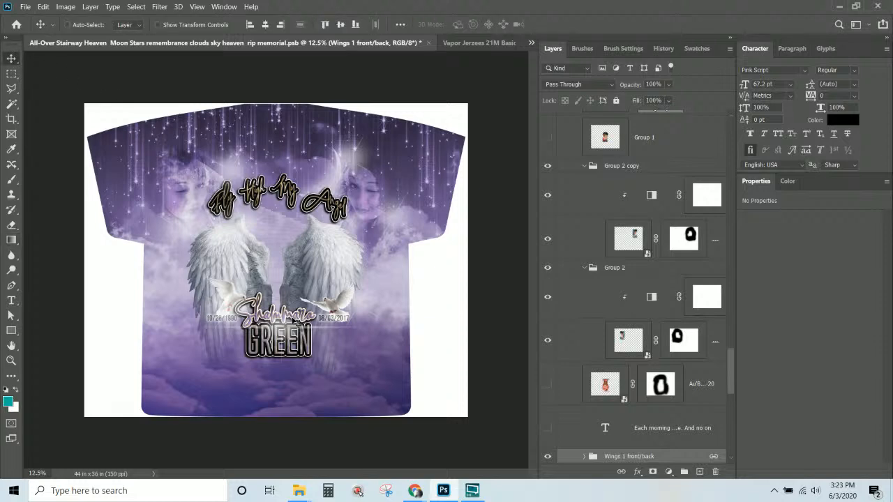
pyautogui.rightClick(296, 320)
pyautogui.click(327, 147)
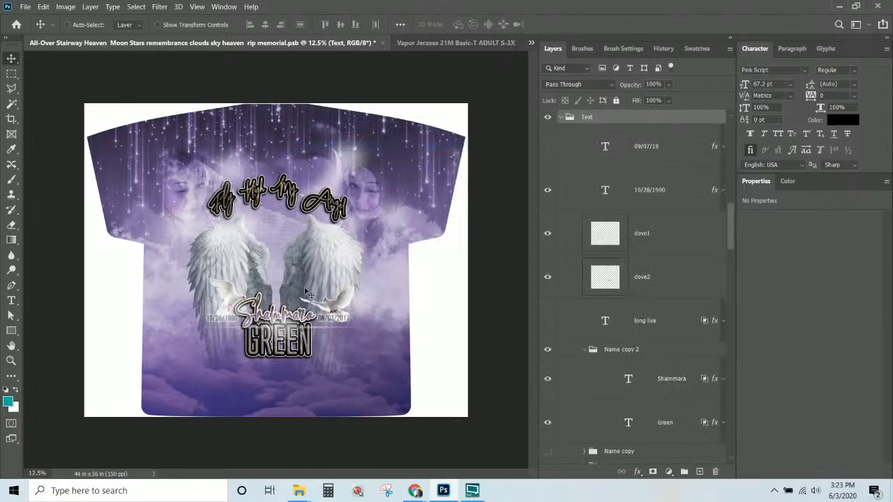
pyautogui.moveTo(286, 323); pyautogui.dragTo(299, 253)
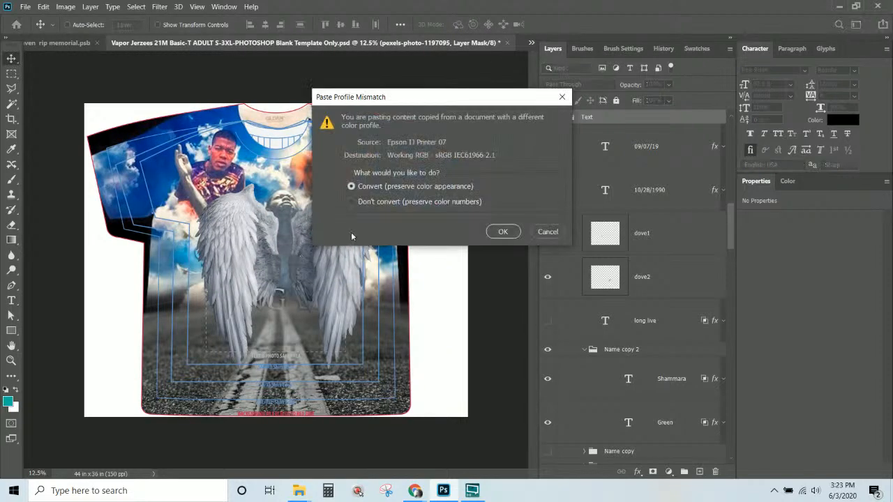
pyautogui.click(504, 231)
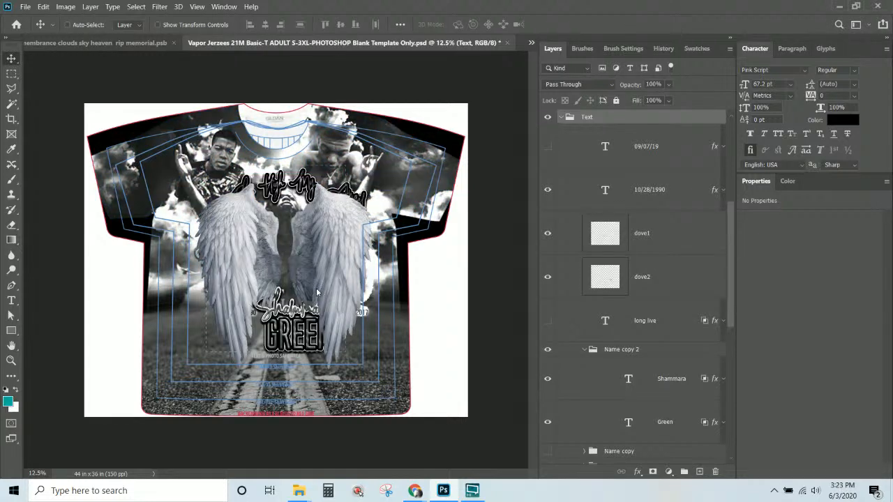
# Move the Text group above the front wings, directly below KeepON4Printing, and collapse it.
pyautogui.scroll(5, 587, 174)
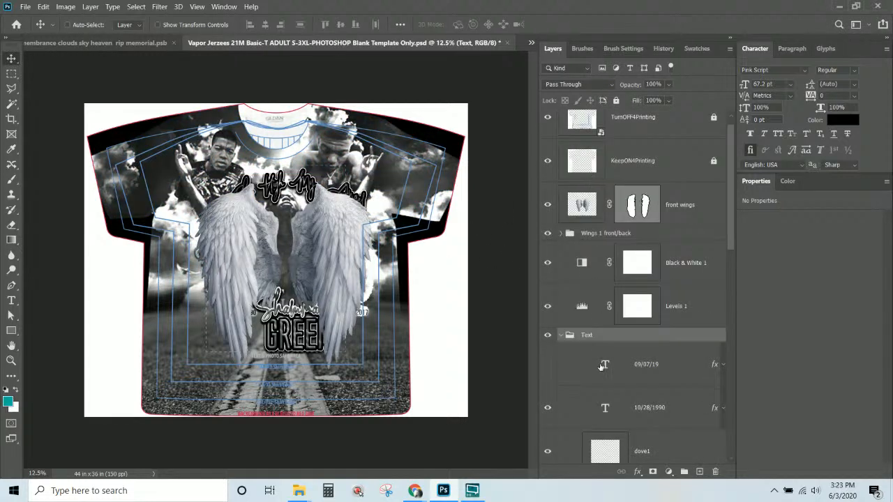
pyautogui.moveTo(598, 336); pyautogui.dragTo(601, 197)
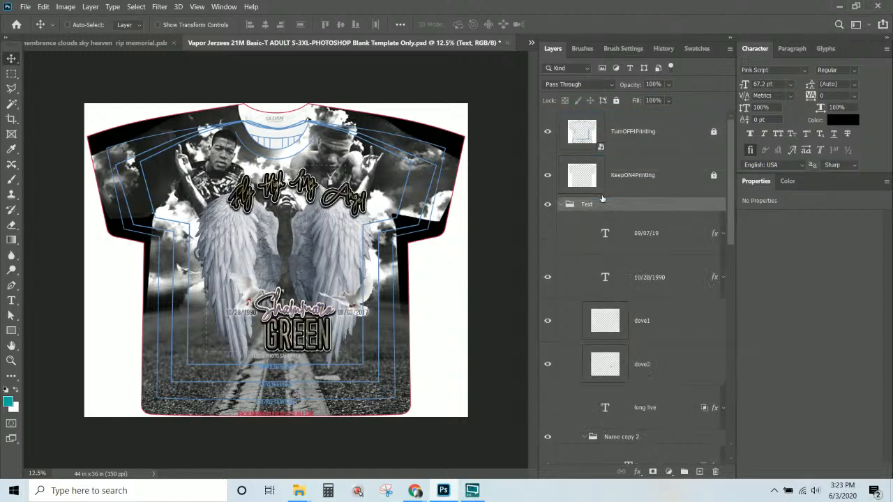
pyautogui.click(560, 204)
# Clip the Levels 1 and Black & White 1 adjustment layers to the road photo again.
pyautogui.scroll(-1, 574, 325)
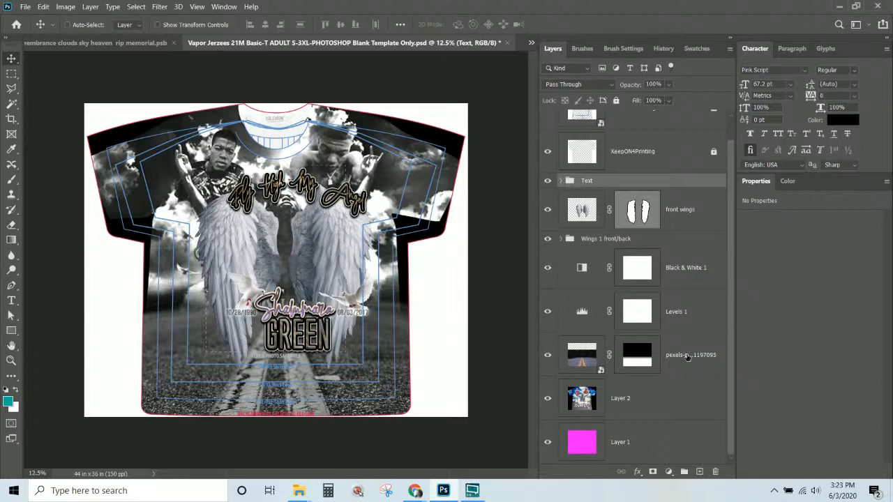
pyautogui.rightClick(688, 357)
pyautogui.press('Escape')
pyautogui.click(686, 266)
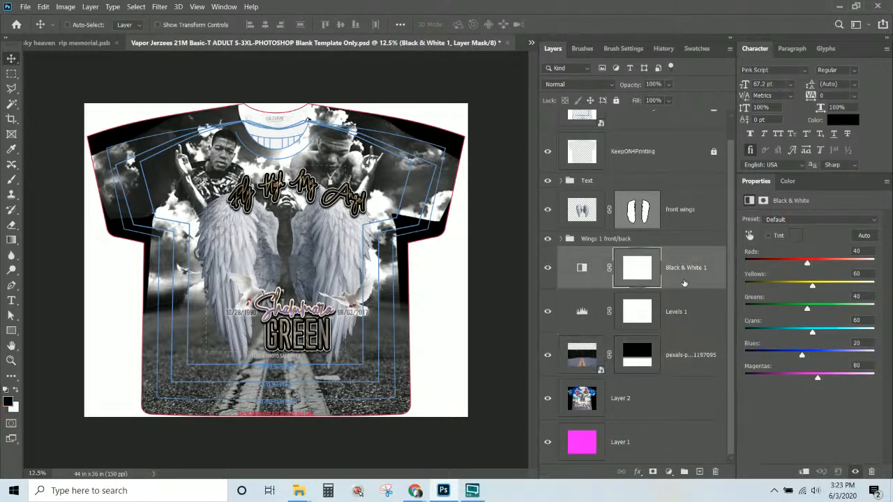
pyautogui.rightClick(682, 319)
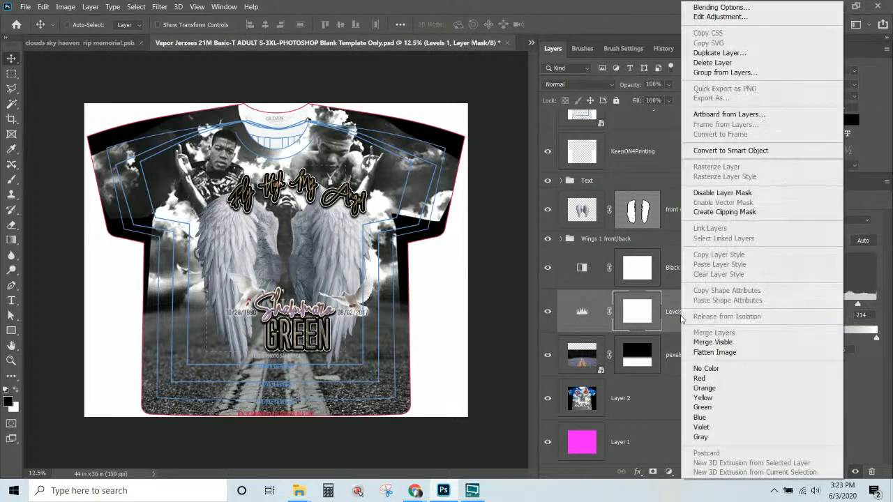
pyautogui.click(729, 212)
pyautogui.rightClick(690, 280)
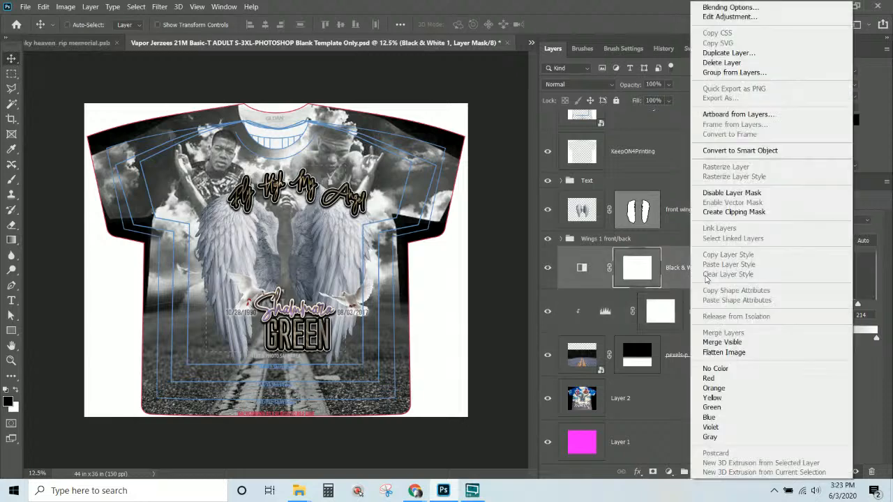
pyautogui.click(722, 212)
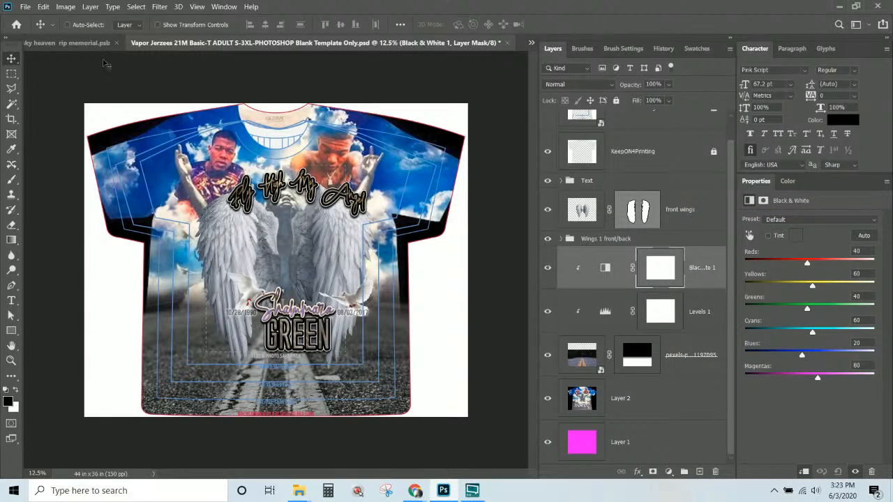
# Close the All-Over Stairway Heaven document without saving and open the clouds sky heaven gates gold memorial document using its embedded color profile.
pyautogui.click(104, 43)
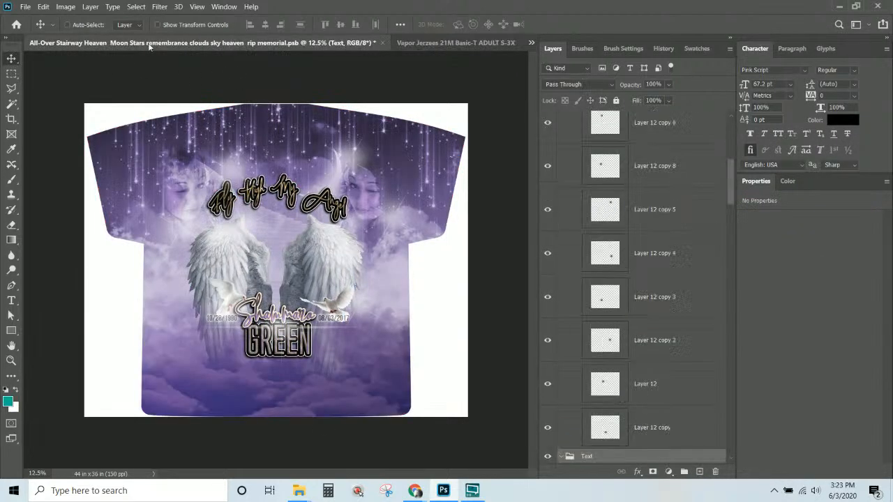
pyautogui.click(382, 42)
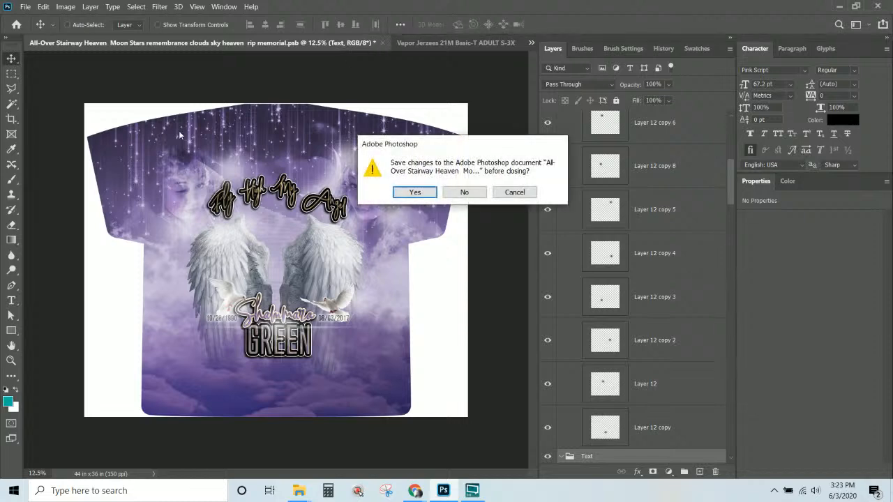
pyautogui.click(464, 192)
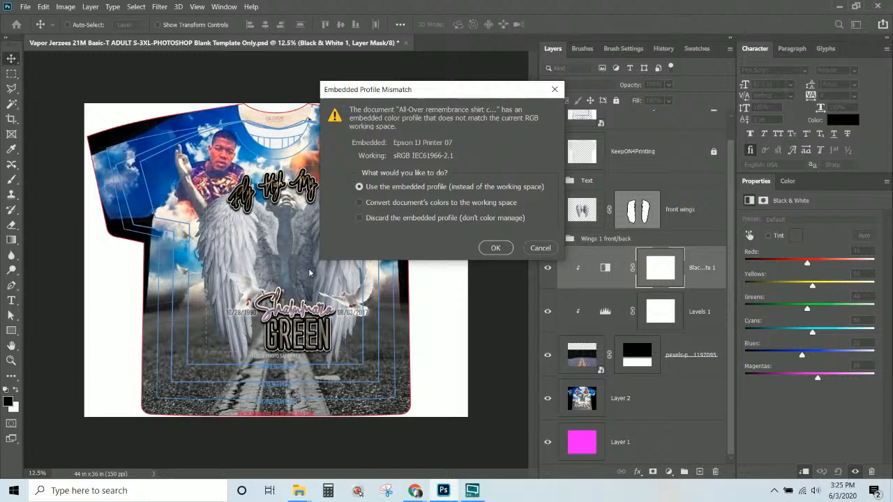
pyautogui.click(495, 249)
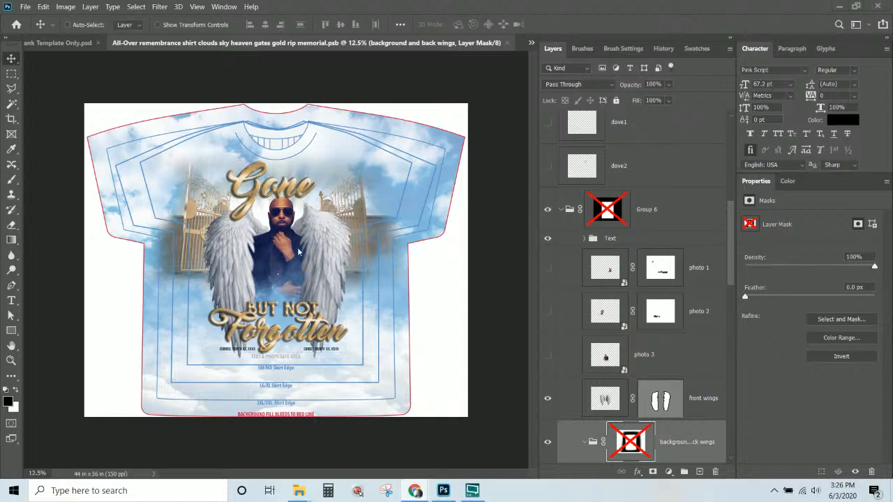
# Copy the cloud-background layer with its light blue and gradient fill adjustments into the shirt template, converting colors, and position it over the shirt's upper part.
pyautogui.scroll(-10, 617, 228)
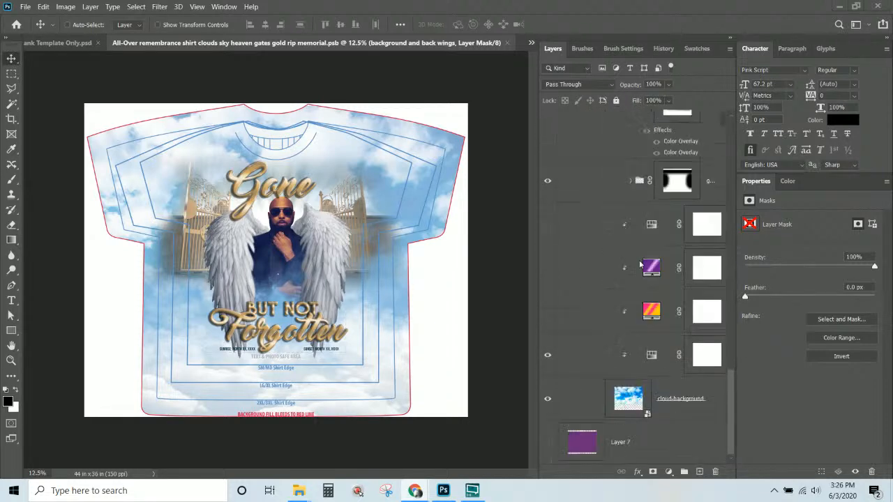
pyautogui.click(675, 401)
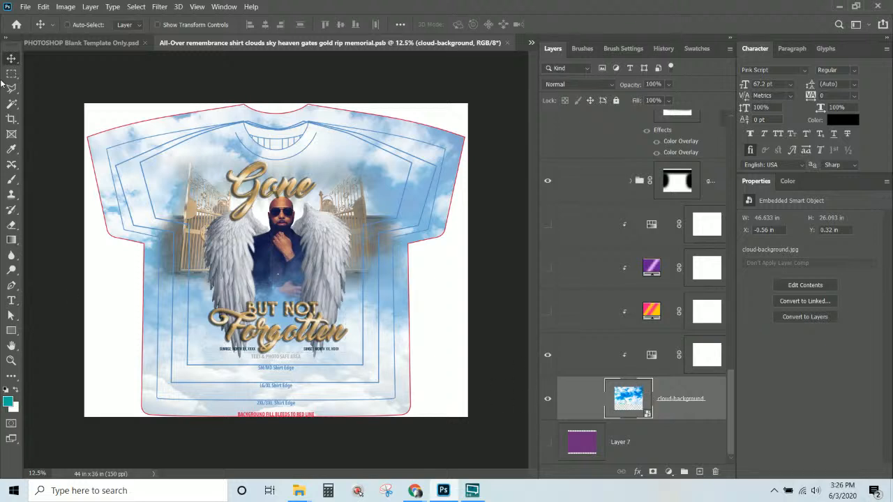
pyautogui.click(11, 58)
pyautogui.keyDown('shift'); pyautogui.click(575, 317); pyautogui.keyUp('shift')
pyautogui.scroll(3, 695, 313)
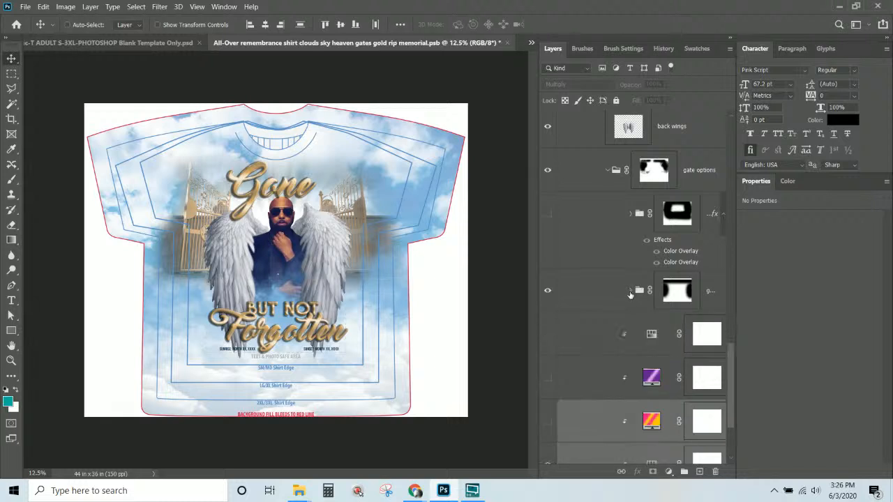
pyautogui.scroll(-3, 630, 293)
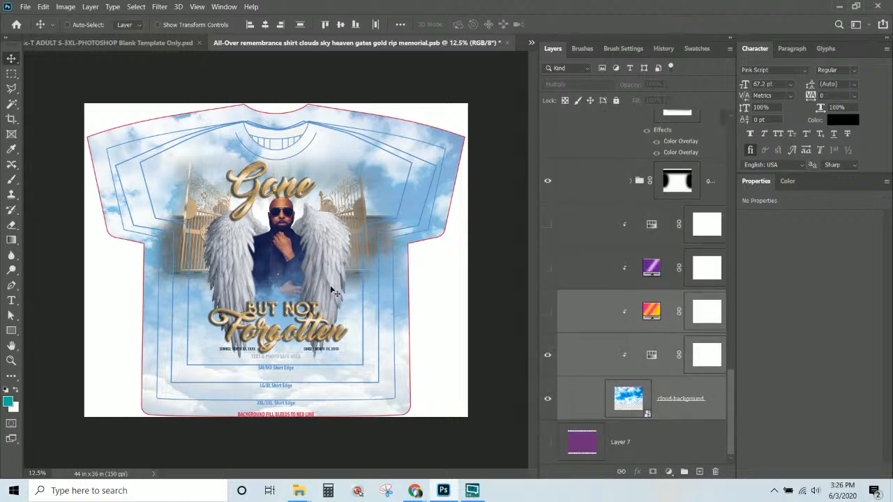
pyautogui.moveTo(333, 290); pyautogui.dragTo(300, 186)
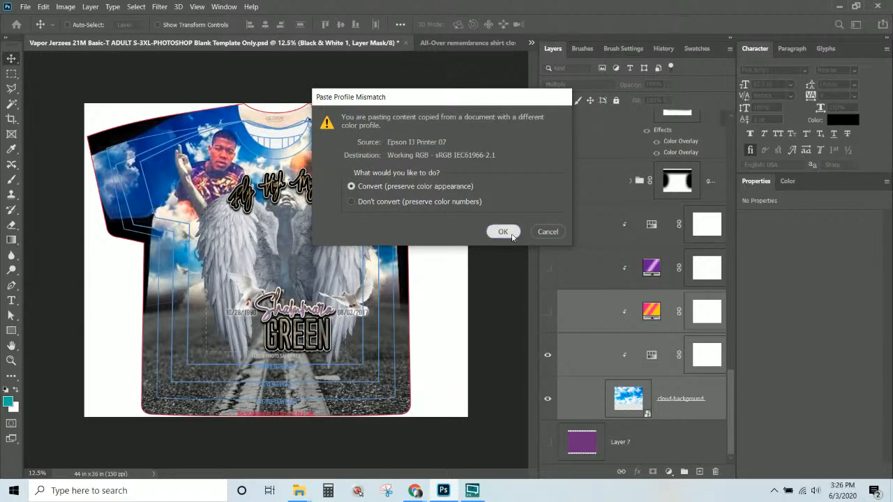
pyautogui.click(512, 235)
pyautogui.moveTo(378, 223)
pyautogui.mouseDown()
pyautogui.moveTo(391, 226)
pyautogui.moveTo(362, 234)
pyautogui.moveTo(366, 241)
pyautogui.moveTo(365, 227)
pyautogui.mouseUp()
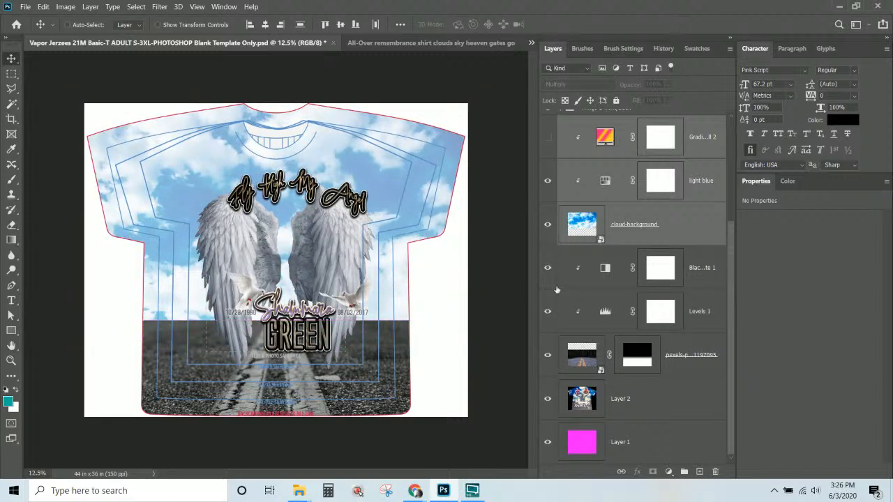
# Hide the light blue adjustment over the clouds and shift the cloud-background layer slightly to the right and upward.
pyautogui.click(683, 230)
pyautogui.click(548, 180)
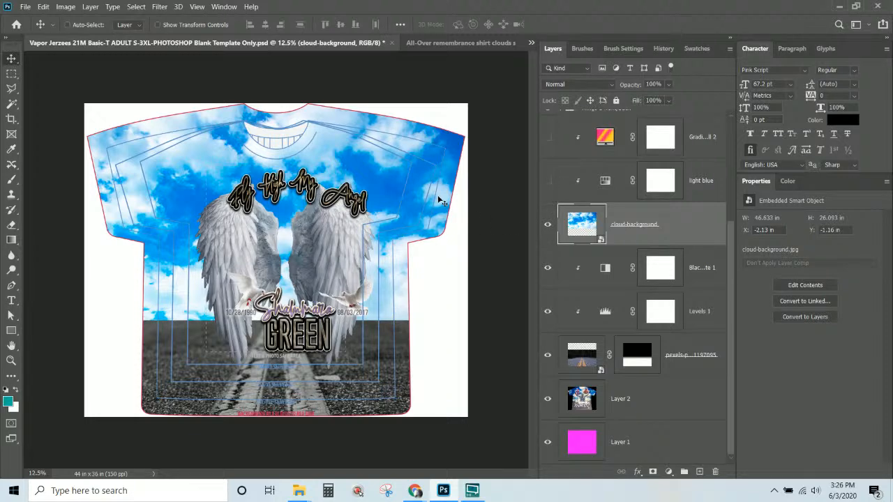
pyautogui.moveTo(415, 201)
pyautogui.mouseDown()
pyautogui.moveTo(416, 224)
pyautogui.moveTo(418, 200)
pyautogui.mouseUp()
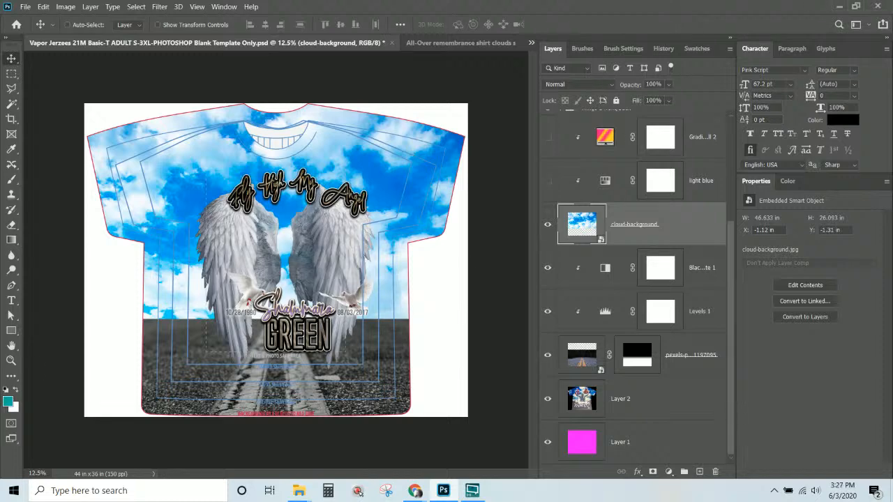
# Close the All-Over remembrance shirt clouds sky heaven gates document without saving its changes.
pyautogui.click(422, 43)
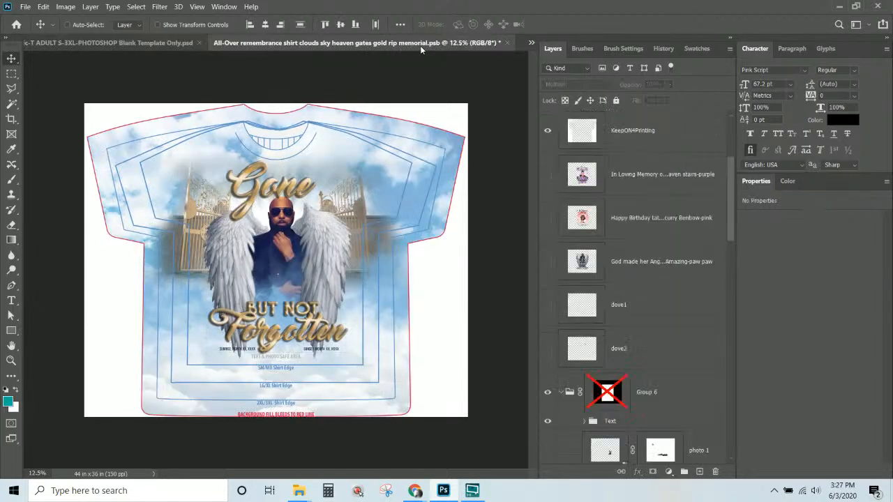
pyautogui.click(507, 44)
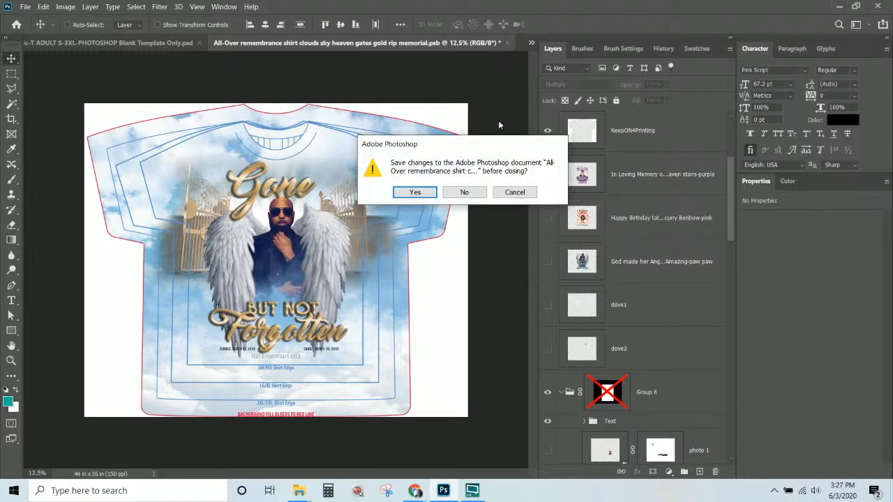
pyautogui.click(464, 193)
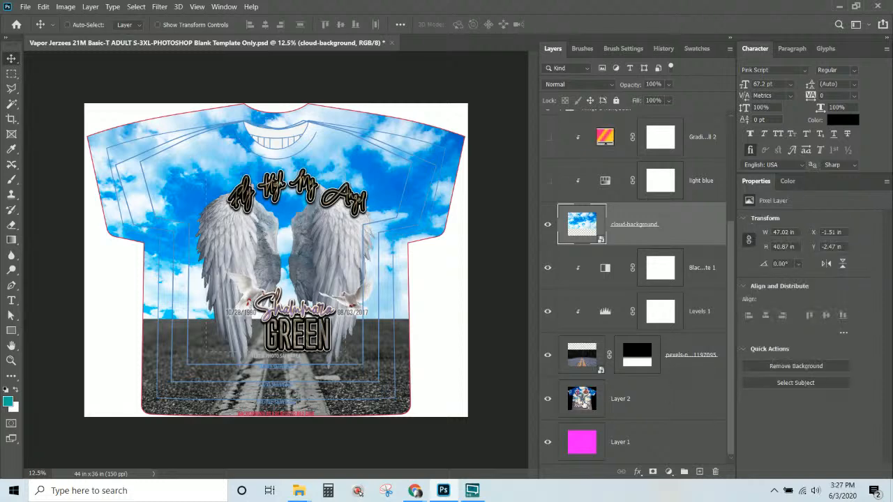
# Move the reference shirt image, Layer 2, above TurnOFF4Printing at the top of the layer stack and hide it.
pyautogui.moveTo(671, 394); pyautogui.dragTo(551, 140)
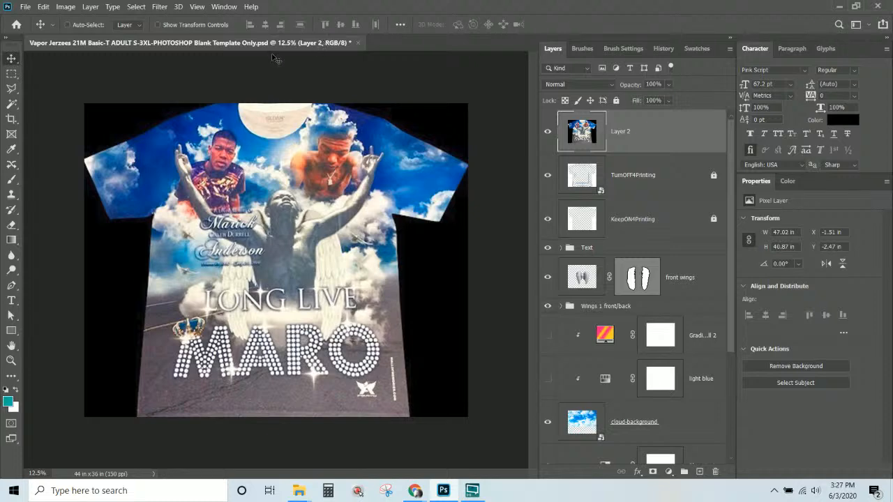
pyautogui.click(548, 134)
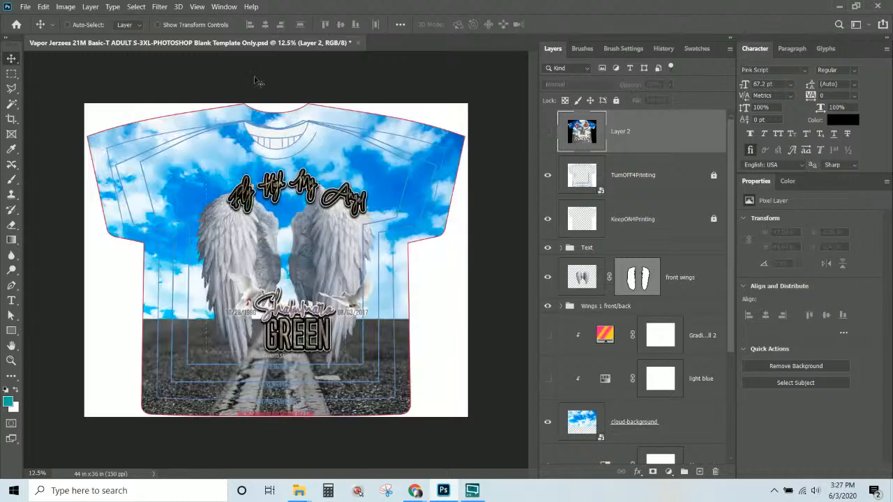
# Open the Watercolor Flowers Feathers Geometric Gold Frame Elegant Glitter document and minimize the browser covering it.
pyautogui.moveTo(299, 490)
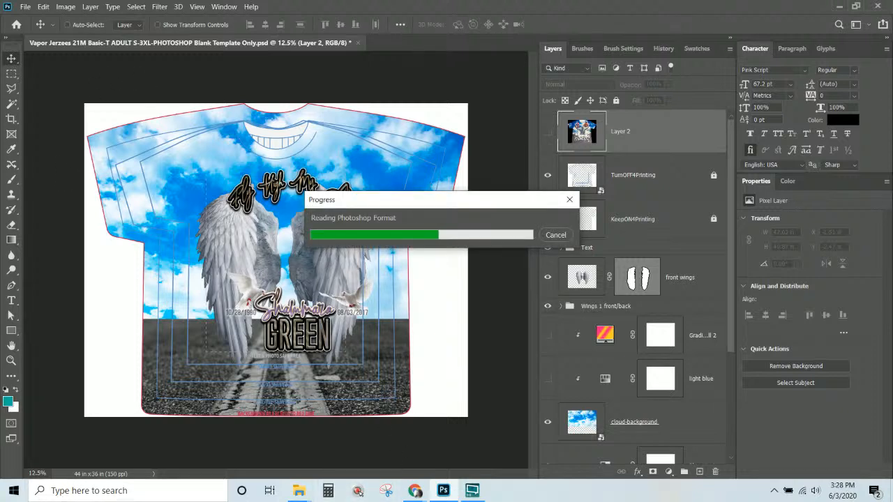
pyautogui.hotkey('alt', 'Tab')
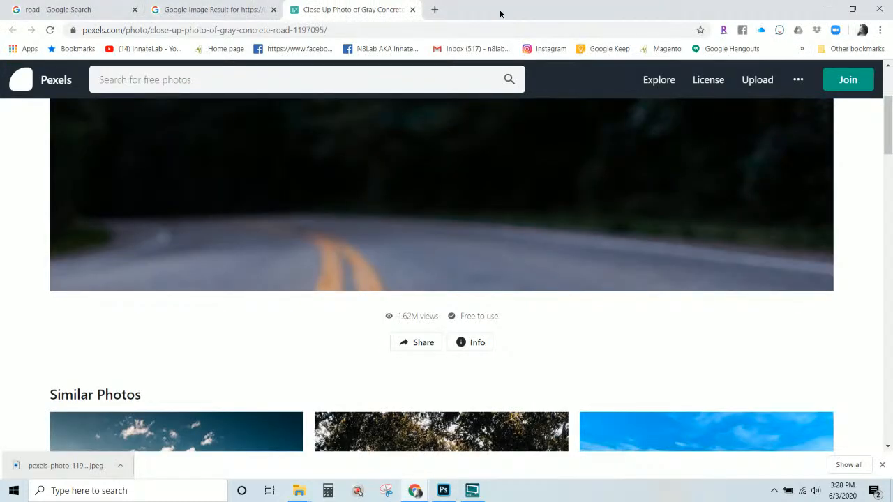
pyautogui.click(826, 9)
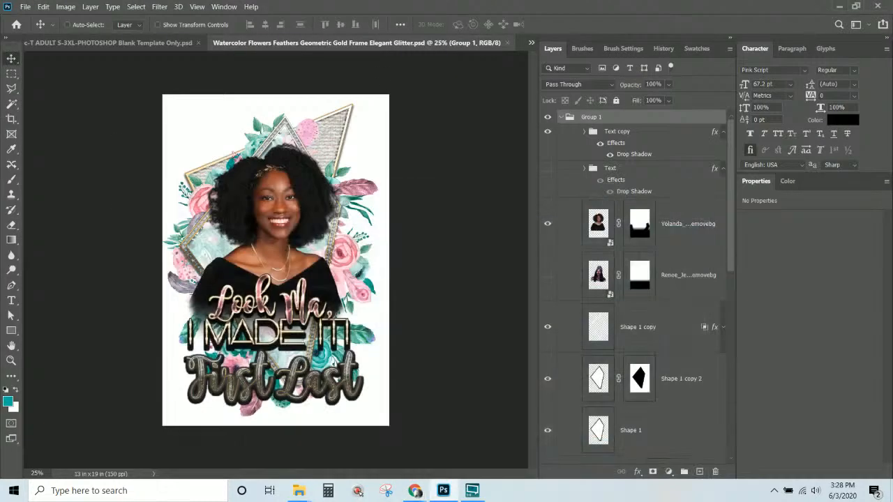
pyautogui.click(839, 6)
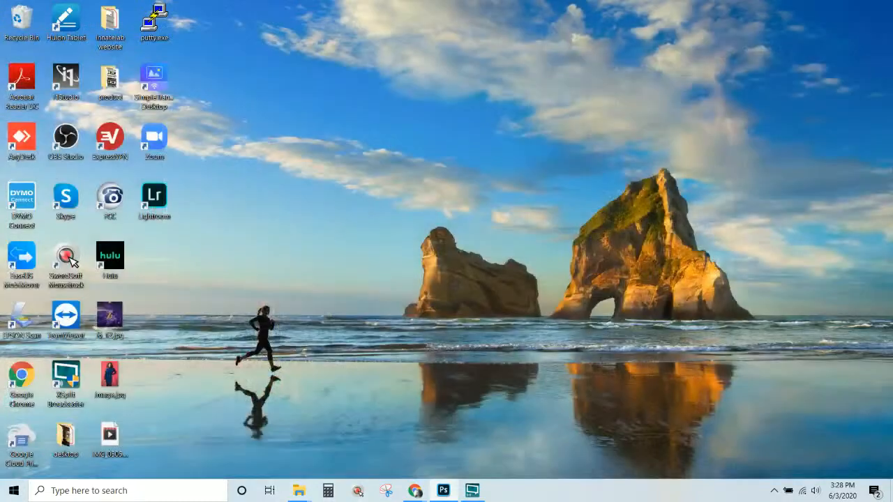
pyautogui.click(443, 490)
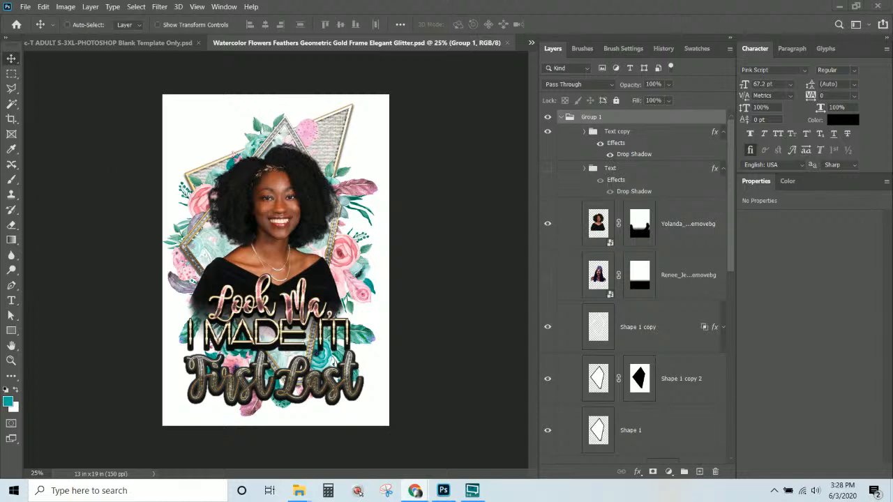
pyautogui.click(79, 43)
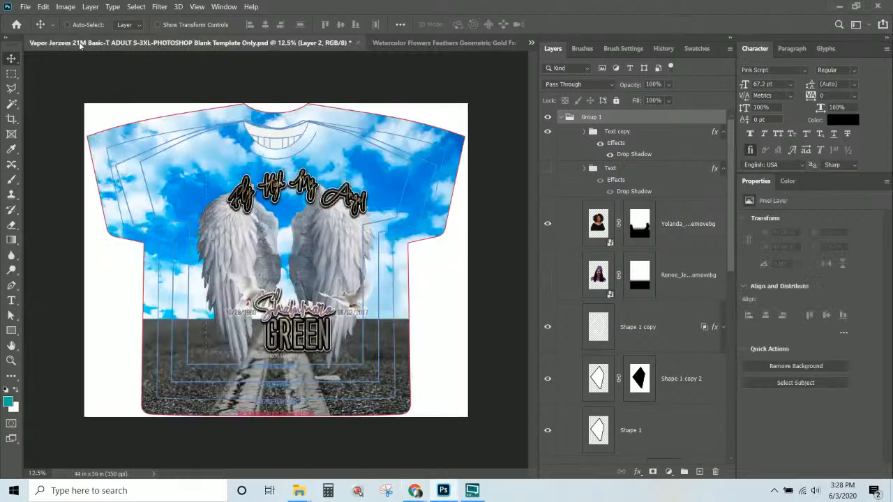
pyautogui.click(387, 43)
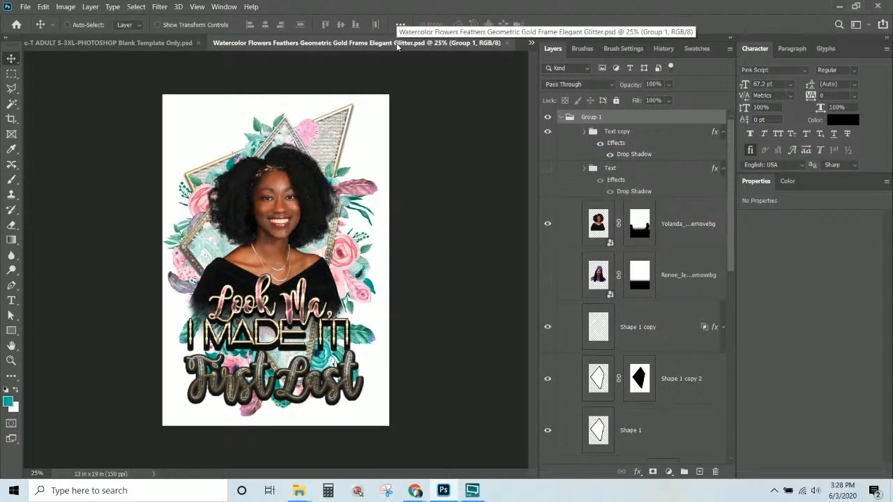
pyautogui.click(140, 46)
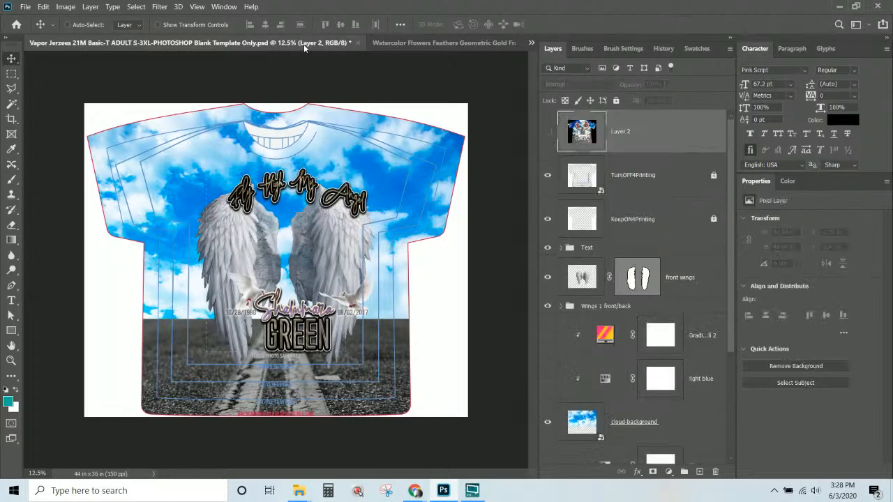
pyautogui.click(401, 45)
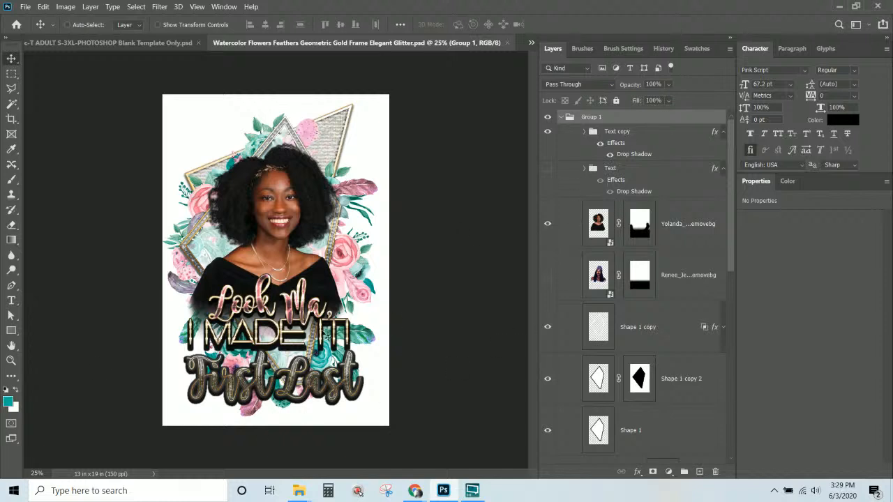
# Copy the First Last bling text layer from the watercolor flowers design into the shirt template.
pyautogui.rightClick(326, 378)
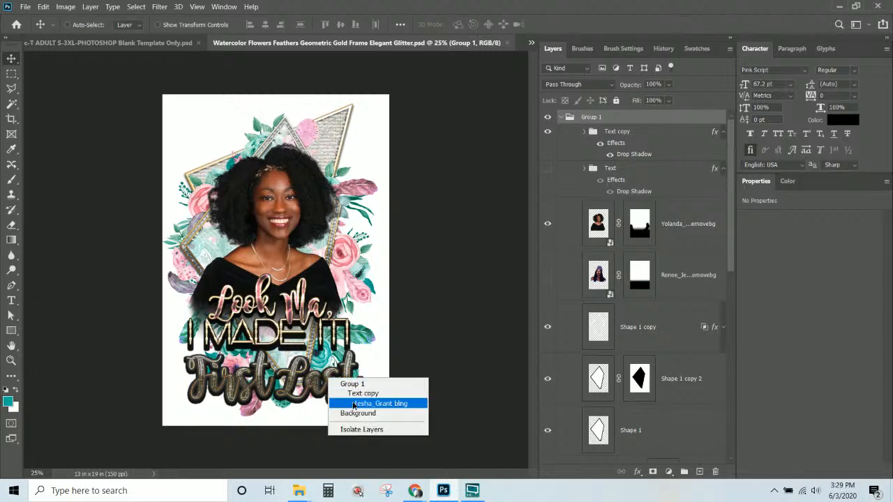
pyautogui.click(353, 402)
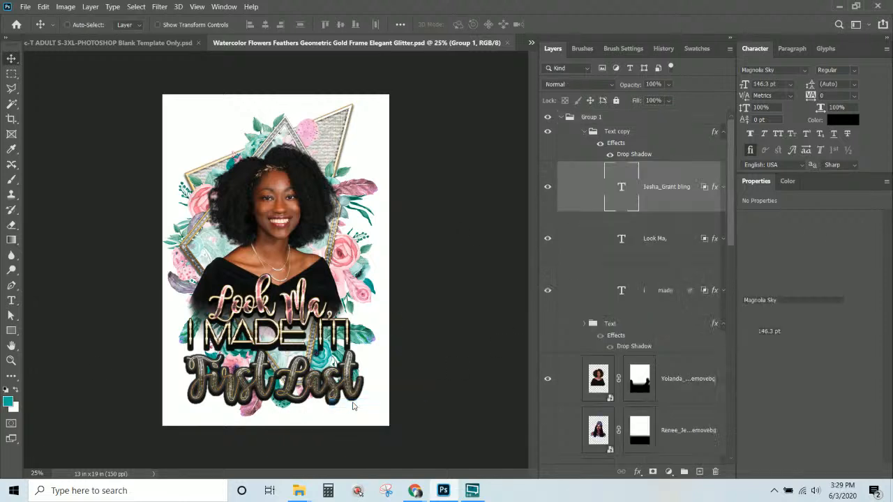
pyautogui.click(548, 187)
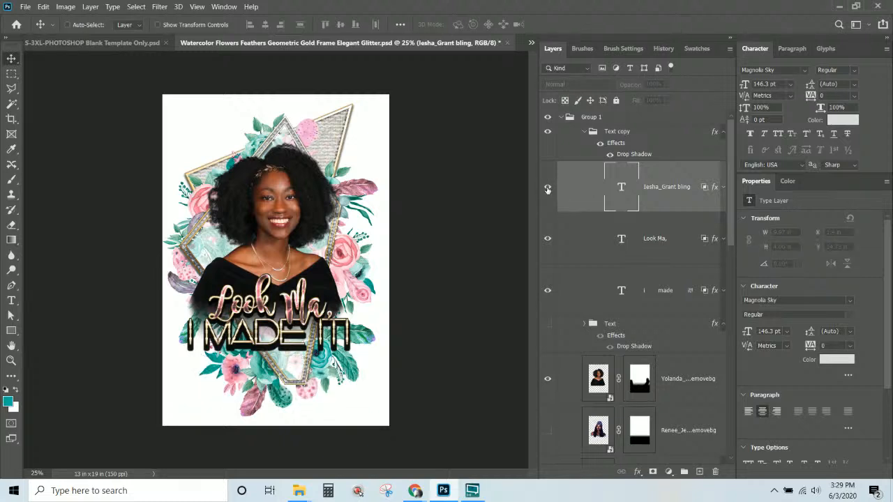
pyautogui.click(548, 187)
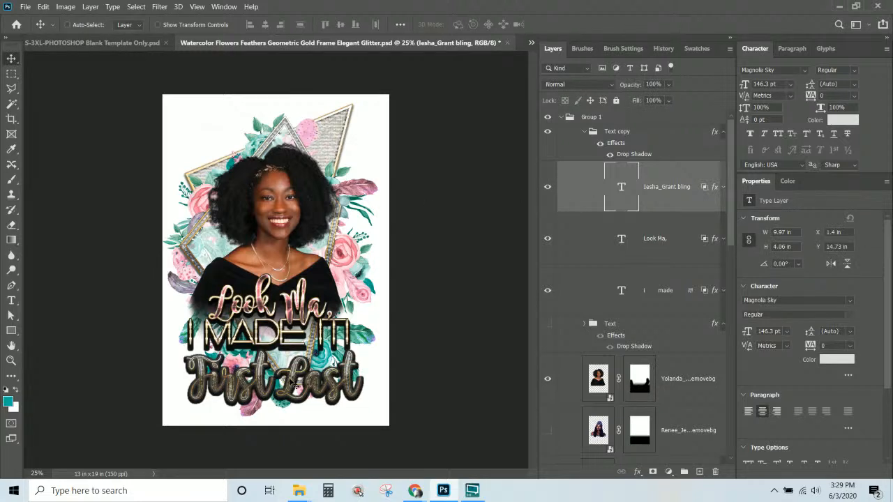
pyautogui.moveTo(293, 385); pyautogui.dragTo(305, 361)
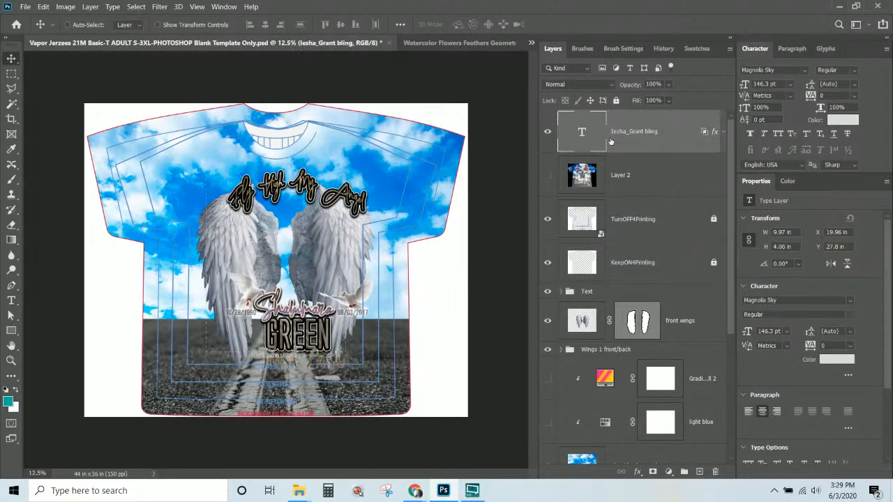
pyautogui.click(420, 43)
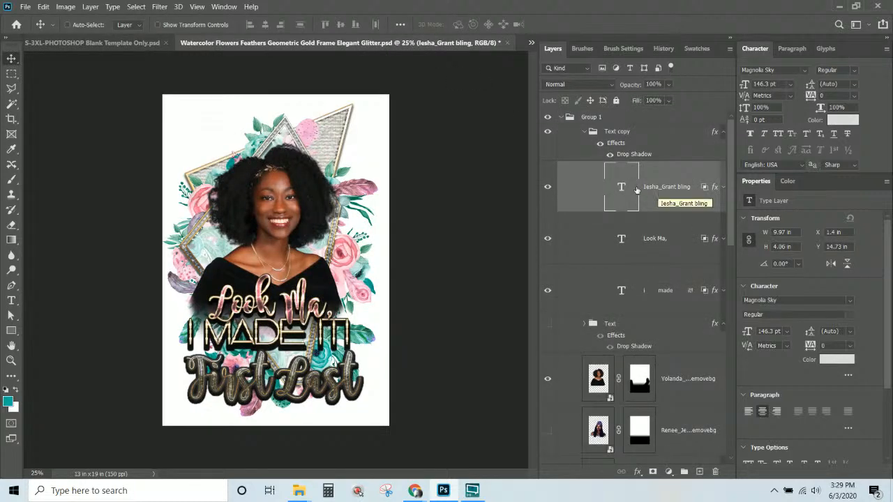
pyautogui.moveTo(549, 191); pyautogui.dragTo(183, 136)
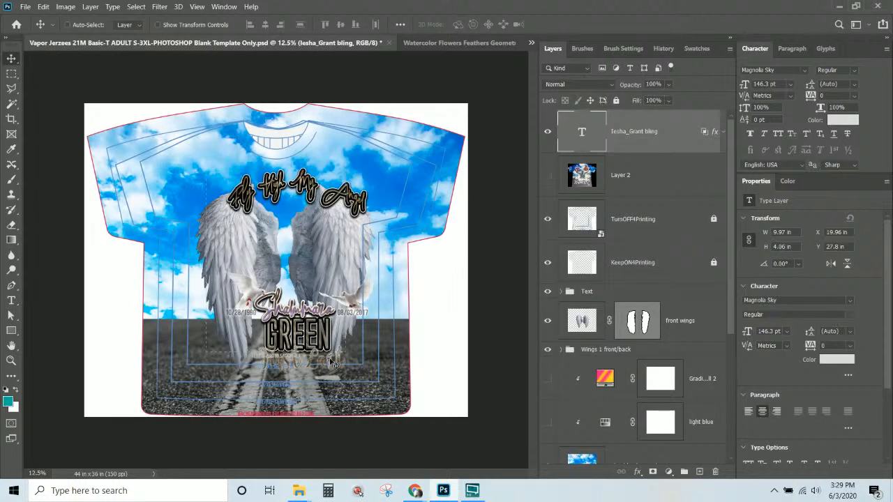
# Scale the First Last bling text up to about 216% and place it across the middle of the wings.
pyautogui.hotkey('ctrl', 't')
pyautogui.moveTo(344, 346); pyautogui.dragTo(445, 305)
pyautogui.moveTo(372, 340); pyautogui.dragTo(297, 262)
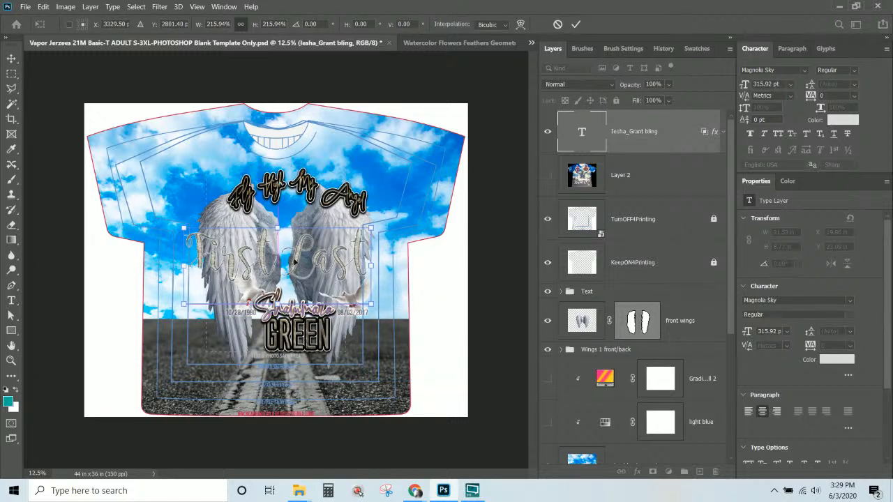
pyautogui.press('Return')
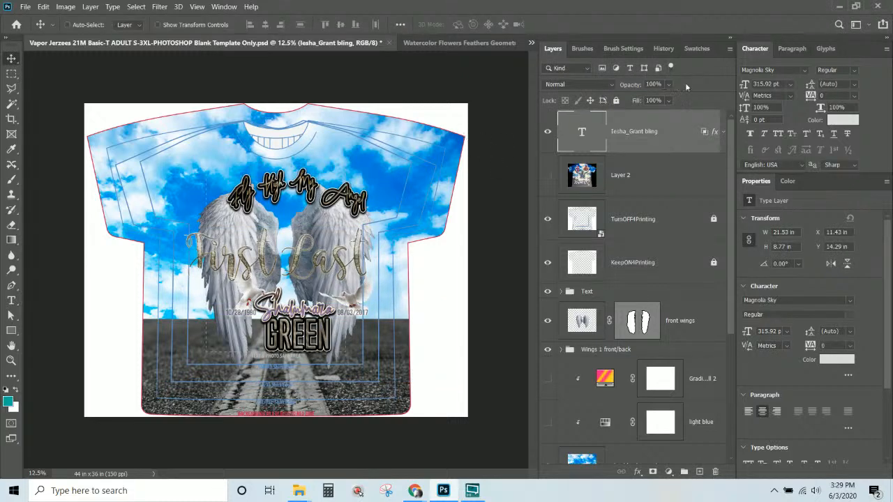
# Change the font of the First Last bling text to Lot.
pyautogui.click(804, 71)
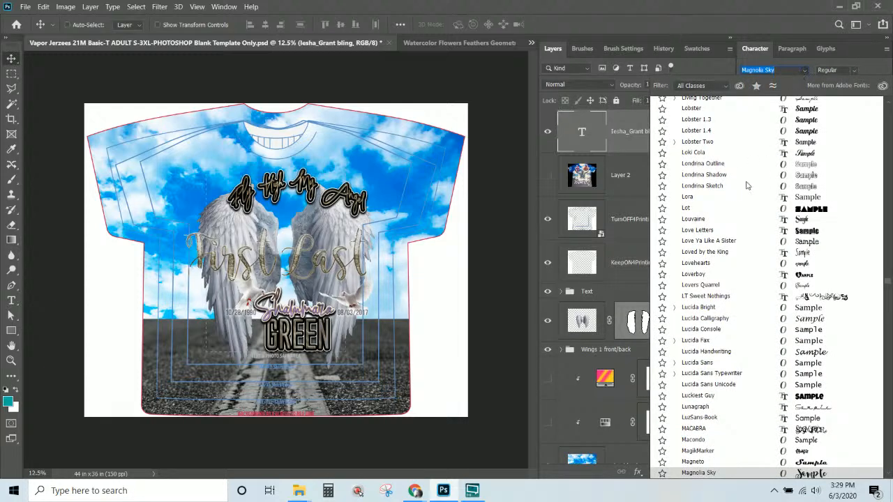
pyautogui.write('Lot')
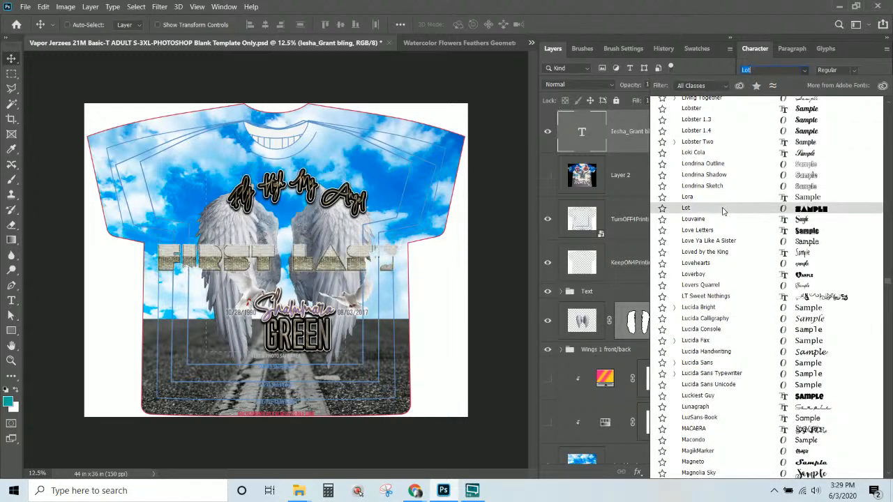
pyautogui.click(723, 210)
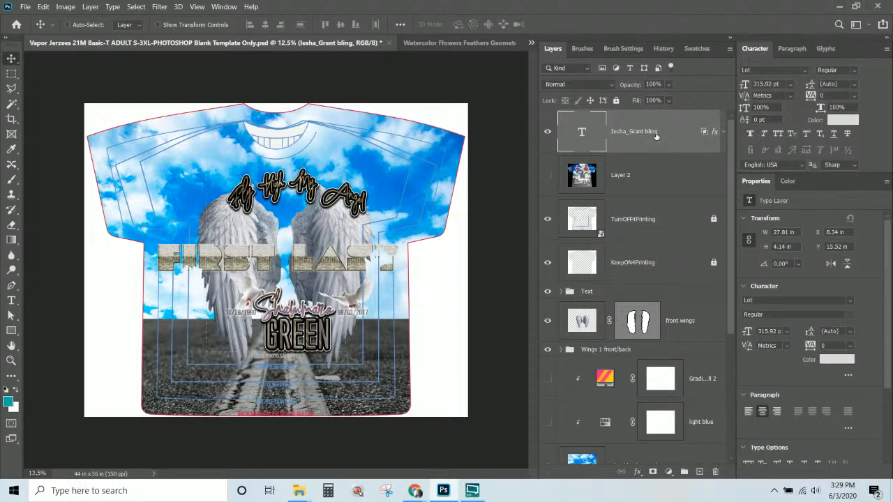
# Enable Blend Interior Effects as Group, Layer Mask Hides Effects and Vector Mask Hides Effects in the bling text's blending options.
pyautogui.doubleClick(714, 134)
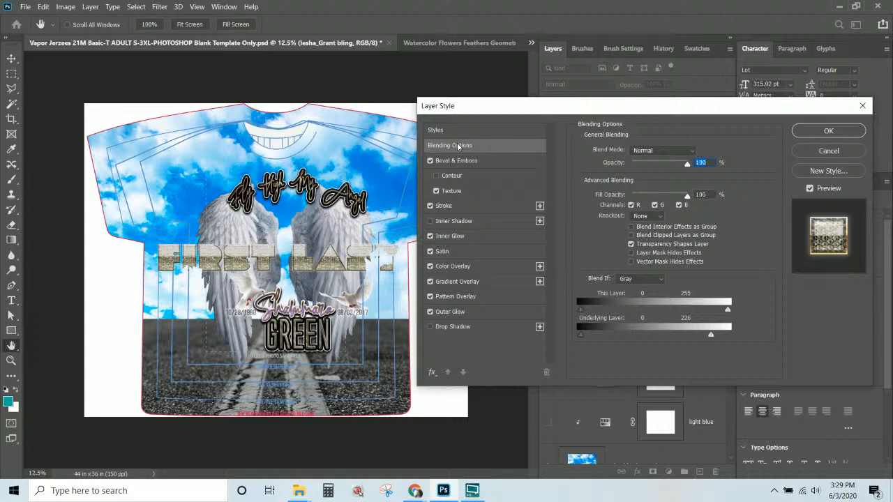
pyautogui.click(632, 229)
pyautogui.click(630, 252)
pyautogui.click(631, 263)
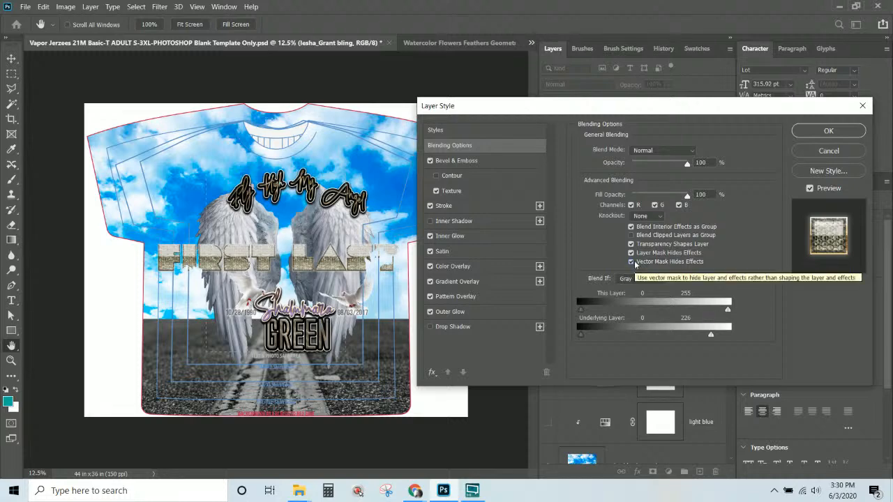
pyautogui.click(827, 132)
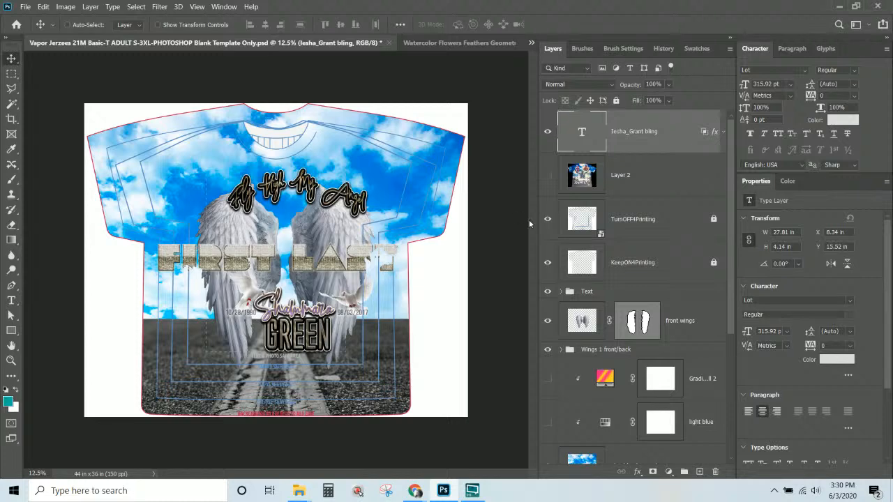
# Show the reference shirt image on Layer 2, hide the bling text layer above it, and select Layer 2.
pyautogui.click(584, 175)
pyautogui.click(548, 176)
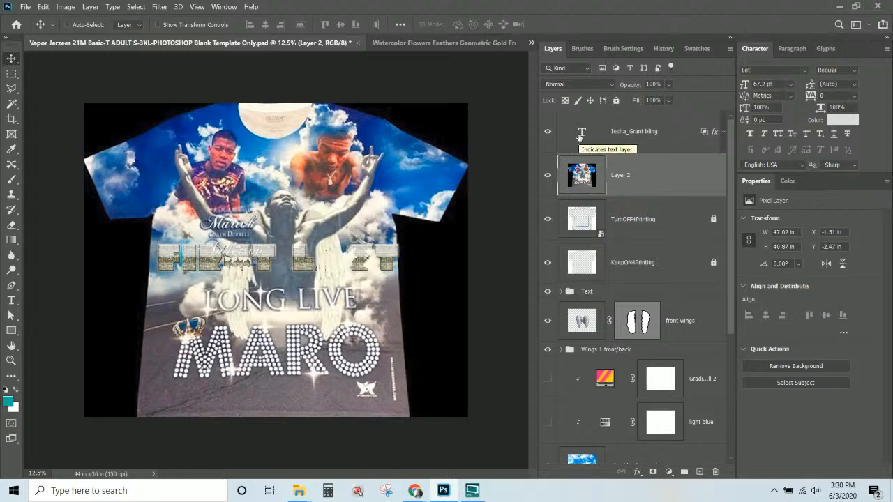
pyautogui.click(578, 136)
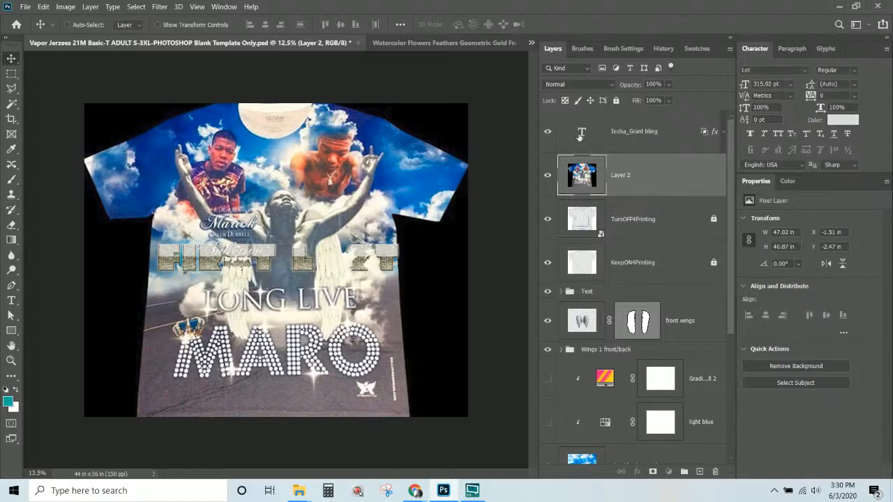
pyautogui.click(578, 137)
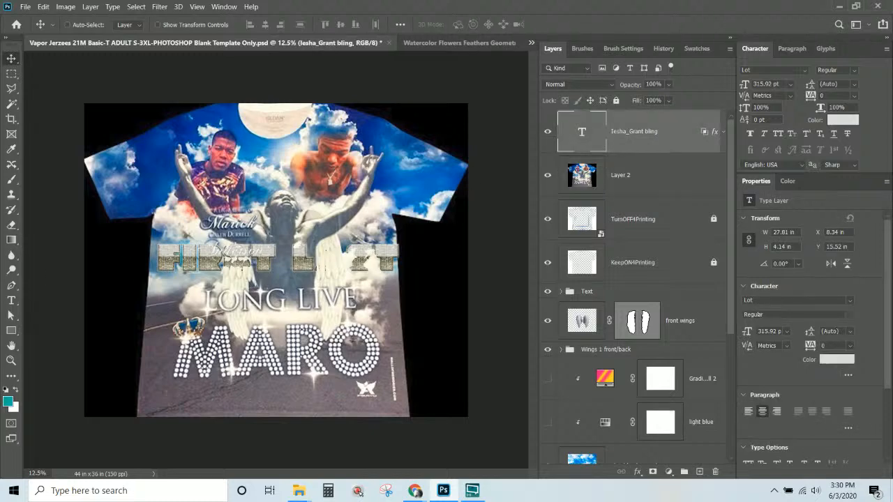
pyautogui.click(547, 132)
pyautogui.click(623, 177)
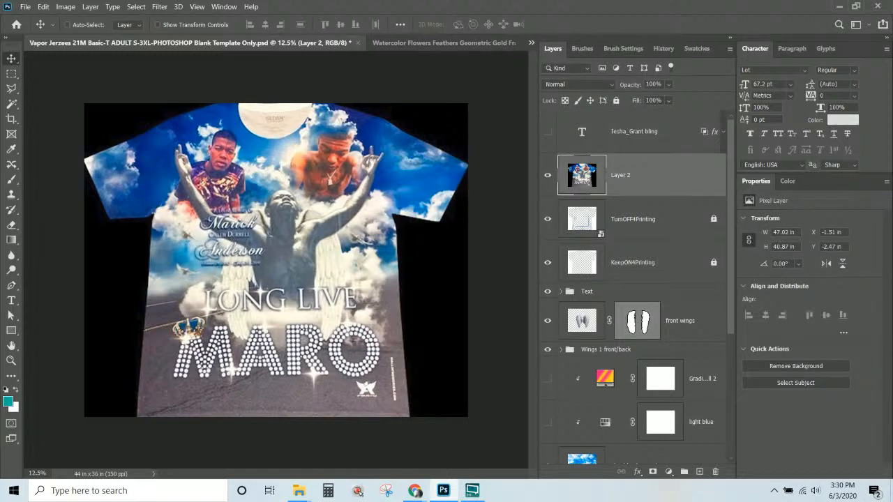
# Add a new text layer reading "long live" over the LONG LIVE lettering of the reference shirt.
pyautogui.click(11, 301)
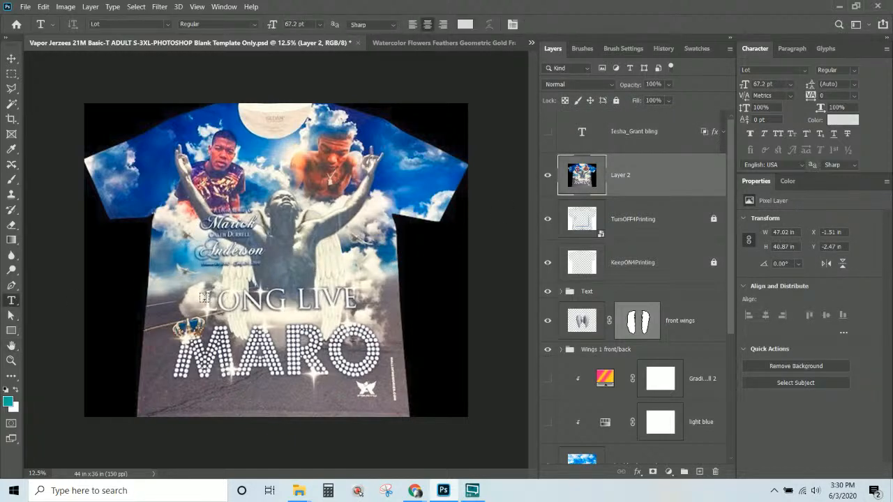
pyautogui.click(204, 298)
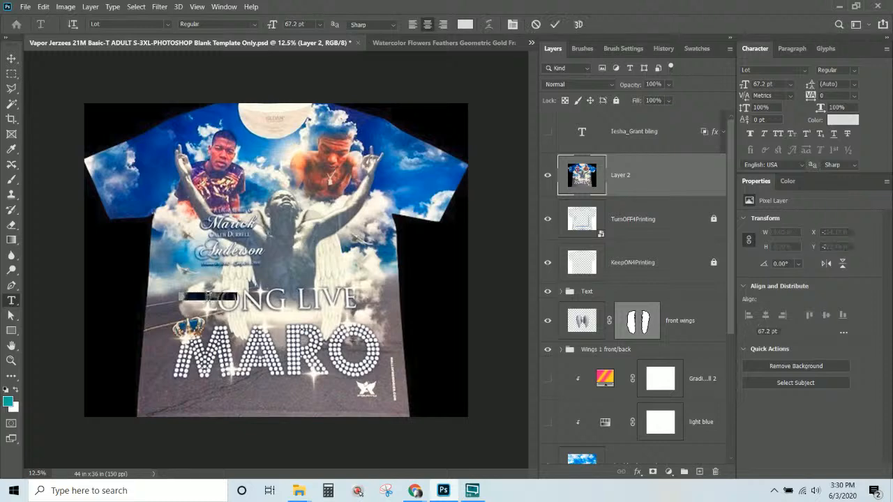
pyautogui.write('LONG LIVE')
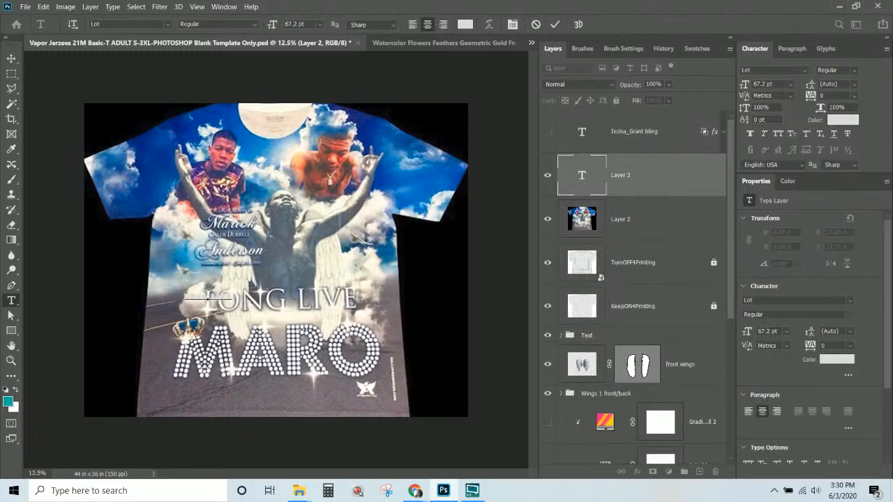
pyautogui.click(11, 59)
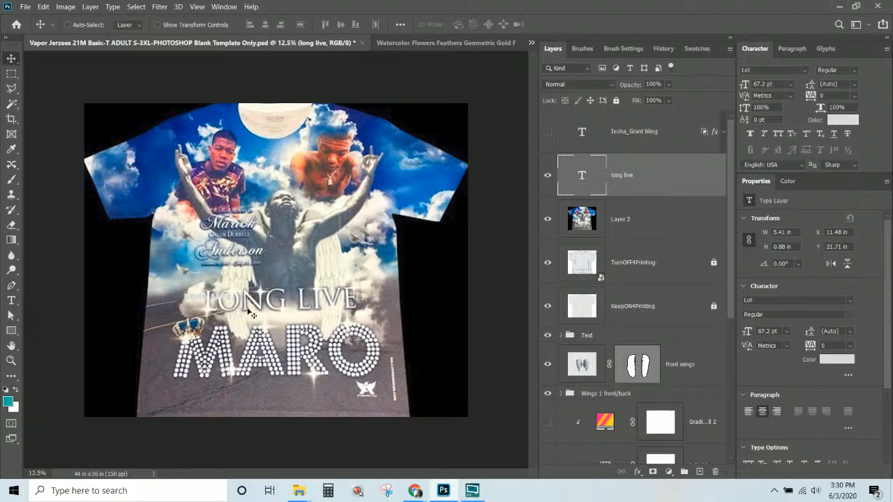
# Enlarge the long live text to about 21.5 in wide and position it over the reference's LONG LIVE line.
pyautogui.moveTo(251, 305); pyautogui.dragTo(367, 241)
pyautogui.hotkey('ctrl', 't')
pyautogui.moveTo(329, 286); pyautogui.dragTo(325, 301)
pyautogui.press('Return')
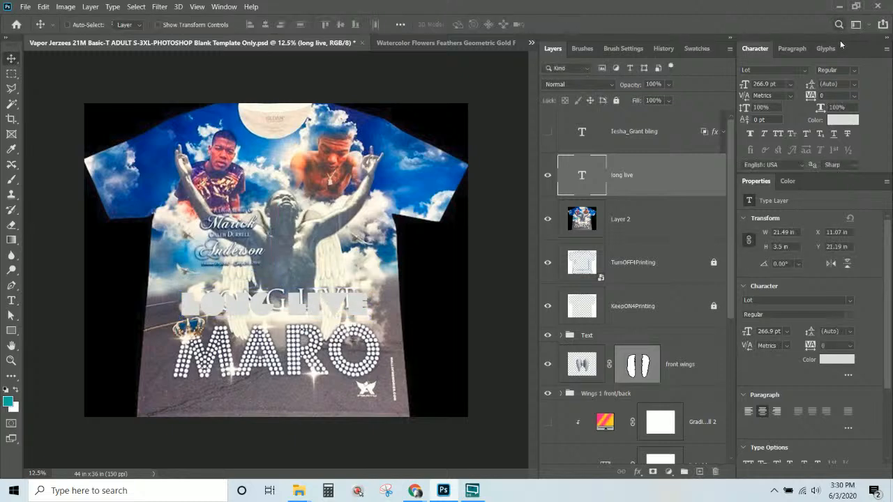
# Change the font of the long live text to BenguiatITCW01-BoldCn.
pyautogui.click(804, 70)
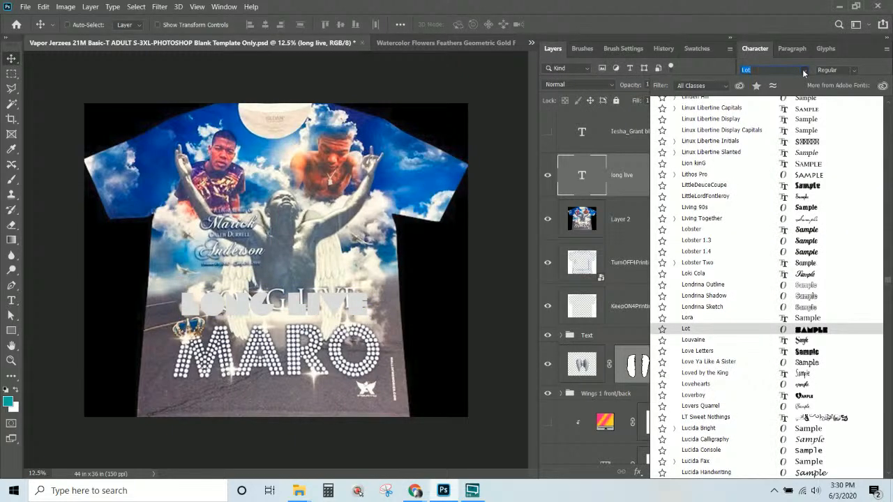
pyautogui.press('Up')
pyautogui.press('Up')
pyautogui.press('Up')
pyautogui.press('Up')
pyautogui.press('Up')
pyautogui.press('Up')
pyautogui.press('Up')
pyautogui.press('Up')
pyautogui.moveTo(889, 273); pyautogui.dragTo(890, 108)
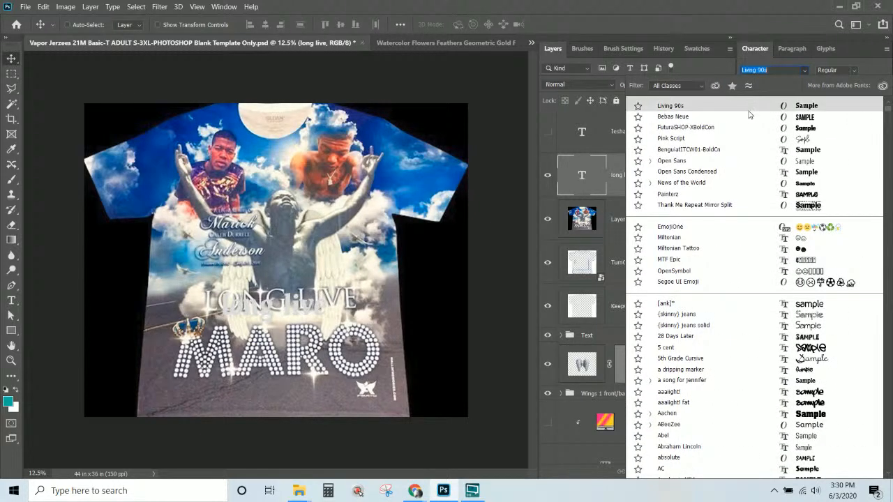
pyautogui.click(741, 150)
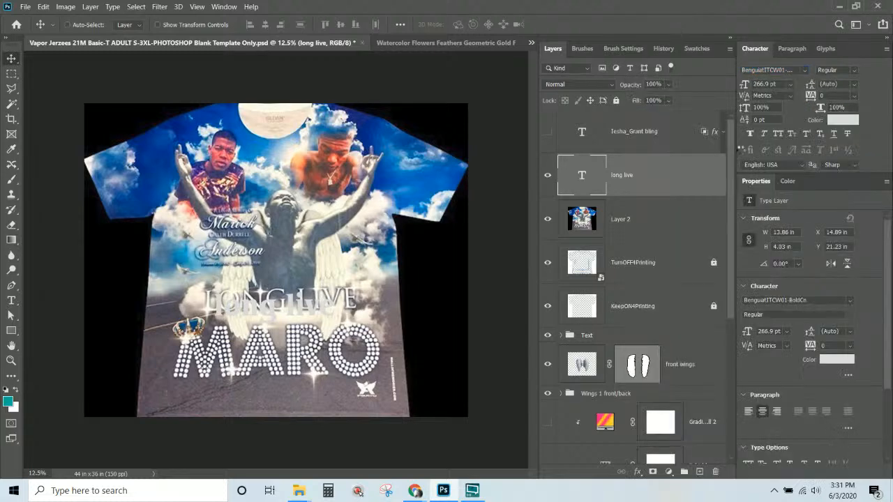
# Apply All Caps to the long live text and set its tracking to 200.
pyautogui.click(750, 134)
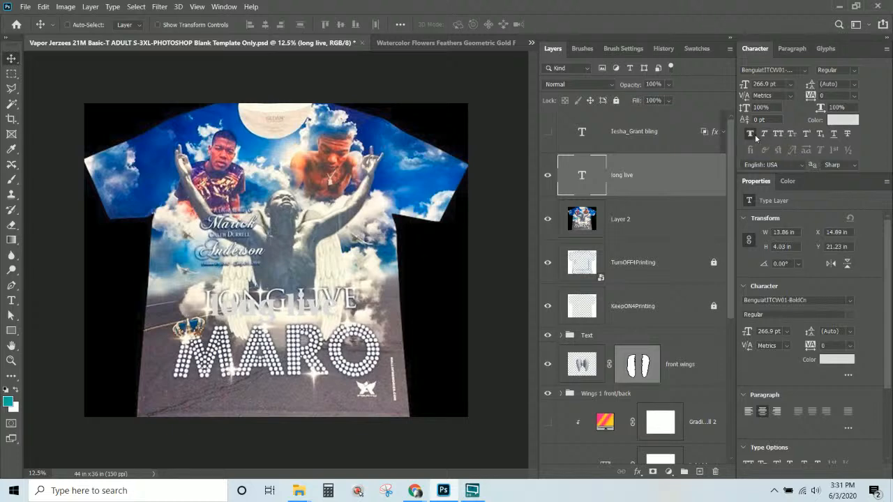
pyautogui.click(750, 134)
pyautogui.click(779, 135)
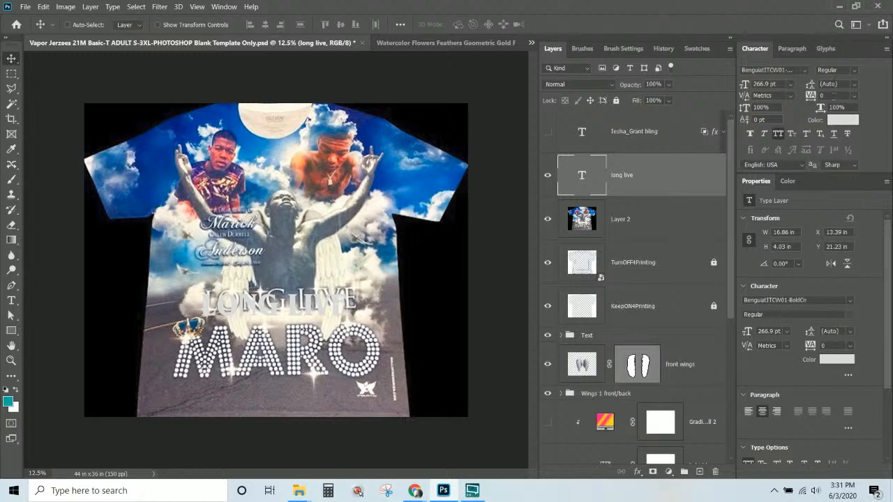
pyautogui.click(830, 96)
pyautogui.write('200')
pyautogui.press('Return')
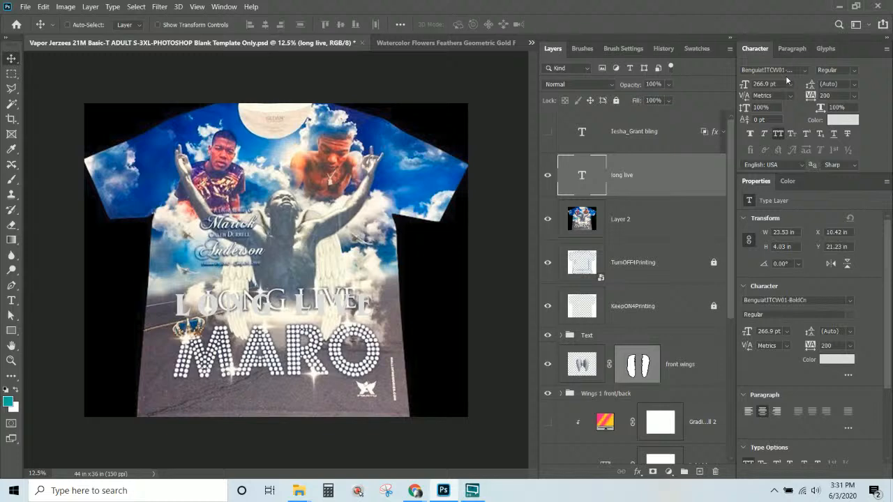
pyautogui.click(805, 69)
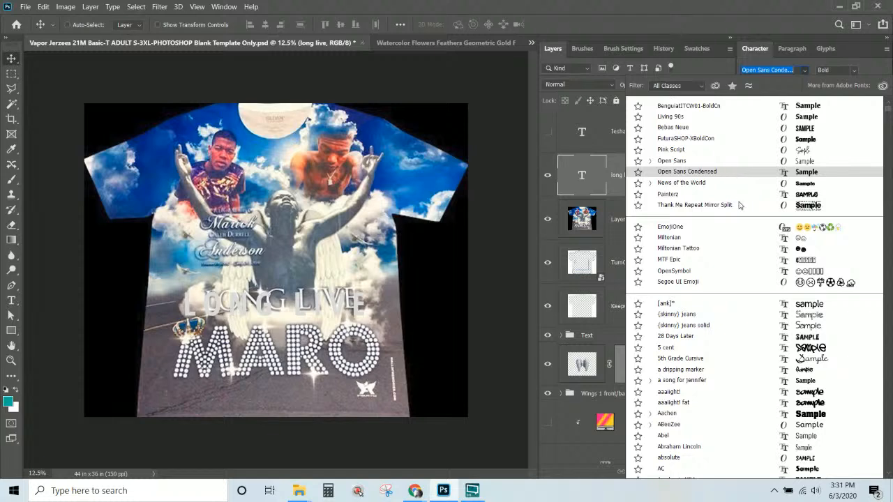
pyautogui.press('Down')
pyautogui.press('Escape')
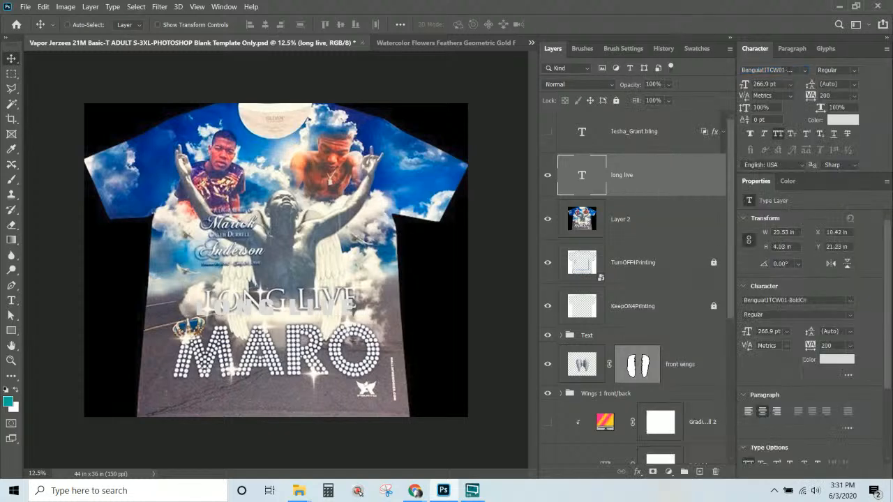
# Change the font of the long live text to Times New Roman Regular.
pyautogui.click(776, 70)
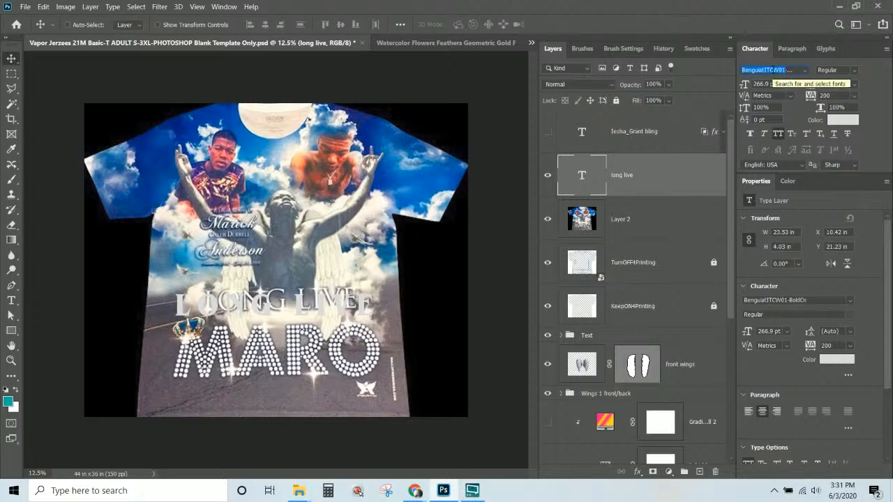
pyautogui.write('t')
pyautogui.press('BackSpace')
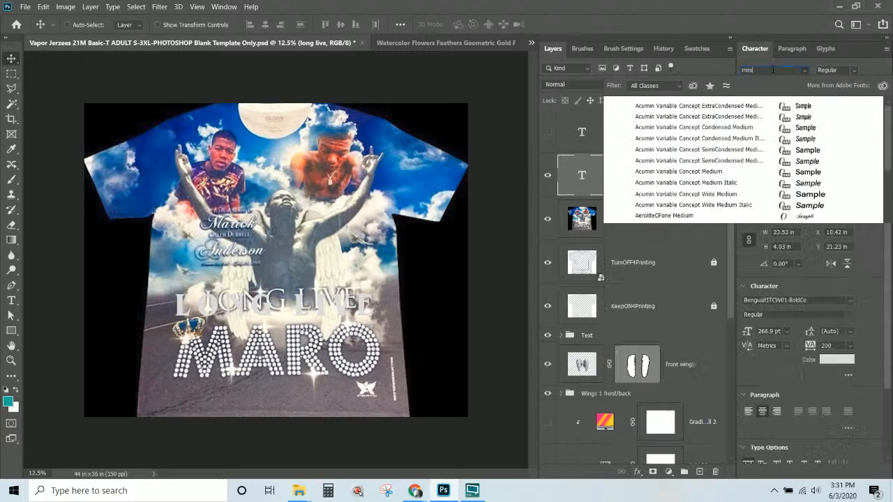
pyautogui.write('mes')
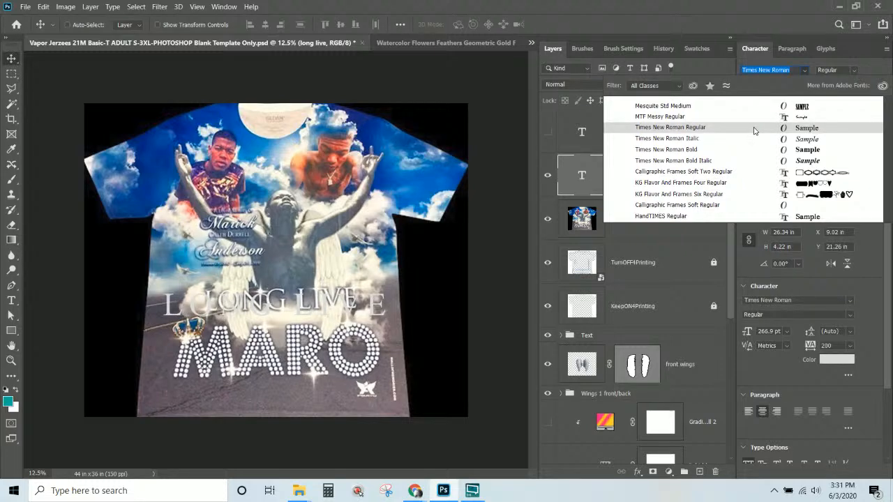
pyautogui.click(753, 130)
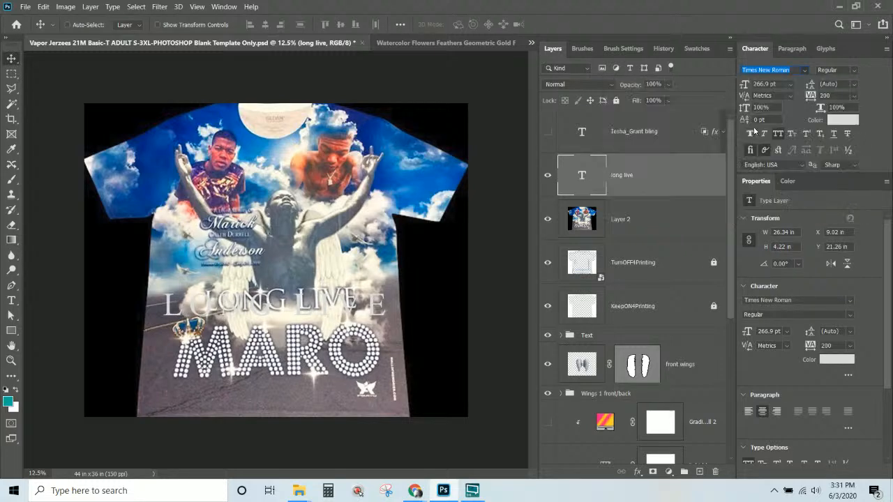
pyautogui.click(358, 491)
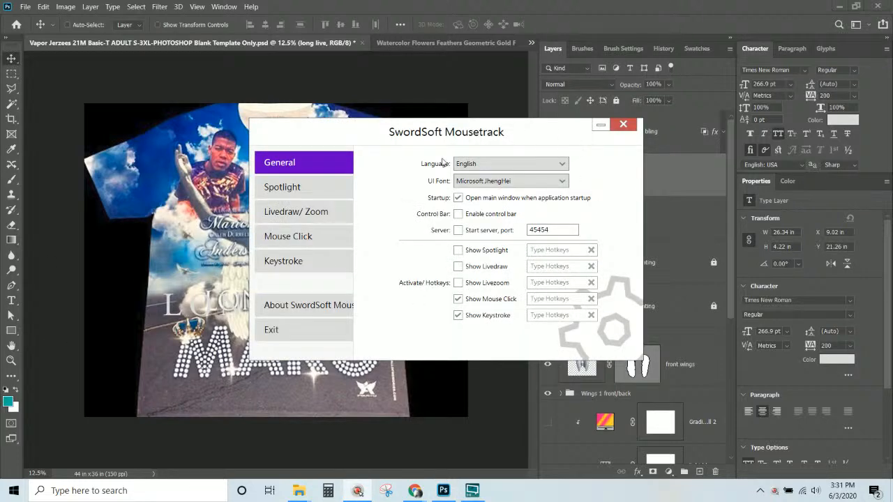
pyautogui.click(624, 126)
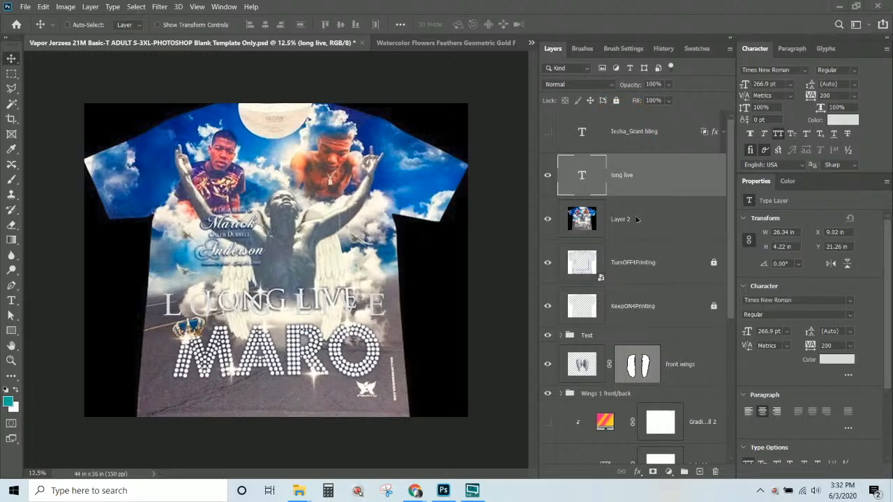
# Hide the reference shirt image on Layer 2.
pyautogui.click(547, 222)
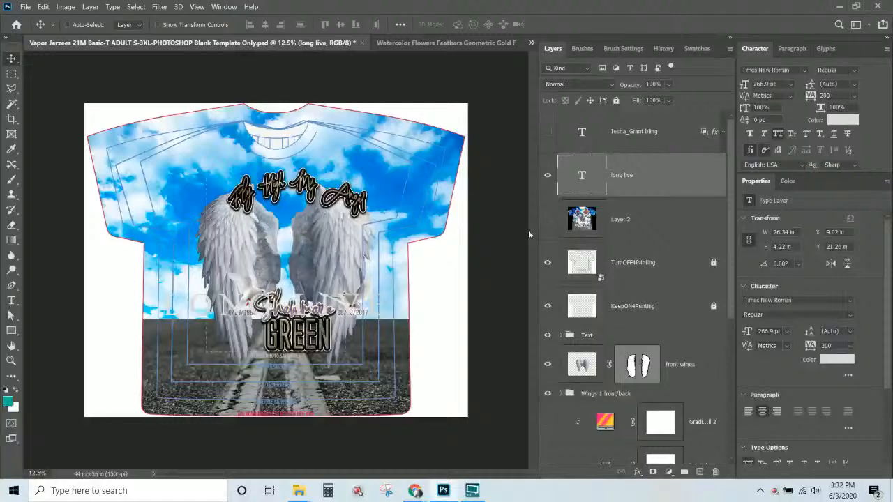
pyautogui.click(637, 175)
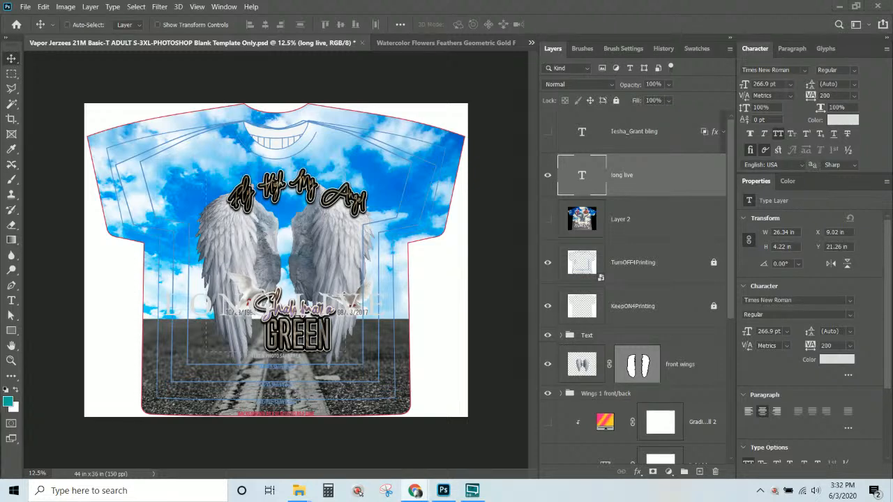
pyautogui.click(642, 135)
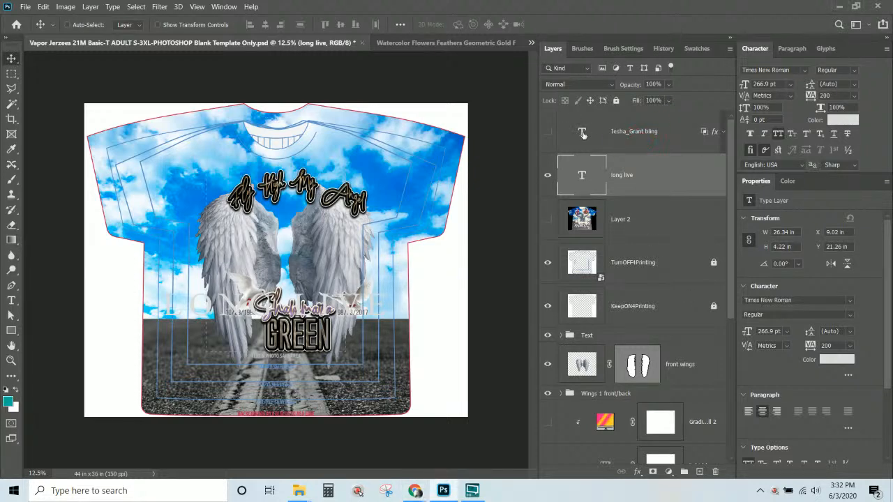
# Replace the wording of the hidden bling text layer with the copied memorial name and make the layer visible.
pyautogui.doubleClick(583, 134)
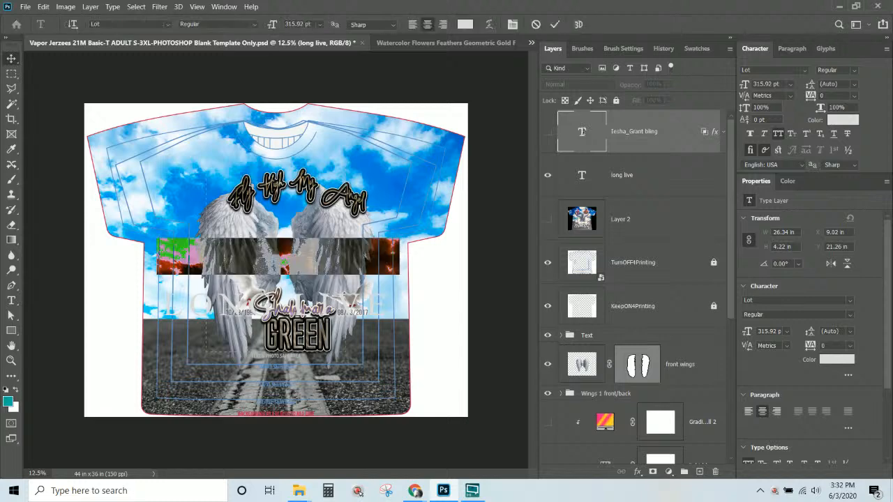
pyautogui.hotkey('ctrl', 'v')
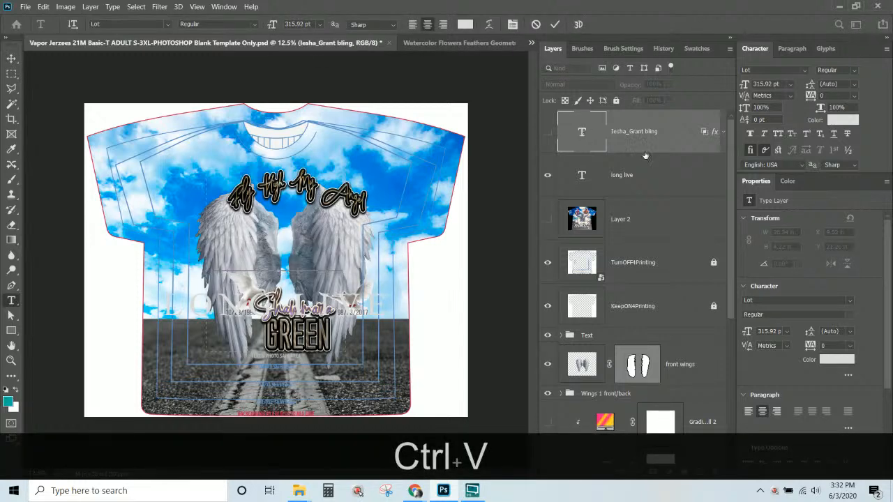
pyautogui.press('v')
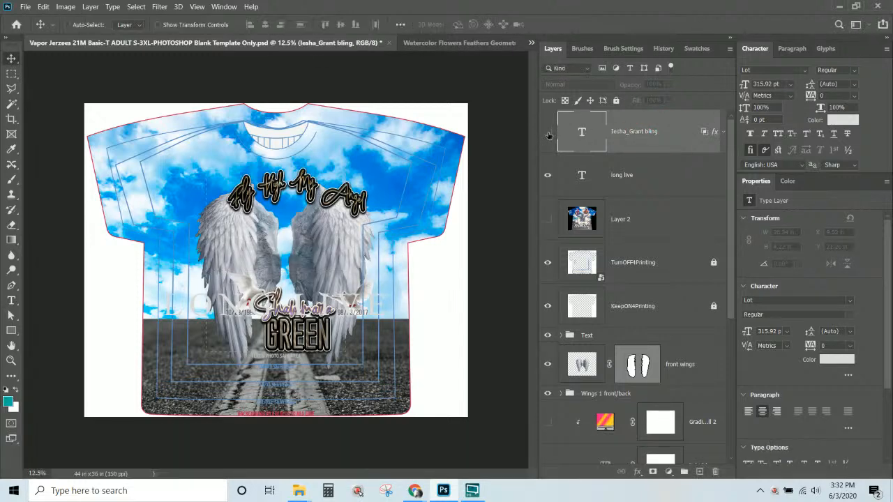
pyautogui.click(548, 133)
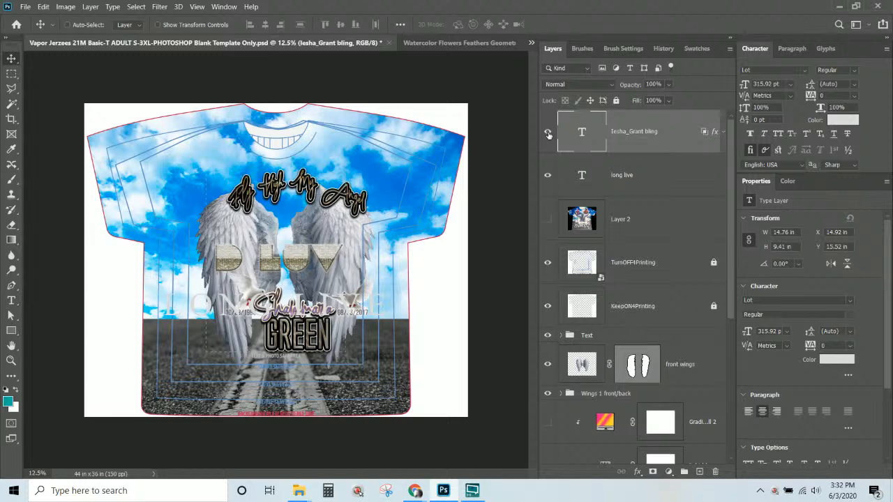
# Rename the bling text layer as Name Bling and nudge its text slightly right and upward on the wings.
pyautogui.click(631, 133)
pyautogui.doubleClick(631, 133)
pyautogui.write('Name Bl')
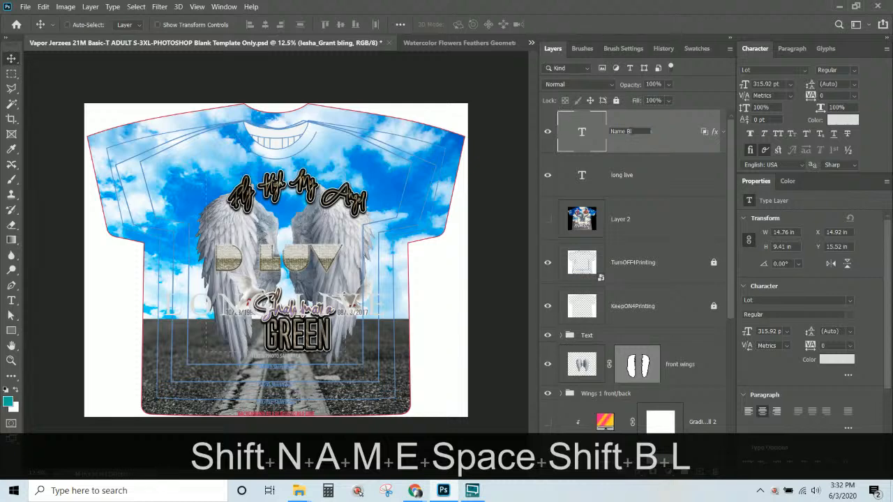
pyautogui.write('inng')
pyautogui.press('BackSpace')
pyautogui.press('BackSpace')
pyautogui.write('g')
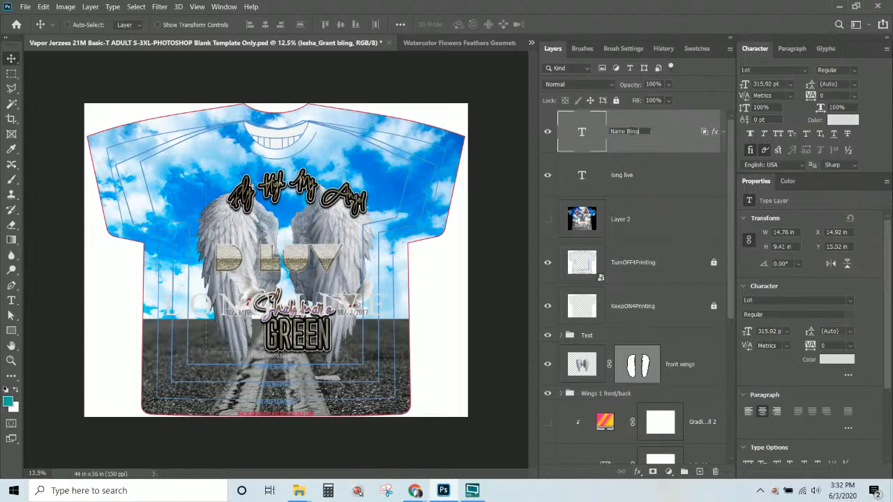
pyautogui.click(12, 61)
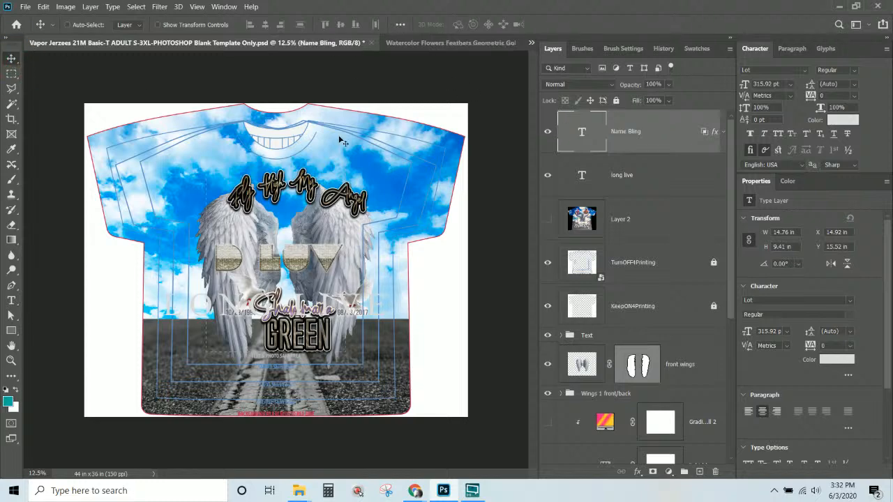
pyautogui.moveTo(325, 257)
pyautogui.mouseDown()
pyautogui.moveTo(329, 280)
pyautogui.moveTo(330, 255)
pyautogui.mouseUp()
# Collapse the Name copy 2 group and delete the unused Name copy and Name groups inside the Text group.
pyautogui.rightClick(302, 337)
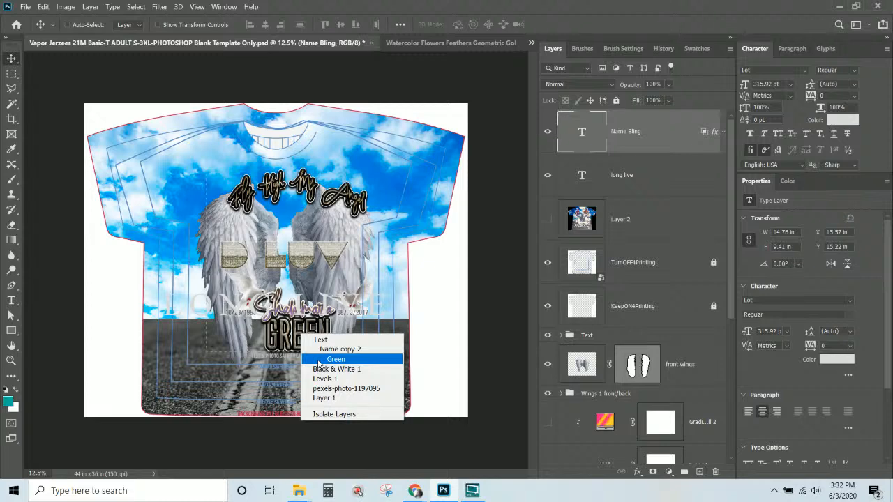
pyautogui.click(319, 360)
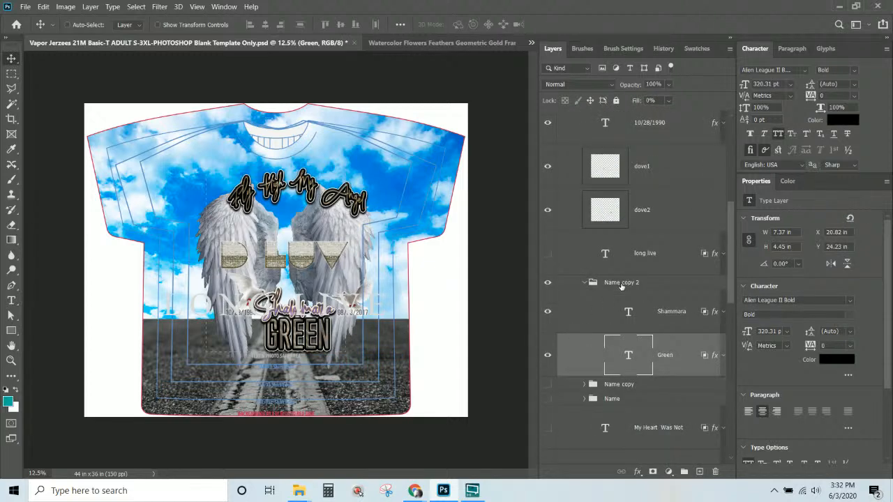
pyautogui.click(619, 286)
pyautogui.click(584, 283)
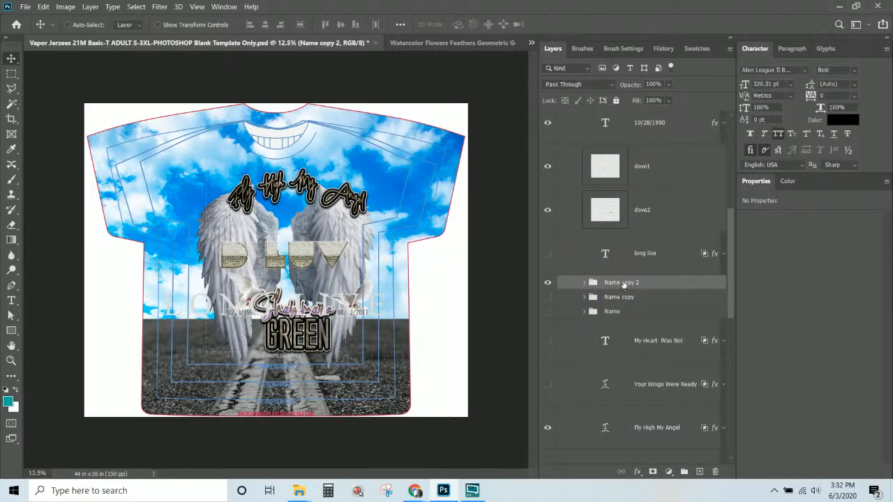
pyautogui.click(619, 298)
pyautogui.press('Delete')
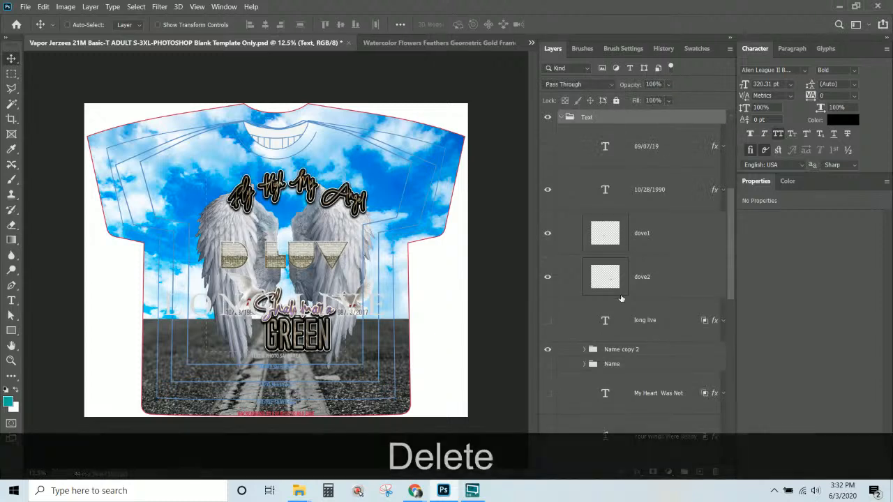
pyautogui.click(622, 280)
pyautogui.press('Delete')
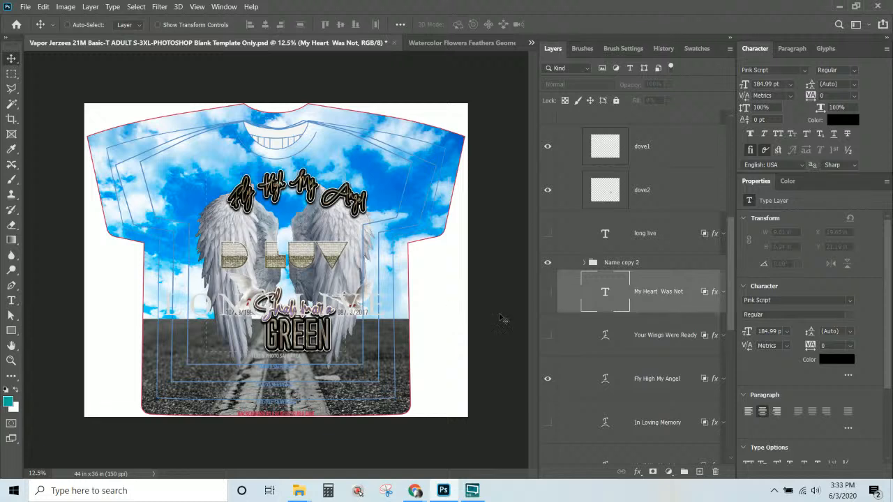
# Delete the hidden My Heart Was Not, Your Wings Were Ready, In Loving Memory and Until We Meet Again text layers.
pyautogui.click(549, 296)
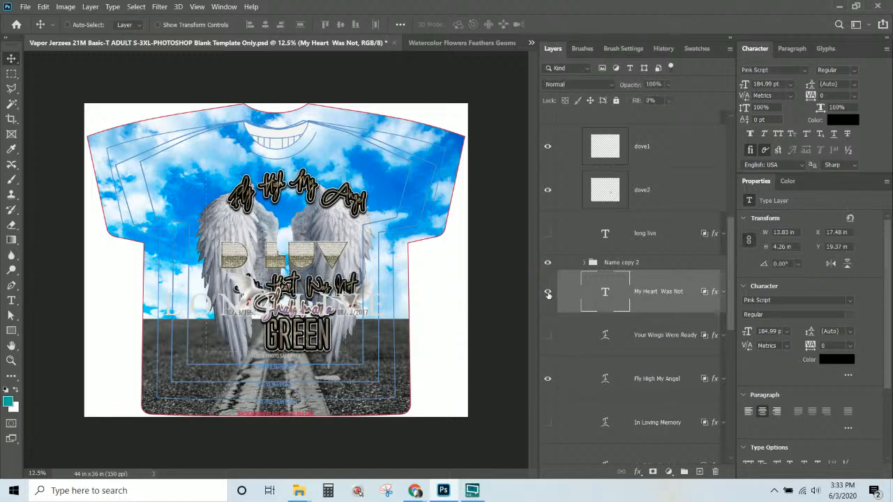
pyautogui.click(548, 296)
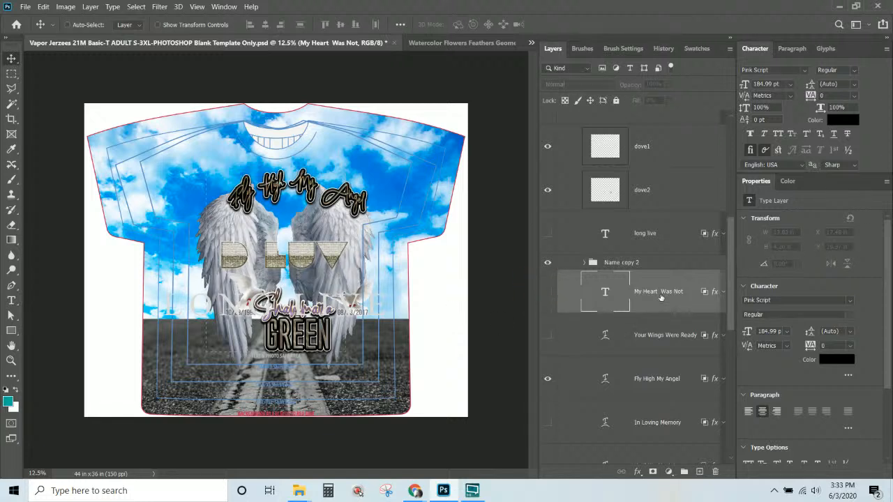
pyautogui.click(661, 380)
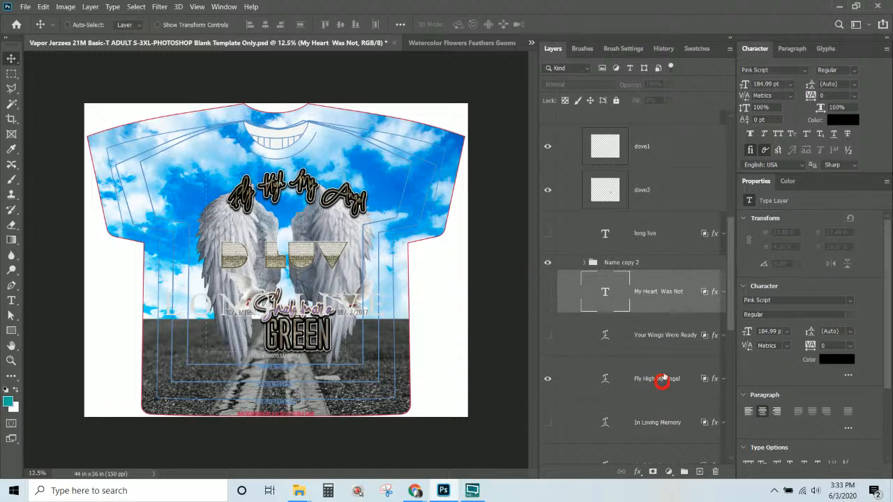
pyautogui.click(664, 336)
pyautogui.press('Delete')
pyautogui.press('Delete')
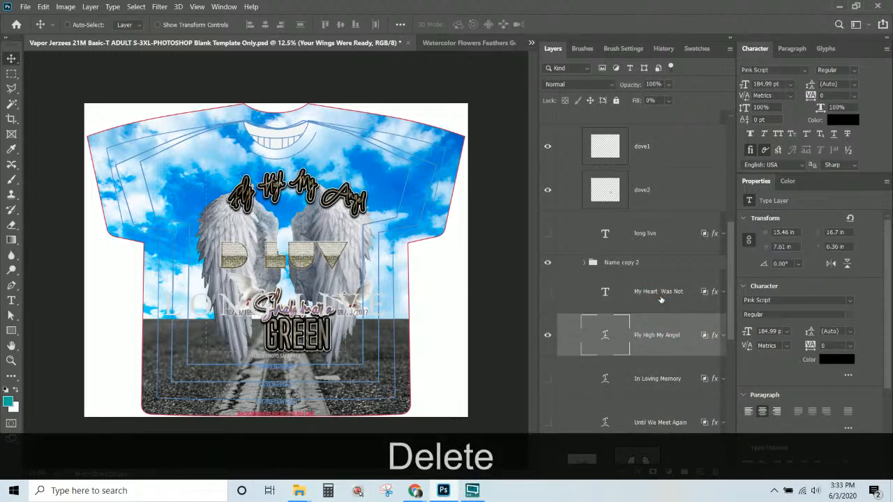
pyautogui.click(661, 337)
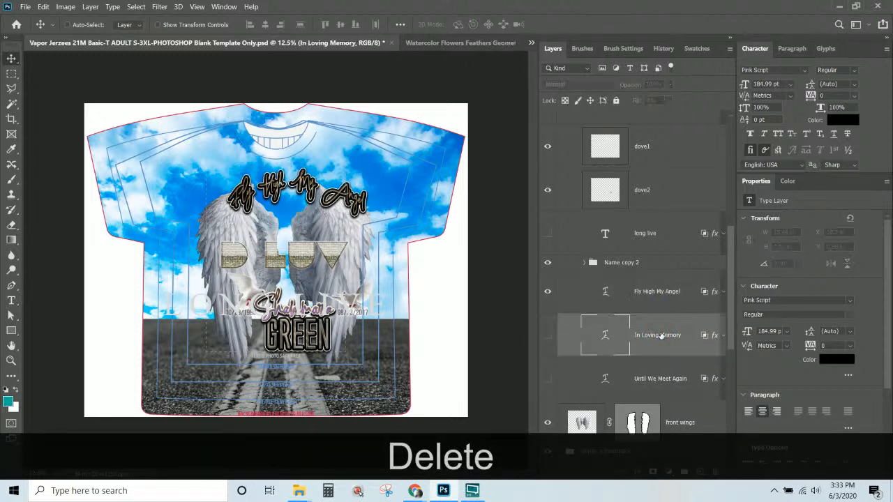
pyautogui.press('Delete')
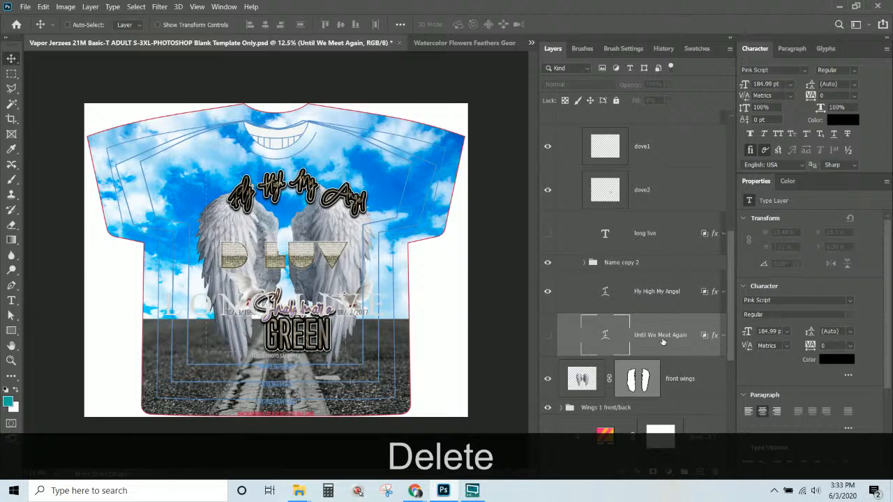
pyautogui.press('Delete')
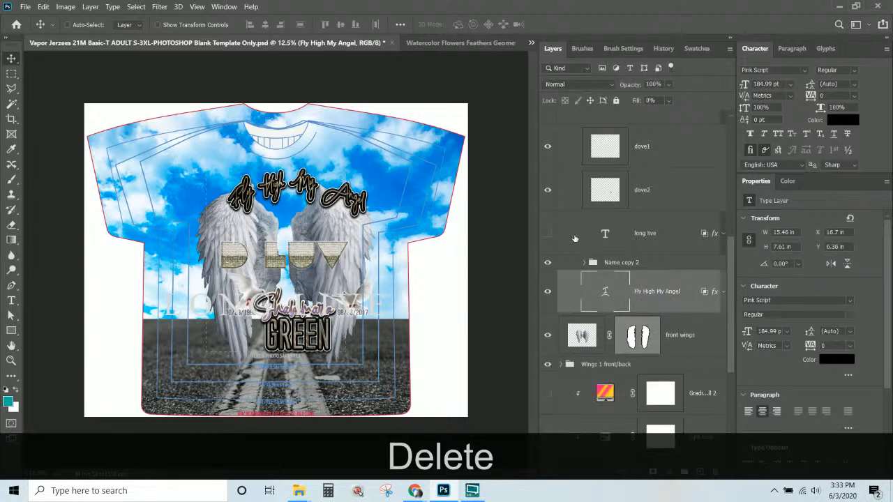
# Show the small long live layer in the Text group and copy its layer style onto the large LONG LIVE text.
pyautogui.click(549, 235)
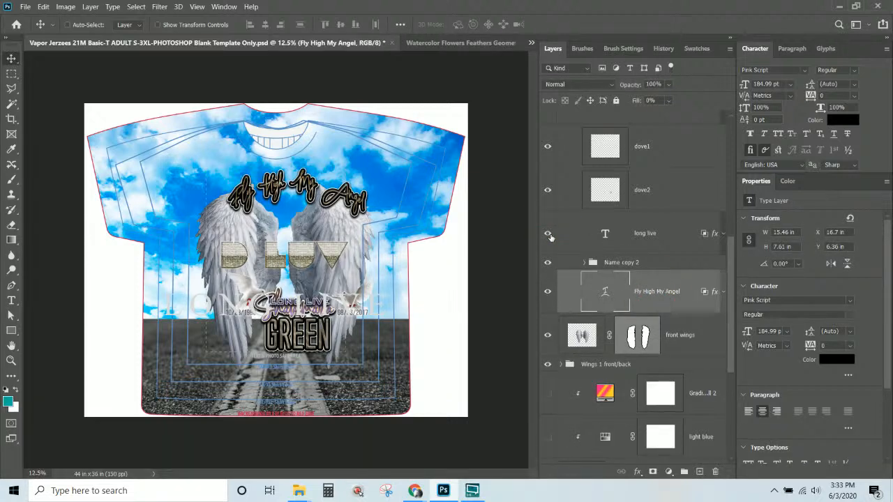
pyautogui.click(658, 241)
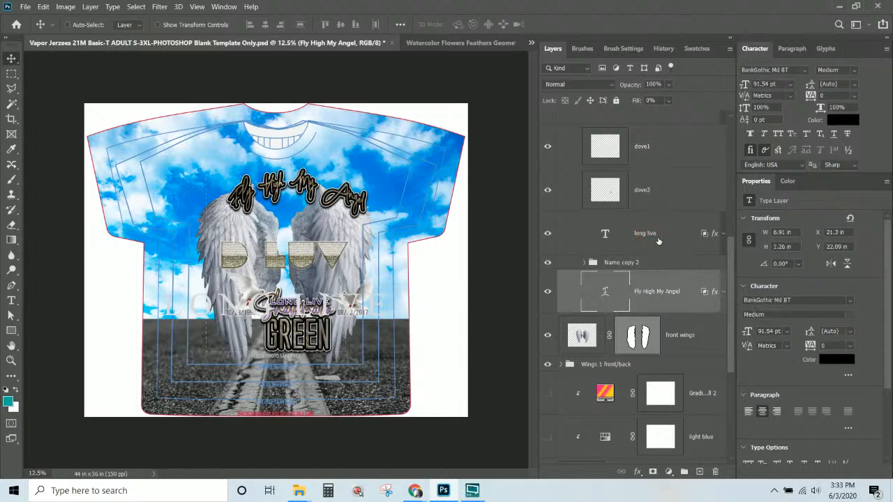
pyautogui.press('Delete')
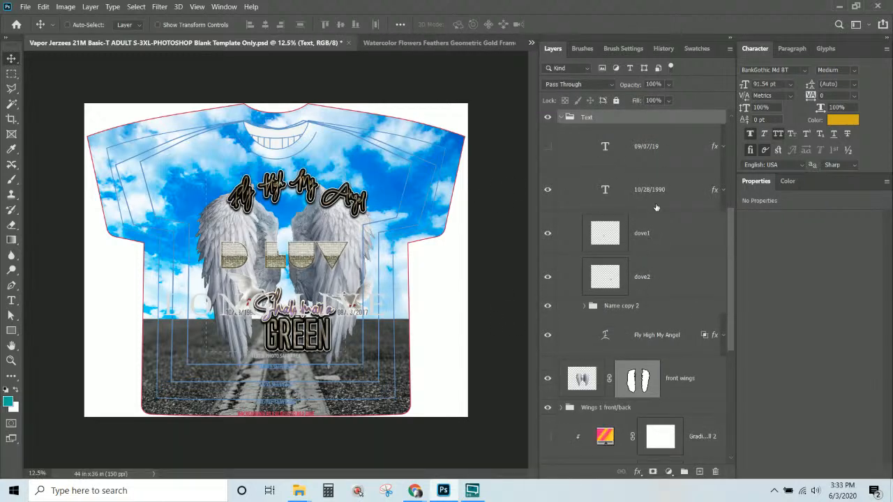
pyautogui.hotkey('ctrl', 'z')
pyautogui.rightClick(654, 334)
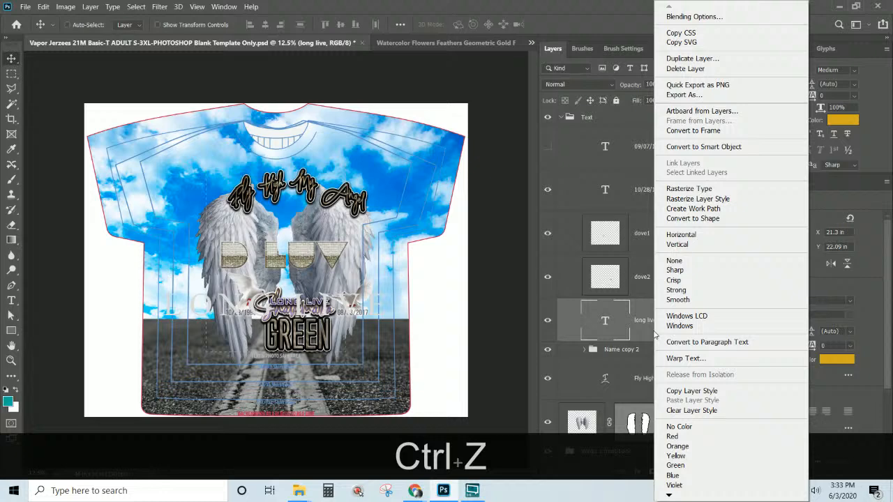
pyautogui.click(687, 391)
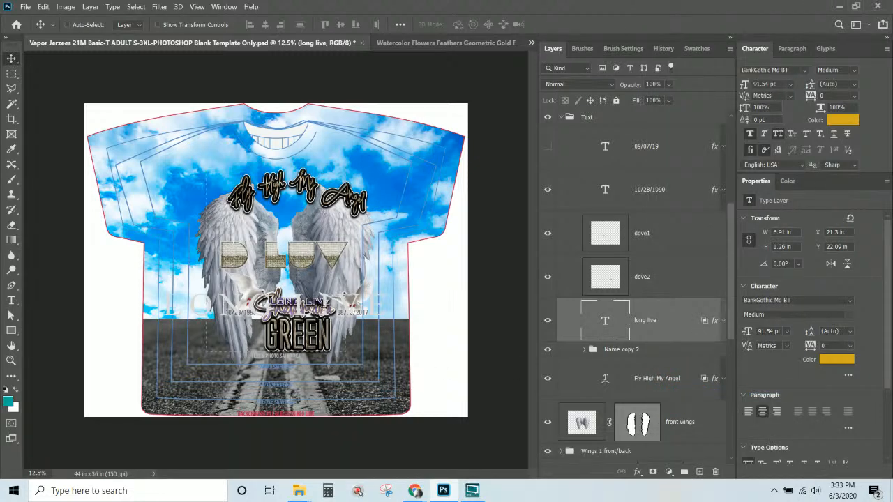
pyautogui.rightClick(326, 305)
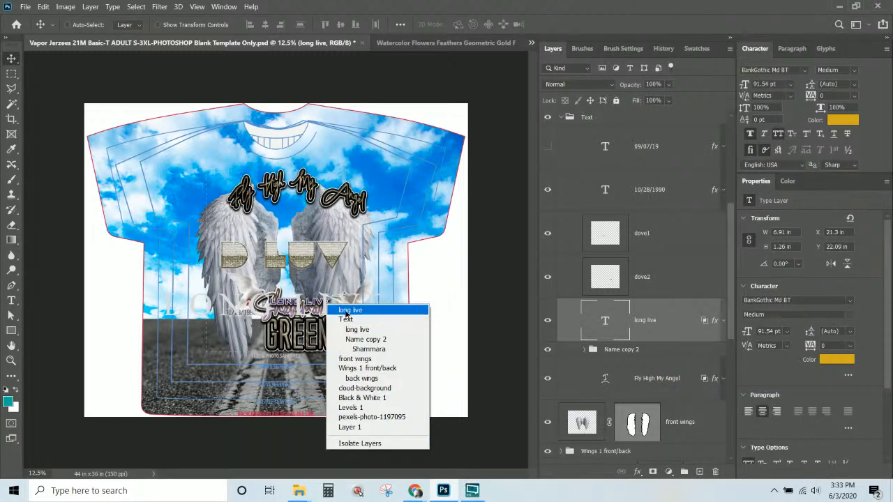
pyautogui.click(346, 310)
pyautogui.rightClick(631, 144)
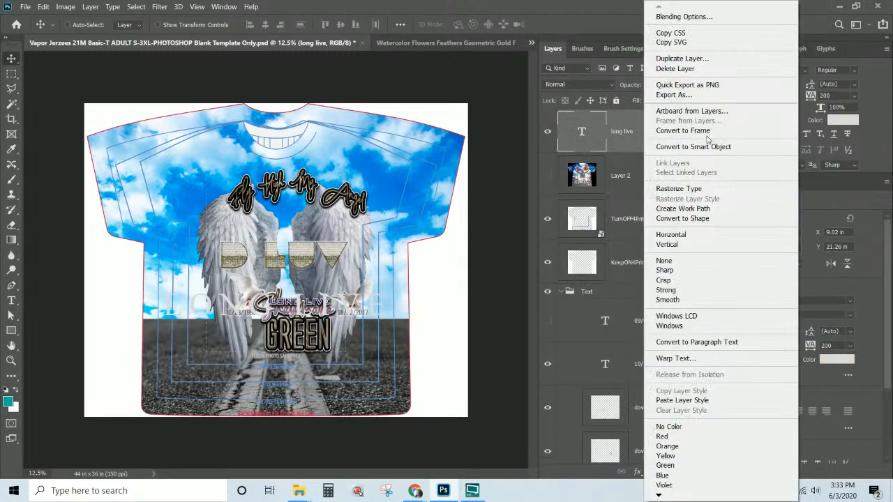
pyautogui.click(698, 399)
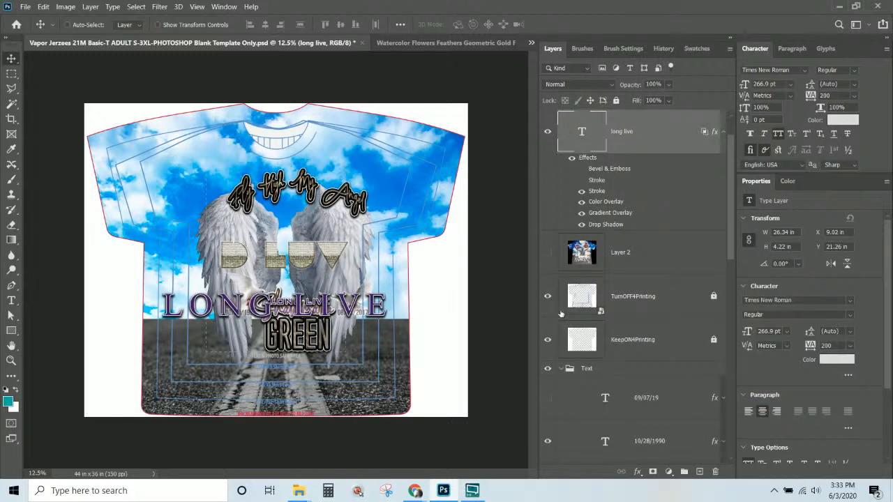
# Scale the large LONG LIVE text down to about 15.6 in wide and place it just below the bling name.
pyautogui.hotkey('ctrl', 't')
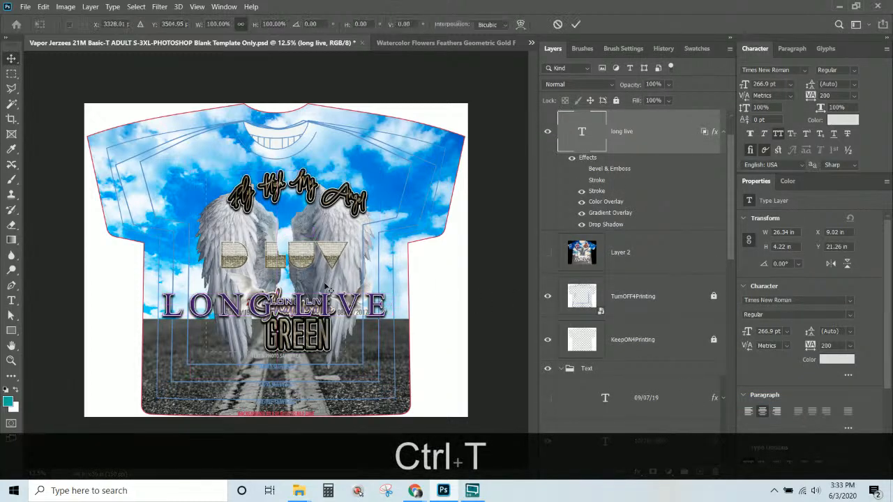
pyautogui.moveTo(162, 324); pyautogui.dragTo(205, 311)
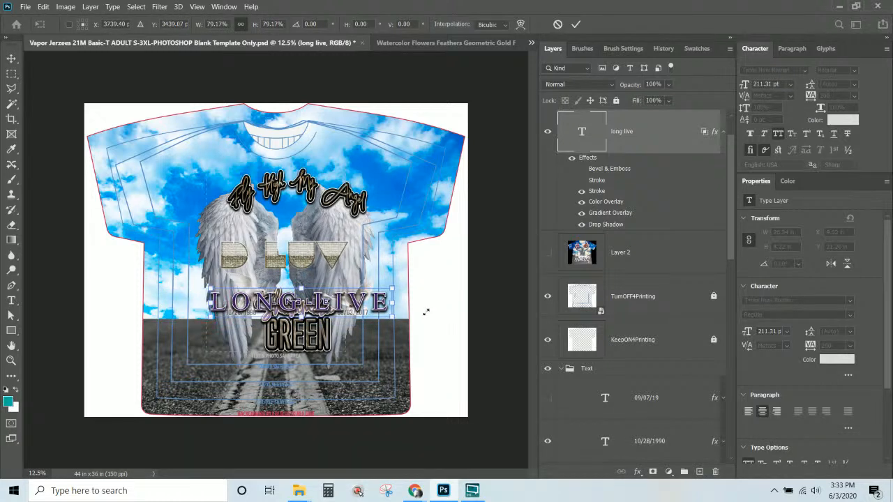
pyautogui.moveTo(394, 315); pyautogui.dragTo(325, 278)
pyautogui.press('Return')
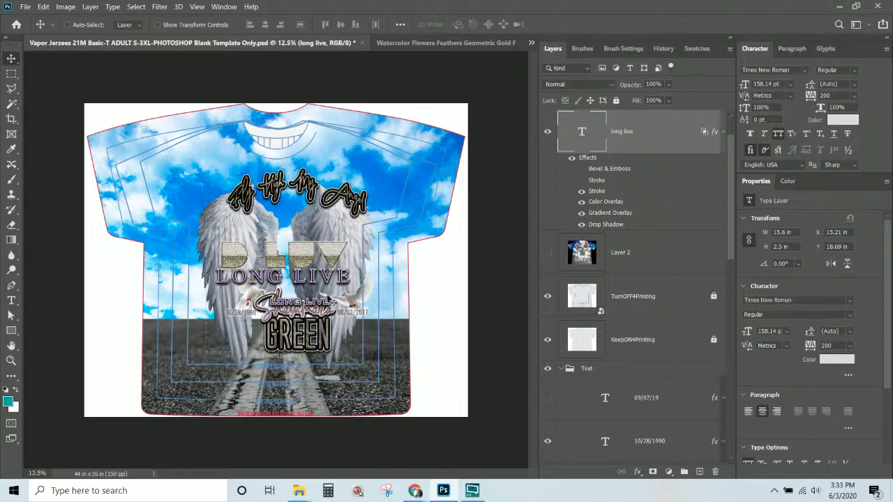
# Delete the small original long live text layer from the Text group.
pyautogui.rightClick(319, 304)
pyautogui.click(331, 318)
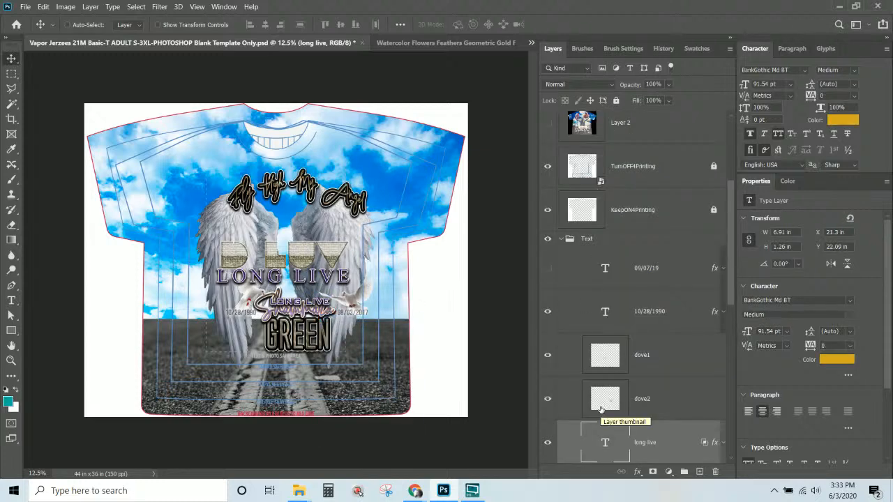
pyautogui.press('Delete')
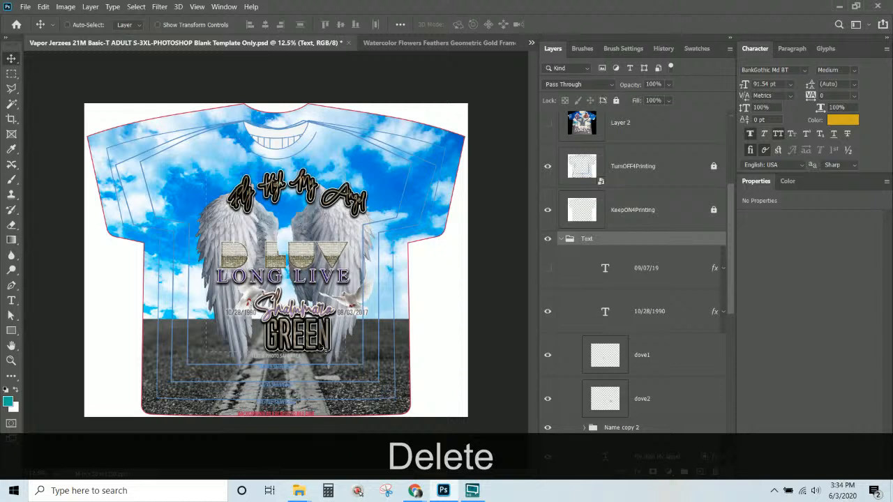
# Collapse and hide the Name copy 2 group, and hide the Fly High My Angel text layer.
pyautogui.rightClick(308, 312)
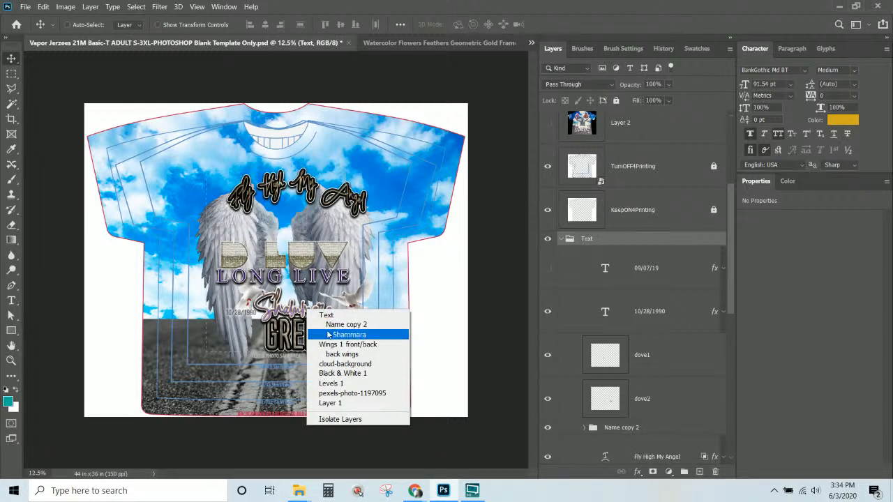
pyautogui.click(342, 335)
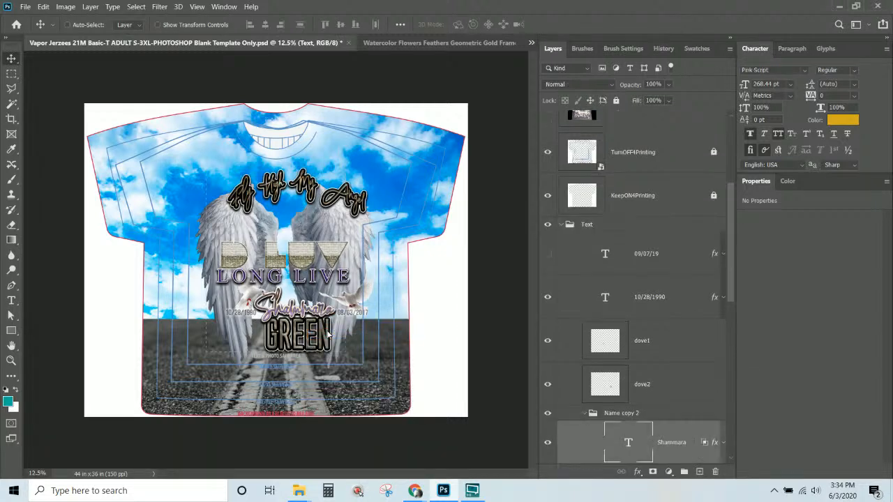
pyautogui.click(584, 414)
pyautogui.click(548, 414)
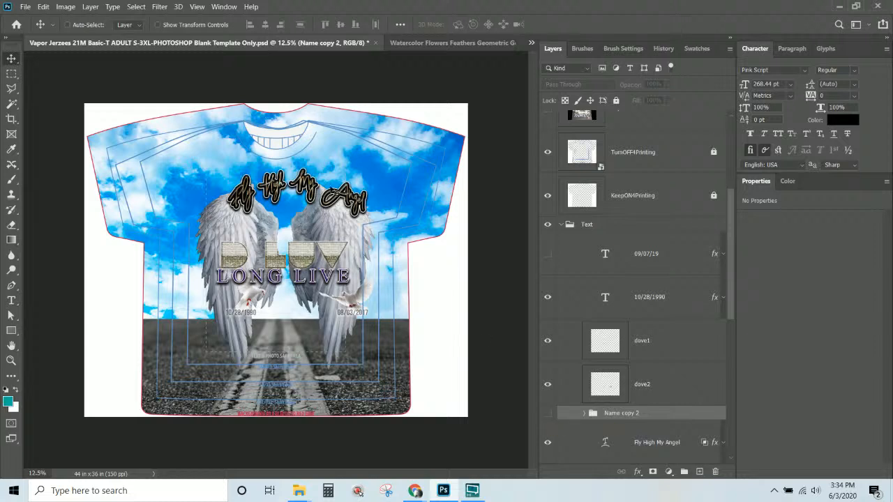
pyautogui.rightClick(297, 182)
pyautogui.click(318, 195)
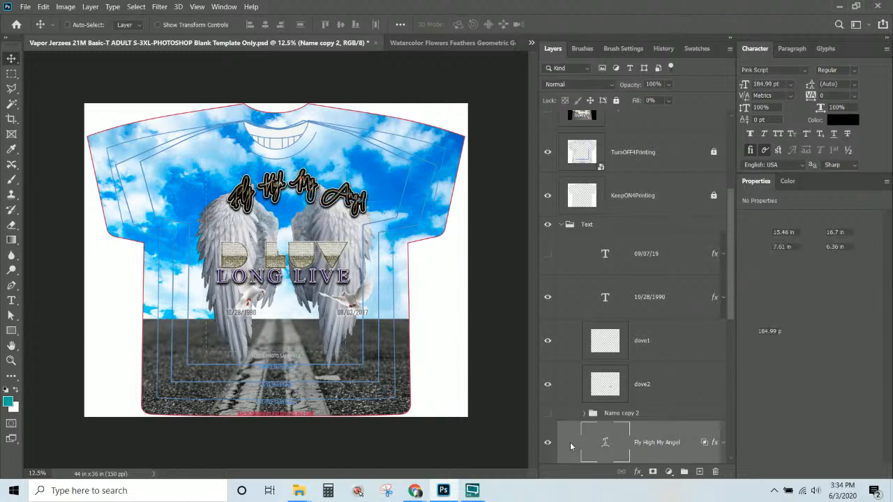
pyautogui.click(548, 442)
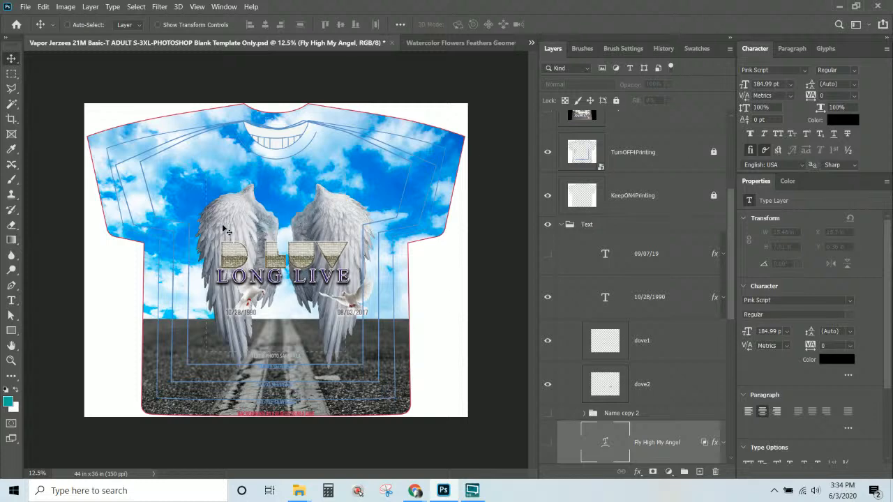
# Briefly show the reference shirt image on Layer 2 to compare the lettering layout, and hide it again.
pyautogui.scroll(2, 586, 198)
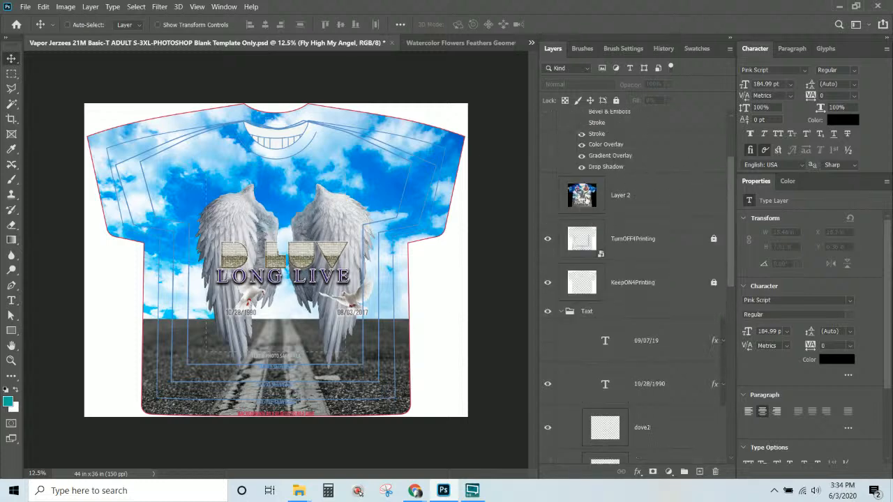
pyautogui.click(548, 196)
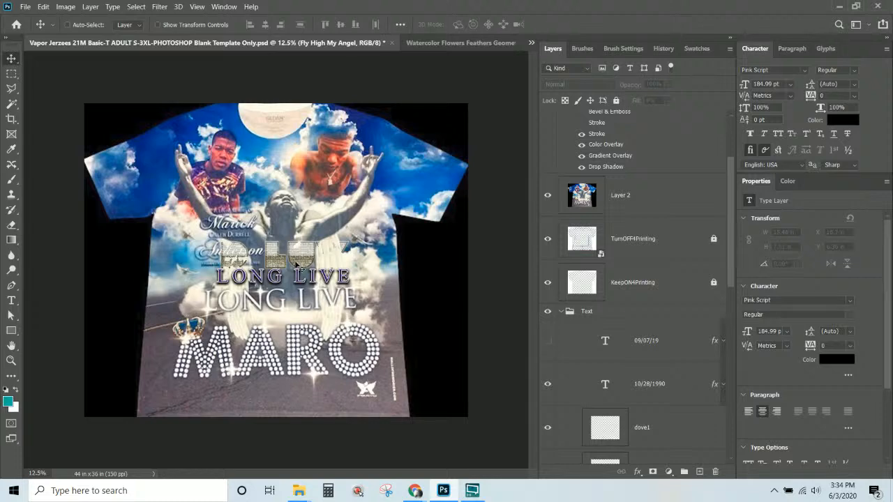
pyautogui.click(547, 196)
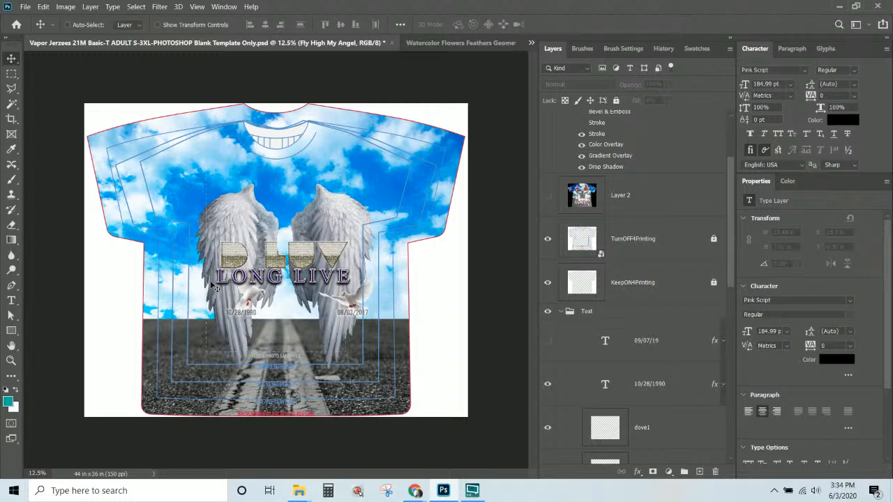
pyautogui.click(657, 205)
pyautogui.scroll(-2, 662, 238)
pyautogui.scroll(-3, 668, 265)
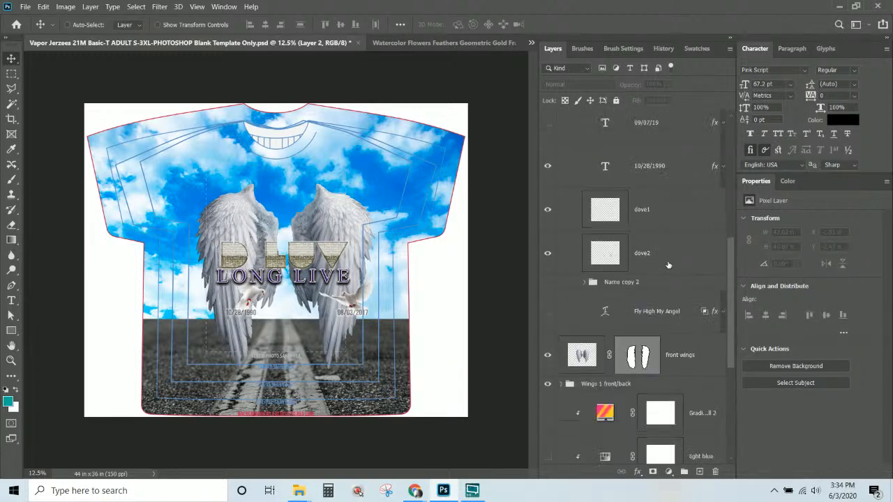
# Move the LONG LIVE text directly above the bling name and scale it down to about 13.7 in wide.
pyautogui.rightClick(301, 283)
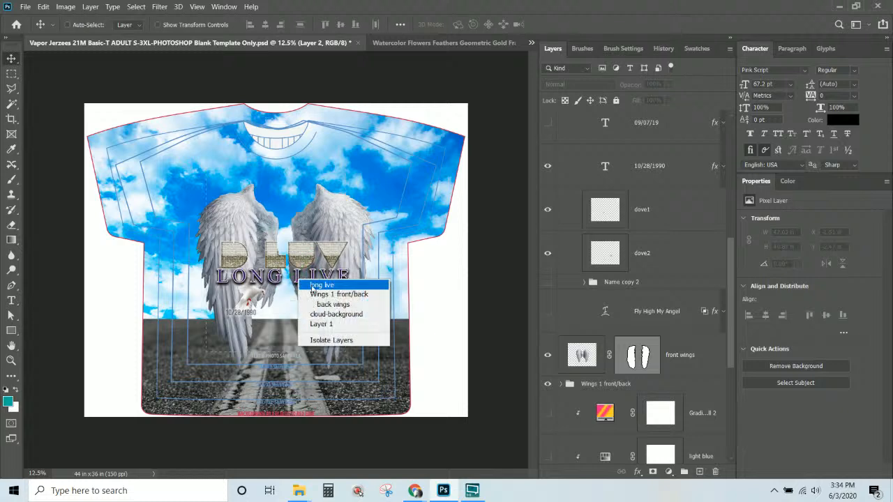
pyautogui.click(316, 284)
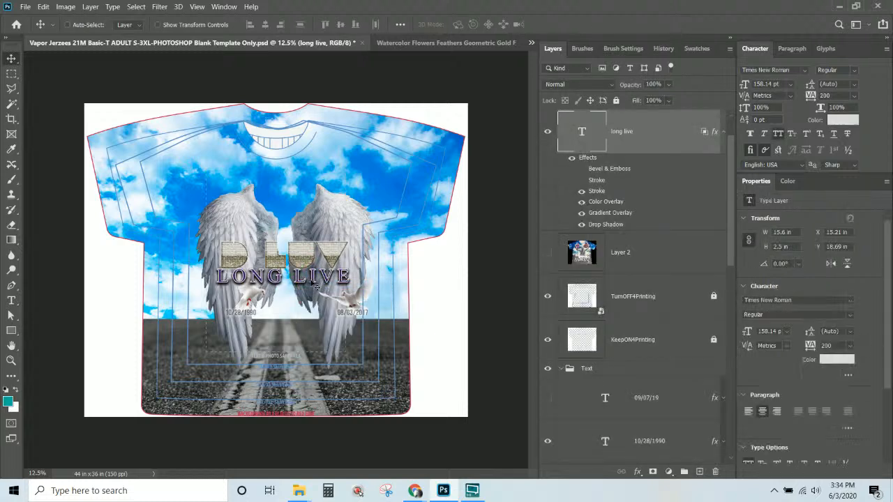
pyautogui.moveTo(312, 282); pyautogui.dragTo(316, 237)
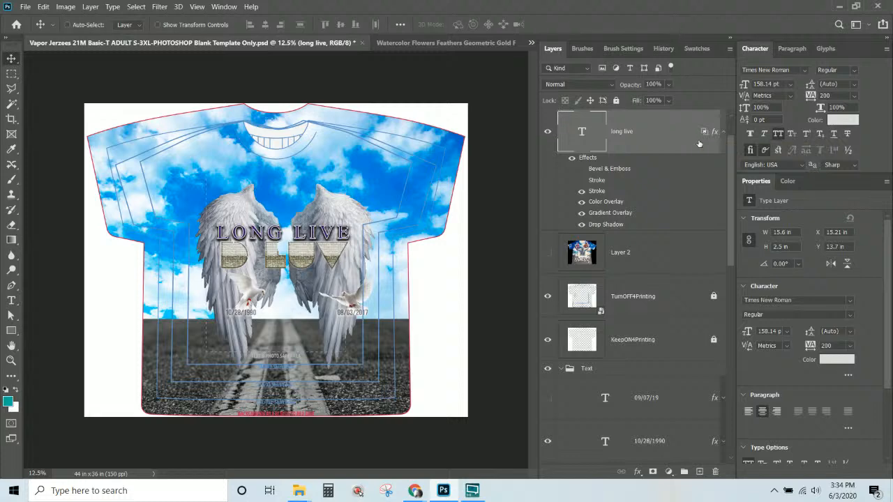
pyautogui.hotkey('ctrl', 't')
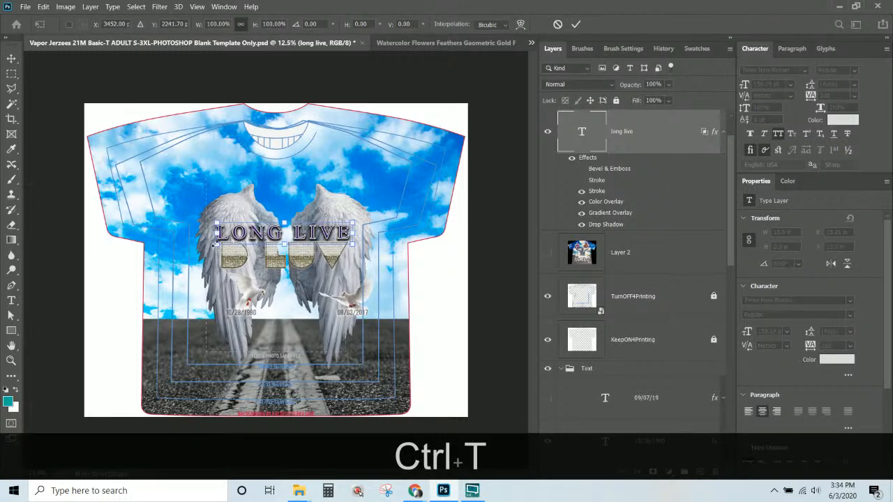
pyautogui.moveTo(218, 242); pyautogui.dragTo(224, 241)
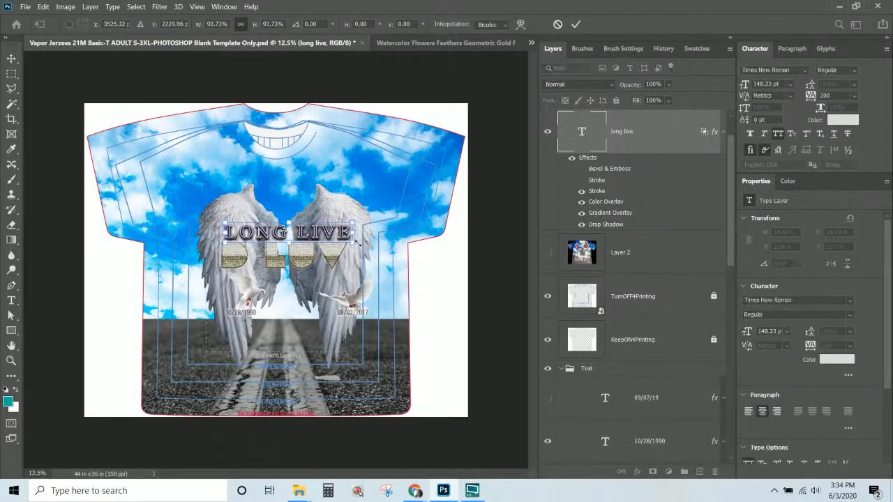
pyautogui.moveTo(355, 243); pyautogui.dragTo(350, 240)
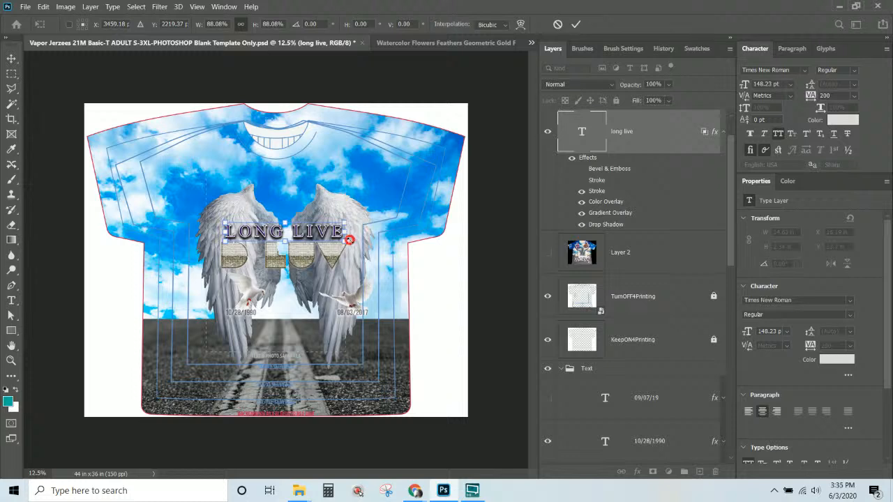
pyautogui.press('Return')
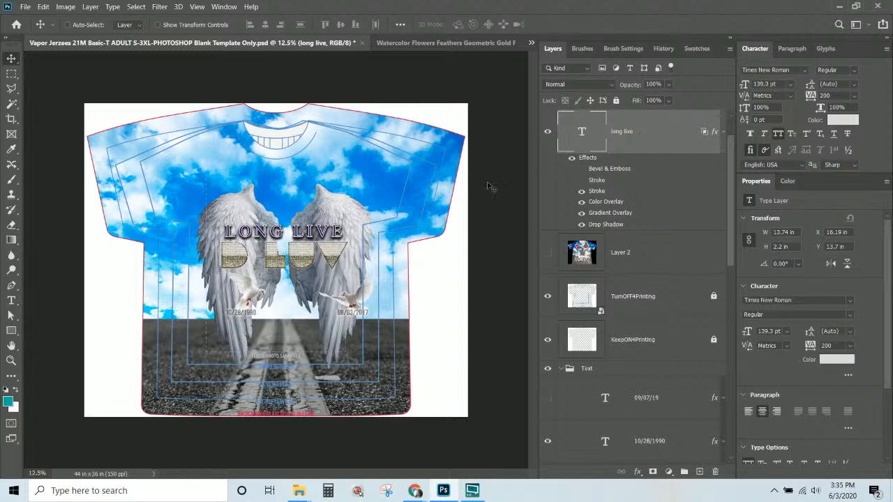
# Change the LONG LIVE text's Color Overlay to blue 007be0, sampled from the sky on the shirt.
pyautogui.click(645, 254)
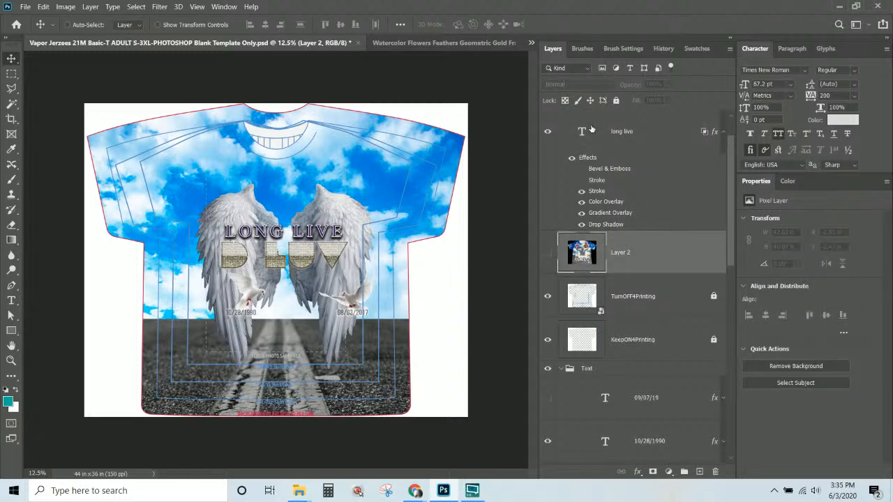
pyautogui.click(630, 134)
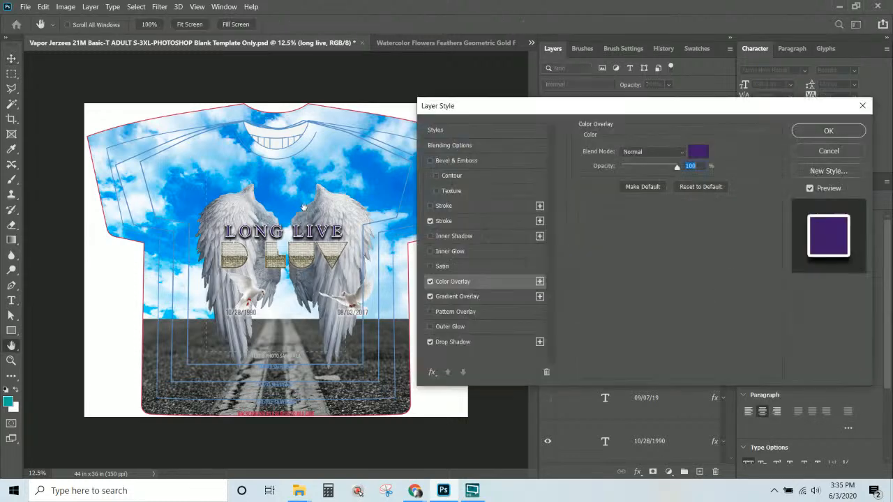
pyautogui.click(700, 150)
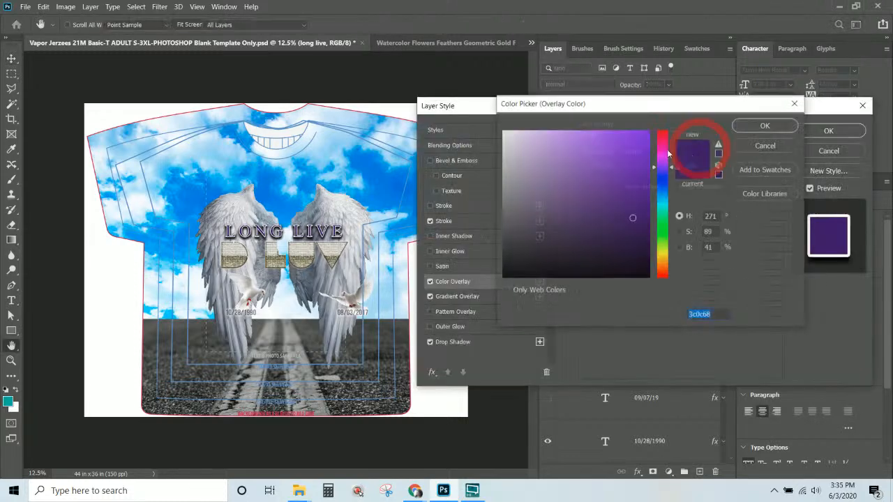
pyautogui.click(387, 180)
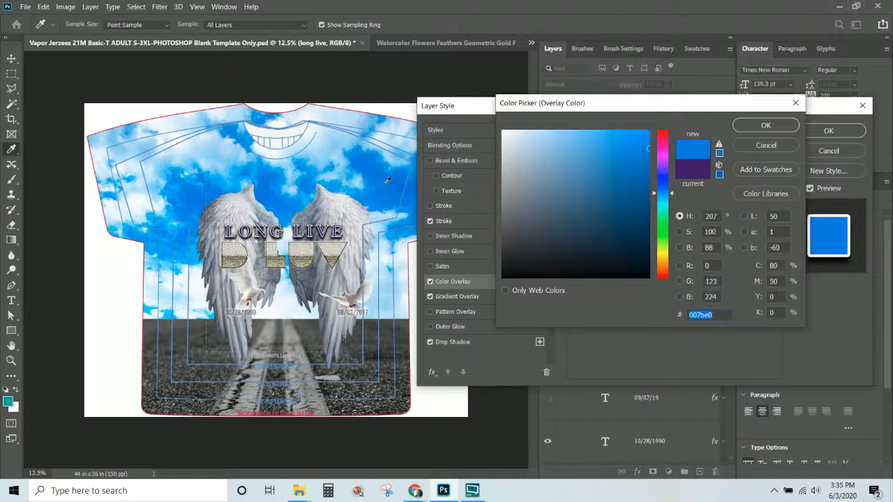
pyautogui.click(760, 126)
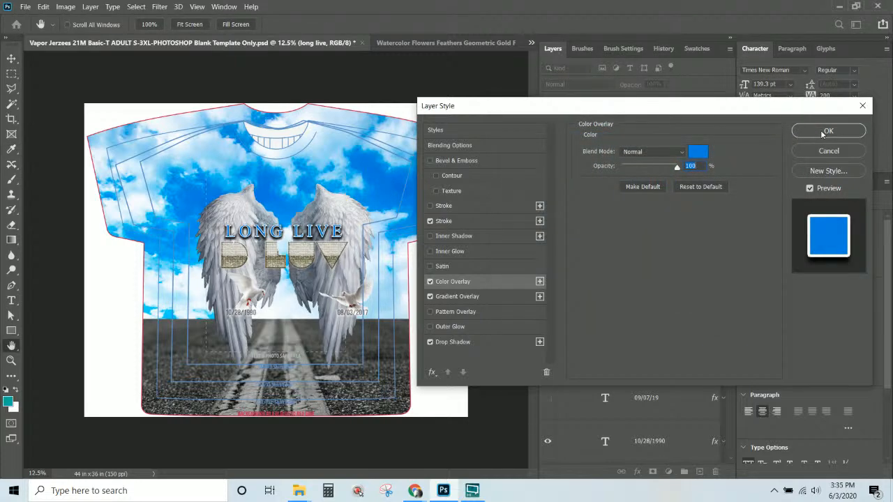
pyautogui.click(824, 132)
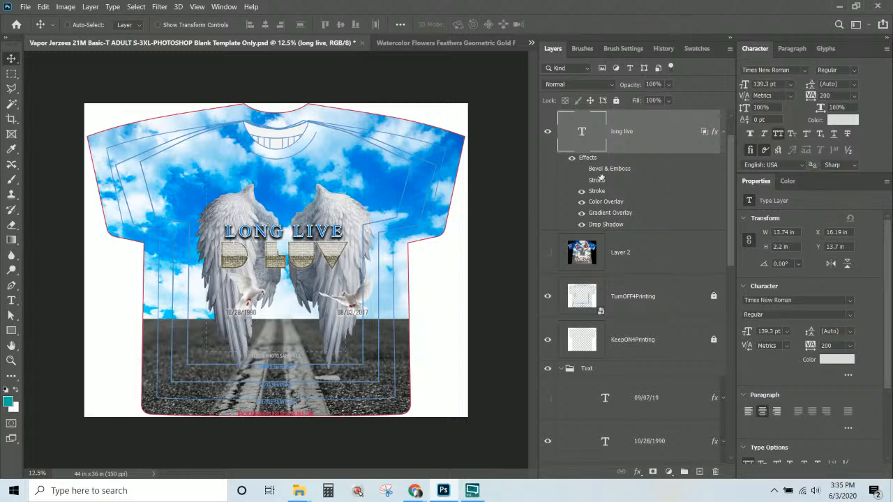
# Reorder the Name Bling layer directly beneath the long live layer and duplicate it.
pyautogui.scroll(1, 648, 134)
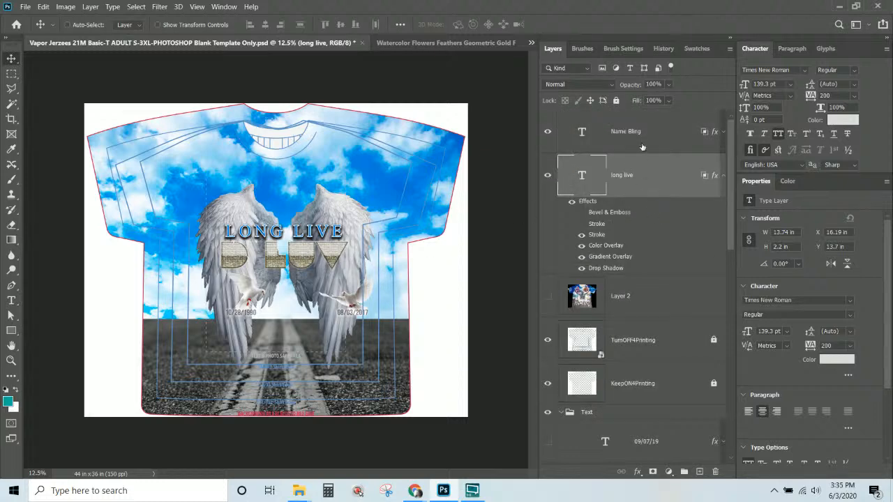
pyautogui.click(644, 132)
pyautogui.moveTo(654, 133); pyautogui.dragTo(647, 235)
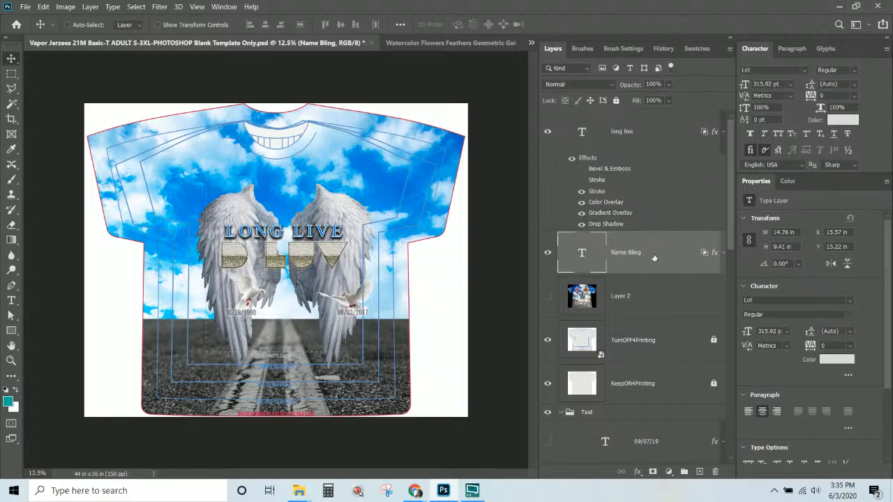
pyautogui.rightClick(653, 257)
pyautogui.click(680, 57)
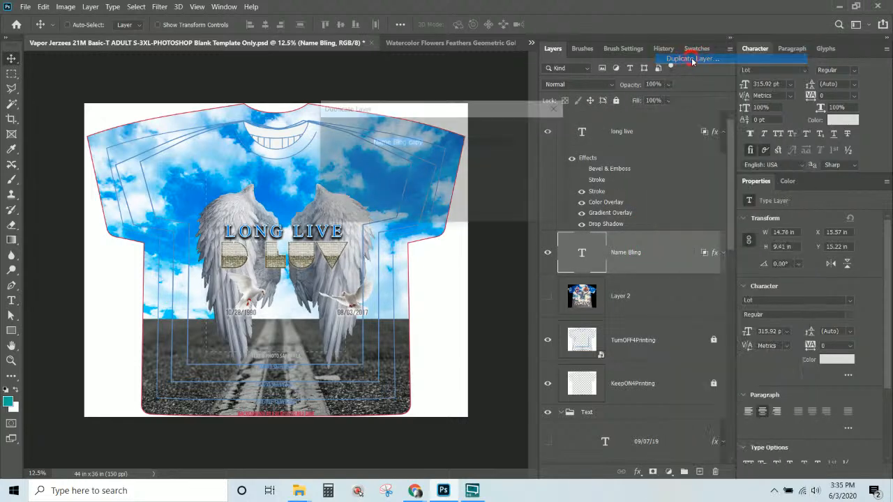
pyautogui.click(543, 130)
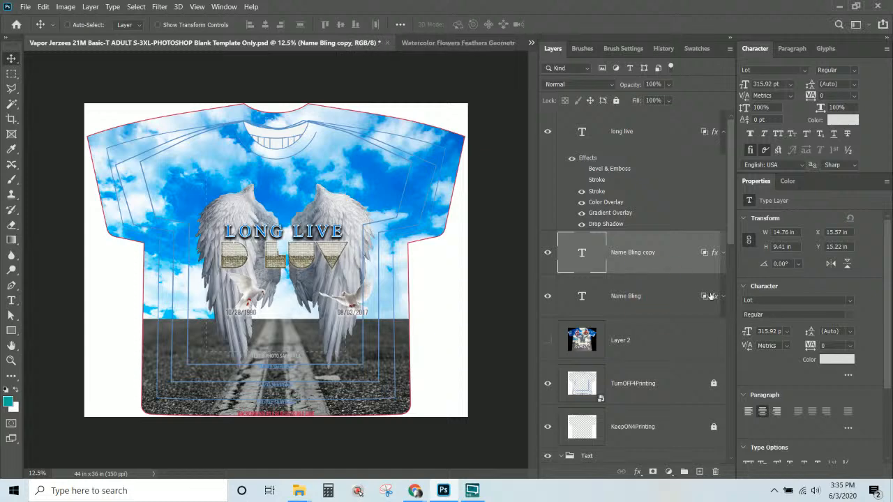
# Turn off every layer effect on the lower Name Bling layer except its Color Overlay.
pyautogui.click(712, 297)
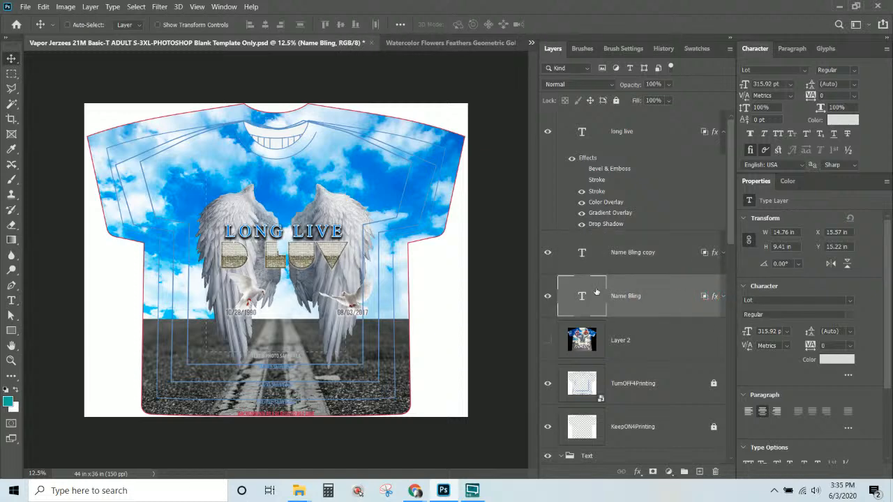
pyautogui.doubleClick(554, 289)
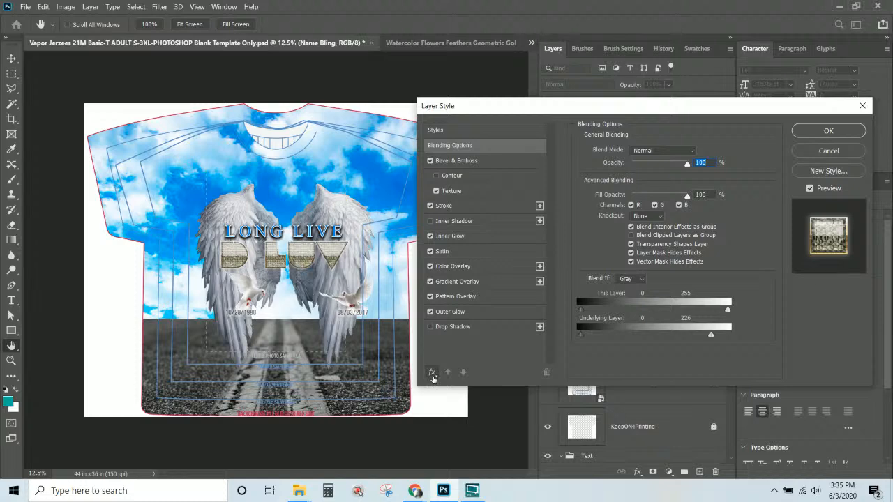
pyautogui.click(431, 250)
pyautogui.click(430, 235)
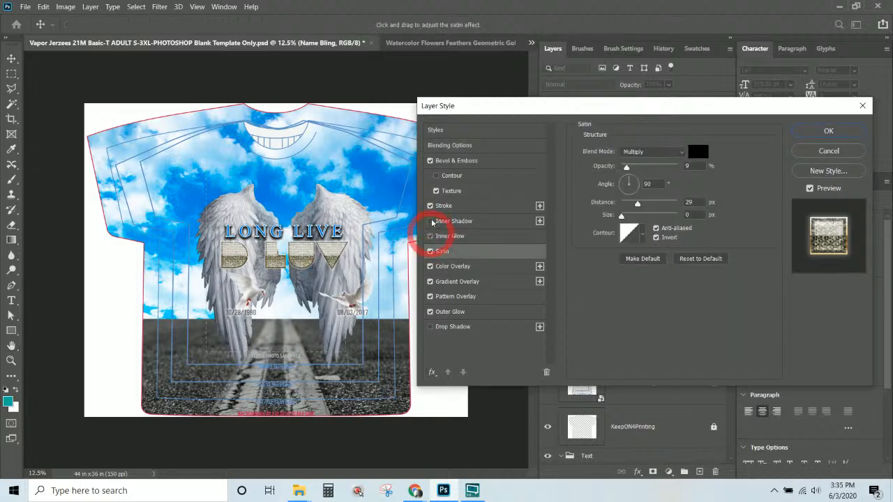
pyautogui.click(430, 205)
pyautogui.click(436, 191)
pyautogui.click(430, 160)
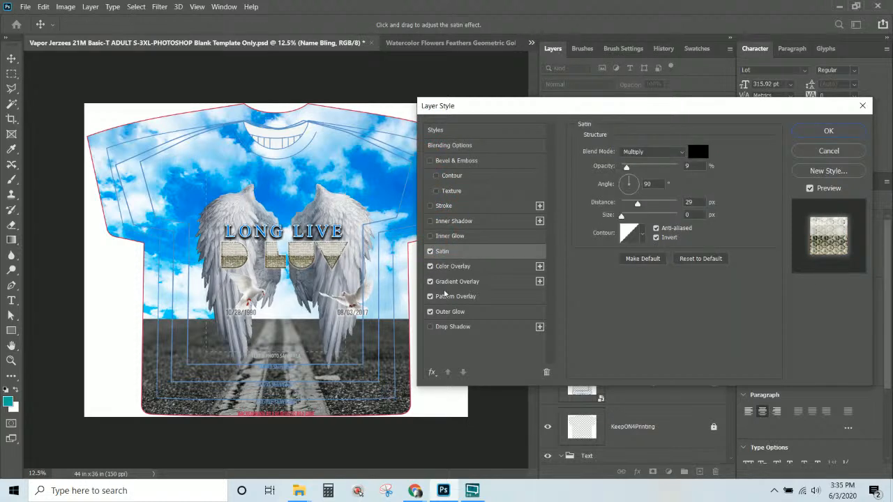
pyautogui.click(430, 251)
pyautogui.click(430, 281)
pyautogui.click(430, 296)
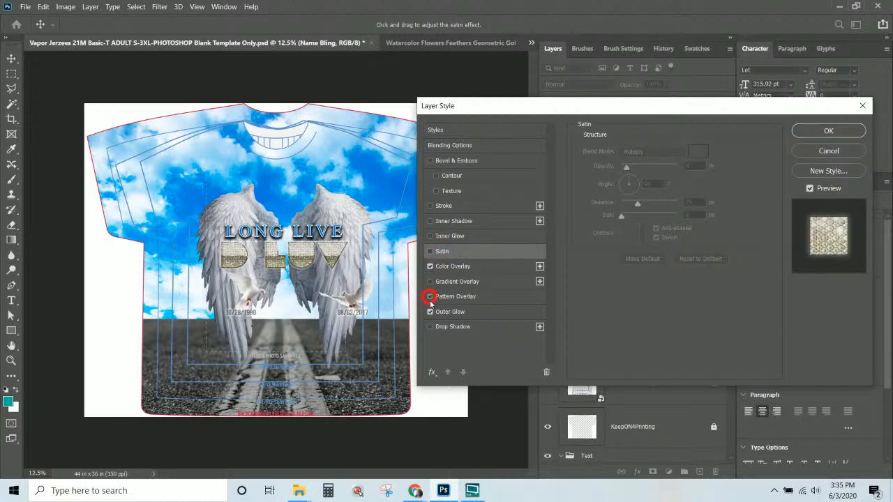
pyautogui.click(430, 312)
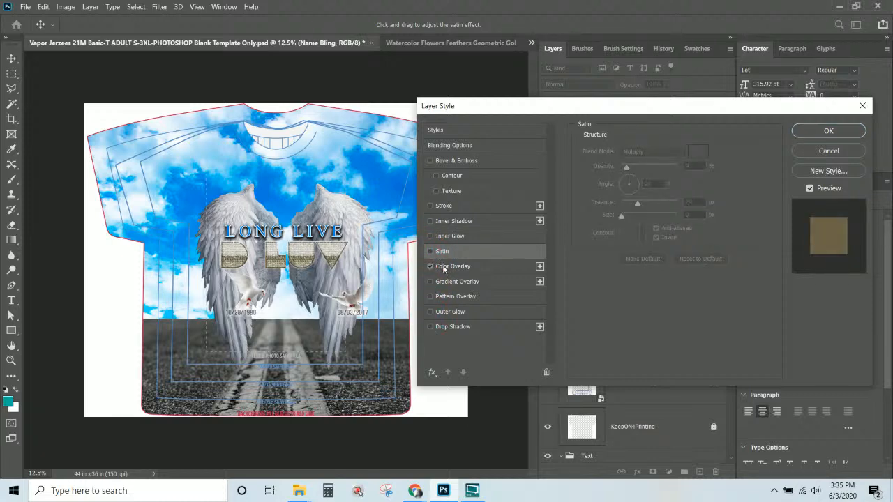
# Set the lower Name Bling layer's Color Overlay to black 000000 with Normal blend mode and 100% opacity.
pyautogui.click(446, 267)
pyautogui.click(708, 154)
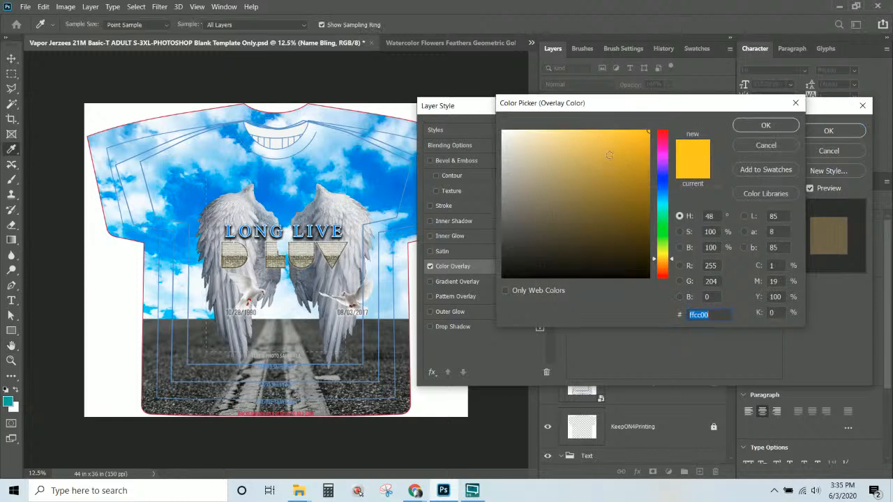
pyautogui.write('000000')
pyautogui.click(765, 126)
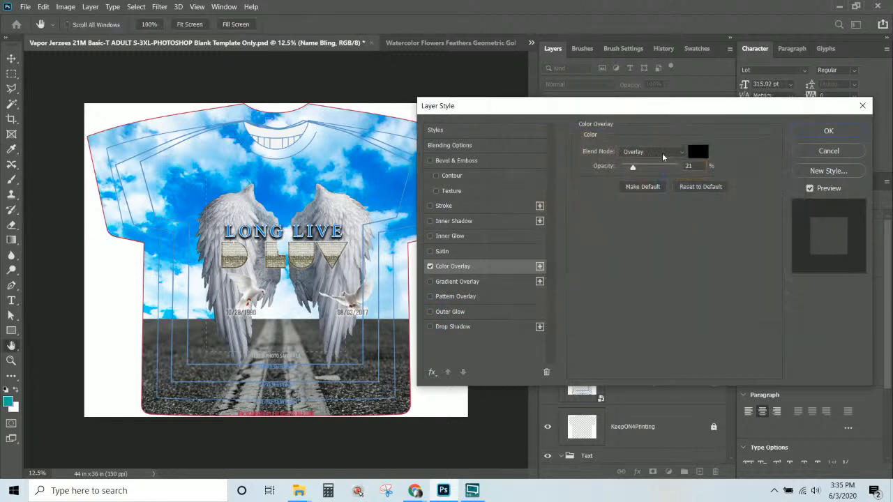
pyautogui.click(649, 151)
pyautogui.click(646, 164)
pyautogui.moveTo(649, 170); pyautogui.dragTo(699, 169)
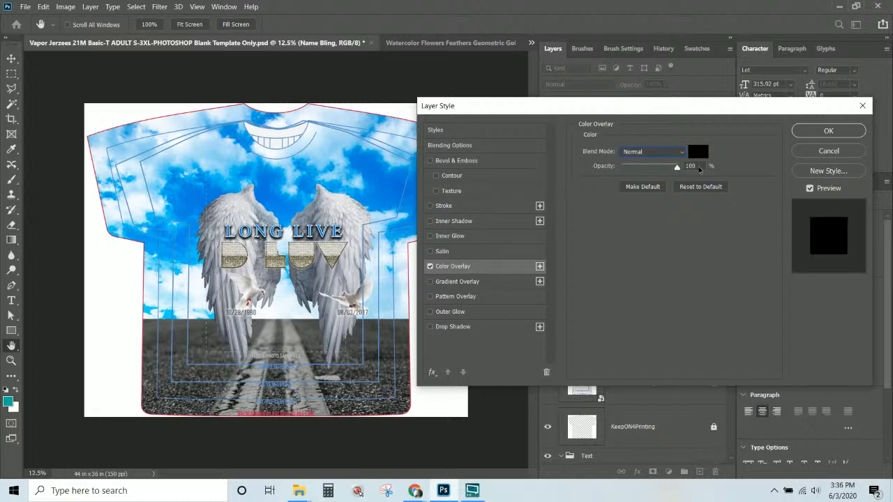
pyautogui.click(431, 266)
pyautogui.click(430, 266)
pyautogui.click(828, 130)
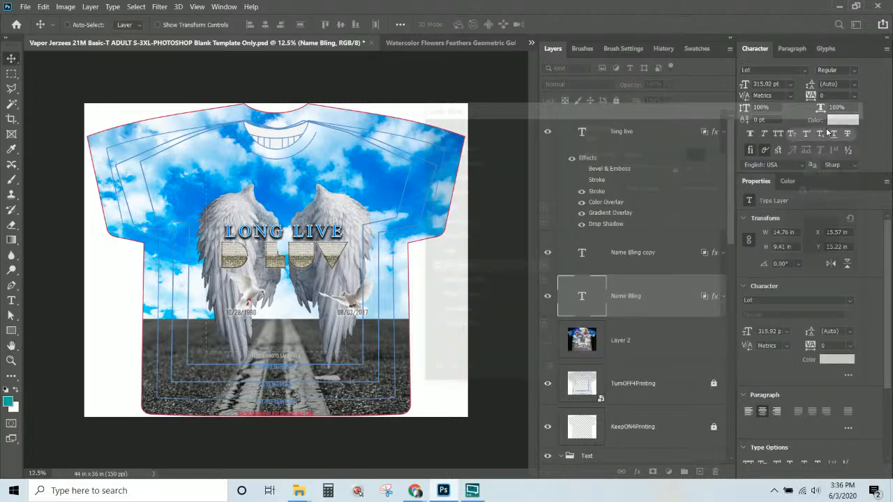
# Link the two Name Bling layers and move the name down onto the upper part of the road.
pyautogui.click(651, 255)
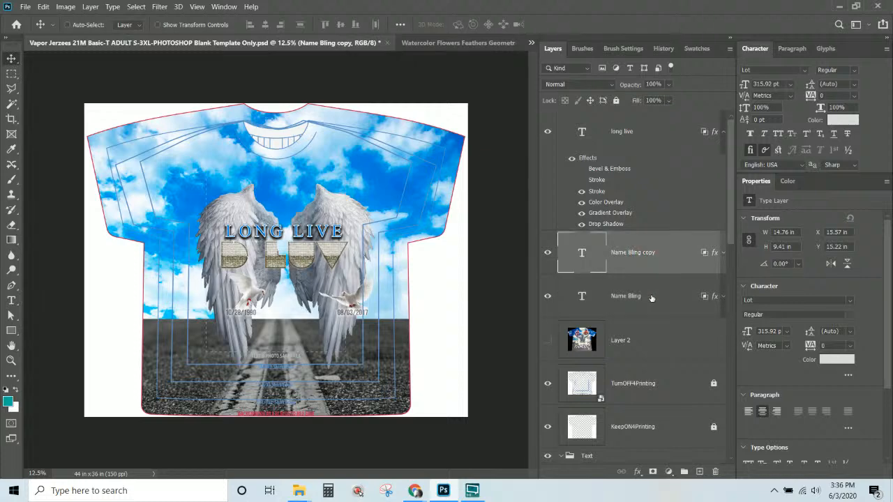
pyautogui.press('ctrl')
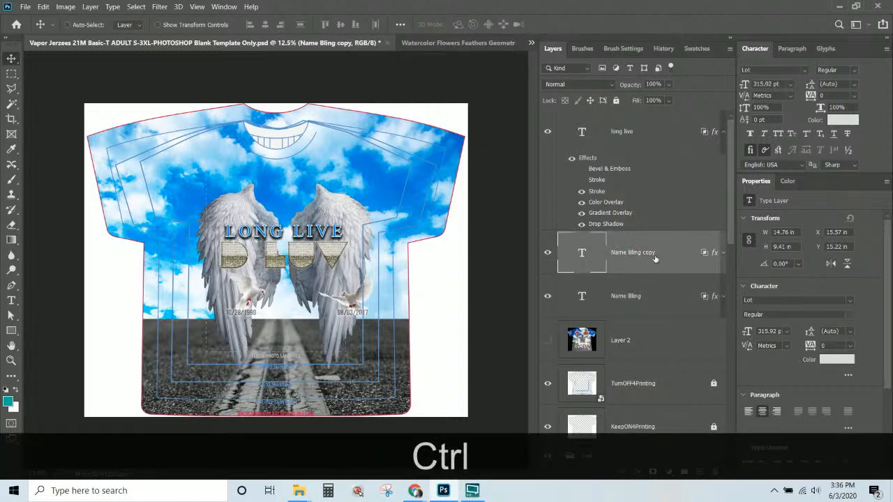
pyautogui.keyDown('ctrl'); pyautogui.click(656, 296); pyautogui.keyUp('ctrl')
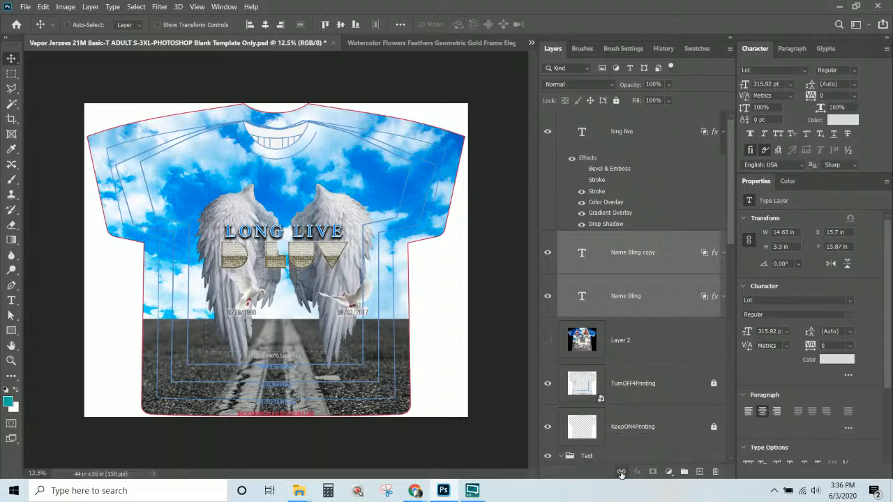
pyautogui.click(620, 473)
pyautogui.moveTo(323, 257); pyautogui.dragTo(318, 339)
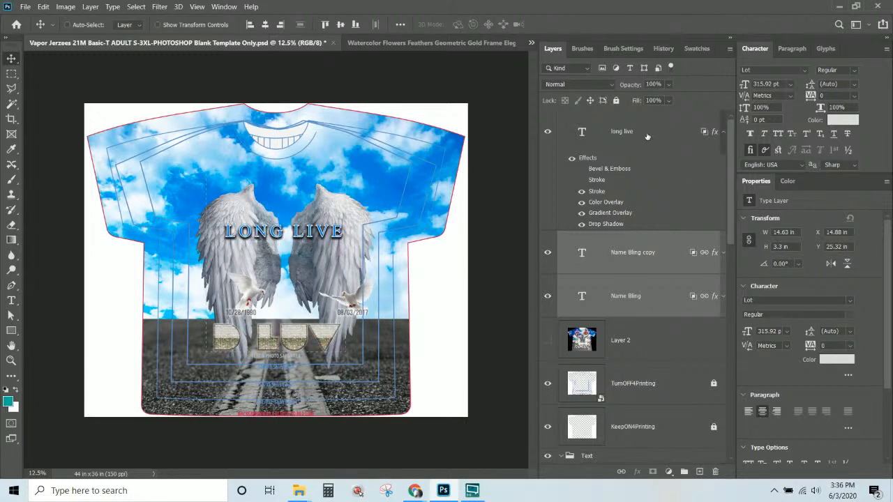
# Move the LONG LIVE text down directly above the lowered name, and the dates line directly below the name.
pyautogui.click(723, 134)
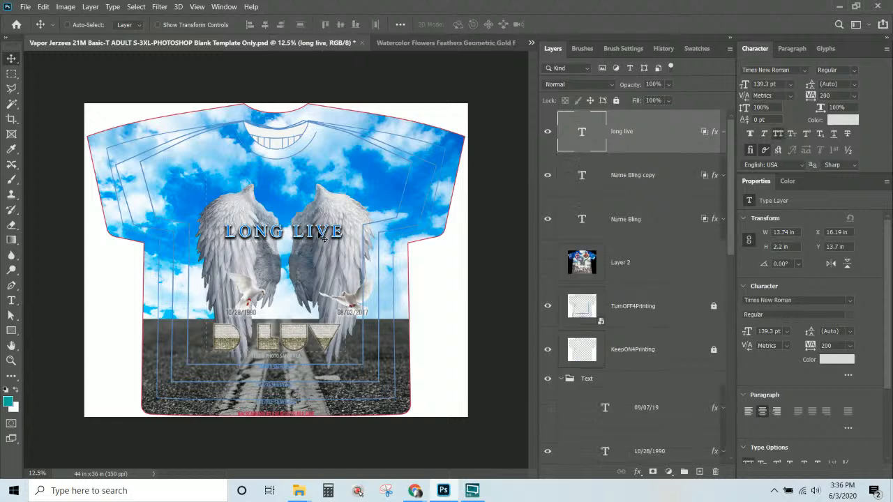
pyautogui.moveTo(322, 237); pyautogui.dragTo(313, 317)
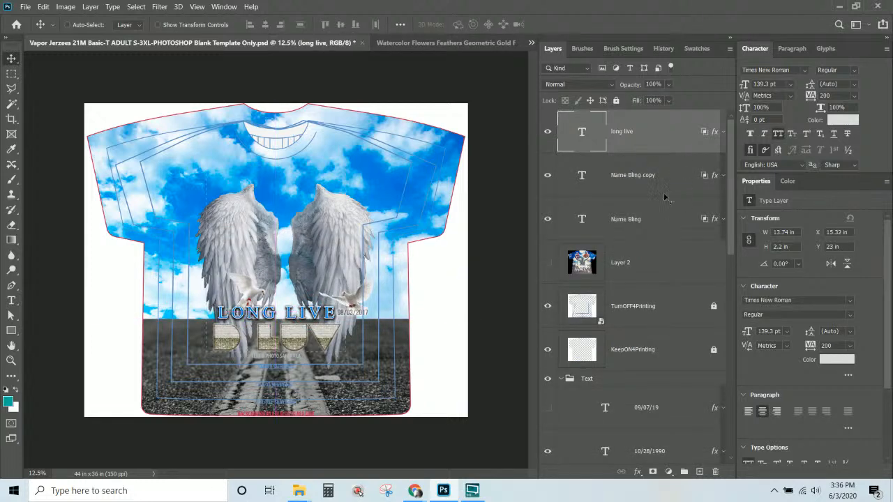
pyautogui.rightClick(356, 315)
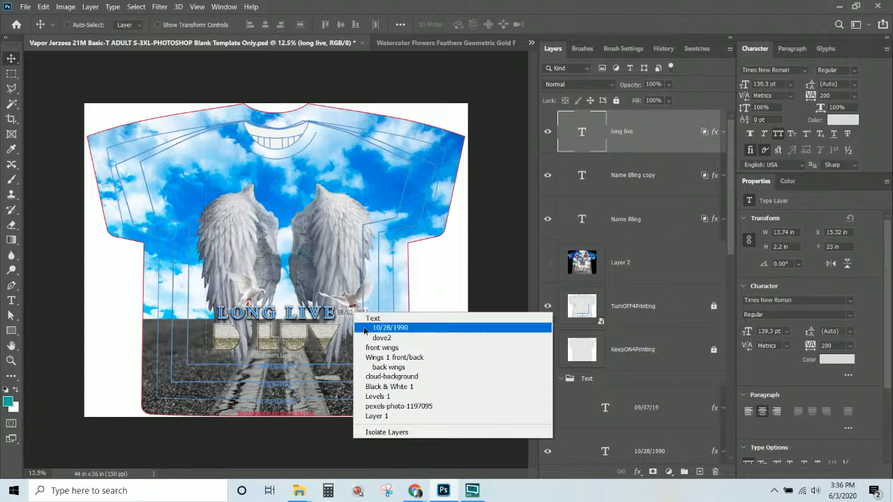
pyautogui.click(376, 327)
pyautogui.moveTo(344, 317); pyautogui.dragTo(328, 361)
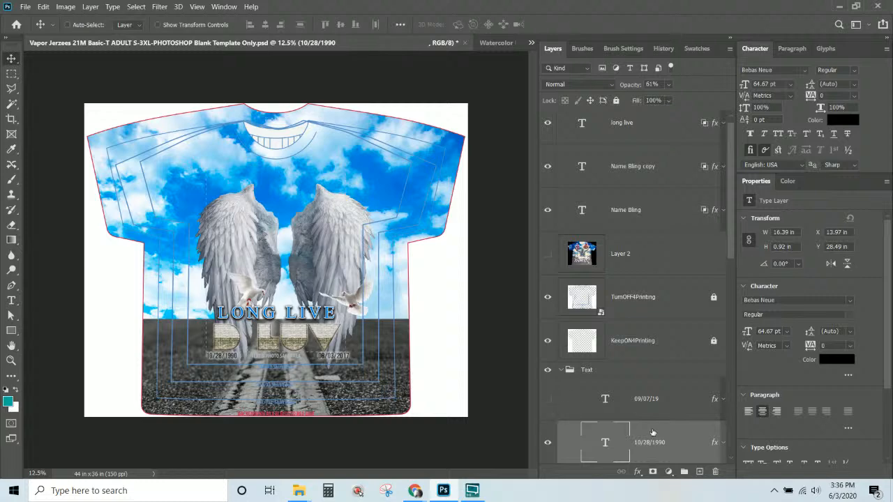
# Hide the dates text layer beneath the name so it stays out of the design.
pyautogui.click(548, 446)
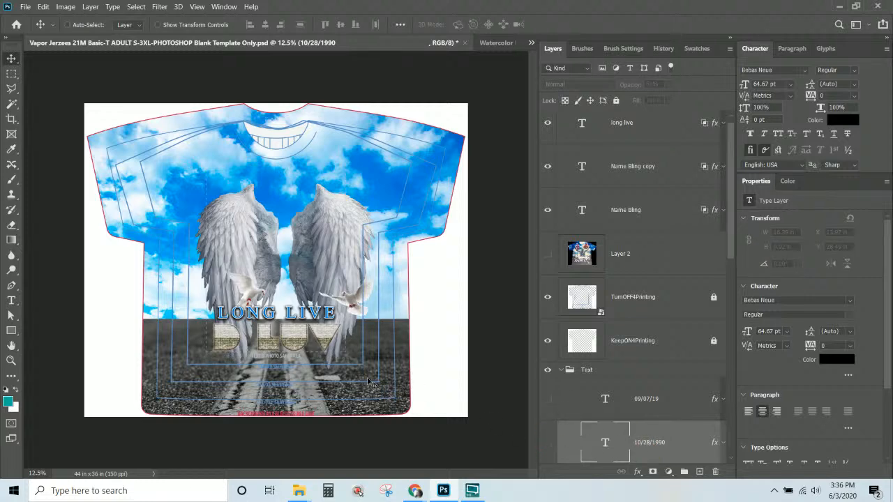
pyautogui.click(549, 446)
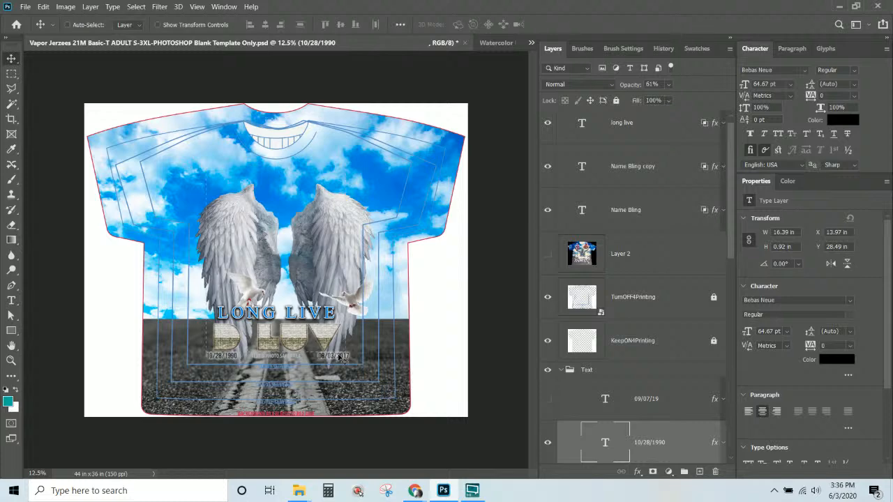
pyautogui.scroll(-2, 599, 393)
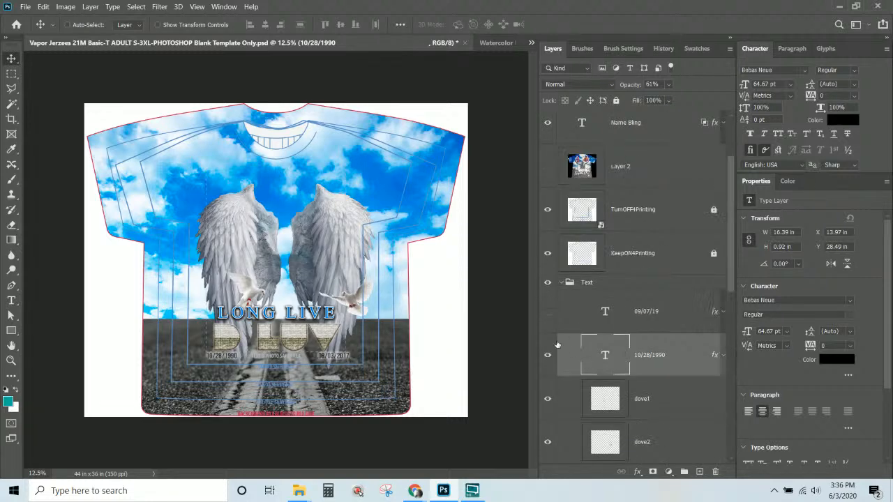
pyautogui.click(547, 357)
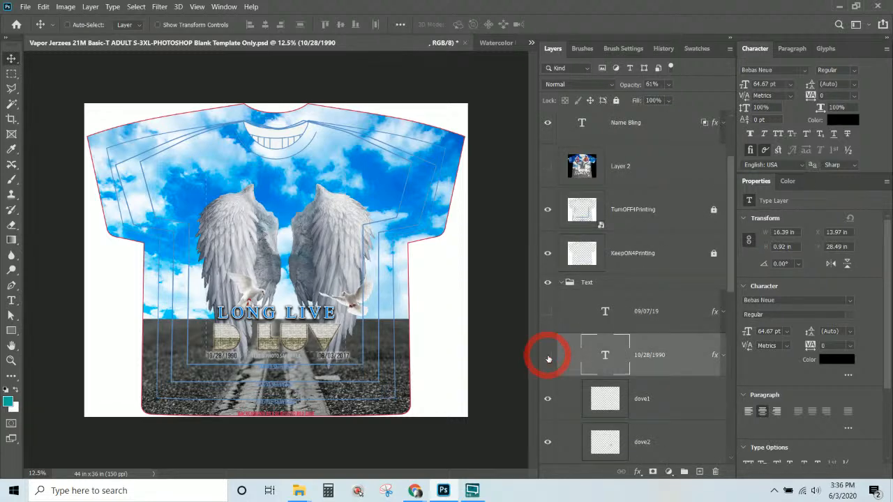
# Delete the unused hidden date layer at the top of the Text group.
pyautogui.click(674, 321)
pyautogui.click(547, 311)
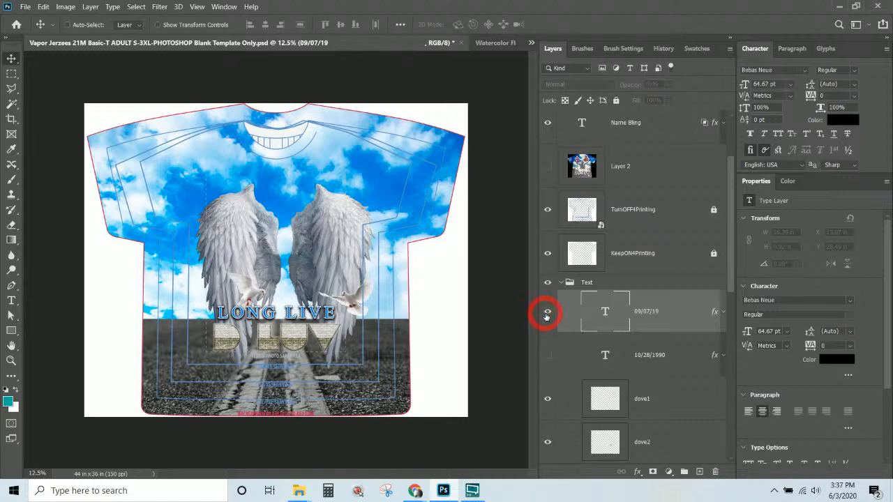
pyautogui.click(547, 312)
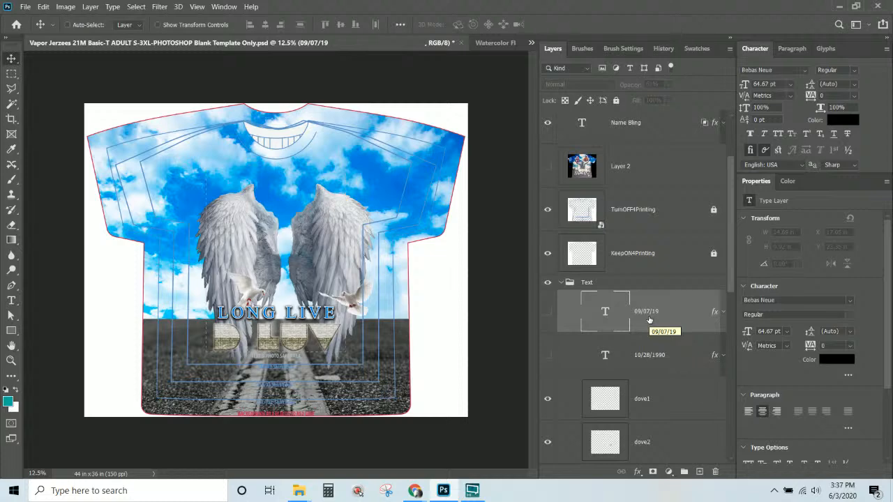
pyautogui.press('Delete')
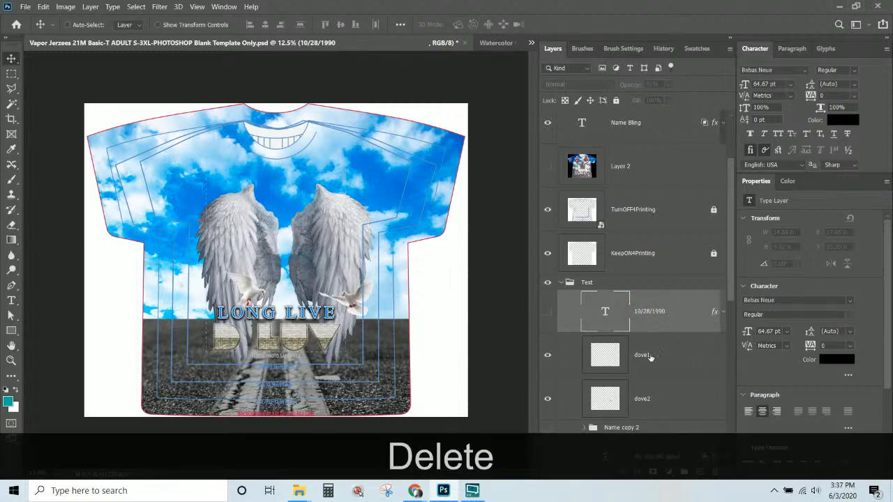
# Move the dove1 layer outward beside the LONG LIVE text, to about X 10.7 in, Y 20.5 in.
pyautogui.scroll(-1, 648, 356)
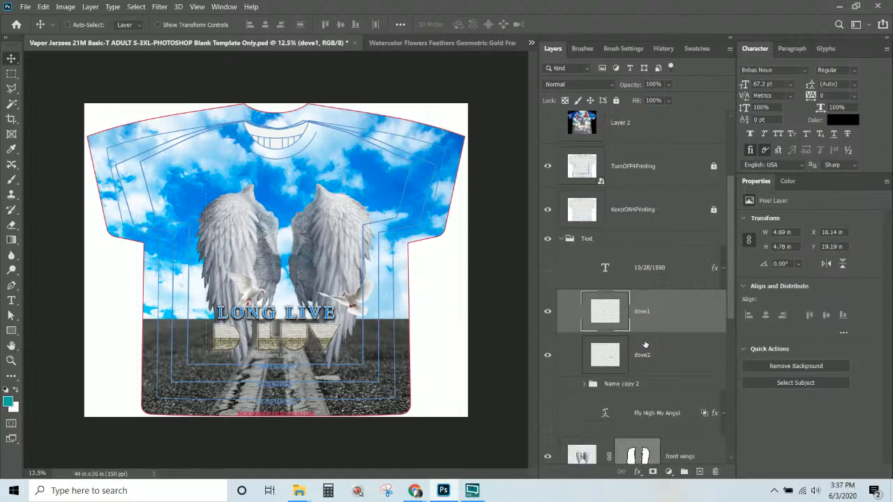
pyautogui.click(648, 354)
pyautogui.moveTo(253, 299); pyautogui.dragTo(203, 312)
pyautogui.click(648, 314)
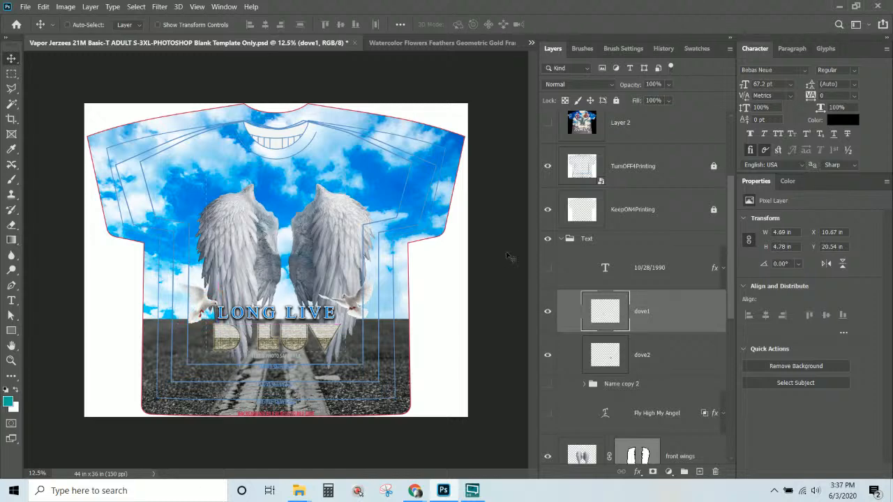
# Select Layer 2, switch to Chrome and open the remove.bg website.
pyautogui.scroll(2, 667, 270)
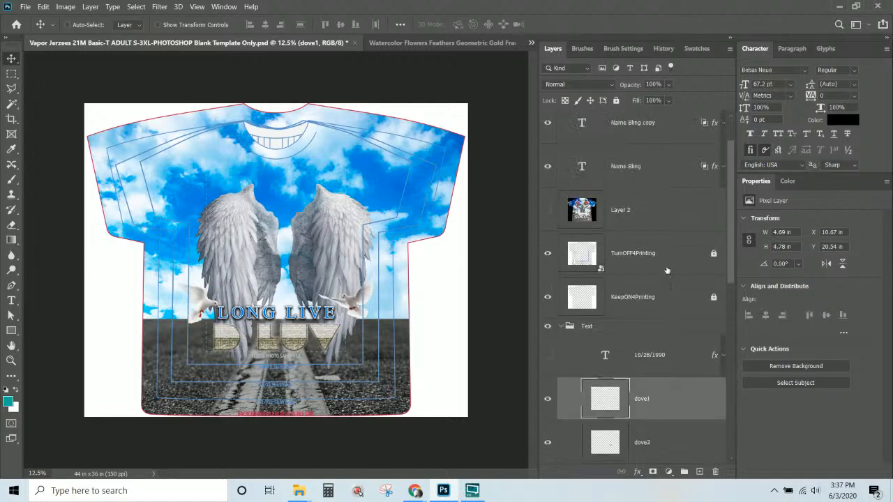
pyautogui.click(661, 218)
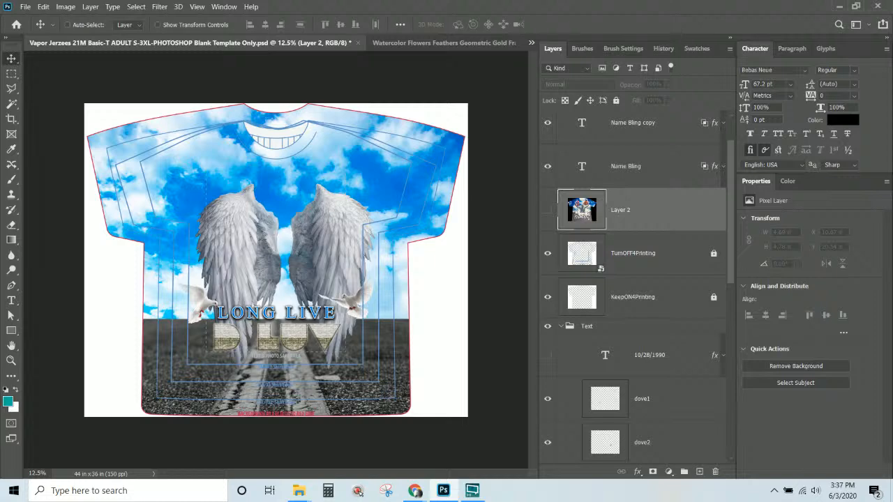
pyautogui.click(415, 492)
pyautogui.click(480, 467)
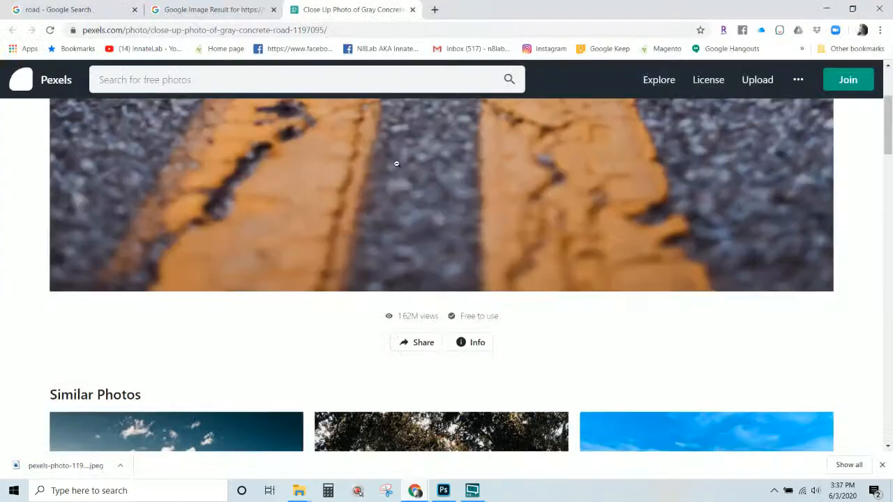
pyautogui.click(360, 29)
pyautogui.write('remove.bg')
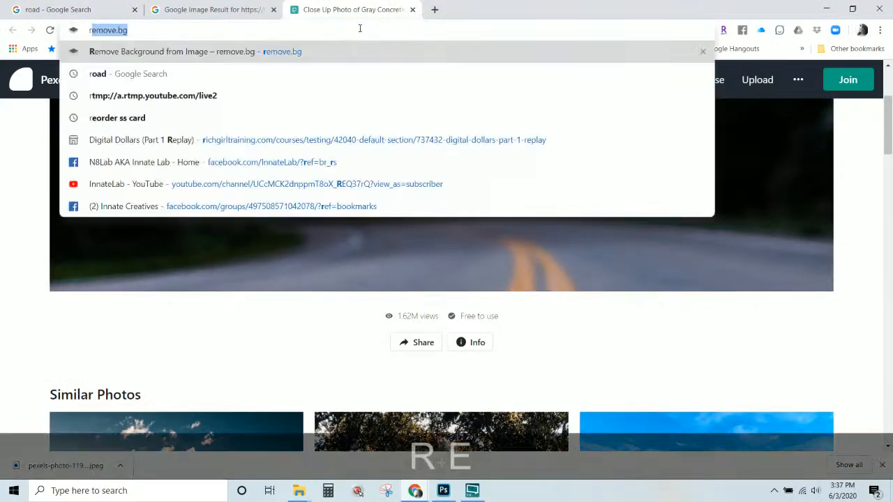
pyautogui.press('Return')
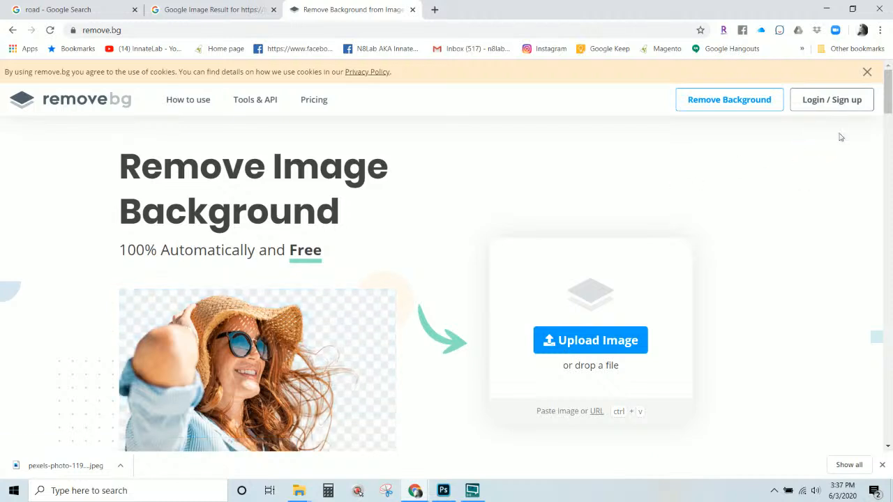
# Log in to remove.bg with the saved account credentials and look over the account's credits and subscription.
pyautogui.click(839, 101)
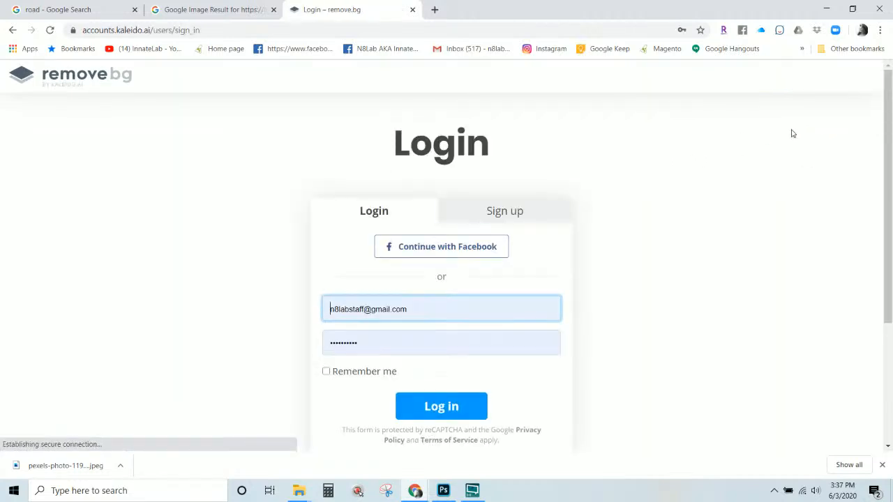
pyautogui.click(457, 410)
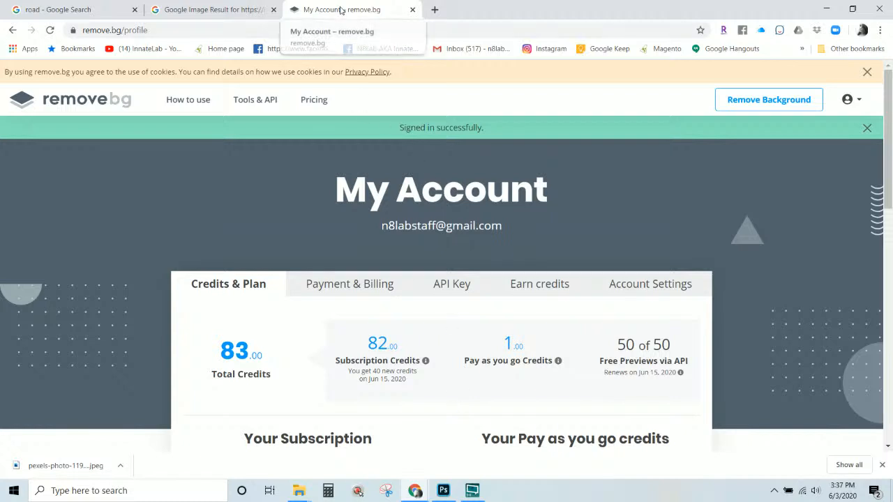
pyautogui.scroll(-3, 426, 139)
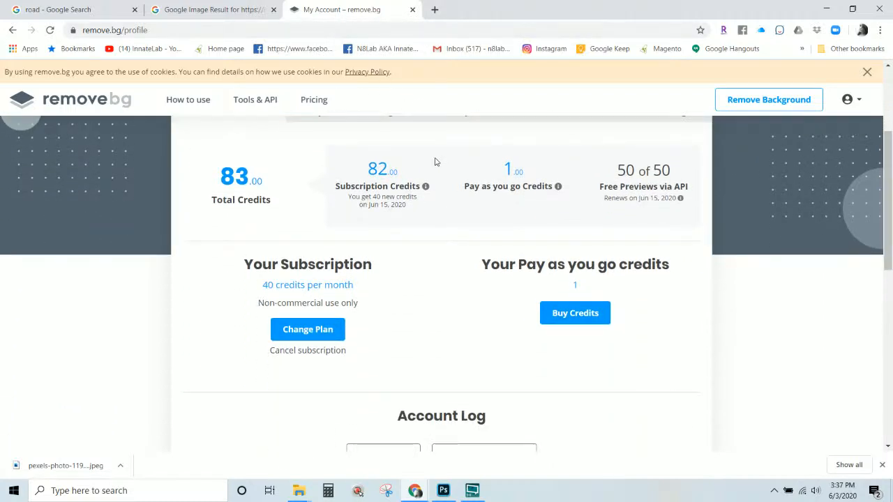
pyautogui.scroll(2, 663, 219)
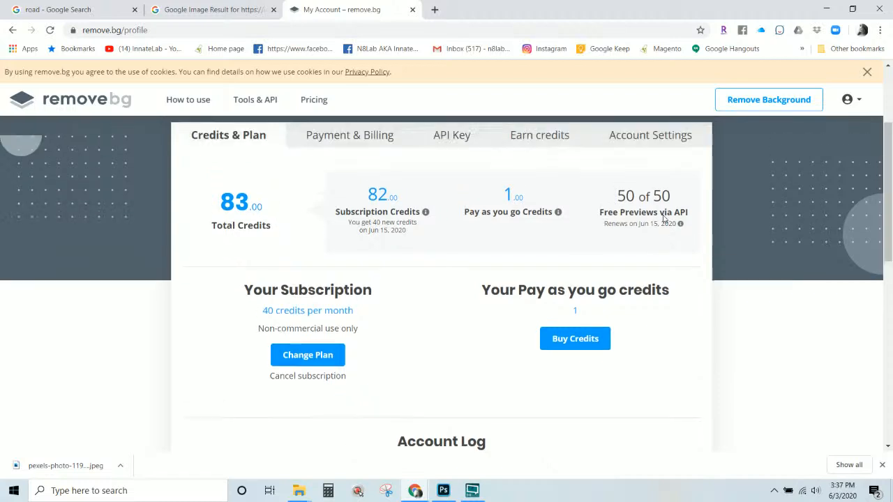
# Open the remove.bg image upload page and switch to File Explorer to find the photo.
pyautogui.click(745, 101)
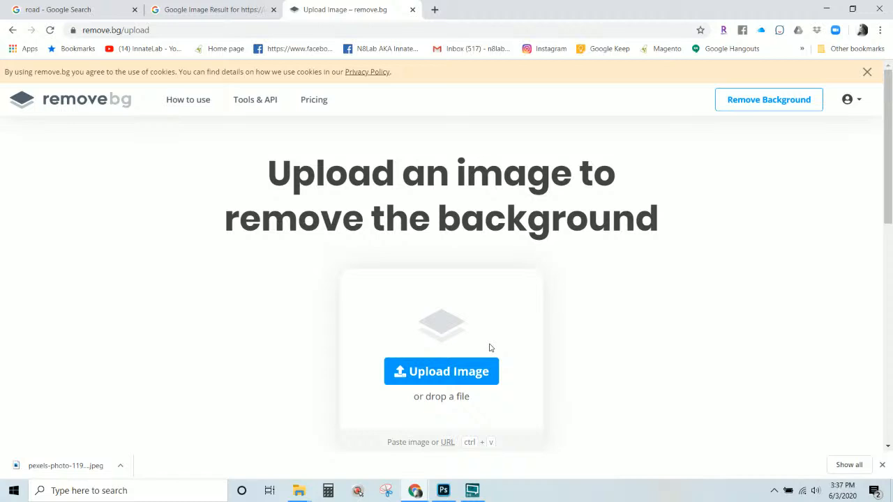
pyautogui.scroll(-1, 381, 325)
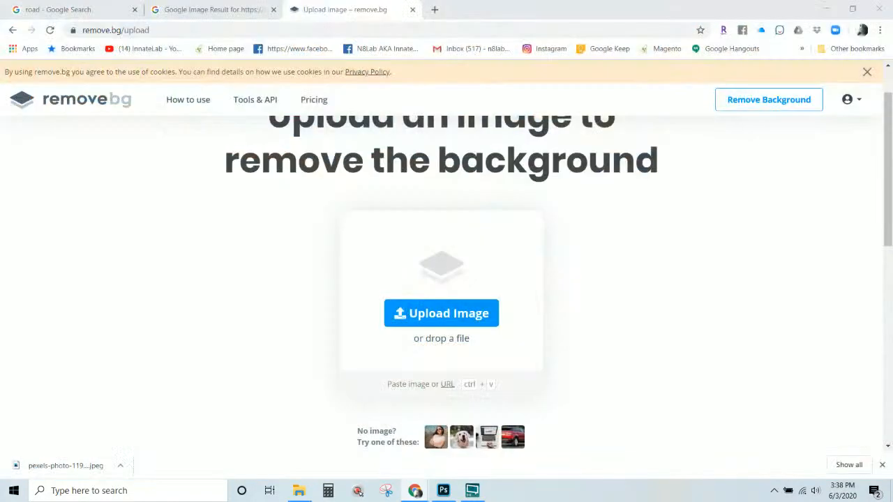
pyautogui.hotkey('alt', 'Tab')
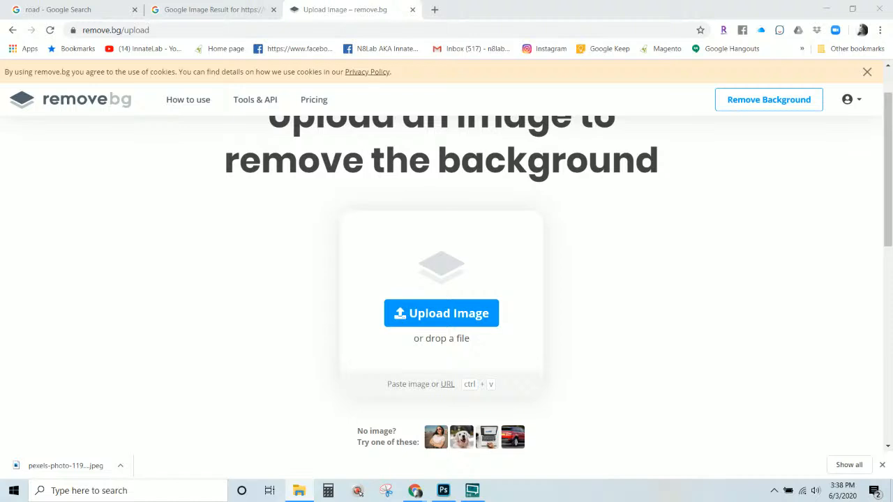
# Upload the photo of the man with the microphone to remove.bg and check the cutout's edges.
pyautogui.moveTo(33, 224); pyautogui.dragTo(433, 282)
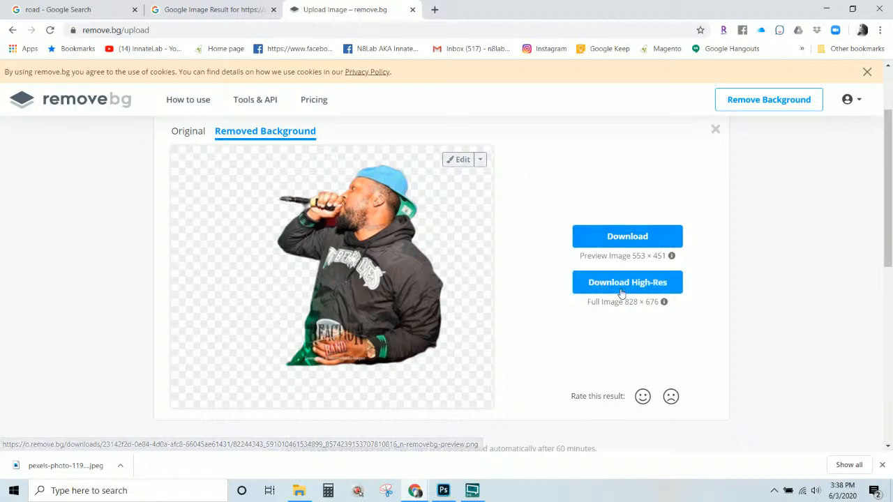
pyautogui.scroll(1, 443, 211)
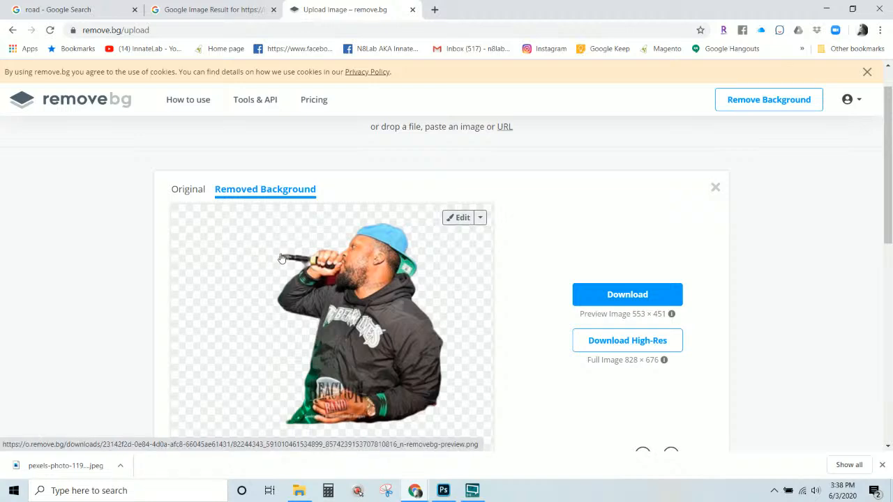
pyautogui.scroll(-1, 282, 265)
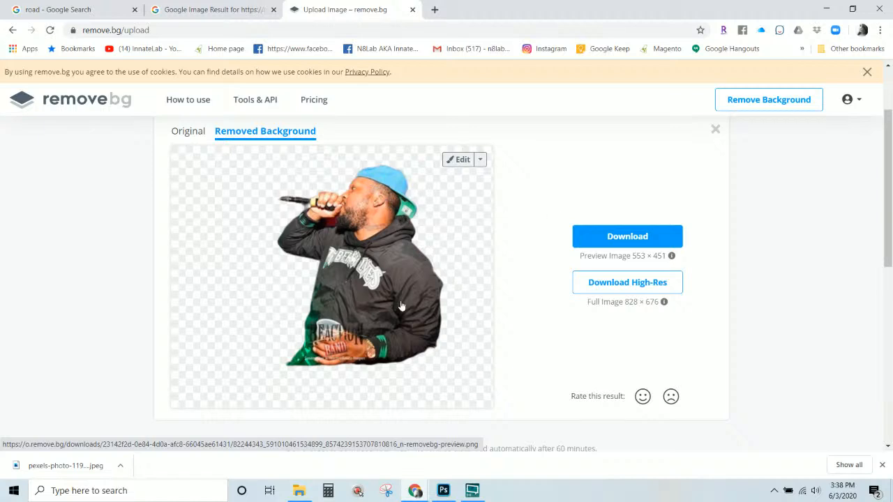
pyautogui.scroll(-1, 399, 304)
pyautogui.scroll(1, 357, 310)
# Download the full 828 × 676 cutout for one credit and save it as a PNG in the delete and temp files folder.
pyautogui.click(637, 283)
pyautogui.click(551, 322)
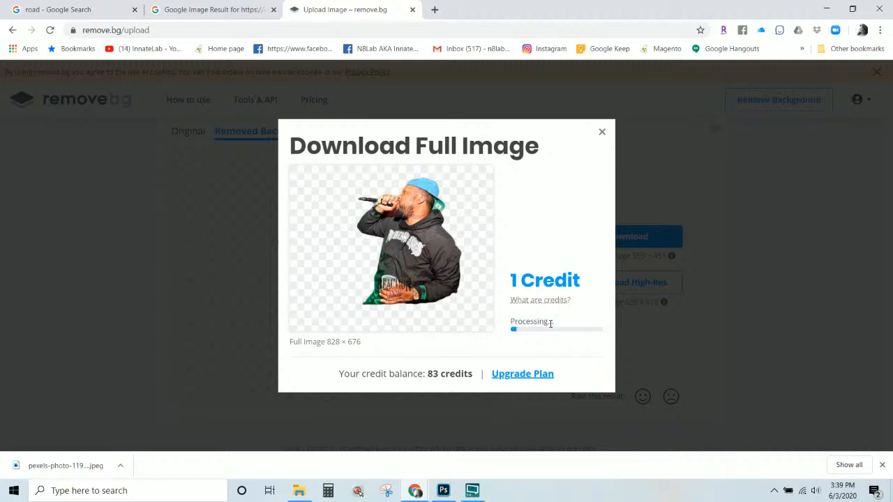
pyautogui.moveTo(547, 268)
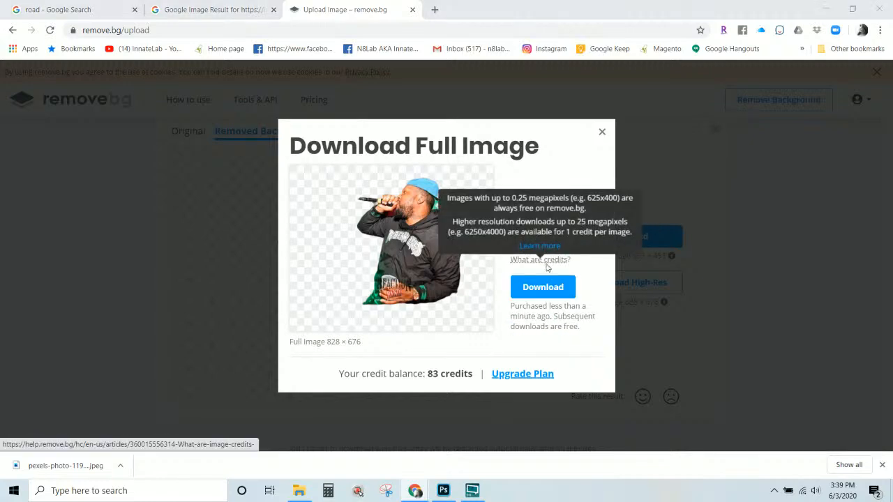
pyautogui.click(544, 286)
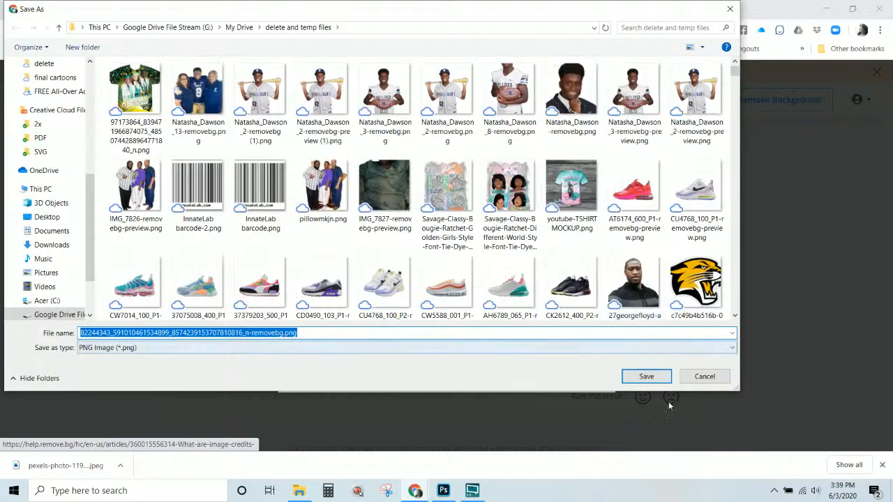
pyautogui.click(648, 376)
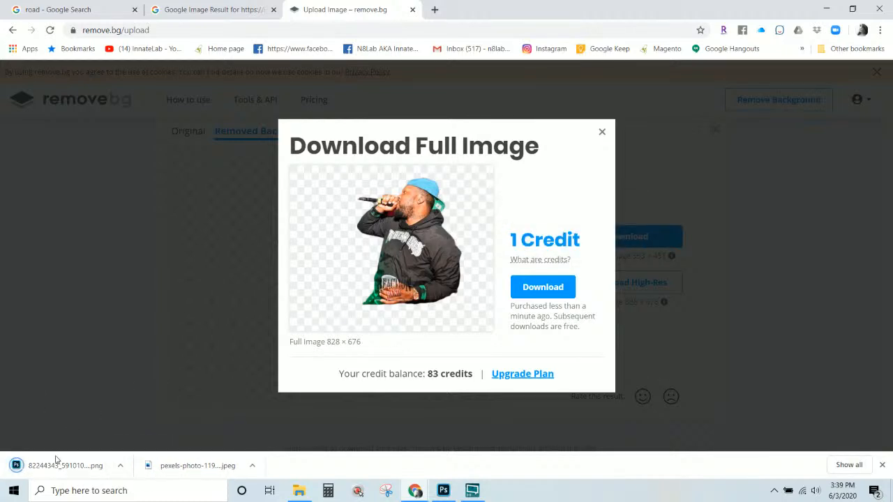
# Place the downloaded cutout in the Photoshop shirt template, scale it to about 247% and position it between the wings above the lettering.
pyautogui.moveTo(60, 465); pyautogui.dragTo(287, 239)
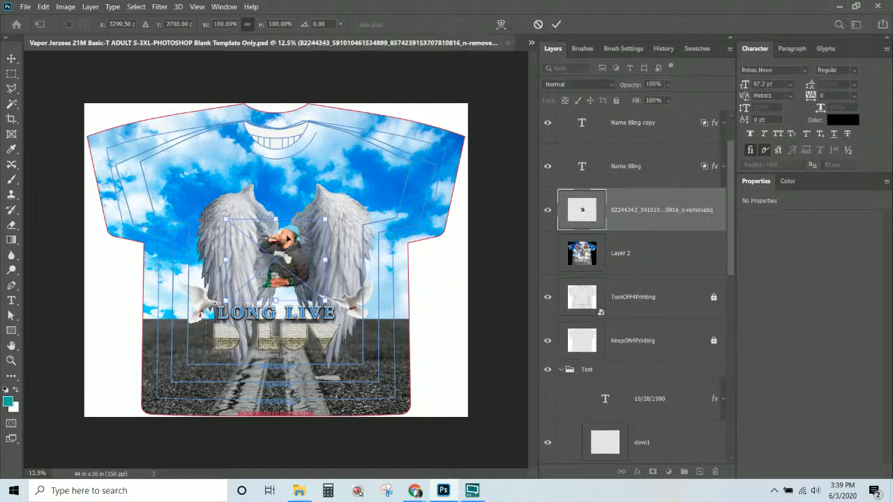
pyautogui.moveTo(292, 277); pyautogui.dragTo(280, 227)
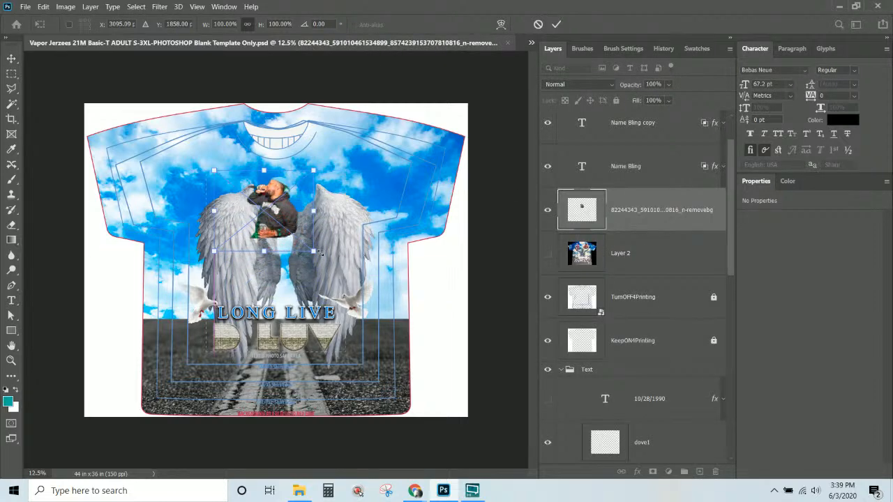
pyautogui.moveTo(317, 253); pyautogui.dragTo(391, 359)
pyautogui.moveTo(328, 280); pyautogui.dragTo(277, 274)
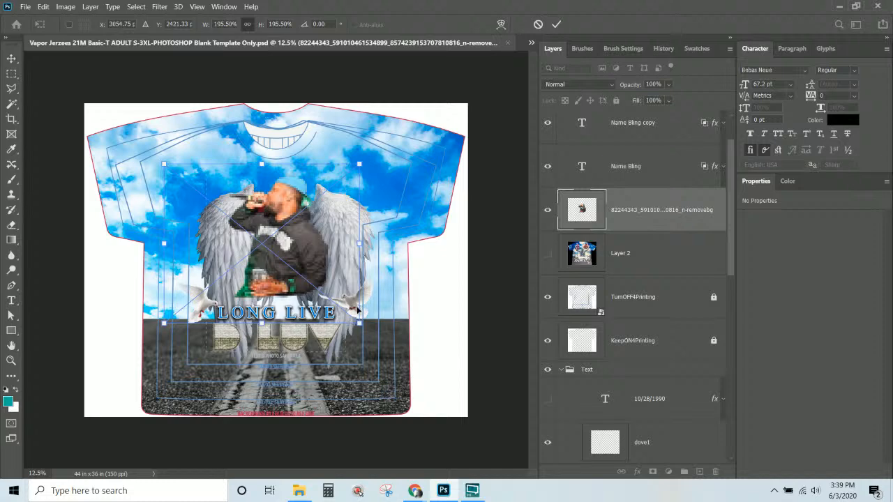
pyautogui.moveTo(359, 323); pyautogui.dragTo(390, 352)
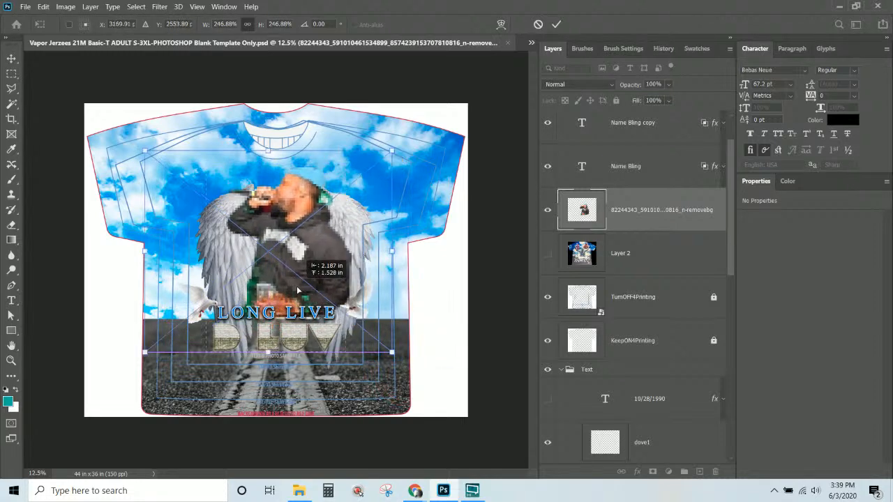
pyautogui.moveTo(279, 279); pyautogui.dragTo(291, 288)
pyautogui.press('Return')
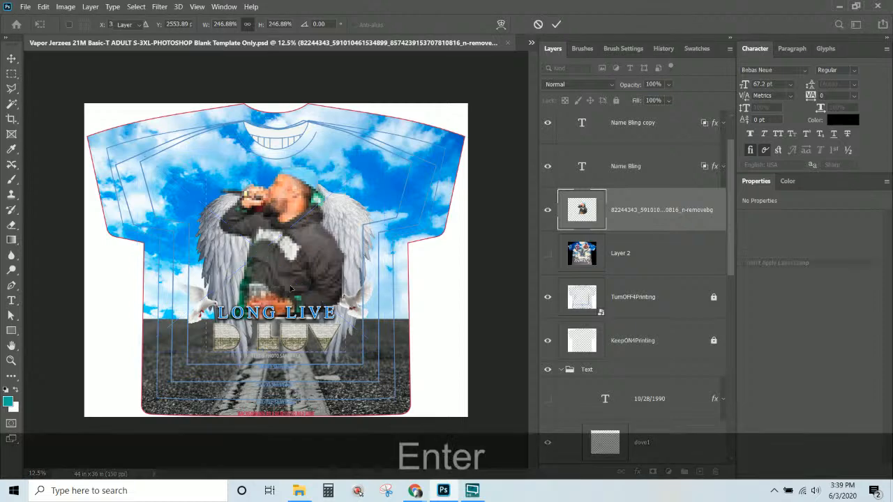
pyautogui.moveTo(292, 289); pyautogui.dragTo(281, 271)
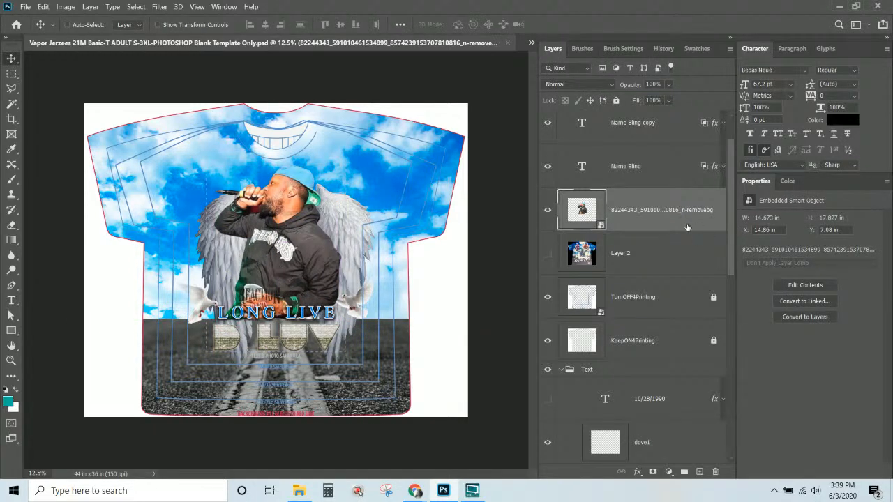
# Open the recent All-Over Stairway Heaven Moon Stars remembrance clouds sky heaven rip memorial.psb, keeping its embedded profile and skipping the text layer update.
pyautogui.click(25, 7)
pyautogui.moveTo(50, 71)
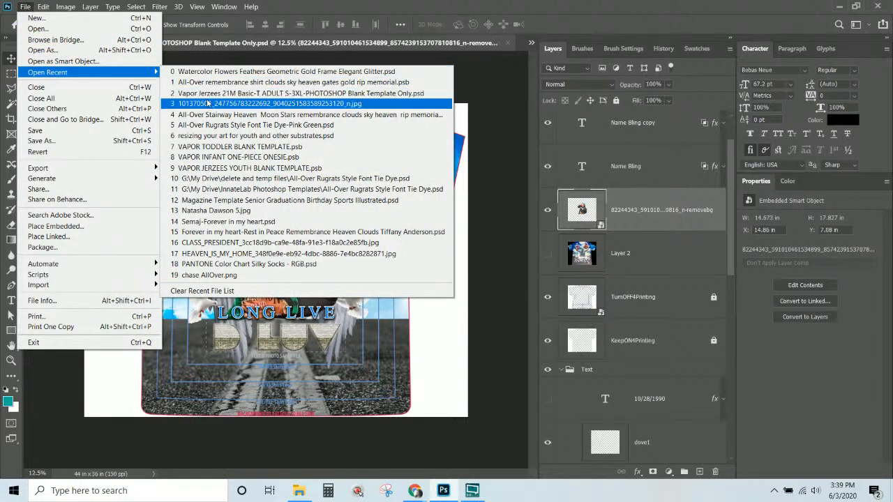
pyautogui.click(213, 116)
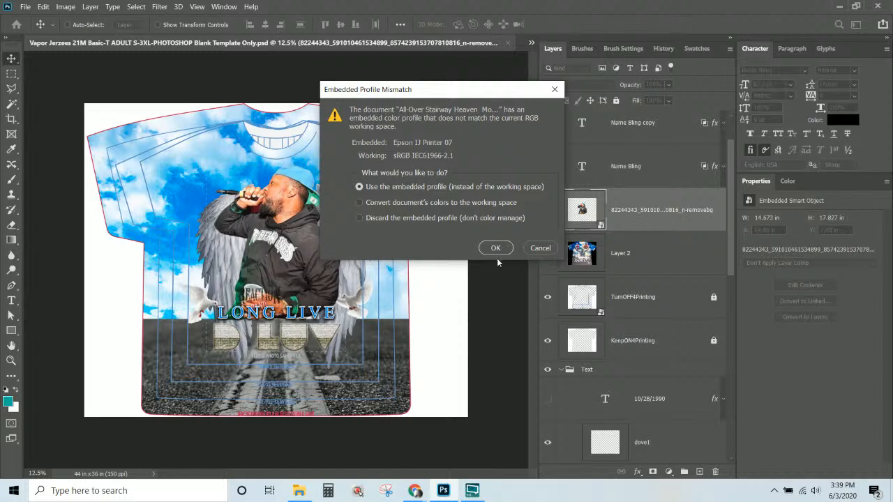
pyautogui.click(496, 249)
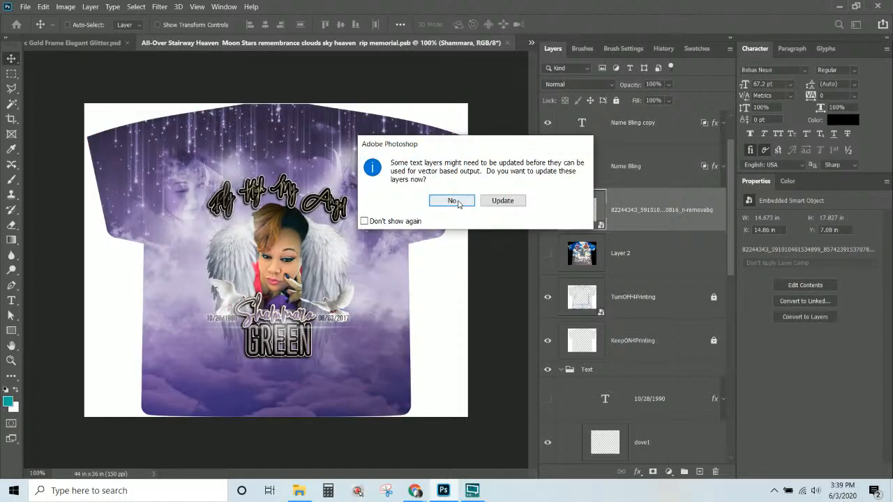
pyautogui.click(463, 201)
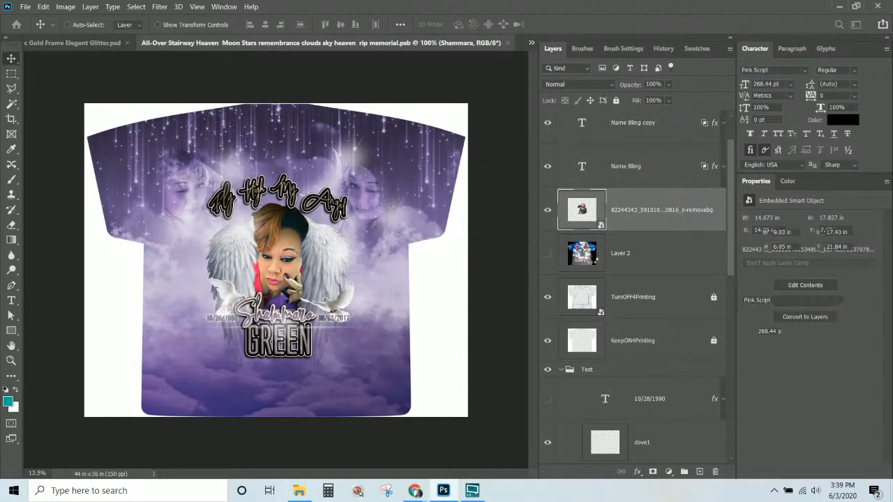
# Find the wing groups in the layer stack, preview Wings 1 front/back, and hide the Photo with Wings copy layer.
pyautogui.scroll(-10, 594, 260)
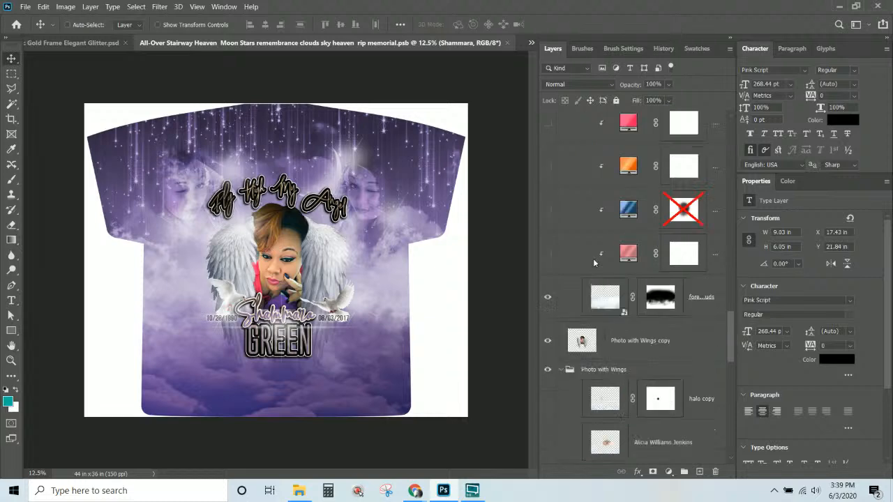
pyautogui.scroll(-4, 594, 263)
pyautogui.click(561, 282)
pyautogui.scroll(-1, 565, 244)
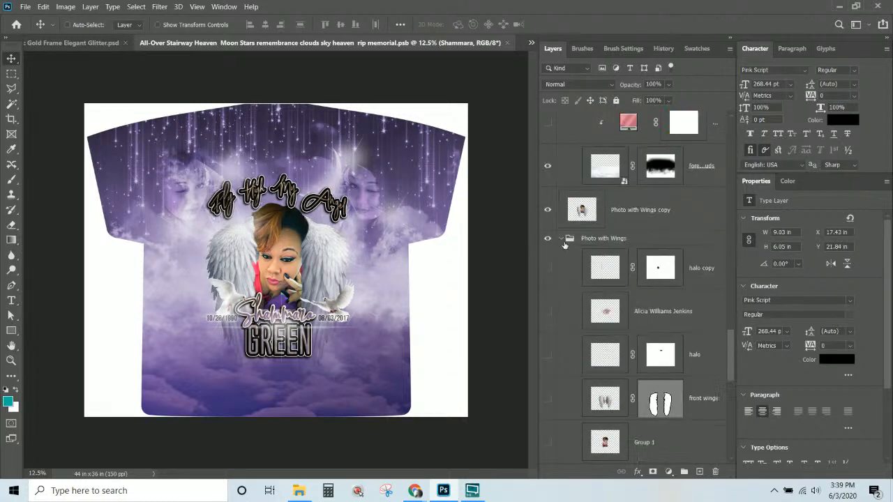
pyautogui.scroll(-8, 561, 244)
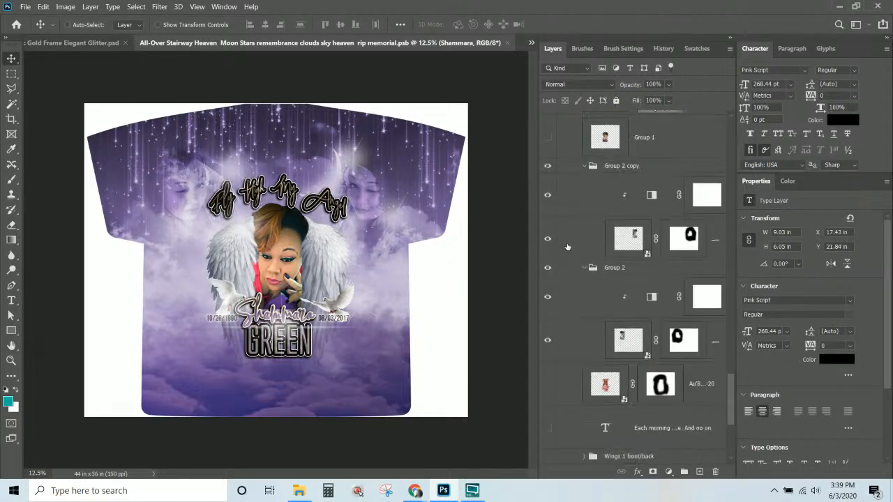
pyautogui.scroll(-2, 567, 247)
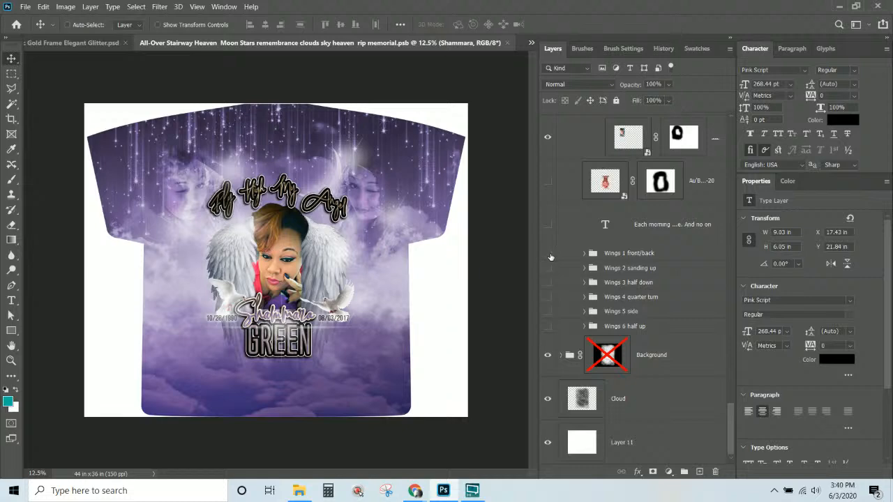
pyautogui.click(548, 255)
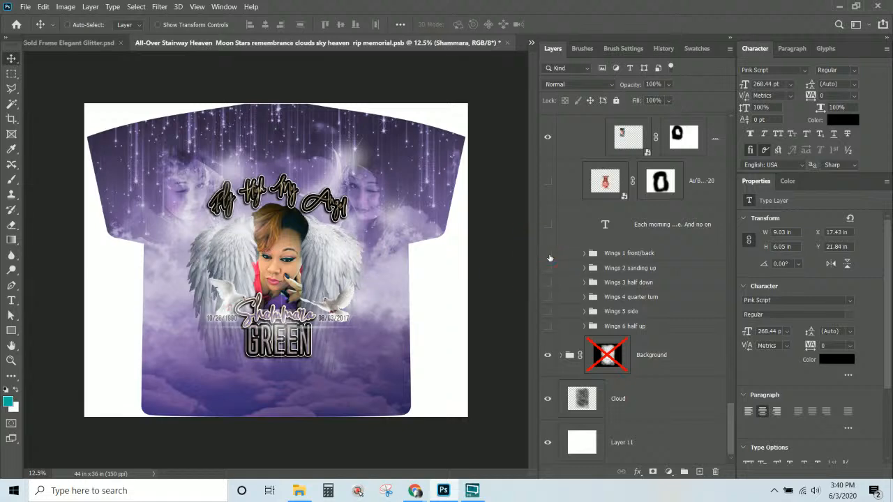
pyautogui.scroll(7, 549, 258)
pyautogui.scroll(6, 559, 227)
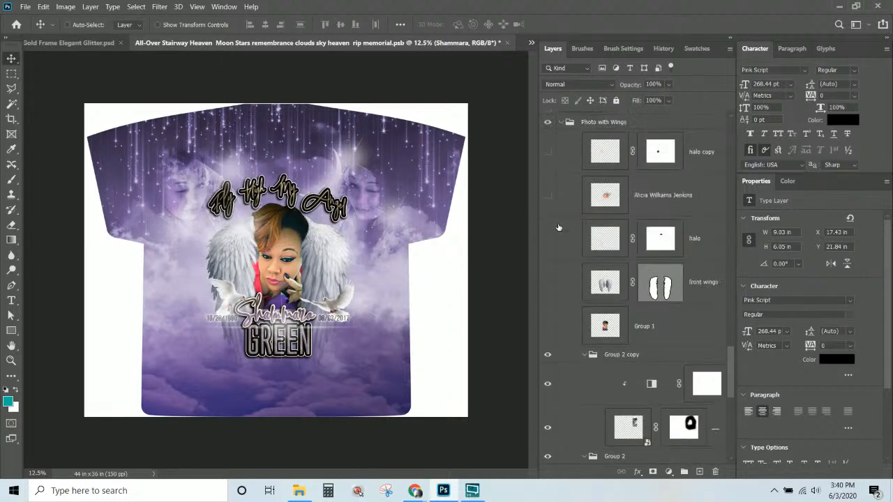
pyautogui.click(548, 210)
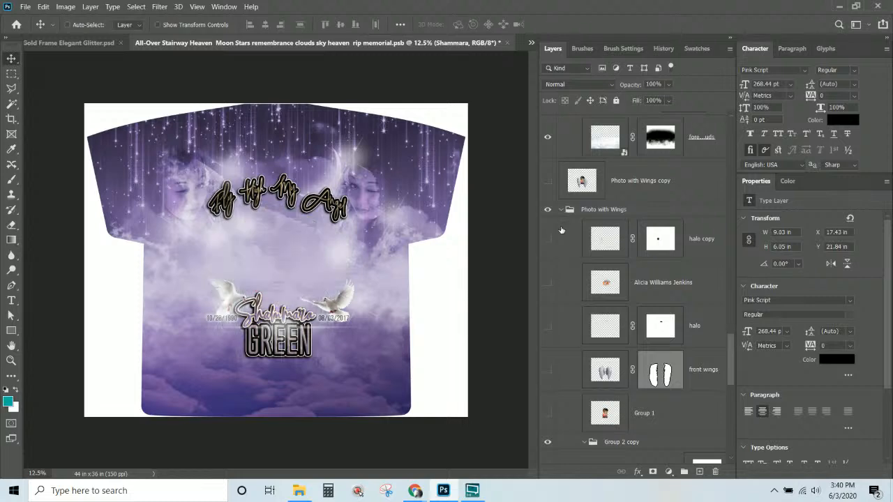
# Preview the Wings 1 to Wings 4 groups one at a time and leave only the Wings 5 side group shown.
pyautogui.scroll(-10, 562, 240)
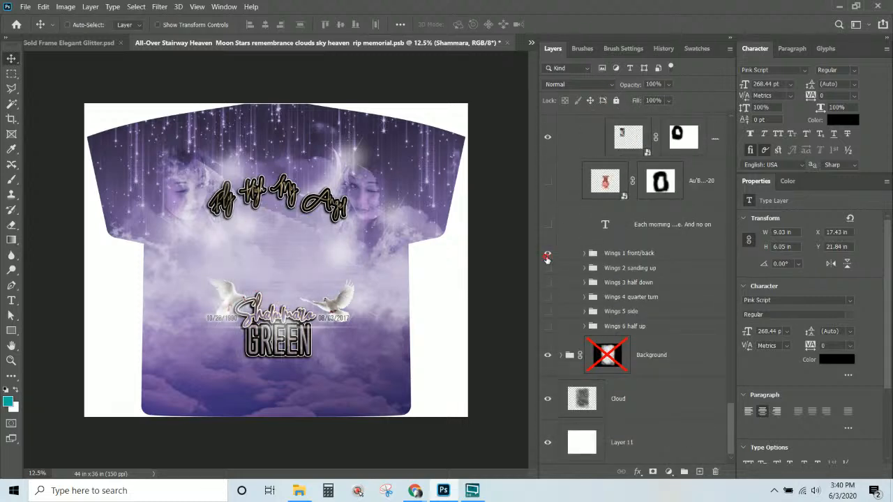
pyautogui.click(548, 254)
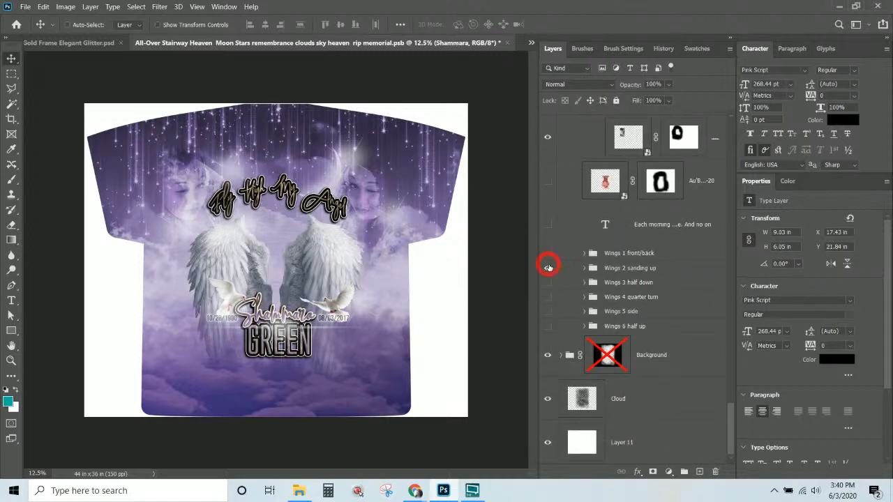
pyautogui.moveTo(548, 269); pyautogui.dragTo(548, 282)
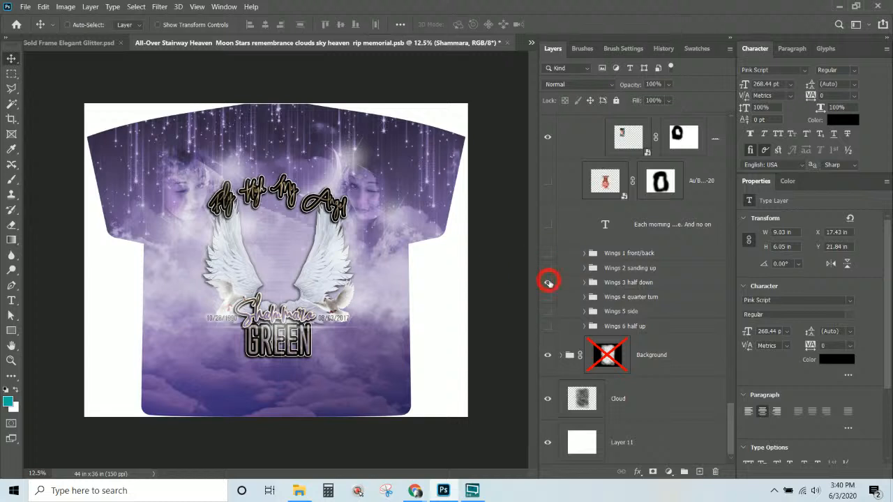
pyautogui.click(548, 283)
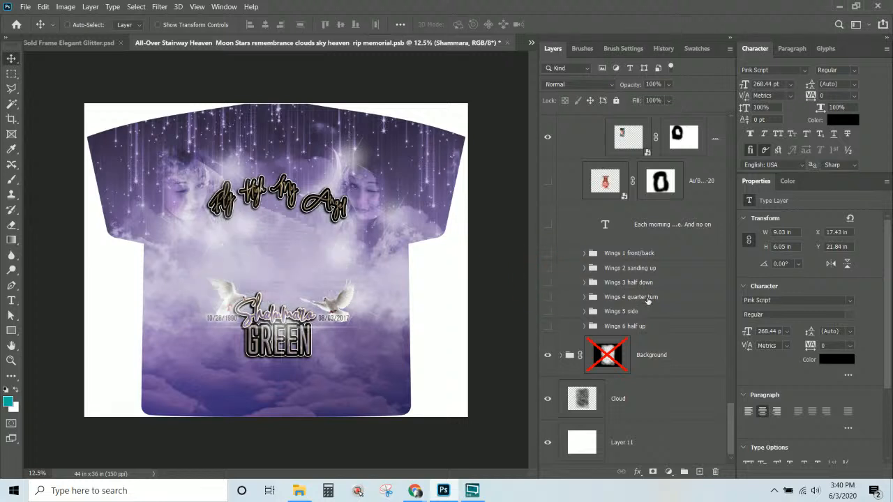
pyautogui.click(547, 298)
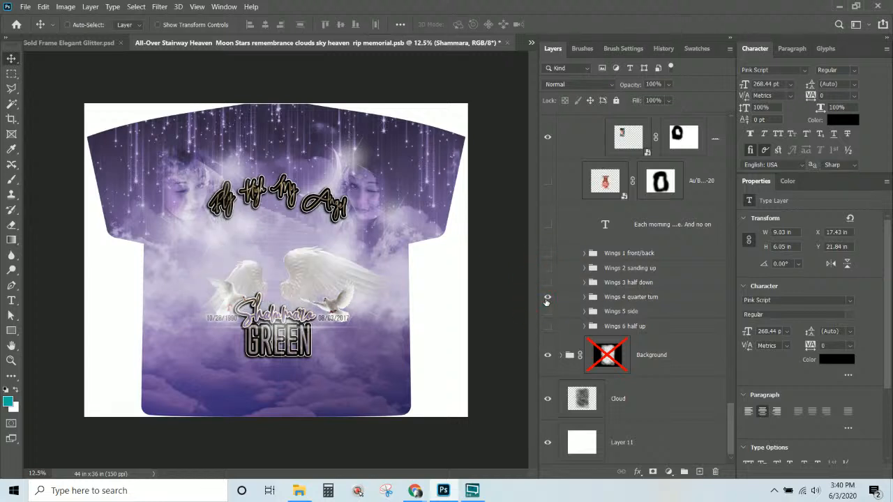
pyautogui.click(547, 298)
pyautogui.click(549, 313)
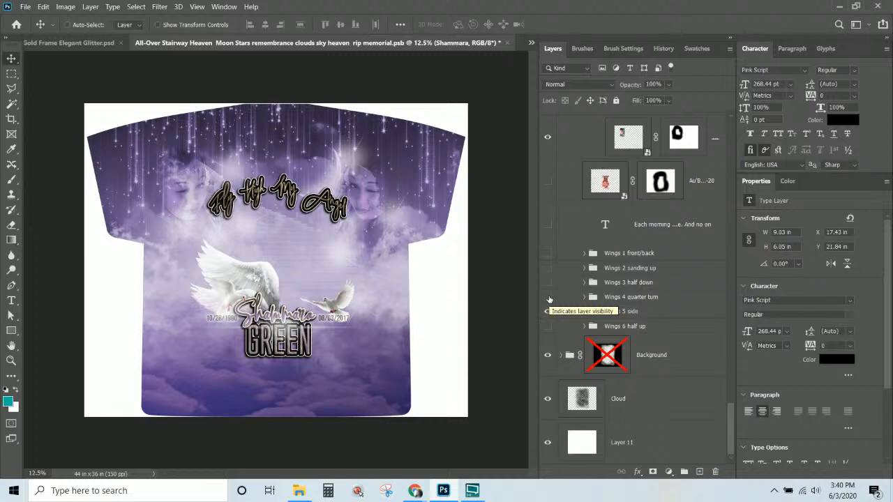
# Select the Wings 5 side and Wings 4 quarter turn groups together.
pyautogui.click(618, 312)
pyautogui.keyDown('shift'); pyautogui.click(618, 297); pyautogui.keyUp('shift')
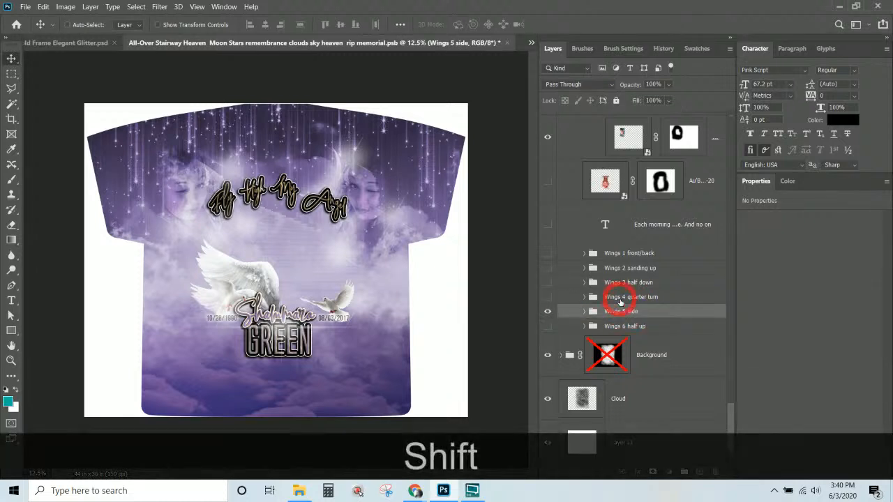
pyautogui.moveTo(253, 279)
pyautogui.mouseDown()
pyautogui.moveTo(229, 242)
pyautogui.moveTo(251, 277)
pyautogui.mouseUp()
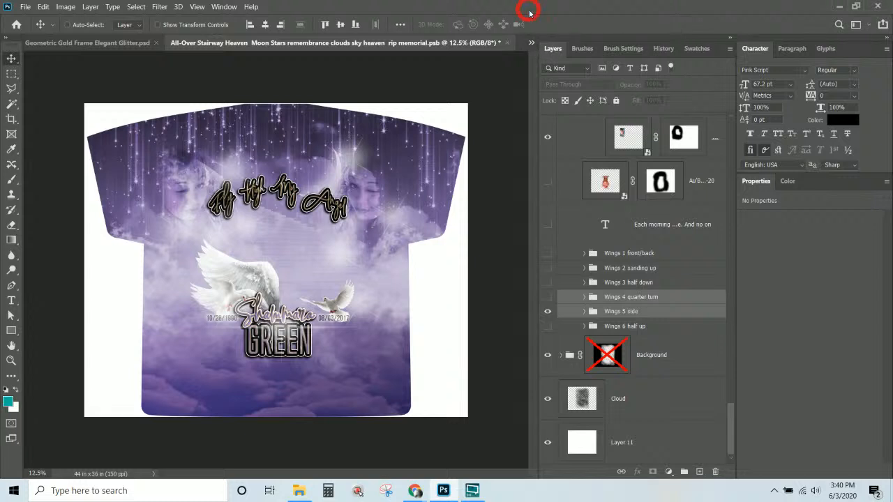
# Close the Watercolor Flowers Feathers Geometric Gold Frame Elegant Glitter.psd document without saving its changes.
pyautogui.click(45, 43)
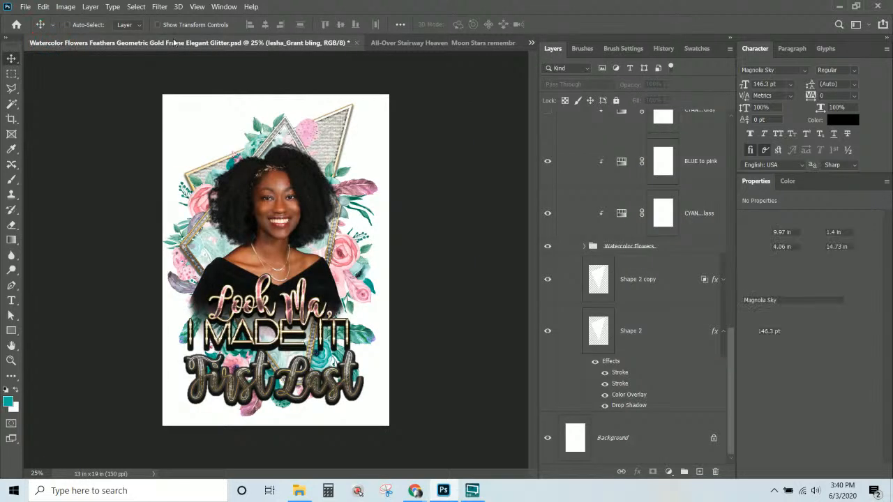
pyautogui.click(355, 43)
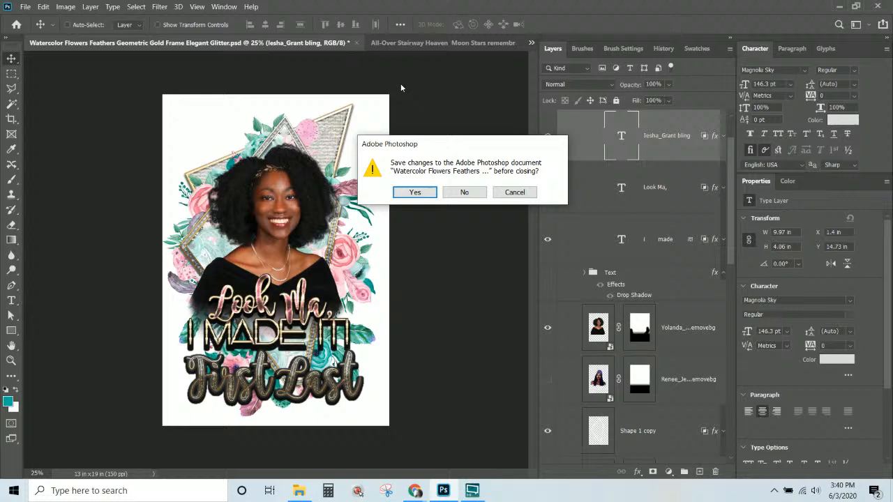
pyautogui.click(454, 196)
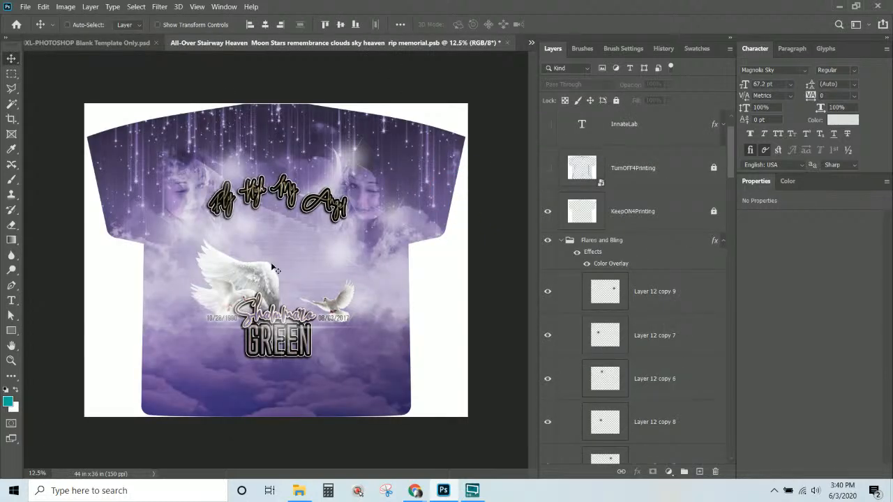
# Copy the two selected wing groups into the Vapor Jerzees shirt template, converting their colors to preserve appearance.
pyautogui.moveTo(274, 270); pyautogui.dragTo(343, 211)
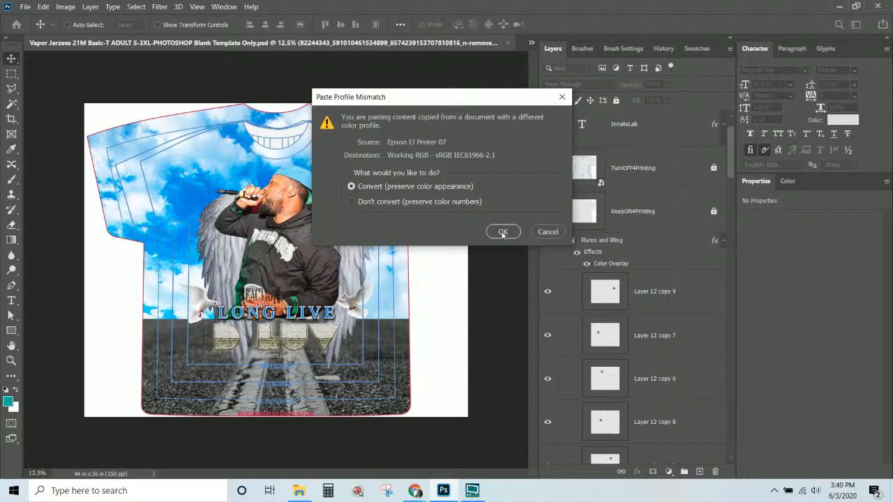
pyautogui.click(503, 232)
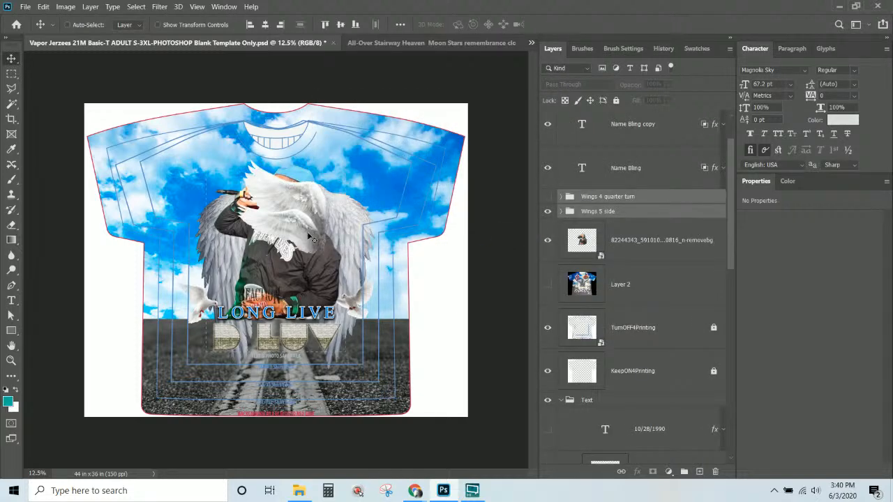
# Show the Wings 4 quarter turn group and move both new wing groups beneath the cut-out photo layer.
pyautogui.click(618, 211)
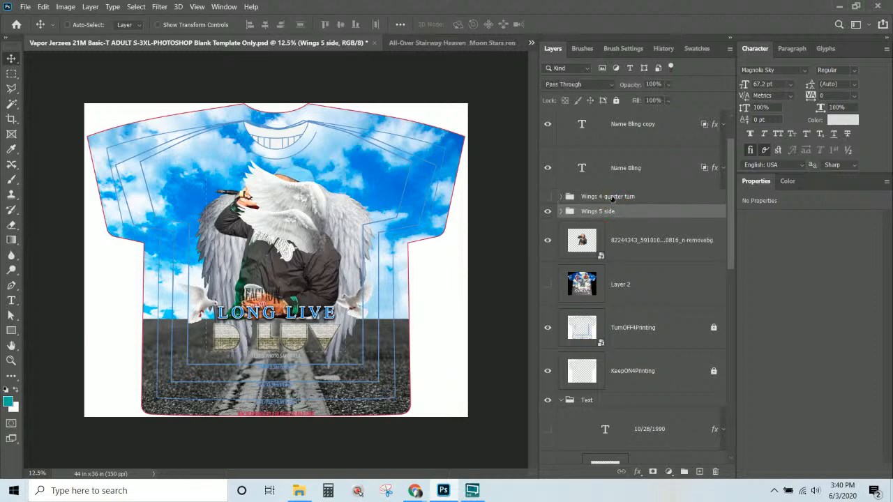
pyautogui.click(586, 196)
pyautogui.click(548, 197)
pyautogui.click(549, 198)
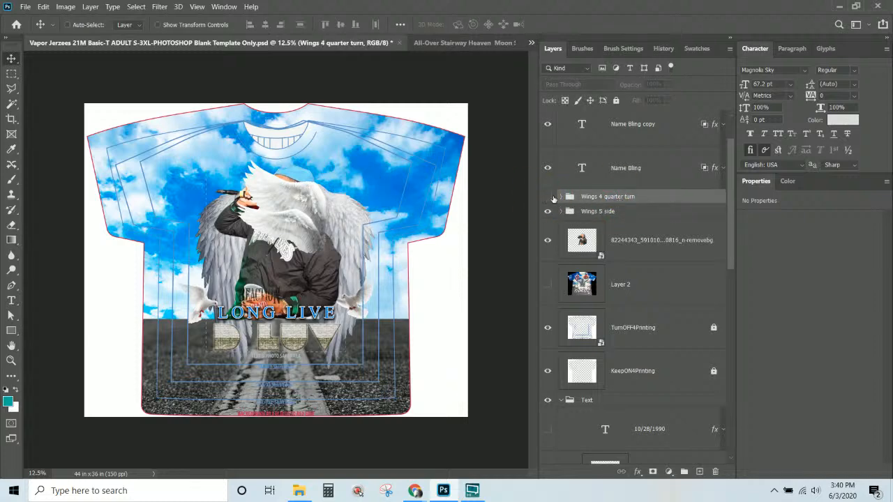
pyautogui.click(549, 197)
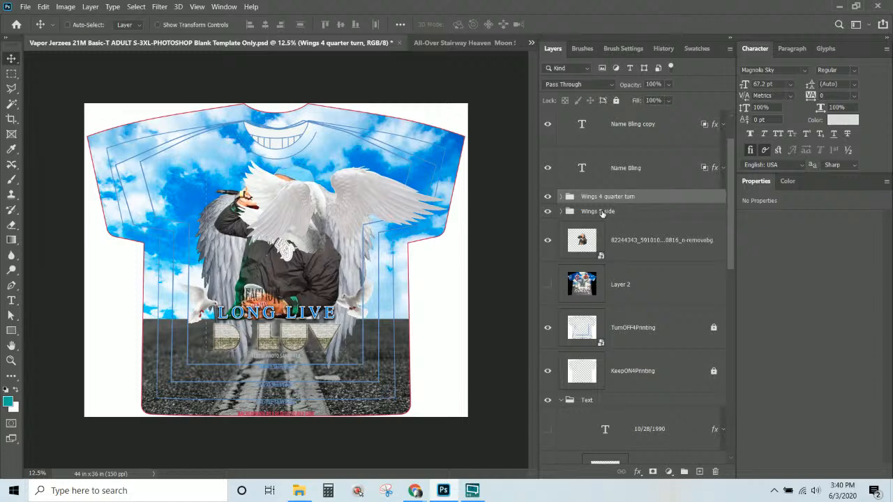
pyautogui.keyDown('ctrl'); pyautogui.click(603, 209); pyautogui.keyUp('ctrl')
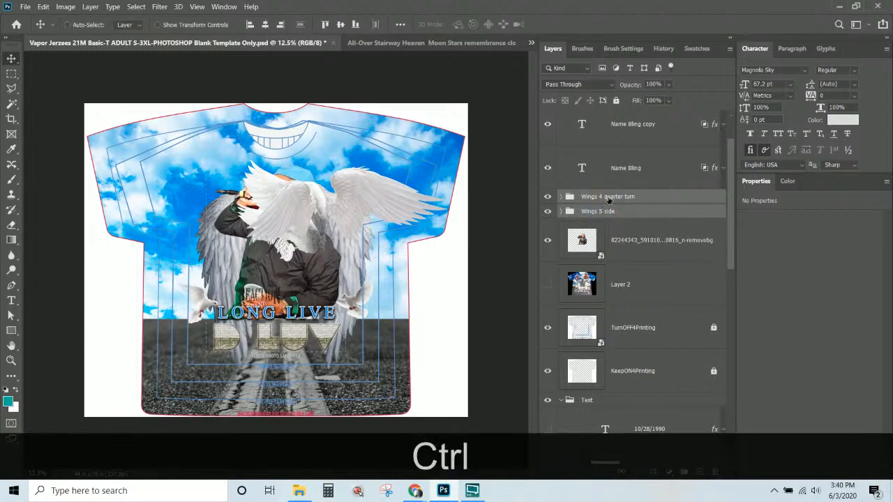
pyautogui.moveTo(605, 209); pyautogui.dragTo(616, 256)
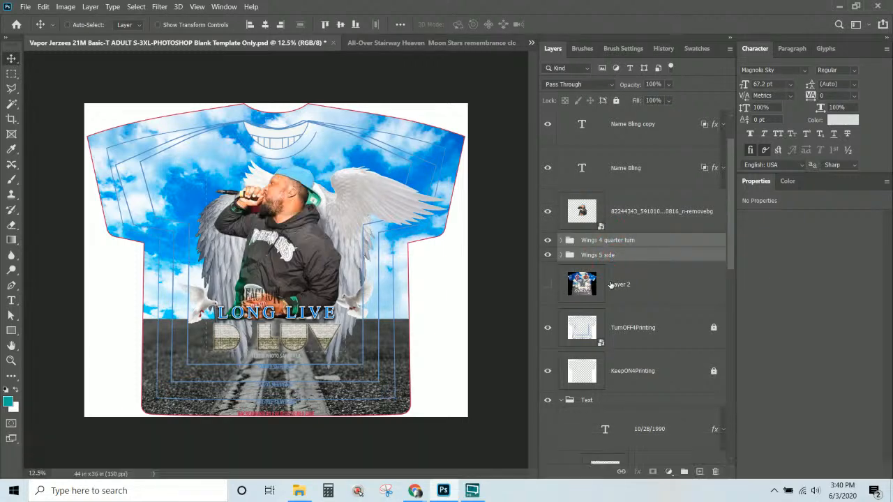
# Hide the template's original front wings layer and the Wings 1 front/back group.
pyautogui.scroll(-4, 608, 299)
pyautogui.scroll(-1, 608, 298)
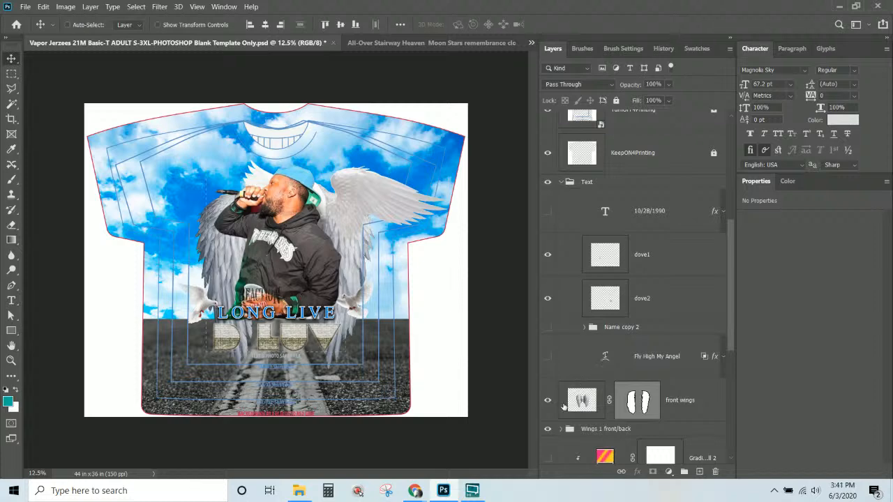
pyautogui.scroll(-1, 579, 407)
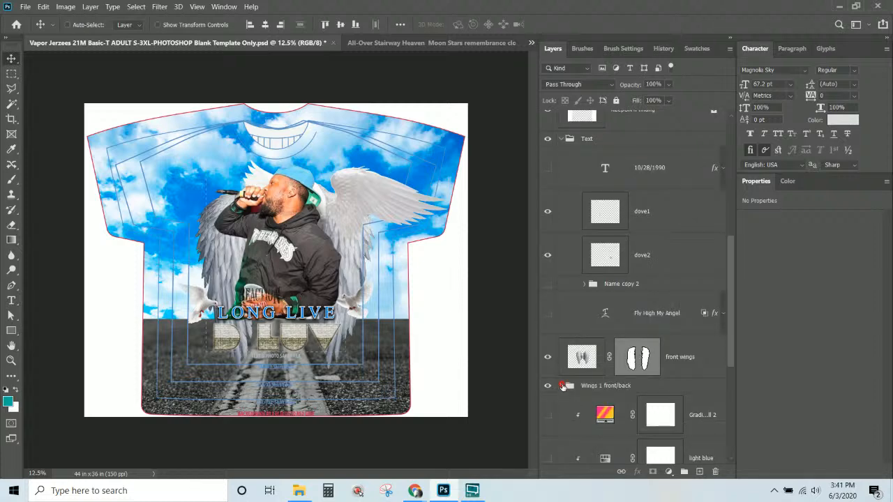
pyautogui.click(562, 385)
pyautogui.scroll(-2, 594, 397)
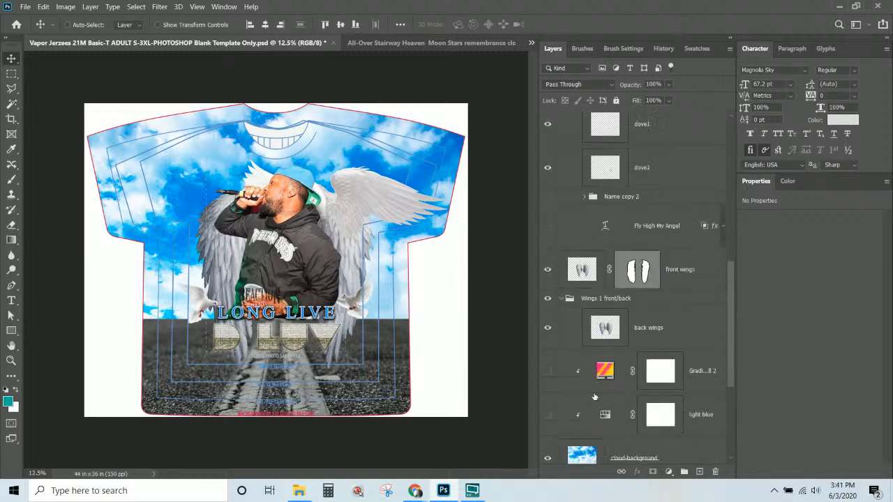
pyautogui.click(564, 299)
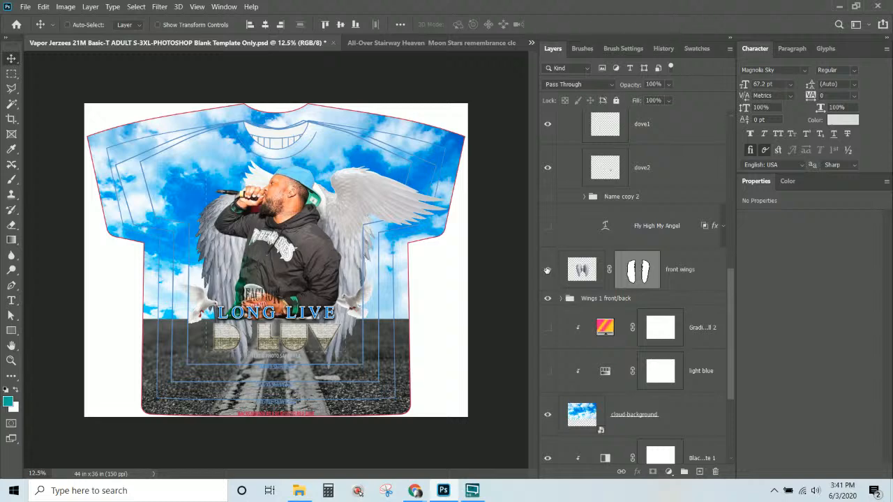
pyautogui.click(547, 270)
pyautogui.click(548, 298)
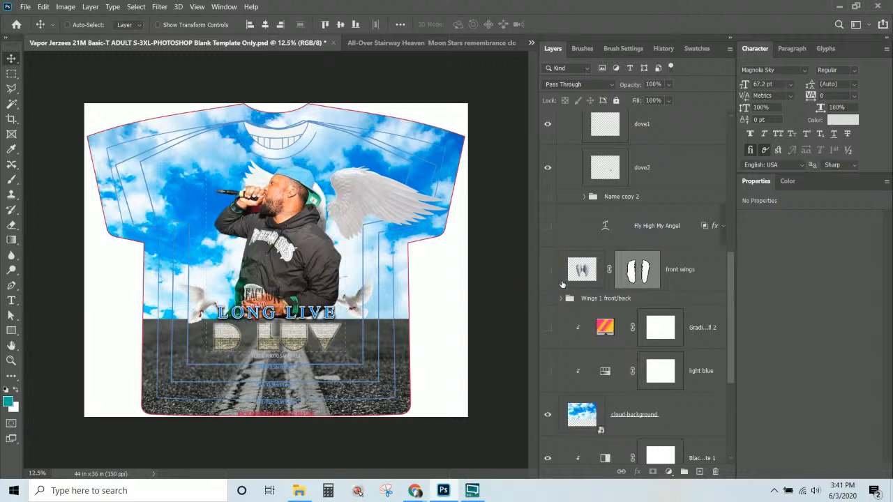
# Hide the Wings 4 quarter turn group and reposition the Wings 5 side group behind the man's back.
pyautogui.scroll(10, 562, 285)
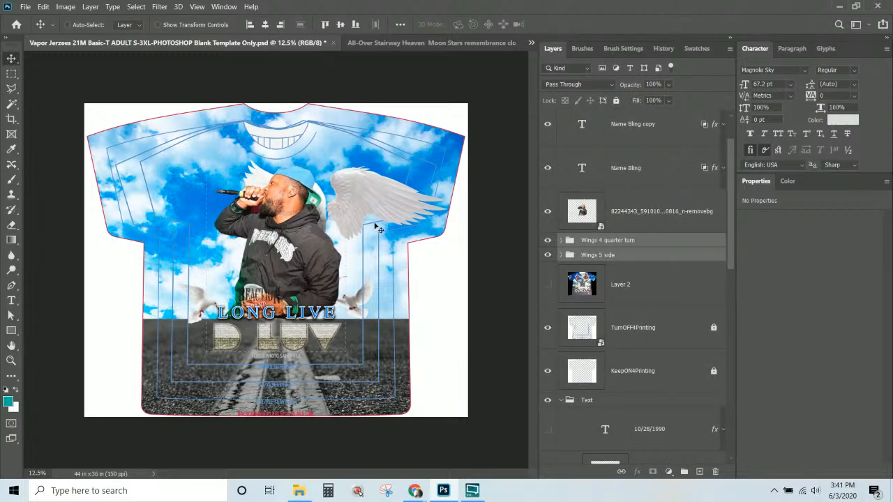
pyautogui.moveTo(375, 228); pyautogui.dragTo(343, 244)
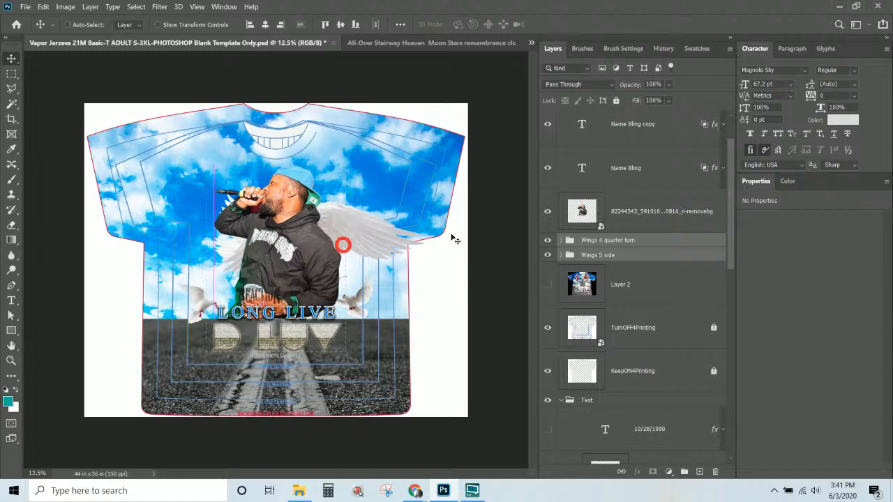
pyautogui.click(548, 240)
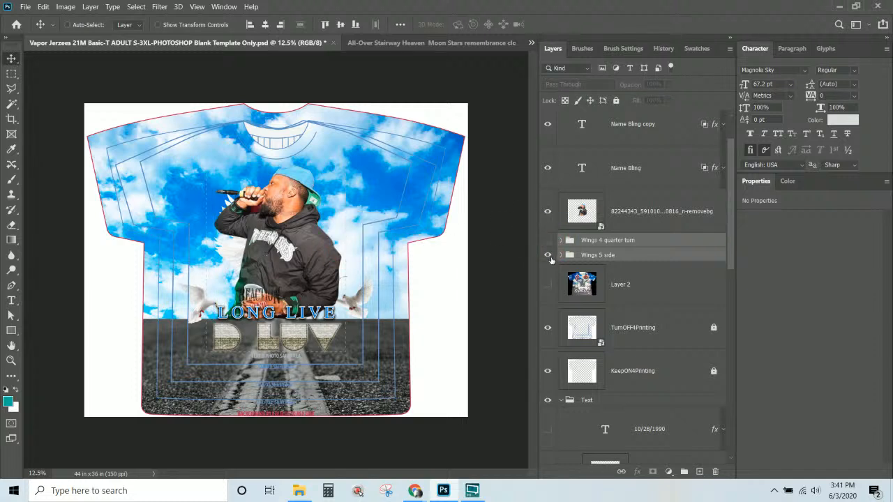
pyautogui.click(618, 256)
pyautogui.moveTo(379, 260); pyautogui.dragTo(349, 230)
pyautogui.click(618, 257)
# Flip the Wings 5 side group horizontally with Free Transform and shift it lower behind the man's back.
pyautogui.press('ctrl')
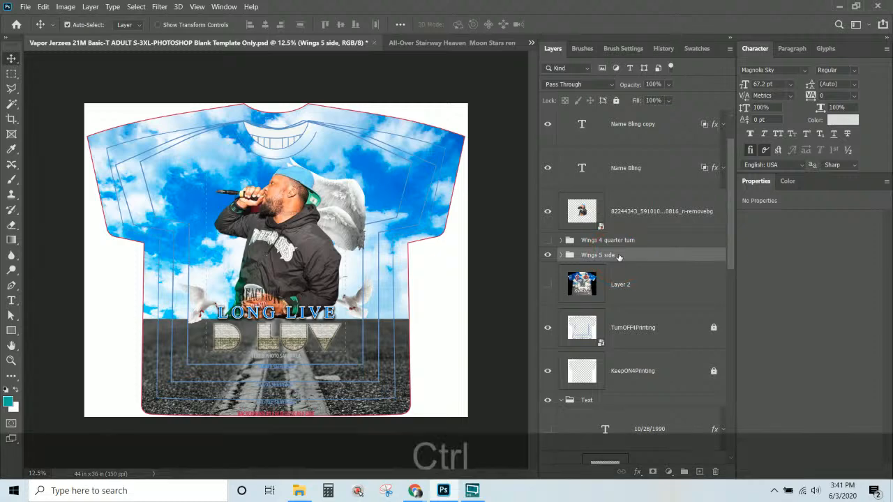
pyautogui.hotkey('ctrl', 't')
pyautogui.rightClick(345, 210)
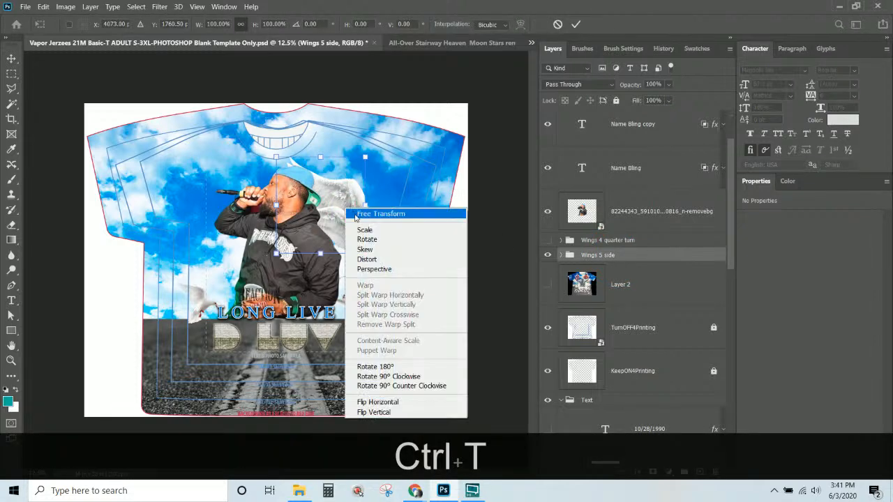
pyautogui.click(378, 402)
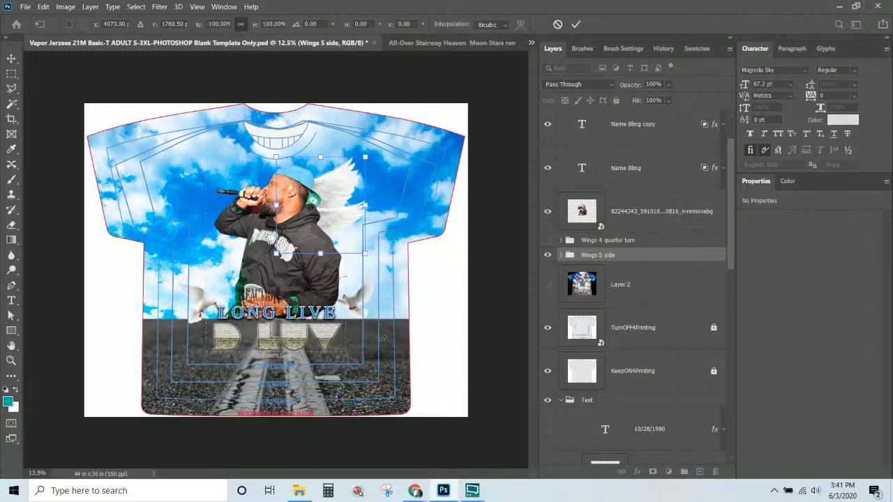
pyautogui.moveTo(340, 220); pyautogui.dragTo(357, 263)
# Enlarge the flipped wings to about 173% wide and 159% high, rotate them about 16° counter-clockwise, and fit them against the man's back.
pyautogui.hotkey('ctrl', 't')
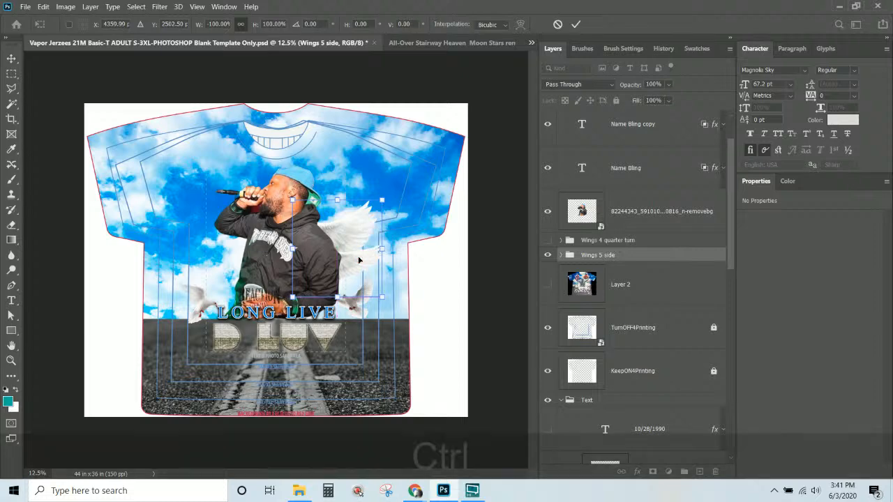
pyautogui.moveTo(382, 201); pyautogui.dragTo(459, 131)
pyautogui.moveTo(382, 235); pyautogui.dragTo(369, 240)
pyautogui.moveTo(467, 320); pyautogui.dragTo(474, 278)
pyautogui.moveTo(343, 261); pyautogui.dragTo(339, 249)
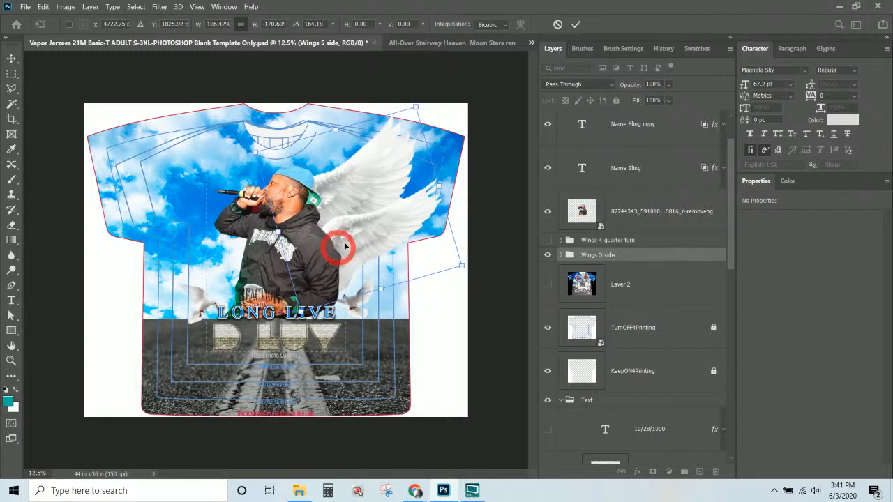
pyautogui.moveTo(416, 106); pyautogui.dragTo(401, 112)
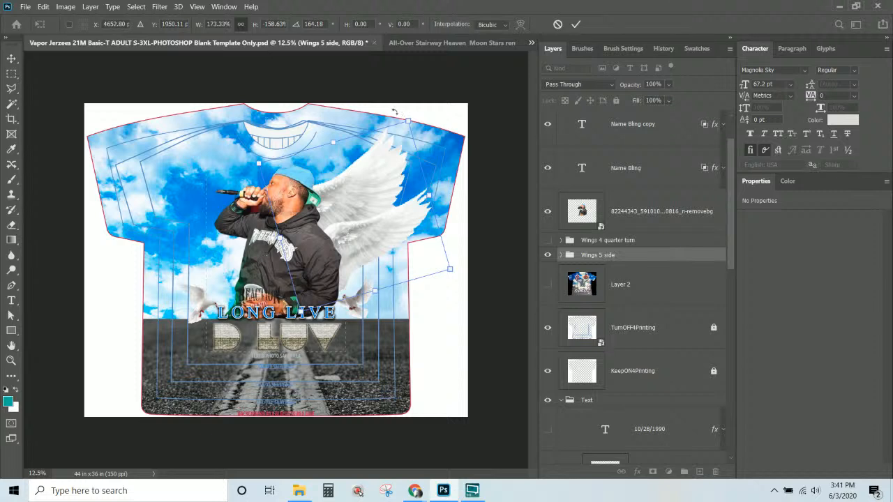
pyautogui.press('Return')
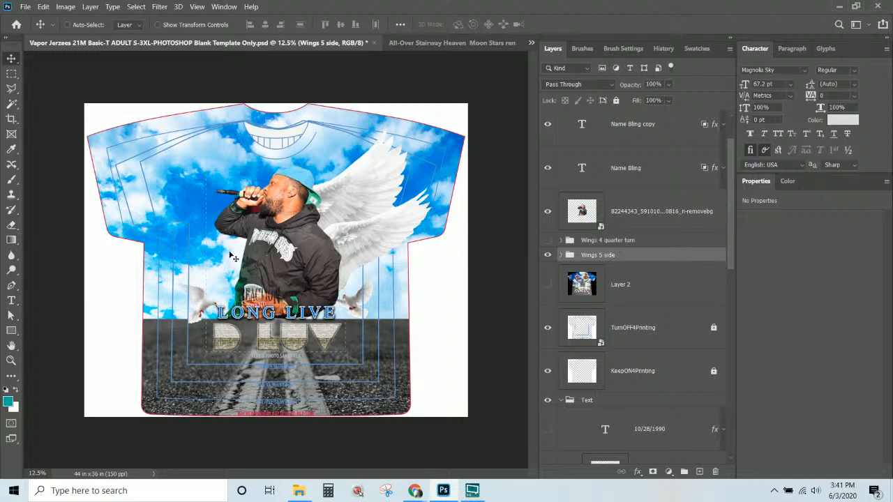
# Delete the hidden Wings 4 quarter turn group and merge the Wings 5 side group into a single layer.
pyautogui.click(586, 242)
pyautogui.press('Delete')
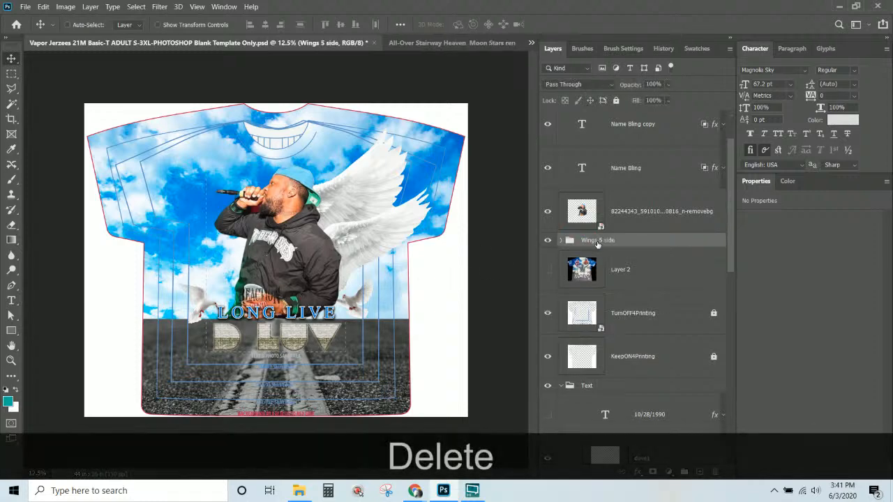
pyautogui.rightClick(598, 242)
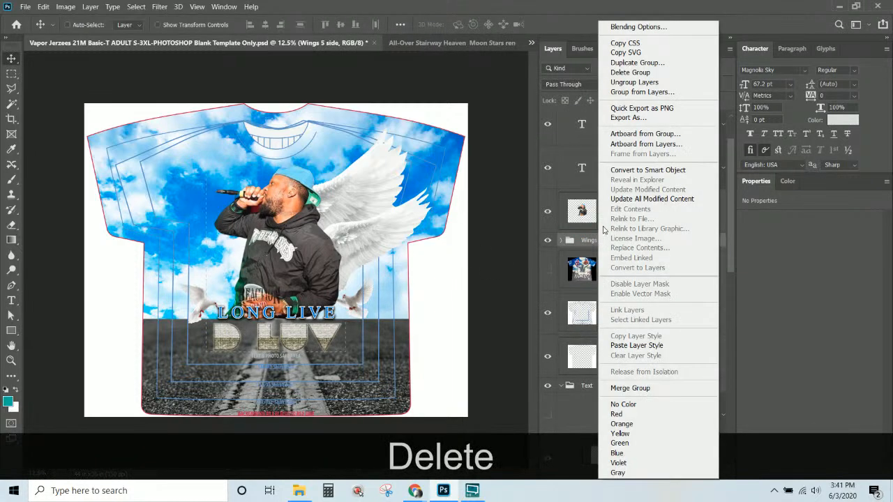
pyautogui.click(640, 389)
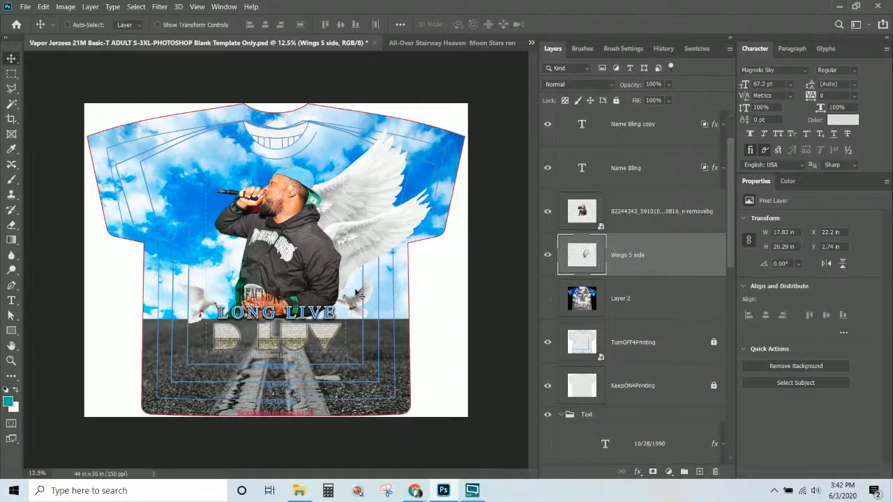
# Put the hidden front wings layer and the Wings 1 front/back group together in a new group.
pyautogui.scroll(-3, 631, 263)
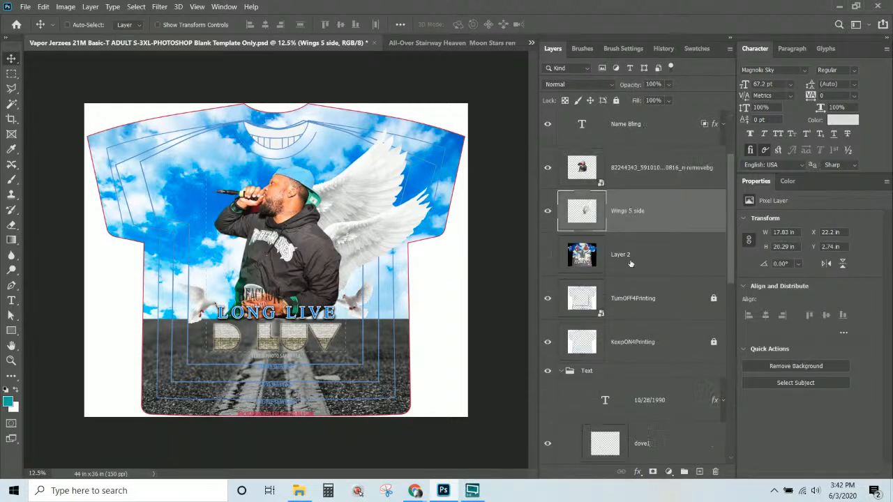
pyautogui.scroll(-2, 631, 263)
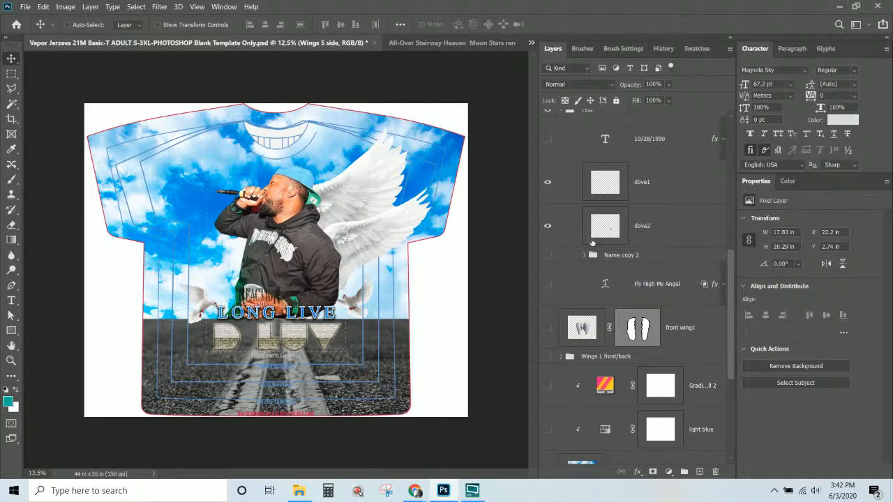
pyautogui.click(687, 327)
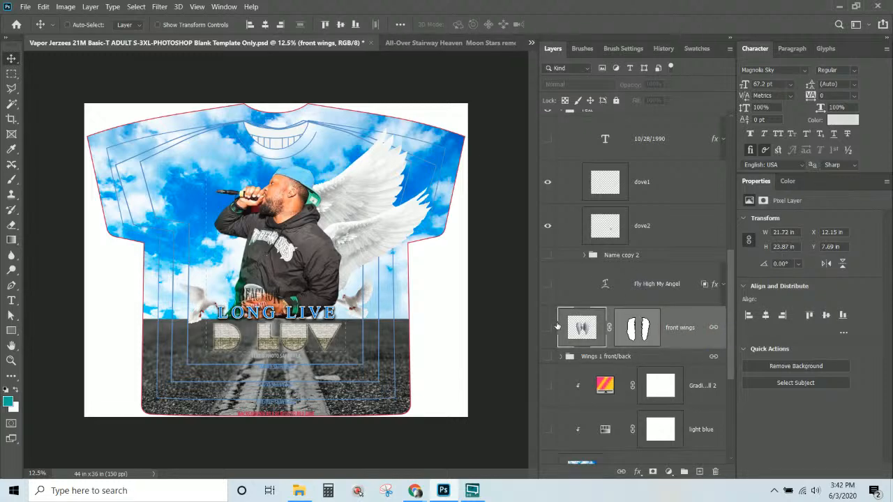
pyautogui.click(560, 358)
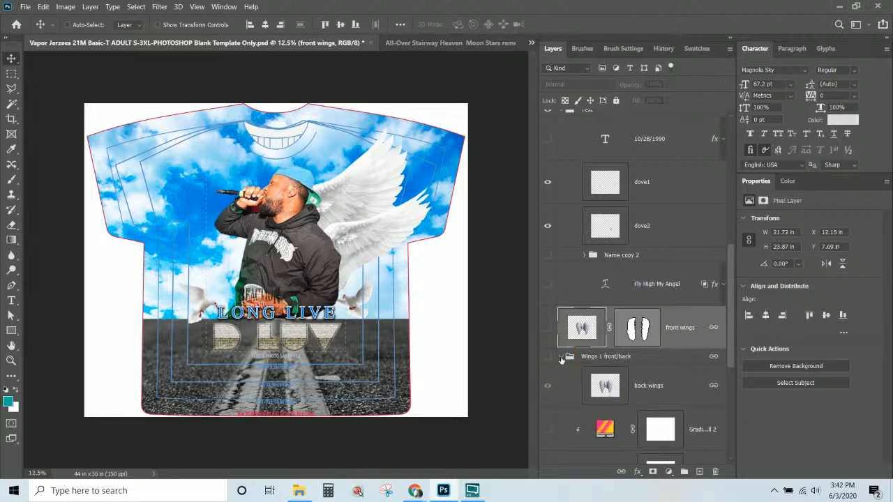
pyautogui.click(561, 358)
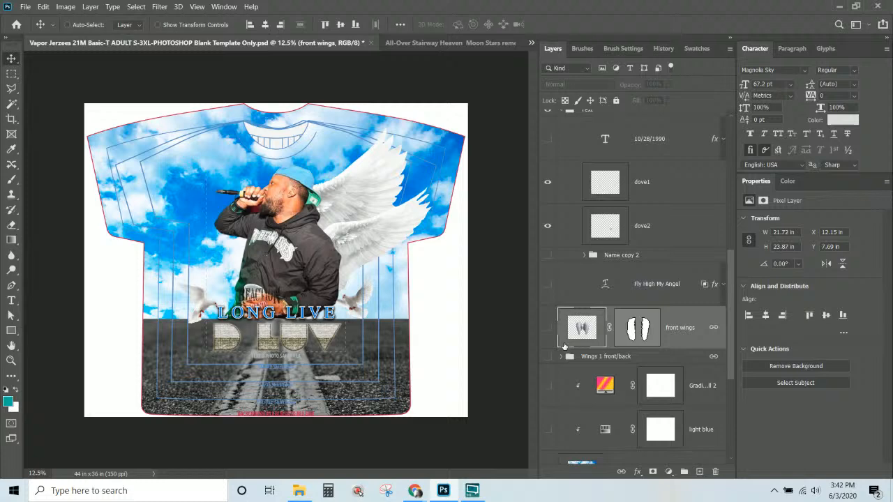
pyautogui.click(640, 356)
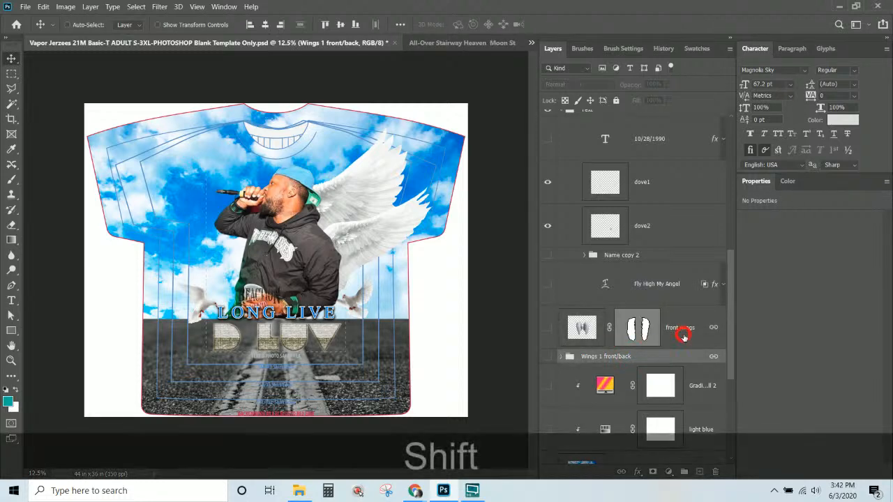
pyautogui.keyDown('shift'); pyautogui.click(685, 337); pyautogui.keyUp('shift')
pyautogui.hotkey('ctrl', 'shift', 'g')
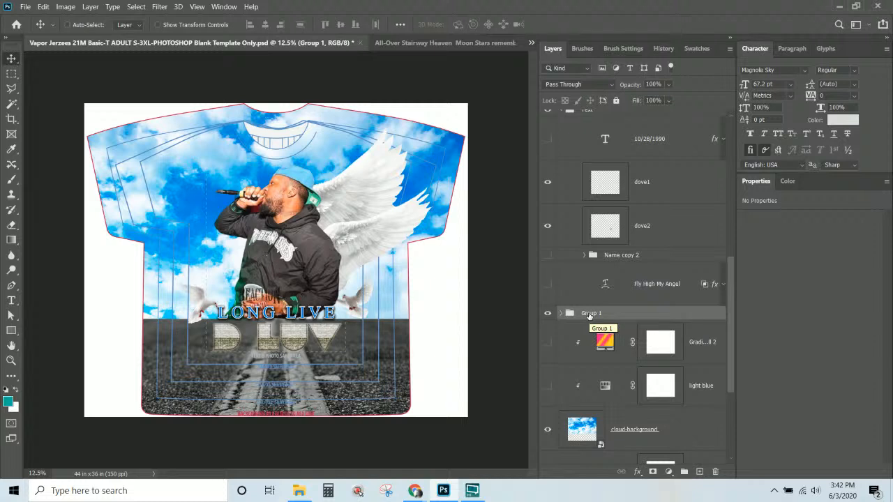
# Rename the new wing group as Wings 1.
pyautogui.doubleClick(589, 314)
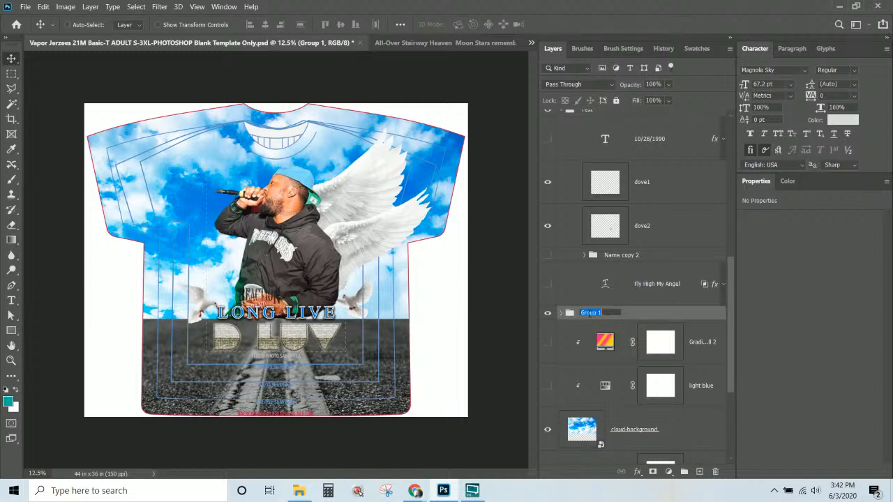
pyautogui.write('Wings ')
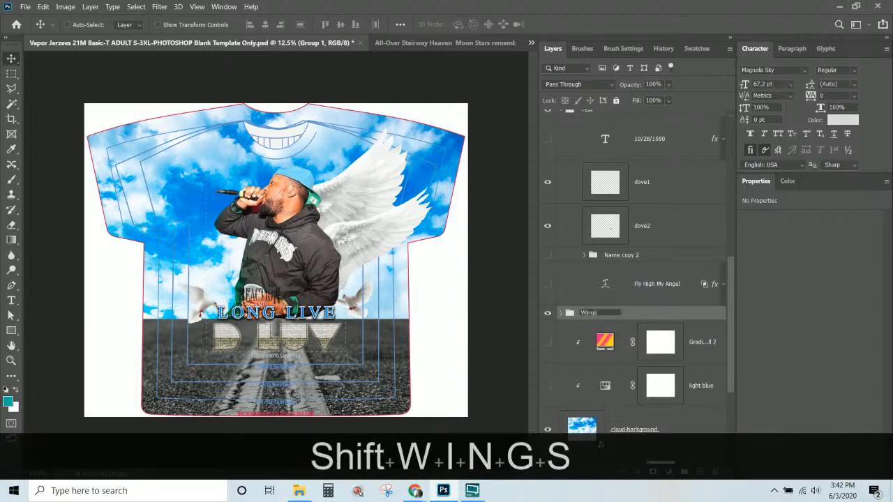
pyautogui.write('1')
pyautogui.press('Return')
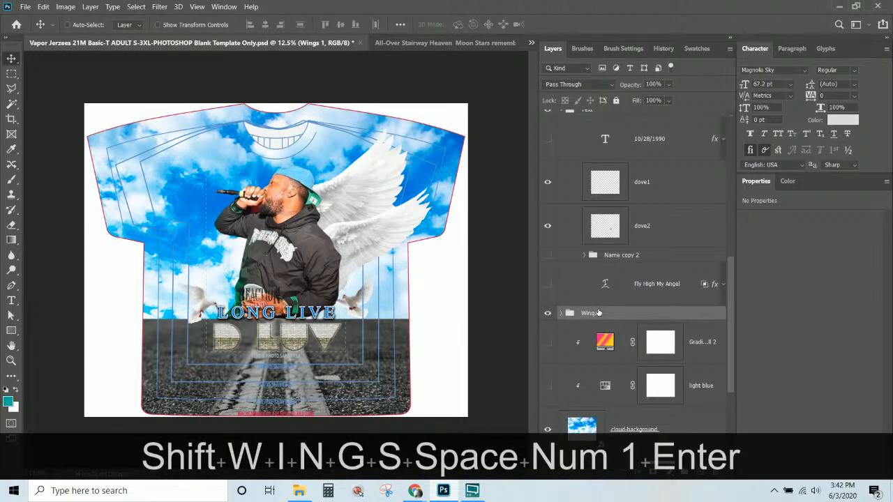
# Move the Wings 1 group directly below the Wings 5 side layer.
pyautogui.moveTo(598, 313); pyautogui.dragTo(624, 236)
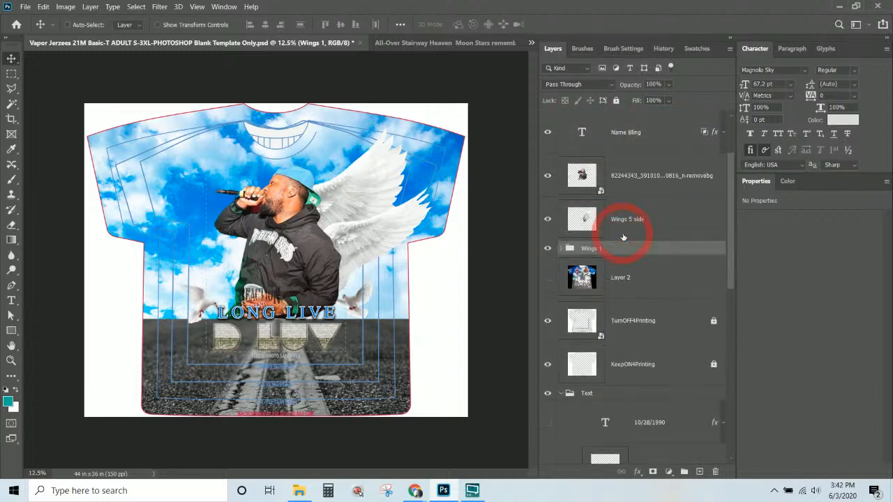
pyautogui.rightClick(631, 252)
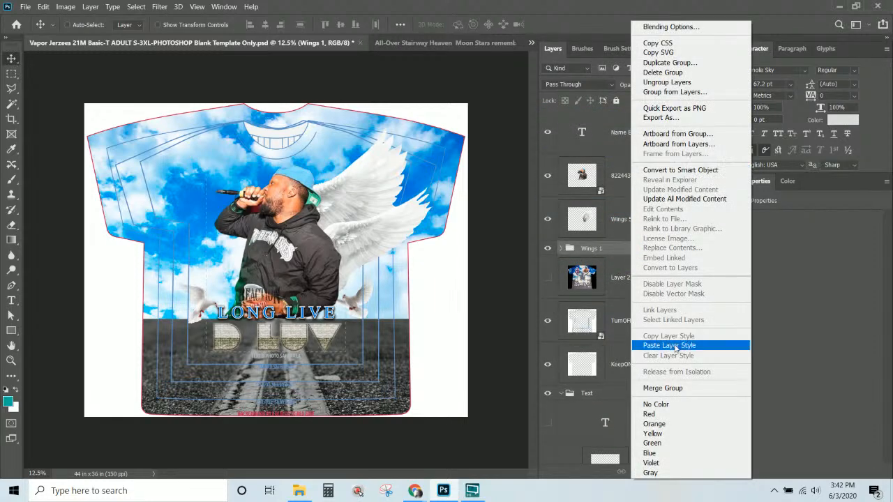
pyautogui.click(665, 388)
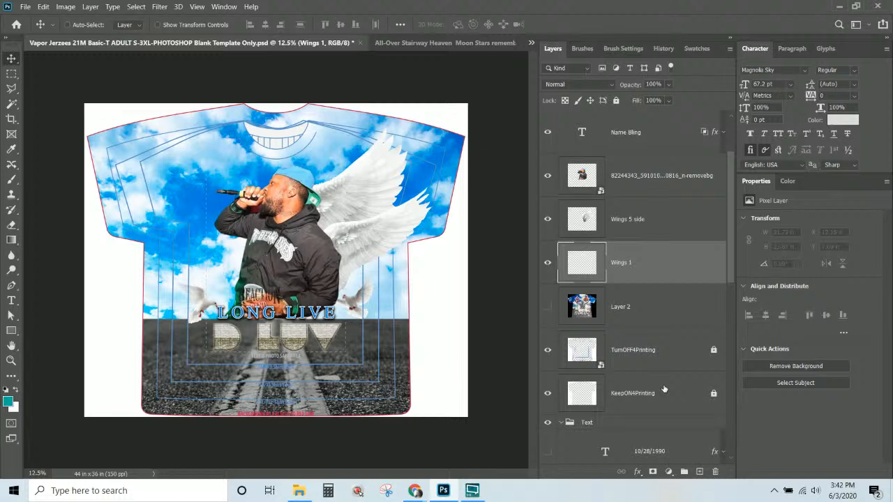
pyautogui.hotkey('ctrl', 'z')
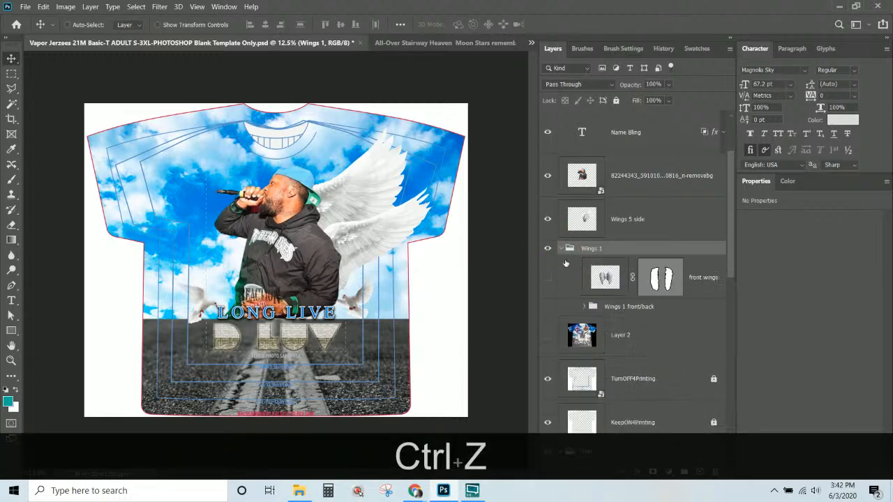
# Show the front wings inside the Wings 1 group, merge the group into a single layer, and hide that layer.
pyautogui.click(550, 280)
pyautogui.click(563, 249)
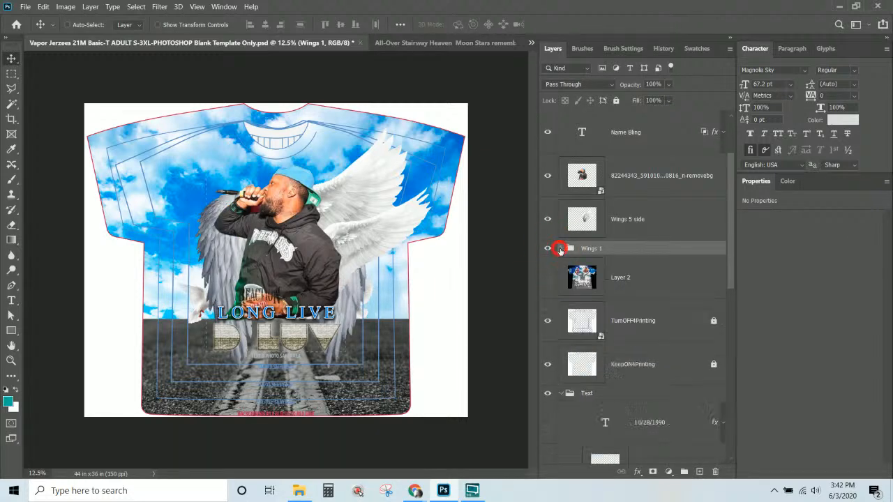
pyautogui.rightClick(600, 254)
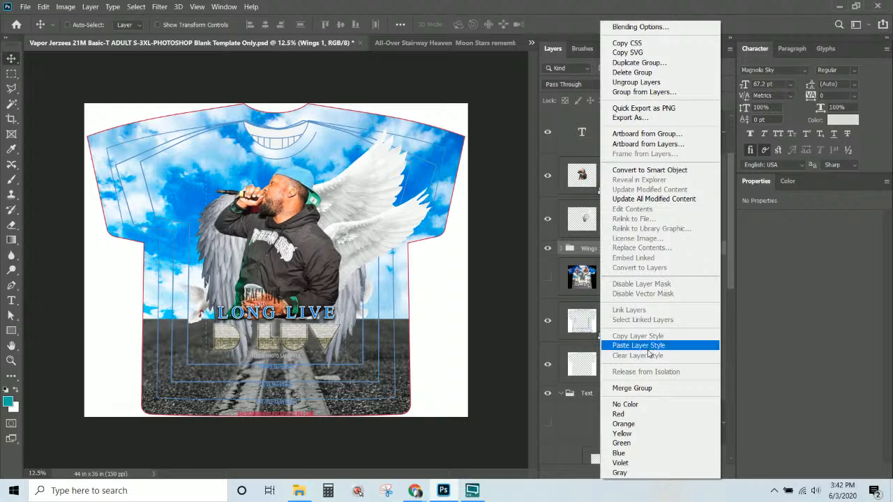
pyautogui.click(652, 388)
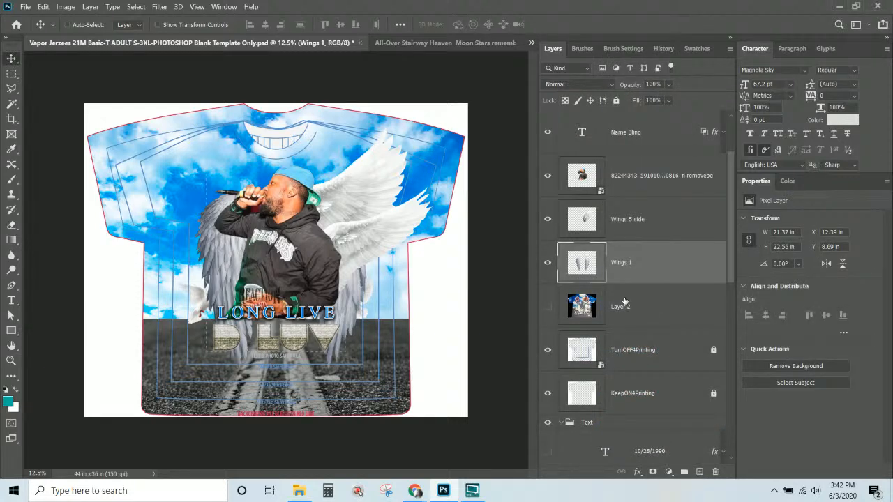
pyautogui.click(548, 263)
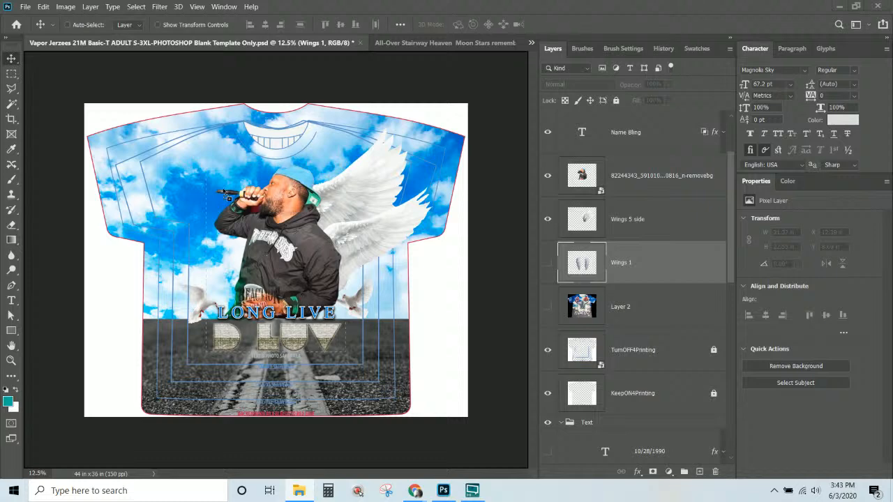
# Place the nightclub photo of the couple below the Wings 5 side layer and position it beside the man, over the shirt's upper-left area.
pyautogui.hotkey('ctrl', 't')
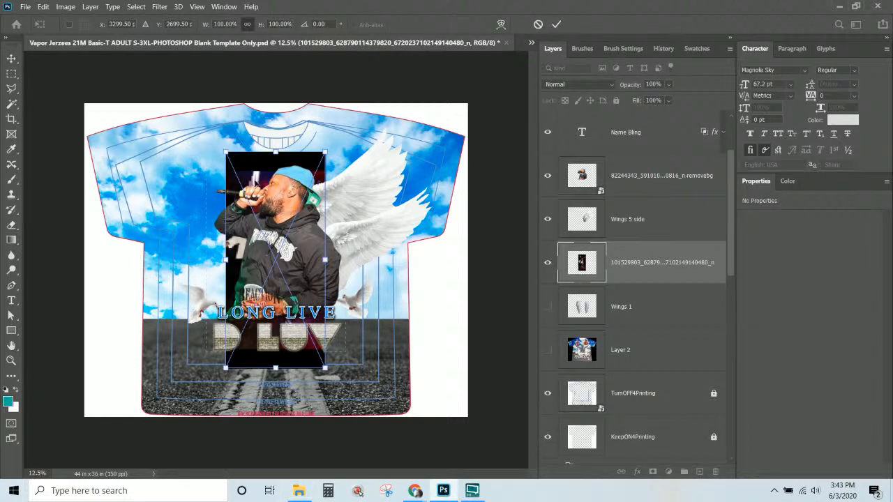
pyautogui.moveTo(254, 178); pyautogui.dragTo(176, 137)
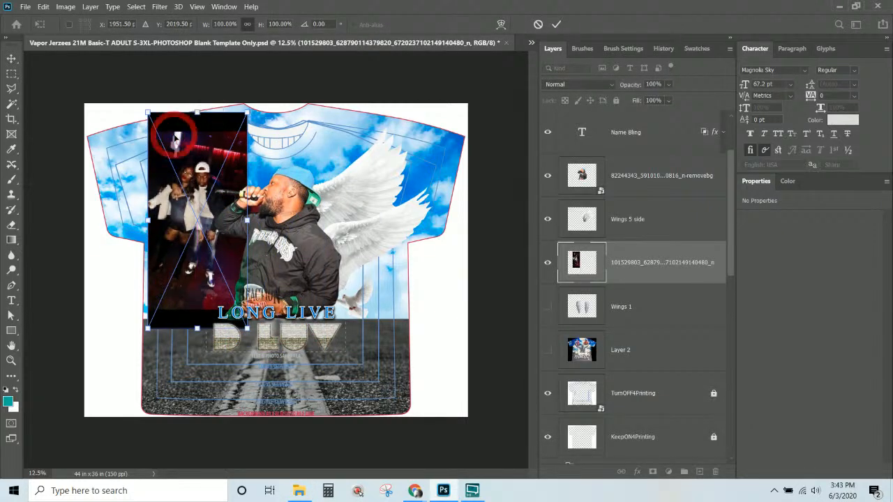
pyautogui.press('Return')
pyautogui.press('ctrl+KP_Add')
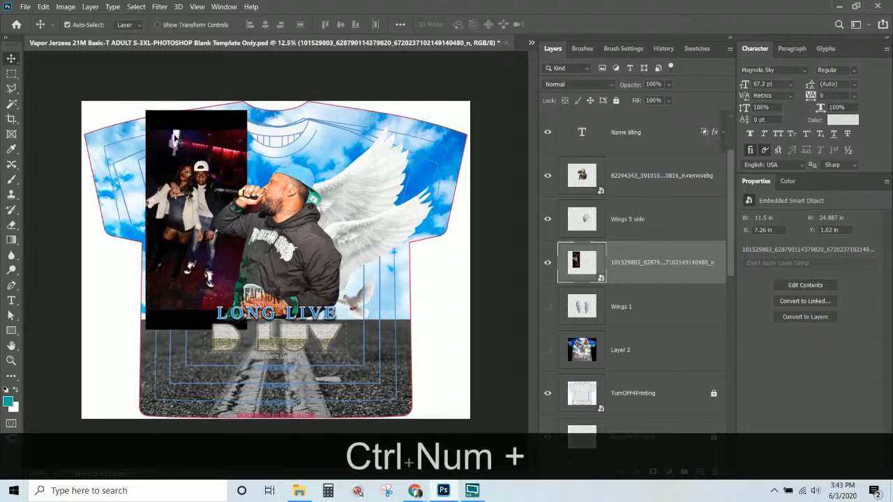
pyautogui.press('ctrl+KP_Add')
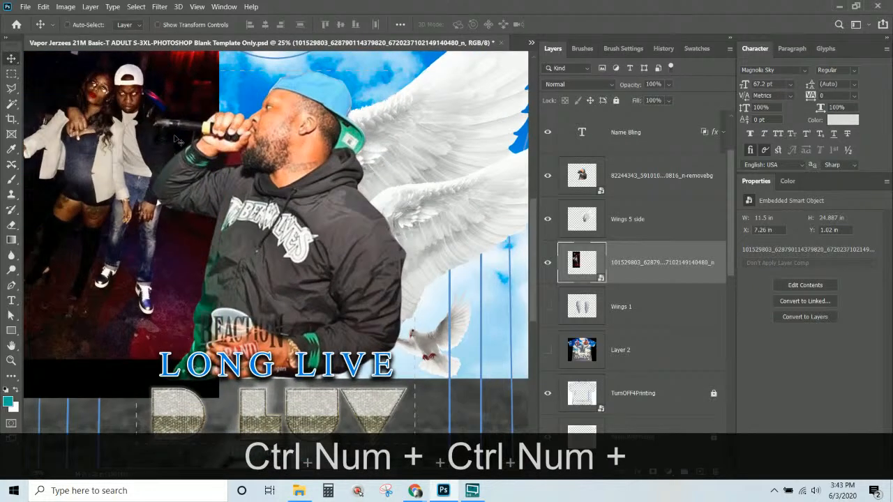
pyautogui.press('ctrl+KP_Subtract')
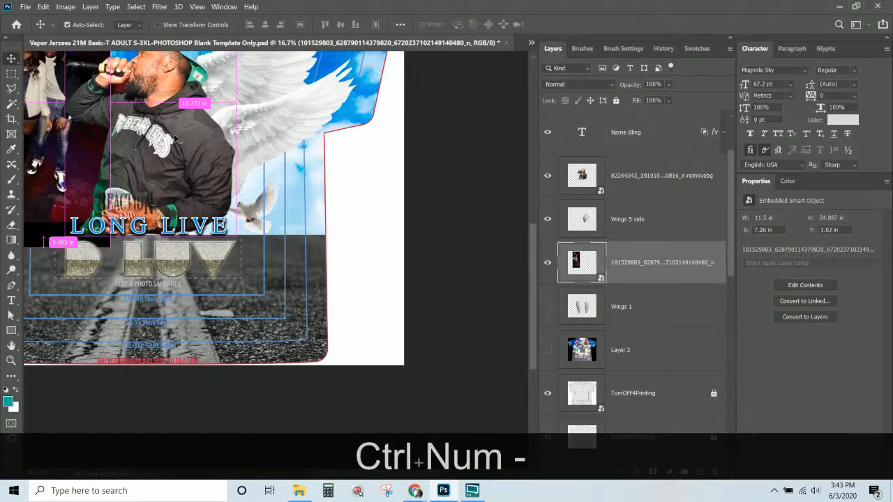
pyautogui.moveTo(175, 146); pyautogui.dragTo(342, 209)
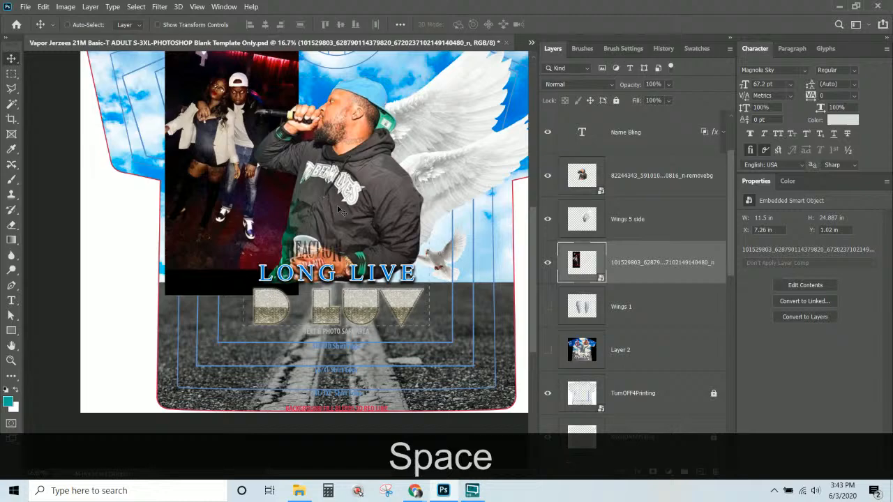
# Switch to remove.bg, try to remove the background from another uploaded photo, and return to Photoshop.
pyautogui.moveTo(415, 490)
pyautogui.click(443, 456)
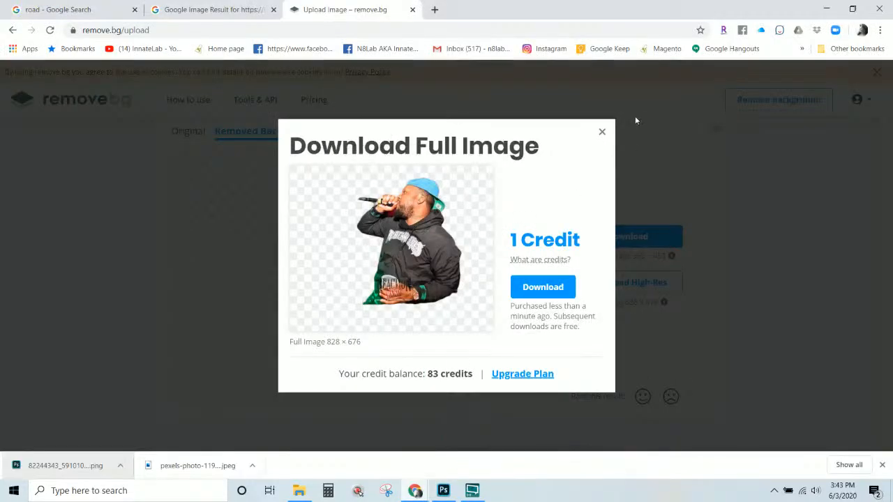
pyautogui.click(602, 132)
pyautogui.scroll(3, 383, 239)
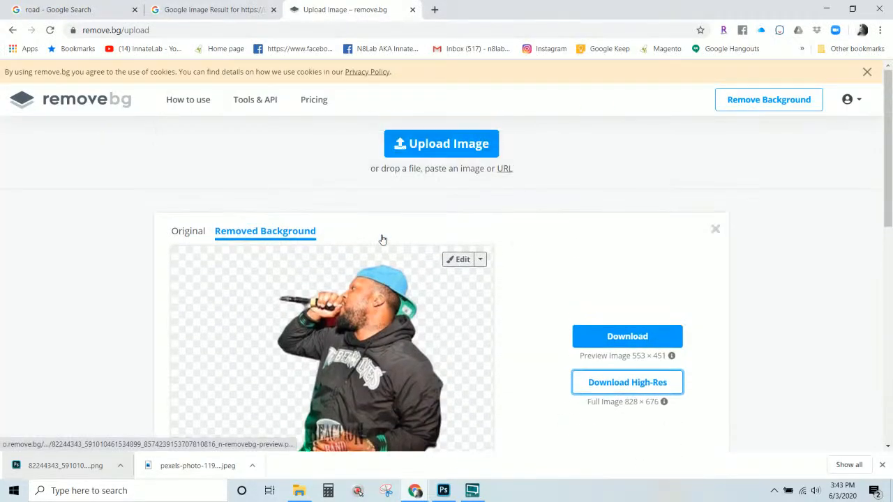
pyautogui.moveTo(197, 465); pyautogui.dragTo(395, 219)
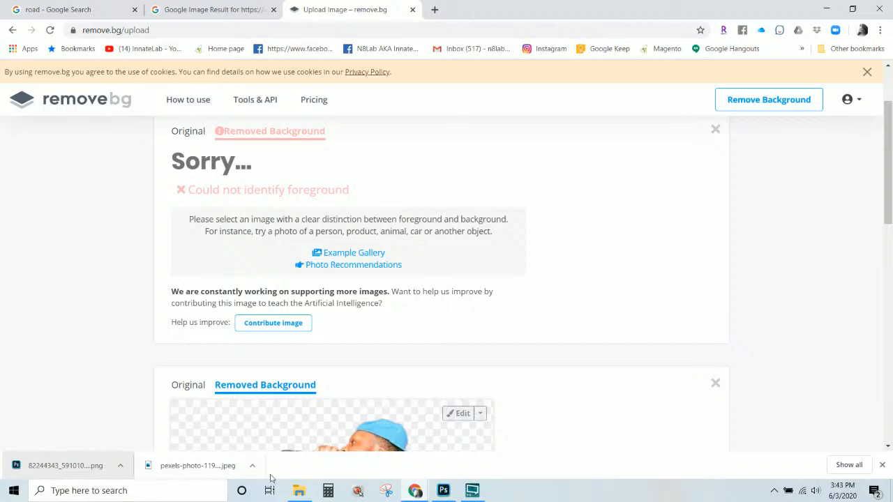
pyautogui.click(414, 493)
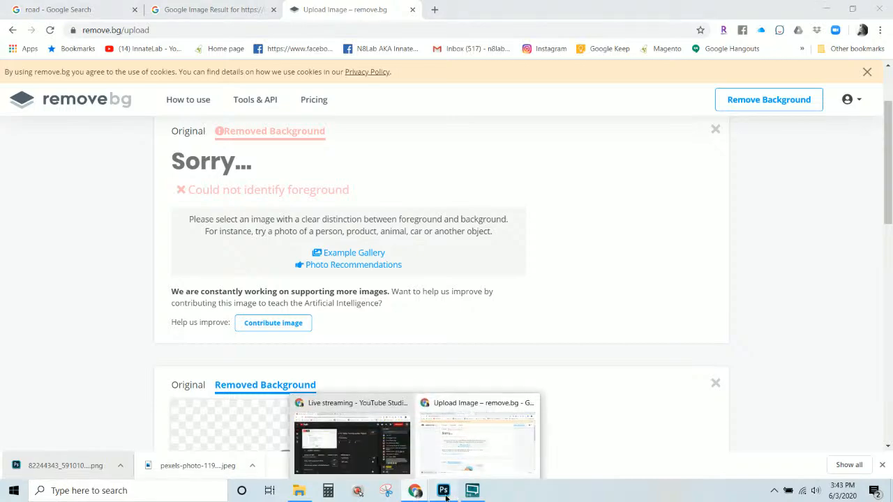
pyautogui.click(443, 491)
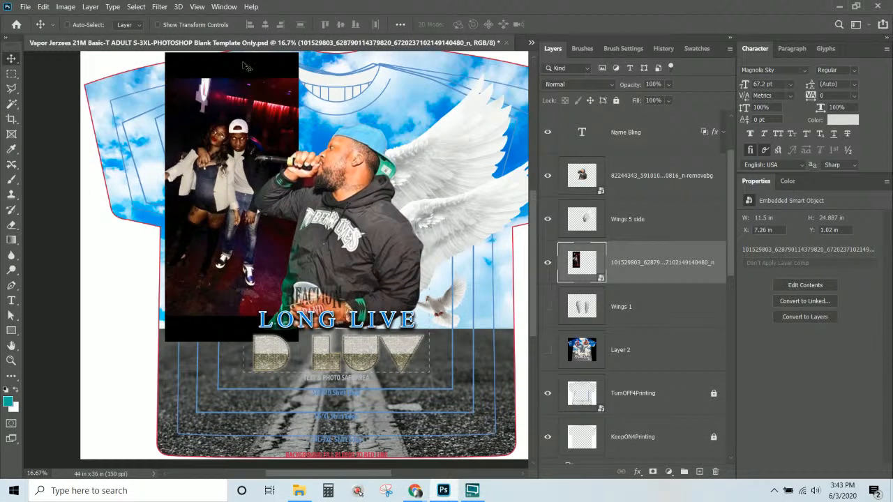
# Add a layer mask to the nightclub photo of the couple.
pyautogui.click(626, 275)
pyautogui.scroll(1, 628, 282)
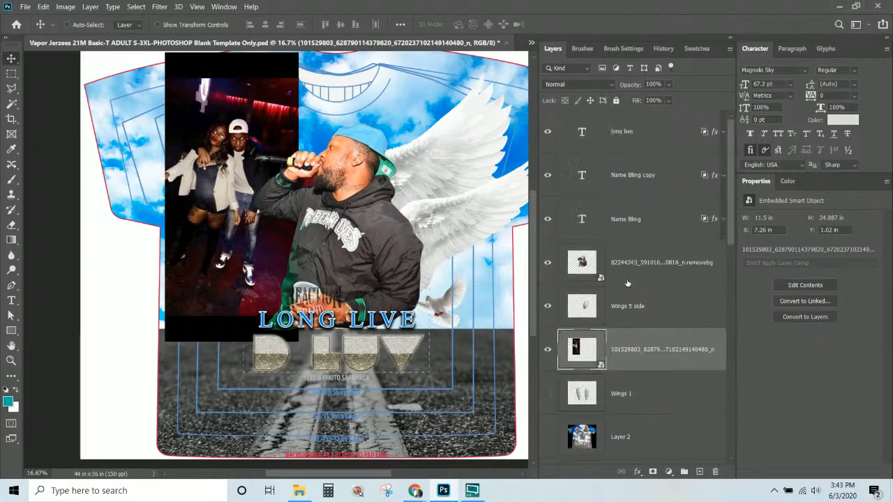
pyautogui.scroll(2, 249, 180)
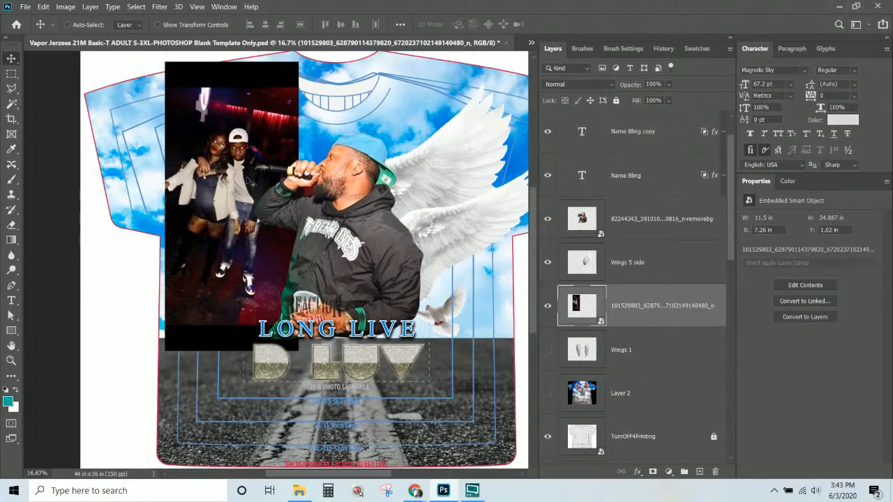
pyautogui.scroll(2, 249, 180)
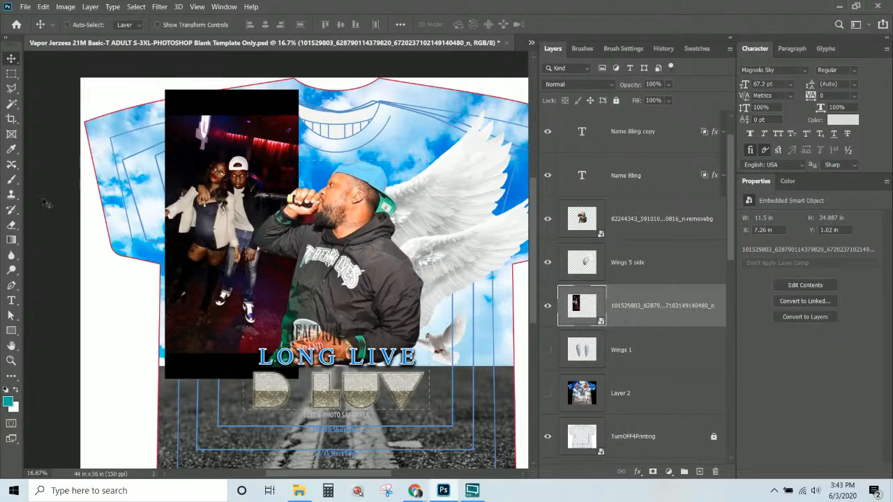
pyautogui.click(653, 472)
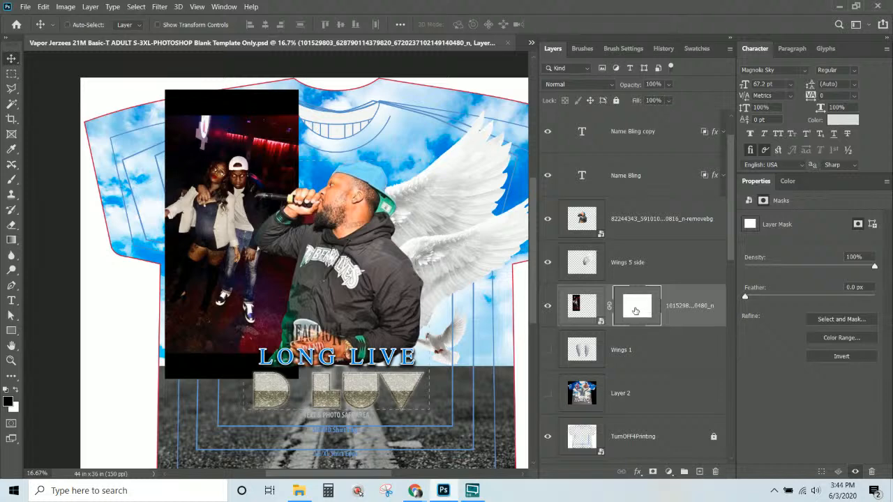
# Paint out the couple photo's outer edges on its mask with a soft black brush at 480 px.
pyautogui.click(13, 181)
pyautogui.rightClick(180, 134)
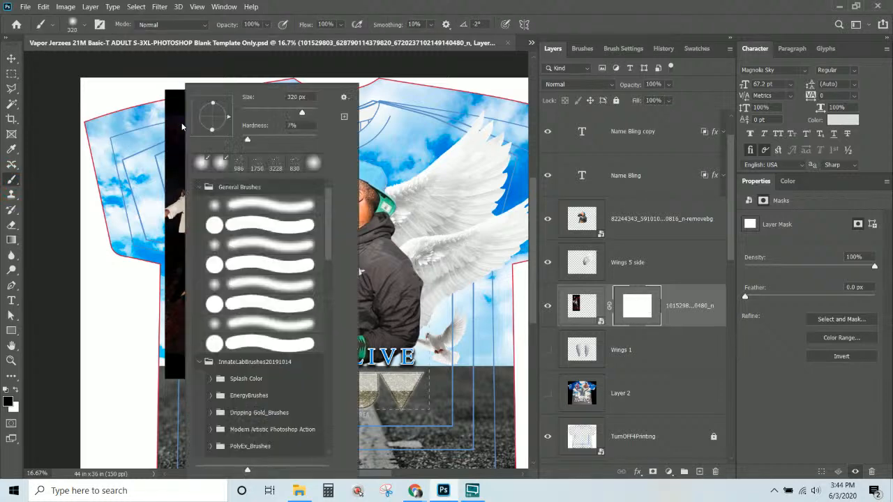
pyautogui.moveTo(290, 112); pyautogui.dragTo(310, 113)
pyautogui.press('Return')
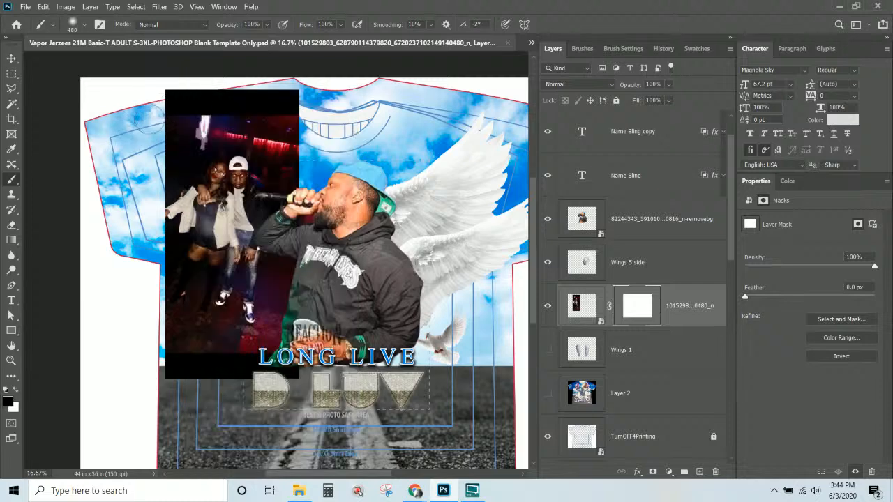
pyautogui.moveTo(236, 89)
pyautogui.mouseDown()
pyautogui.moveTo(133, 152)
pyautogui.moveTo(236, 87)
pyautogui.moveTo(315, 89)
pyautogui.moveTo(256, 116)
pyautogui.moveTo(194, 105)
pyautogui.moveTo(149, 132)
pyautogui.moveTo(211, 122)
pyautogui.moveTo(195, 122)
pyautogui.moveTo(134, 174)
pyautogui.mouseUp()
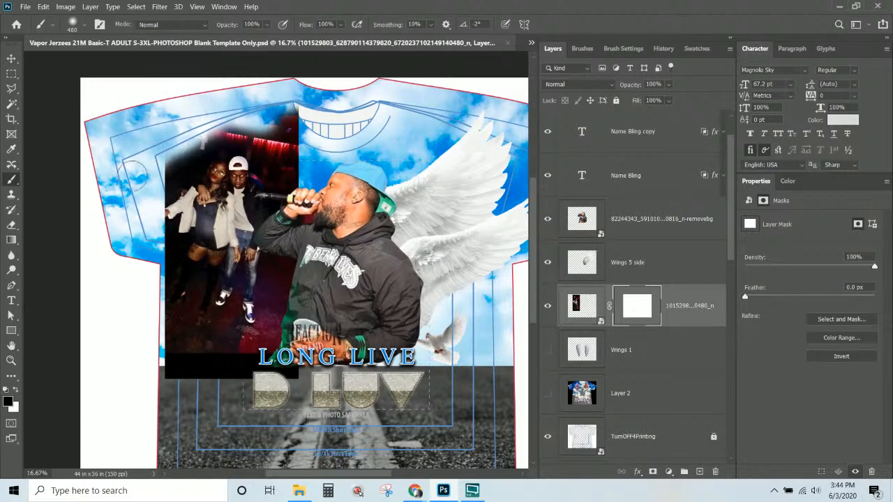
pyautogui.moveTo(125, 328)
pyautogui.mouseDown()
pyautogui.moveTo(202, 383)
pyautogui.moveTo(197, 376)
pyautogui.moveTo(279, 345)
pyautogui.mouseUp()
pyautogui.moveTo(320, 296)
pyautogui.mouseDown()
pyautogui.moveTo(305, 110)
pyautogui.moveTo(161, 115)
pyautogui.mouseUp()
# Fade the couple photo's mask edges softly into the sky with an 1811 px brush at 0% hardness.
pyautogui.rightClick(251, 129)
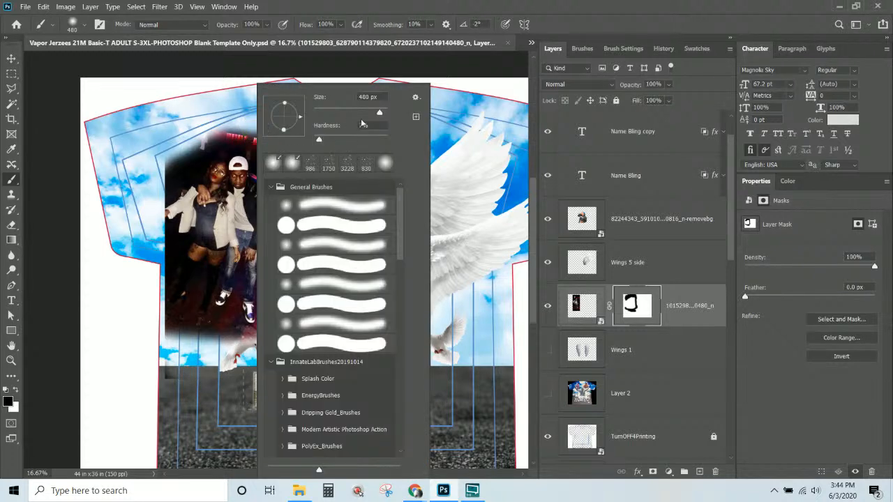
pyautogui.moveTo(378, 116); pyautogui.dragTo(381, 114)
pyautogui.moveTo(318, 140); pyautogui.dragTo(313, 140)
pyautogui.click(200, 134)
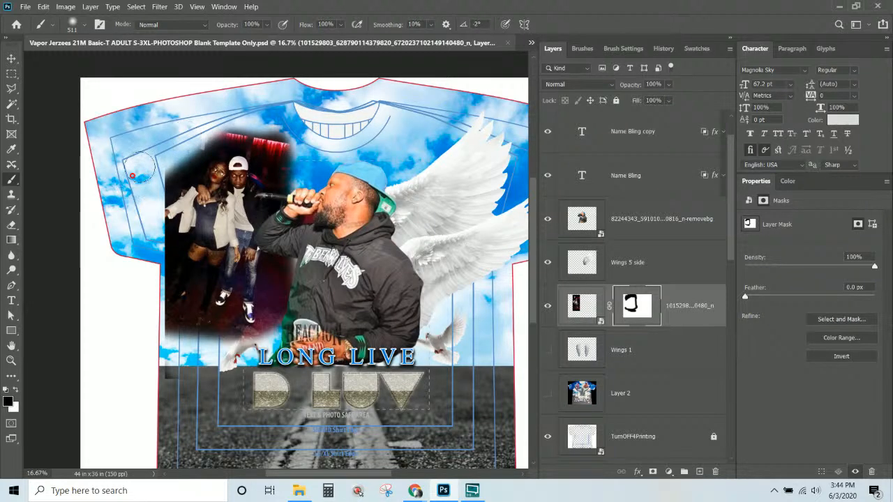
pyautogui.rightClick(144, 160)
pyautogui.moveTo(276, 111); pyautogui.dragTo(279, 112)
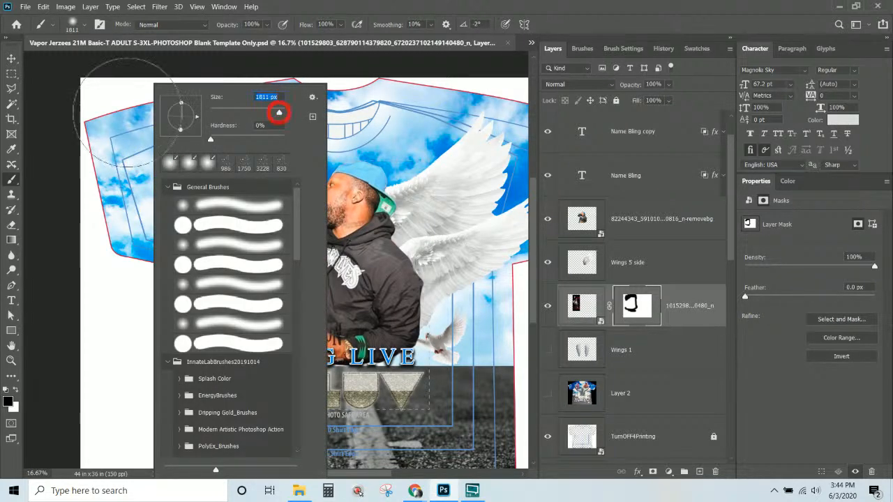
pyautogui.click(102, 110)
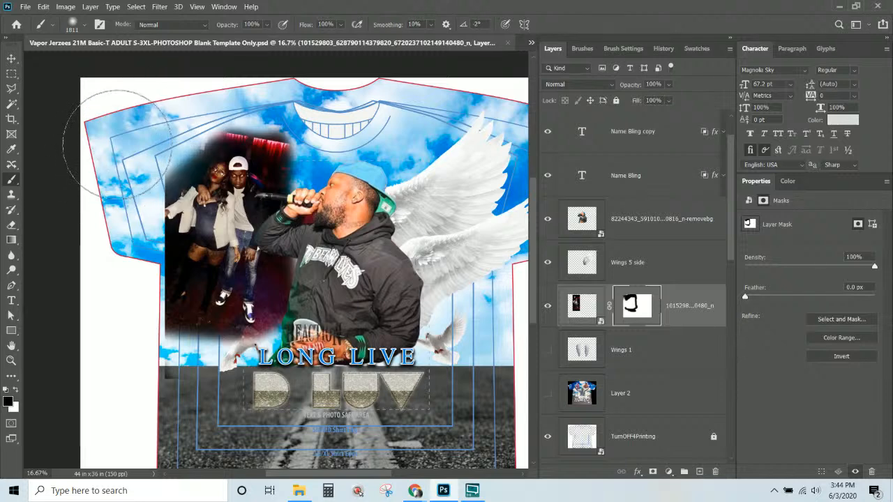
pyautogui.moveTo(106, 263)
pyautogui.mouseDown()
pyautogui.moveTo(105, 346)
pyautogui.moveTo(76, 286)
pyautogui.moveTo(95, 240)
pyautogui.moveTo(100, 169)
pyautogui.moveTo(202, 122)
pyautogui.moveTo(272, 136)
pyautogui.moveTo(237, 129)
pyautogui.moveTo(351, 133)
pyautogui.moveTo(286, 272)
pyautogui.moveTo(279, 314)
pyautogui.moveTo(223, 335)
pyautogui.moveTo(169, 373)
pyautogui.moveTo(98, 377)
pyautogui.moveTo(105, 391)
pyautogui.moveTo(118, 377)
pyautogui.moveTo(335, 335)
pyautogui.moveTo(279, 293)
pyautogui.moveTo(286, 265)
pyautogui.mouseUp()
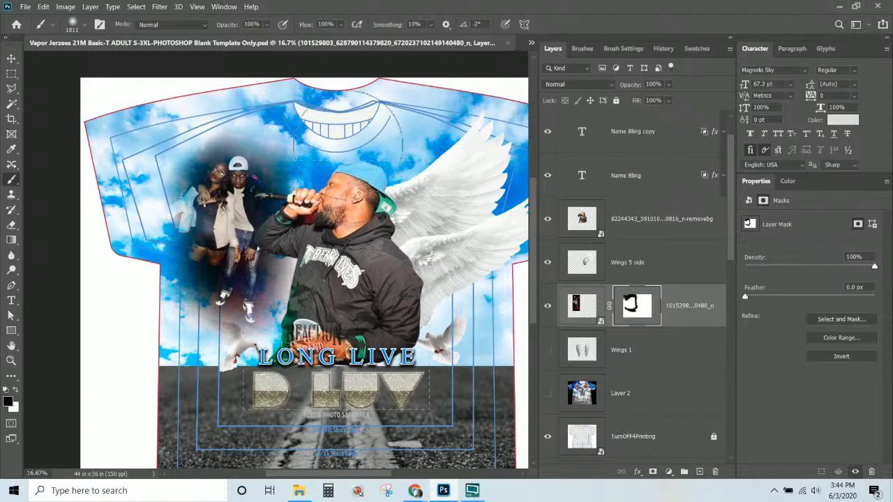
pyautogui.moveTo(335, 103)
pyautogui.mouseDown()
pyautogui.moveTo(328, 133)
pyautogui.moveTo(286, 89)
pyautogui.moveTo(233, 106)
pyautogui.moveTo(177, 104)
pyautogui.mouseUp()
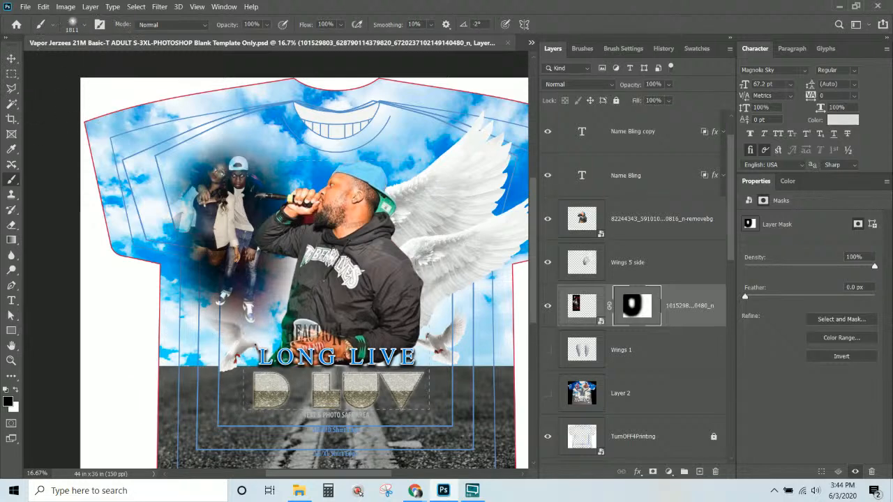
# Move the masked couple photo up and further behind the singing man.
pyautogui.click(11, 58)
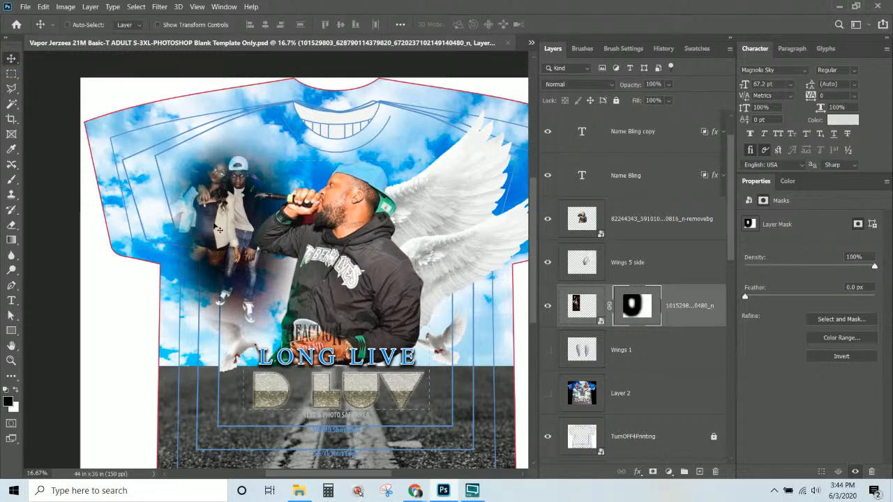
pyautogui.moveTo(218, 224); pyautogui.dragTo(246, 202)
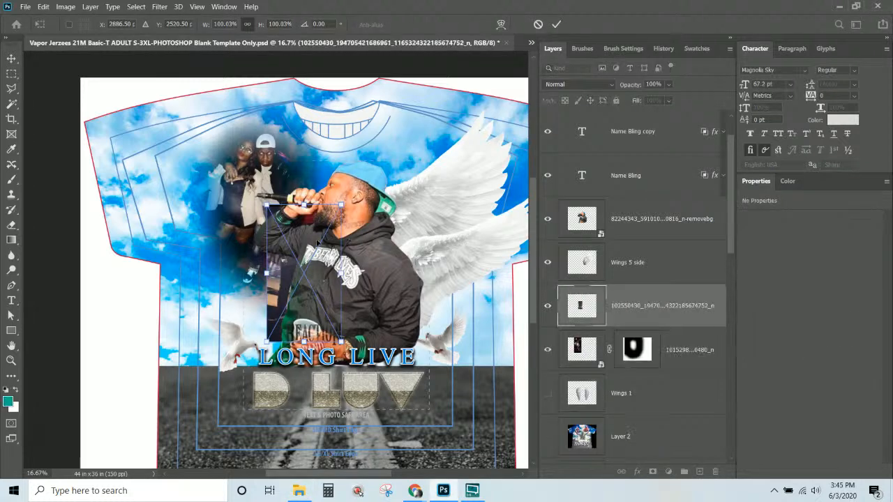
# Enlarge the standing couple photo to about 168.5% over the shirt's left sleeve area and add a layer mask to it.
pyautogui.moveTo(208, 267); pyautogui.dragTo(233, 350)
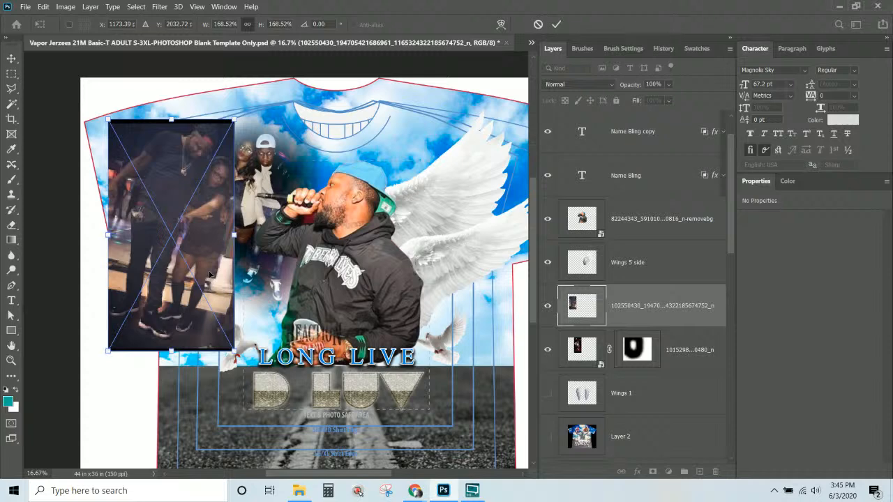
pyautogui.press('Return')
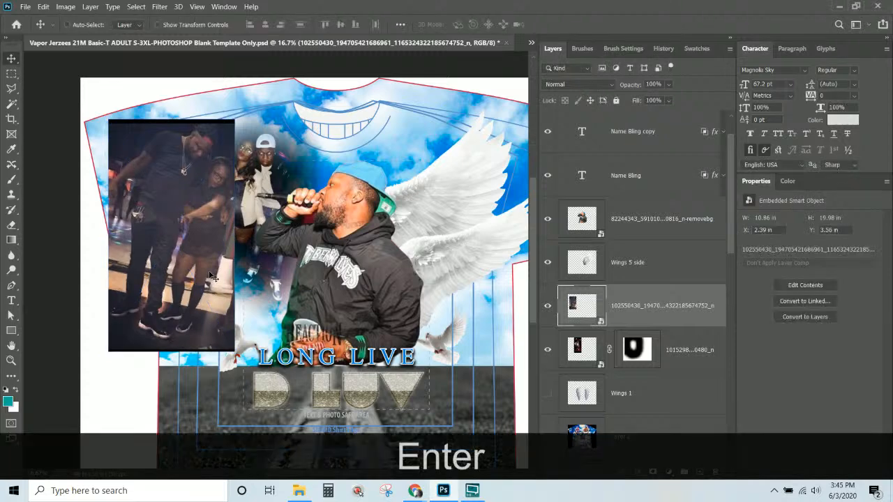
pyautogui.click(653, 473)
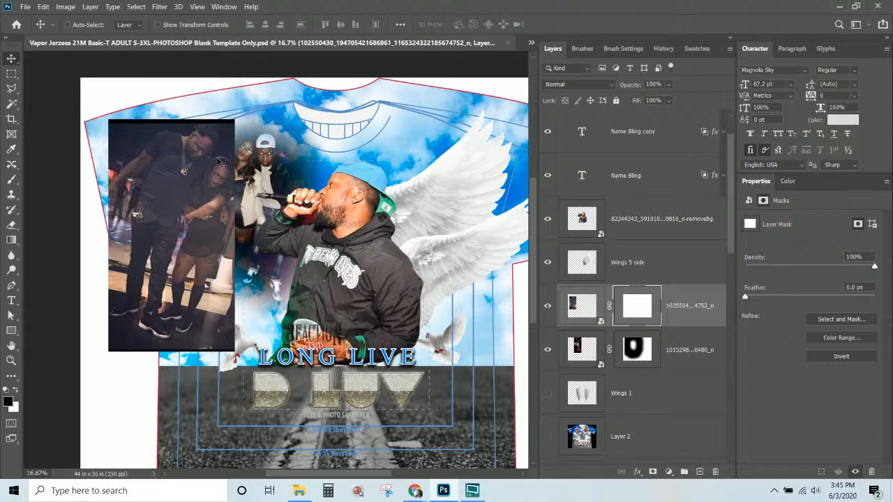
# Fade the bottom, top and left edges of the standing couple photo on its mask with the soft black 1811 px brush.
pyautogui.click(11, 180)
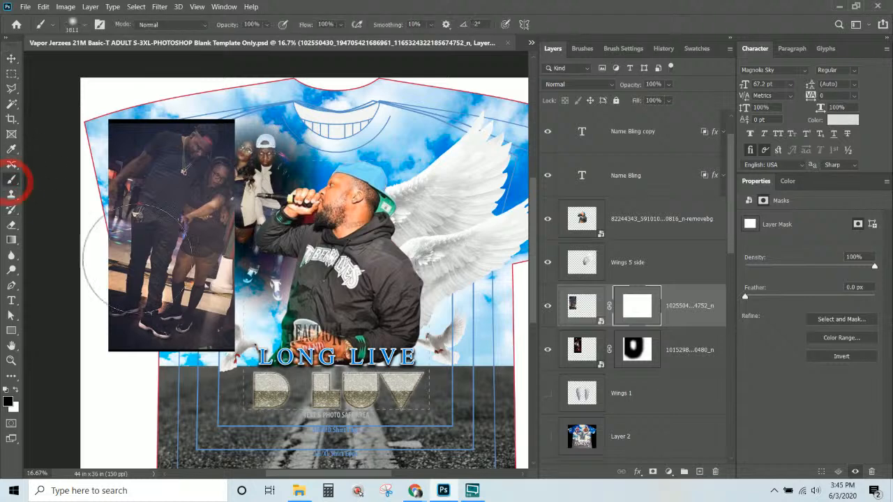
pyautogui.moveTo(240, 394)
pyautogui.mouseDown()
pyautogui.moveTo(264, 379)
pyautogui.moveTo(243, 412)
pyautogui.moveTo(118, 409)
pyautogui.moveTo(261, 399)
pyautogui.moveTo(241, 391)
pyautogui.moveTo(289, 366)
pyautogui.moveTo(303, 335)
pyautogui.moveTo(294, 302)
pyautogui.moveTo(300, 238)
pyautogui.moveTo(300, 285)
pyautogui.moveTo(286, 305)
pyautogui.moveTo(293, 336)
pyautogui.moveTo(234, 378)
pyautogui.moveTo(115, 403)
pyautogui.moveTo(40, 359)
pyautogui.mouseUp()
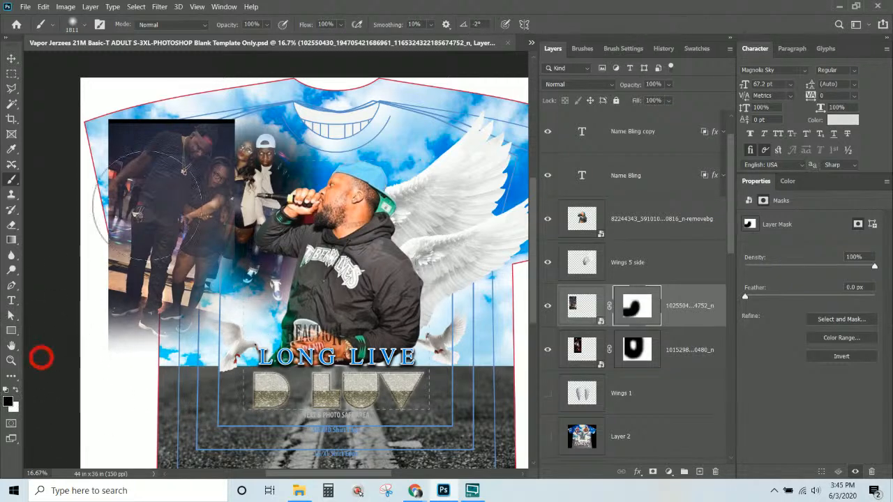
pyautogui.moveTo(84, 85)
pyautogui.mouseDown()
pyautogui.moveTo(123, 143)
pyautogui.moveTo(139, 143)
pyautogui.moveTo(174, 112)
pyautogui.moveTo(174, 48)
pyautogui.moveTo(178, 80)
pyautogui.moveTo(231, 76)
pyautogui.mouseUp()
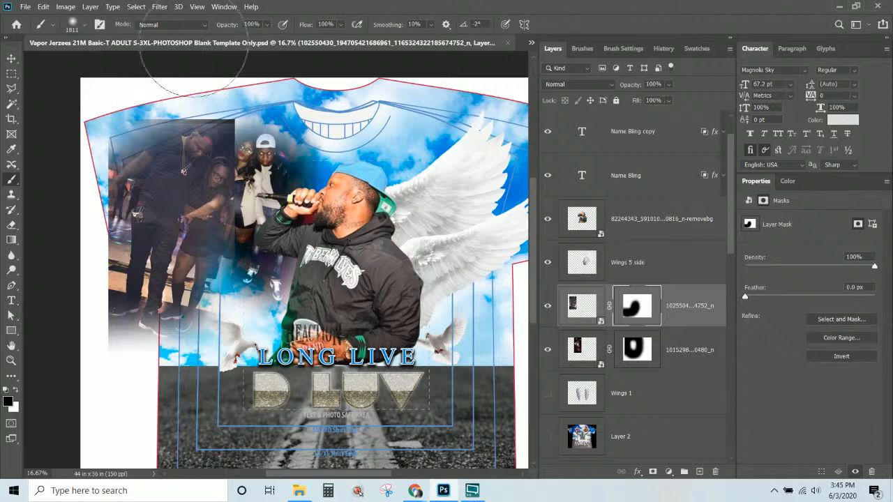
pyautogui.moveTo(42, 149); pyautogui.dragTo(47, 340)
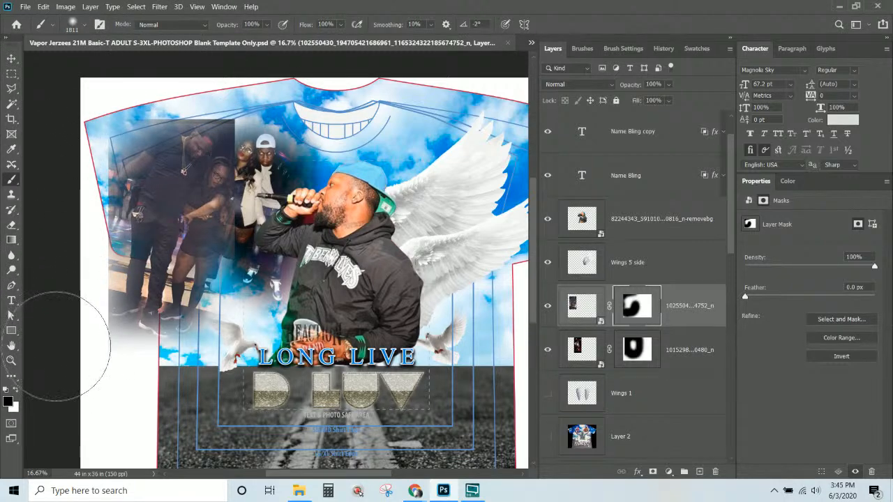
# Soften the remaining hard edges of the standing couple photo on its mask with a 511 px brush at 0% hardness.
pyautogui.rightClick(53, 325)
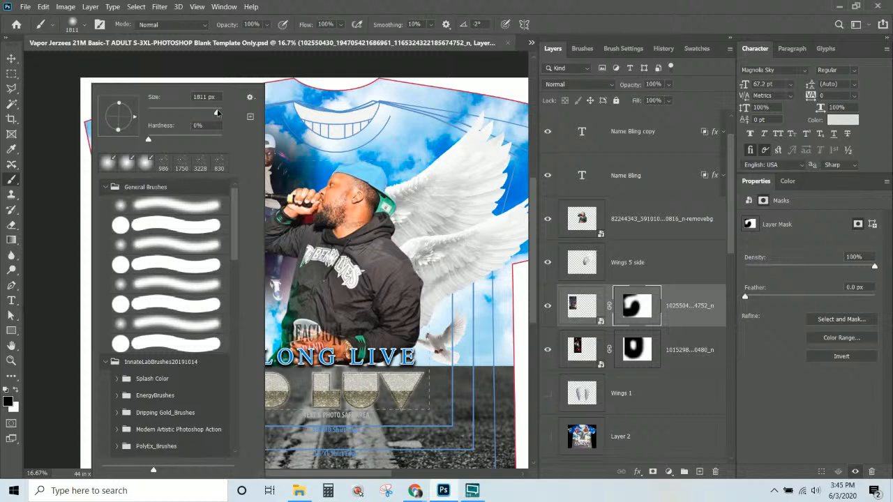
pyautogui.moveTo(216, 112); pyautogui.dragTo(209, 113)
pyautogui.press('Return')
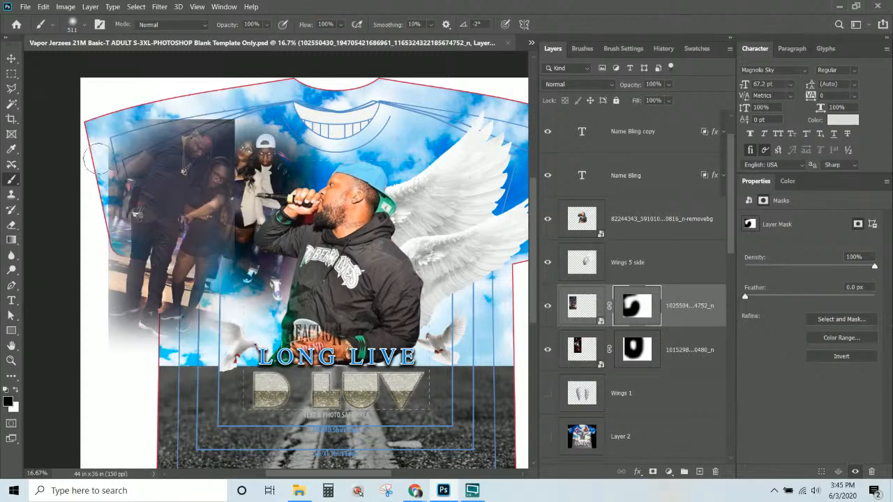
pyautogui.moveTo(97, 148)
pyautogui.mouseDown()
pyautogui.moveTo(97, 352)
pyautogui.moveTo(91, 239)
pyautogui.moveTo(97, 316)
pyautogui.moveTo(96, 262)
pyautogui.mouseUp()
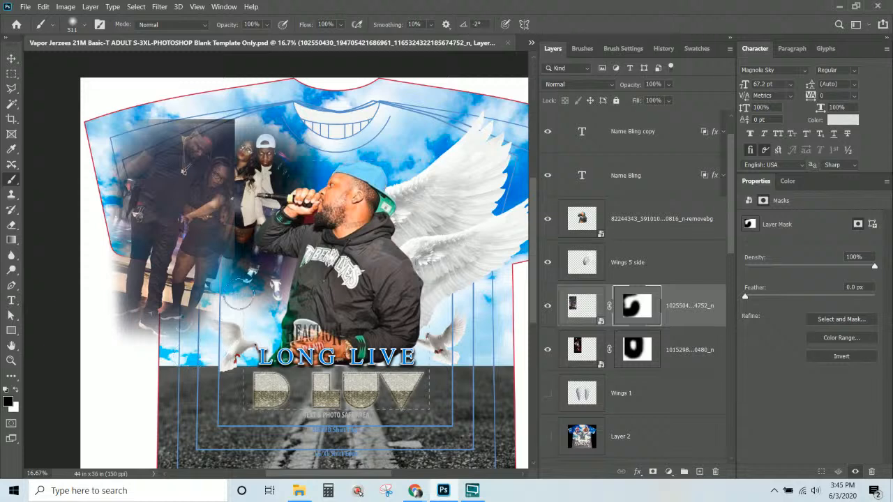
pyautogui.moveTo(115, 112)
pyautogui.mouseDown()
pyautogui.moveTo(235, 107)
pyautogui.moveTo(247, 143)
pyautogui.moveTo(228, 106)
pyautogui.moveTo(111, 116)
pyautogui.moveTo(92, 129)
pyautogui.moveTo(82, 233)
pyautogui.moveTo(92, 231)
pyautogui.moveTo(99, 287)
pyautogui.moveTo(106, 247)
pyautogui.moveTo(106, 299)
pyautogui.moveTo(97, 309)
pyautogui.moveTo(106, 248)
pyautogui.moveTo(100, 211)
pyautogui.mouseUp()
# Move the standing couple photo behind the singing man's microphone and the nightclub couple photo to the other side, above the wings.
pyautogui.click(11, 58)
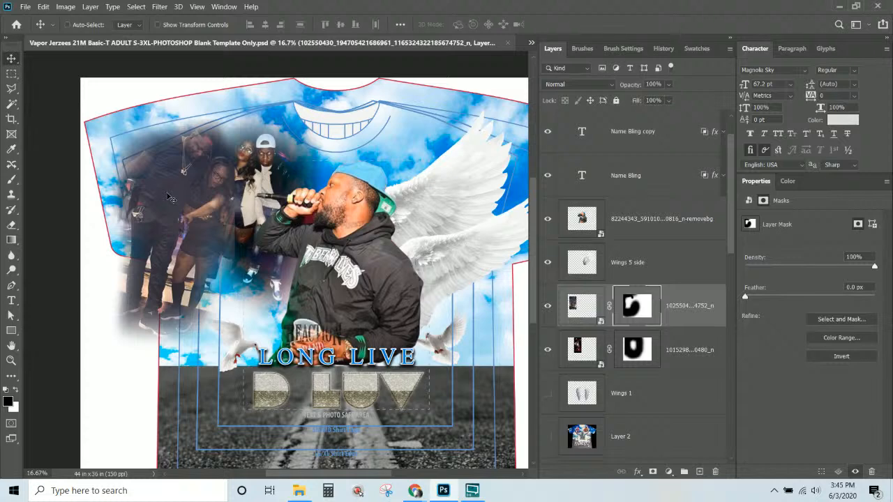
pyautogui.moveTo(168, 197); pyautogui.dragTo(250, 187)
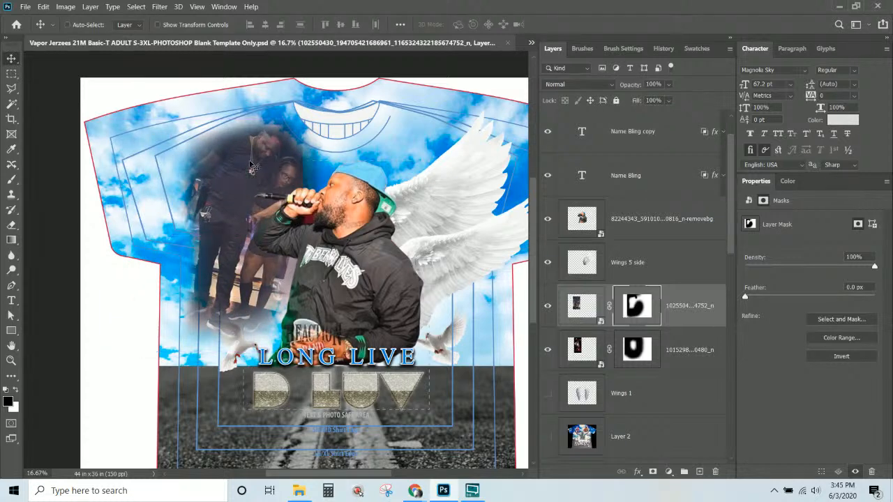
pyautogui.click(701, 335)
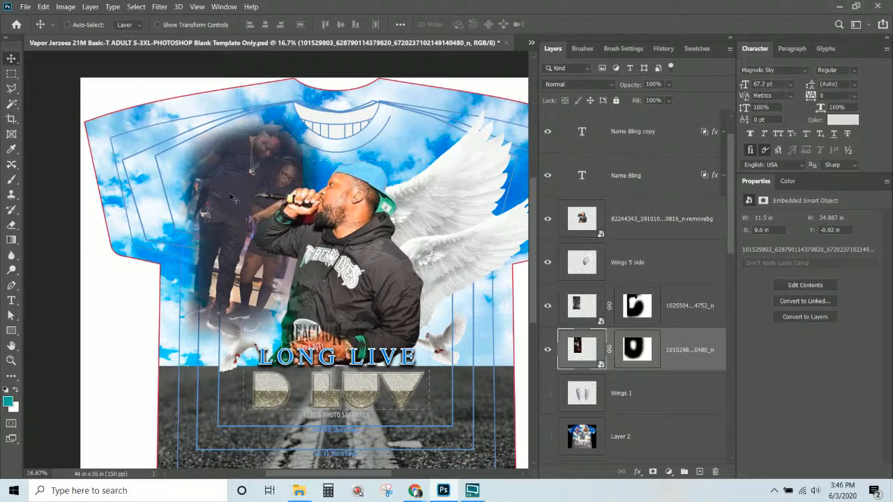
pyautogui.moveTo(233, 198); pyautogui.dragTo(381, 176)
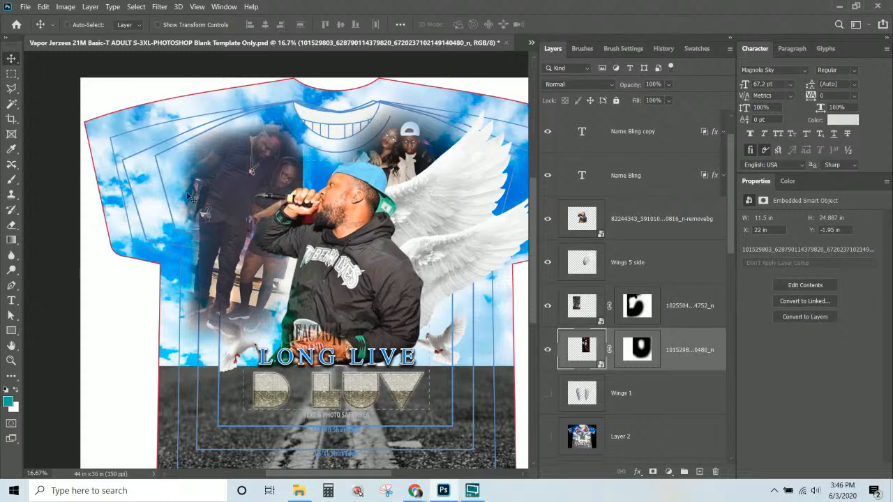
# Scale the standing couple photo down to about 75.9% and reposition it in the sky behind the singing man's microphone.
pyautogui.click(12, 59)
pyautogui.rightClick(283, 180)
pyautogui.click(293, 178)
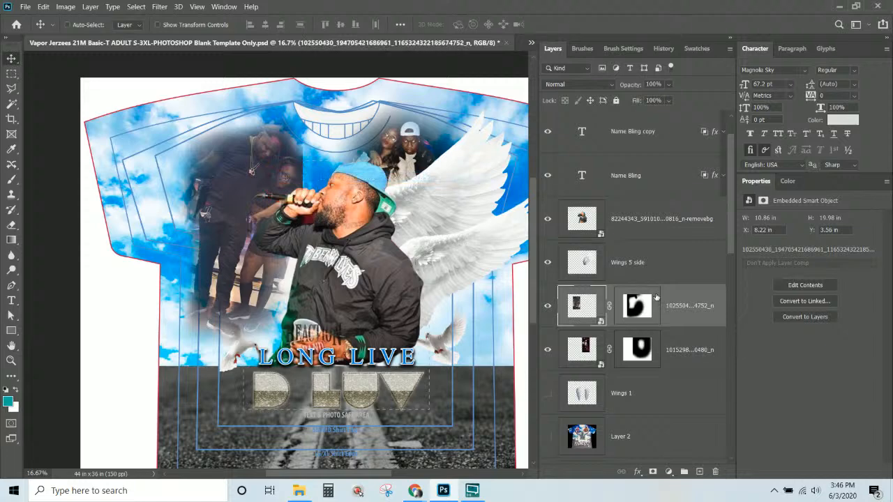
pyautogui.hotkey('ctrl', 't')
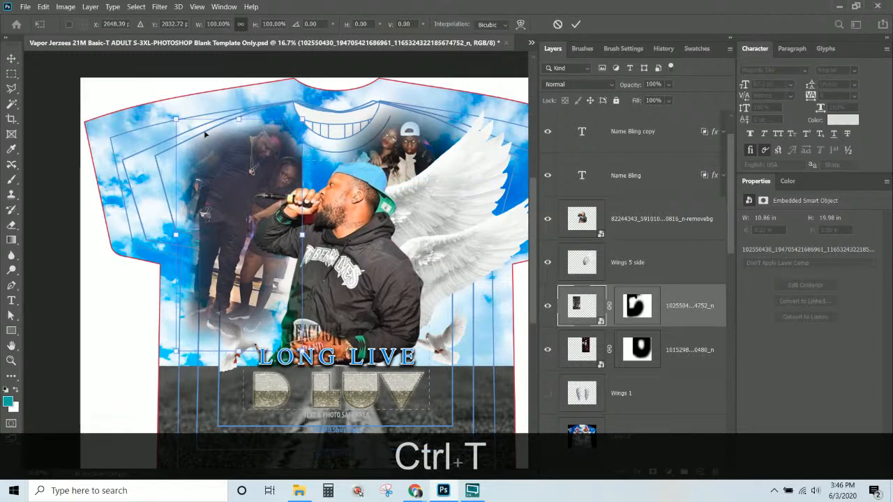
pyautogui.moveTo(173, 119); pyautogui.dragTo(207, 175)
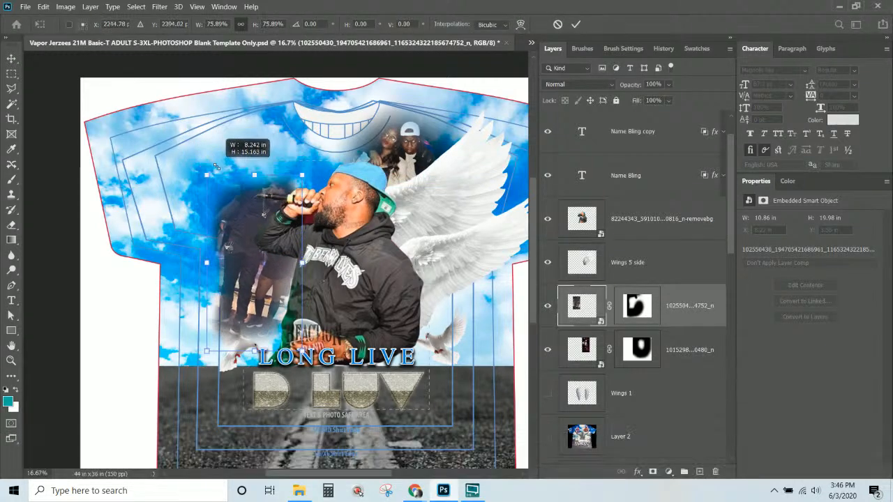
pyautogui.moveTo(268, 199); pyautogui.dragTo(272, 163)
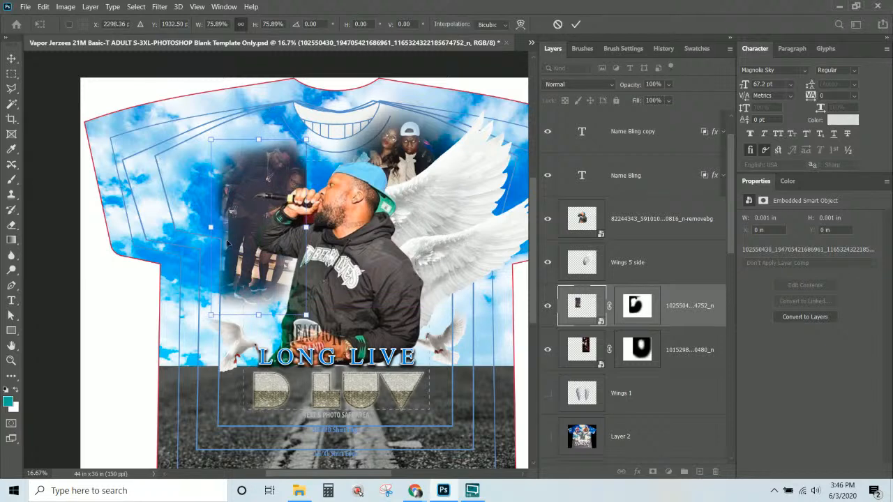
pyautogui.moveTo(268, 257); pyautogui.dragTo(265, 240)
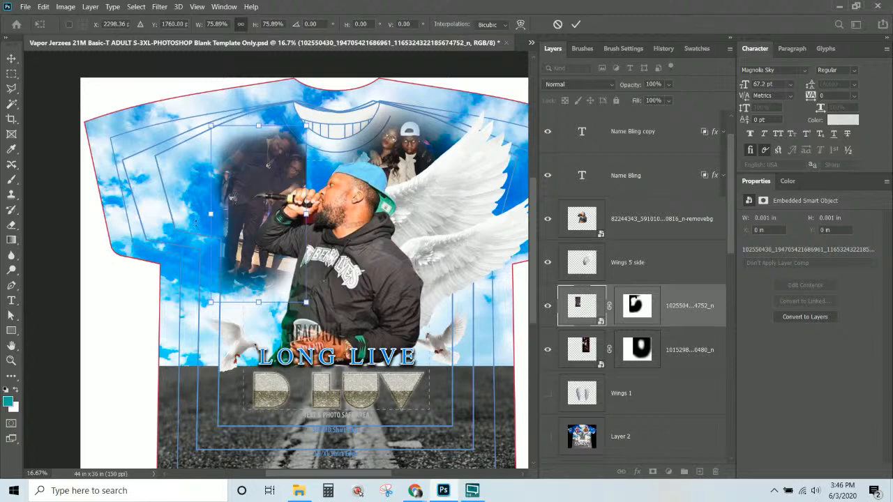
pyautogui.moveTo(266, 179); pyautogui.dragTo(272, 160)
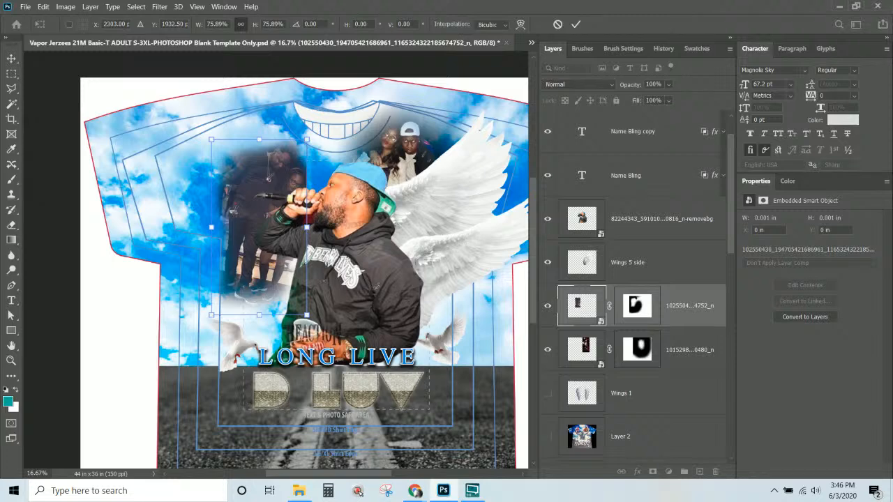
pyautogui.rightClick(371, 75)
pyautogui.click(349, 269)
pyautogui.press('Return')
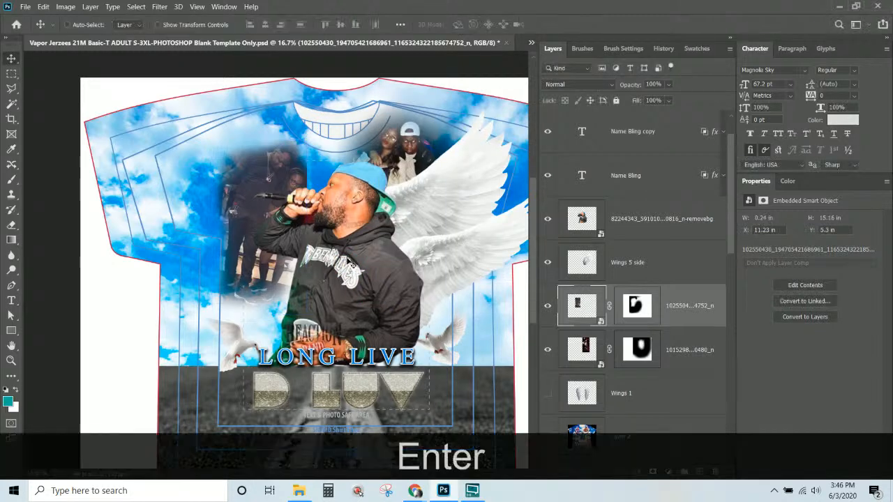
# Restore the woman's head and hair on the standing couple photo's mask with a soft white brush at 82 px.
pyautogui.click(656, 308)
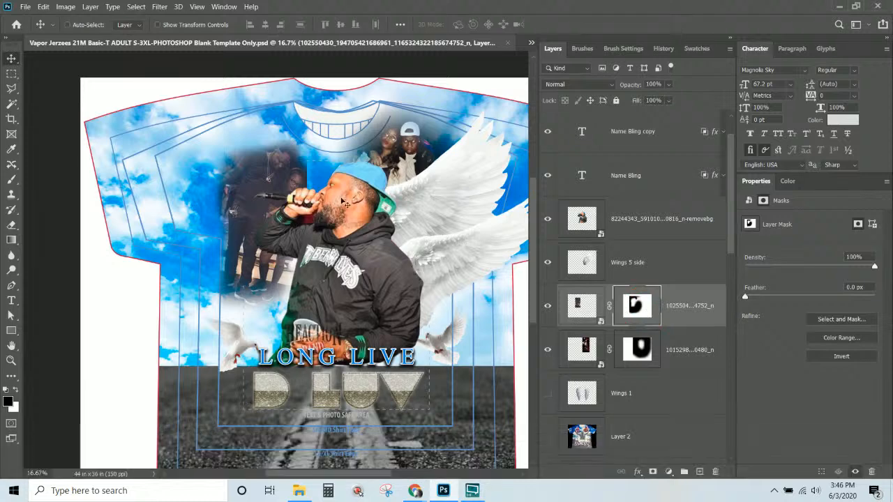
pyautogui.click(11, 180)
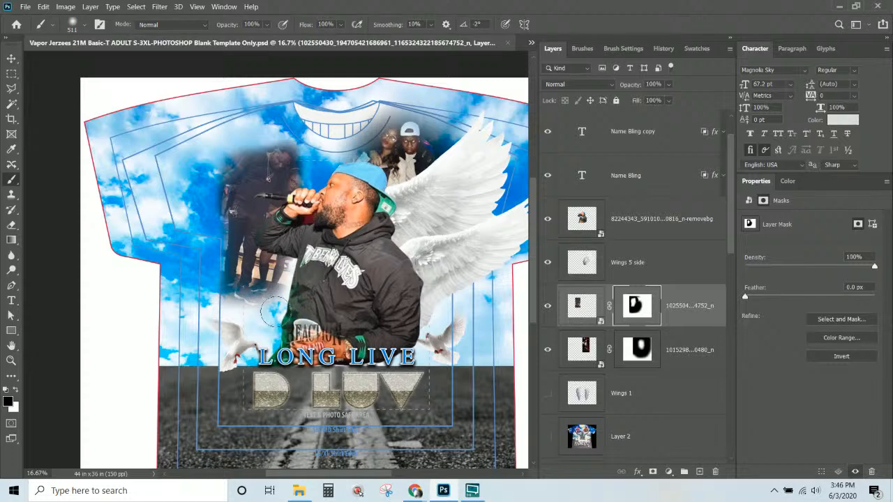
pyautogui.press('ctrl+KP_Add')
pyautogui.press('ctrl+KP_Add')
pyautogui.press('ctrl+KP_Add')
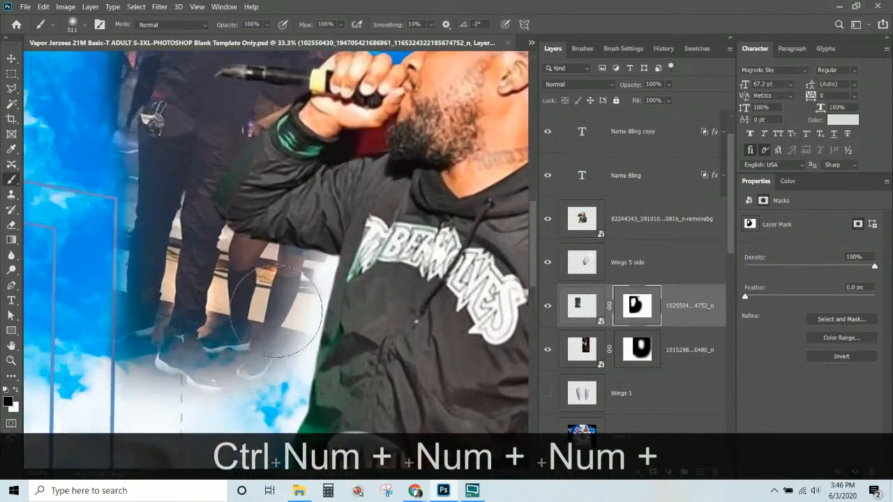
pyautogui.press('space')
pyautogui.moveTo(207, 215); pyautogui.dragTo(154, 383)
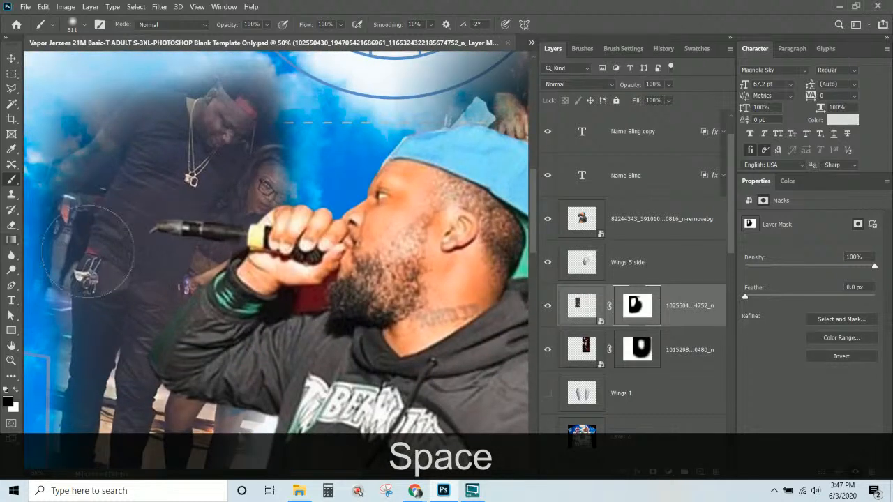
pyautogui.press('x')
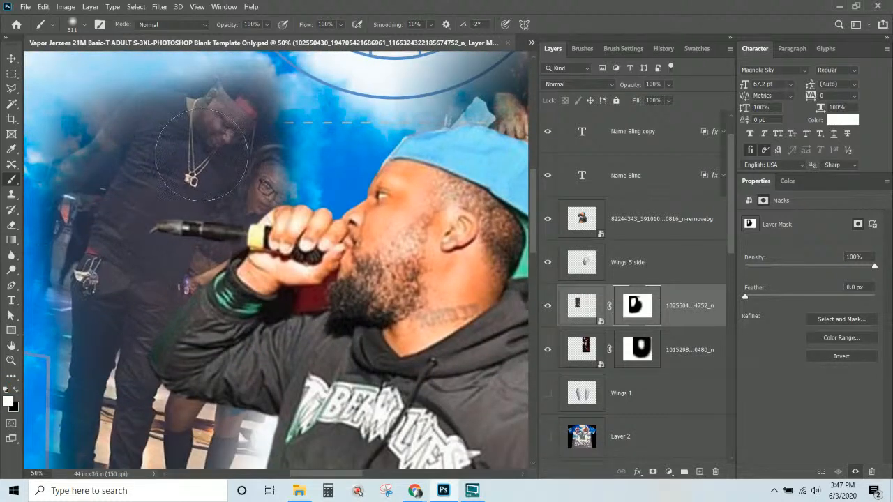
pyautogui.hotkey('ctrl', 'alt')
pyautogui.moveTo(239, 175)
pyautogui.mouseDown()
pyautogui.moveTo(251, 175)
pyautogui.moveTo(174, 175)
pyautogui.mouseUp()
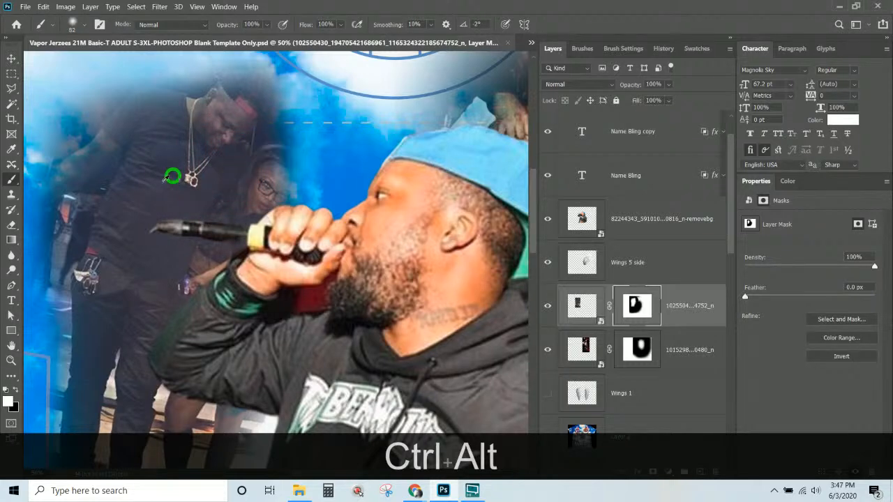
pyautogui.moveTo(275, 183)
pyautogui.mouseDown()
pyautogui.moveTo(283, 178)
pyautogui.moveTo(277, 192)
pyautogui.moveTo(285, 181)
pyautogui.mouseUp()
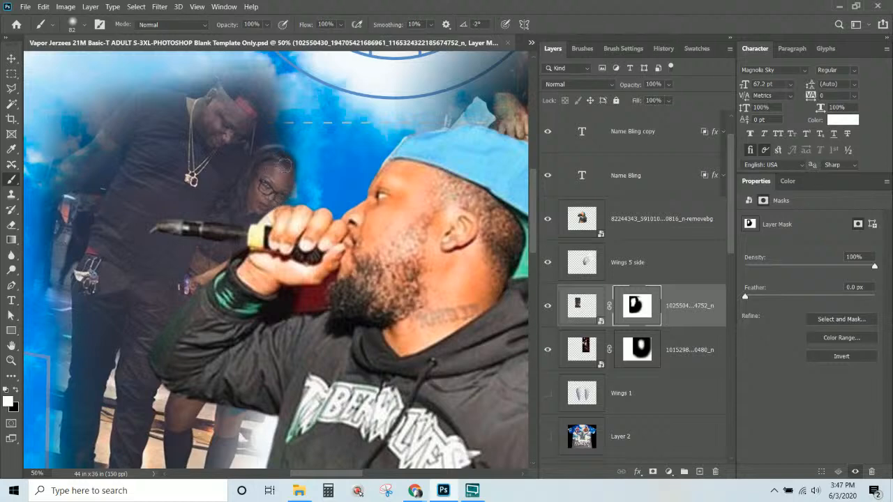
pyautogui.moveTo(288, 170); pyautogui.dragTo(285, 193)
# Scale the singing man's cut-out down to about 215.09% and reposition it centrally above the LONG LIVE lettering.
pyautogui.press('ctrl+KP_Subtract')
pyautogui.press('ctrl+KP_Subtract')
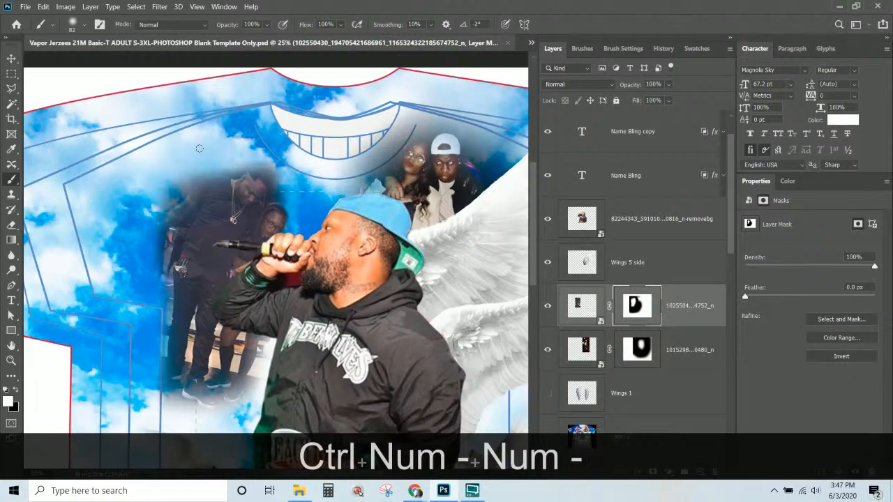
pyautogui.scroll(-3, 142, 128)
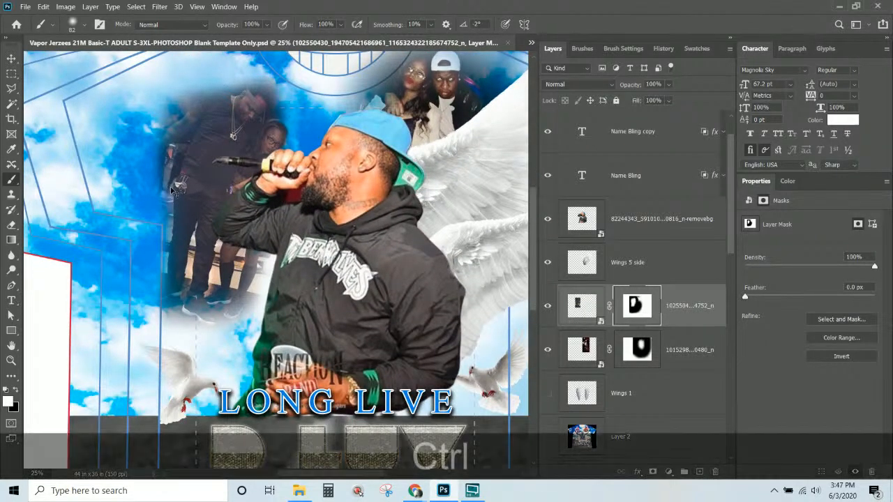
pyautogui.press('ctrl+KP_Subtract')
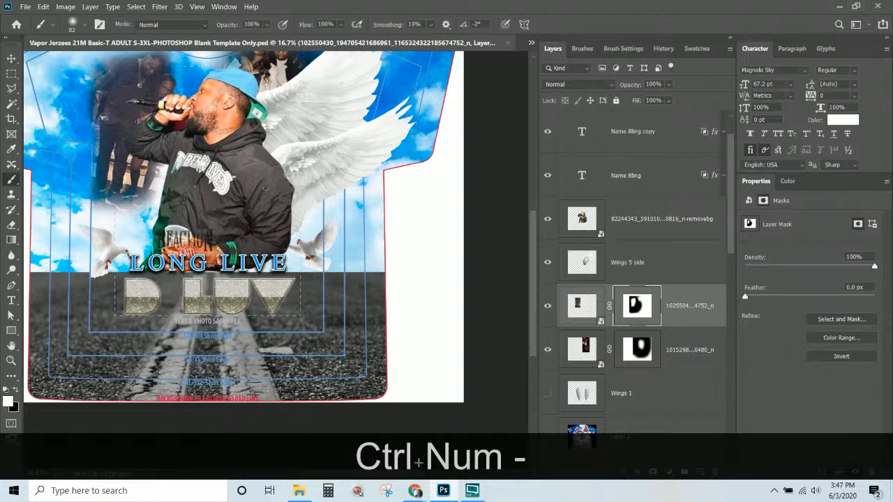
pyautogui.scroll(2, 265, 188)
pyautogui.press('v')
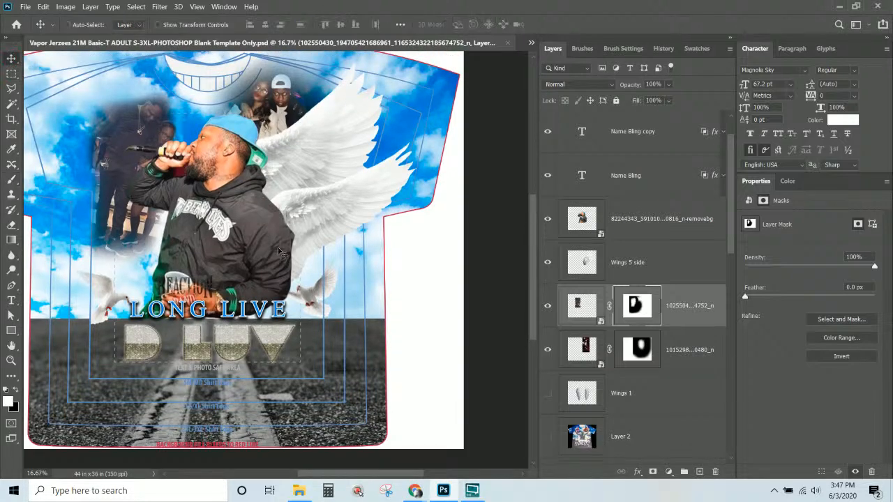
pyautogui.rightClick(241, 221)
pyautogui.click(262, 231)
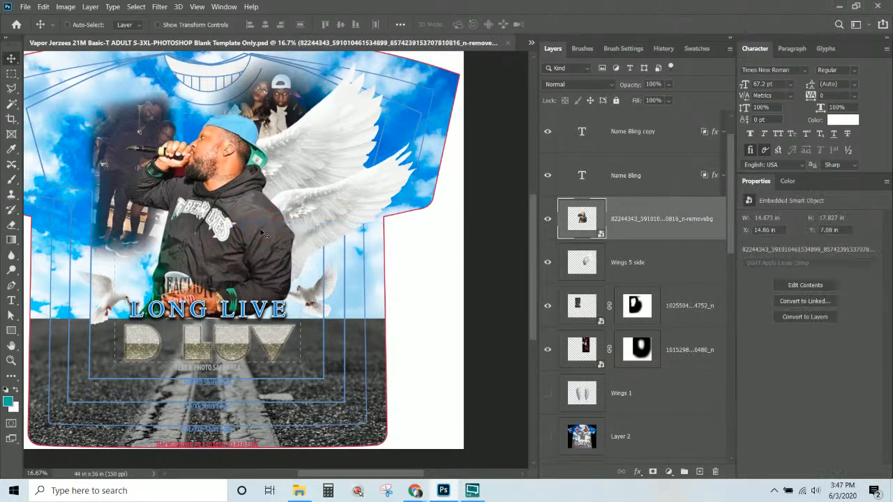
pyautogui.hotkey('ctrl', 't')
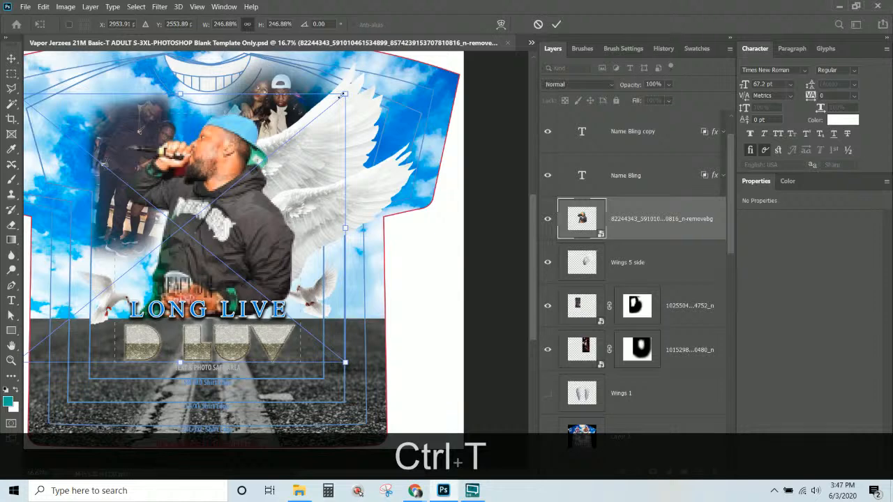
pyautogui.moveTo(342, 95); pyautogui.dragTo(302, 128)
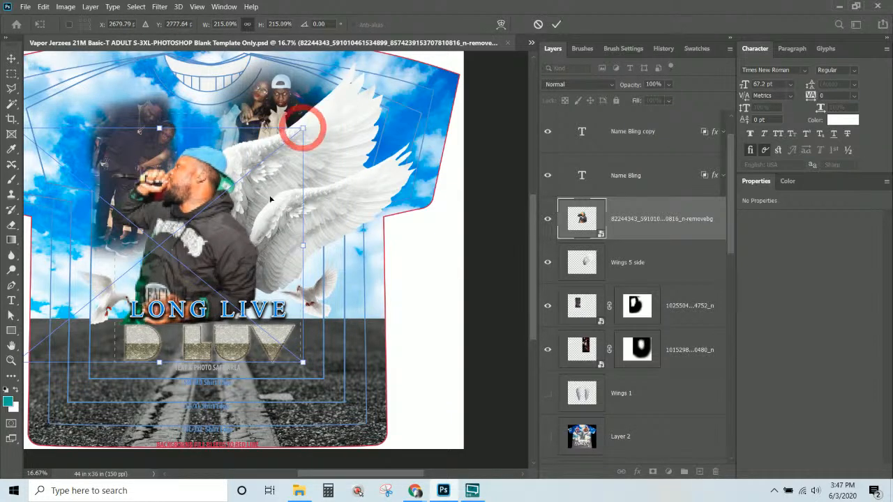
pyautogui.moveTo(271, 200); pyautogui.dragTo(244, 227)
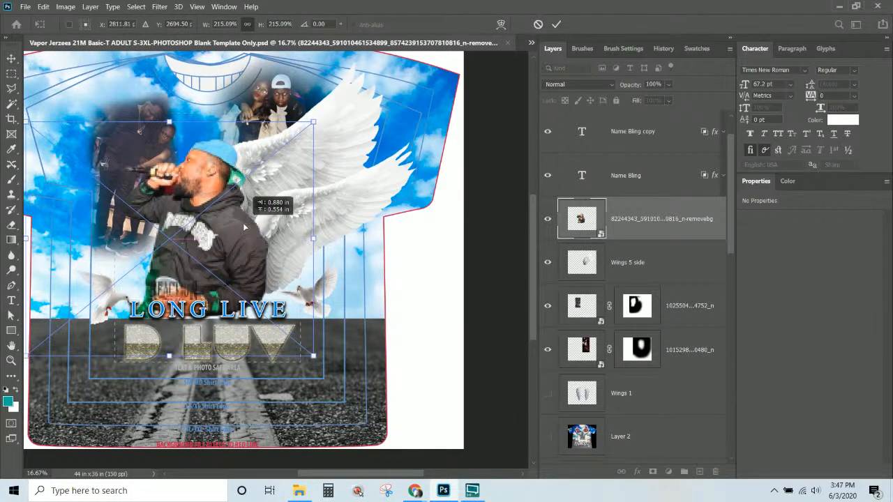
pyautogui.press('Return')
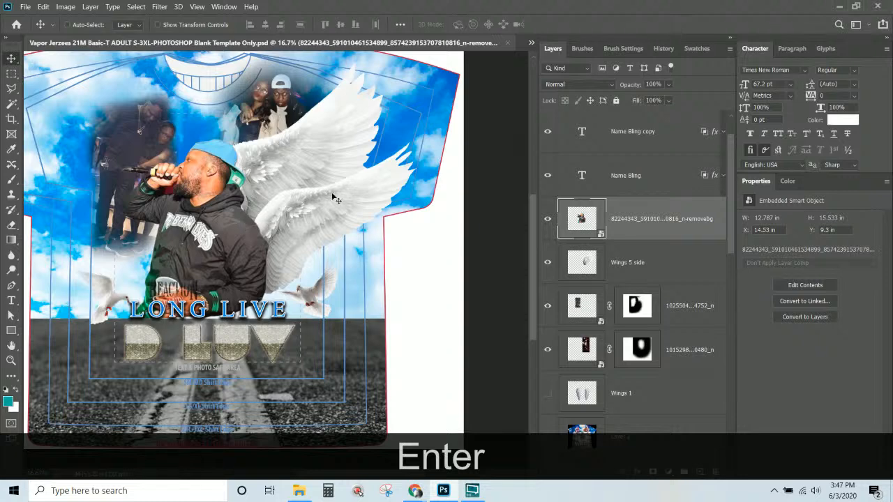
# Scale the Wings 5 side layer to about 79.75% and position it behind the singing man's back.
pyautogui.rightClick(307, 172)
pyautogui.click(325, 169)
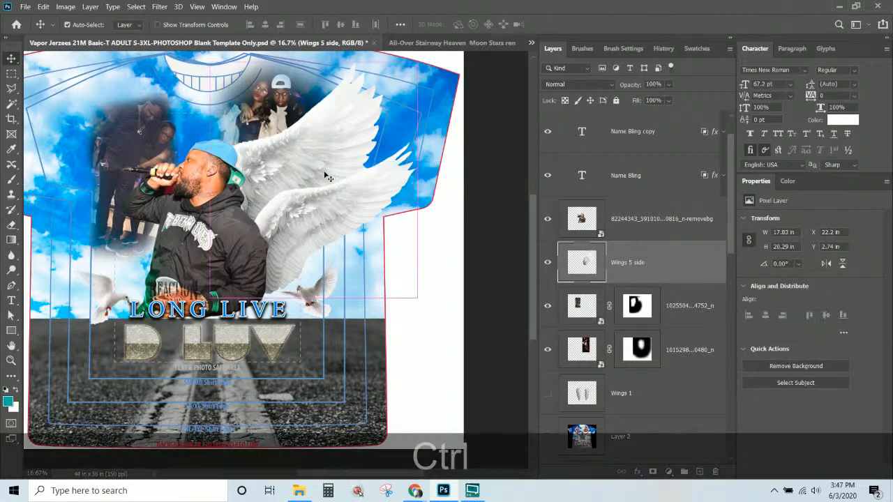
pyautogui.hotkey('ctrl', 't')
pyautogui.moveTo(417, 62); pyautogui.dragTo(377, 108)
pyautogui.moveTo(321, 222); pyautogui.dragTo(308, 209)
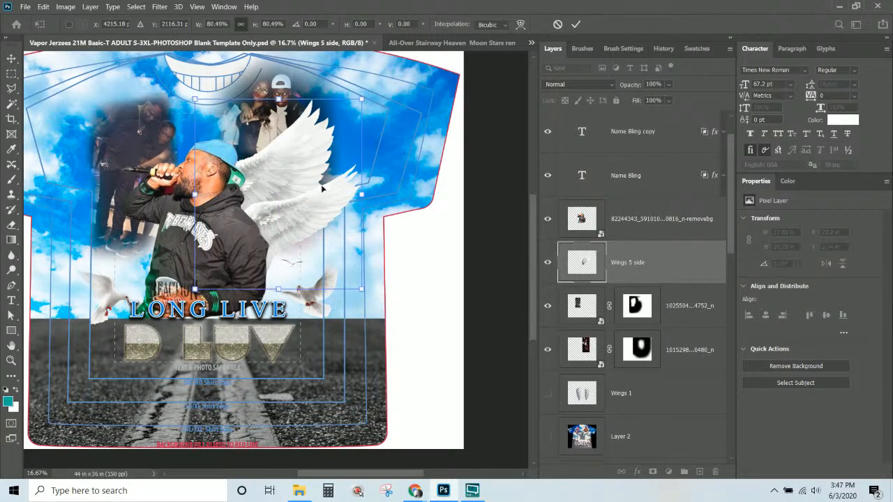
pyautogui.moveTo(361, 101); pyautogui.dragTo(359, 102)
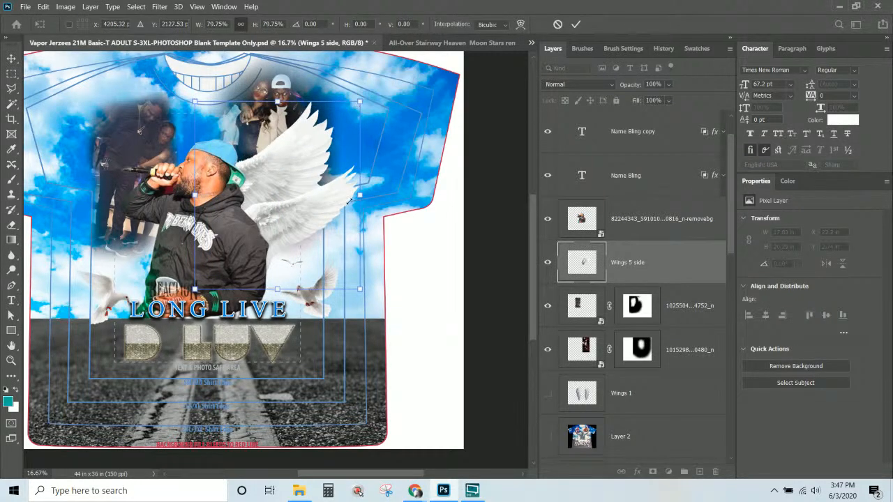
pyautogui.press('space')
pyautogui.moveTo(298, 260); pyautogui.dragTo(381, 253)
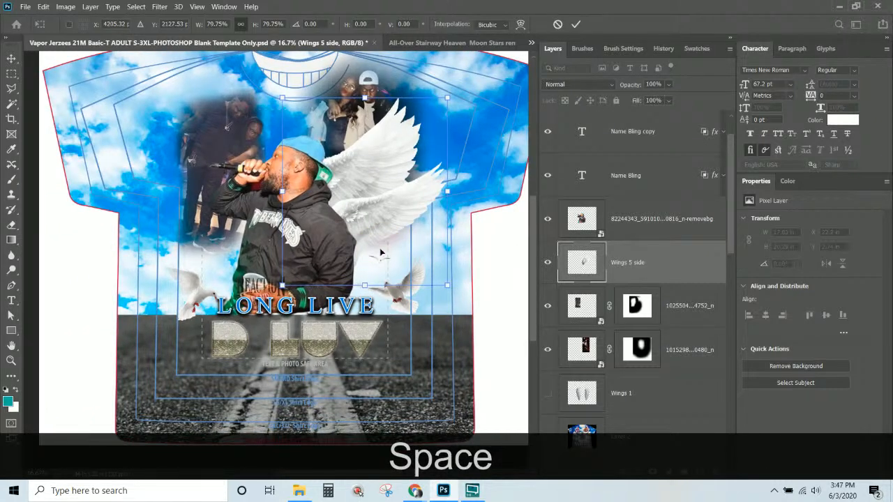
pyautogui.press('Return')
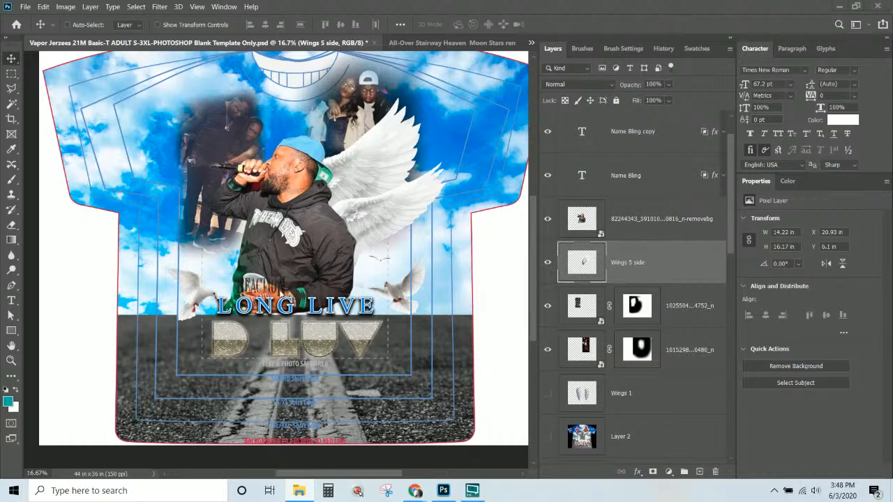
# Add a layer mask to the cloud-background layer.
pyautogui.click(635, 230)
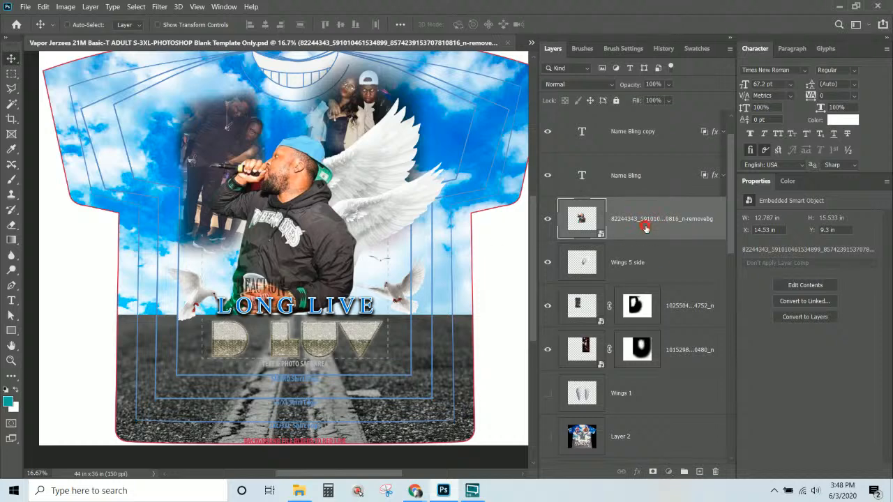
pyautogui.scroll(-5, 646, 278)
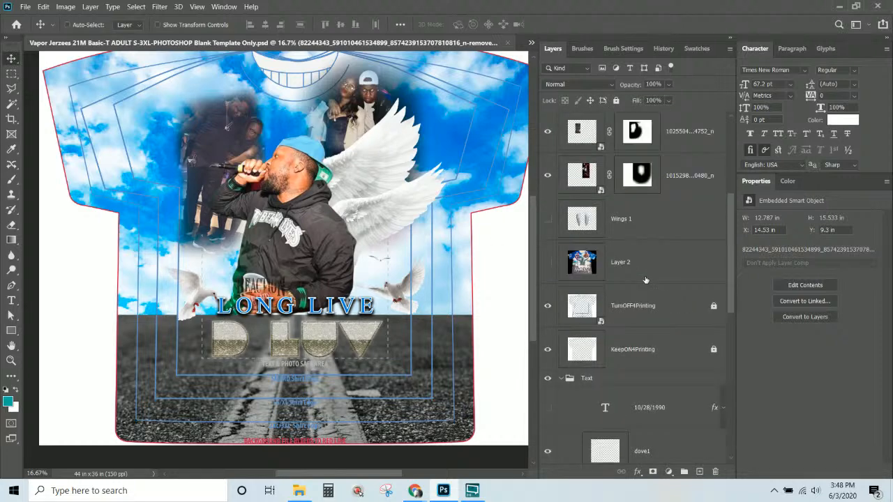
pyautogui.scroll(5, 646, 280)
pyautogui.scroll(-10, 645, 280)
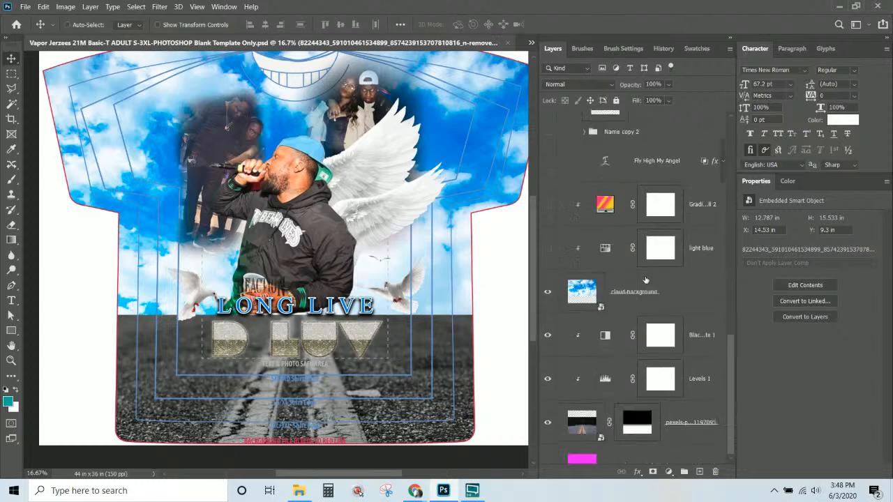
pyautogui.scroll(-1, 645, 280)
pyautogui.click(670, 274)
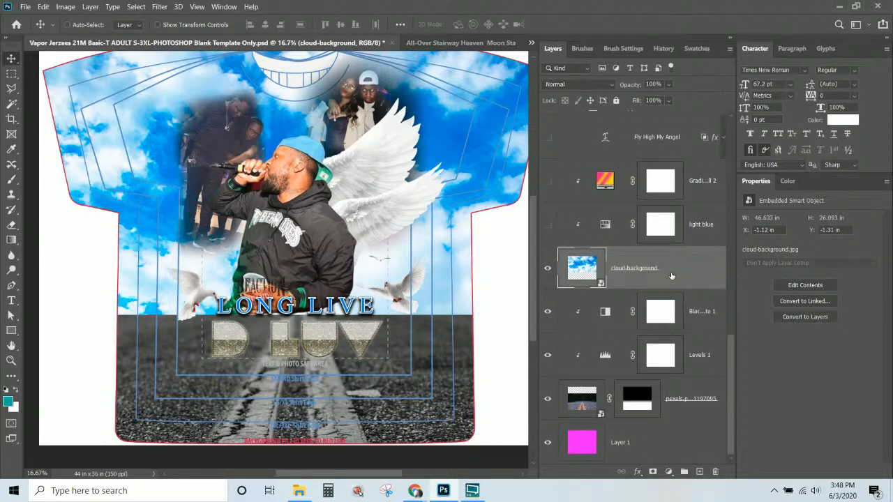
pyautogui.click(652, 473)
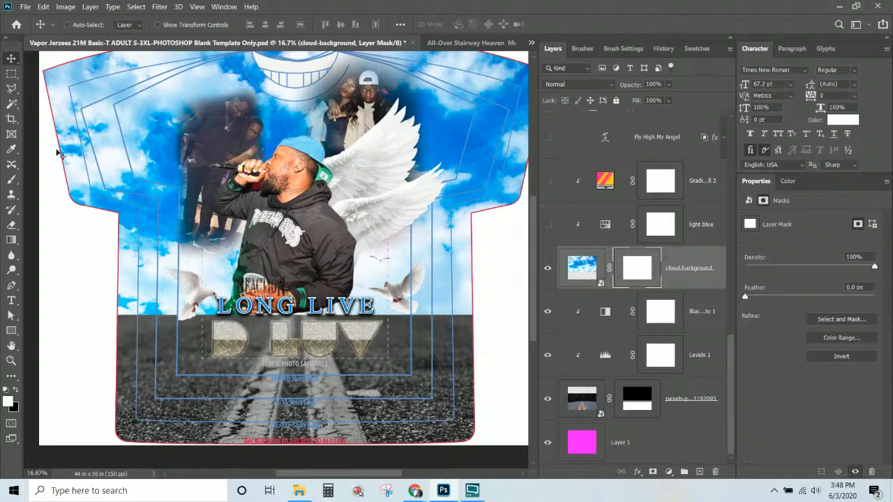
# Paint black along the lower edge of the cloud mask with the first 2033 px Thunderstorm brush, fading the clouds above the road.
pyautogui.click(12, 182)
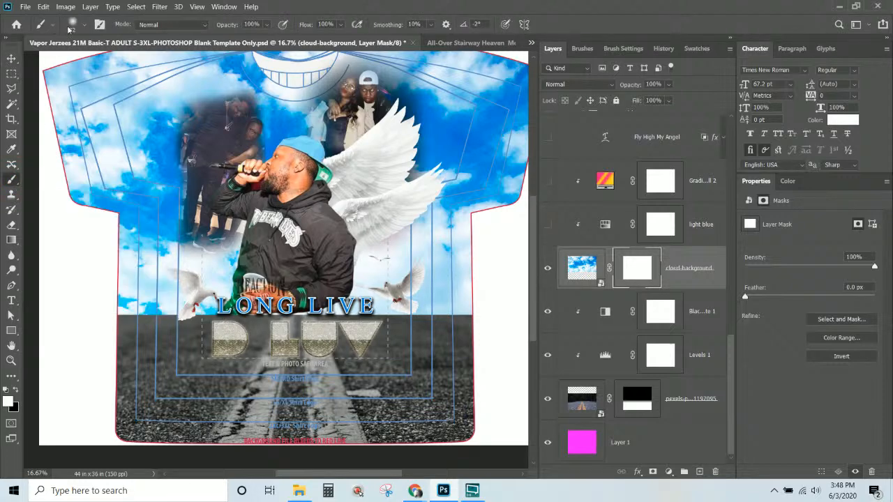
pyautogui.click(83, 28)
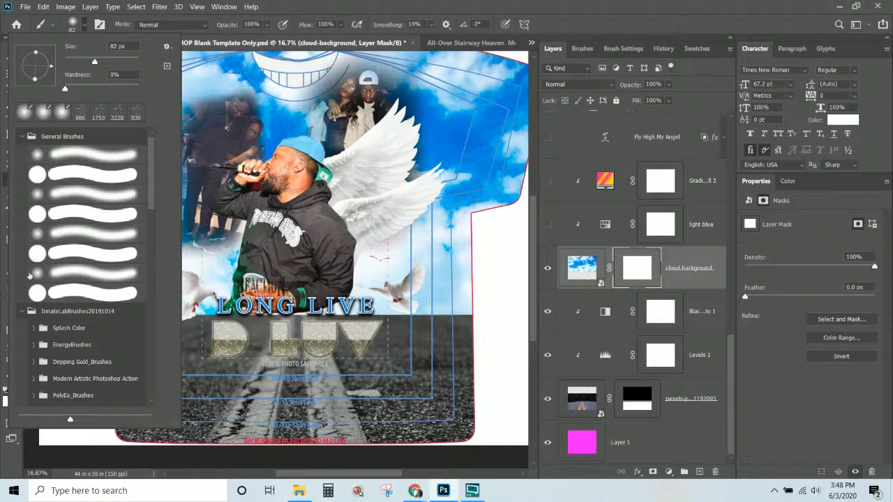
pyautogui.scroll(-5, 25, 318)
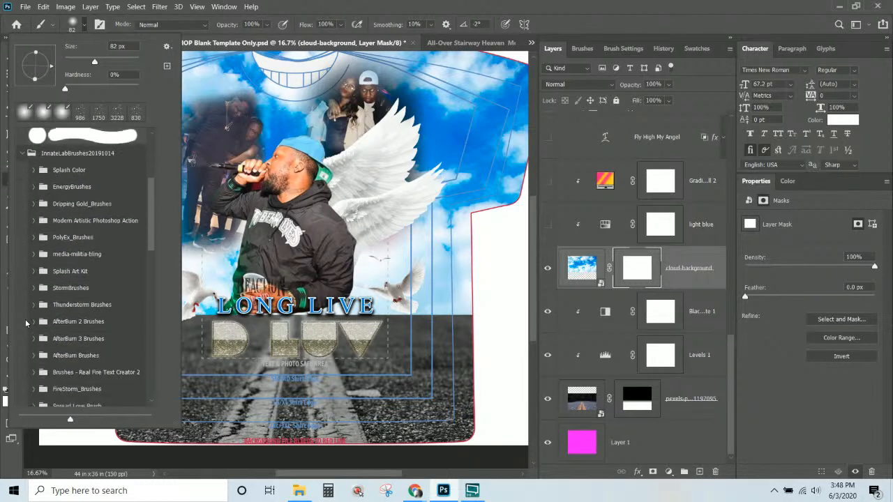
pyautogui.click(80, 305)
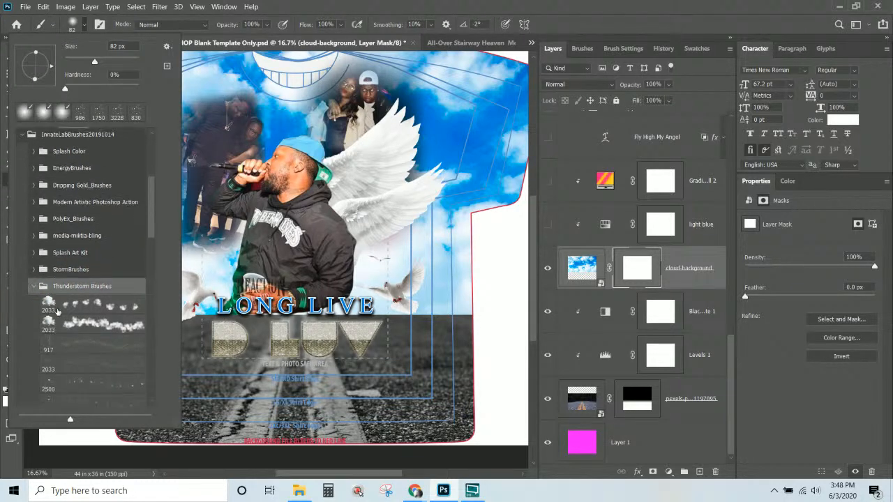
pyautogui.click(72, 305)
pyautogui.click(388, 5)
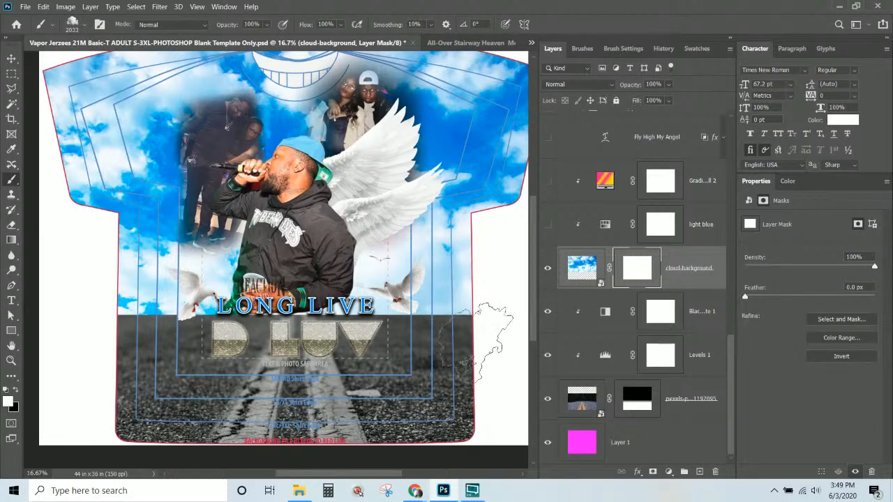
pyautogui.click(15, 392)
pyautogui.moveTo(468, 265)
pyautogui.mouseDown()
pyautogui.moveTo(474, 304)
pyautogui.moveTo(376, 350)
pyautogui.moveTo(397, 311)
pyautogui.moveTo(349, 307)
pyautogui.moveTo(283, 334)
pyautogui.moveTo(150, 307)
pyautogui.moveTo(119, 335)
pyautogui.moveTo(136, 325)
pyautogui.moveTo(167, 356)
pyautogui.moveTo(195, 317)
pyautogui.moveTo(279, 330)
pyautogui.moveTo(377, 304)
pyautogui.moveTo(410, 327)
pyautogui.moveTo(488, 328)
pyautogui.moveTo(501, 309)
pyautogui.moveTo(460, 310)
pyautogui.moveTo(396, 331)
pyautogui.moveTo(194, 329)
pyautogui.moveTo(75, 309)
pyautogui.moveTo(98, 321)
pyautogui.mouseUp()
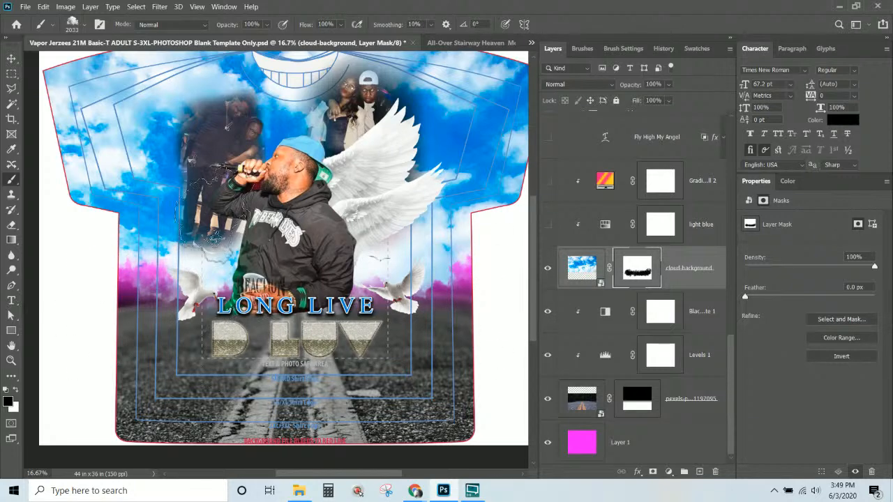
# Create a new empty layer above the standing couple photo and below the side wings.
pyautogui.scroll(8, 674, 284)
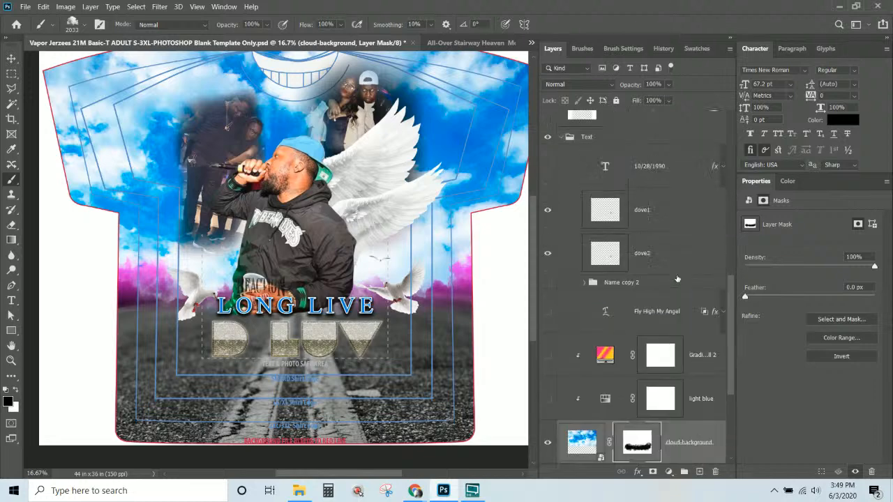
pyautogui.scroll(5, 676, 279)
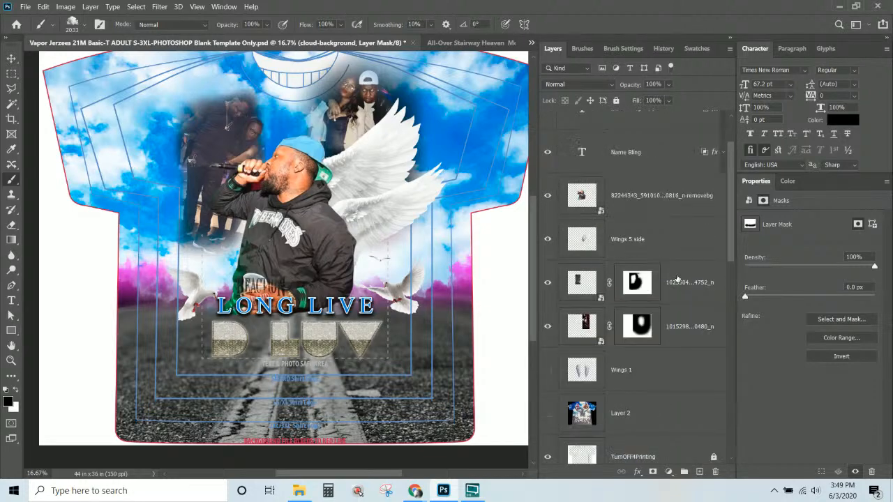
pyautogui.click(620, 198)
pyautogui.scroll(2, 638, 218)
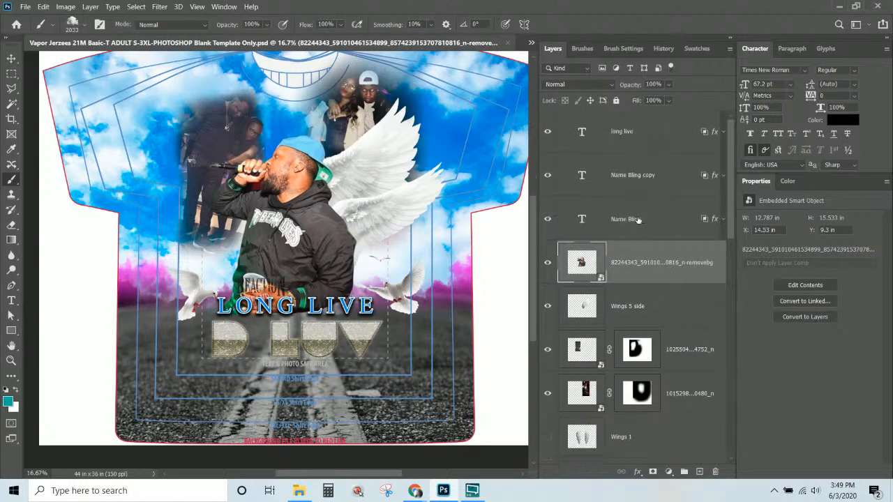
pyautogui.scroll(-2, 638, 219)
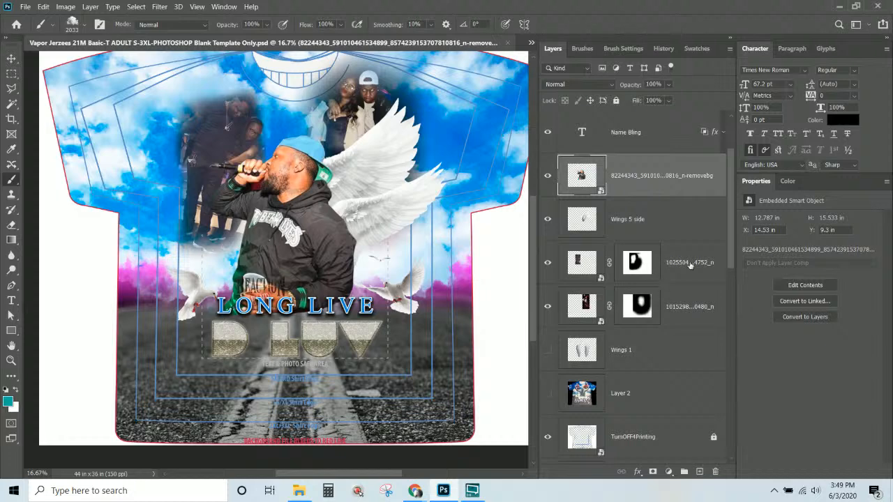
pyautogui.click(674, 258)
pyautogui.click(700, 472)
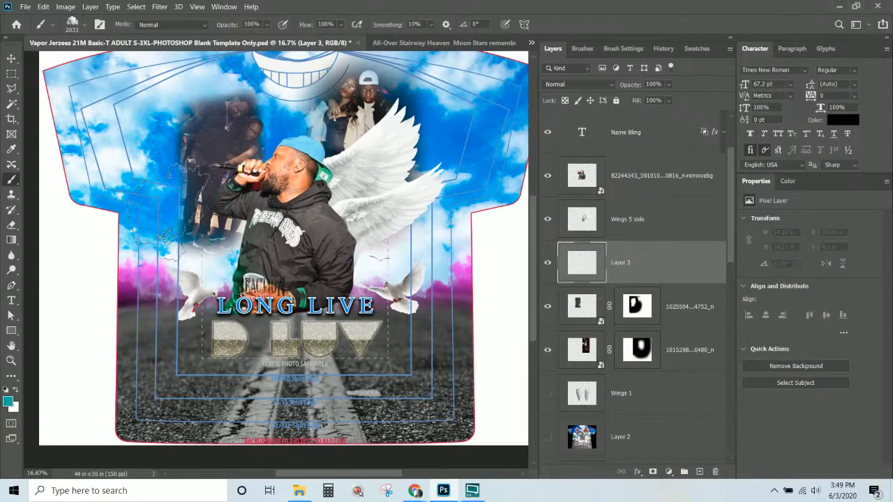
# Move the reference shirt on Layer 2 to the top of the layer stack, view it, and hide it again.
pyautogui.scroll(2, 672, 213)
pyautogui.scroll(-6, 667, 214)
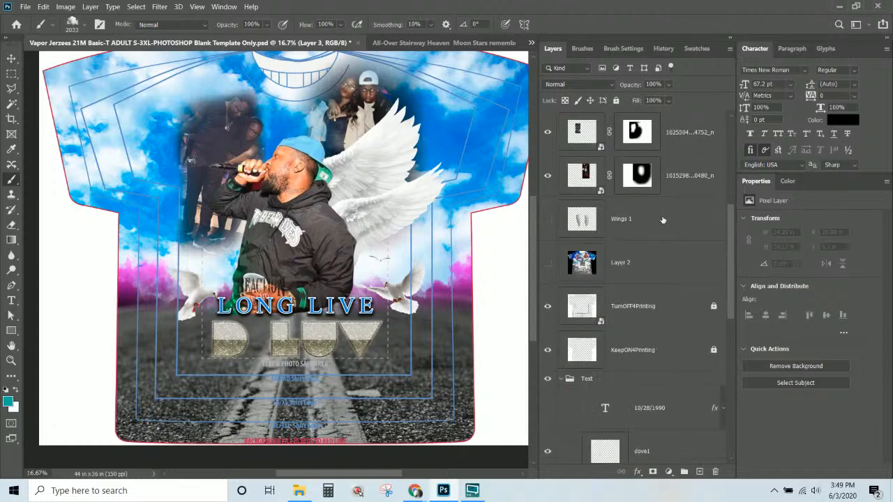
pyautogui.click(550, 264)
pyautogui.moveTo(662, 267); pyautogui.dragTo(654, 85)
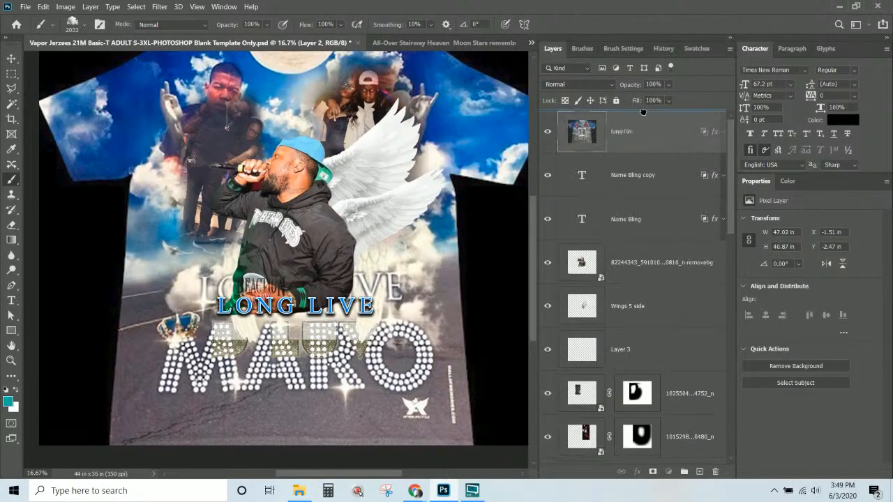
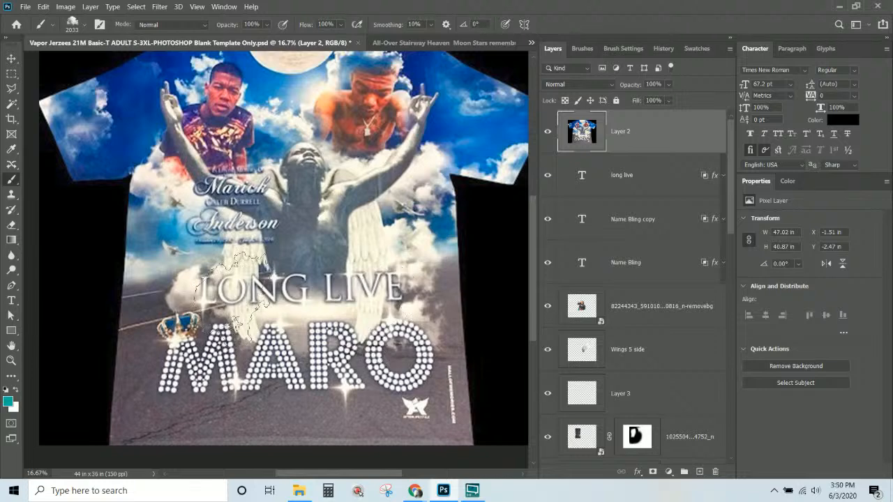
pyautogui.click(548, 132)
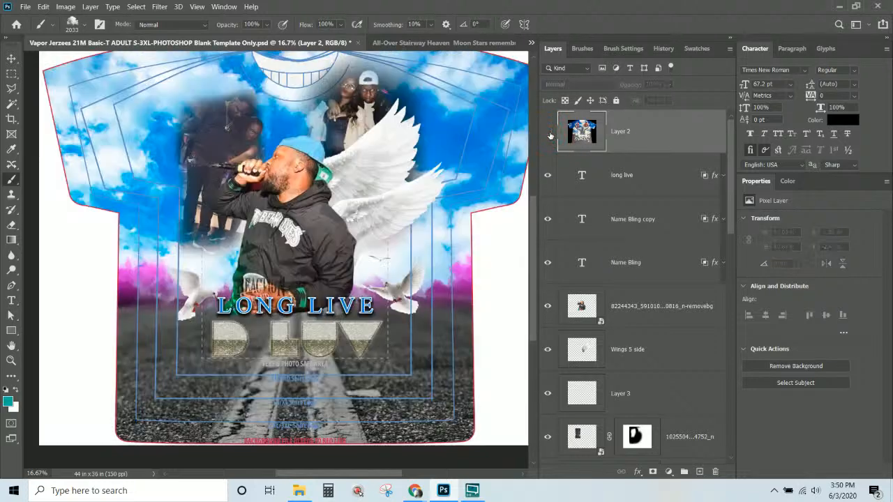
# Create a new empty layer directly above the cut-out man's layer.
pyautogui.click(11, 60)
pyautogui.click(650, 304)
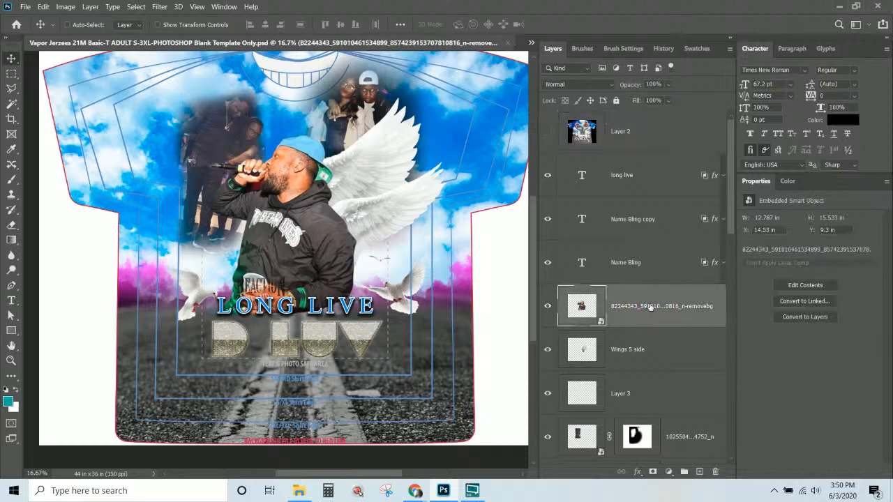
pyautogui.click(652, 472)
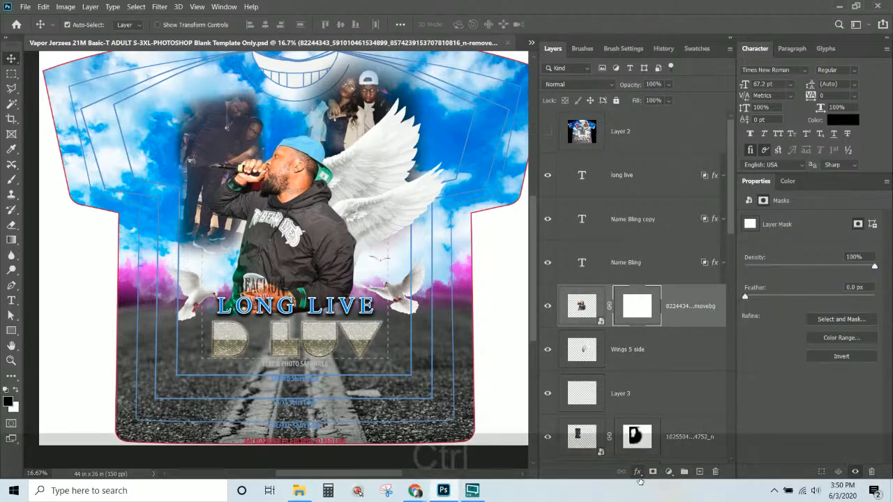
pyautogui.hotkey('ctrl', 'z')
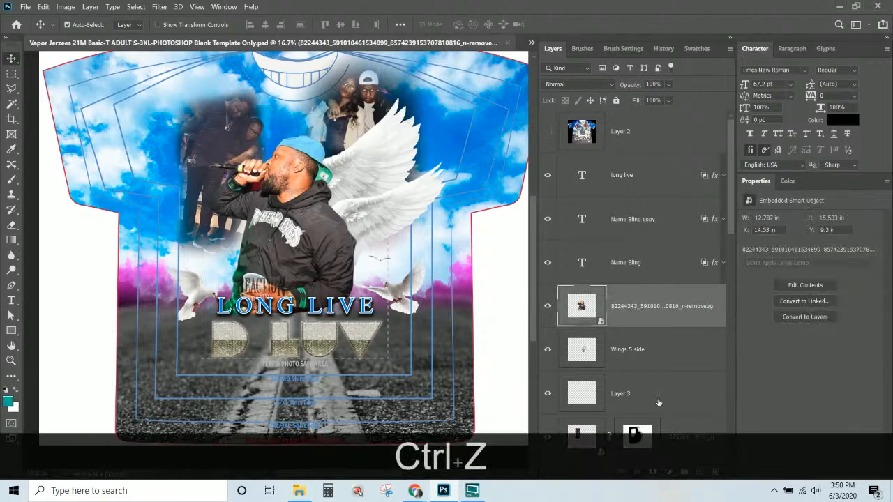
pyautogui.click(700, 472)
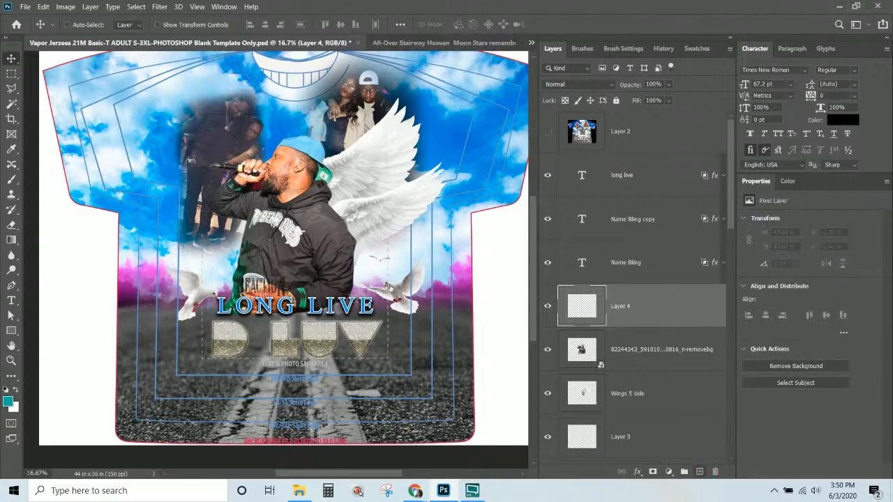
# Paint white clouds over the cut-out man's waist and around the lettering with the 2033 px cloud brush.
pyautogui.click(13, 393)
pyautogui.click(11, 179)
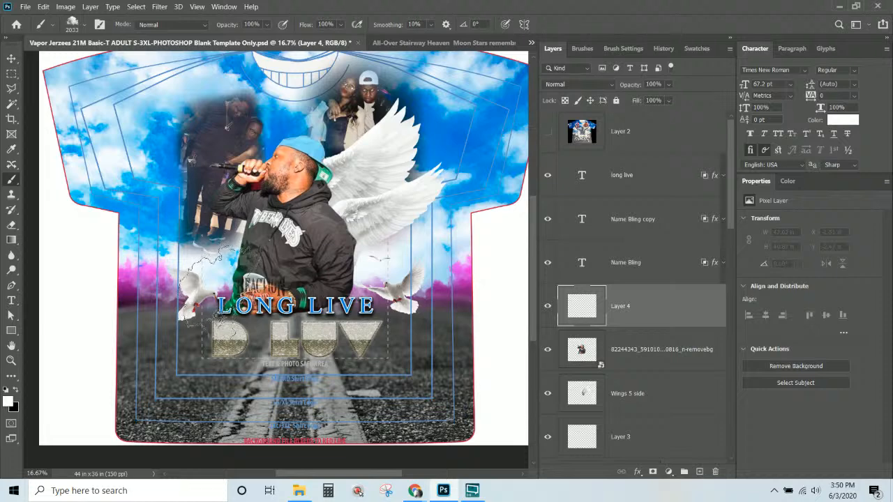
pyautogui.moveTo(206, 286)
pyautogui.mouseDown()
pyautogui.moveTo(258, 291)
pyautogui.moveTo(261, 305)
pyautogui.moveTo(282, 309)
pyautogui.moveTo(269, 326)
pyautogui.moveTo(370, 295)
pyautogui.moveTo(319, 319)
pyautogui.moveTo(370, 301)
pyautogui.moveTo(394, 308)
pyautogui.moveTo(380, 273)
pyautogui.moveTo(397, 318)
pyautogui.moveTo(388, 252)
pyautogui.moveTo(380, 284)
pyautogui.moveTo(192, 304)
pyautogui.moveTo(174, 270)
pyautogui.moveTo(174, 298)
pyautogui.moveTo(203, 279)
pyautogui.mouseUp()
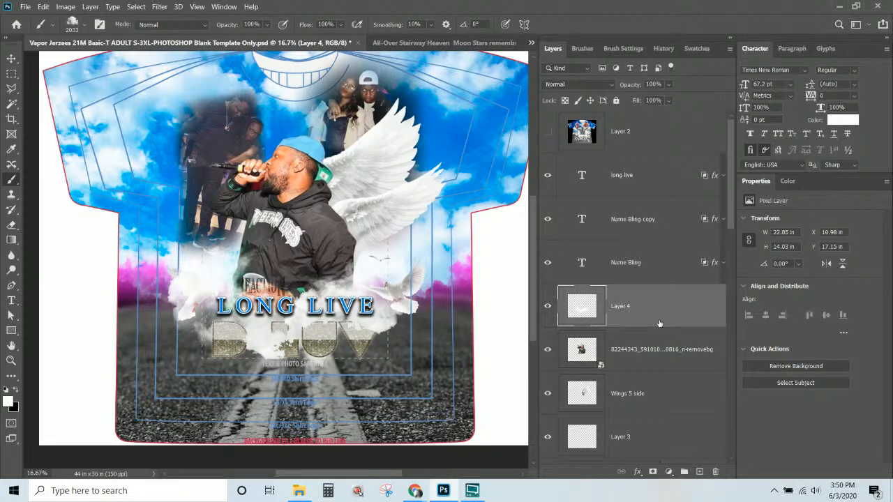
# Create a new layer above the standing couple photo and paint white clouds on both sides behind the man and wings.
pyautogui.scroll(-3, 650, 357)
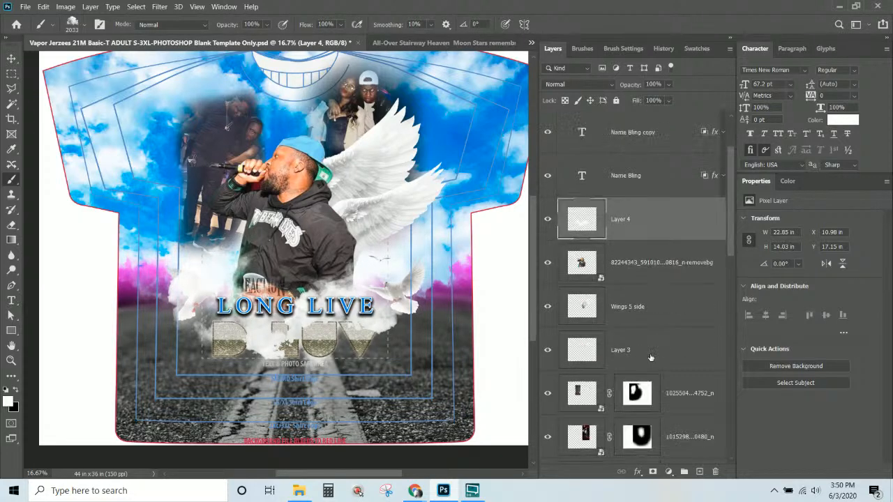
pyautogui.click(698, 350)
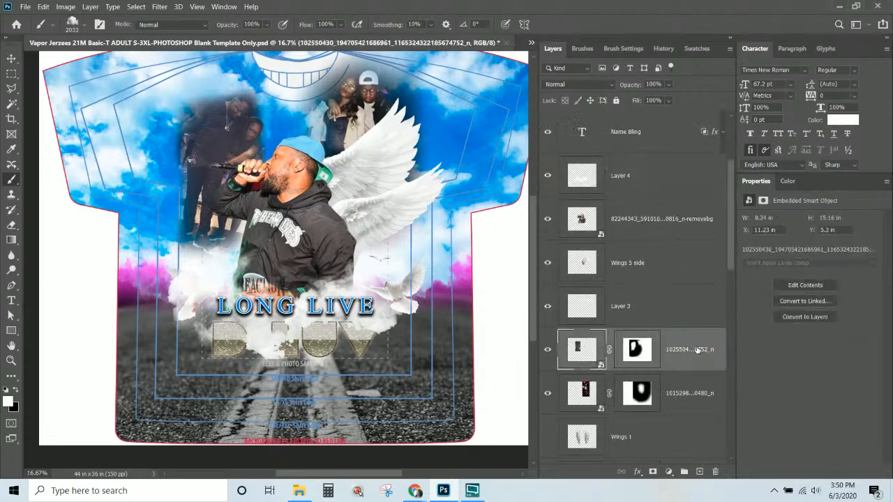
pyautogui.click(699, 473)
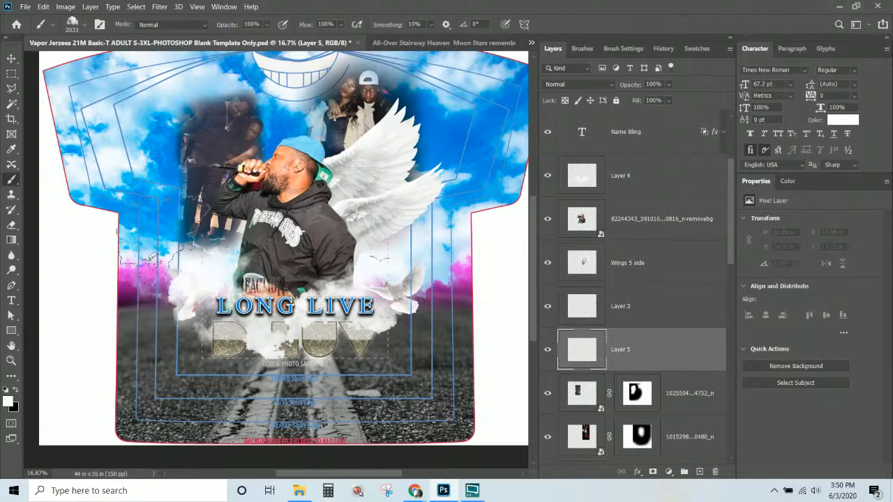
pyautogui.click(170, 239)
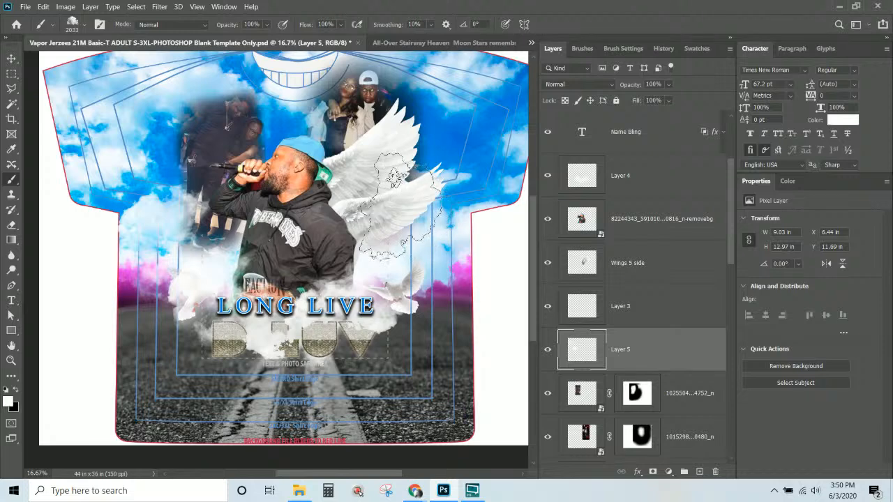
pyautogui.click(388, 218)
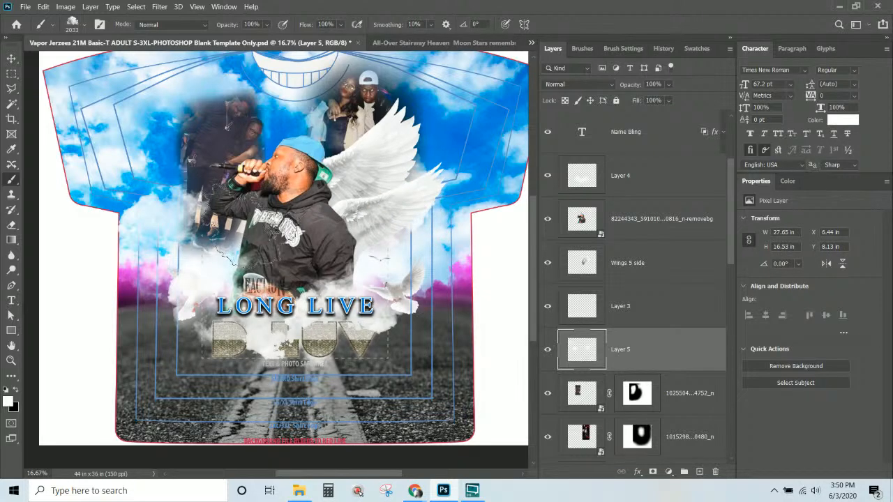
# Reduce the cloud brush to 1351 px and paint more white cloud over the lower edge of the standing couple photo.
pyautogui.press('ctrl')
pyautogui.hotkey('ctrl', 'alt')
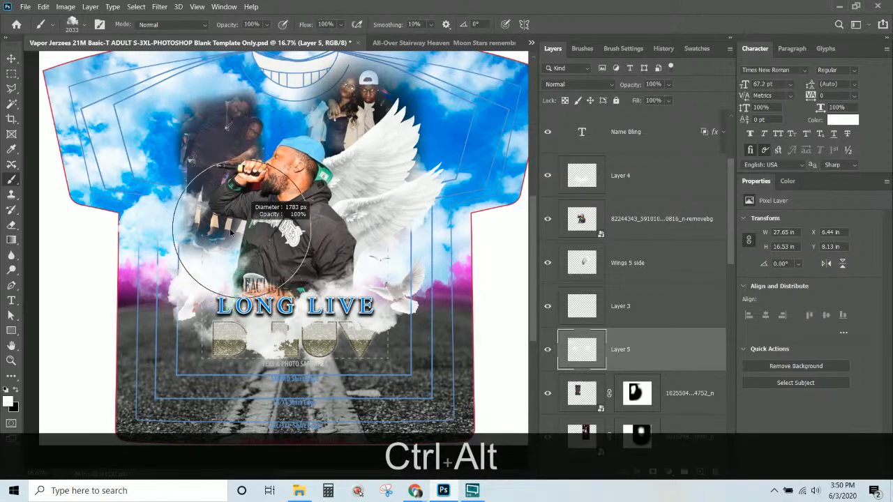
pyautogui.moveTo(246, 236)
pyautogui.mouseDown()
pyautogui.moveTo(202, 231)
pyautogui.moveTo(252, 230)
pyautogui.mouseUp()
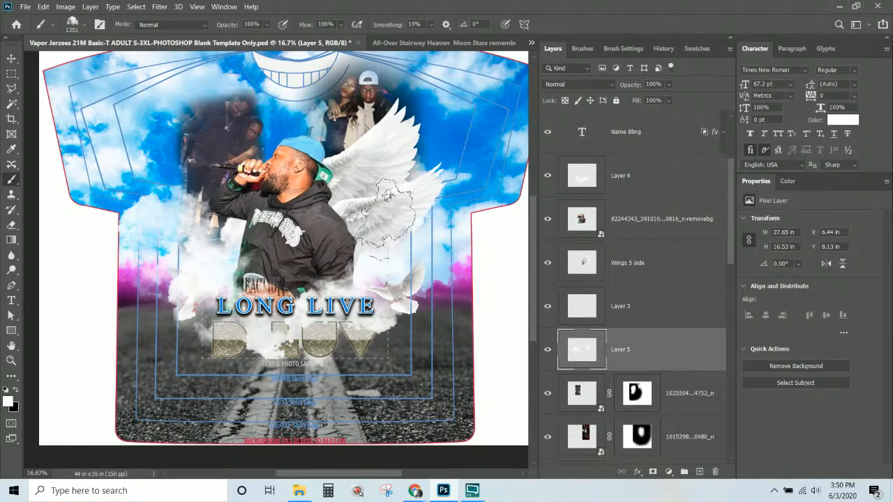
# Hide the Wings 5 side layer.
pyautogui.scroll(-5, 590, 268)
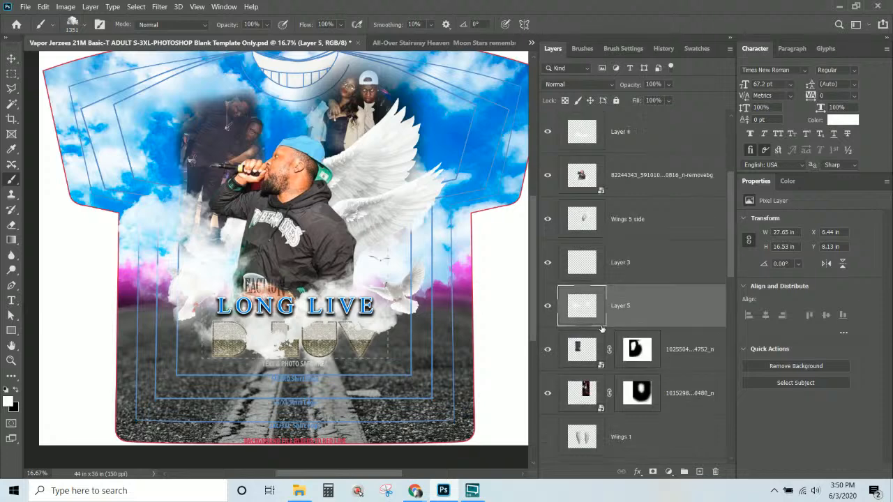
pyautogui.scroll(-3, 552, 316)
pyautogui.scroll(8, 551, 313)
pyautogui.click(547, 311)
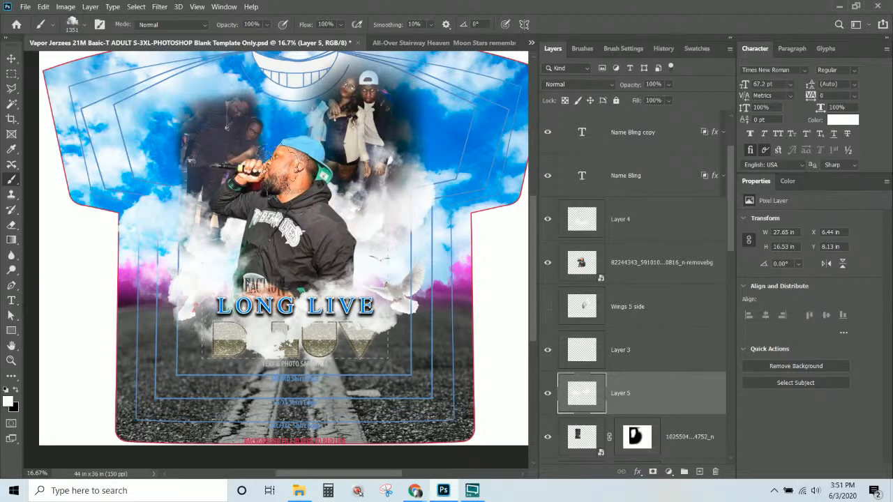
# Paint more white cloud on Layer 5 behind the man and undo the strokes made around the collar.
pyautogui.moveTo(272, 154)
pyautogui.mouseDown()
pyautogui.moveTo(255, 175)
pyautogui.moveTo(265, 185)
pyautogui.mouseUp()
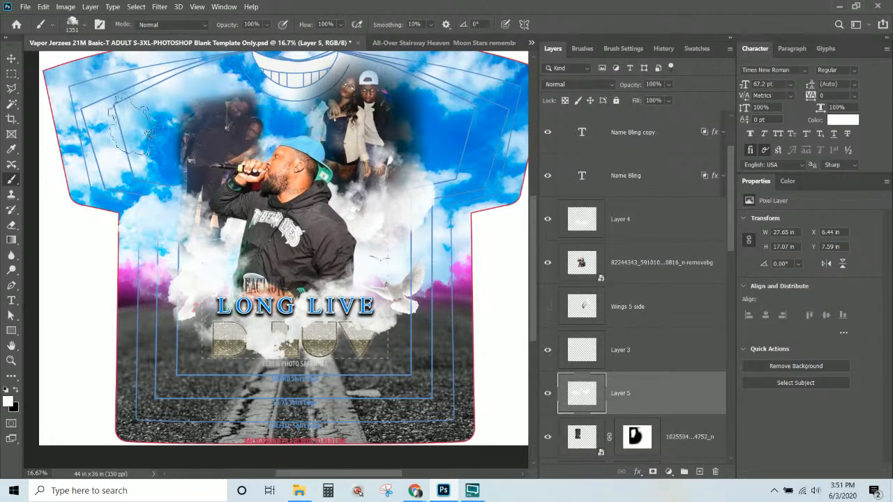
pyautogui.moveTo(241, 115)
pyautogui.mouseDown()
pyautogui.moveTo(254, 73)
pyautogui.moveTo(241, 73)
pyautogui.moveTo(256, 72)
pyautogui.moveTo(168, 80)
pyautogui.mouseUp()
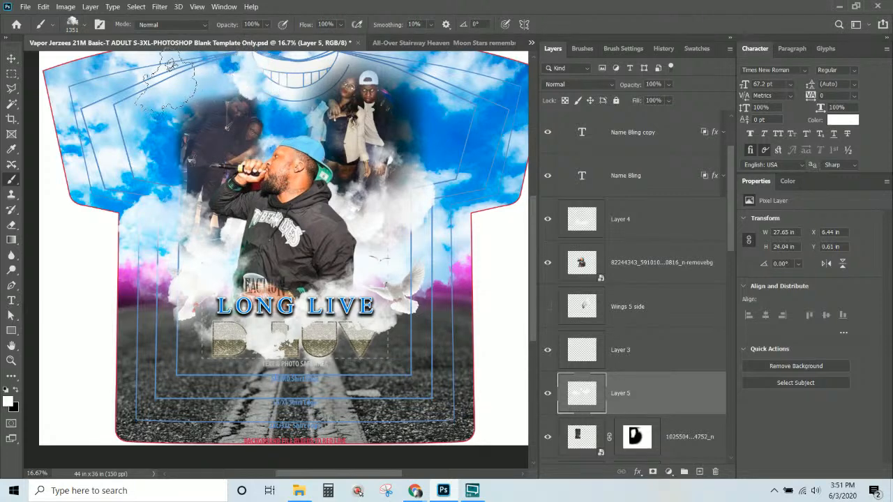
pyautogui.hotkey('ctrl', 'z')
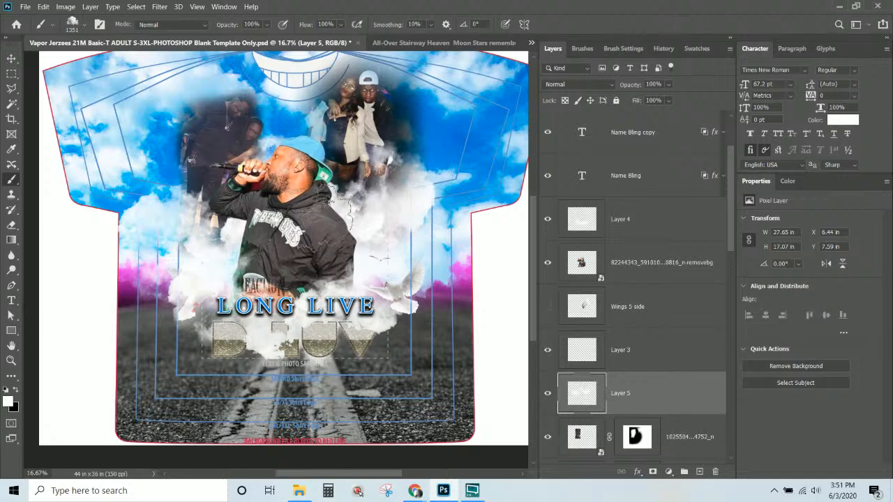
# Add a solid color fill layer above the magenta Layer 1, using the blue 006bdc sampled from the sky.
pyautogui.scroll(-5, 649, 338)
pyautogui.scroll(-5, 649, 337)
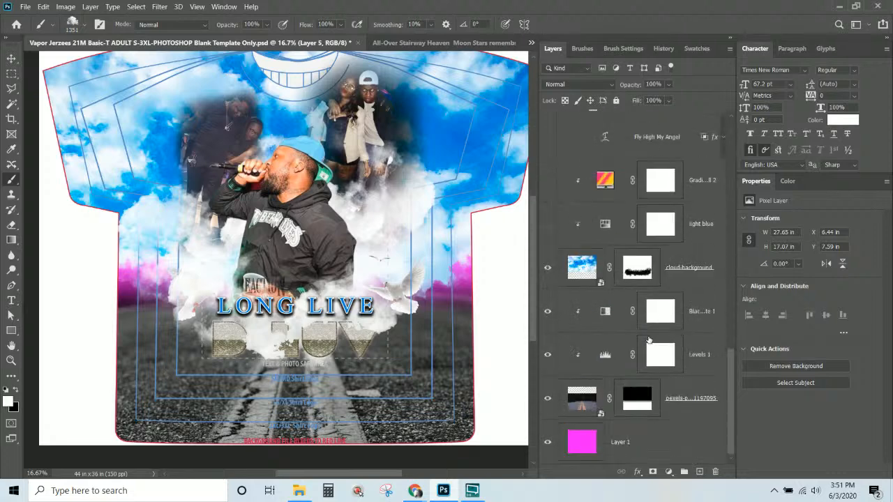
pyautogui.click(576, 451)
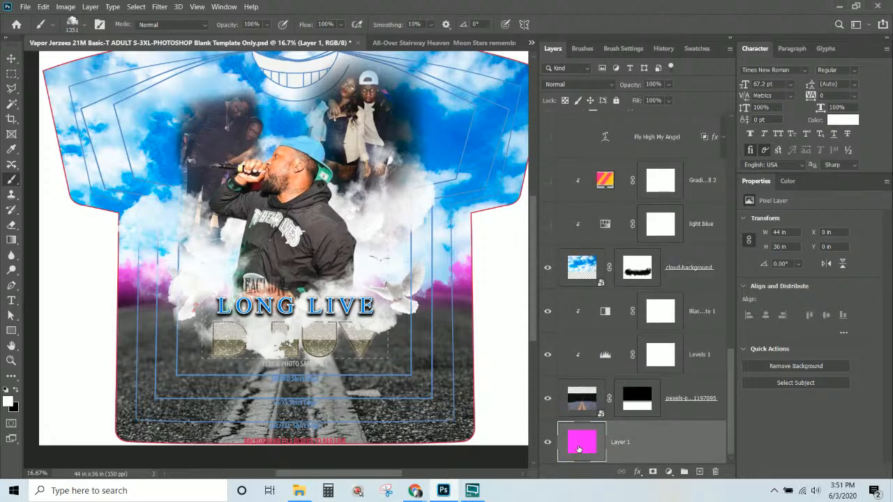
pyautogui.doubleClick(579, 448)
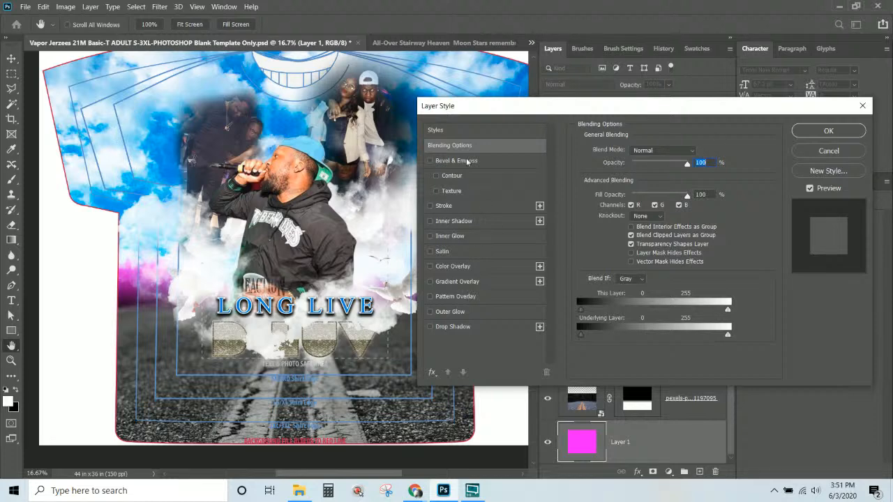
pyautogui.click(813, 151)
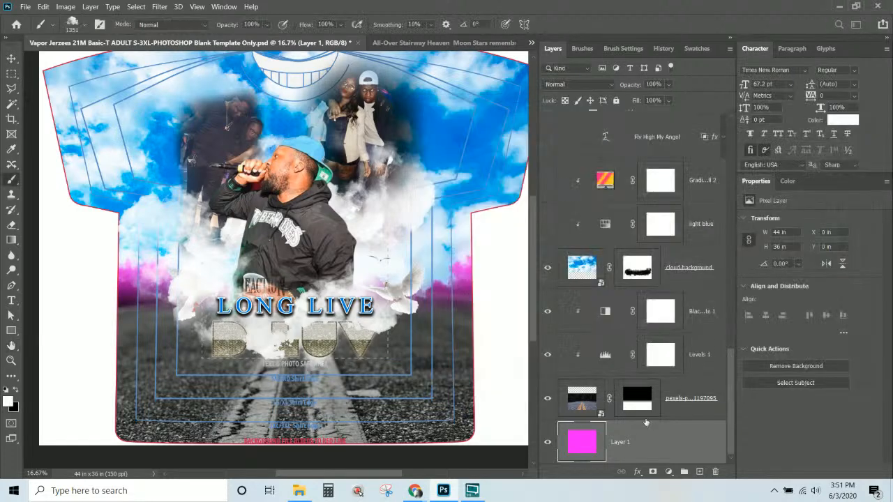
pyautogui.click(91, 7)
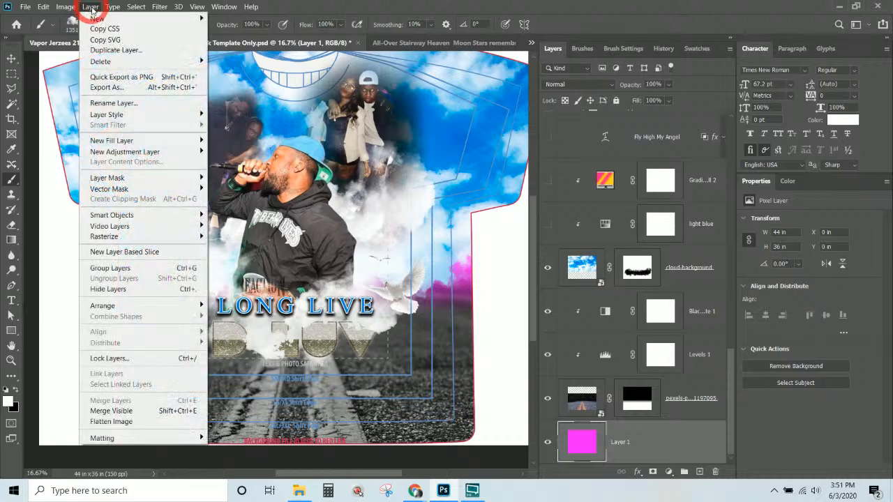
pyautogui.click(162, 143)
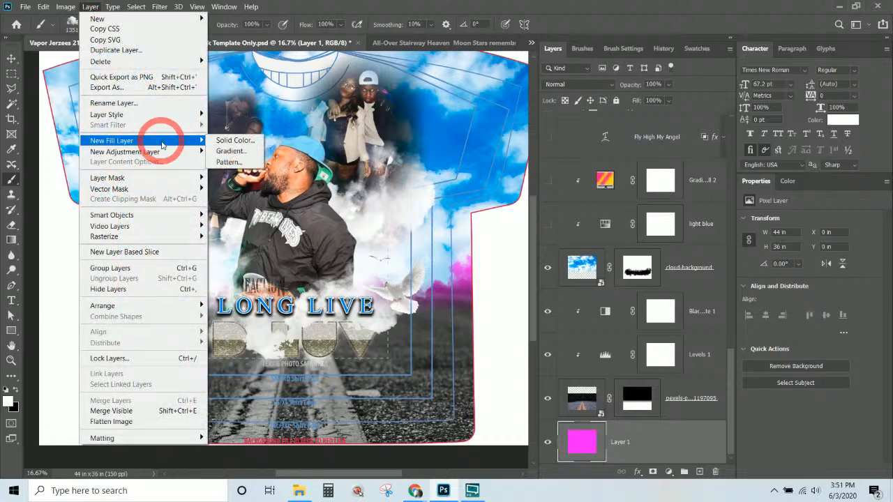
pyautogui.click(226, 142)
pyautogui.click(534, 141)
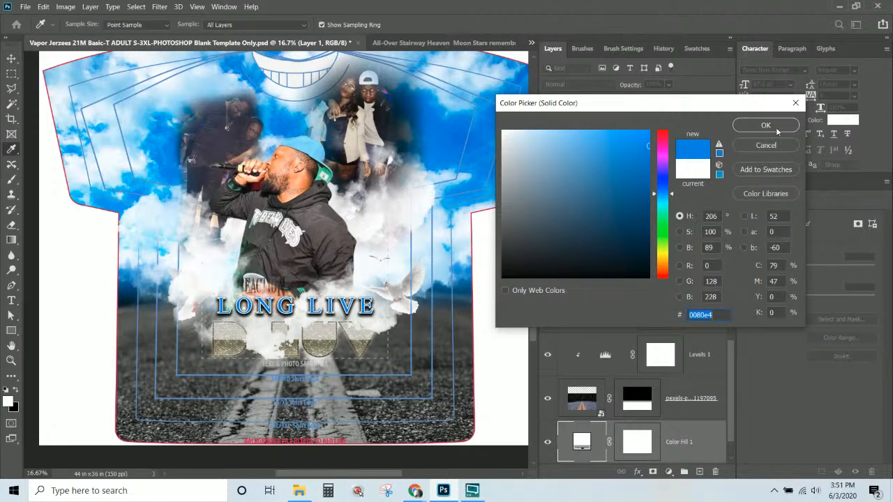
pyautogui.click(458, 135)
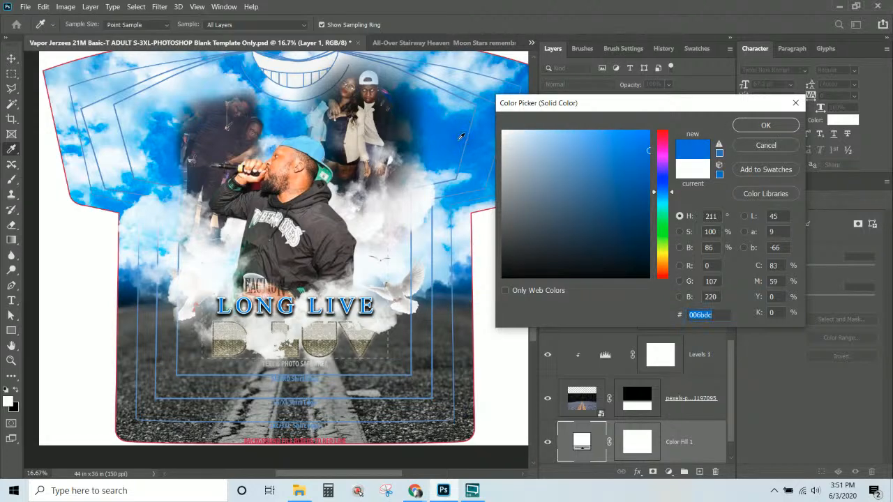
pyautogui.click(765, 125)
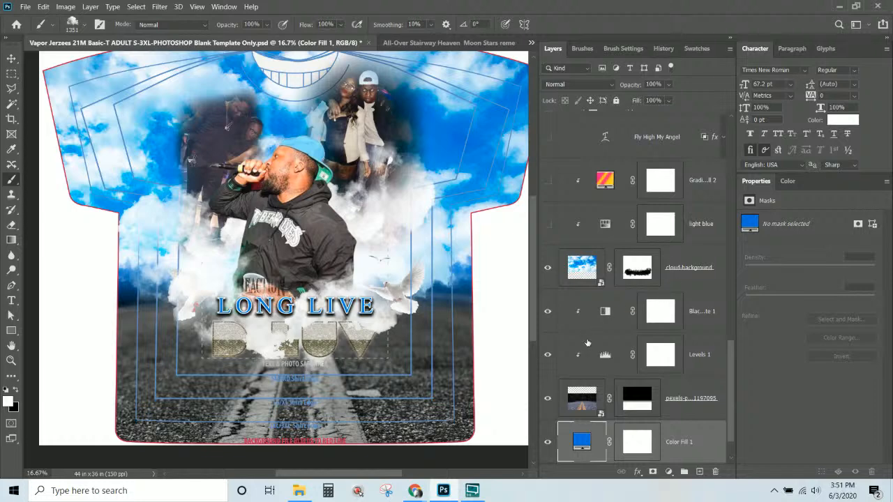
# Compare the name lettering with Layer 4's clouds hidden and shown, and check it against the reference shirt on Layer 2.
pyautogui.scroll(-1, 700, 413)
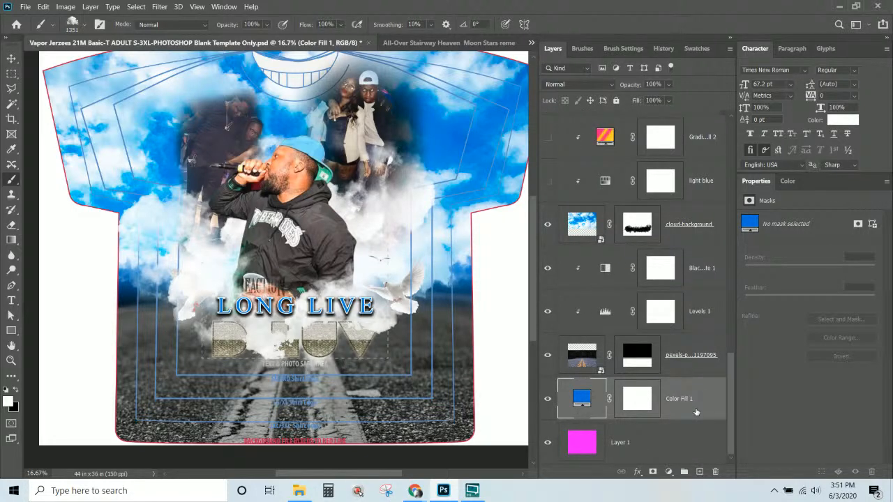
pyautogui.scroll(10, 657, 293)
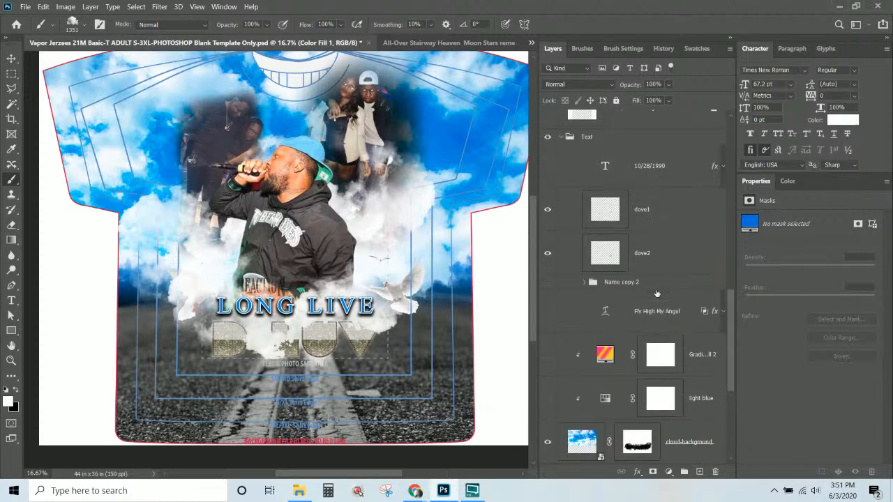
pyautogui.scroll(8, 656, 293)
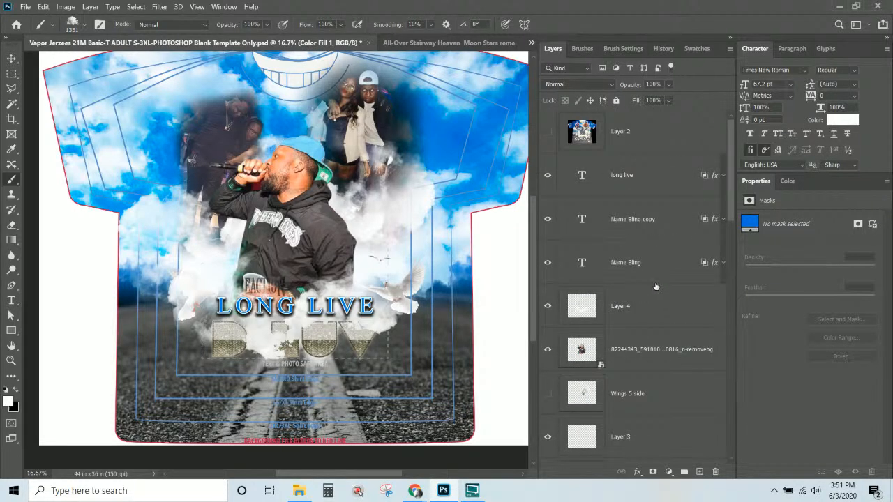
pyautogui.click(632, 222)
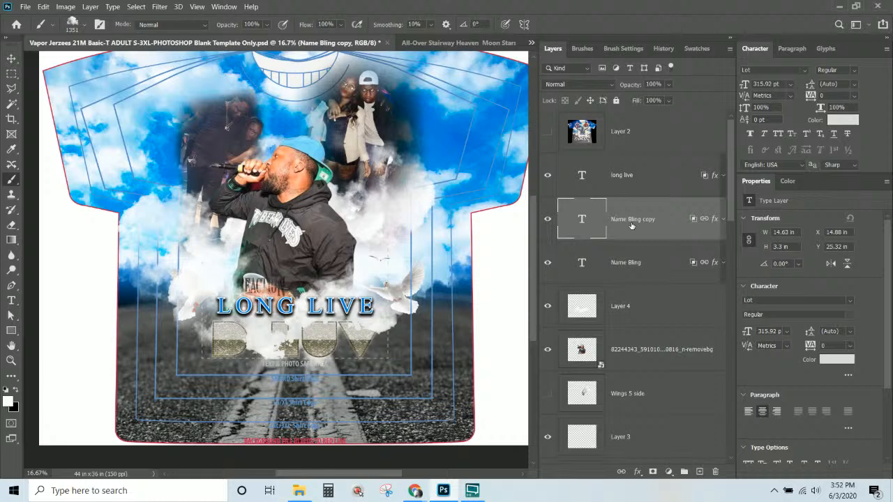
pyautogui.click(549, 308)
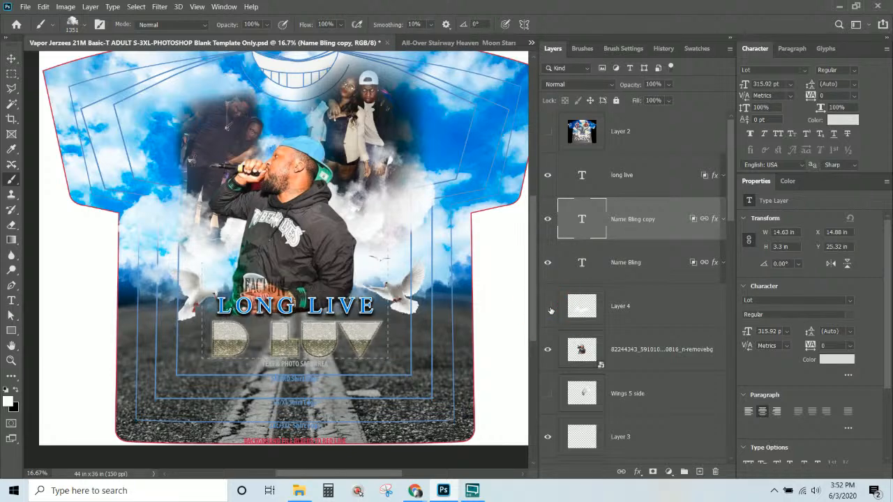
pyautogui.click(549, 308)
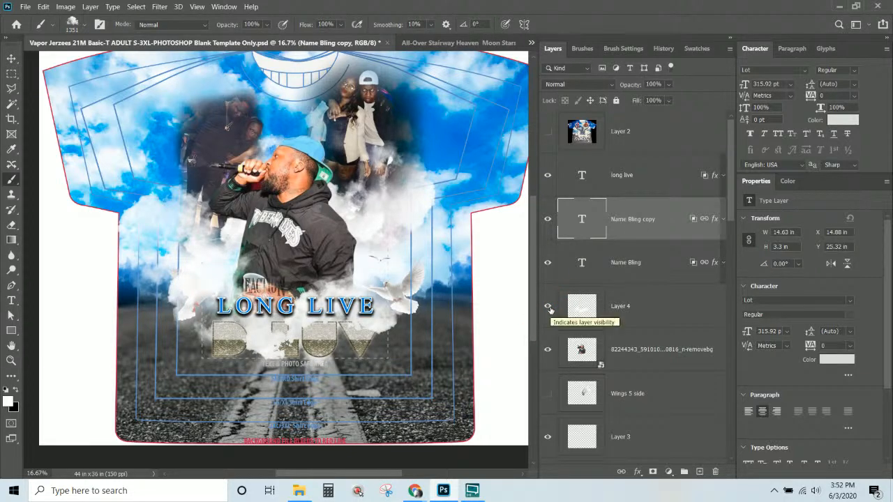
pyautogui.click(548, 132)
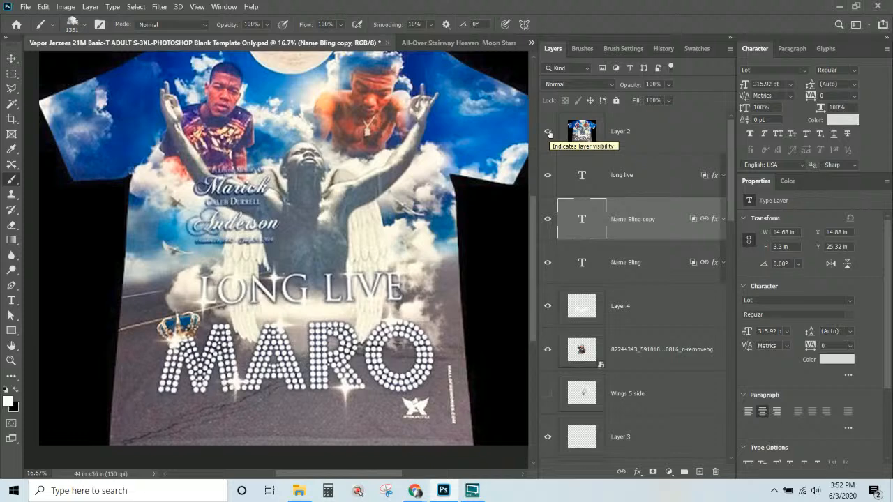
pyautogui.click(548, 132)
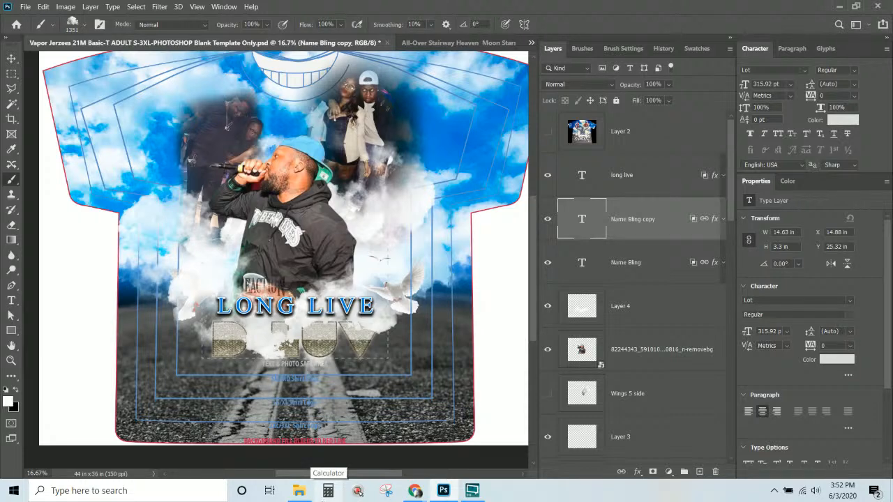
# Compare the type settings of the long live, Name Bling copy and Name Bling text layers.
pyautogui.moveTo(415, 497)
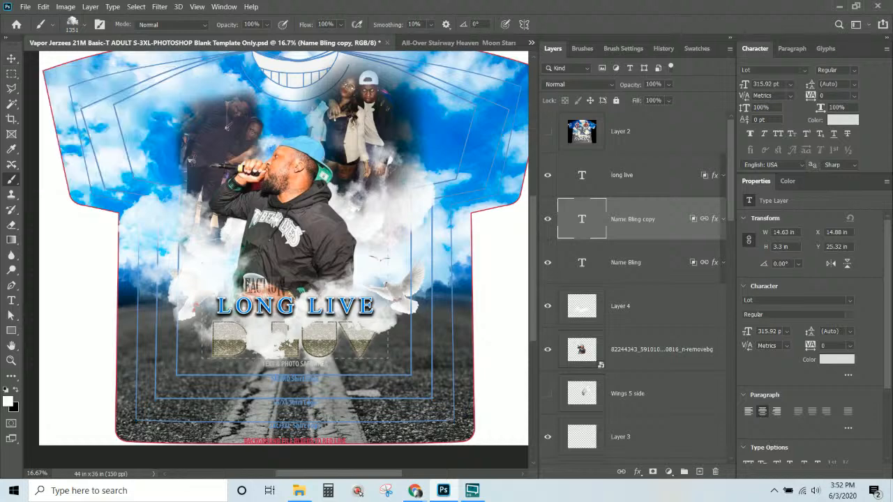
pyautogui.click(648, 175)
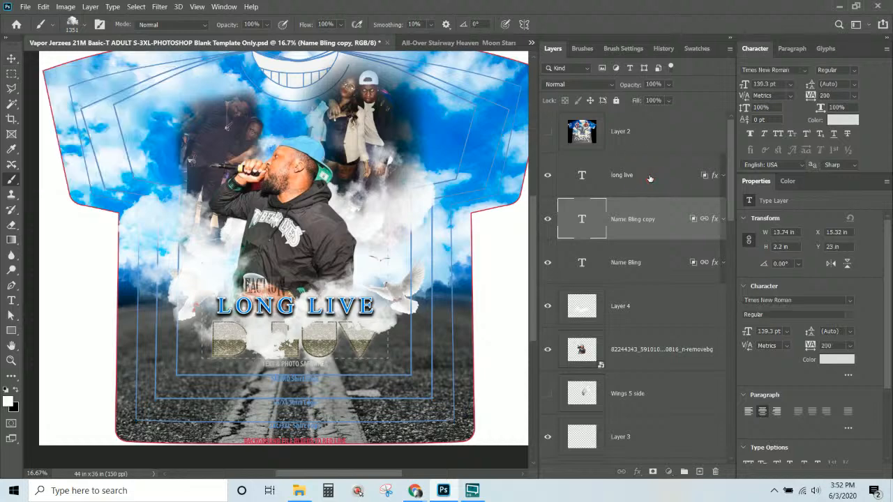
pyautogui.click(642, 264)
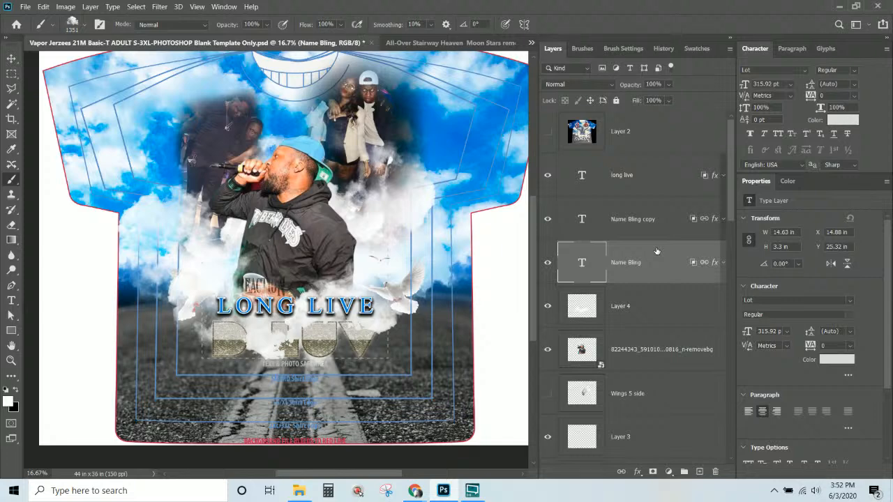
pyautogui.click(648, 176)
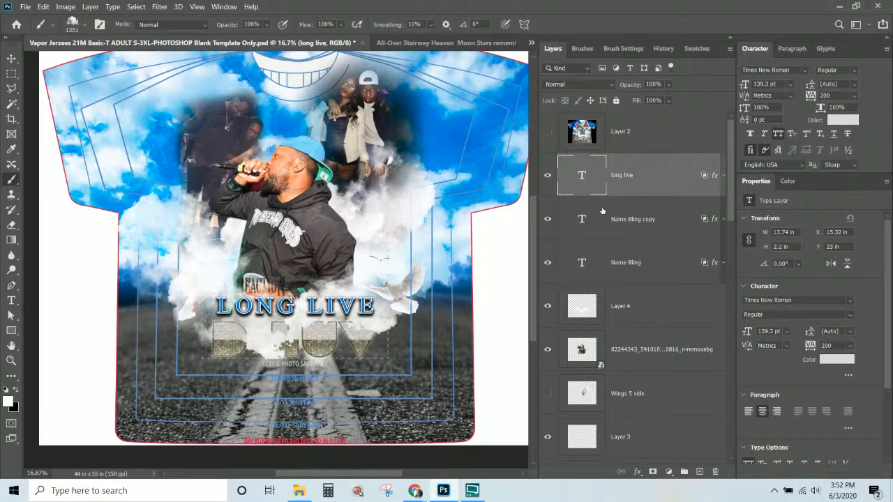
pyautogui.click(630, 220)
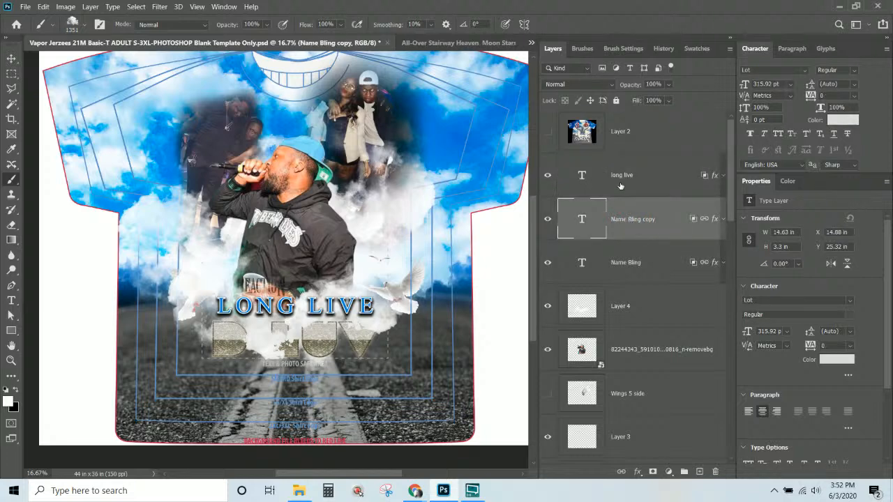
pyautogui.click(631, 263)
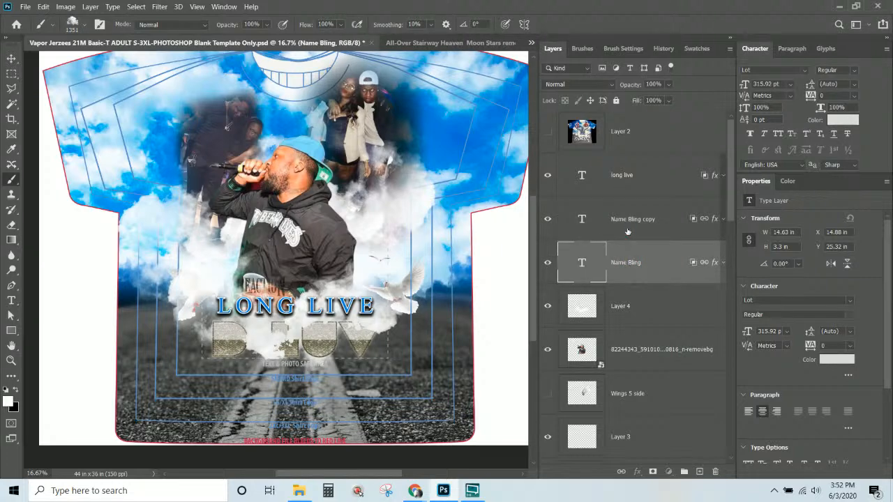
pyautogui.click(627, 230)
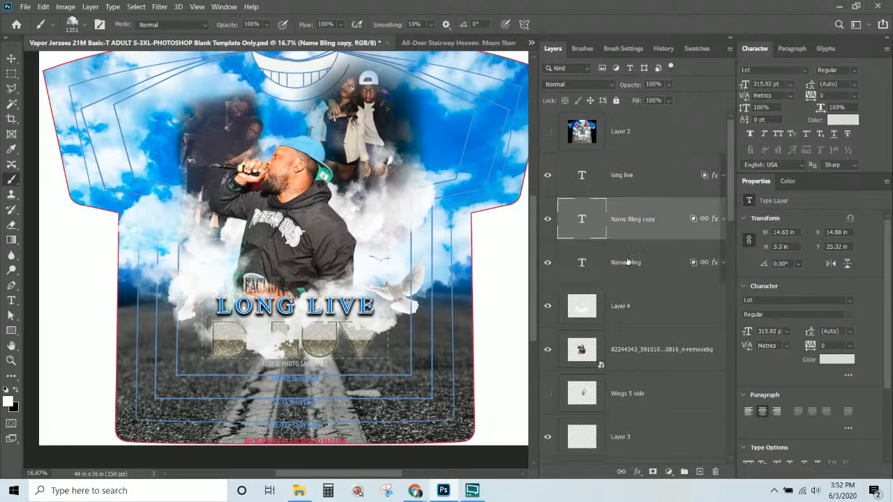
# Hide the Name Bling copy layer and open the blending options of the Name Bling layer.
pyautogui.click(549, 222)
pyautogui.click(549, 222)
pyautogui.click(548, 222)
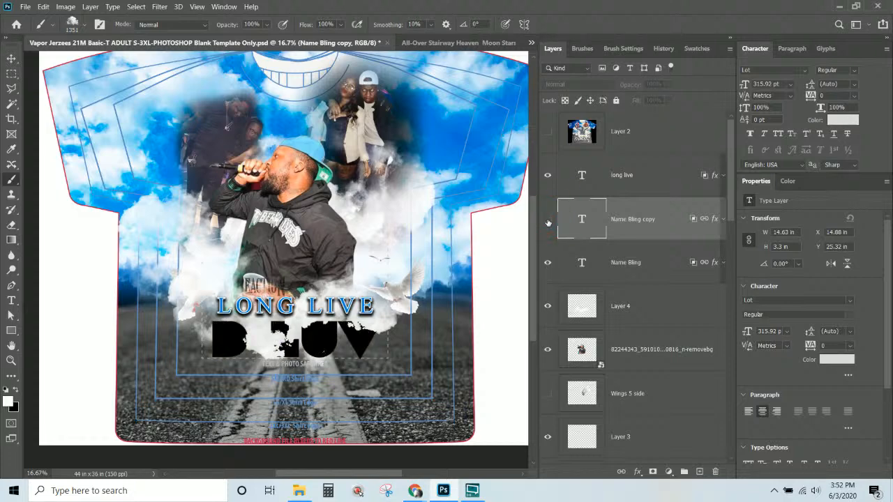
pyautogui.click(670, 262)
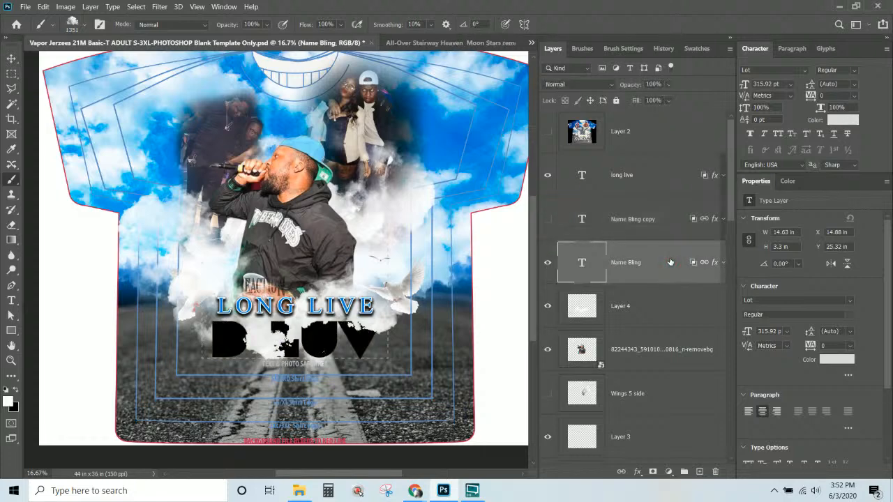
pyautogui.click(611, 86)
pyautogui.click(629, 90)
pyautogui.doubleClick(713, 263)
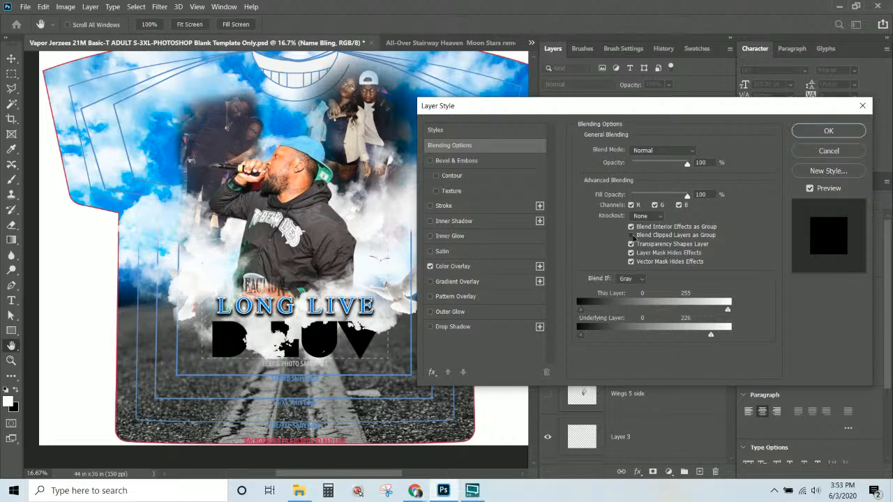
# Try turning off Name Bling's advanced blending options and its R, G and B channels, and reset the layer style.
pyautogui.click(632, 235)
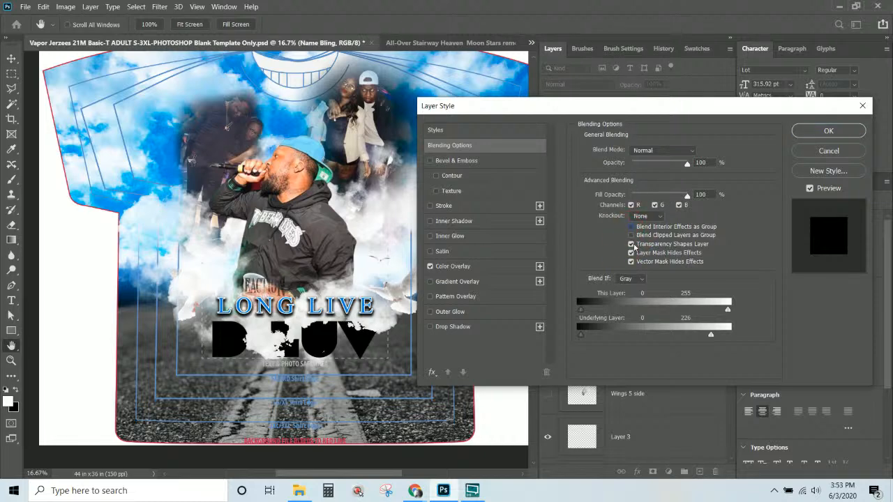
pyautogui.click(632, 244)
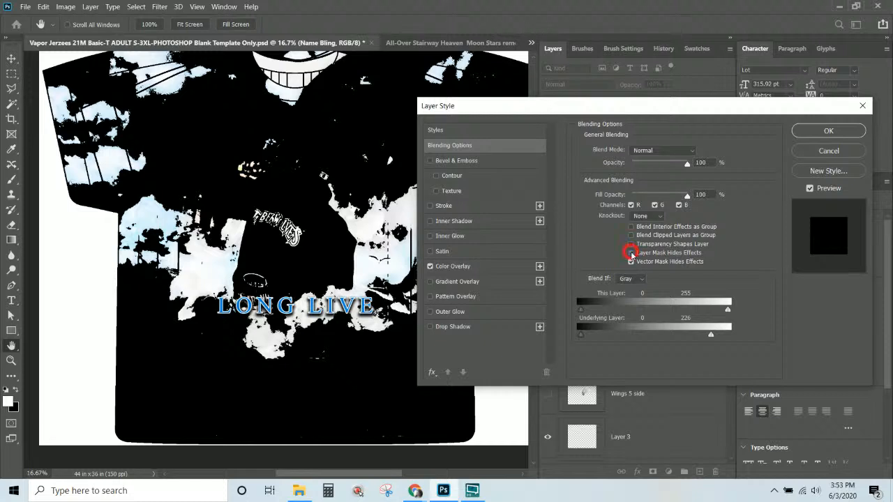
pyautogui.click(632, 261)
pyautogui.click(483, 265)
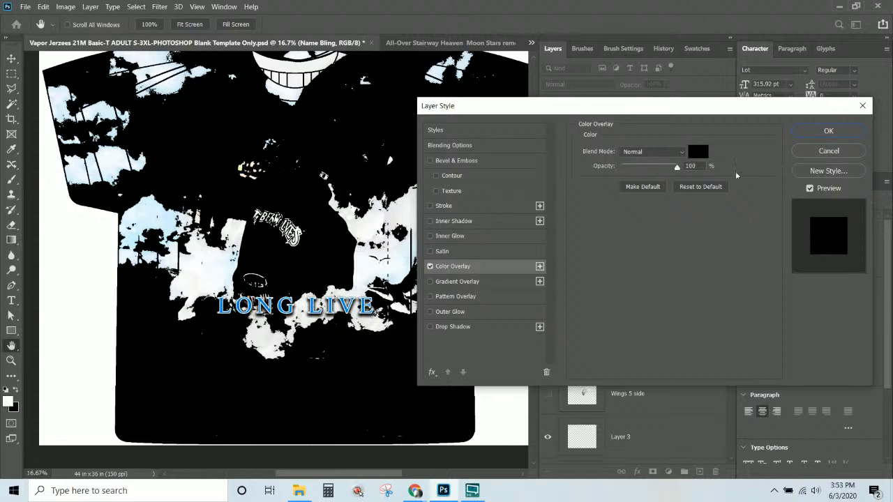
pyautogui.click(450, 267)
pyautogui.click(462, 145)
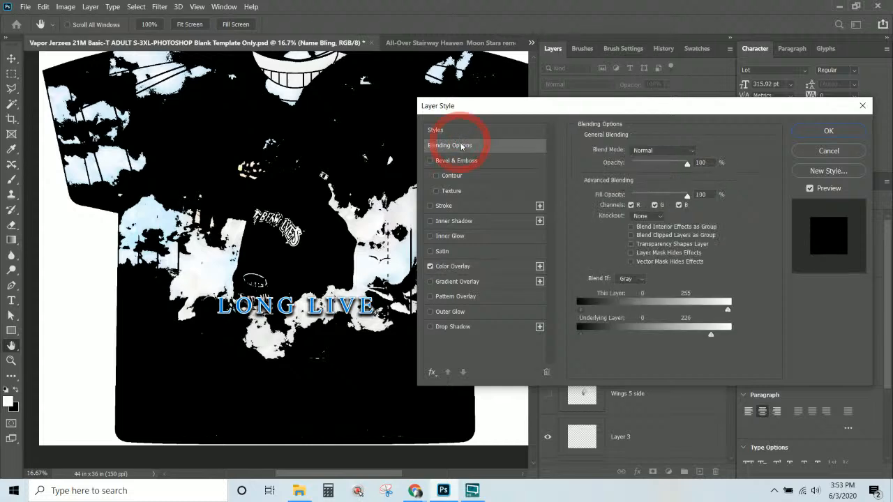
pyautogui.click(631, 204)
pyautogui.click(654, 205)
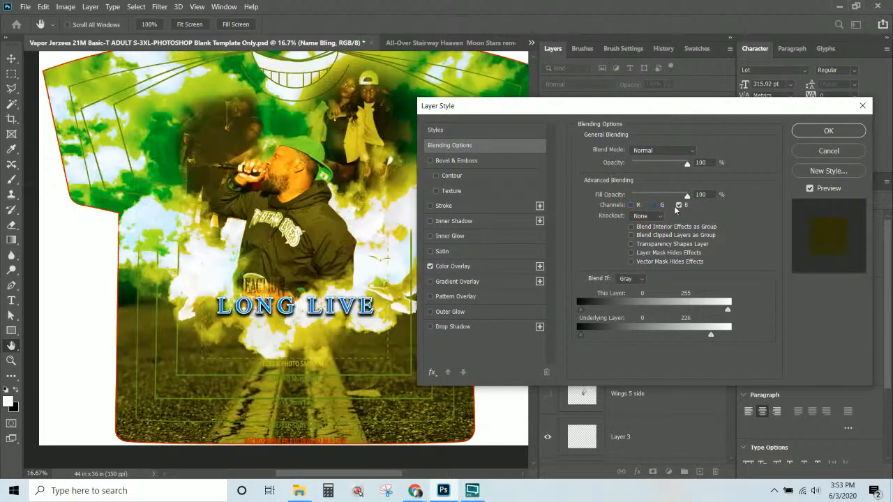
pyautogui.click(679, 205)
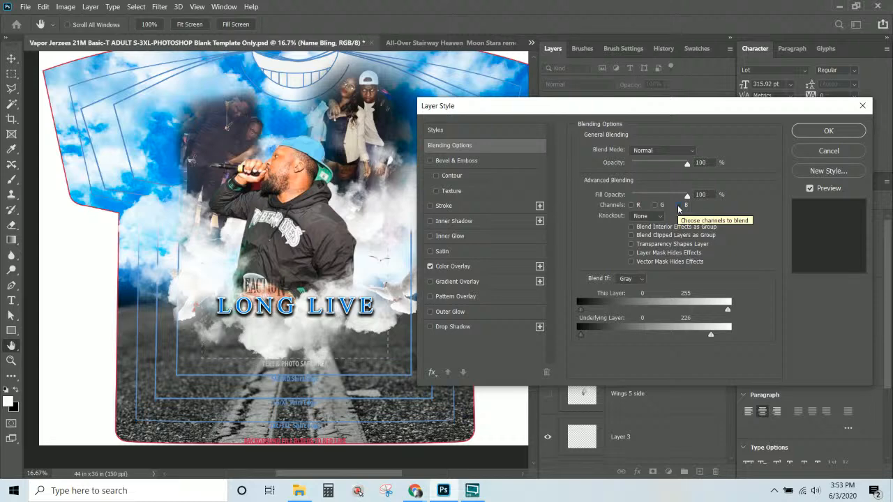
pyautogui.click(631, 226)
pyautogui.click(631, 244)
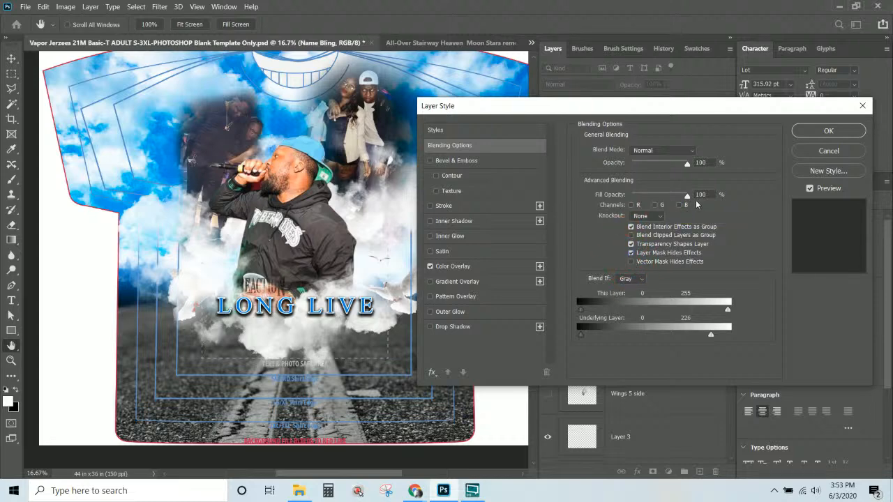
pyautogui.click(812, 154)
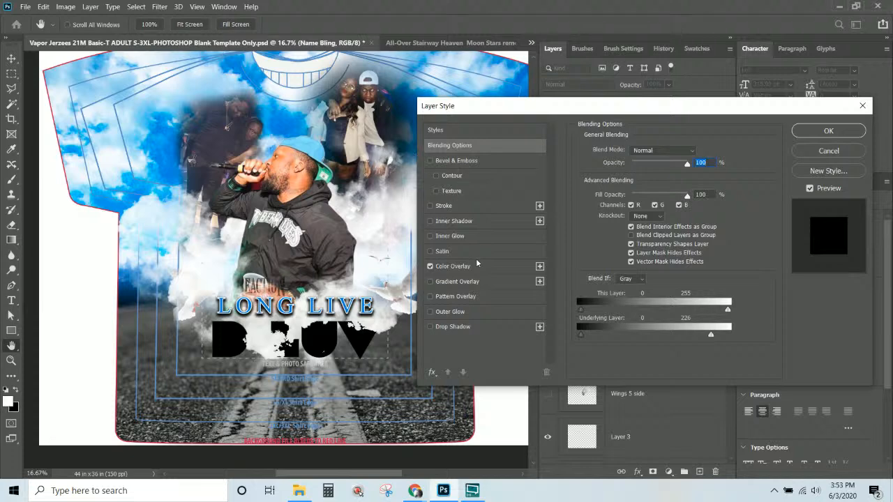
# Try excluding the R, G and B channels from Name Bling's blending and re-enable all three.
pyautogui.click(477, 270)
pyautogui.click(466, 146)
pyautogui.click(631, 206)
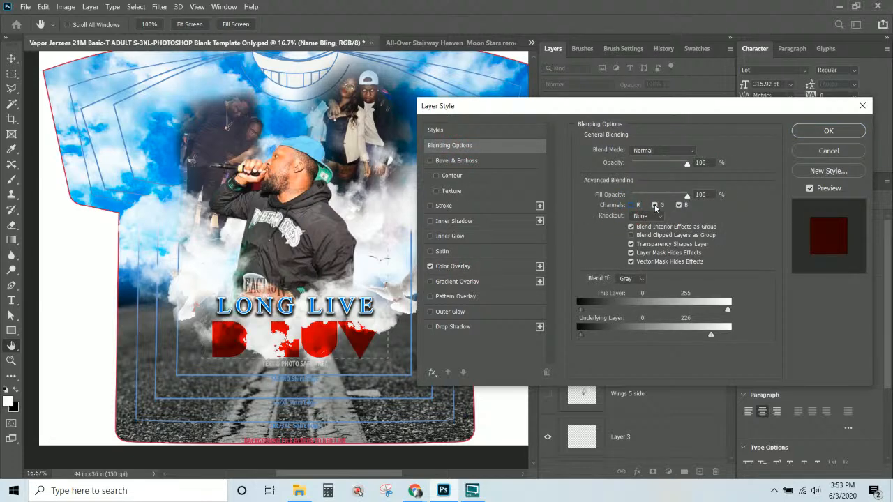
pyautogui.click(654, 206)
pyautogui.click(678, 205)
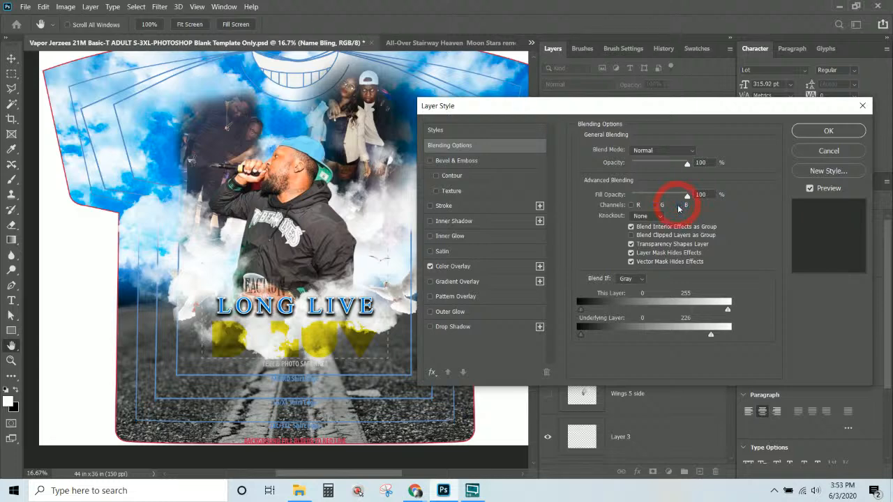
pyautogui.click(679, 205)
pyautogui.click(654, 205)
pyautogui.click(632, 205)
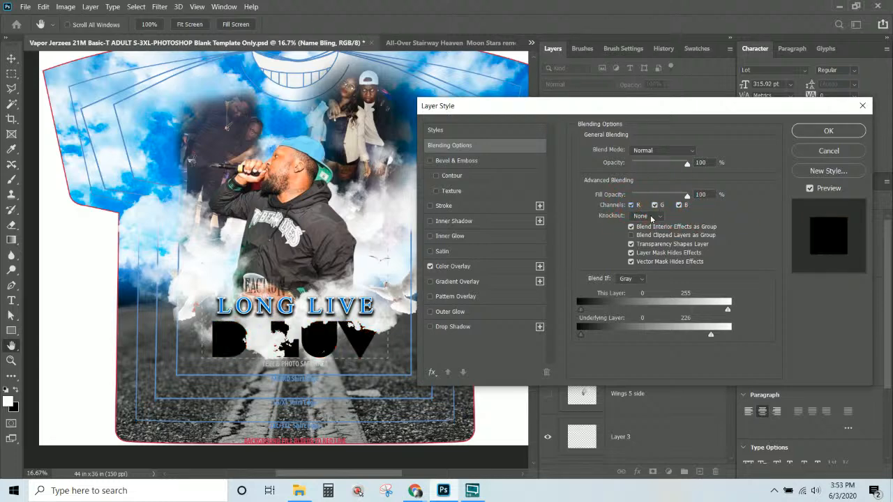
# Try Deep knockout on the Name Bling layer, return it to None, and check its fill opacity and Blend If choices.
pyautogui.click(645, 216)
pyautogui.click(650, 243)
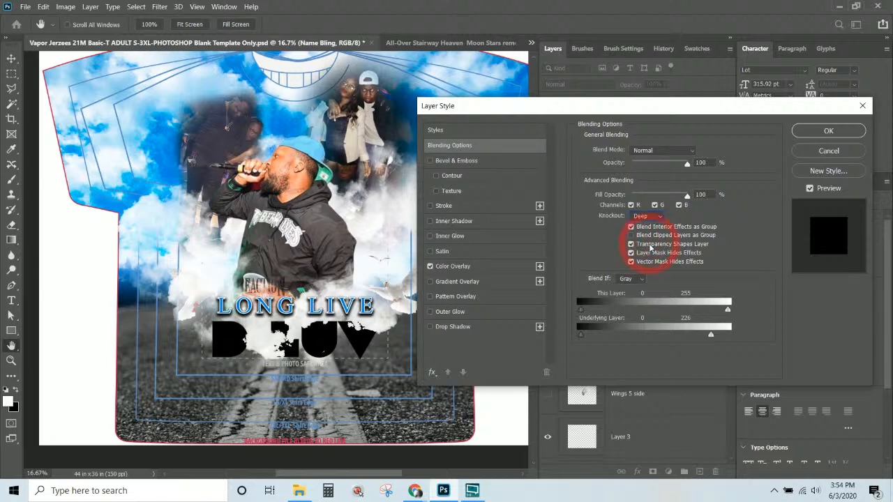
pyautogui.click(641, 218)
pyautogui.click(638, 226)
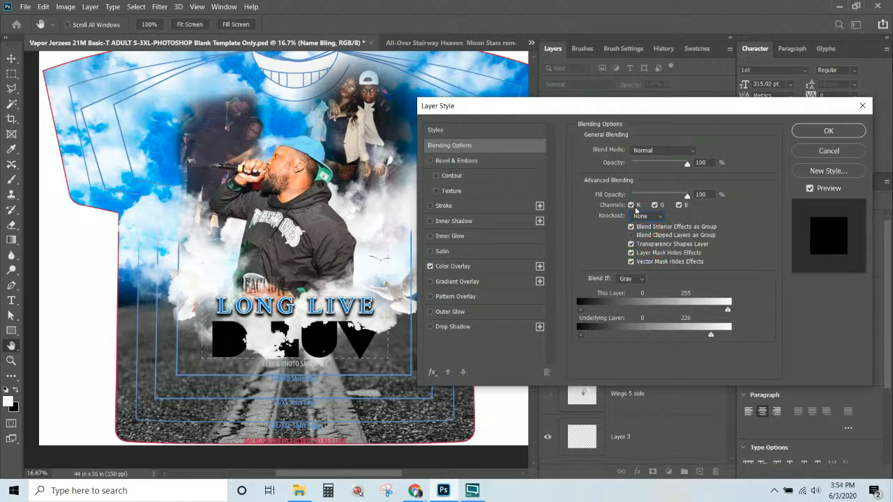
pyautogui.moveTo(632, 197); pyautogui.dragTo(714, 194)
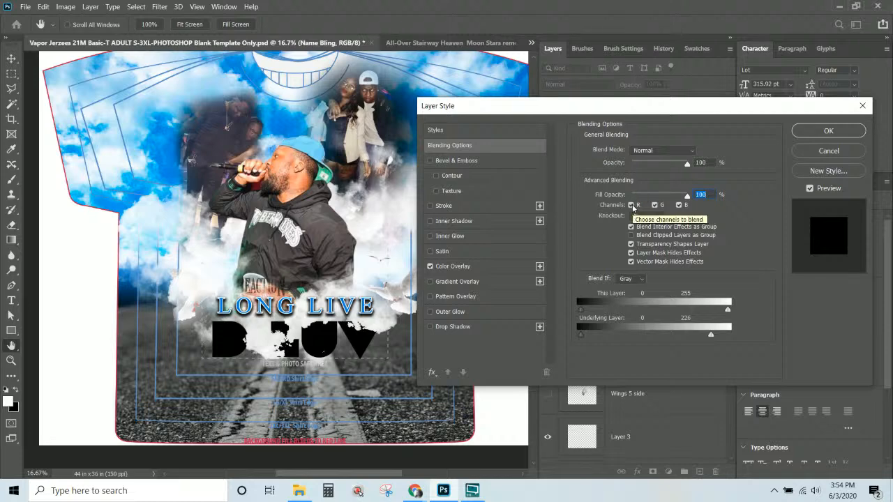
pyautogui.click(639, 281)
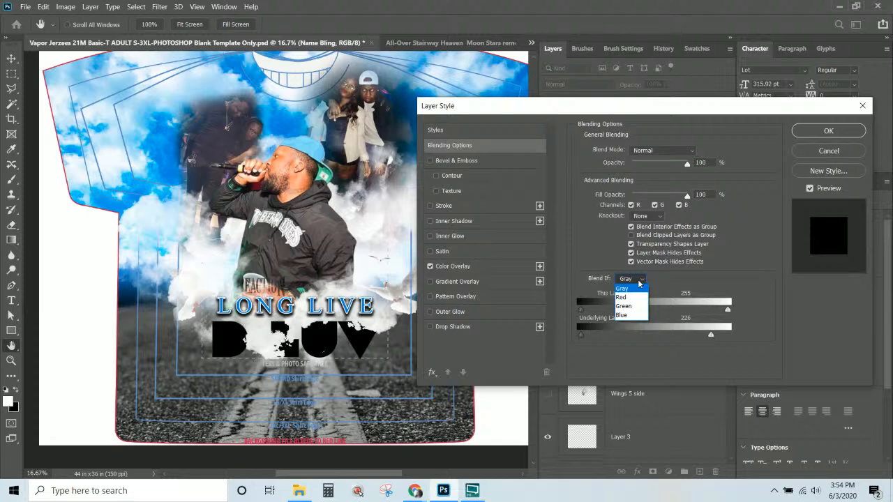
pyautogui.click(669, 283)
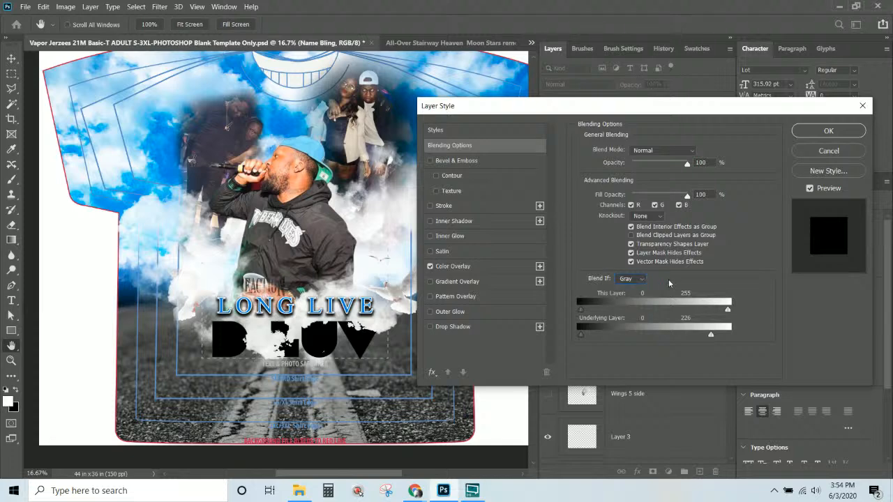
# Enable Blend Clipped Layers as Group for Name Bling, leaving the other advanced blending options on and fill opacity at 100%.
pyautogui.click(631, 261)
pyautogui.click(631, 245)
pyautogui.click(631, 244)
pyautogui.click(631, 227)
pyautogui.click(631, 227)
pyautogui.moveTo(656, 196); pyautogui.dragTo(780, 194)
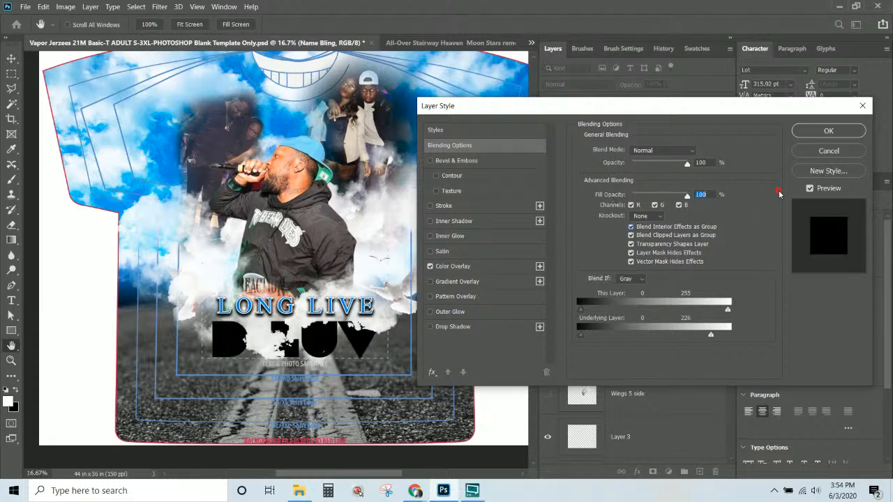
# Test the name lettering with different color channels switched off, and restore all channels with opacity and fill at 100%.
pyautogui.click(631, 204)
pyautogui.click(656, 205)
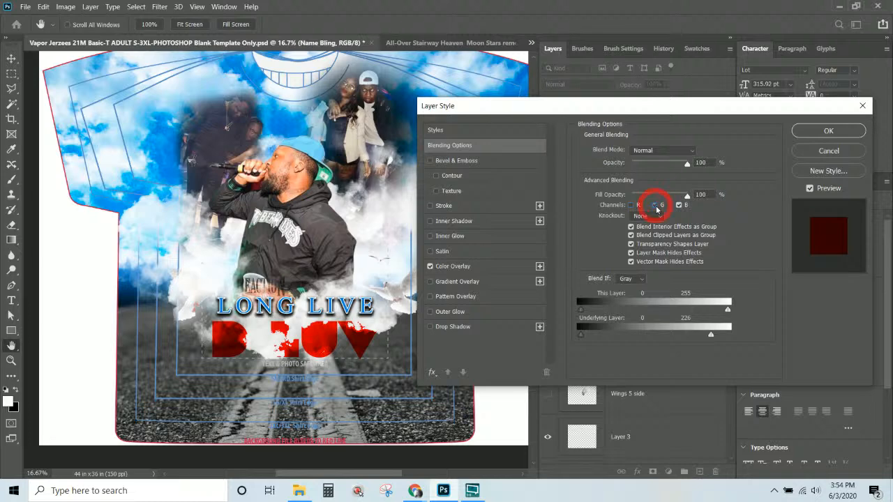
pyautogui.click(679, 206)
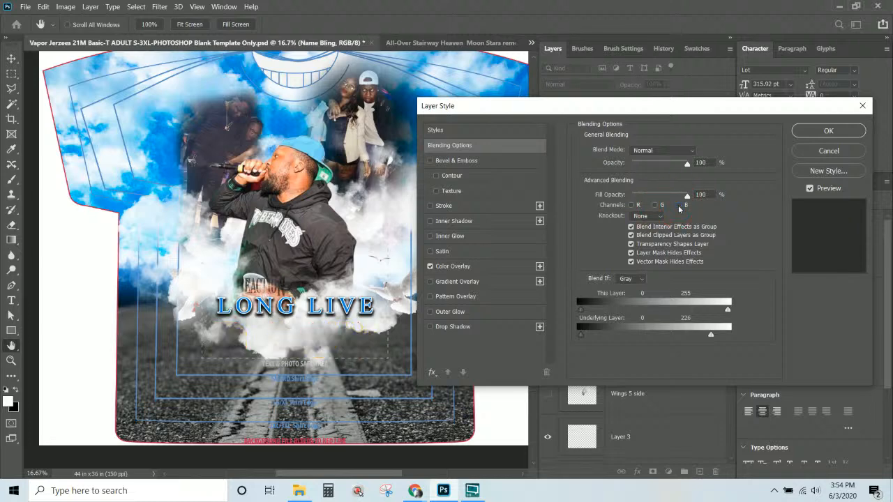
pyautogui.click(680, 206)
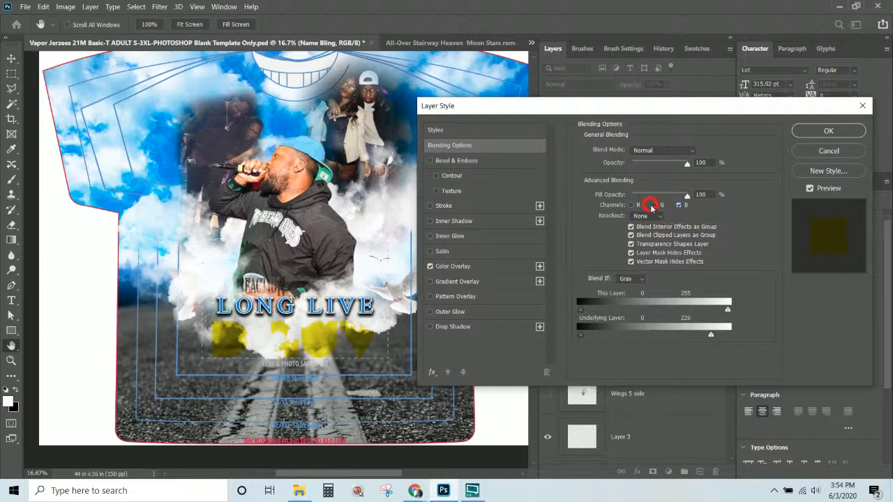
pyautogui.click(632, 205)
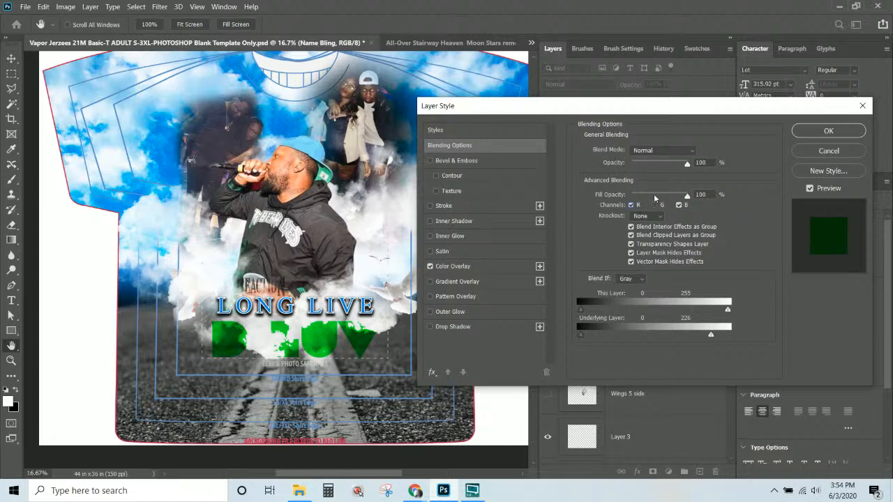
pyautogui.moveTo(662, 193); pyautogui.dragTo(726, 195)
pyautogui.moveTo(687, 164); pyautogui.dragTo(748, 166)
pyautogui.click(654, 205)
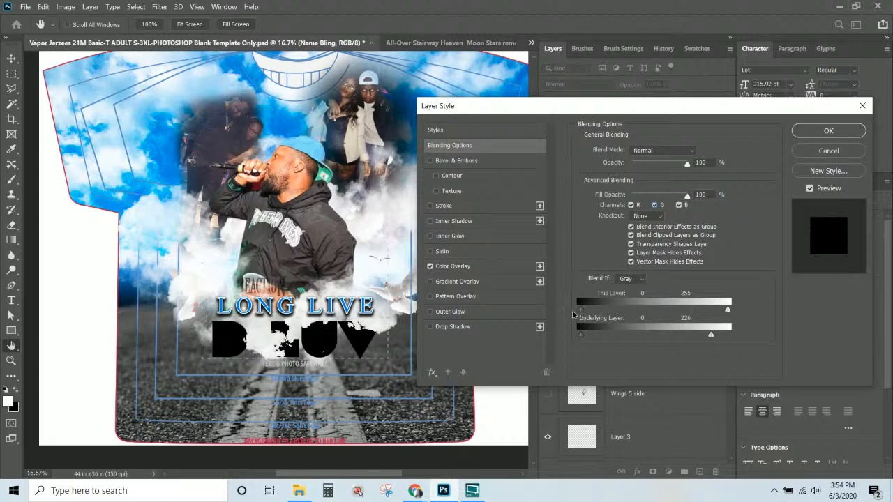
# Set the Blend If white point for the Underlying Layer to 255 on Name Bling and apply the layer style.
pyautogui.moveTo(711, 338); pyautogui.dragTo(754, 344)
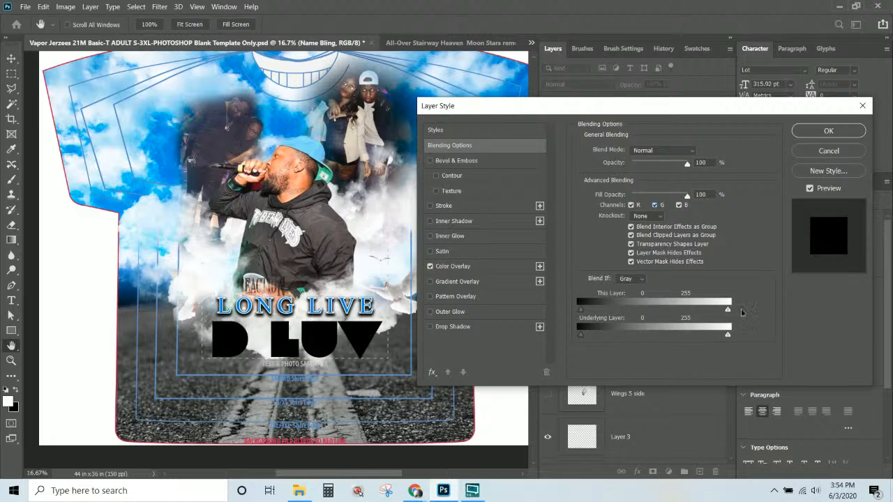
pyautogui.click(837, 135)
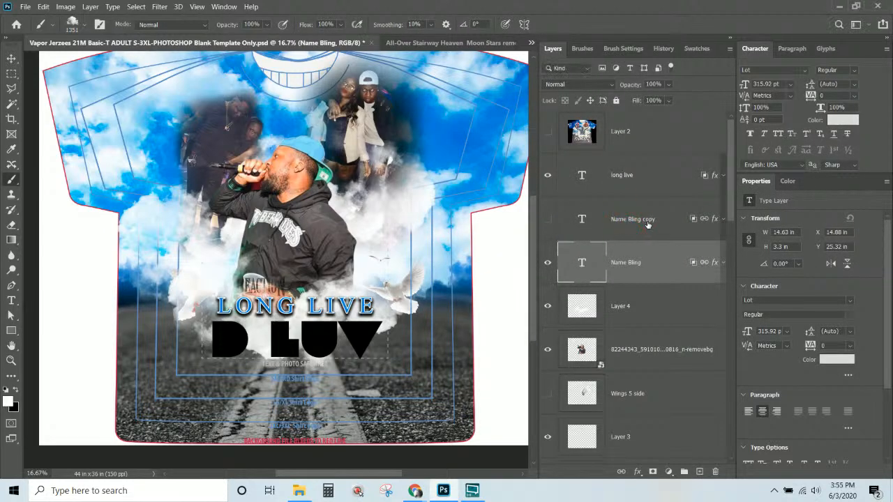
# Hide the Name Bling layer and show the Name Bling copy layer on its own.
pyautogui.click(626, 224)
pyautogui.click(547, 263)
pyautogui.click(548, 220)
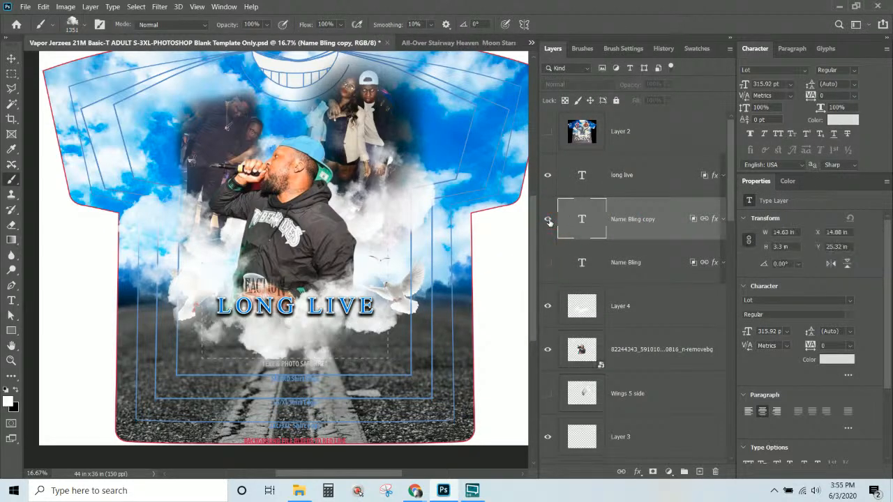
# Set the Blend If white point for the Underlying Layer to 255 on Name Bling copy and apply the layer style.
pyautogui.doubleClick(717, 221)
pyautogui.press('space')
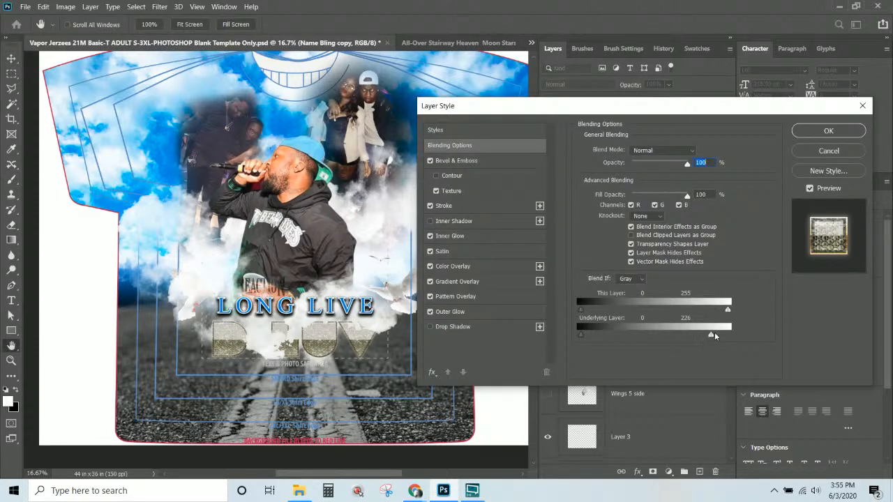
pyautogui.moveTo(711, 335); pyautogui.dragTo(796, 337)
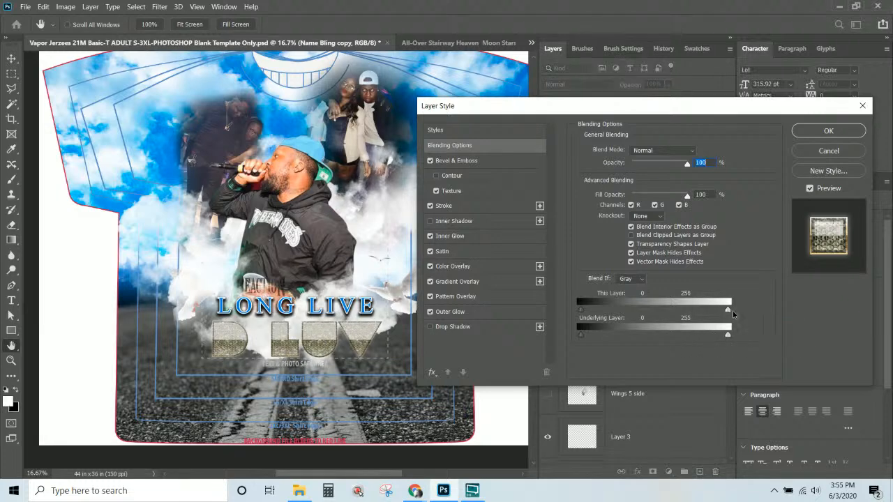
pyautogui.click(755, 315)
pyautogui.click(828, 132)
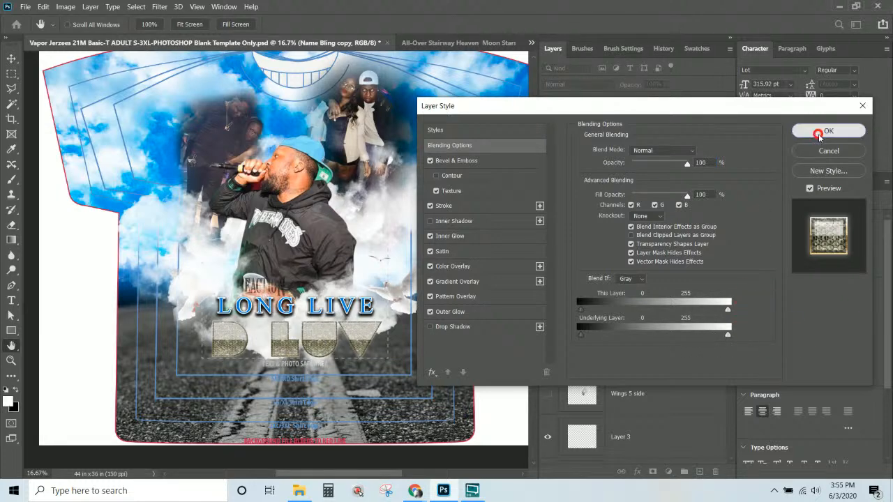
# Delete the hidden Name Bling layer and make Name Bling copy the active layer for the Move tool.
pyautogui.click(656, 272)
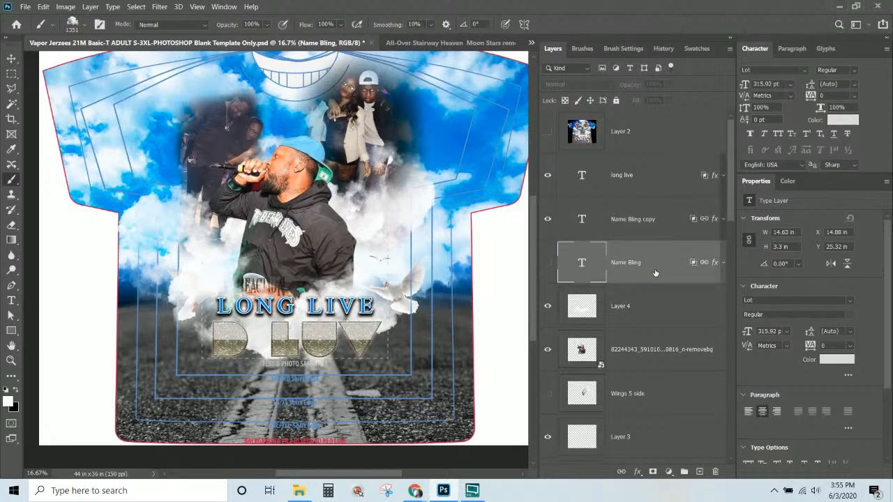
pyautogui.press('Delete')
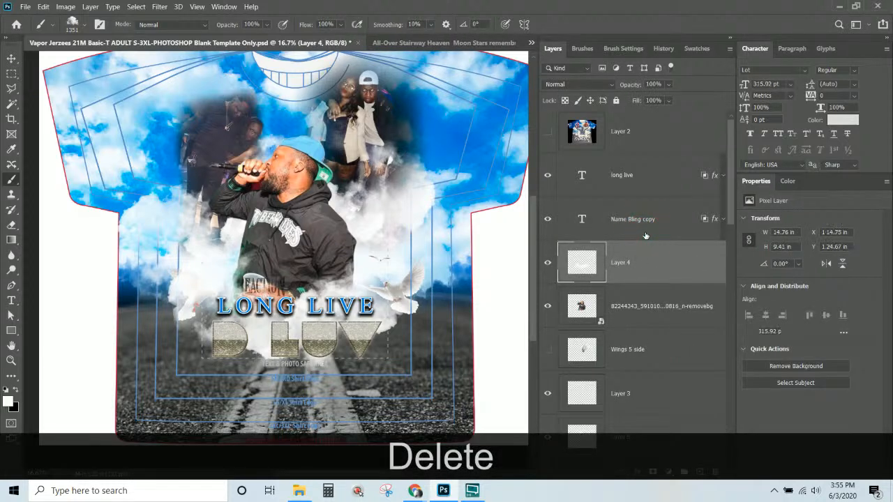
pyautogui.click(645, 236)
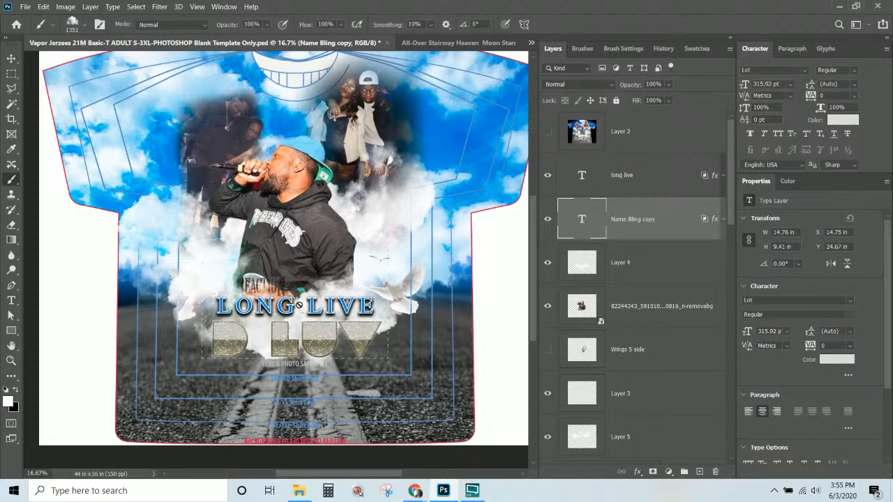
pyautogui.click(13, 57)
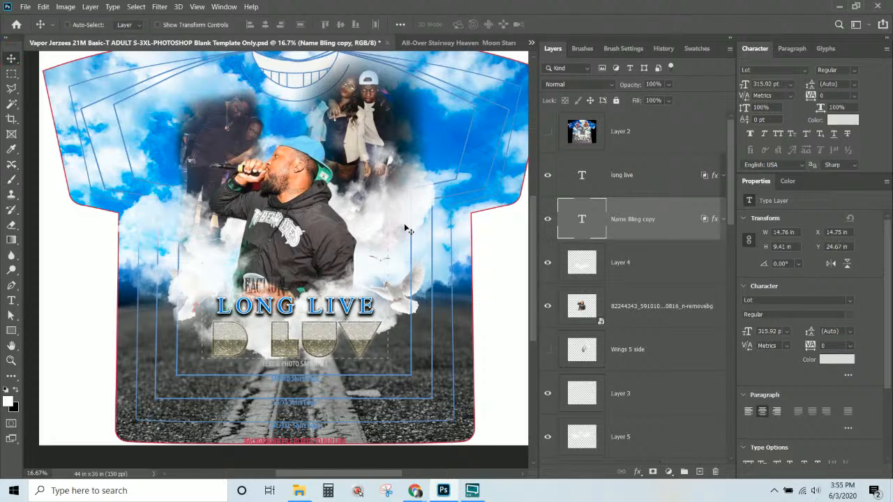
pyautogui.rightClick(372, 311)
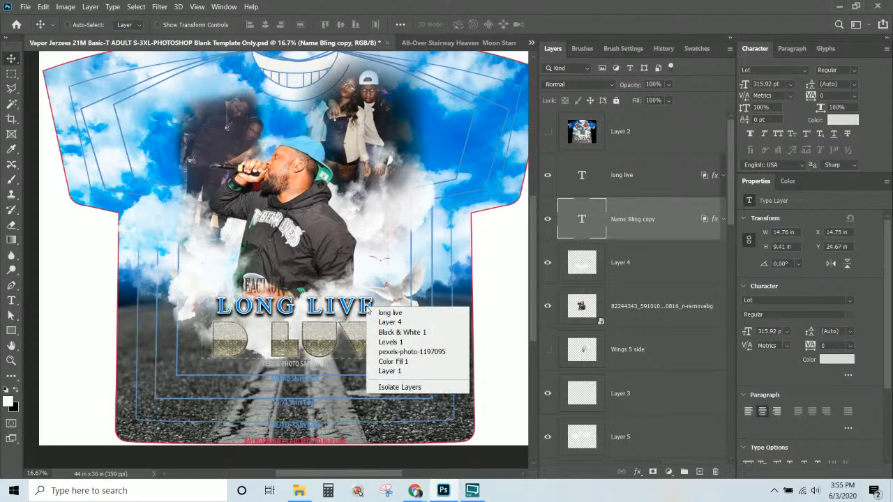
pyautogui.click(388, 225)
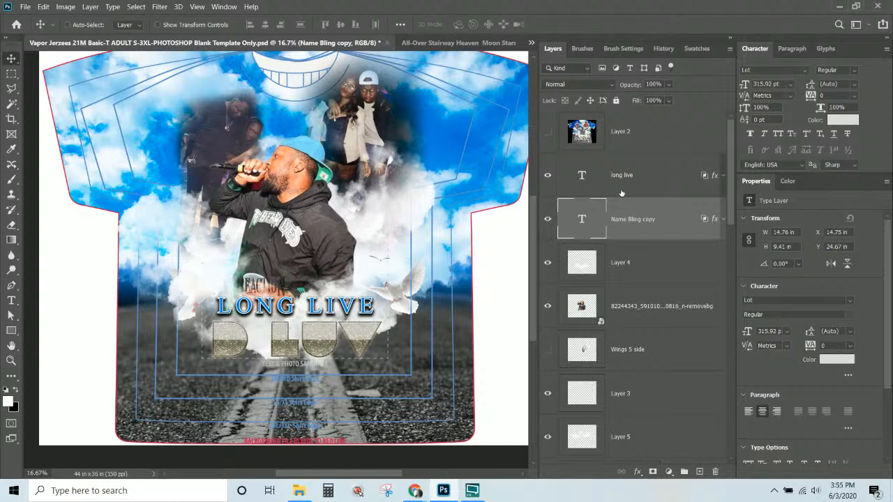
# Show the reference shirt on Layer 2 to compare its lettering and crown, and hide it again.
pyautogui.click(548, 132)
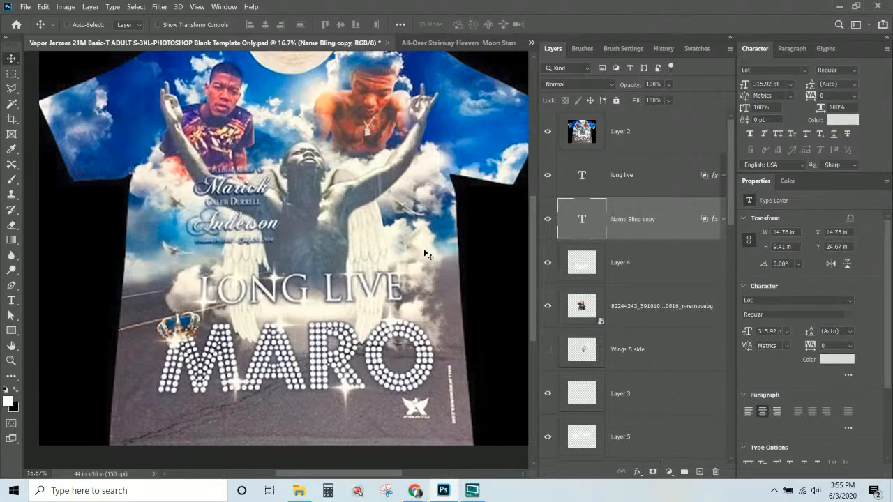
pyautogui.click(630, 141)
pyautogui.click(547, 132)
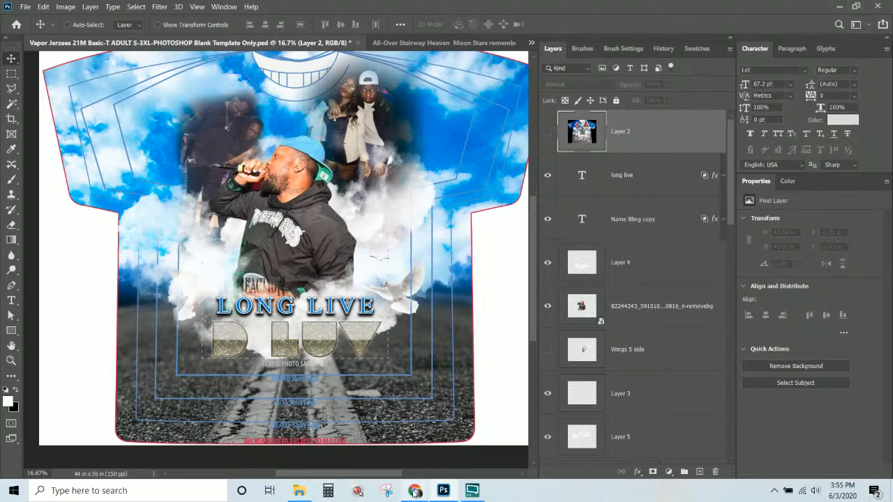
# Switch to Chrome, search for a king crown image, and place gold crown 3d king queen png in the shirt document.
pyautogui.moveTo(415, 491)
pyautogui.click(478, 436)
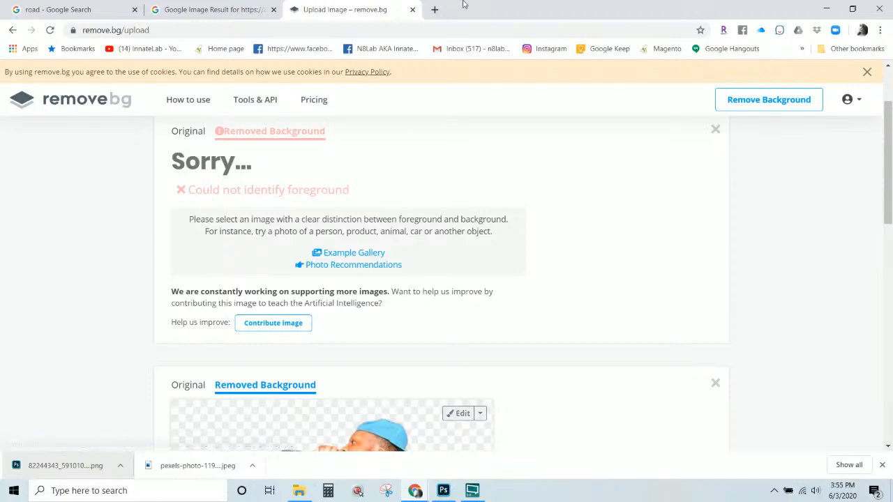
pyautogui.moveTo(489, 7); pyautogui.dragTo(0, 28)
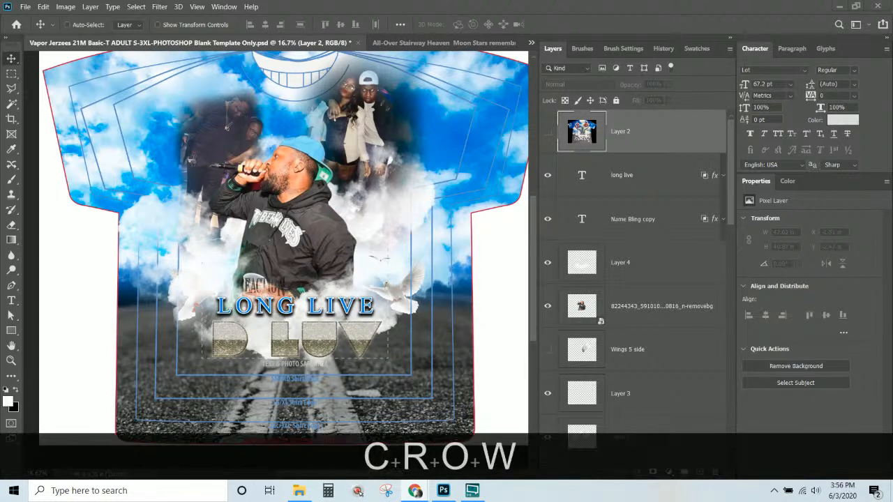
pyautogui.press('Return')
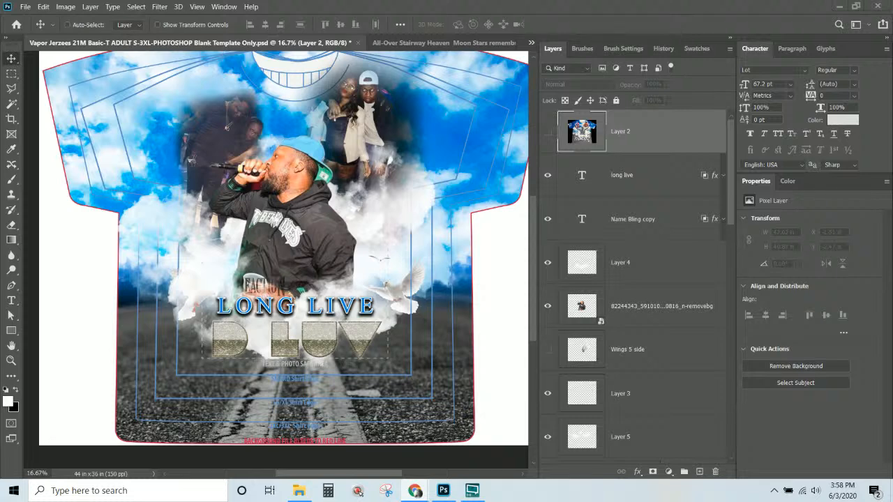
pyautogui.write('KING')
pyautogui.press('Return')
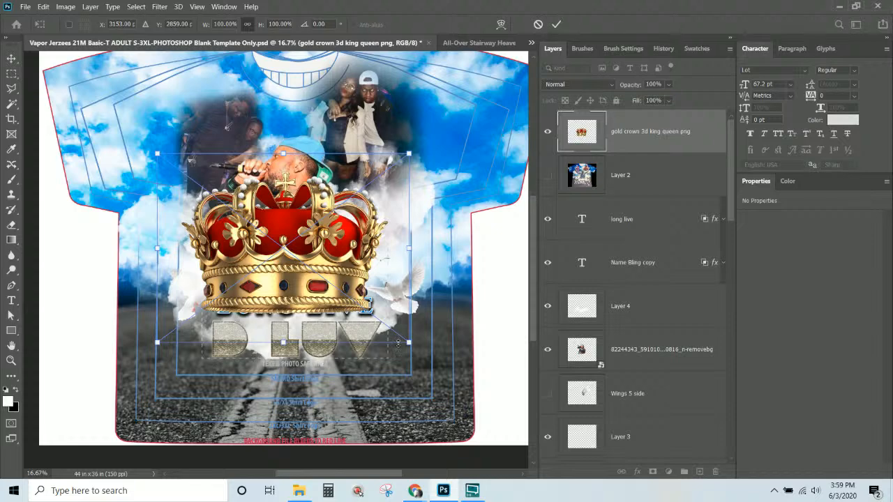
# Scale the placed crown to about 21%, rotate it about -15°, and move it over the upper-left corner of the letter D.
pyautogui.moveTo(409, 343); pyautogui.dragTo(208, 323)
pyautogui.moveTo(183, 286)
pyautogui.mouseDown()
pyautogui.moveTo(194, 293)
pyautogui.moveTo(175, 281)
pyautogui.mouseUp()
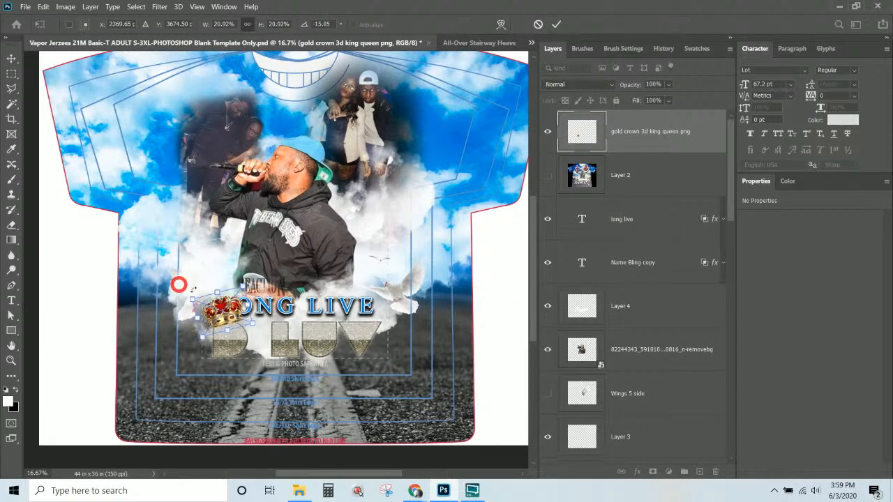
pyautogui.moveTo(240, 309); pyautogui.dragTo(237, 314)
# Shrink the crown to about 17.67% so it sits on the D's upper-left corner, and commit the placement.
pyautogui.press('ctrl+KP_Add')
pyautogui.press('ctrl+KP_Add')
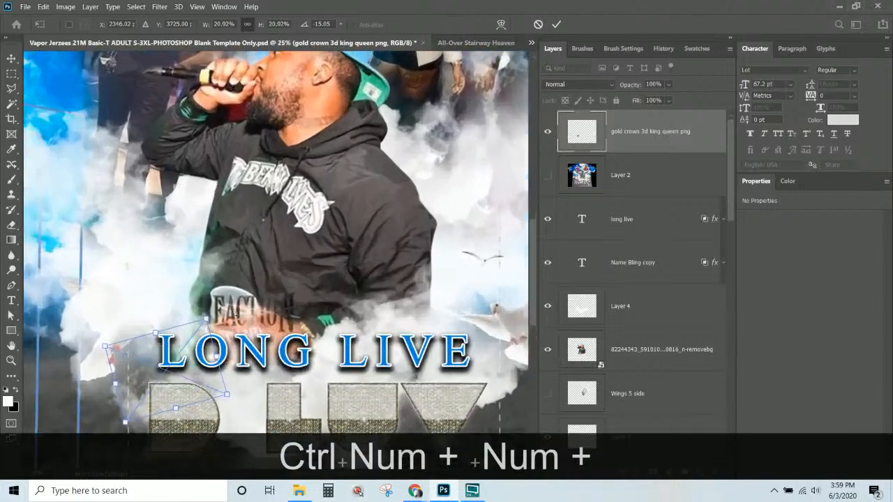
pyautogui.scroll(-3, 236, 314)
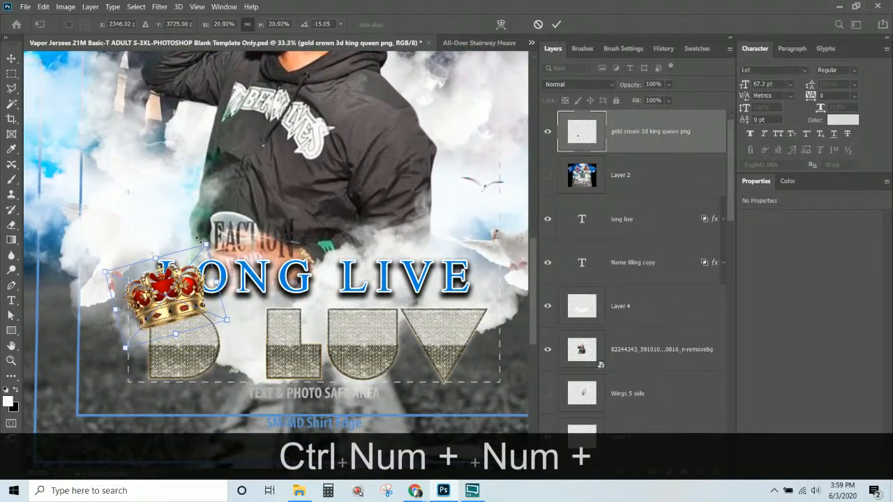
pyautogui.moveTo(203, 241); pyautogui.dragTo(180, 260)
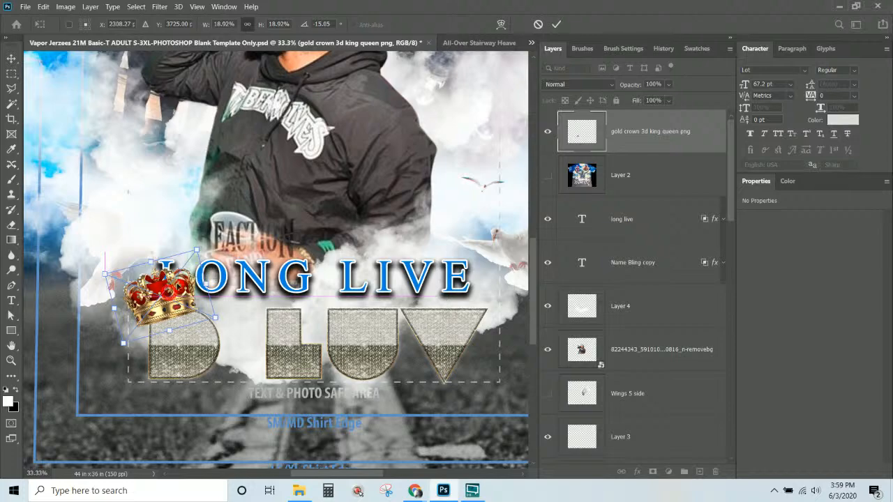
pyautogui.moveTo(105, 273); pyautogui.dragTo(110, 277)
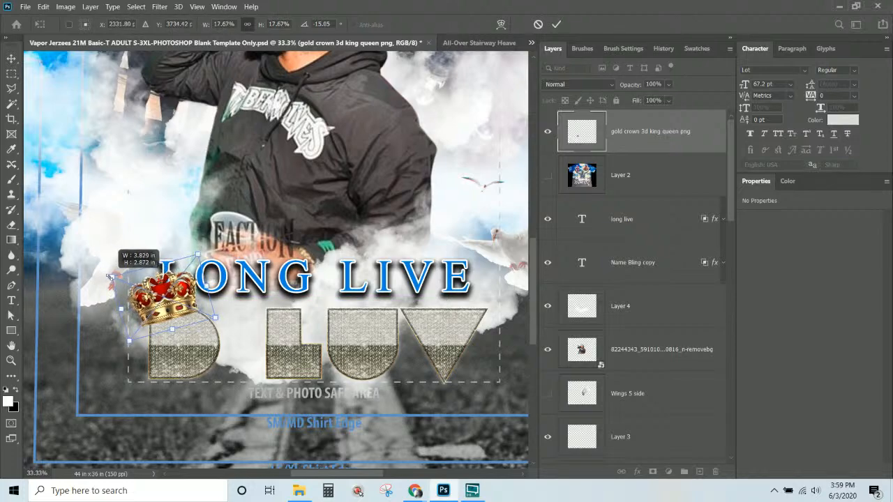
pyautogui.press('ctrl+KP_Add')
pyautogui.press('ctrl+KP_Add')
pyautogui.press('space')
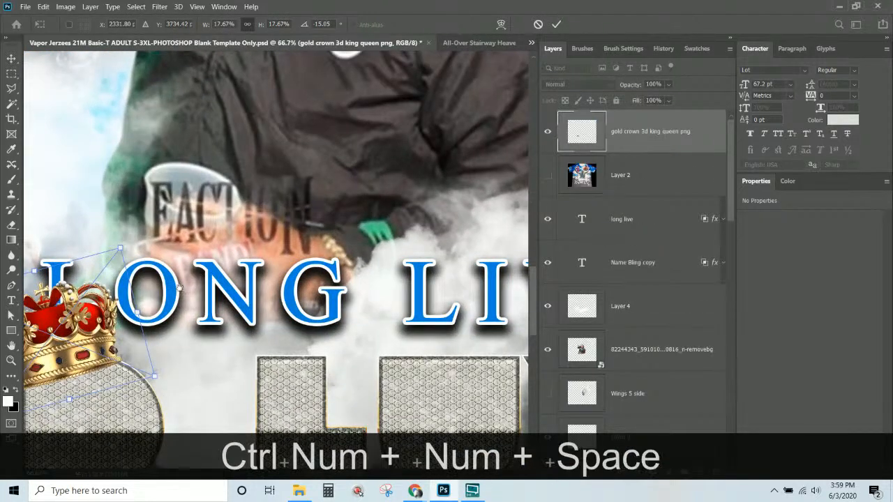
pyautogui.moveTo(179, 286); pyautogui.dragTo(318, 160)
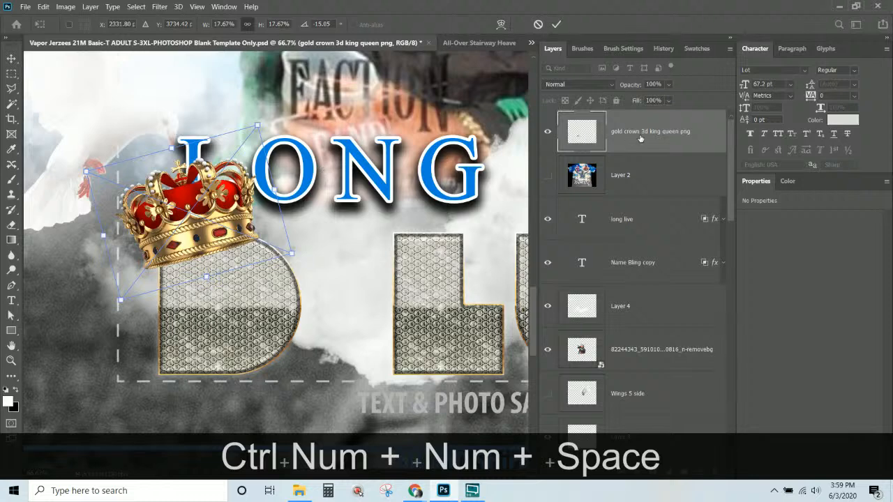
pyautogui.press('Return')
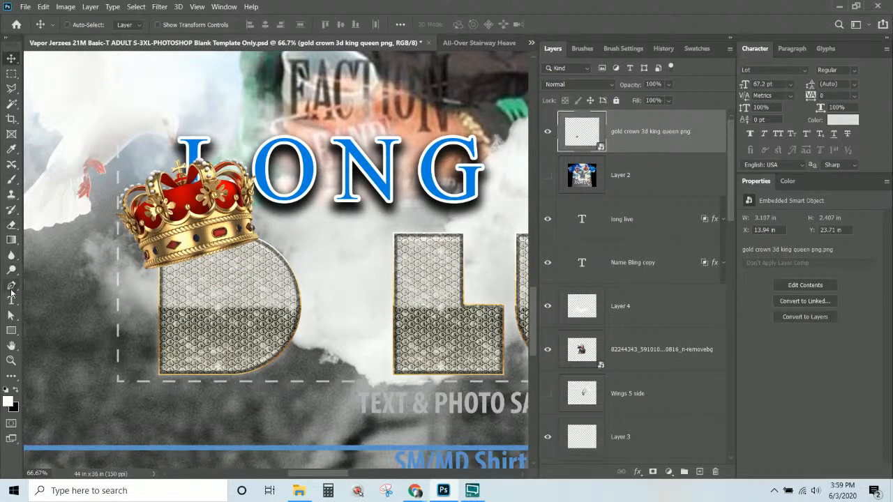
# Draw a closed Pen path along the crown's bottom edge, looping back through the upper part of the D.
pyautogui.click(11, 285)
pyautogui.press('ctrl+KP_Add')
pyautogui.press('ctrl+KP_Add')
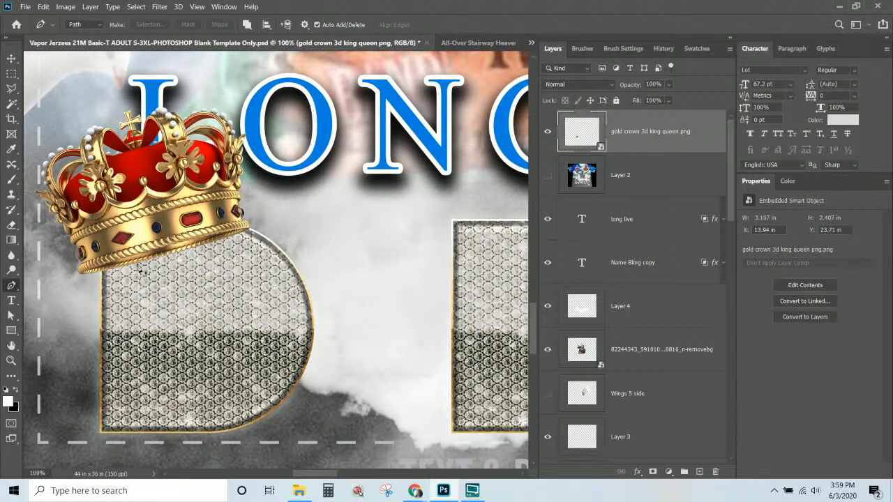
pyautogui.click(95, 274)
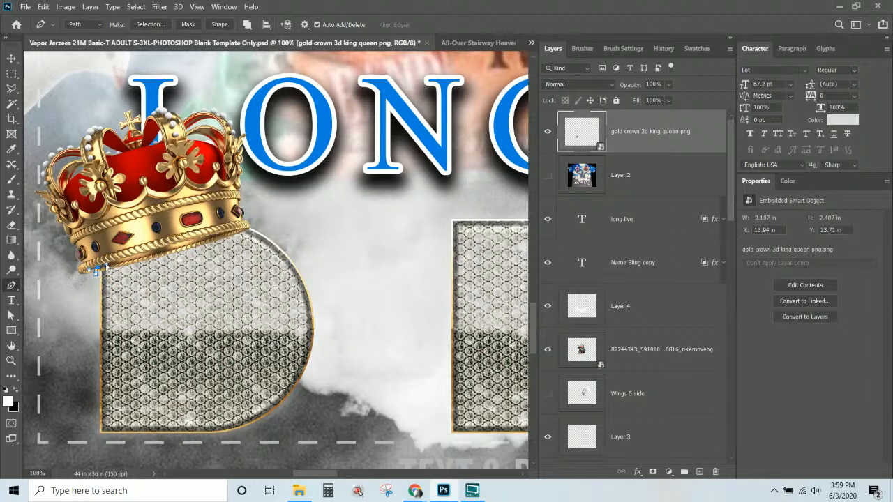
pyautogui.click(143, 255)
pyautogui.click(159, 250)
pyautogui.hotkey('ctrl', 'z')
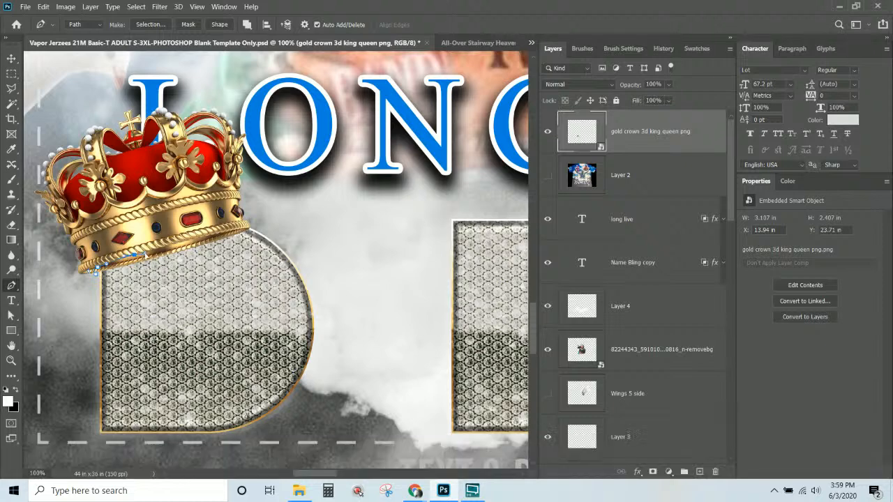
pyautogui.click(208, 235)
pyautogui.click(248, 230)
pyautogui.click(100, 275)
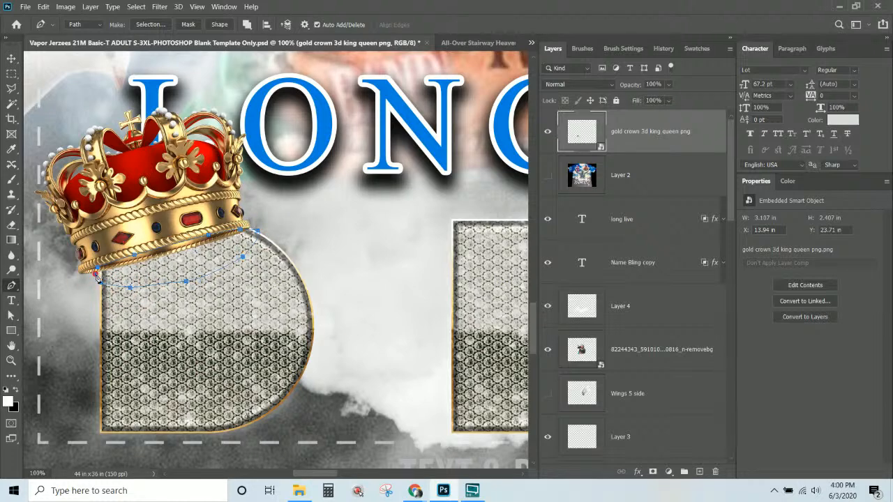
# Convert the path to an anti-aliased selection with 0 px feather and add a crown layer mask that hides the selection.
pyautogui.click(156, 26)
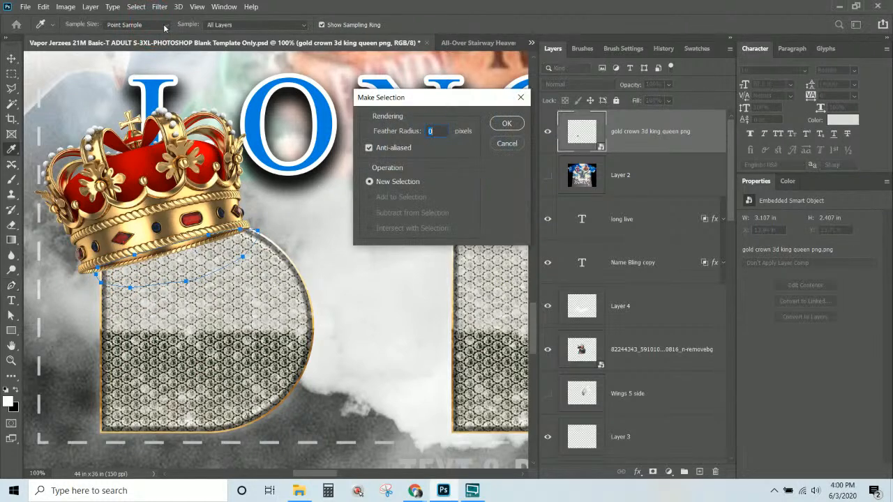
pyautogui.click(506, 124)
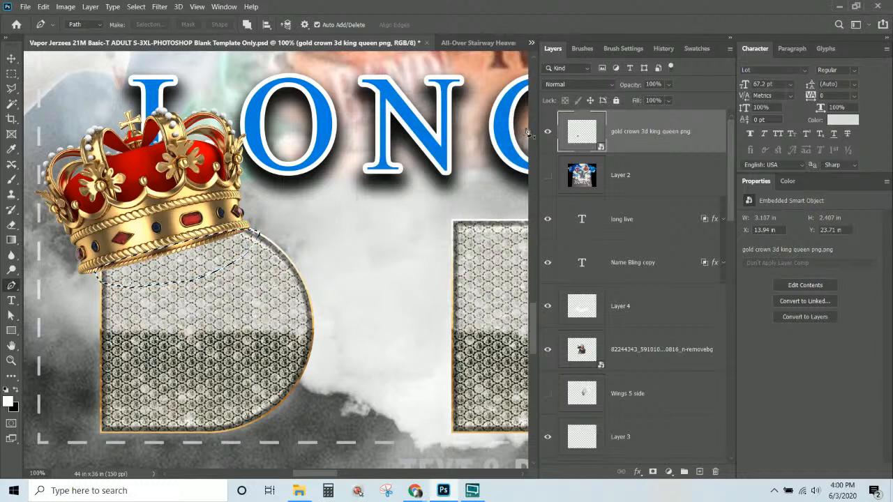
pyautogui.click(633, 136)
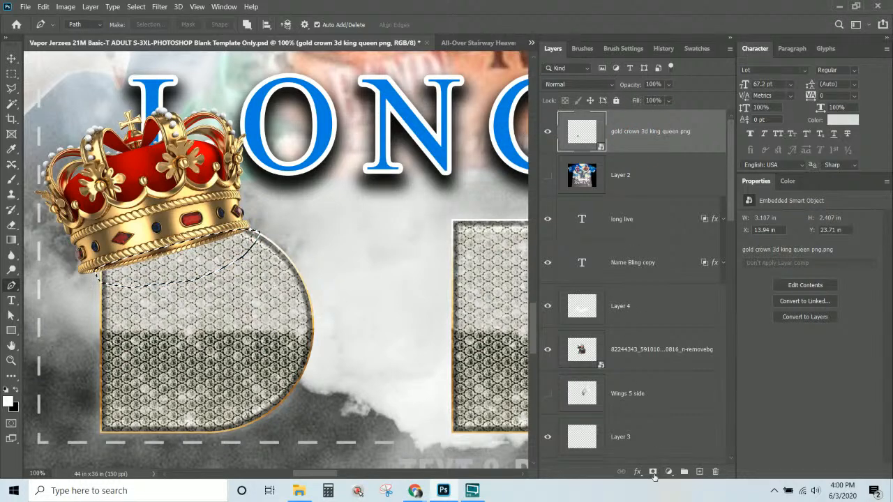
pyautogui.click(90, 7)
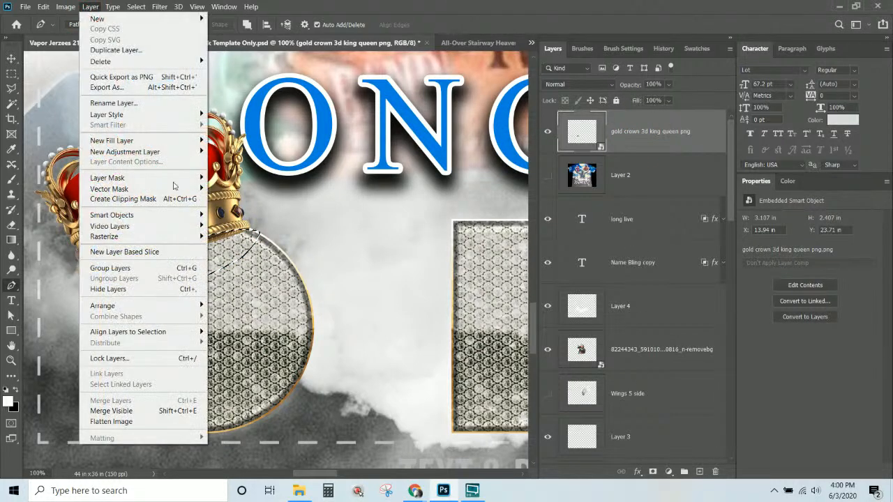
pyautogui.moveTo(193, 177)
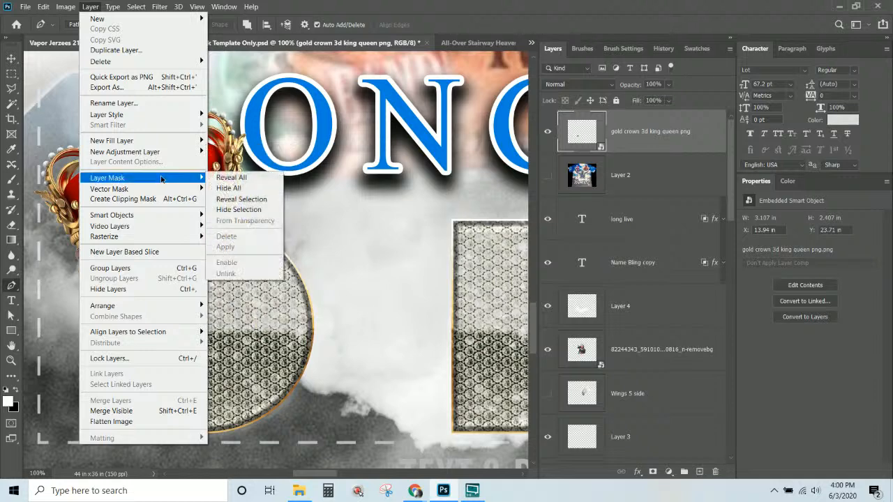
pyautogui.click(239, 212)
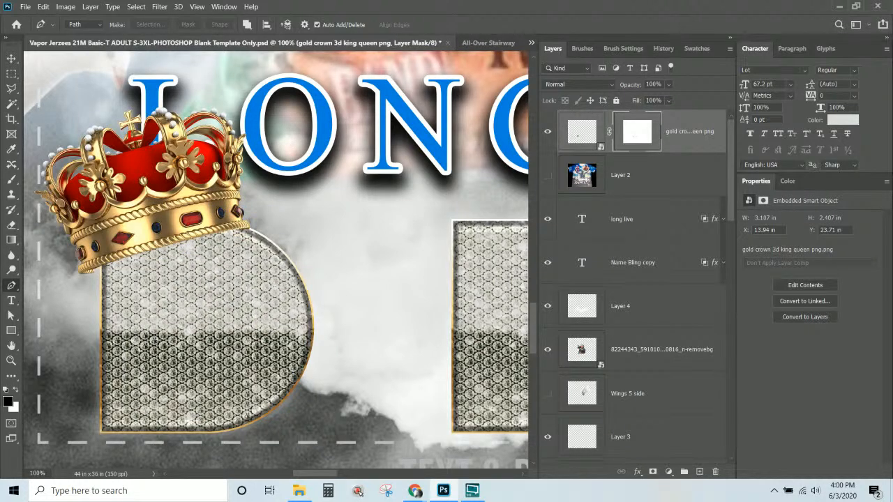
# Scale the masked crown to about 94.83%, nudge it back onto the D's upper-left corner, and commit the transform.
pyautogui.click(12, 60)
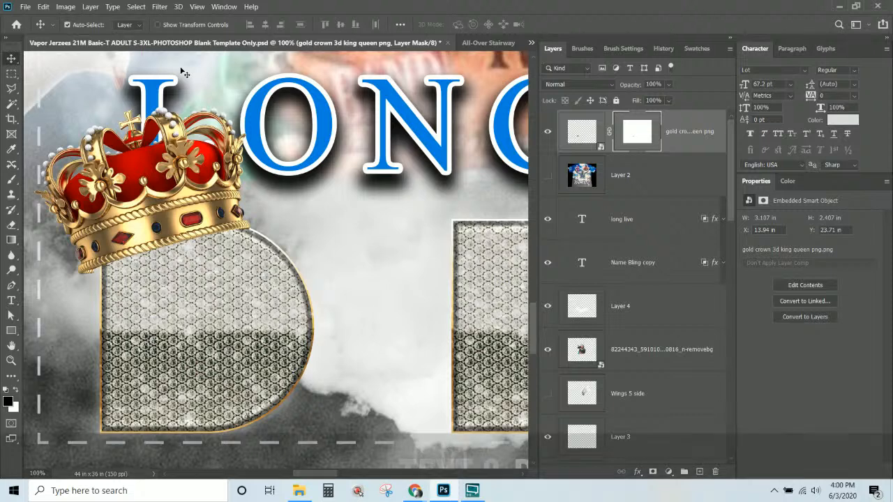
pyautogui.hotkey('ctrl', 't')
pyautogui.moveTo(300, 321); pyautogui.dragTo(285, 307)
pyautogui.moveTo(176, 196); pyautogui.dragTo(187, 204)
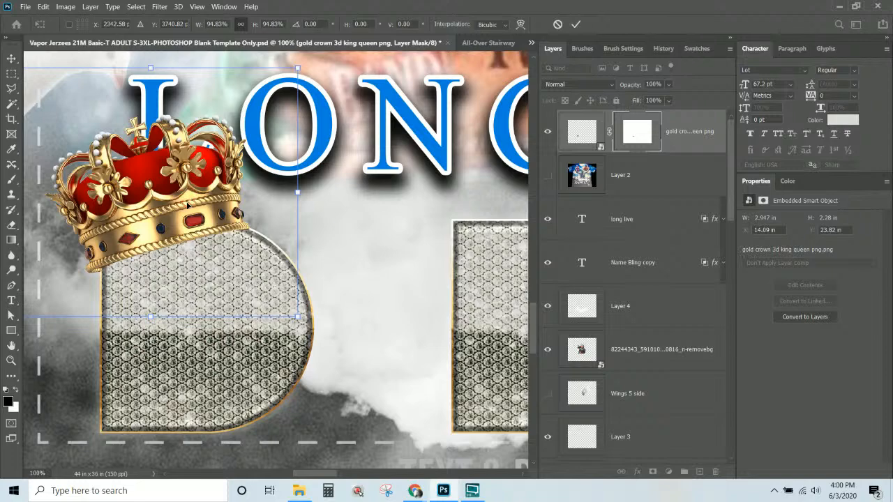
pyautogui.press('ctrl+KP_Subtract')
pyautogui.press('ctrl+KP_Subtract')
pyautogui.press('ctrl+KP_Subtract')
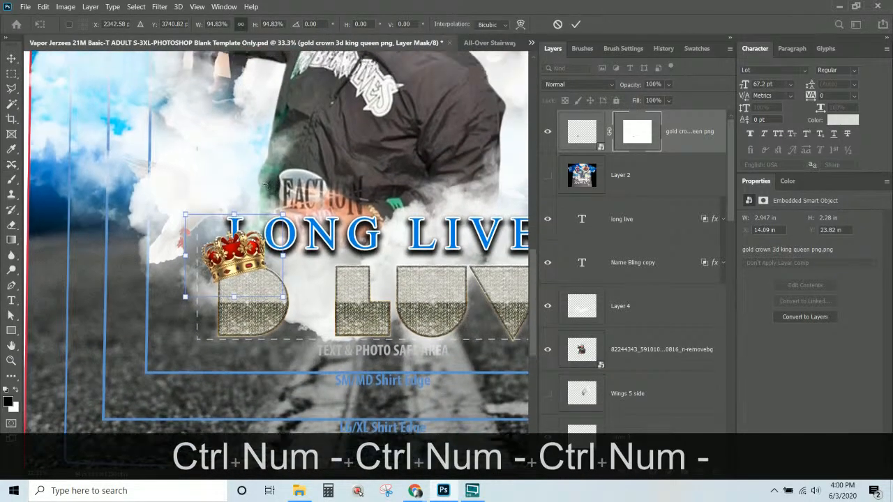
pyautogui.press('ctrl+KP_Subtract')
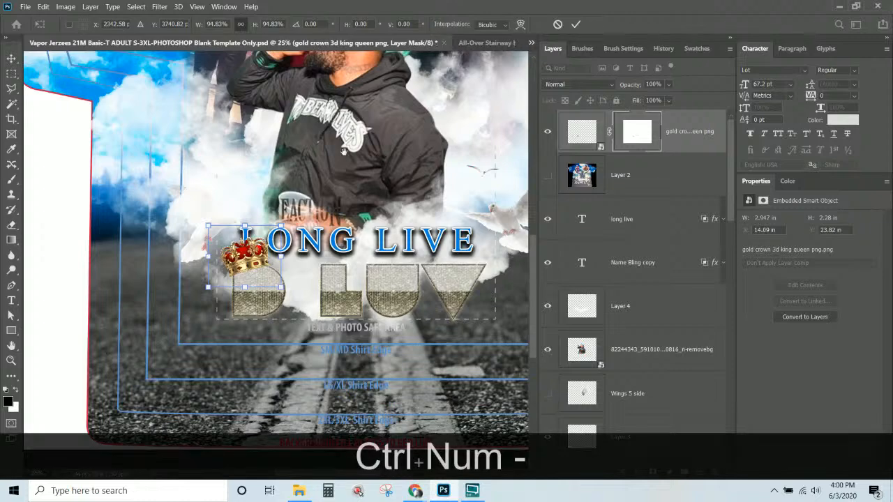
pyautogui.moveTo(344, 152); pyautogui.dragTo(280, 182)
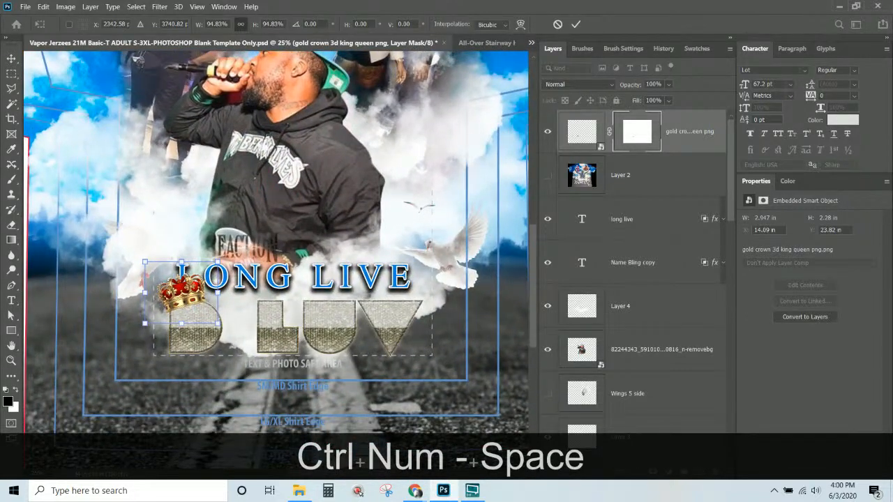
pyautogui.click(12, 58)
# Select the long live text layer and move it right and slightly down, clear of the crown.
pyautogui.rightClick(275, 281)
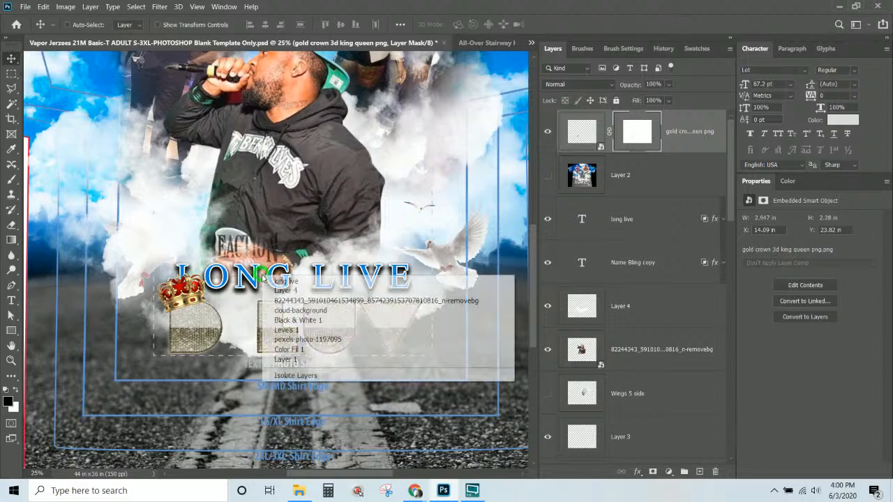
pyautogui.click(286, 290)
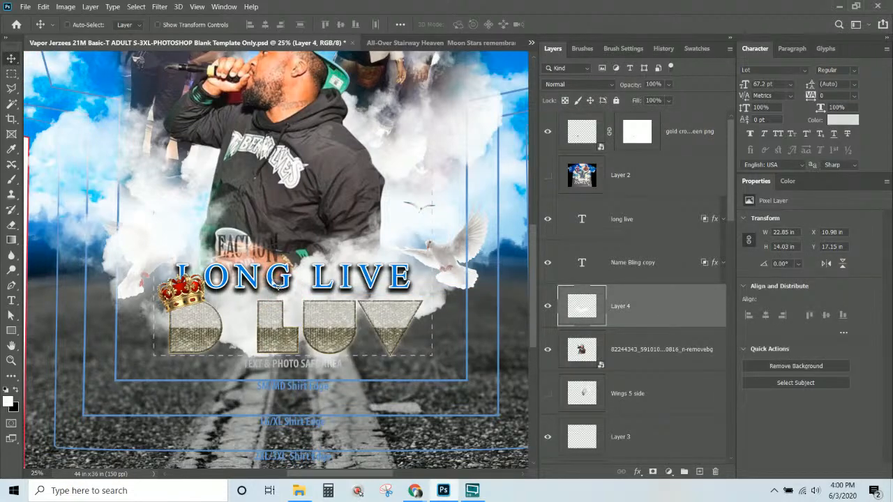
pyautogui.rightClick(285, 291)
pyautogui.click(288, 287)
pyautogui.moveTo(302, 258); pyautogui.dragTo(317, 294)
# Scale the LONG LIVE text to about 83%, position it between the crown and the V just above the name, and commit.
pyautogui.hotkey('ctrl', 't')
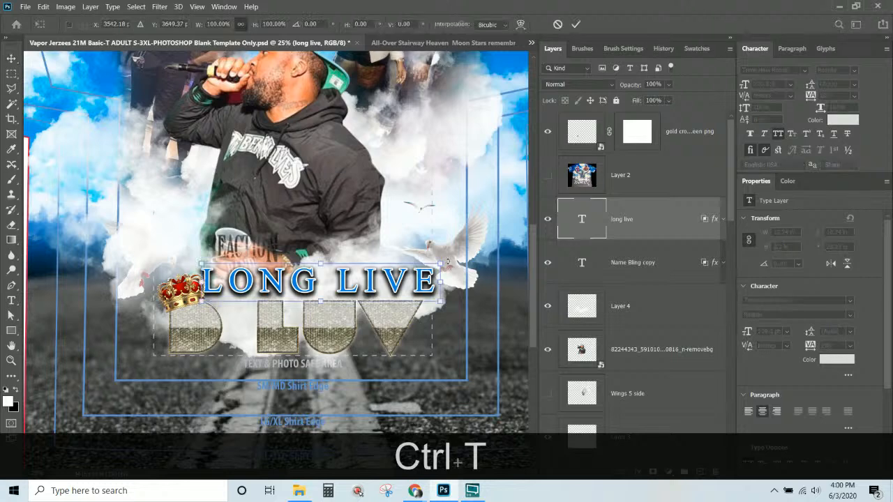
pyautogui.moveTo(440, 262); pyautogui.dragTo(399, 270)
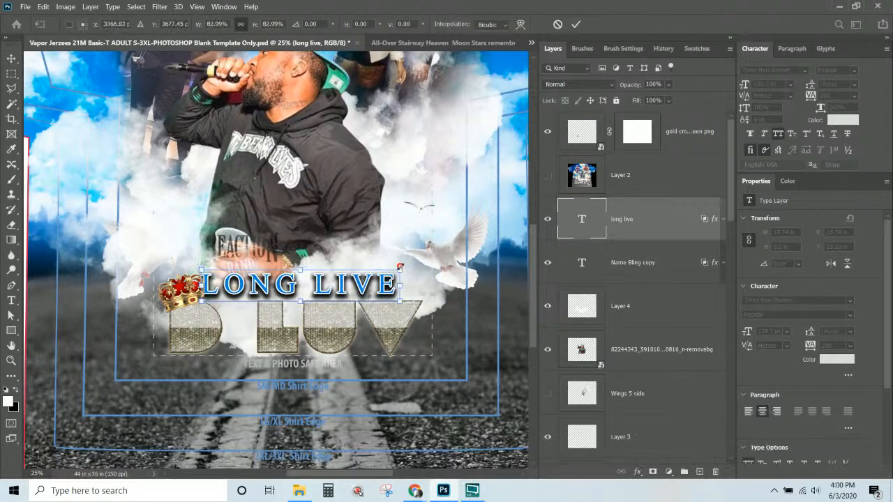
pyautogui.moveTo(369, 299); pyautogui.dragTo(374, 295)
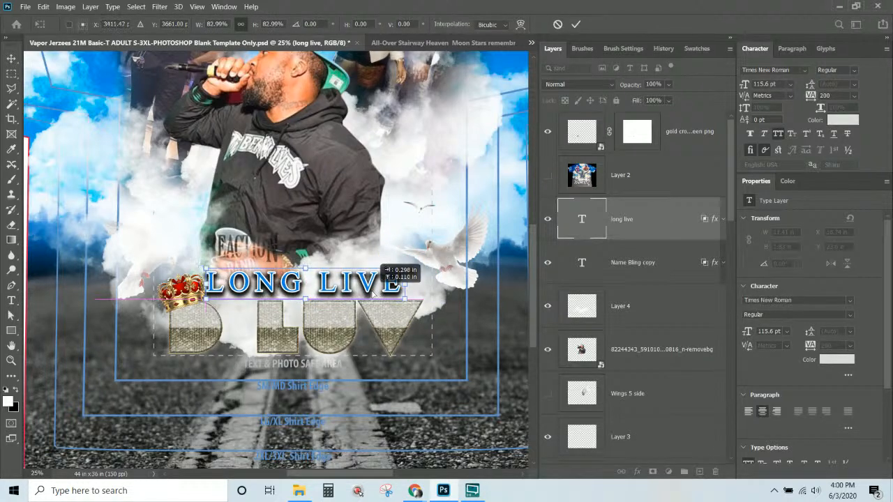
pyautogui.press('Return')
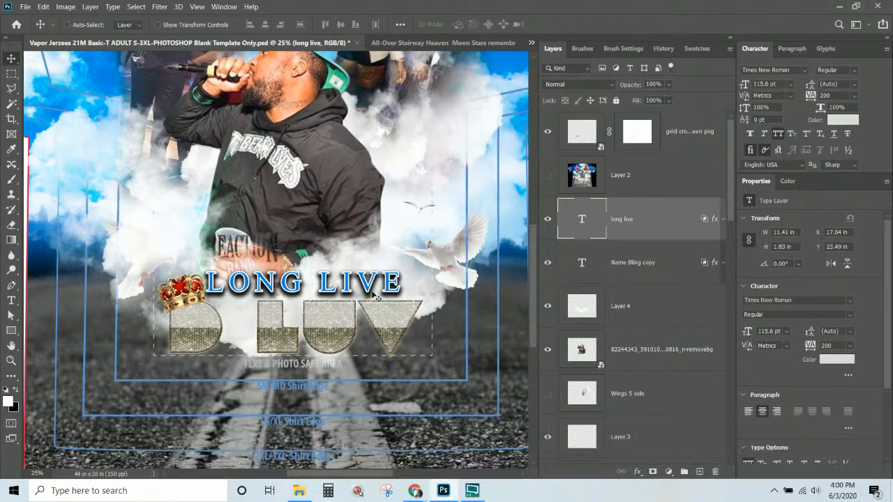
# Select the gold crown layer and add a Hue/Saturation adjustment layer clipped to it.
pyautogui.scroll(4, 370, 289)
pyautogui.scroll(-4, 352, 256)
pyautogui.rightClick(188, 287)
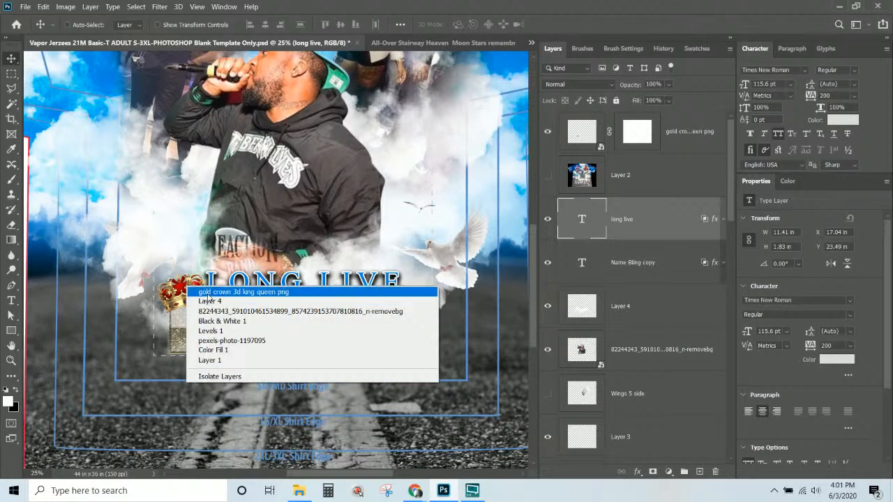
pyautogui.click(204, 293)
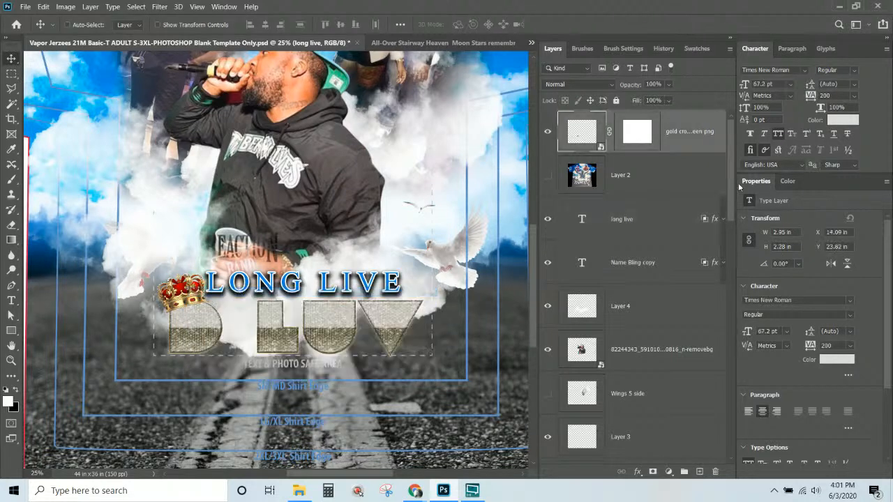
pyautogui.click(90, 6)
pyautogui.moveTo(155, 154)
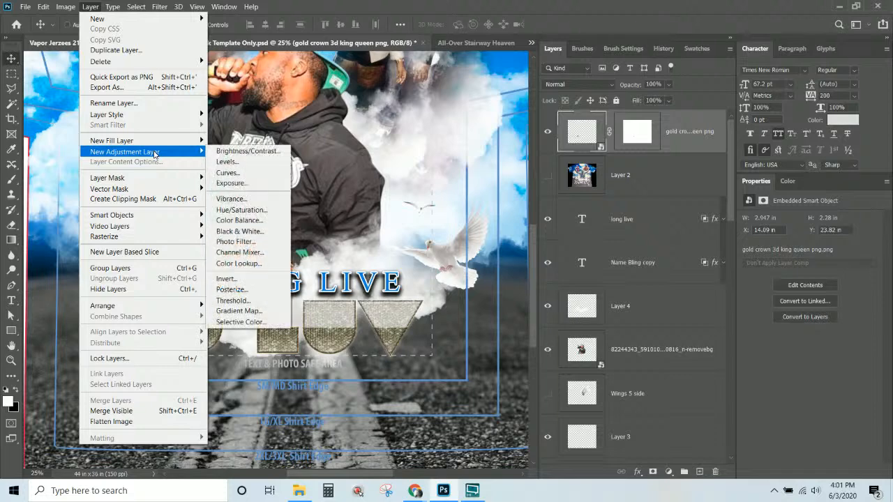
pyautogui.click(265, 210)
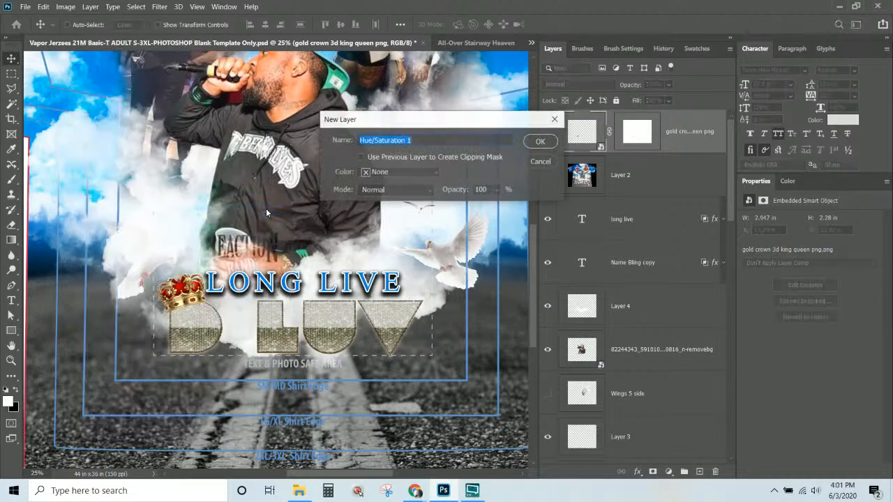
pyautogui.click(420, 158)
pyautogui.click(541, 142)
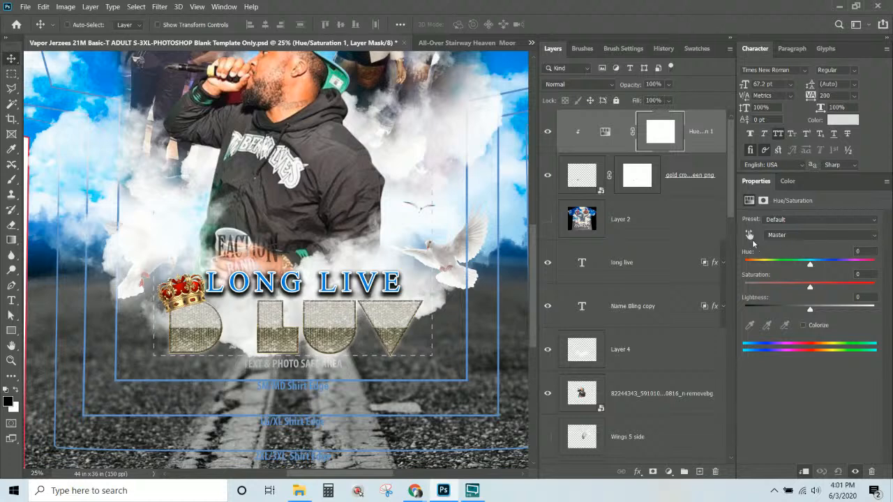
# Sample the crown's red fabric, shift the Reds hue to -147, raise lightness to +36, and slightly increase saturation.
pyautogui.click(749, 235)
pyautogui.click(179, 285)
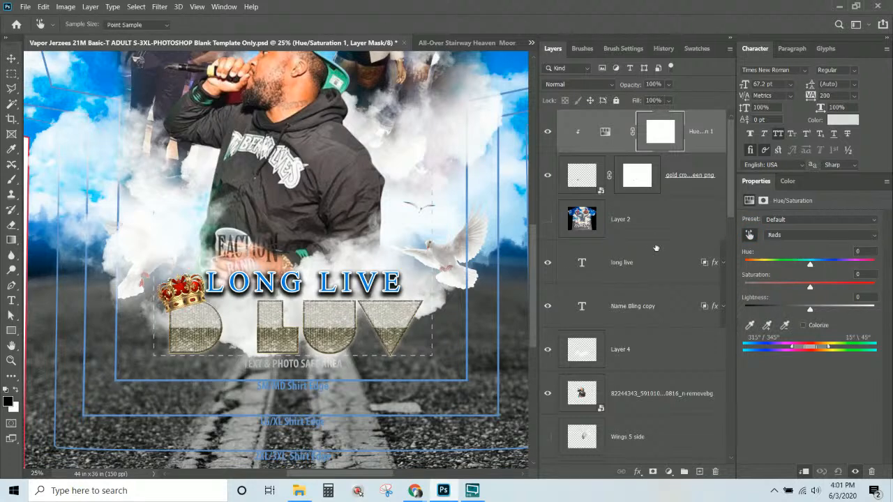
pyautogui.moveTo(808, 262); pyautogui.dragTo(754, 281)
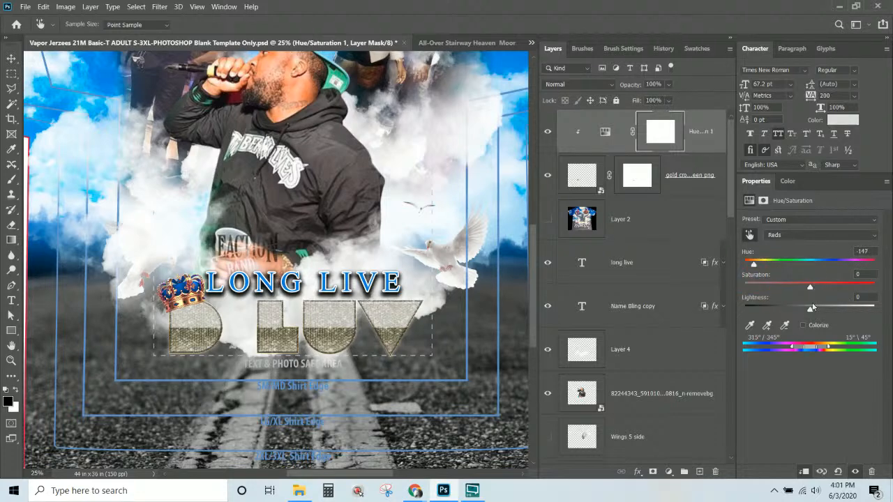
pyautogui.moveTo(811, 307); pyautogui.dragTo(836, 315)
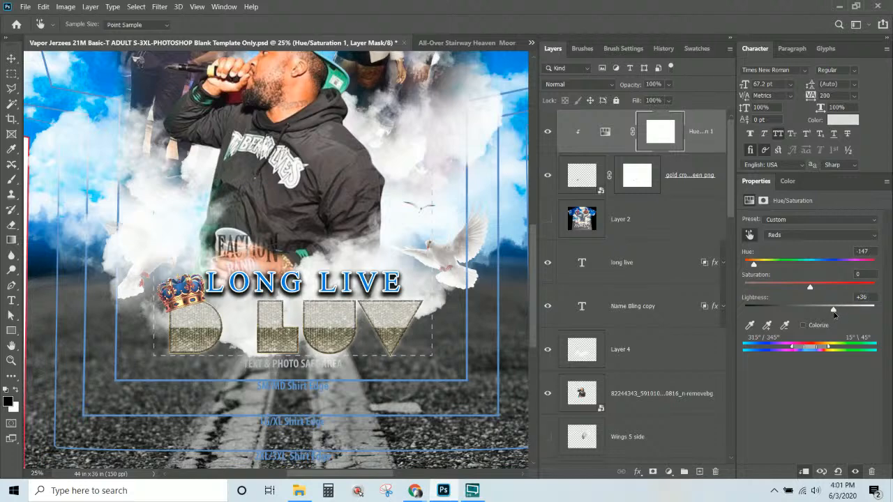
pyautogui.moveTo(812, 292); pyautogui.dragTo(817, 293)
# Reduce the saturation of the crown adjustment's Magentas range to the minimum.
pyautogui.click(774, 236)
pyautogui.click(821, 296)
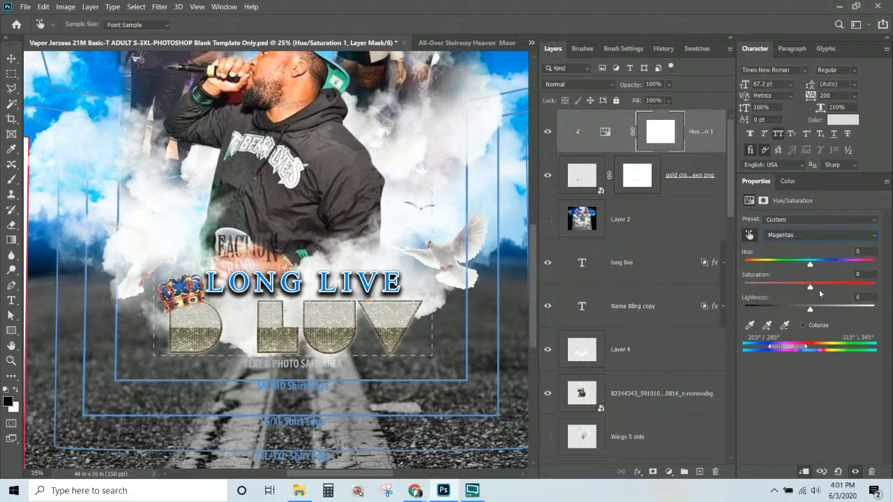
pyautogui.moveTo(810, 286); pyautogui.dragTo(654, 298)
# Set the Reds saturation to +26, raise the Reds lightness a little more, and open the color range list.
pyautogui.click(786, 236)
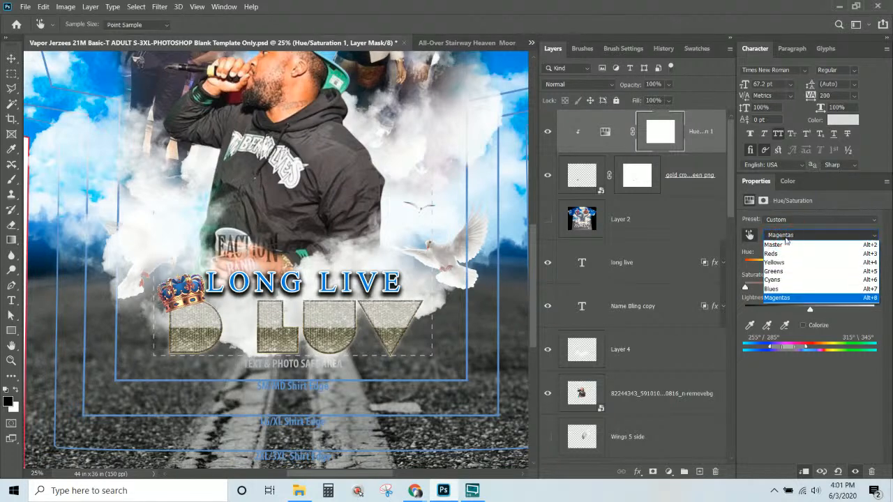
pyautogui.click(788, 247)
pyautogui.moveTo(816, 288); pyautogui.dragTo(744, 300)
pyautogui.moveTo(790, 286); pyautogui.dragTo(812, 298)
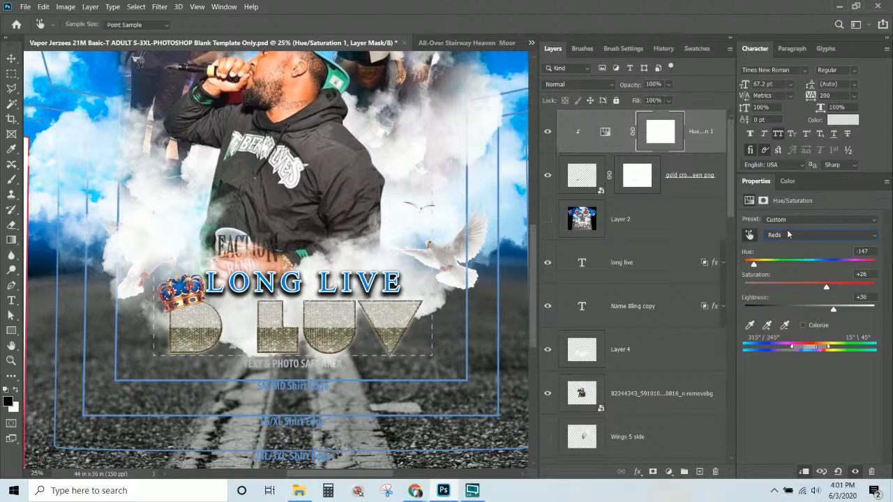
pyautogui.moveTo(833, 312); pyautogui.dragTo(842, 314)
pyautogui.click(782, 235)
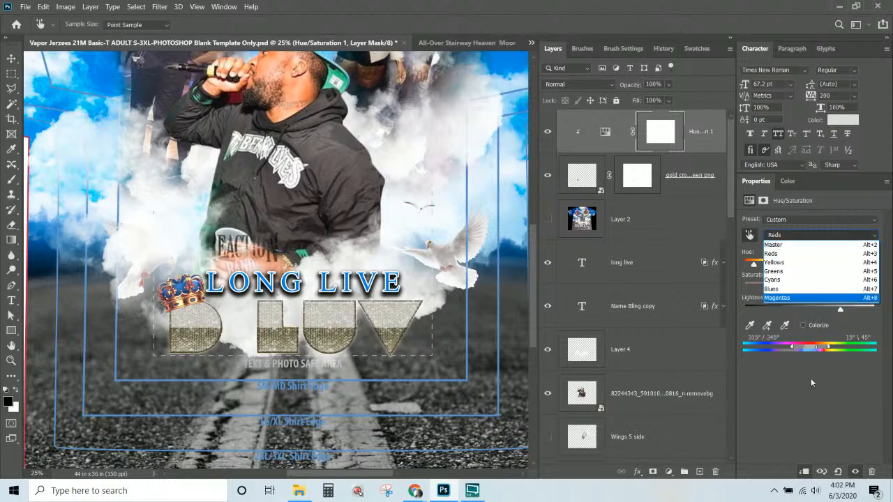
pyautogui.click(812, 399)
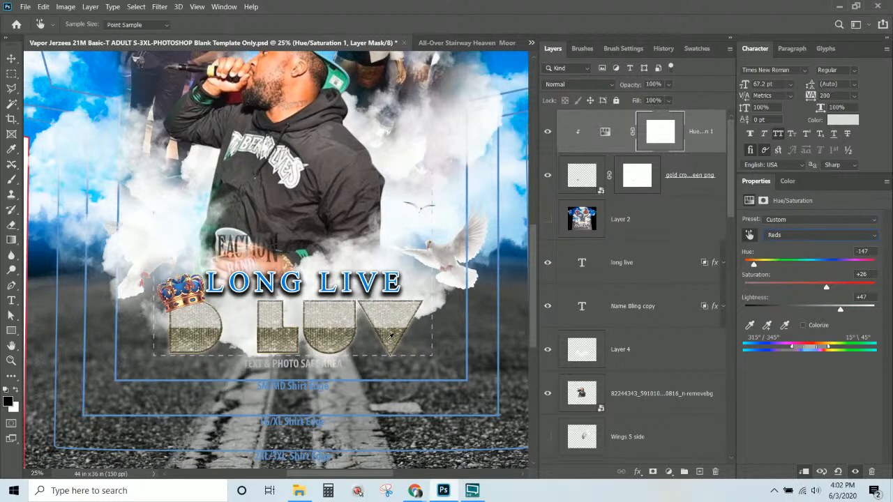
pyautogui.click(819, 238)
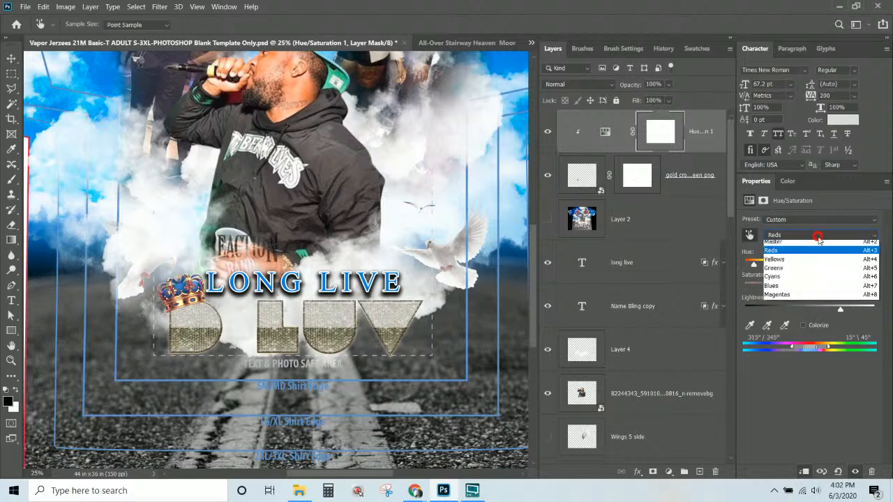
pyautogui.click(810, 238)
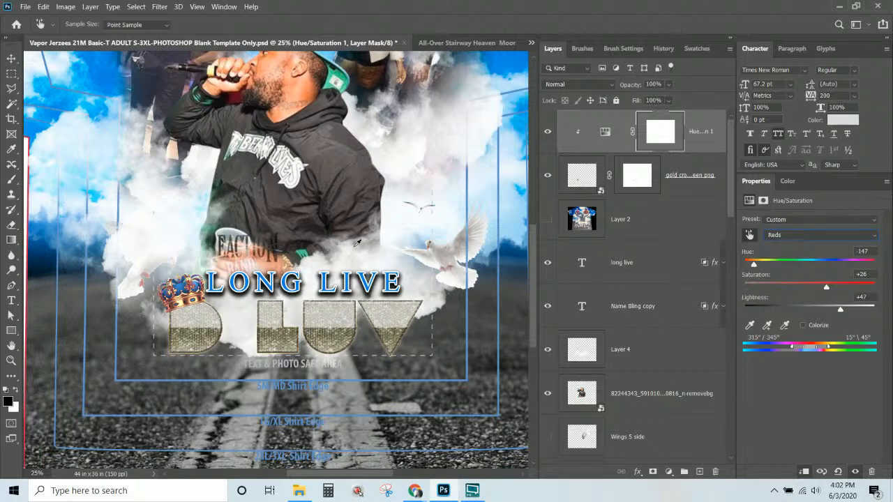
# Bring the dove1 and dove2 layers together to the top of the layer stack, above the Hue/Saturation adjustment.
pyautogui.press('ctrl+KP_Subtract')
pyautogui.press('space')
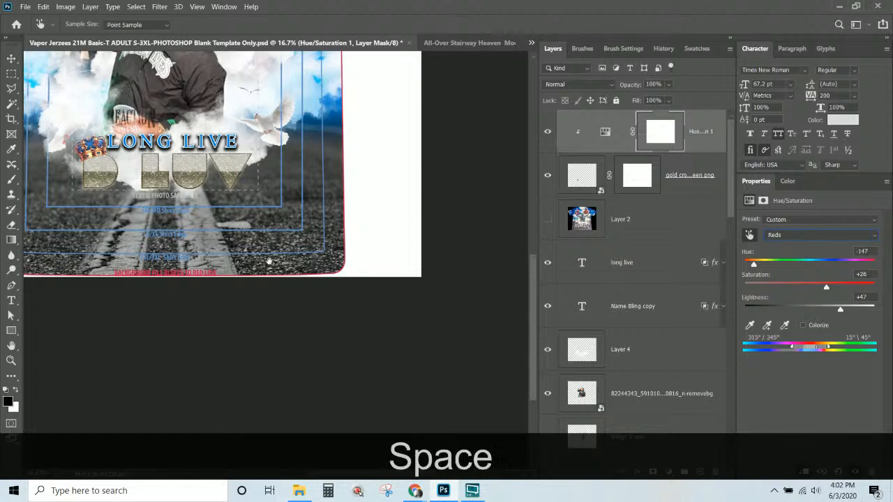
pyautogui.moveTo(186, 217); pyautogui.dragTo(307, 374)
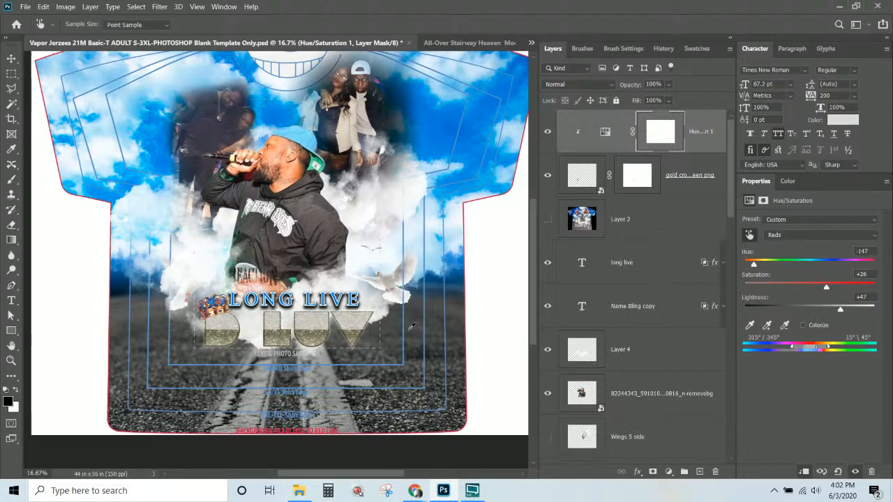
pyautogui.click(710, 138)
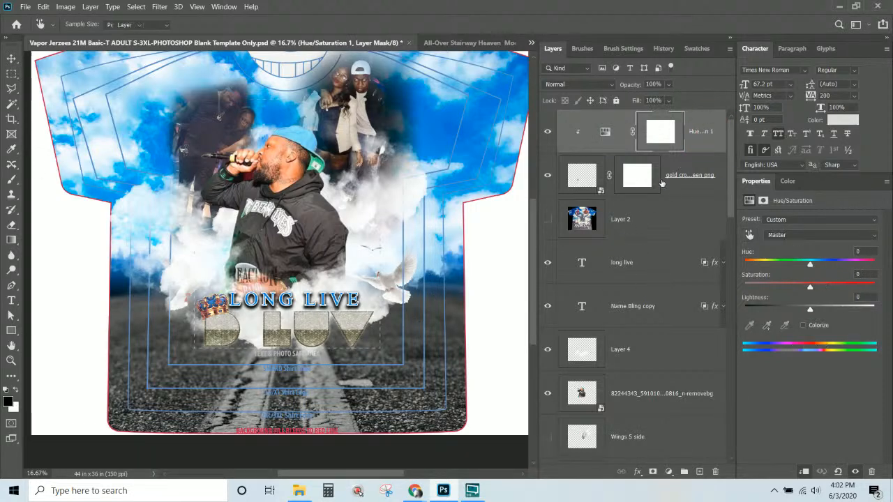
pyautogui.press('v')
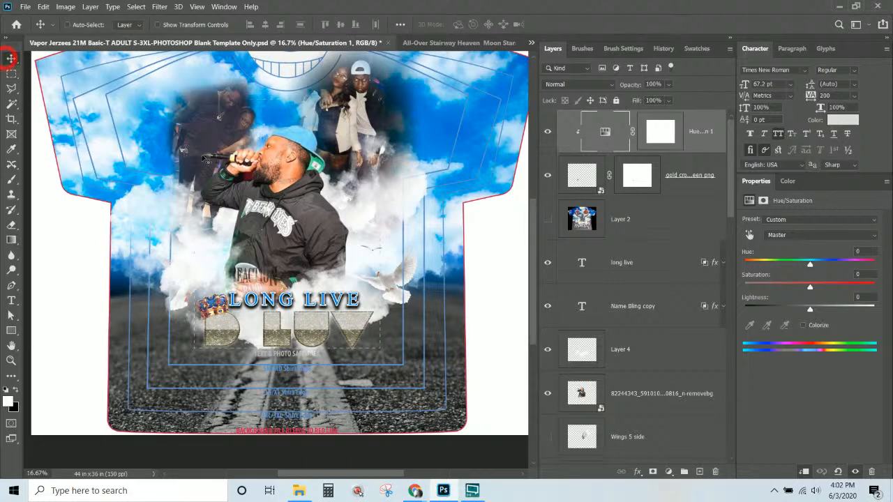
pyautogui.rightClick(399, 292)
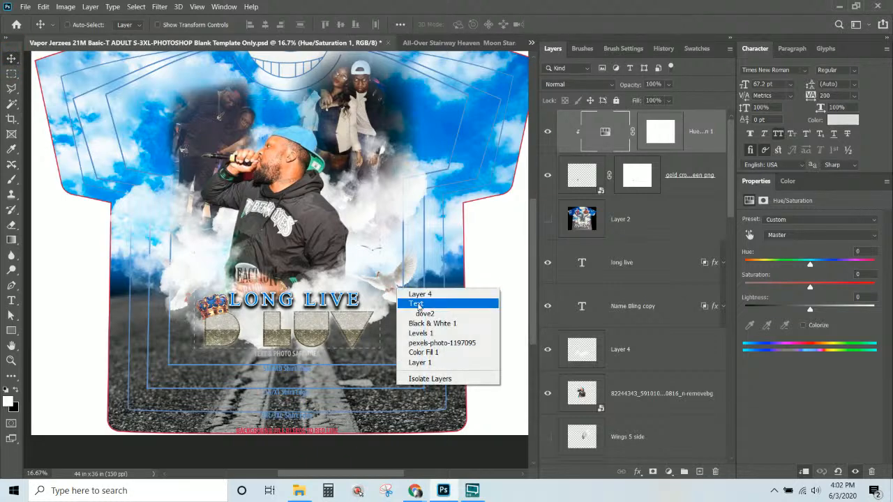
pyautogui.click(425, 314)
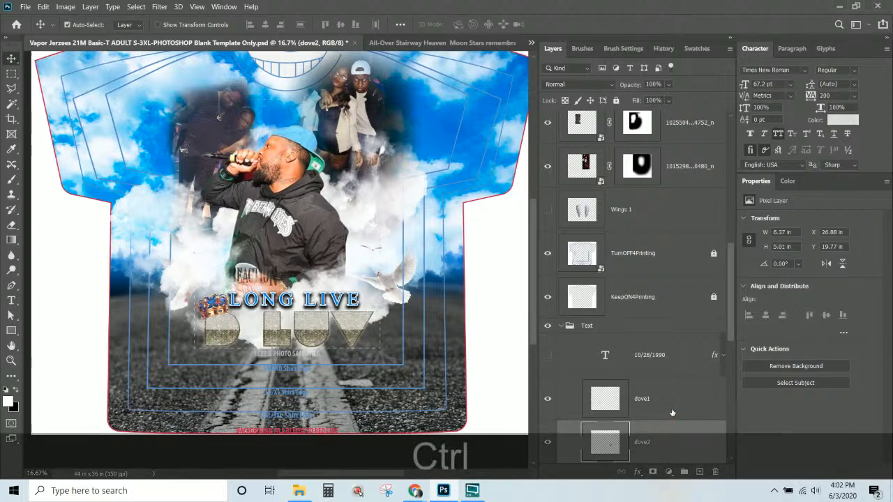
pyautogui.keyDown('ctrl'); pyautogui.click(670, 403); pyautogui.keyUp('ctrl')
pyautogui.moveTo(669, 403); pyautogui.dragTo(660, 119)
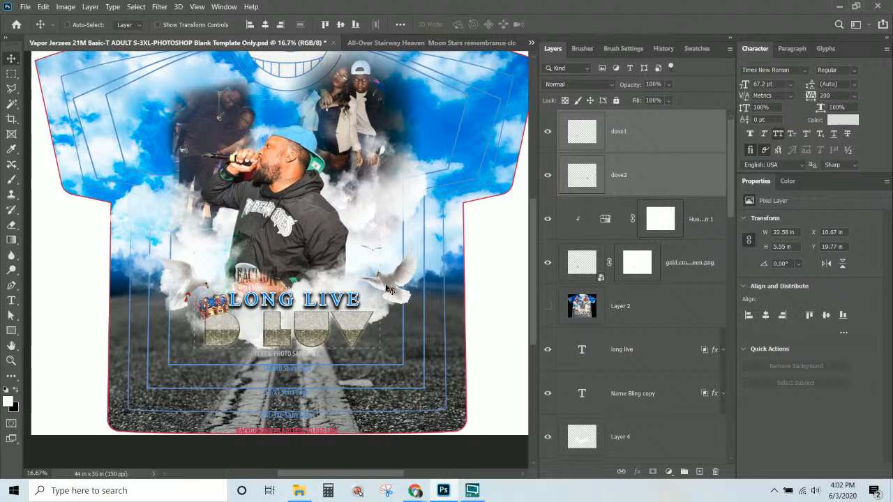
# Select only the dove1 layer and nudge that dove slightly up and inward toward the singer.
pyautogui.rightClick(197, 287)
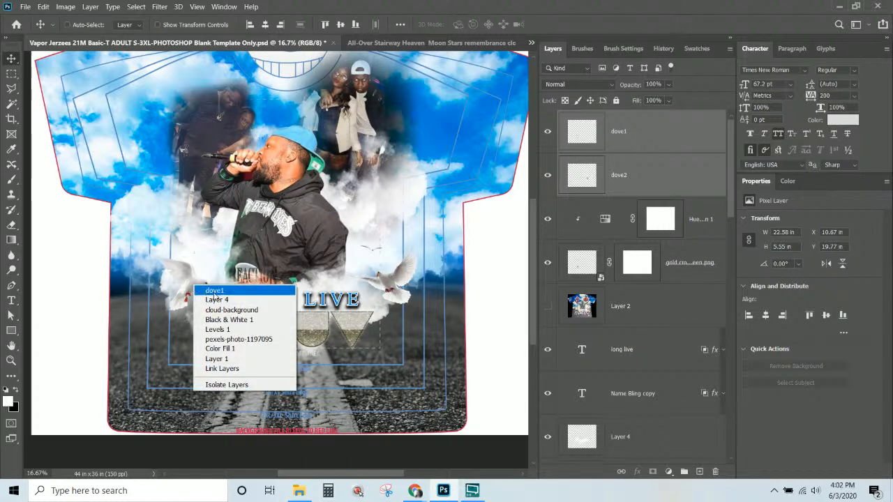
pyautogui.click(187, 289)
pyautogui.moveTo(187, 286); pyautogui.dragTo(192, 278)
# Move dove2 up beside the singer's waist and scale it down proportionally to about 78%.
pyautogui.rightClick(396, 287)
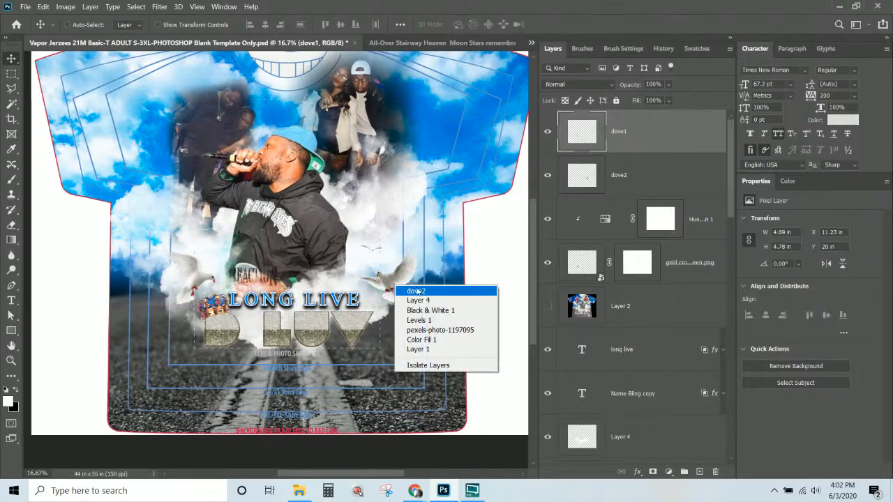
pyautogui.click(419, 295)
pyautogui.moveTo(416, 287); pyautogui.dragTo(383, 279)
pyautogui.hotkey('ctrl', 't')
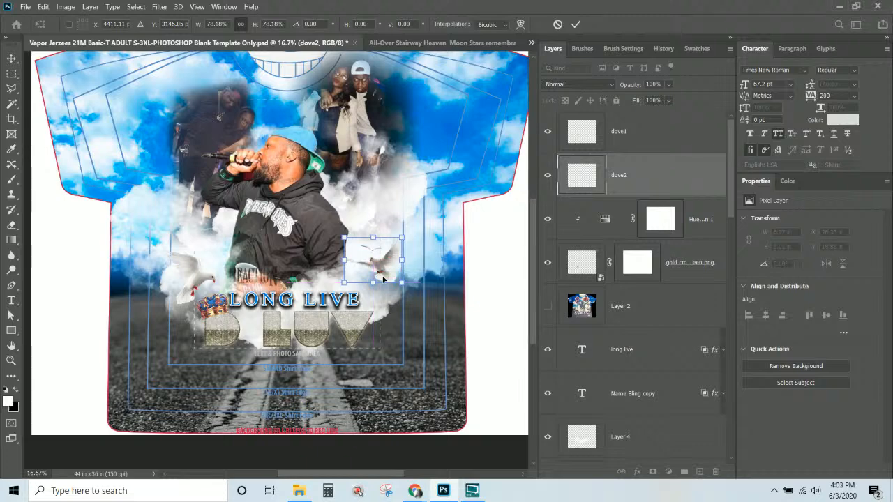
pyautogui.press('Return')
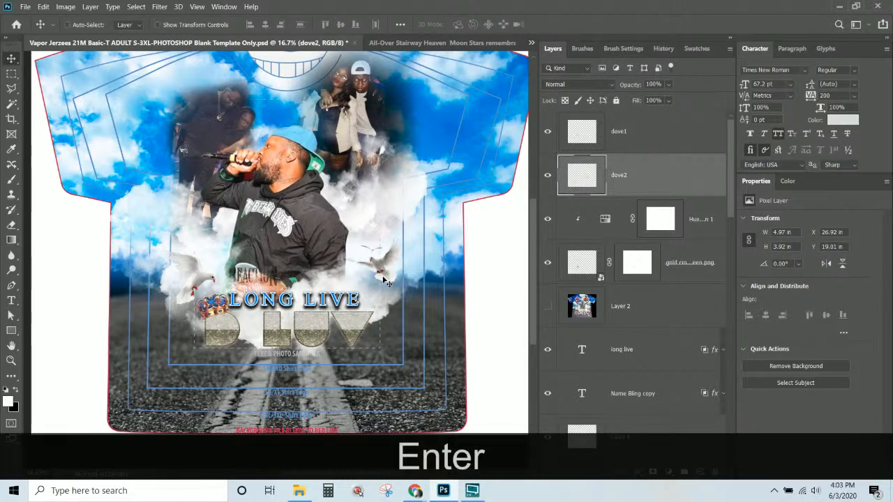
# Scale the dove1 layer down to about 80% width and 87% height, roughly 3.73 × 4.17 in.
pyautogui.rightClick(205, 282)
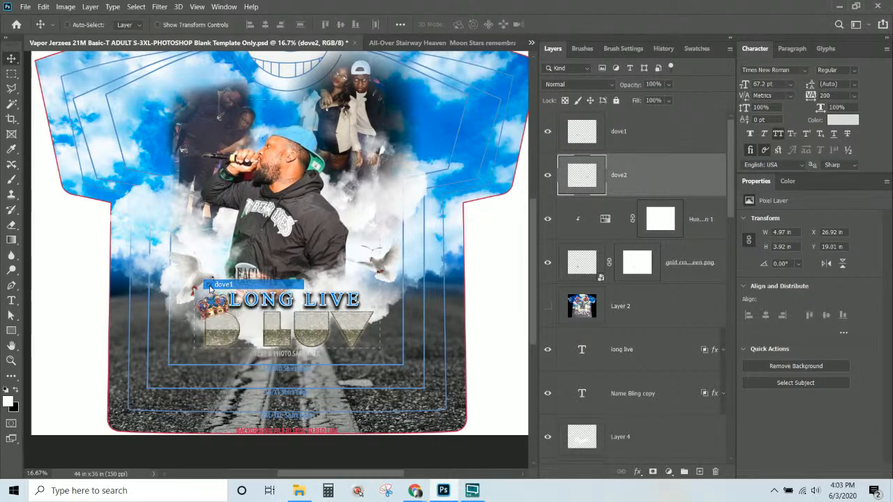
pyautogui.click(222, 284)
pyautogui.hotkey('ctrl', 't')
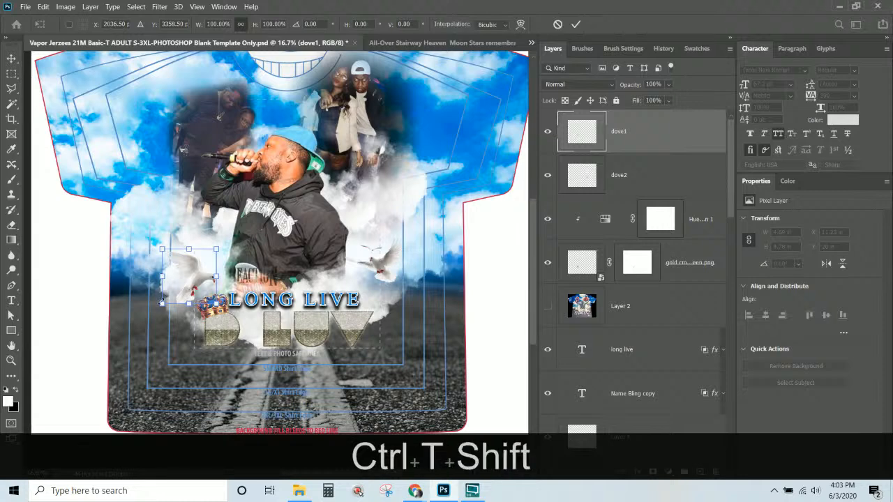
pyautogui.moveTo(161, 302); pyautogui.dragTo(173, 295)
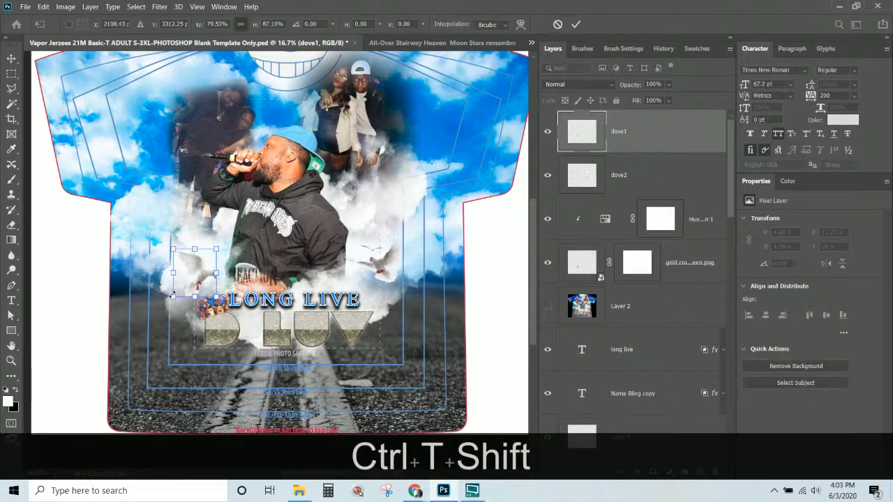
pyautogui.press('Return')
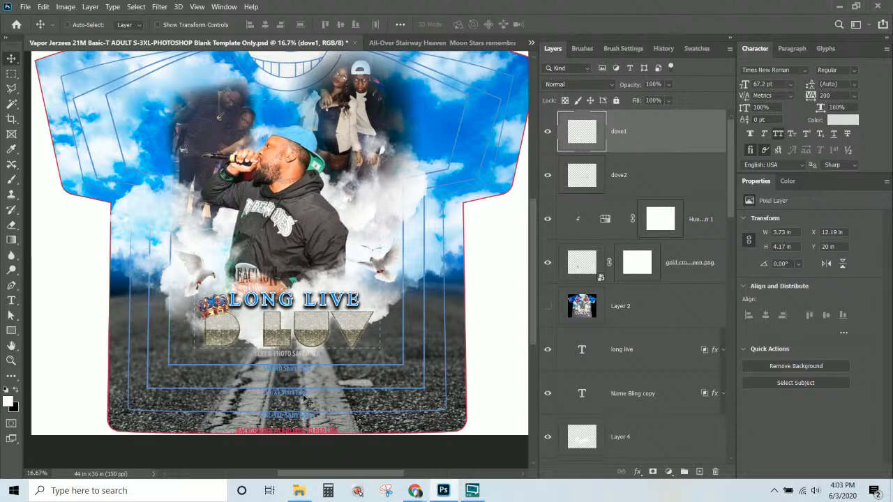
# Move both doves inward toward the singer, dove2 to about X 25.96 in, Y 19.15 in and dove1 to about X 12.89 in, Y 19.57 in.
pyautogui.rightClick(393, 261)
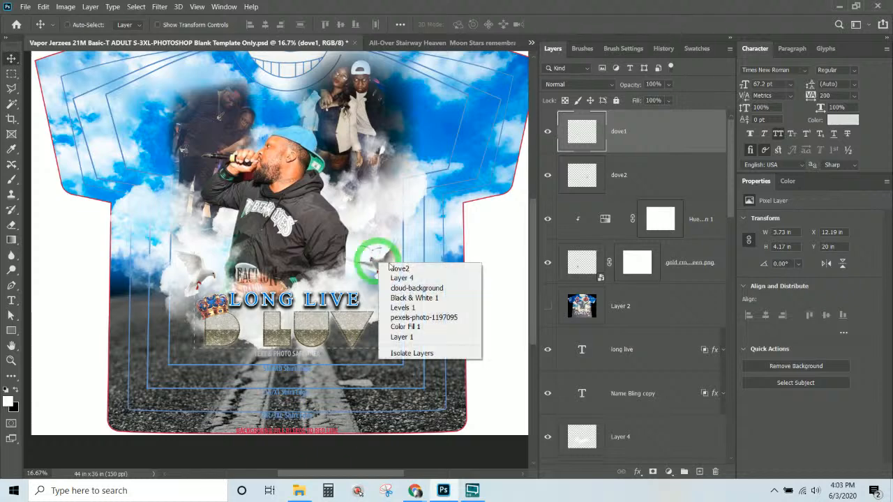
pyautogui.click(396, 264)
pyautogui.rightClick(393, 261)
pyautogui.click(401, 264)
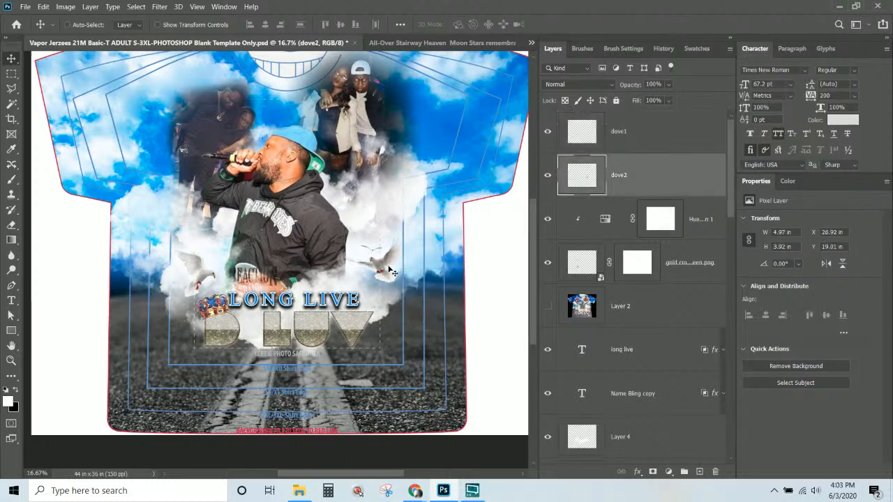
pyautogui.moveTo(396, 265)
pyautogui.mouseDown()
pyautogui.moveTo(374, 269)
pyautogui.moveTo(381, 258)
pyautogui.mouseUp()
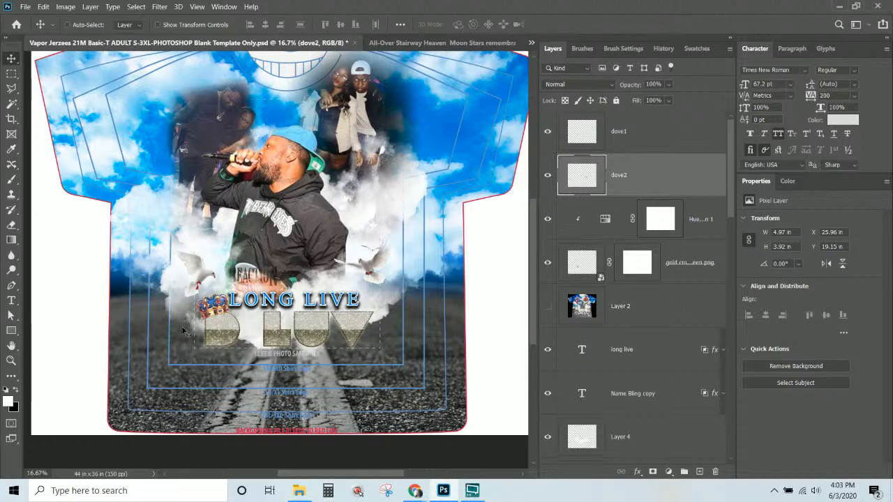
pyautogui.rightClick(207, 276)
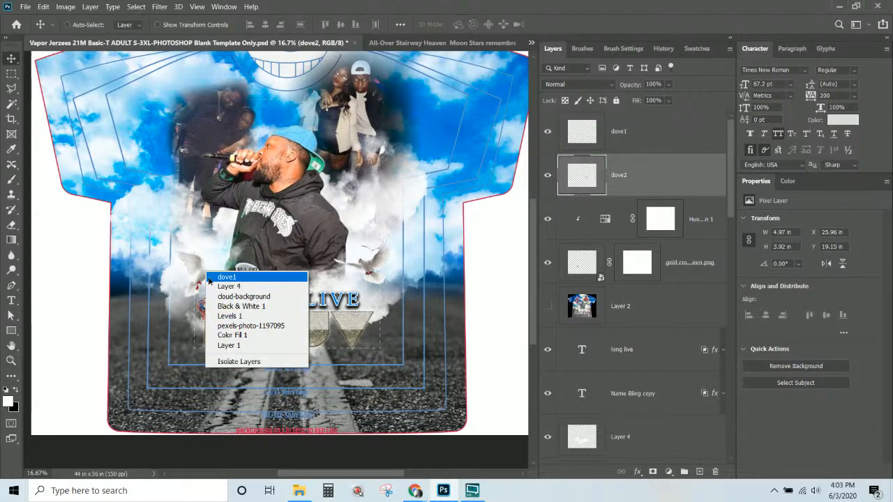
pyautogui.click(209, 278)
pyautogui.moveTo(202, 265); pyautogui.dragTo(213, 272)
# Duplicate the long live text layer with its default copy name and hide the original text layer.
pyautogui.scroll(2, 419, 160)
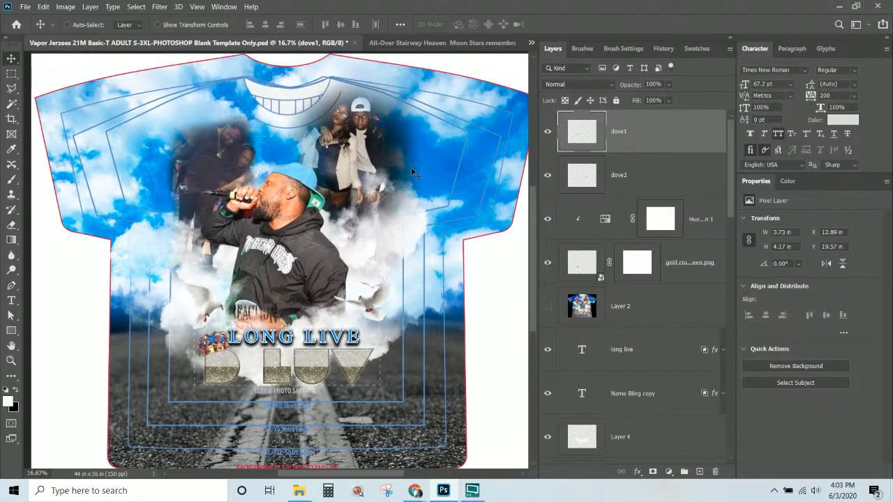
pyautogui.scroll(2, 413, 173)
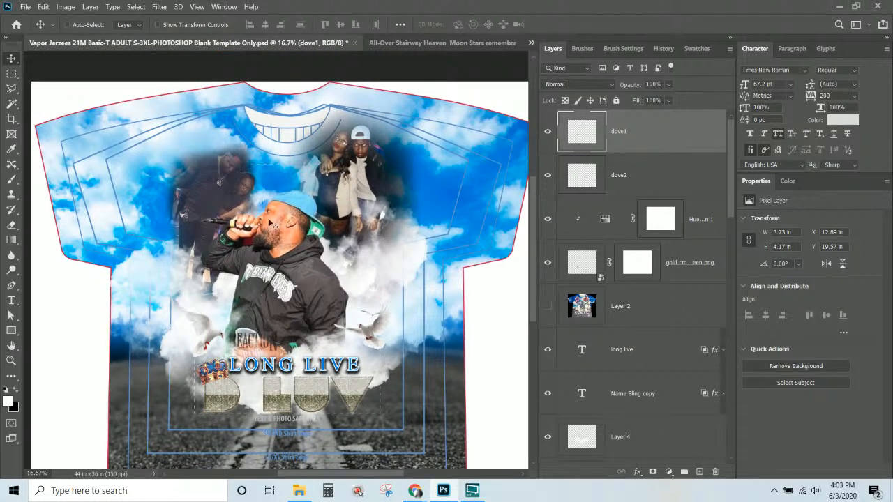
pyautogui.scroll(-1, 276, 244)
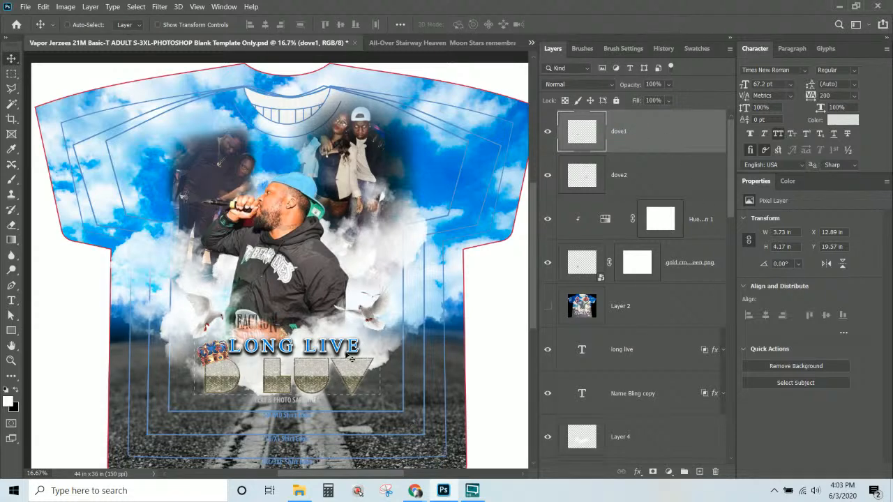
pyautogui.rightClick(339, 348)
pyautogui.click(360, 352)
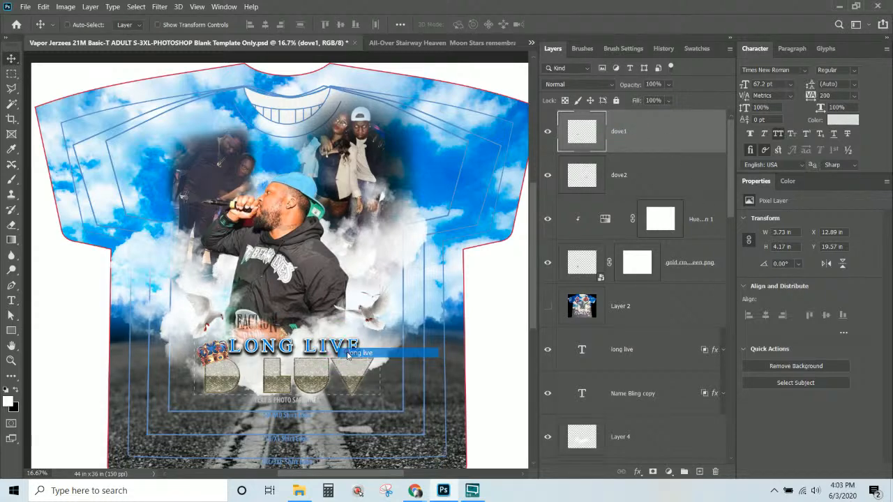
pyautogui.rightClick(636, 357)
pyautogui.click(697, 61)
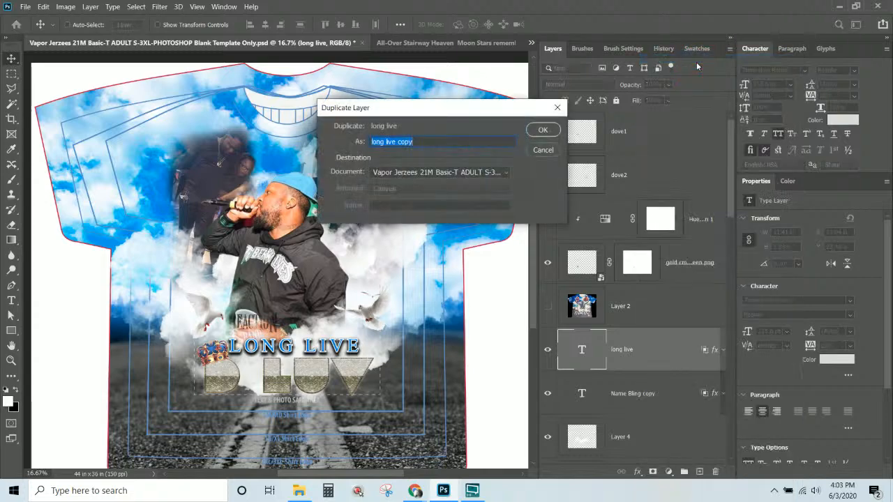
pyautogui.press('Return')
pyautogui.click(548, 394)
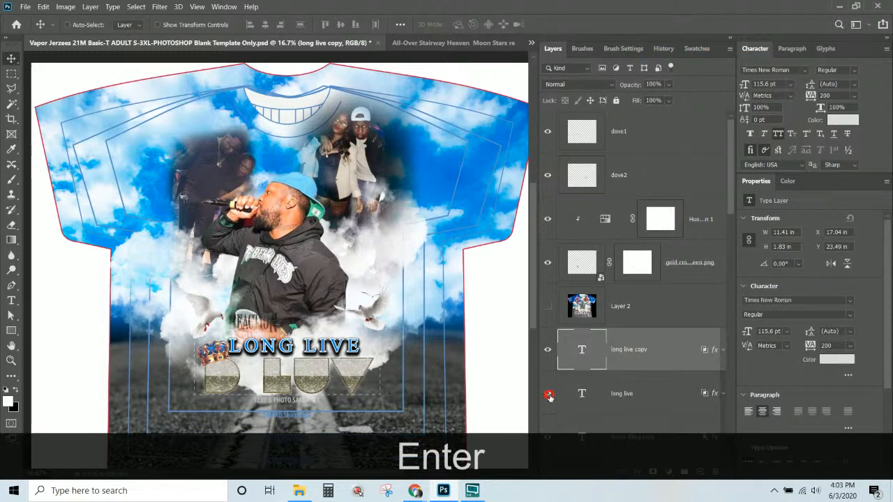
# Change the duplicated long live text to the Pink Script Regular font and turn off All Caps.
pyautogui.click(790, 70)
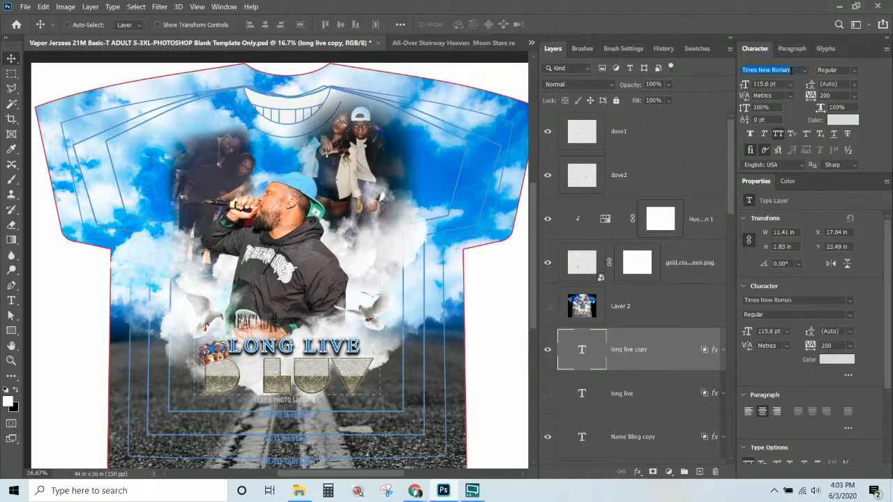
pyautogui.write('pink')
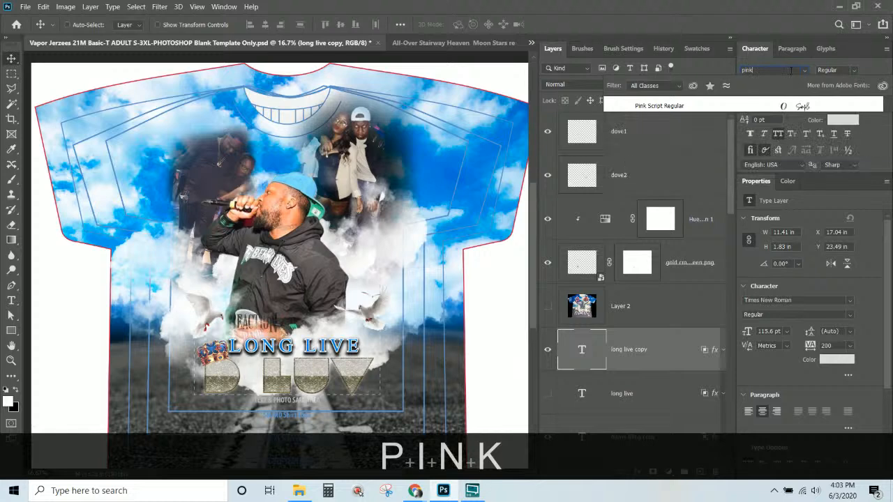
pyautogui.click(759, 106)
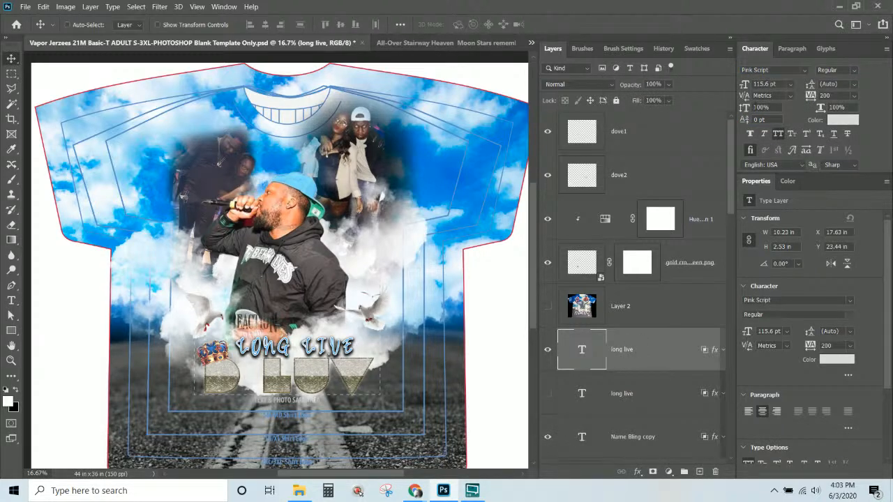
pyautogui.click(777, 134)
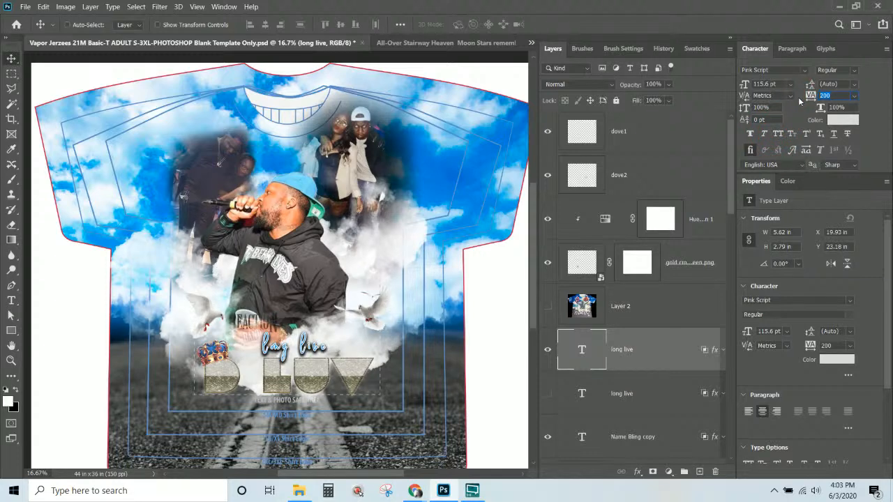
# Set the tracking of the Pink Script long live text to 0.
pyautogui.write('0')
pyautogui.click(584, 353)
pyautogui.click(829, 95)
pyautogui.write('0')
pyautogui.press('Return')
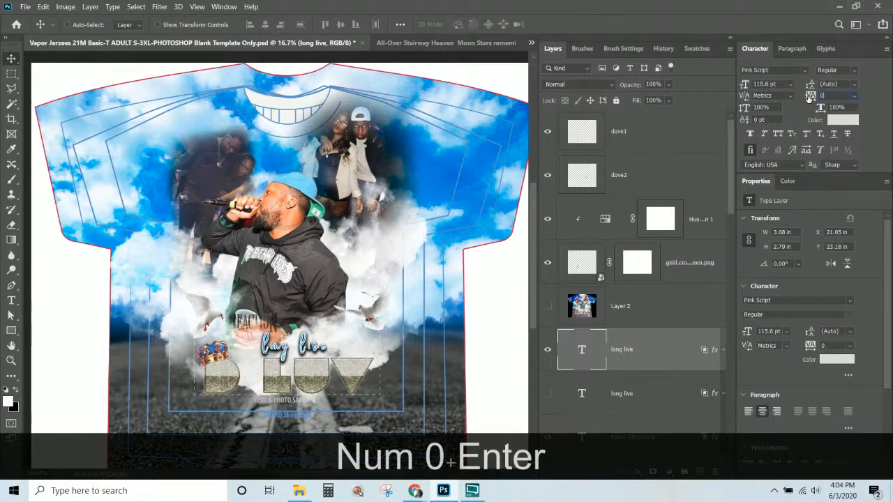
# Capitalize both initials of the Pink Script text so it reads "Long Live" and commit the text edit.
pyautogui.click(582, 351)
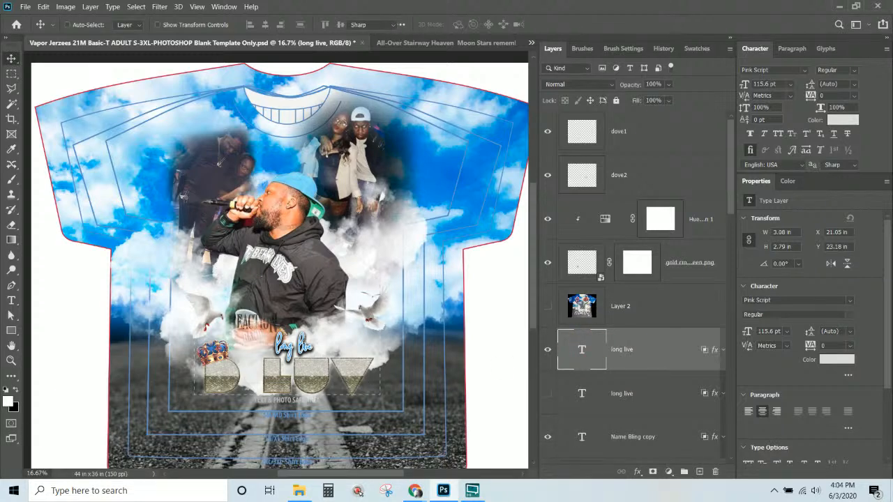
pyautogui.doubleClick(306, 344)
pyautogui.press('BackSpace')
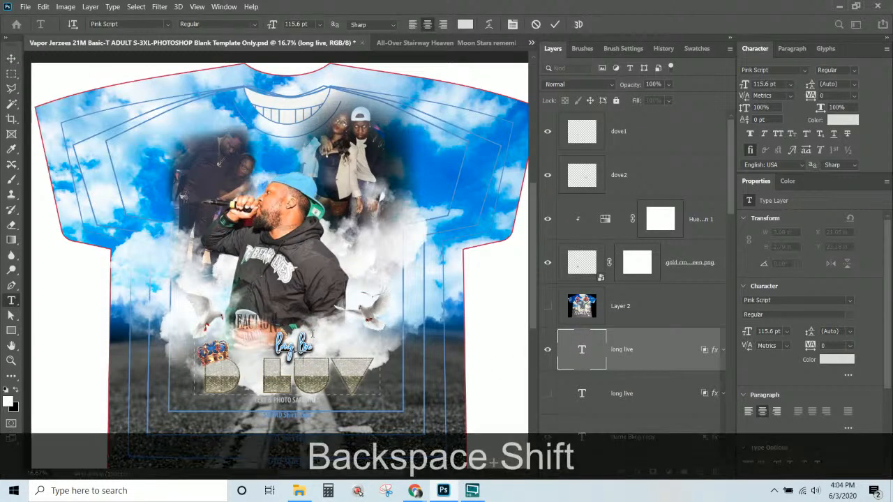
pyautogui.write('L')
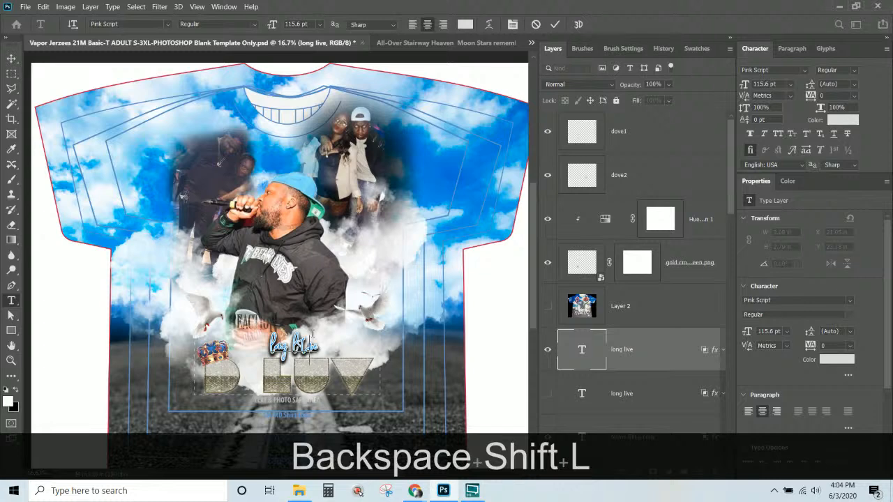
pyautogui.hotkey('ctrl', 'z')
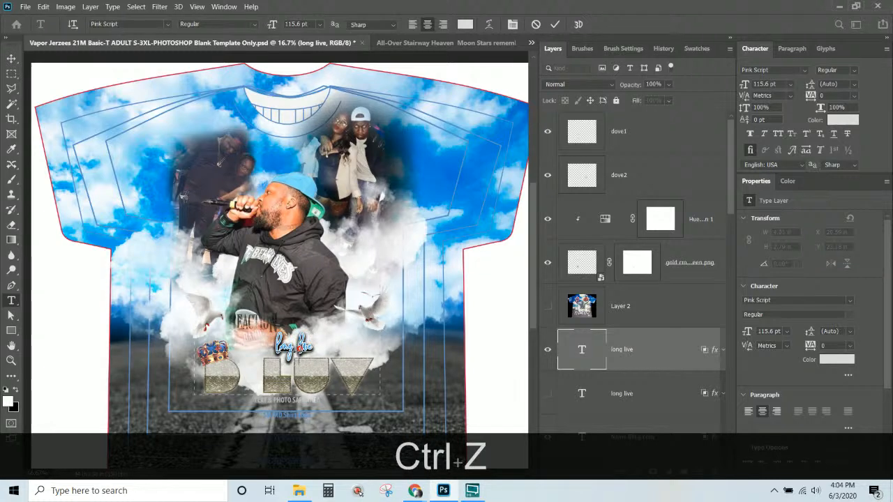
pyautogui.press('Right')
pyautogui.press('BackSpace')
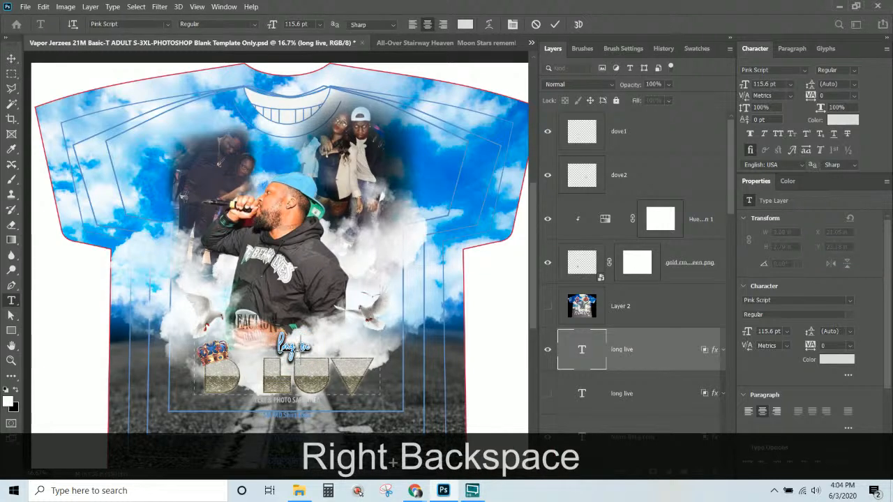
pyautogui.write('L')
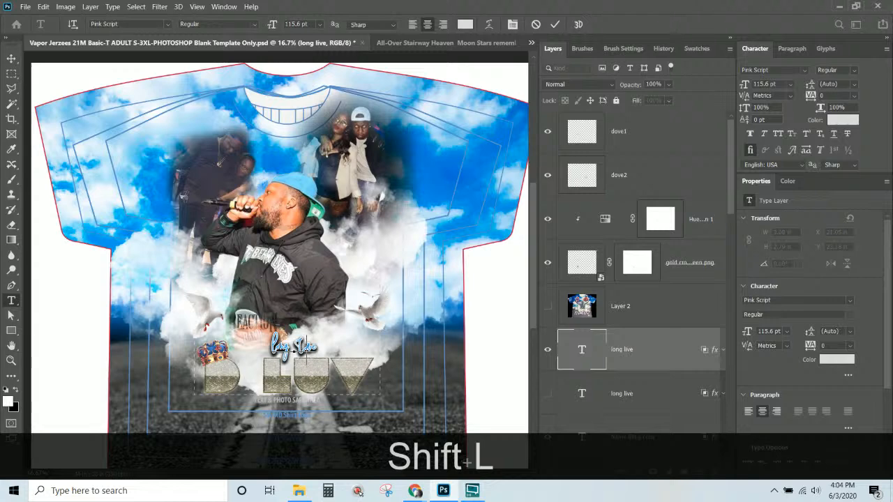
pyautogui.press('BackSpace')
pyautogui.write('L')
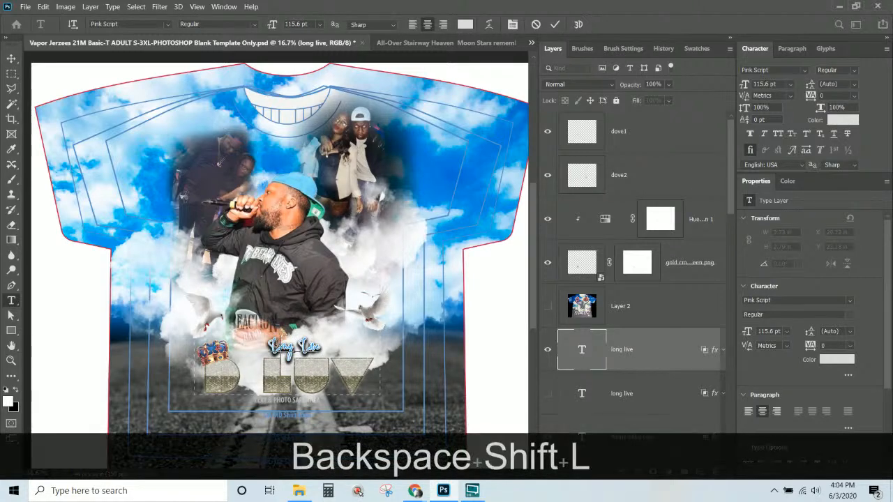
pyautogui.click(11, 57)
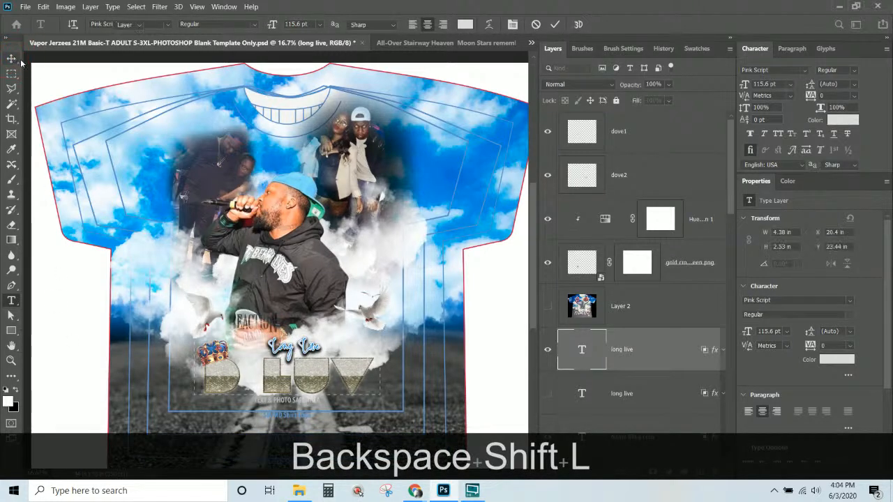
# Enlarge the script Long Live text to about 317 pt and place it above the D LUV name, about 11.66 in wide.
pyautogui.hotkey('ctrl', 't')
pyautogui.press('shift')
pyautogui.moveTo(318, 336); pyautogui.dragTo(390, 288)
pyautogui.moveTo(314, 326); pyautogui.dragTo(272, 354)
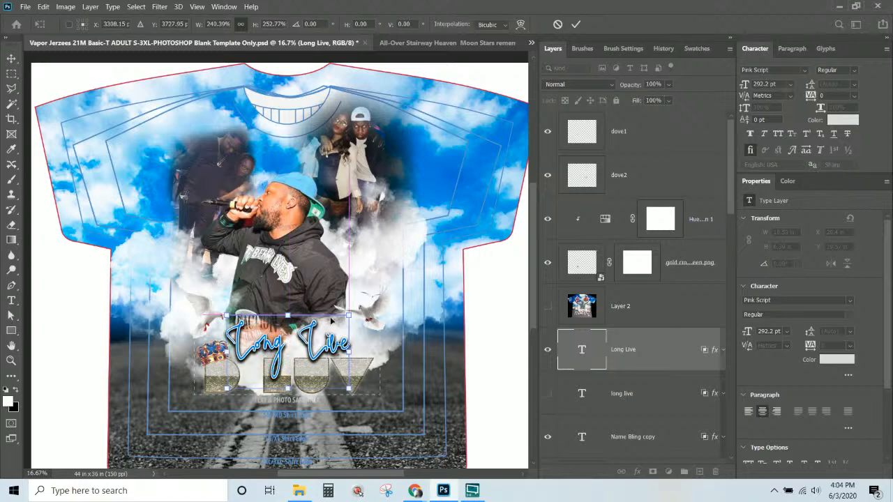
pyautogui.press('shift')
pyautogui.moveTo(350, 312)
pyautogui.mouseDown()
pyautogui.moveTo(365, 305)
pyautogui.moveTo(351, 320)
pyautogui.mouseUp()
pyautogui.press('Return')
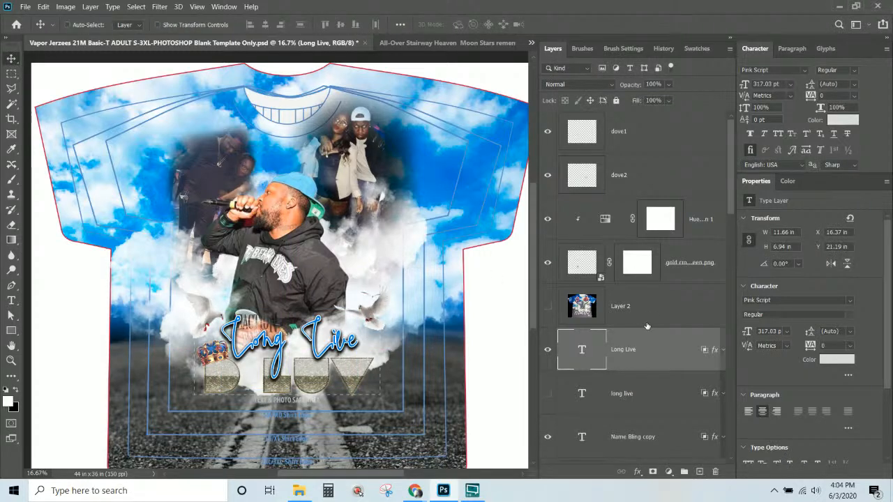
# Hide the script Long Live text layer and show the original long live text layer instead.
pyautogui.scroll(-2, 647, 325)
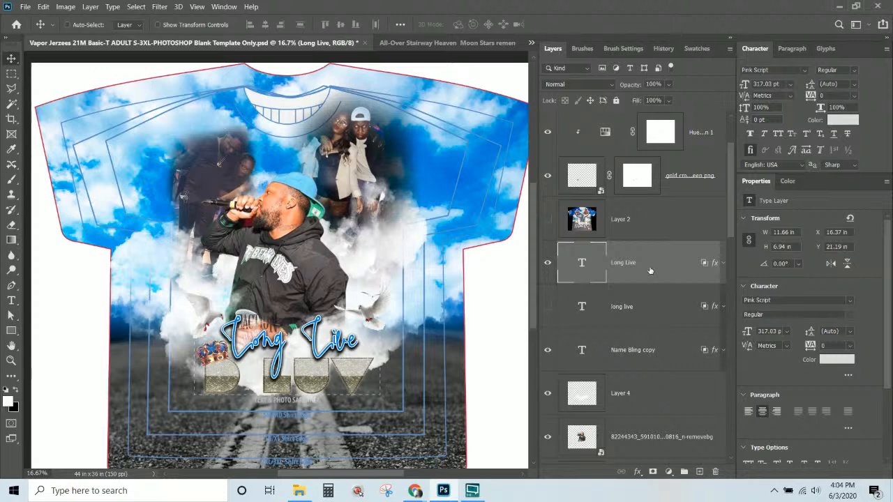
pyautogui.click(547, 264)
pyautogui.click(549, 308)
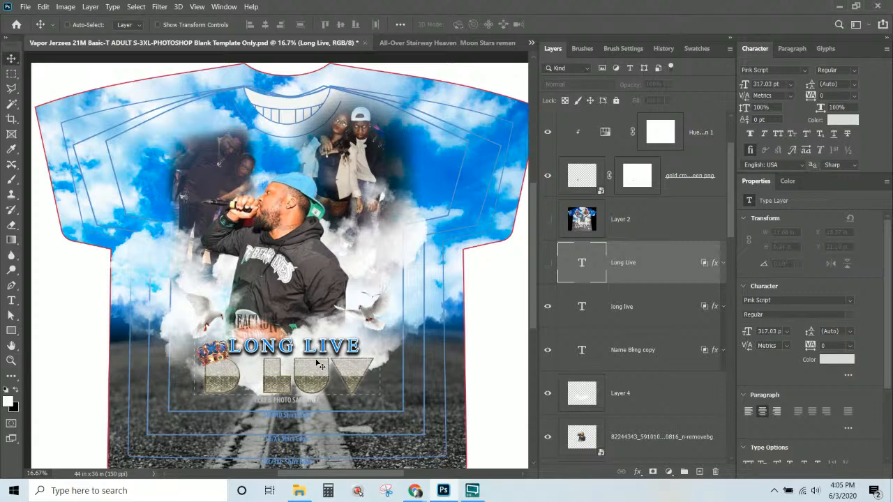
# Set the Name Bling copy layer's black drop shadow to Normal blending, 100% opacity, 34 px distance, 39% spread and 38 px size.
pyautogui.click(687, 349)
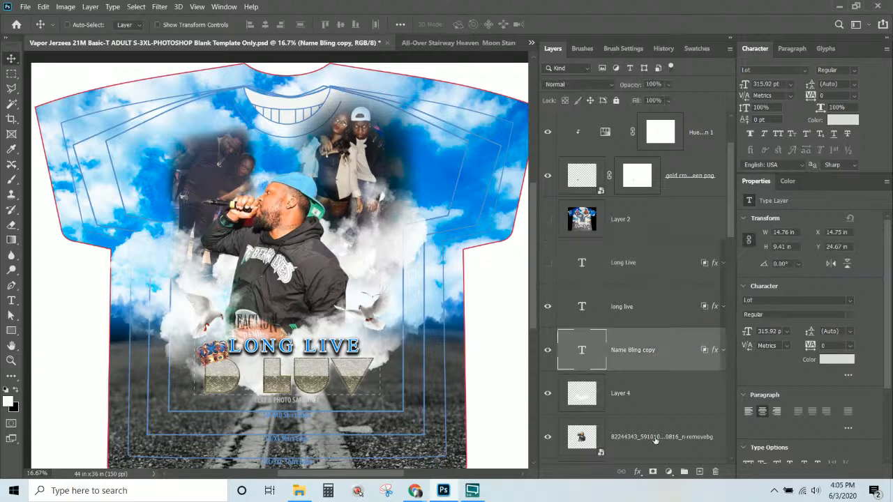
pyautogui.click(638, 472)
pyautogui.click(645, 472)
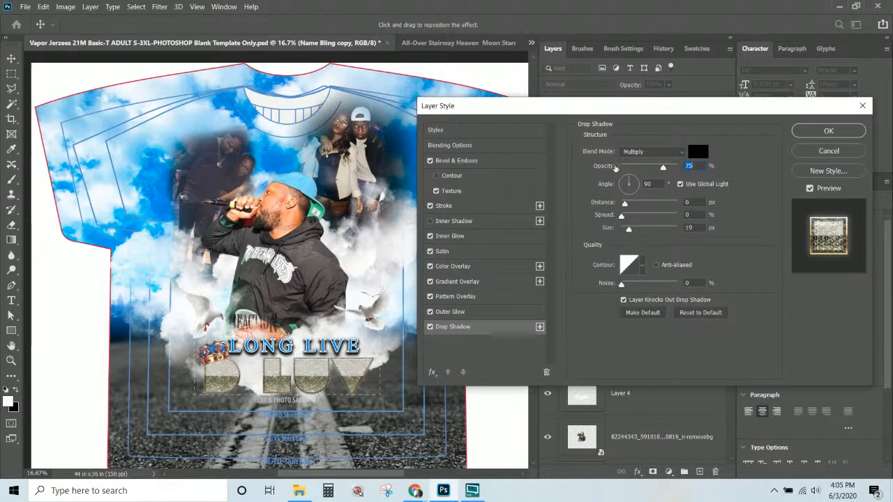
pyautogui.moveTo(662, 167); pyautogui.dragTo(677, 167)
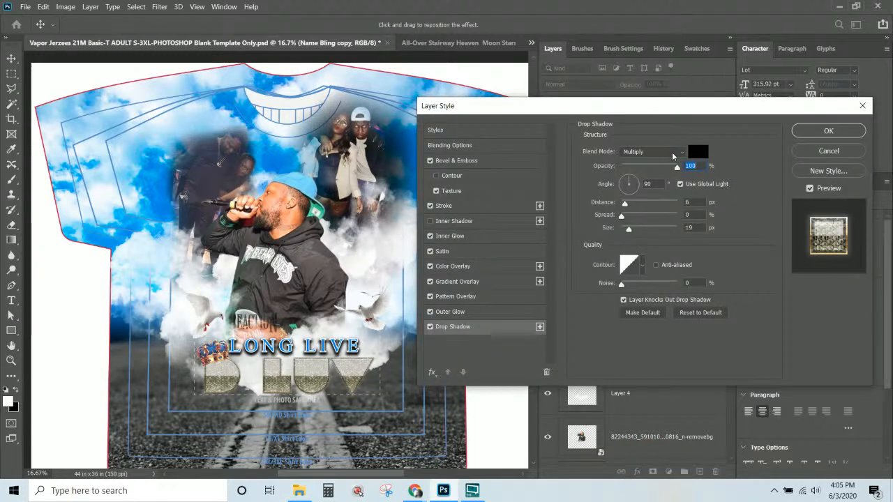
pyautogui.click(676, 152)
pyautogui.click(640, 152)
pyautogui.moveTo(624, 203)
pyautogui.mouseDown()
pyautogui.moveTo(642, 205)
pyautogui.moveTo(631, 216)
pyautogui.mouseUp()
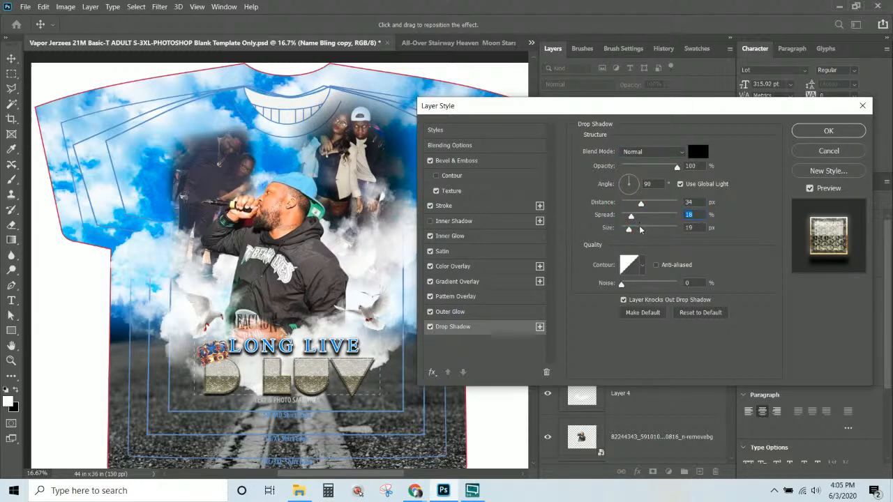
pyautogui.click(639, 227)
pyautogui.moveTo(633, 218)
pyautogui.mouseDown()
pyautogui.moveTo(643, 220)
pyautogui.moveTo(634, 231)
pyautogui.mouseUp()
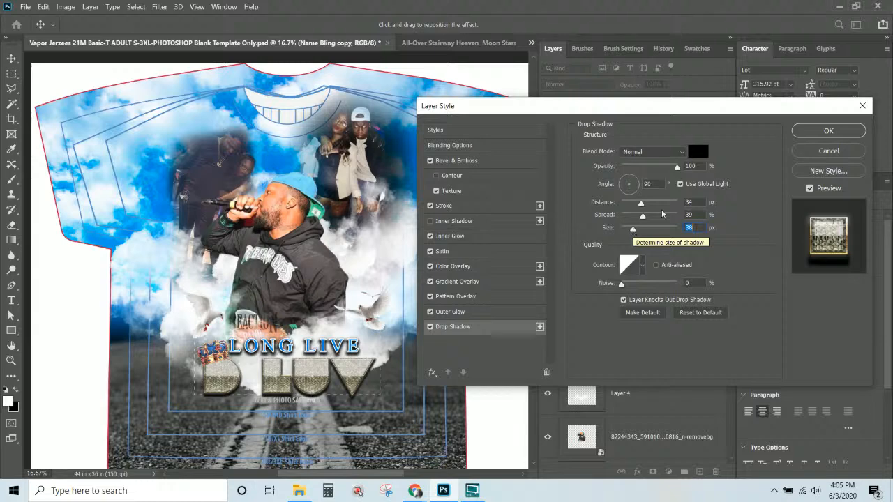
pyautogui.click(803, 131)
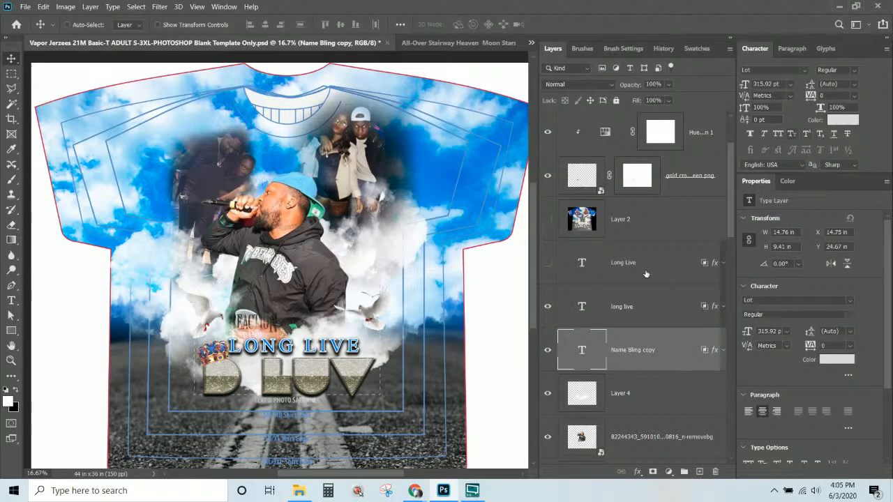
# Select the layer mask of the darker photo behind the singer's microphone and activate the Brush tool.
pyautogui.click(644, 305)
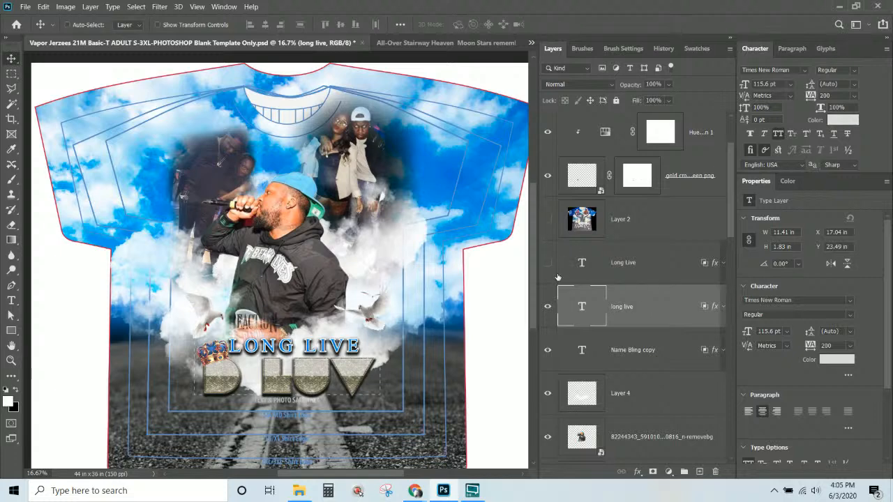
pyautogui.click(634, 267)
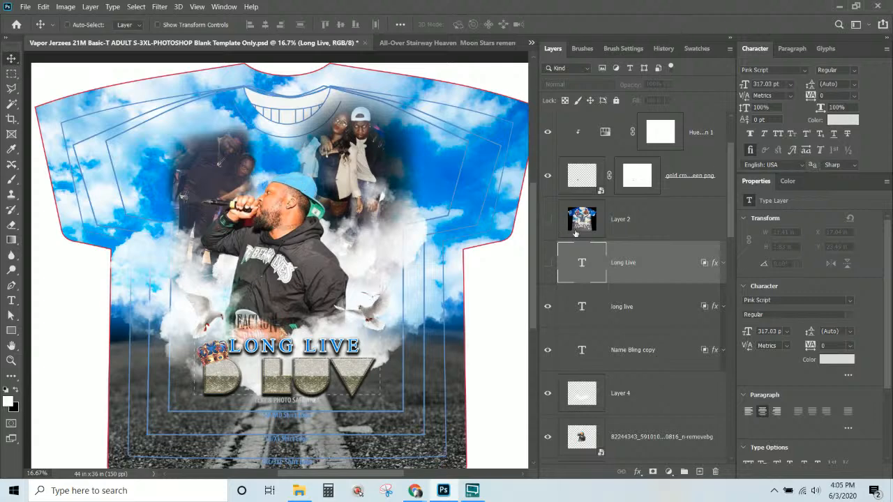
pyautogui.scroll(-5, 575, 233)
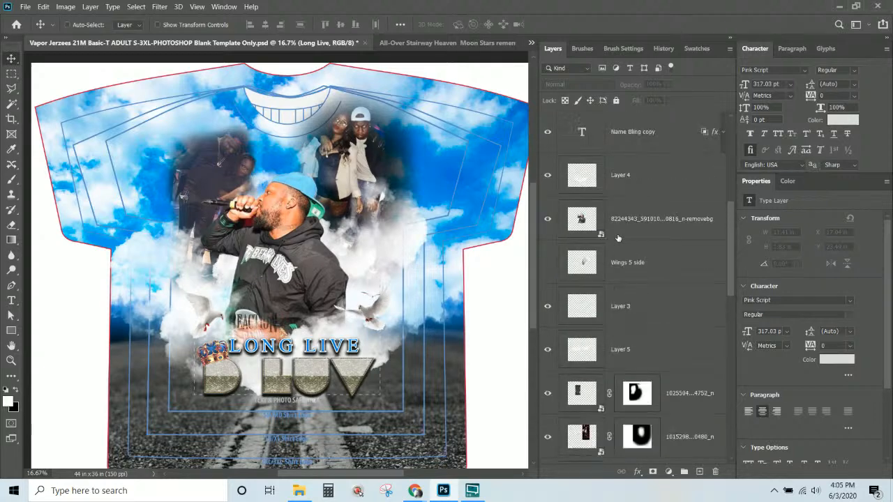
pyautogui.click(631, 221)
pyautogui.scroll(-2, 632, 227)
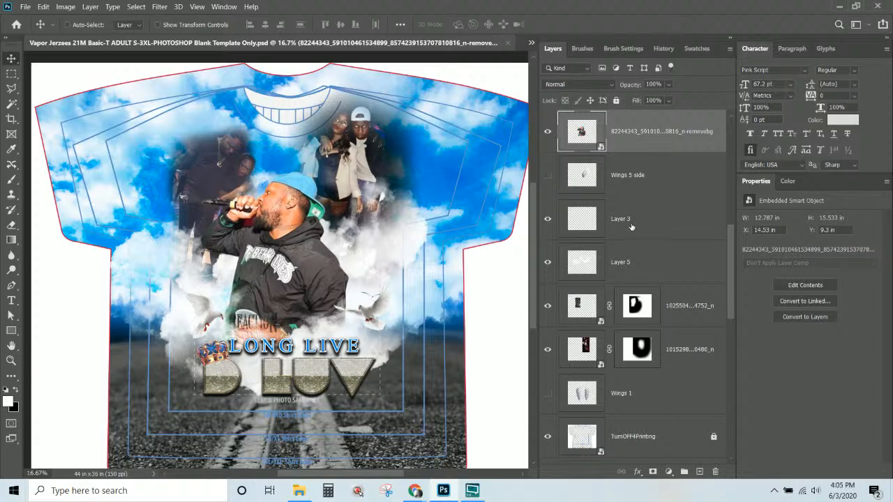
pyautogui.click(676, 305)
pyautogui.click(634, 314)
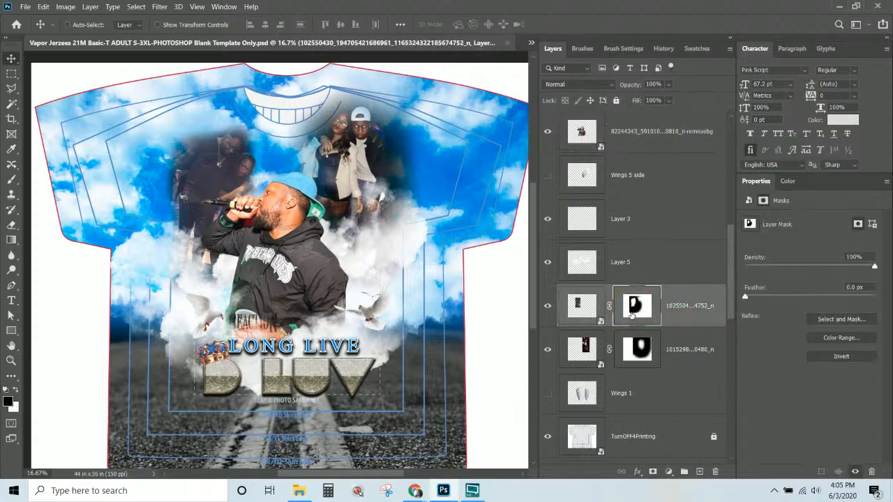
pyautogui.click(12, 179)
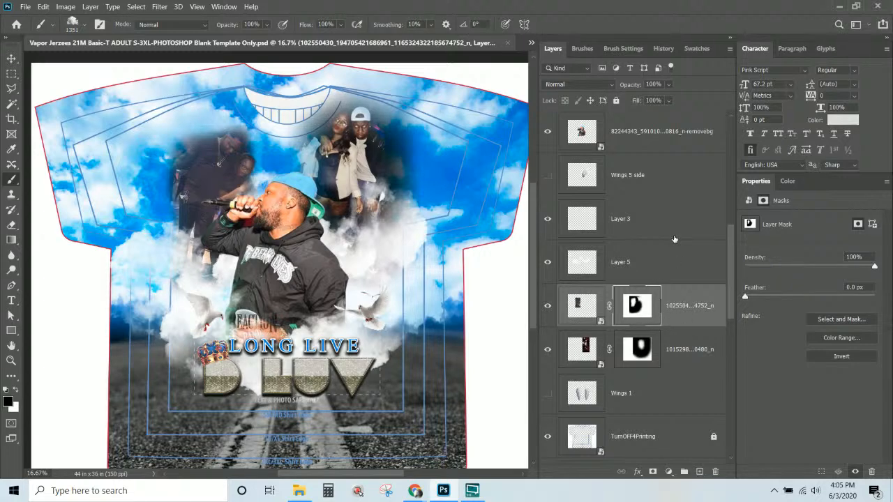
# Collapse the Text group in the layer stack.
pyautogui.scroll(6, 674, 239)
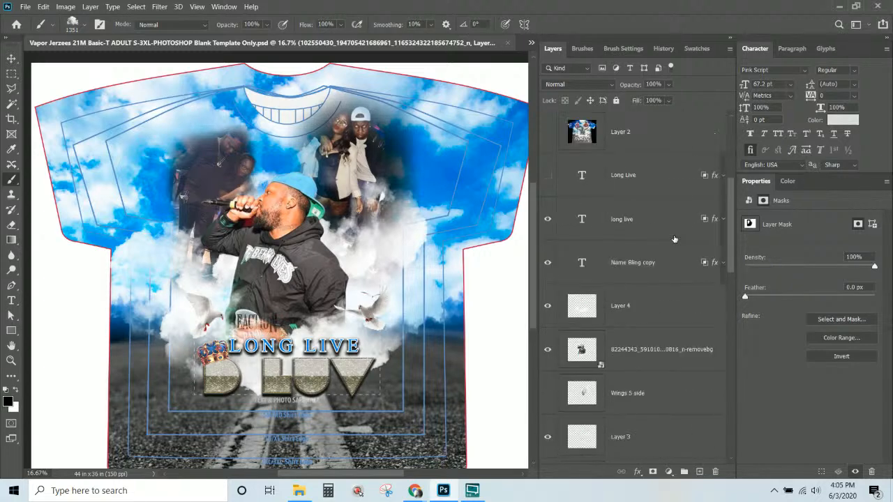
pyautogui.scroll(-4, 674, 239)
pyautogui.scroll(8, 674, 241)
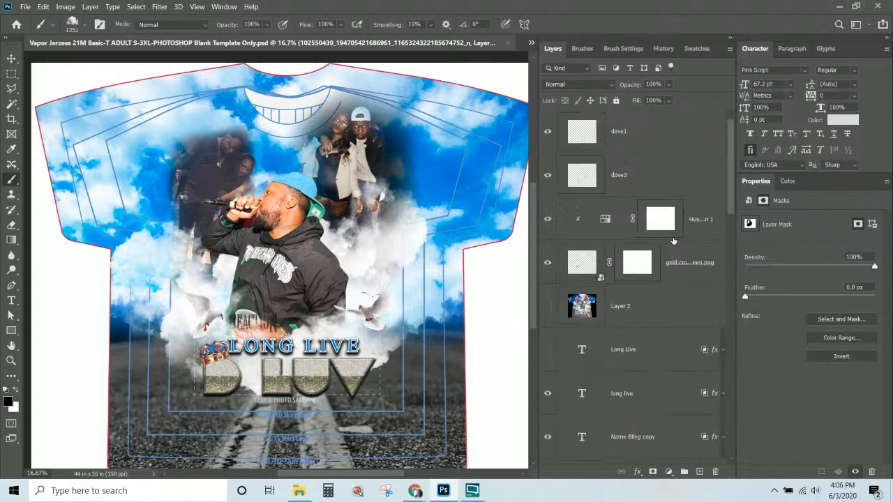
pyautogui.scroll(-12, 670, 251)
pyautogui.scroll(-3, 668, 256)
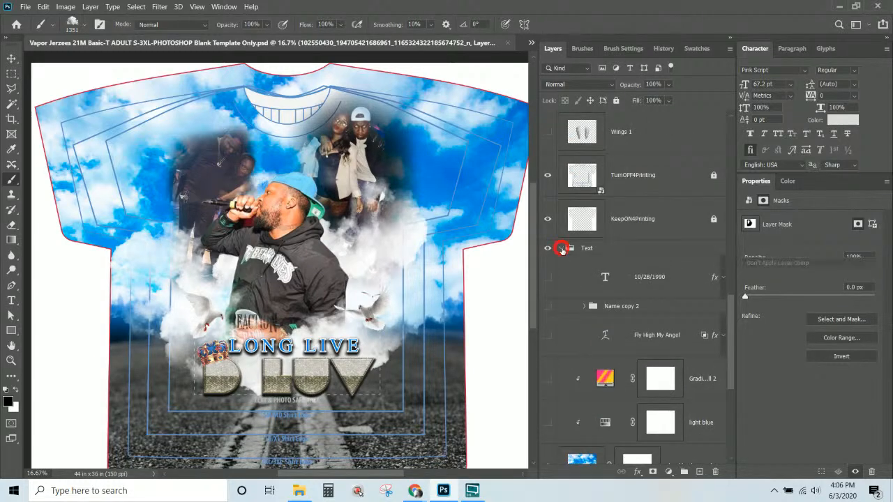
pyautogui.click(563, 250)
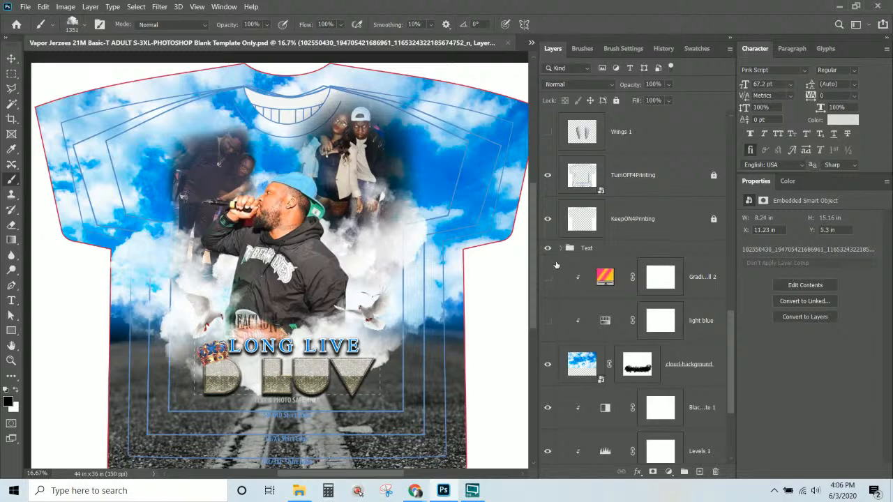
# Preview the gradient fill and light blue adjustment layers over the cloud background, then leave both hidden.
pyautogui.click(548, 277)
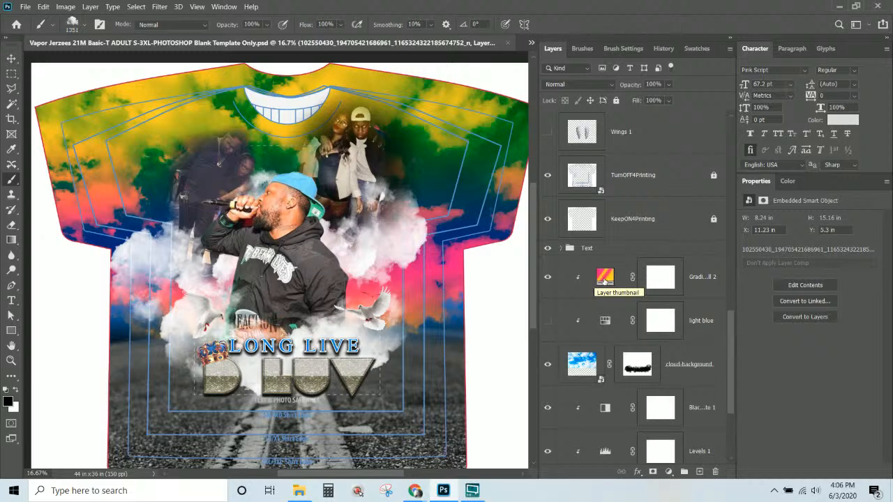
pyautogui.click(548, 278)
pyautogui.click(548, 321)
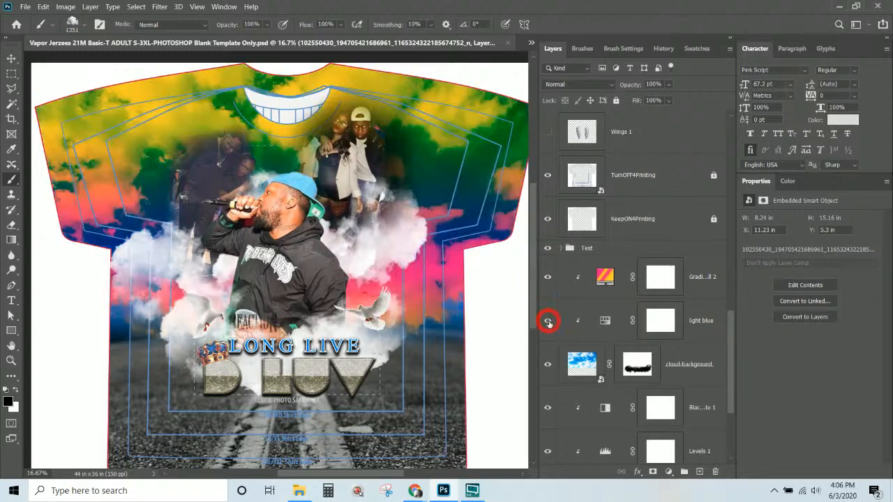
pyautogui.click(547, 278)
pyautogui.click(548, 322)
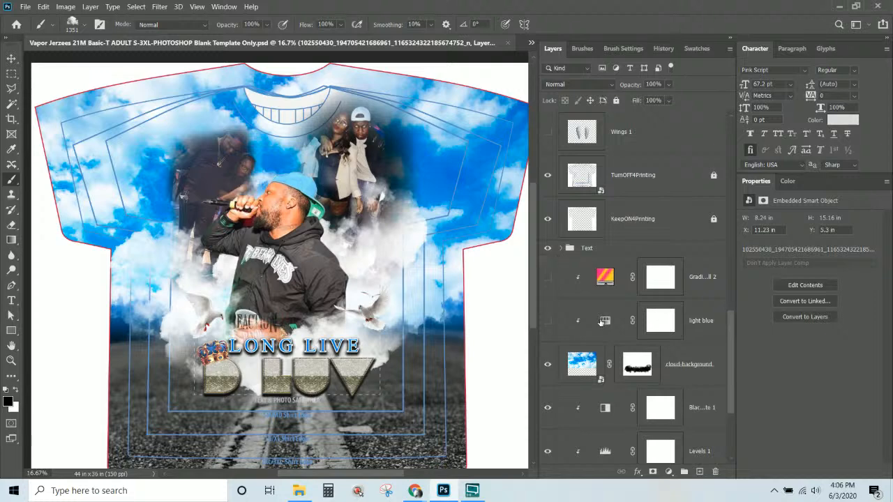
pyautogui.scroll(-3, 606, 278)
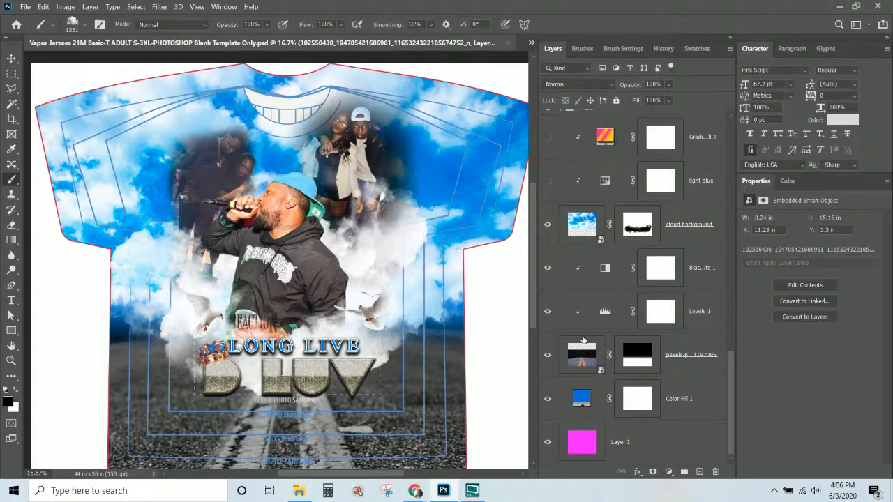
pyautogui.scroll(3, 583, 340)
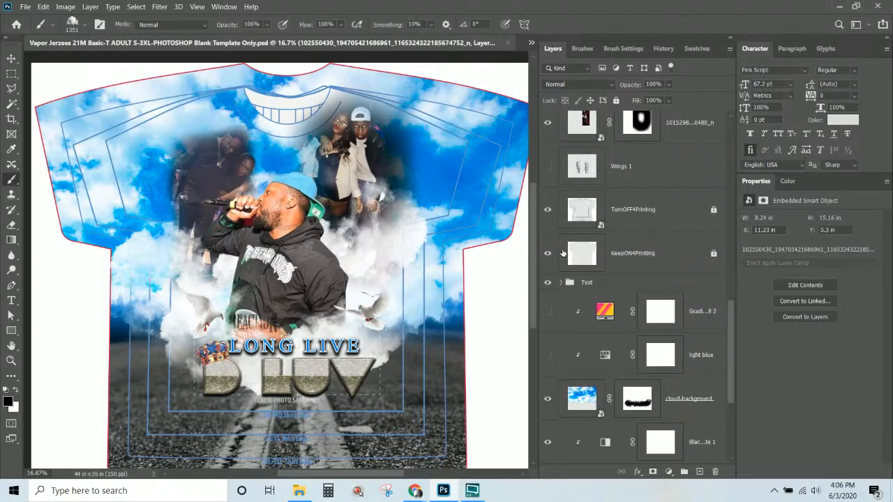
pyautogui.scroll(6, 611, 297)
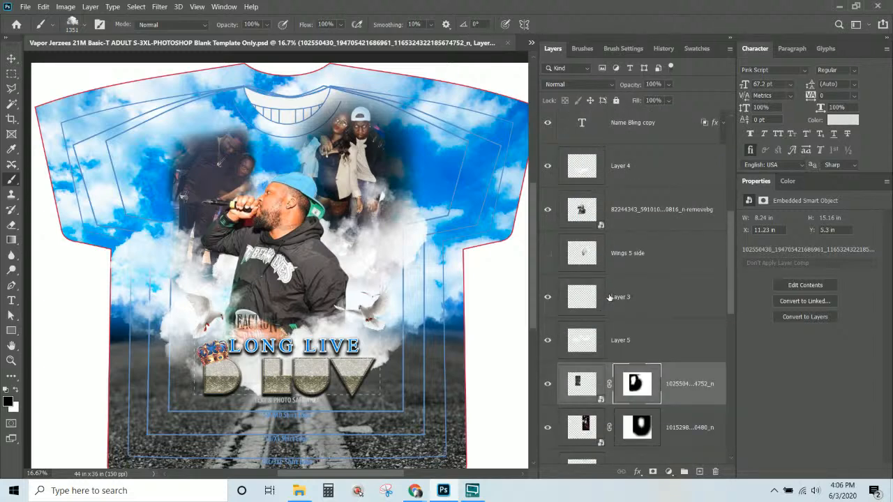
pyautogui.scroll(3, 609, 298)
pyautogui.scroll(-3, 625, 265)
pyautogui.scroll(2, 638, 234)
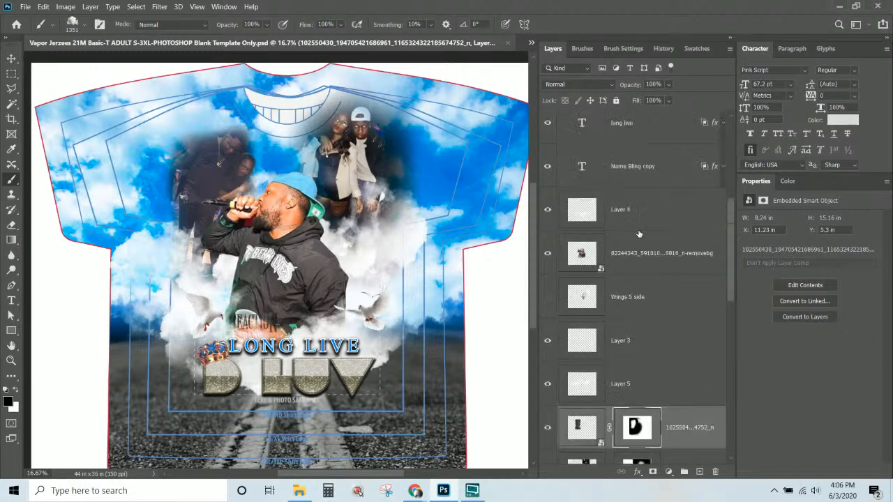
# Duplicate the Name Bling copy text layer, keeping the suggested layer name.
pyautogui.scroll(4, 638, 234)
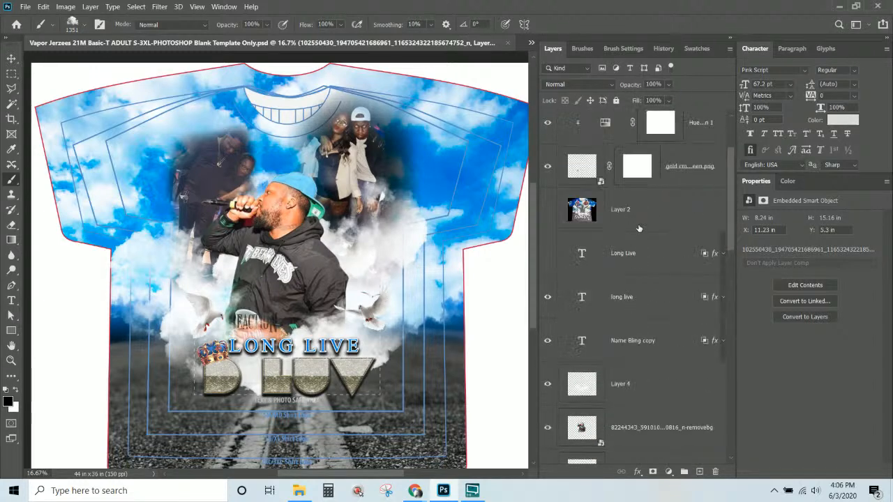
pyautogui.click(634, 314)
pyautogui.click(637, 342)
pyautogui.rightClick(637, 342)
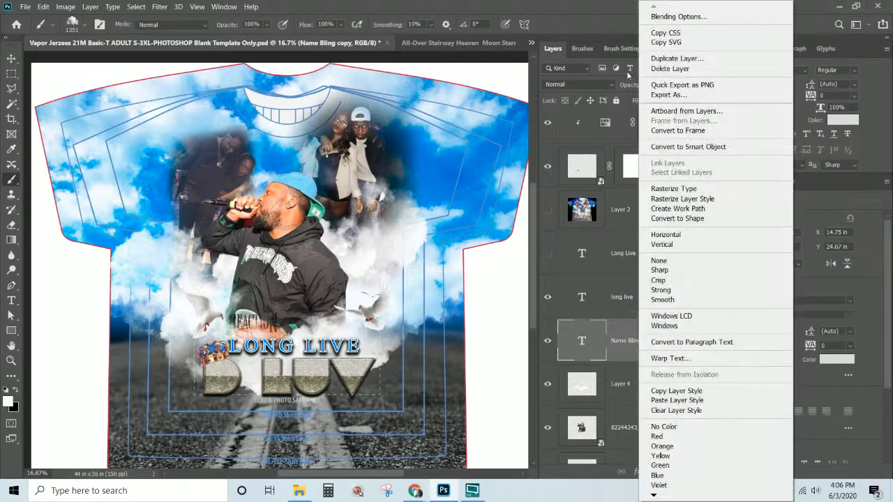
pyautogui.click(689, 58)
pyautogui.press('Return')
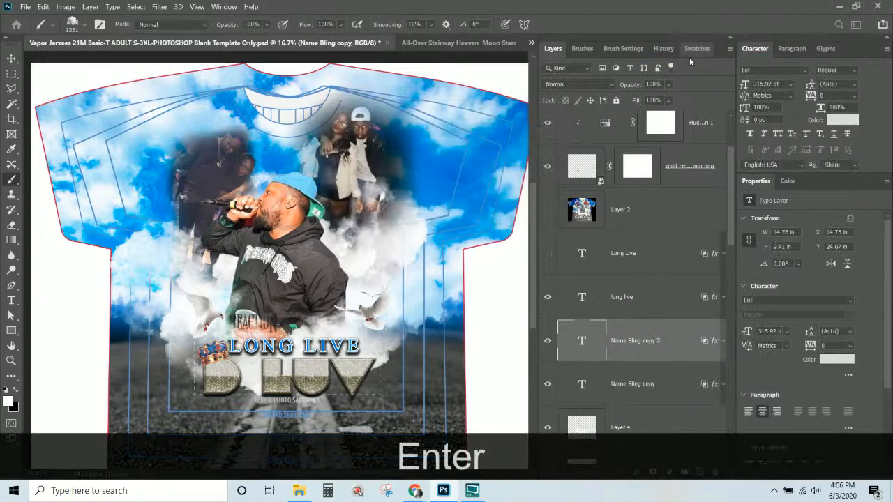
# Set the duplicated name layer's pattern overlay scale to 149%.
pyautogui.scroll(-2, 607, 330)
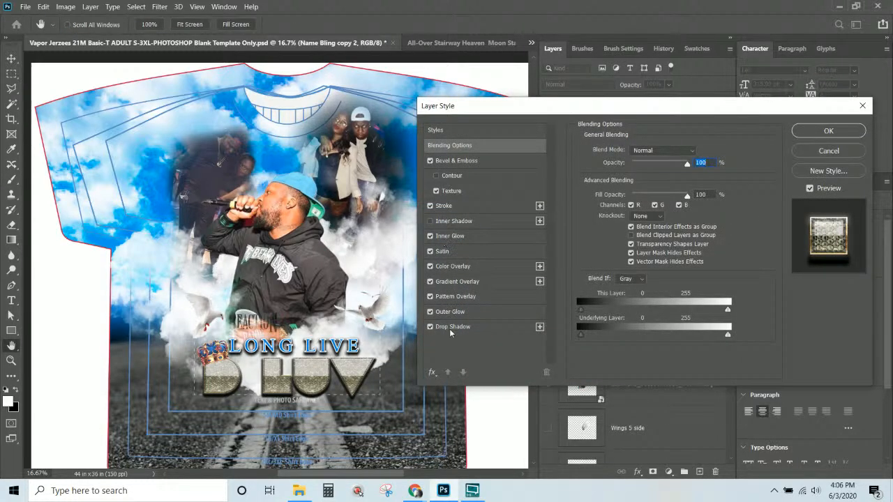
pyautogui.click(454, 296)
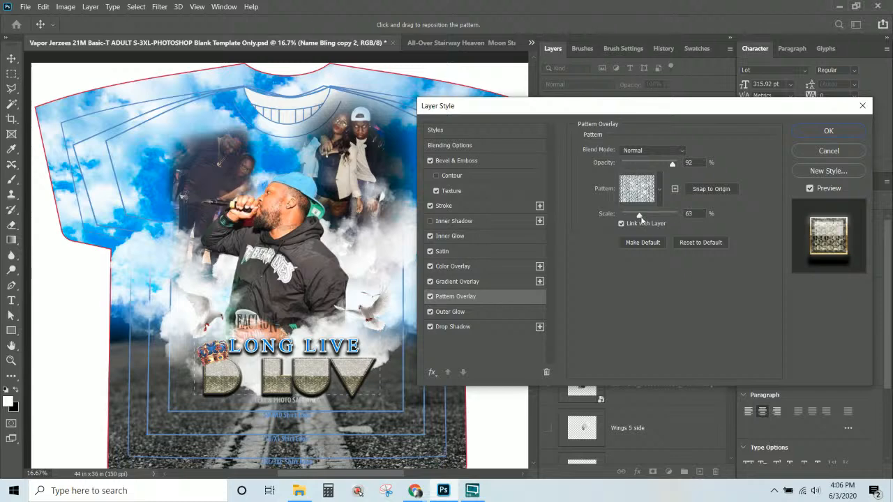
pyautogui.moveTo(645, 216); pyautogui.dragTo(653, 217)
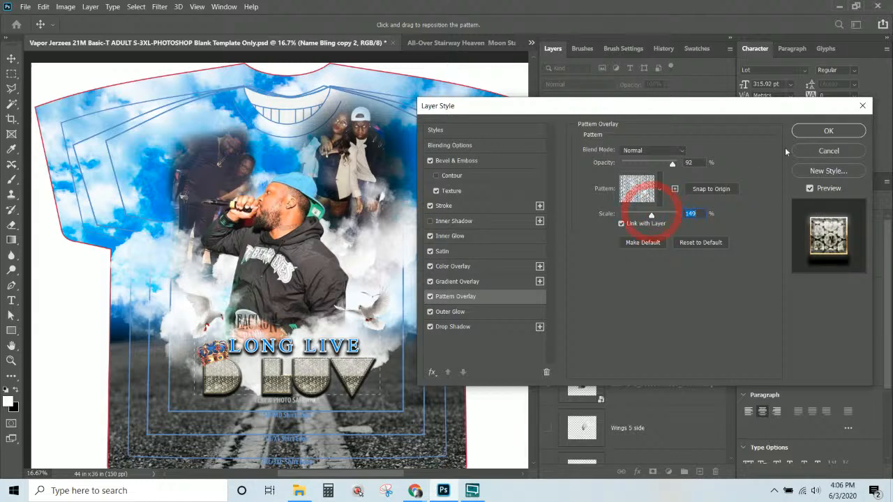
pyautogui.click(828, 130)
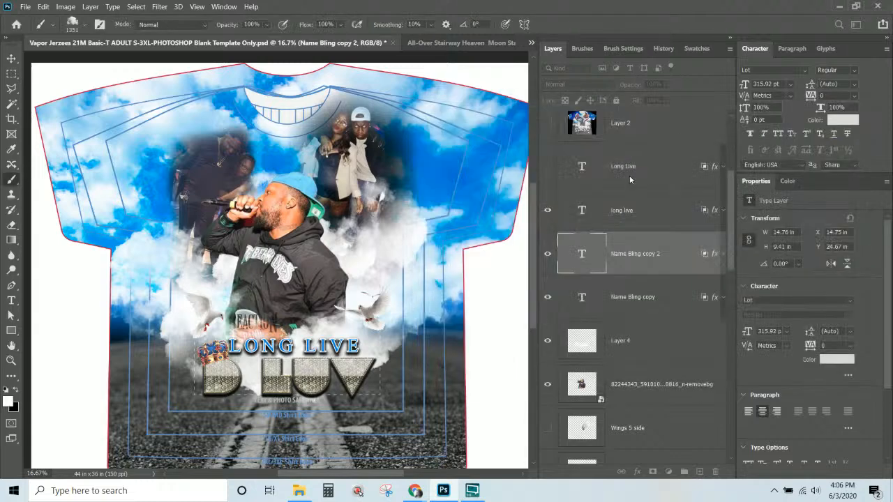
# Change the duplicated name text's font to Lilita One and hide the original Name Bling copy layer.
pyautogui.click(637, 472)
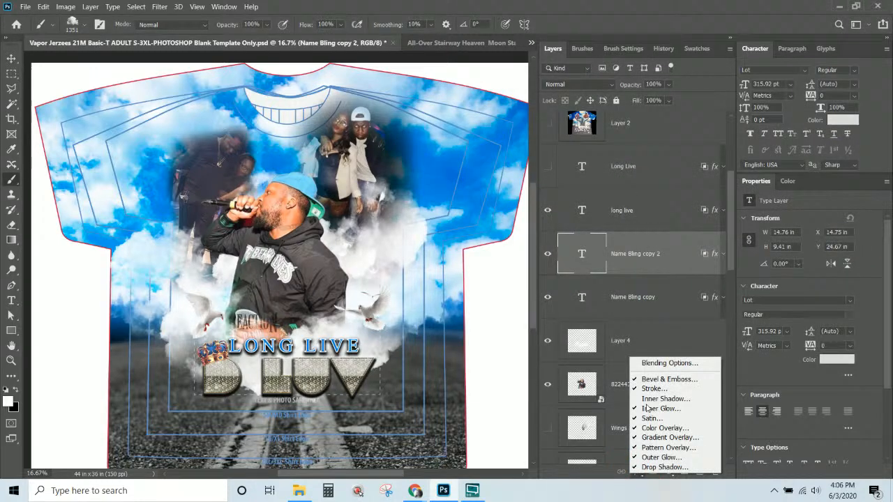
pyautogui.click(628, 254)
pyautogui.click(805, 70)
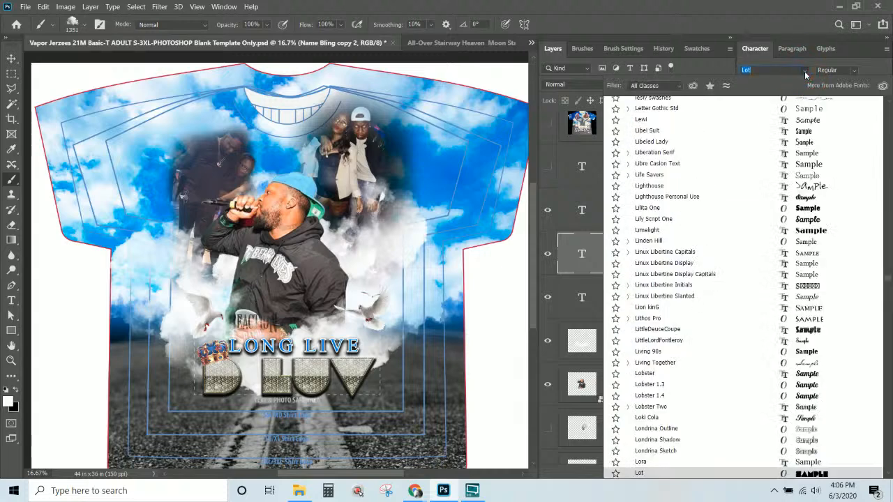
pyautogui.click(703, 210)
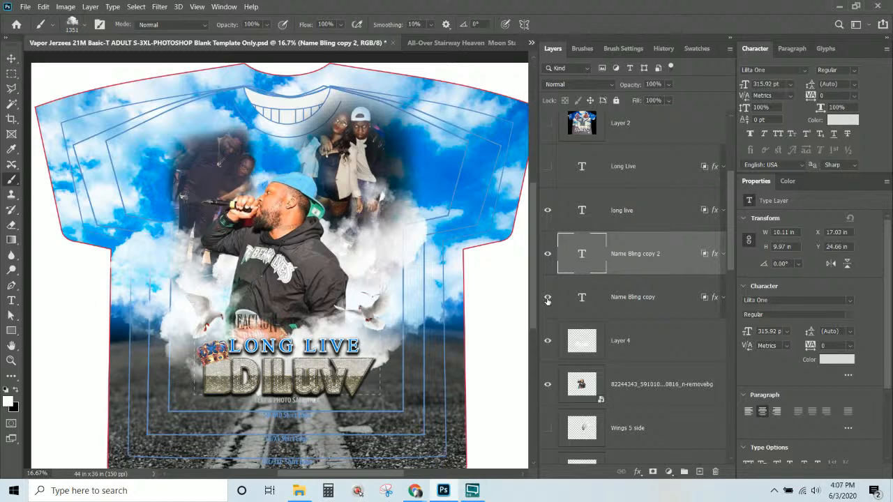
pyautogui.click(548, 297)
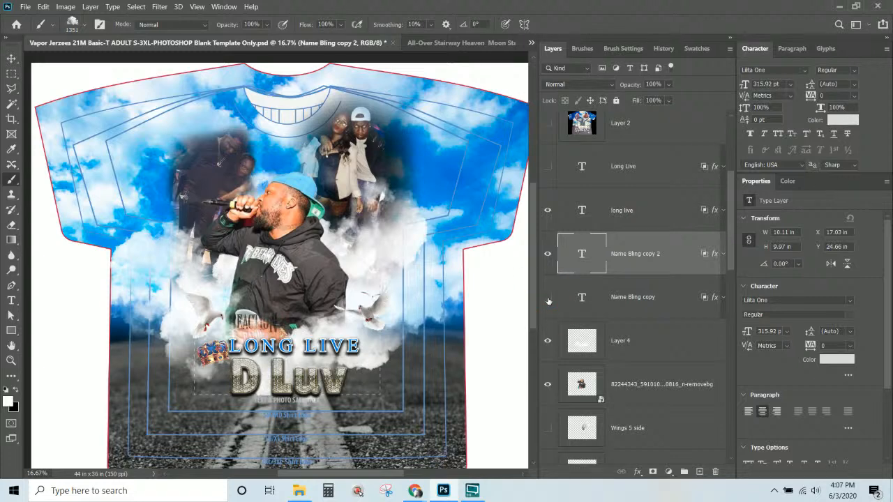
# Preview alternative fonts on the duplicated name text, including 5th Grade Cursive, adiNeue, African, the Airstrike variants and Alan Den.
pyautogui.click(803, 72)
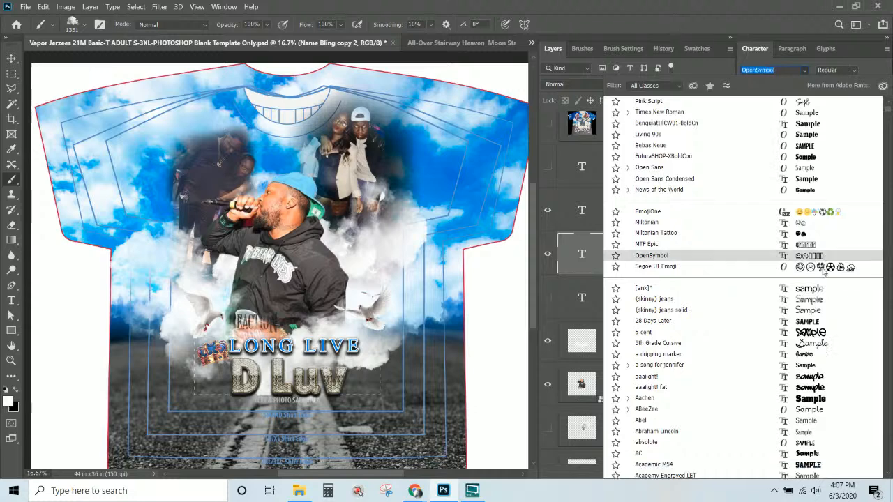
pyautogui.scroll(-2, 823, 271)
pyautogui.scroll(-3, 823, 271)
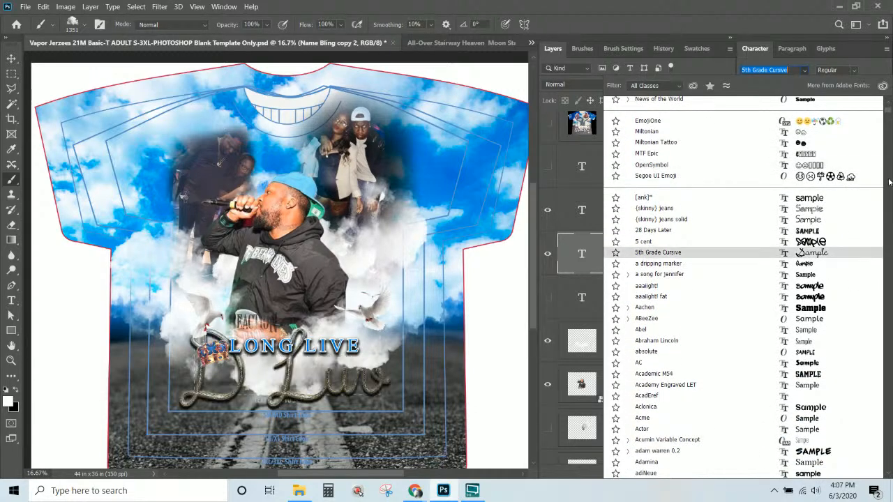
pyautogui.scroll(-5, 817, 389)
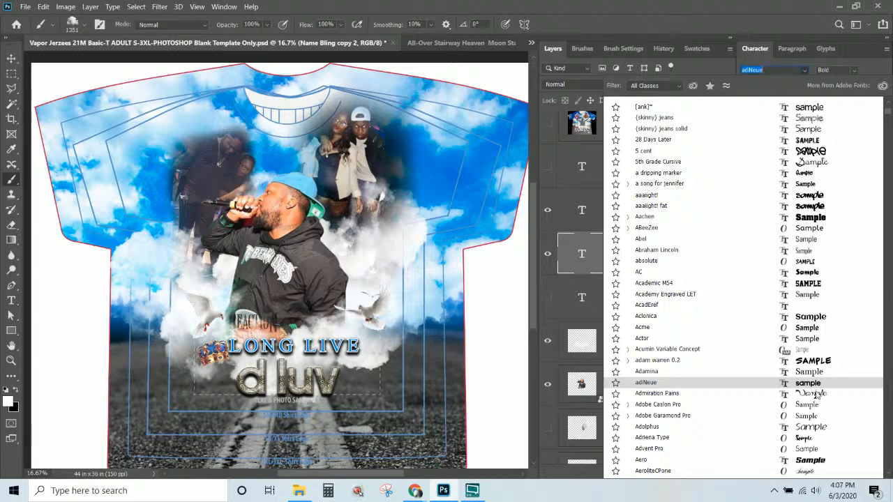
pyautogui.scroll(-3, 817, 394)
pyautogui.scroll(-3, 819, 398)
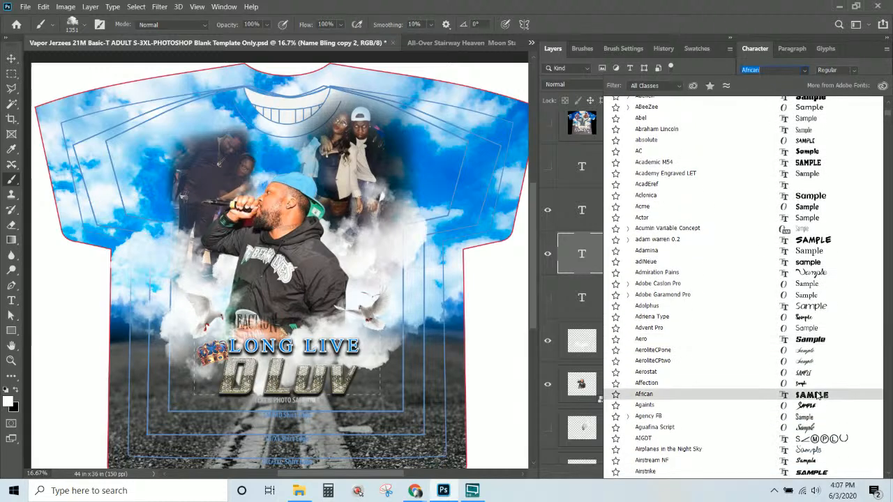
pyautogui.scroll(-6, 829, 391)
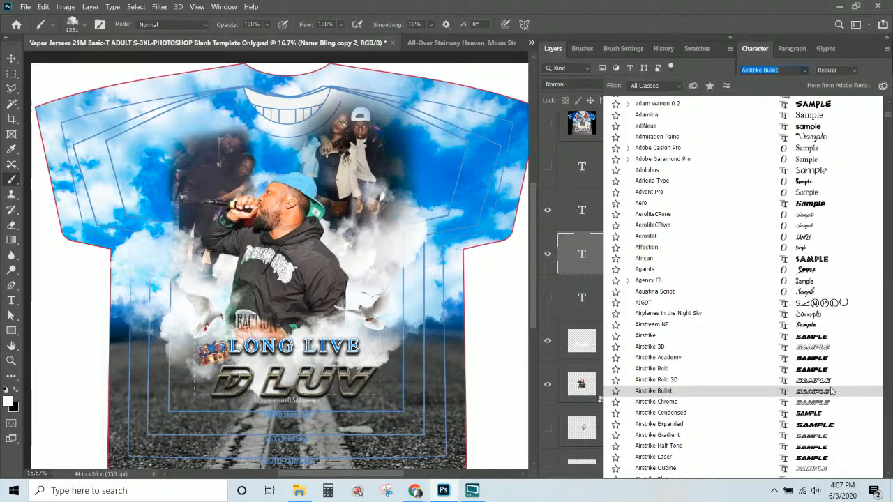
pyautogui.press('Down')
pyautogui.press('Down')
pyautogui.press('Down')
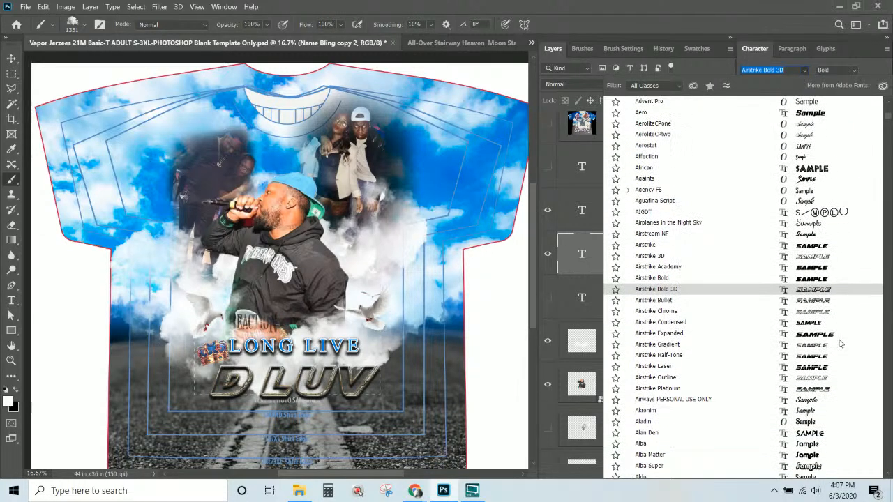
pyautogui.scroll(-8, 850, 233)
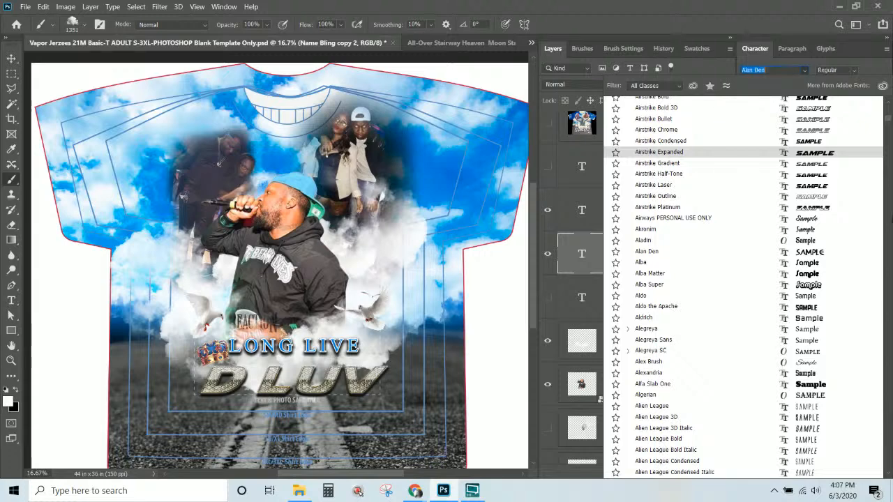
pyautogui.moveTo(889, 120); pyautogui.dragTo(889, 107)
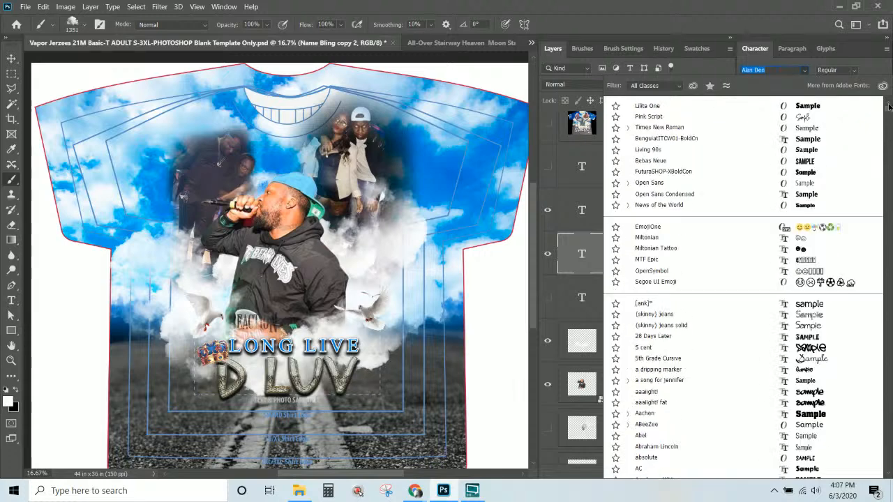
# Set the duplicated name text to the FuturaSHOP-XBoldCon Regular font in all caps.
pyautogui.click(775, 71)
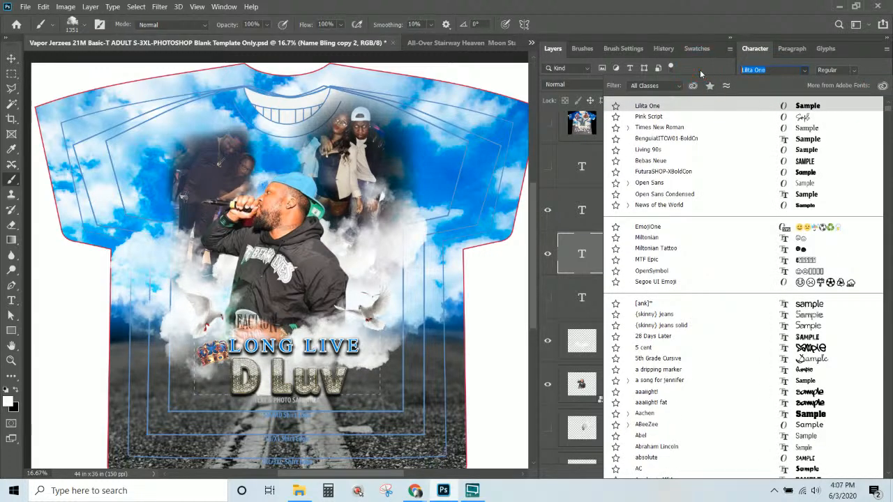
pyautogui.write('futu')
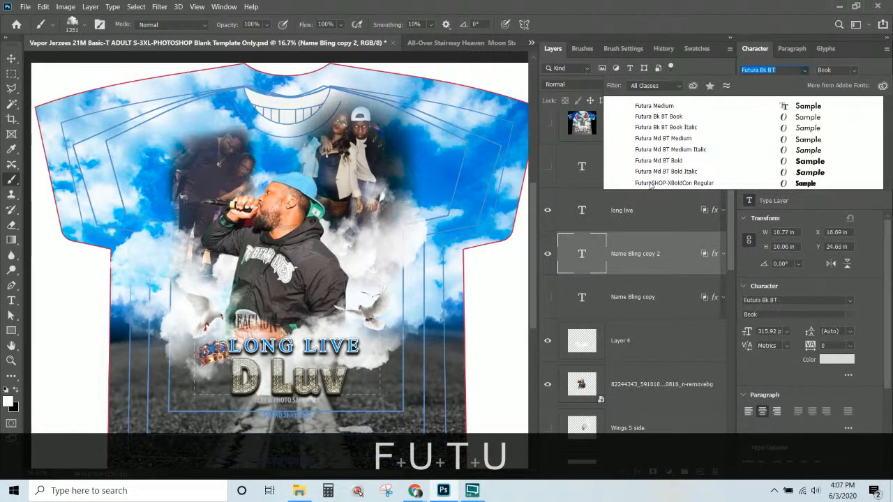
pyautogui.click(649, 183)
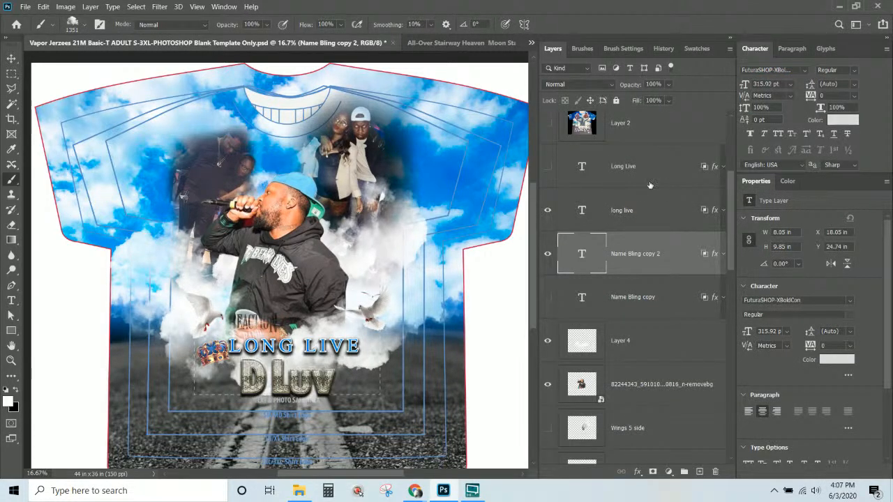
pyautogui.click(778, 133)
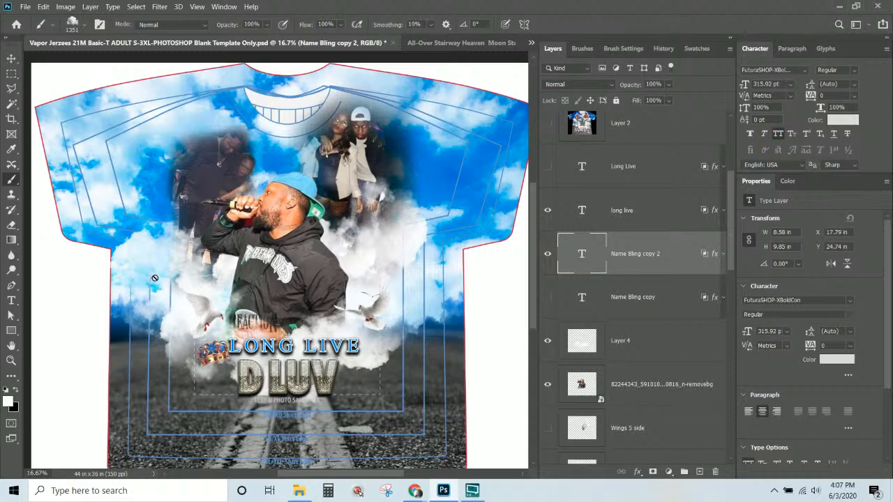
# Scale the duplicated name text to about 160.67% and centre it on the shirt beneath the singer.
pyautogui.click(11, 59)
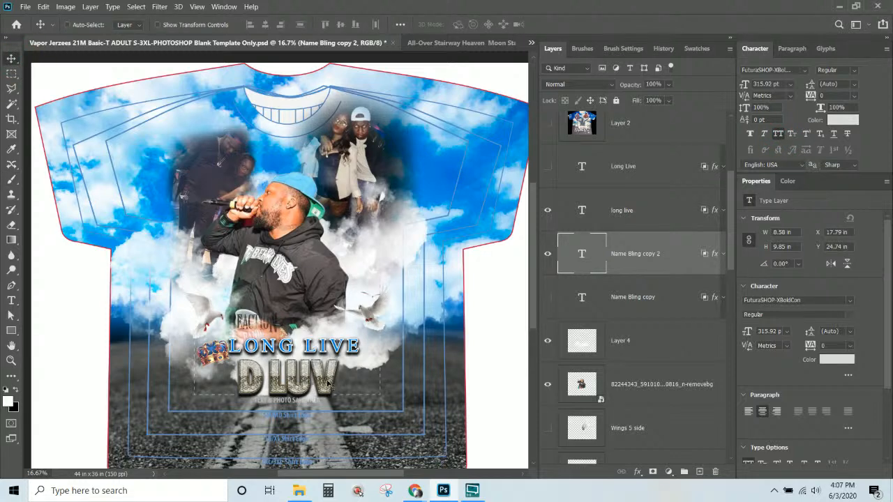
pyautogui.moveTo(328, 382); pyautogui.dragTo(304, 380)
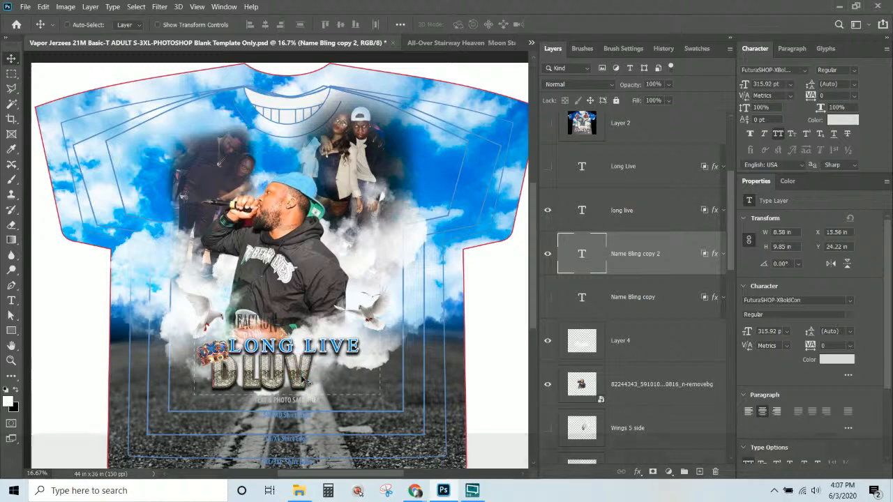
pyautogui.hotkey('ctrl', 't')
pyautogui.moveTo(312, 347); pyautogui.dragTo(414, 316)
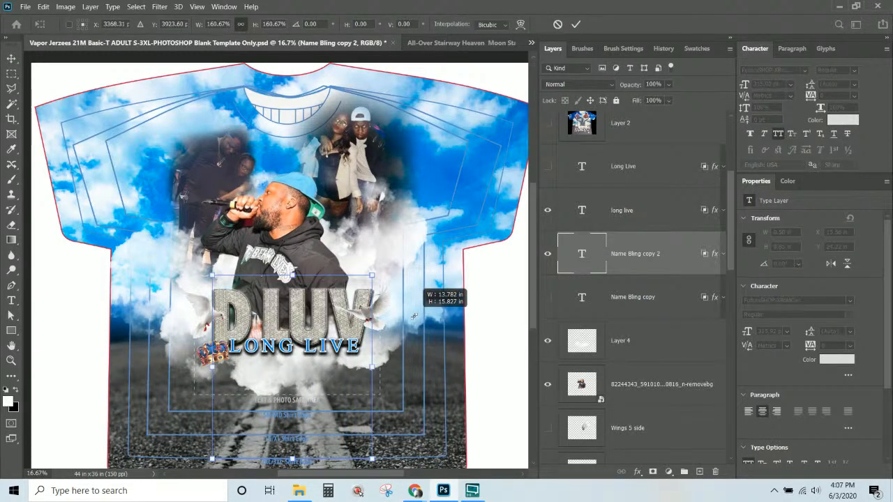
pyautogui.moveTo(299, 328); pyautogui.dragTo(293, 377)
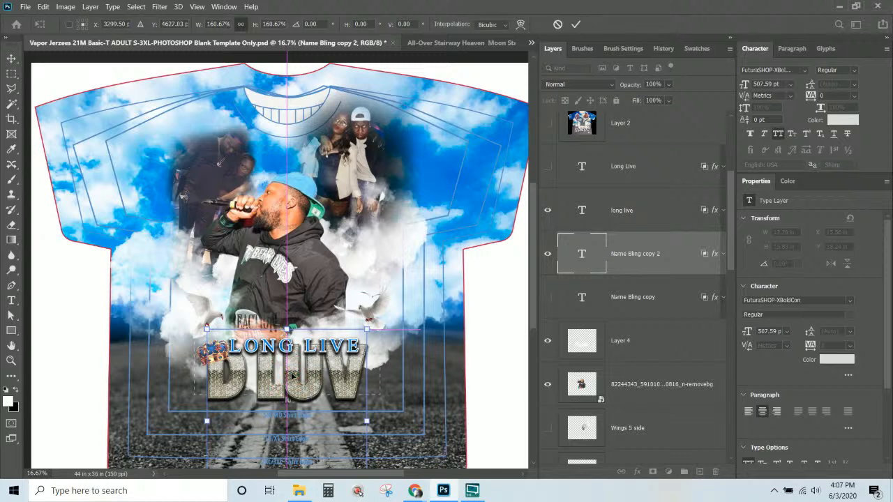
pyautogui.press('Return')
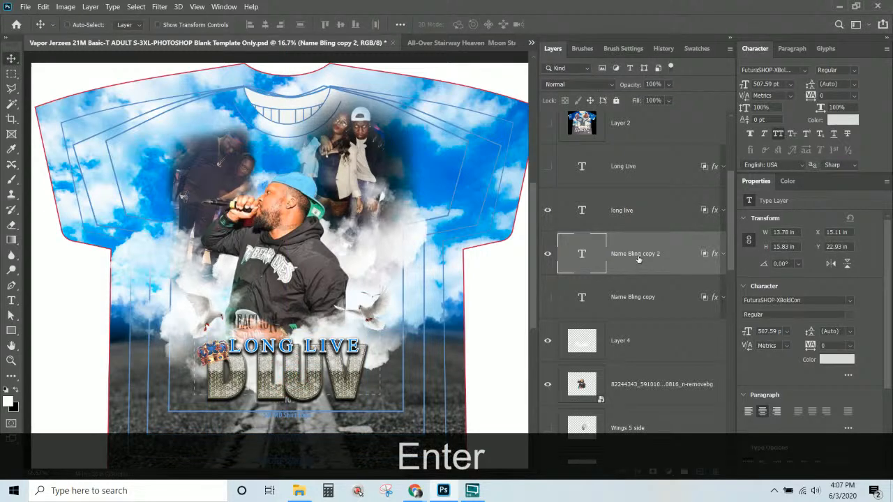
# Move the gold crown layer up onto the top corner of the name's first letter, at about Y 22.93 in.
pyautogui.scroll(-3, 638, 260)
pyautogui.scroll(-5, 638, 260)
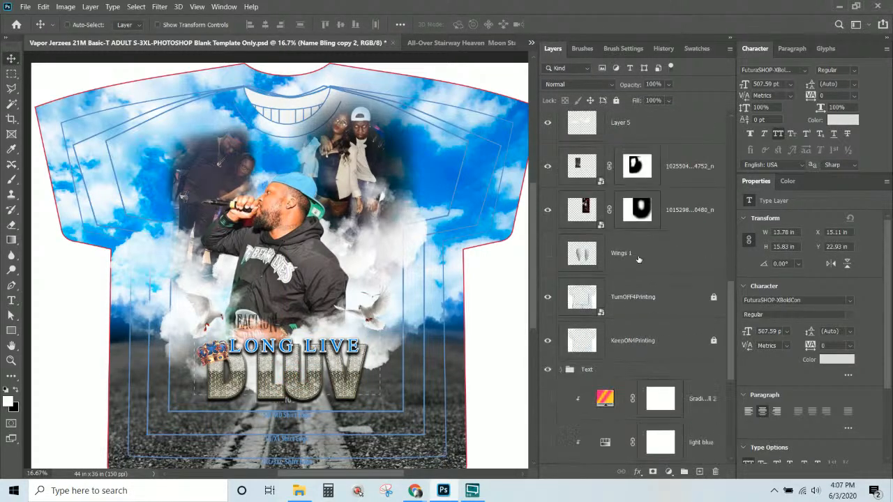
pyautogui.scroll(7, 639, 259)
pyautogui.scroll(5, 638, 260)
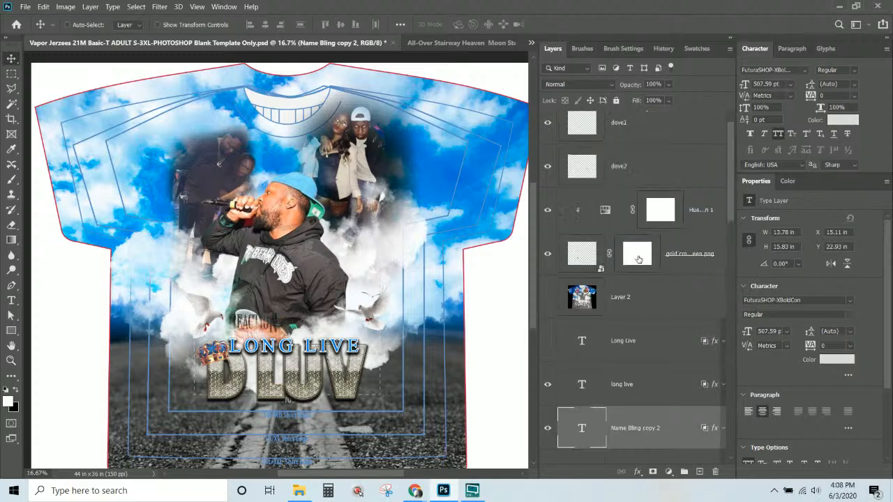
pyautogui.click(694, 253)
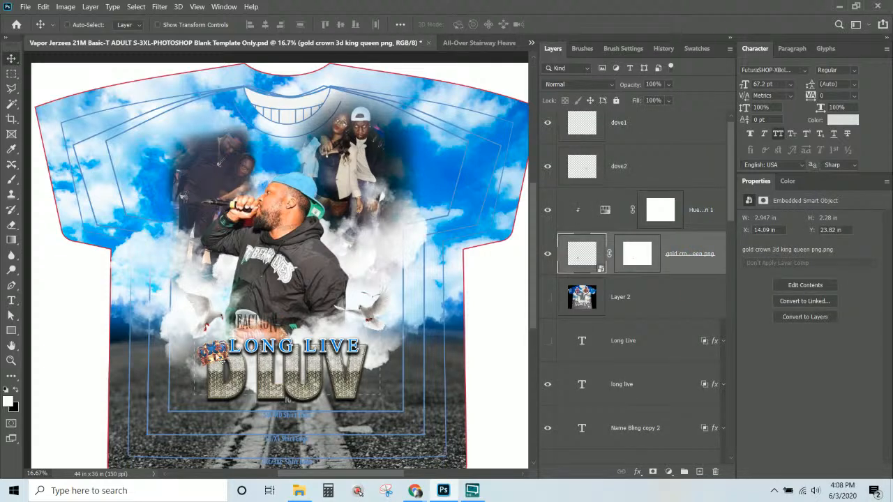
pyautogui.moveTo(220, 357); pyautogui.dragTo(217, 343)
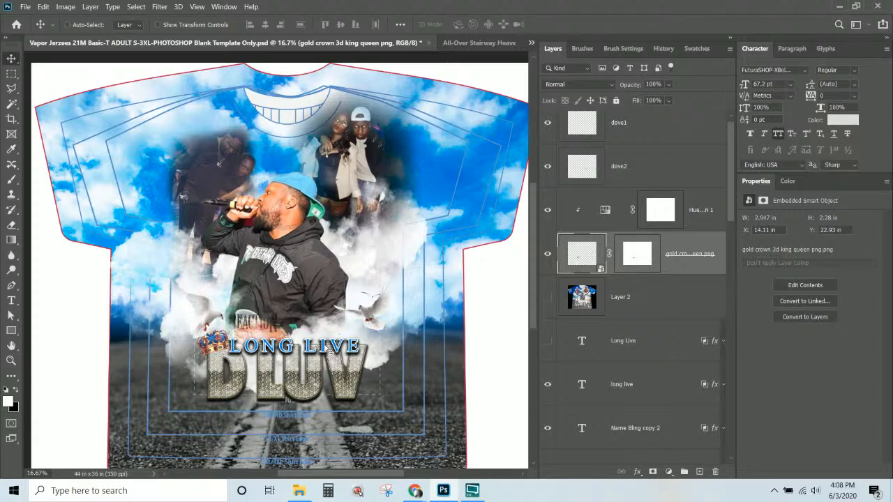
# Move the visible long live text up to sit just above the enlarged name, at about Y 22.3 in.
pyautogui.rightClick(328, 344)
pyautogui.click(330, 353)
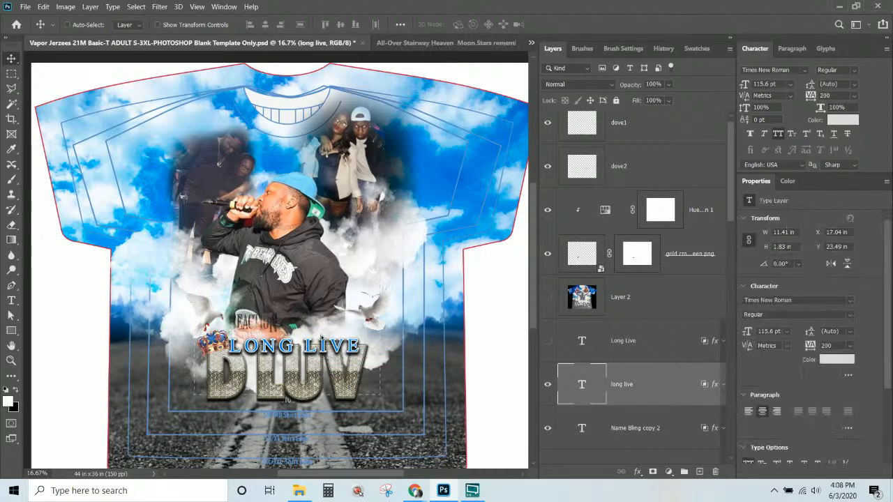
pyautogui.moveTo(330, 356); pyautogui.dragTo(324, 334)
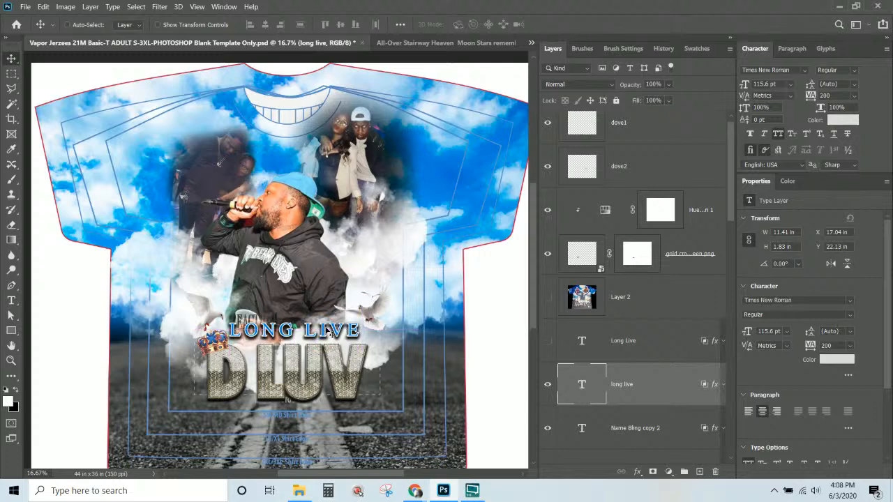
pyautogui.press('Down')
pyautogui.press('Down')
pyautogui.press('Down')
pyautogui.press('Down')
pyautogui.press('Down')
pyautogui.press('Down')
pyautogui.press('Down')
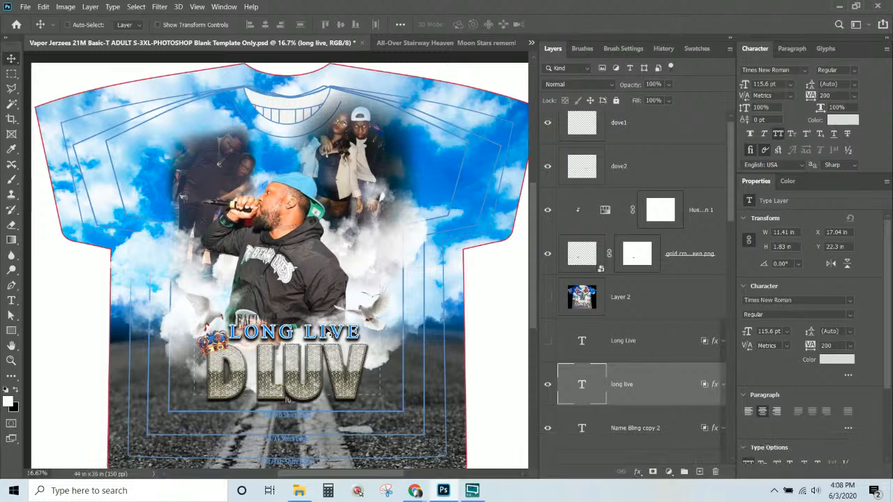
# Nudge the visible long live text slightly right and down to about X 17.14 in, Y 22.37 in.
pyautogui.press('Right')
pyautogui.press('Right')
pyautogui.press('Right')
pyautogui.press('Down')
pyautogui.press('Down')
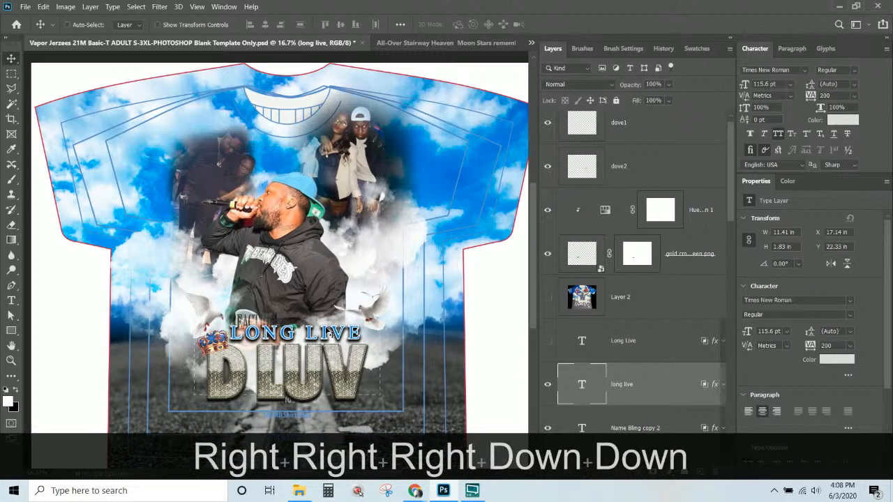
# Delete the hidden Name Bling copy text layer beneath Name Bling copy 2.
pyautogui.scroll(-2, 630, 309)
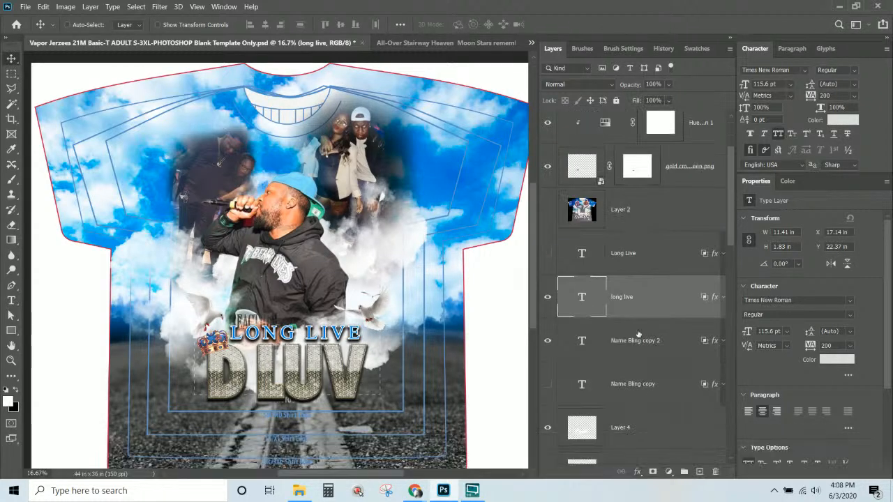
pyautogui.click(646, 341)
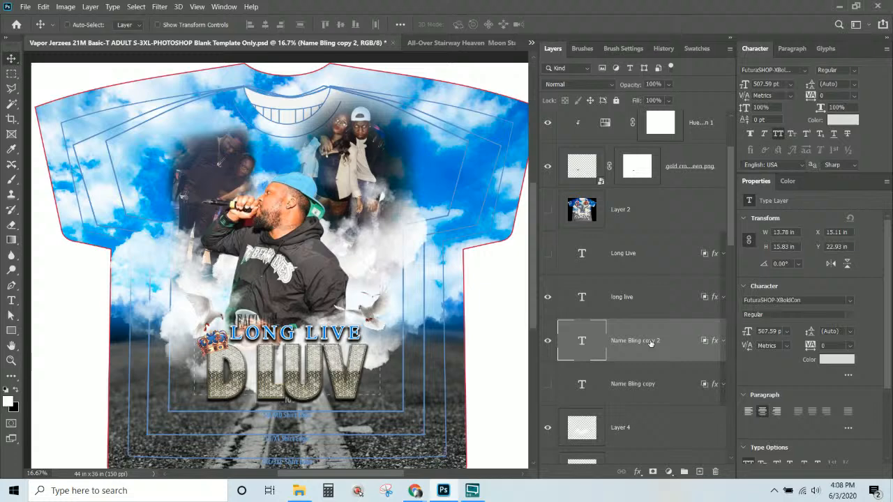
pyautogui.click(648, 382)
pyautogui.press('Delete')
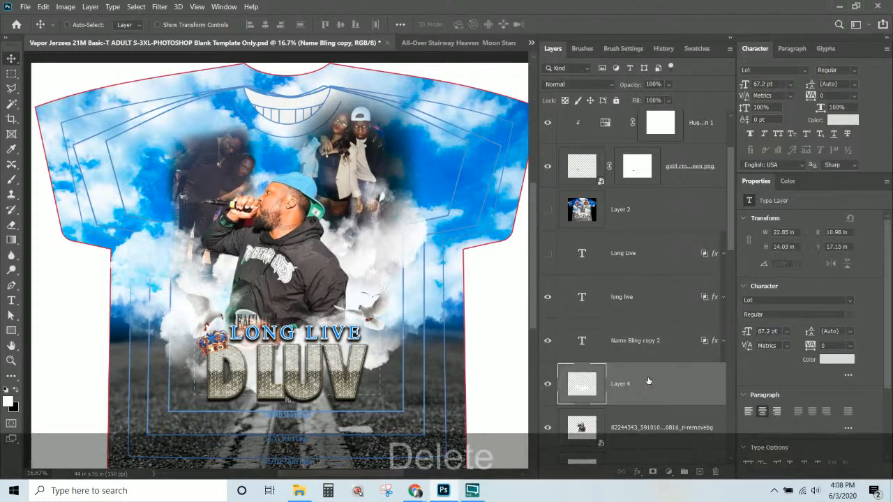
# Tilt the gold crown slightly on the top corner of the name's first letter, placing it at about X 14.15 in, Y 22.74 in.
pyautogui.click(654, 341)
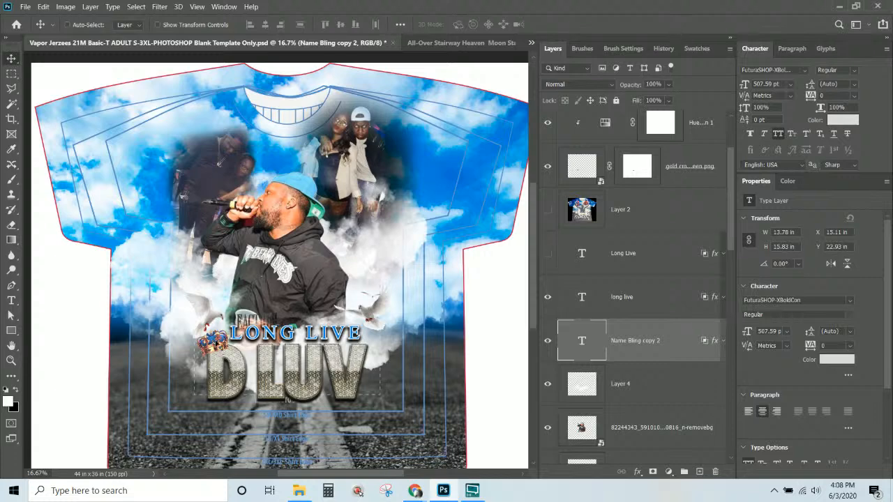
pyautogui.rightClick(215, 341)
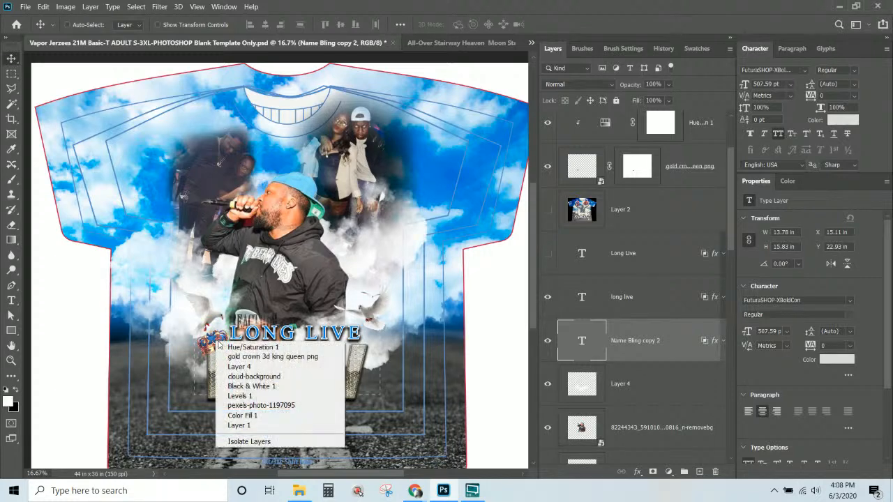
pyautogui.click(236, 357)
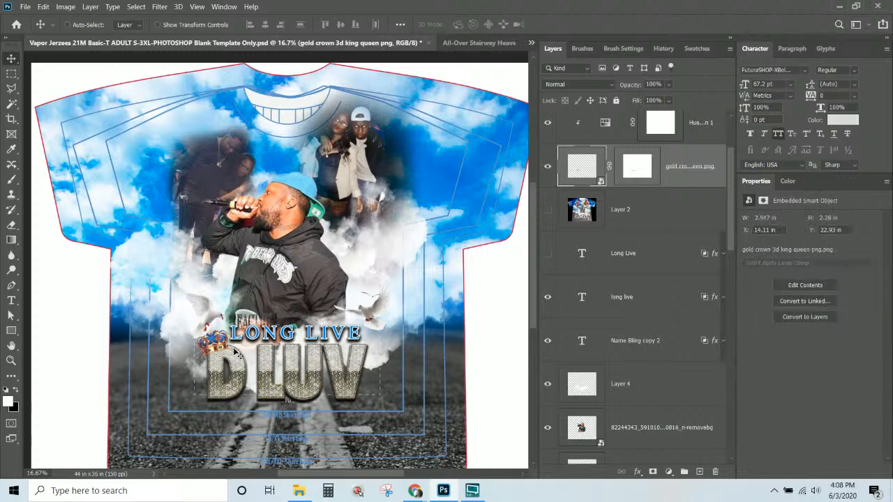
pyautogui.hotkey('ctrl', 't')
pyautogui.moveTo(235, 363); pyautogui.dragTo(245, 367)
pyautogui.press('Return')
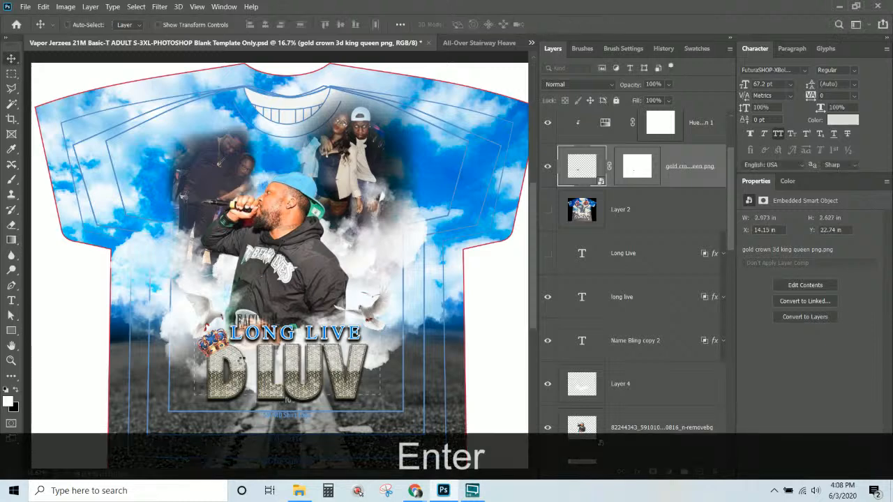
# Stretch the visible long live text to about 111.75% width and 168.62% height so it spans the space above the name.
pyautogui.rightClick(316, 339)
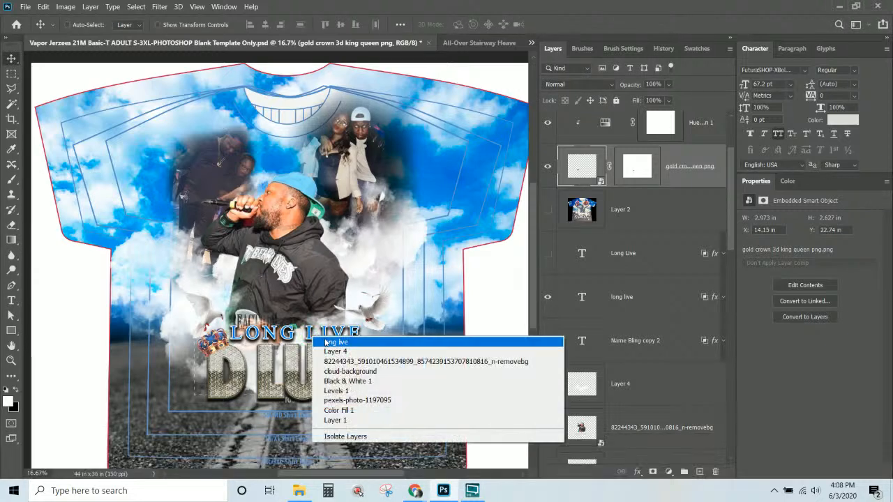
pyautogui.click(328, 342)
pyautogui.hotkey('ctrl', 't')
pyautogui.press('shift')
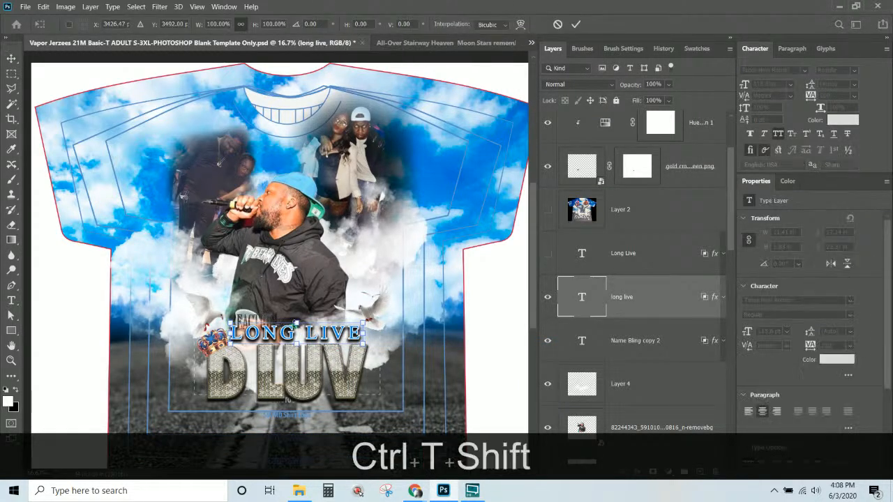
pyautogui.moveTo(298, 308); pyautogui.dragTo(298, 309)
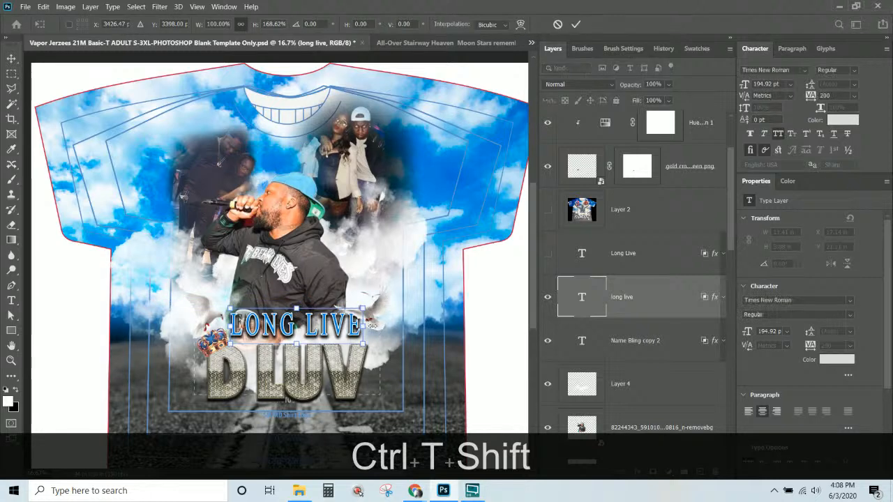
pyautogui.moveTo(363, 325); pyautogui.dragTo(375, 326)
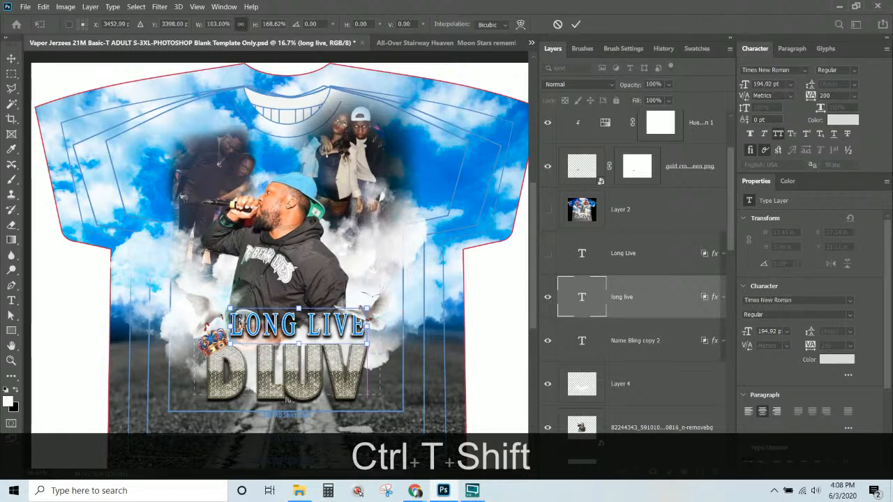
pyautogui.moveTo(229, 326); pyautogui.dragTo(221, 325)
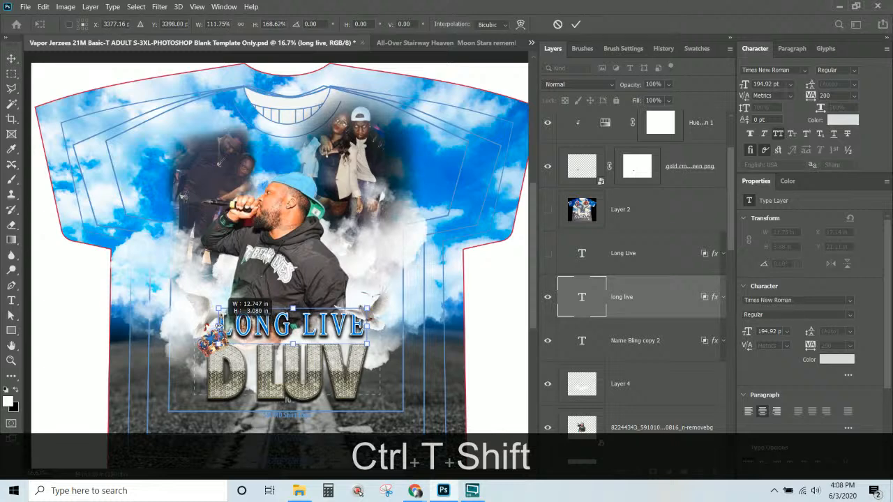
pyautogui.press('Return')
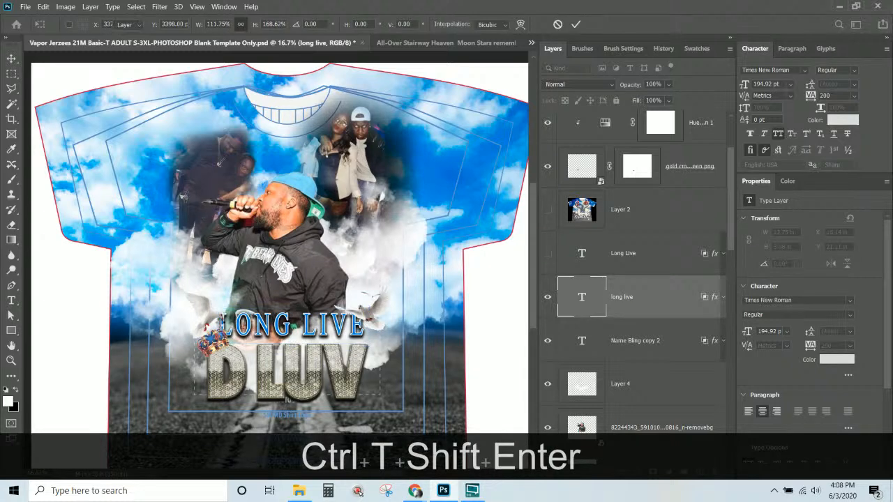
# Move dove1 up to about X 13.39 in, Y 17.51 in, and dove2 up to about X 25.27 in, Y 13.23 in, beside the singer.
pyautogui.click(212, 316)
pyautogui.rightClick(211, 315)
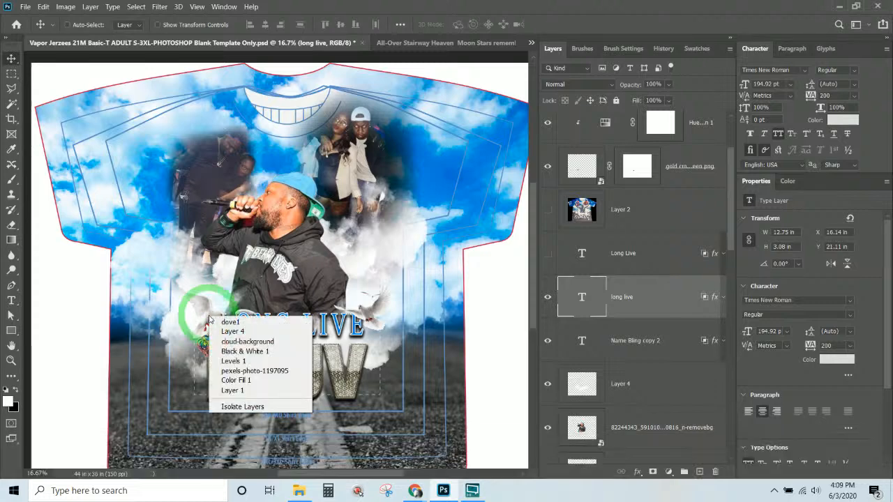
pyautogui.click(213, 319)
pyautogui.moveTo(212, 317); pyautogui.dragTo(213, 307)
pyautogui.rightClick(375, 315)
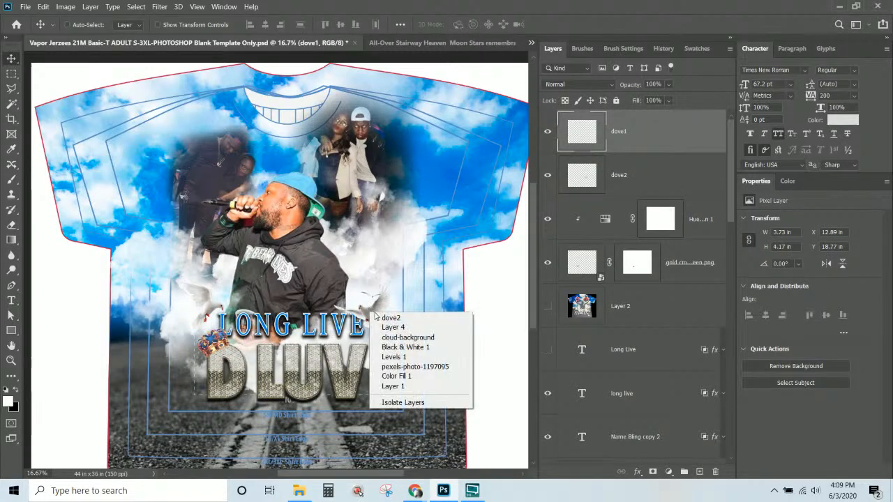
pyautogui.click(380, 318)
pyautogui.moveTo(380, 317); pyautogui.dragTo(364, 250)
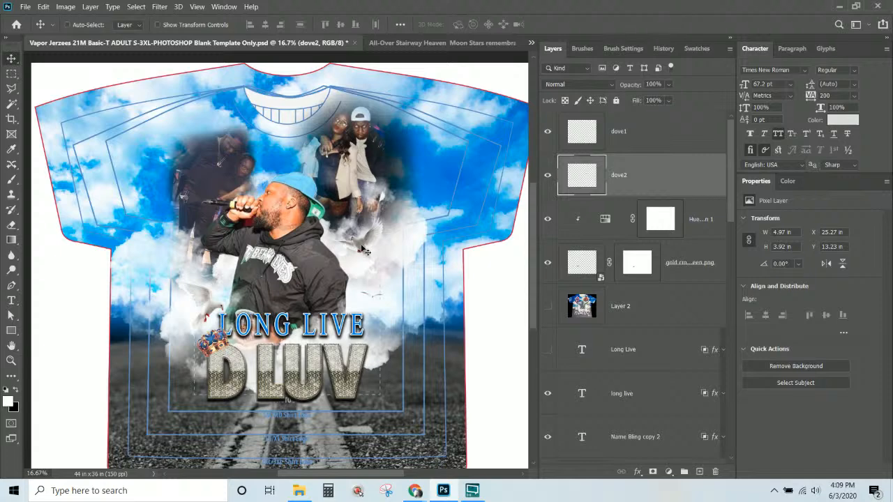
pyautogui.rightClick(206, 312)
pyautogui.click(210, 319)
pyautogui.moveTo(208, 316); pyautogui.dragTo(217, 292)
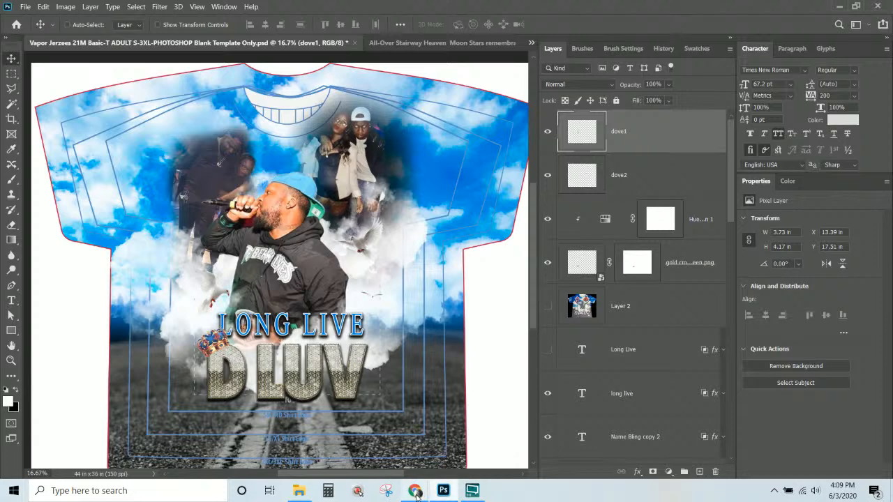
# Select Layer 2, switch to the Chrome browser and search for a road picture with "road crack", shortening the query for a second search.
pyautogui.moveTo(416, 496)
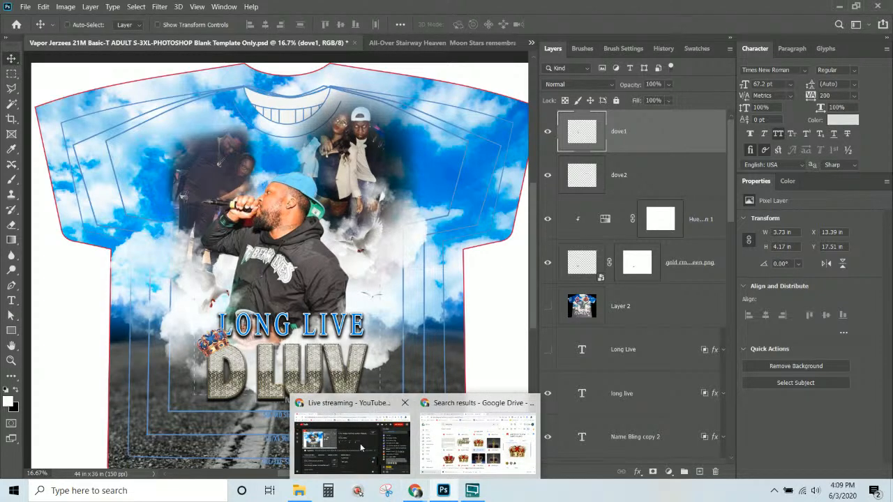
pyautogui.click(656, 302)
pyautogui.scroll(-10, 659, 307)
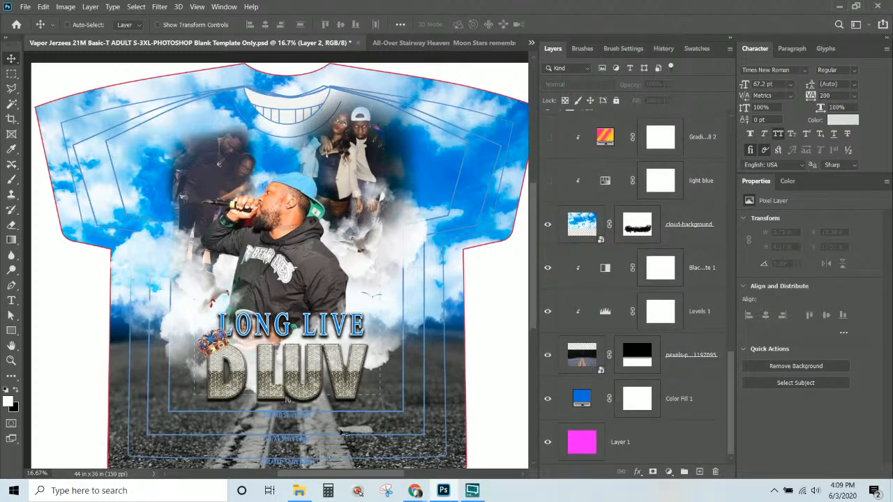
pyautogui.click(479, 450)
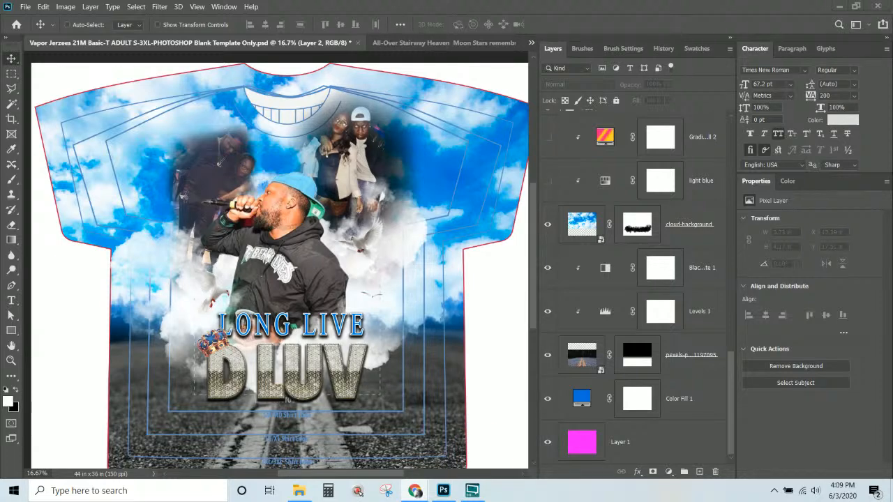
pyautogui.press('r')
pyautogui.press('o')
pyautogui.press('a')
pyautogui.press('d')
pyautogui.press('space')
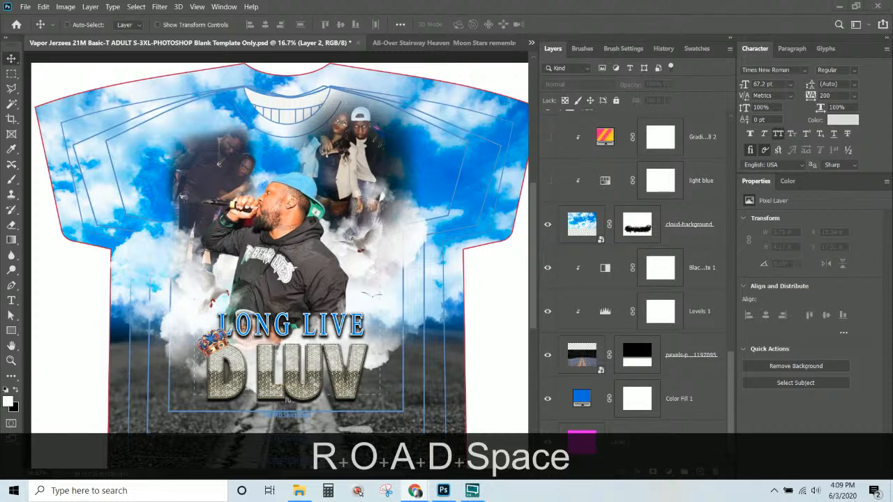
pyautogui.press('c')
pyautogui.press('r')
pyautogui.press('a')
pyautogui.press('c')
pyautogui.press('k')
pyautogui.press('Return')
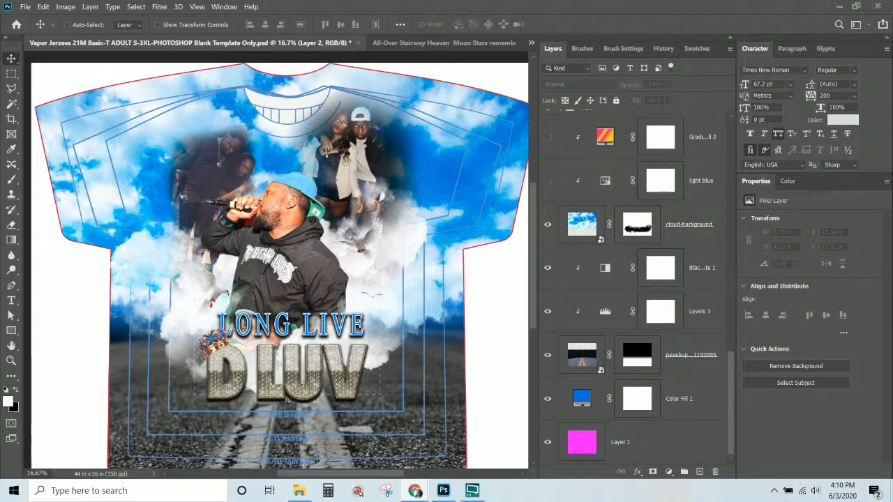
pyautogui.press('BackSpace')
pyautogui.press('BackSpace')
pyautogui.press('Return')
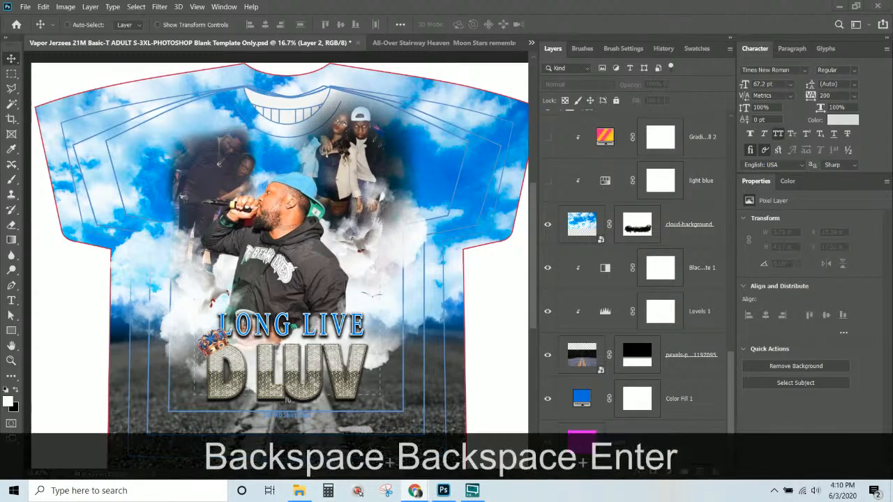
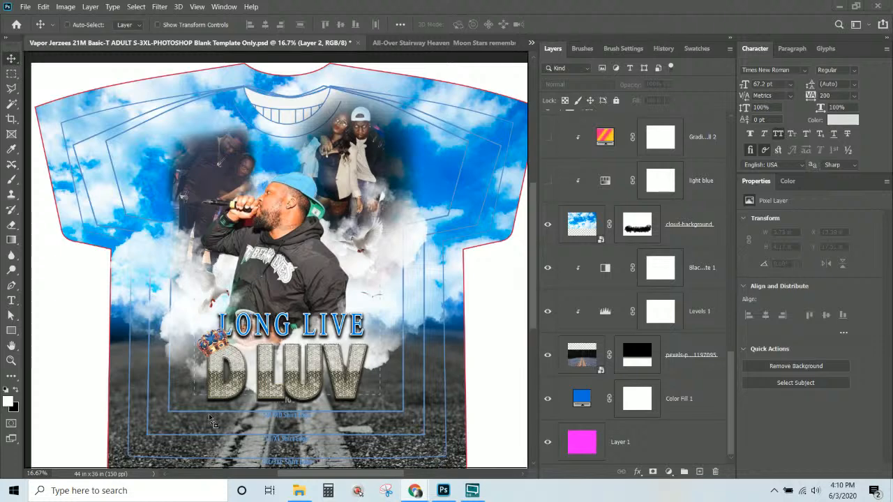
# Scale the placed road photo to about 245.11% and position it over the lower shirt at about X 2.72 in, Y 10.98 in.
pyautogui.hotkey('ctrl', 't')
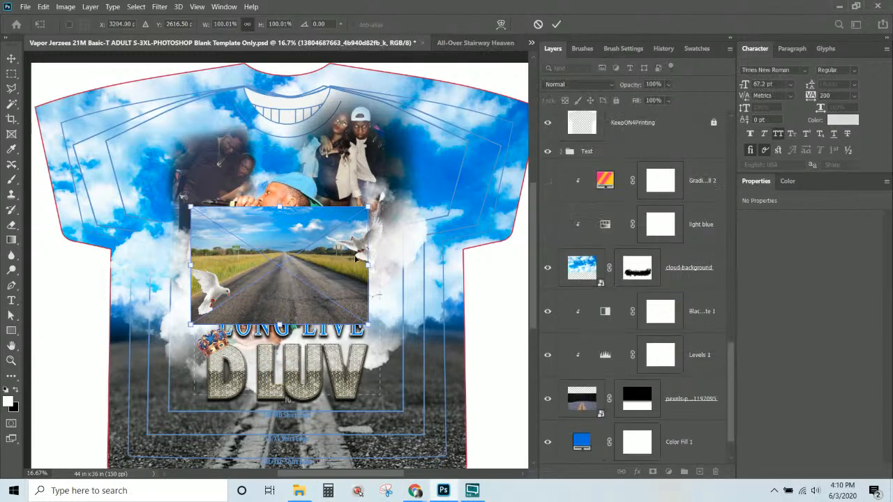
pyautogui.moveTo(369, 325); pyautogui.dragTo(527, 460)
pyautogui.moveTo(290, 371); pyautogui.dragTo(164, 358)
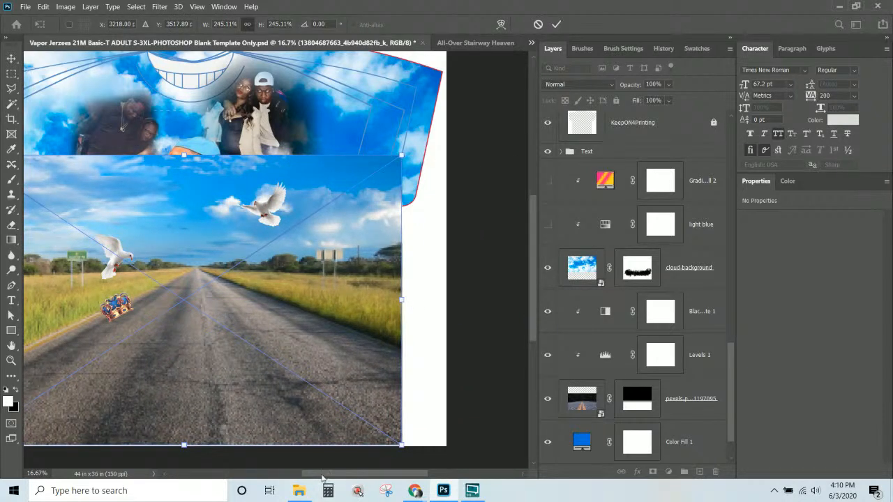
pyautogui.moveTo(307, 473); pyautogui.dragTo(269, 474)
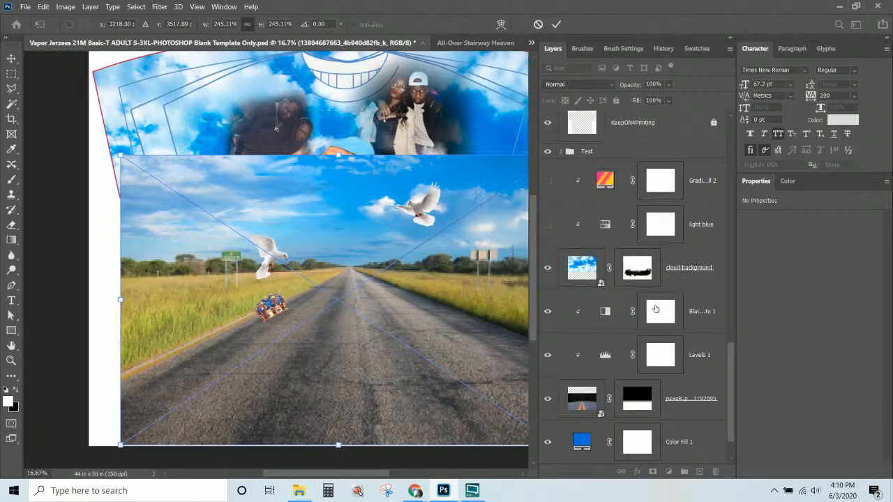
pyautogui.press('Return')
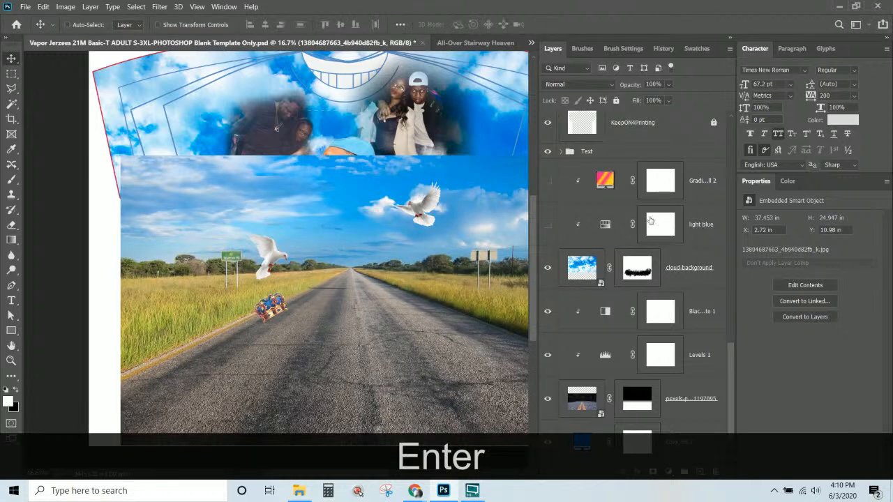
# Move the road photo layer down the stack to sit between the pexels-photo-1197095 layer and Color Fill 1.
pyautogui.scroll(10, 628, 179)
pyautogui.scroll(-6, 628, 176)
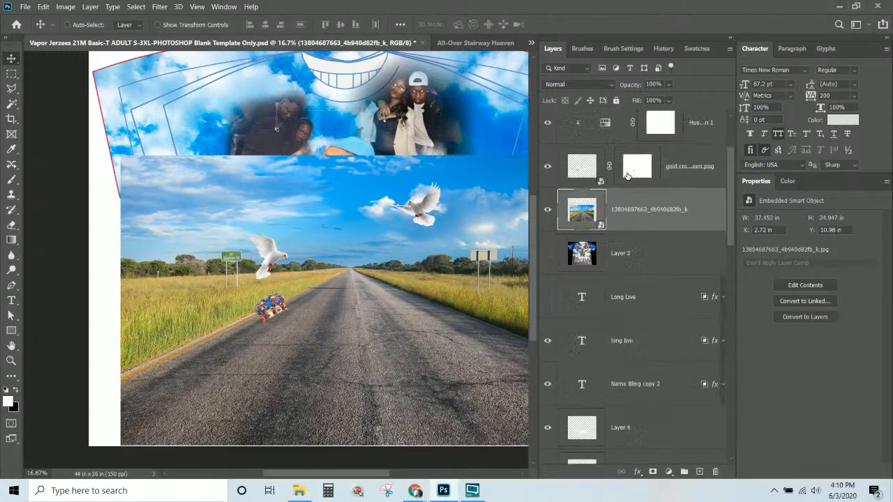
pyautogui.scroll(-6, 678, 349)
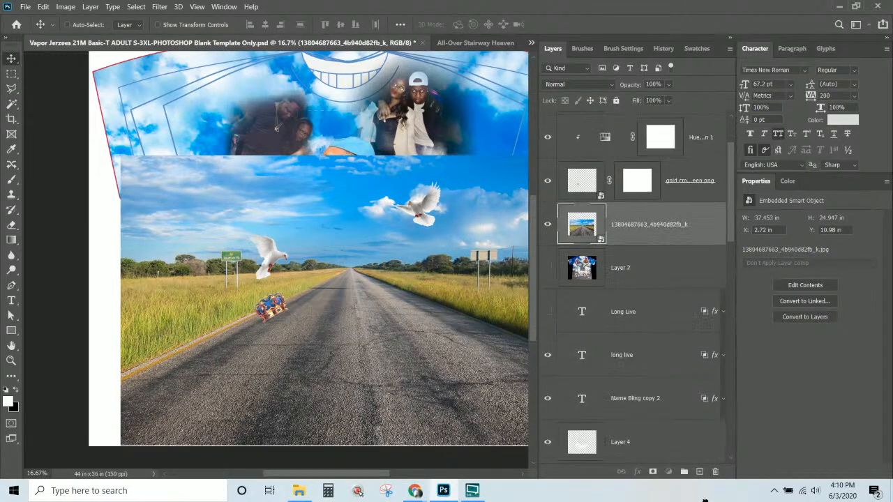
pyautogui.moveTo(706, 499); pyautogui.dragTo(679, 370)
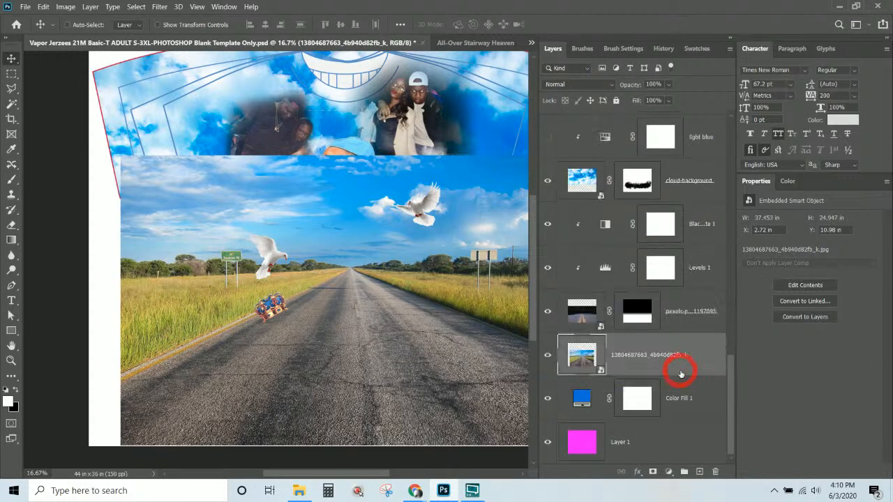
# Copy the layer mask of pexels-photo-1197095 onto the new road photo layer below it.
pyautogui.click(649, 320)
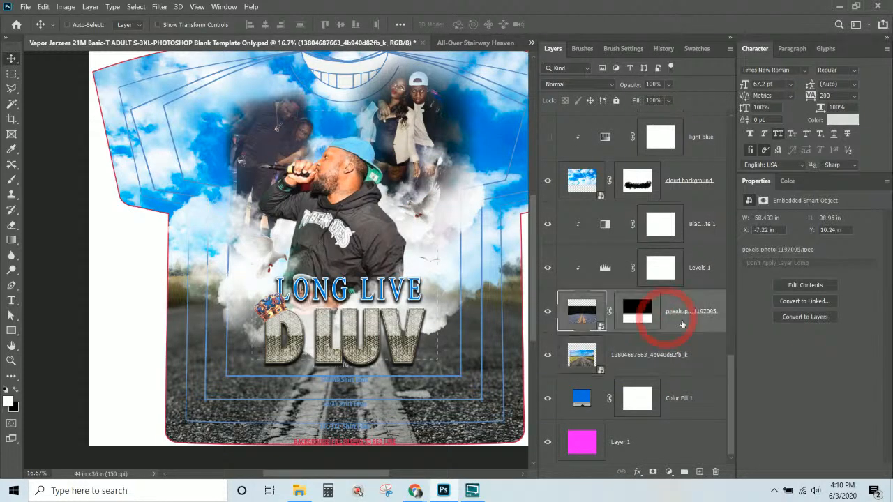
pyautogui.click(649, 319)
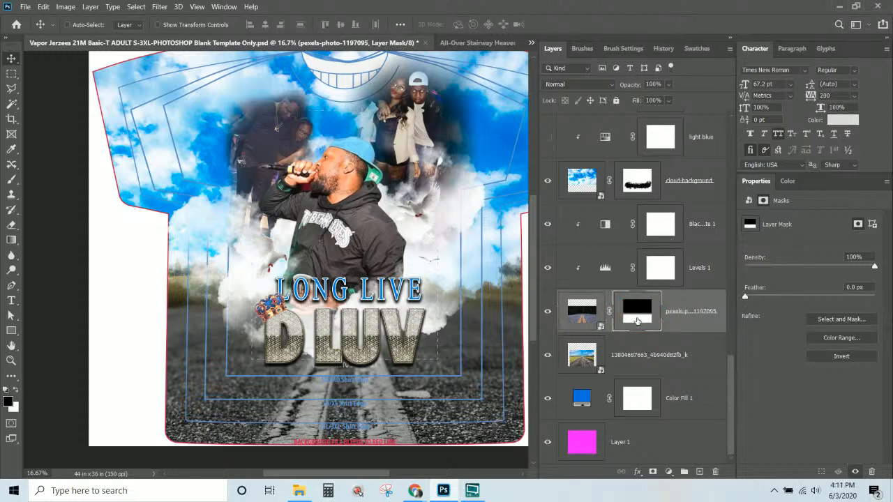
pyautogui.moveTo(637, 312); pyautogui.dragTo(636, 357)
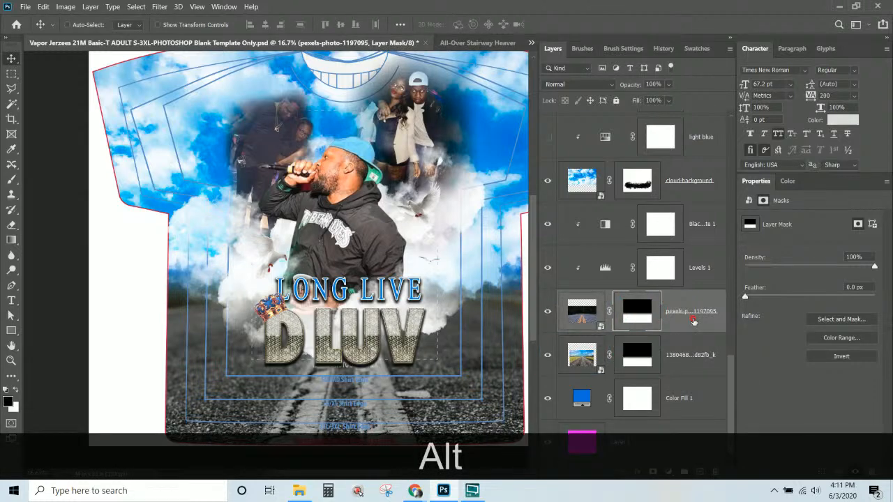
# Hide the pexels-photo-1197095 layer and unlink the new road photo below it from its layer mask.
pyautogui.click(582, 311)
pyautogui.click(549, 311)
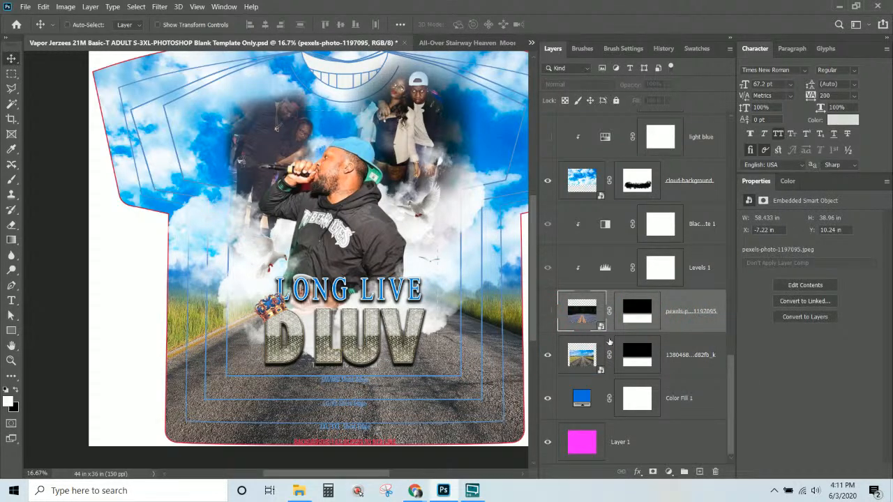
pyautogui.click(673, 356)
pyautogui.hotkey('ctrl', 't')
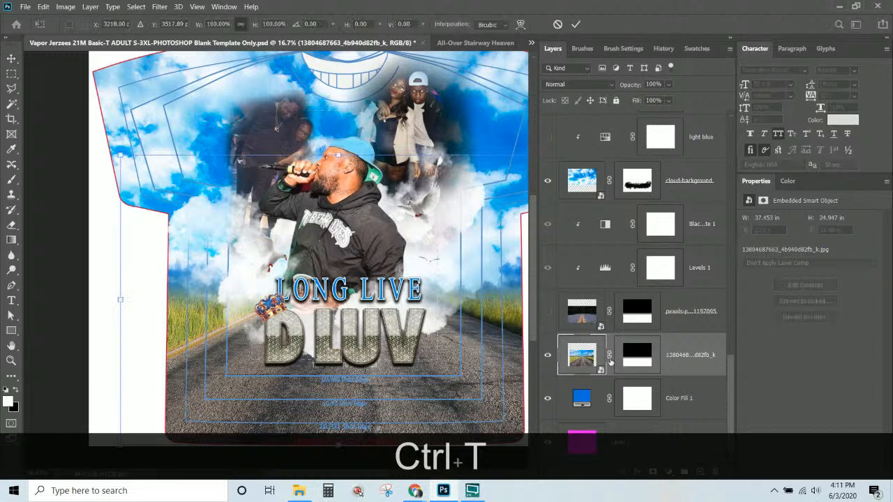
pyautogui.click(602, 356)
# Scale the new road photo to about 321.21% and place it over the lower shirt at about X -5.94 in, Y 3.3 in.
pyautogui.hotkey('ctrl', 't')
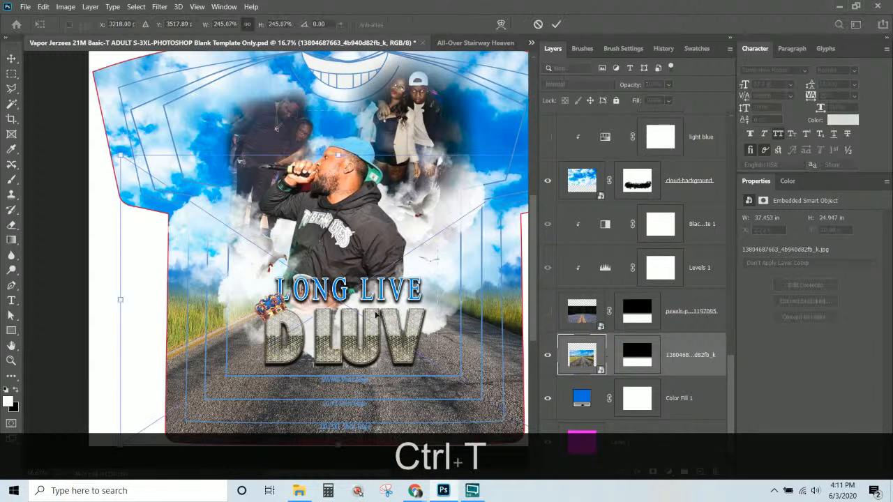
pyautogui.moveTo(112, 142); pyautogui.dragTo(49, 86)
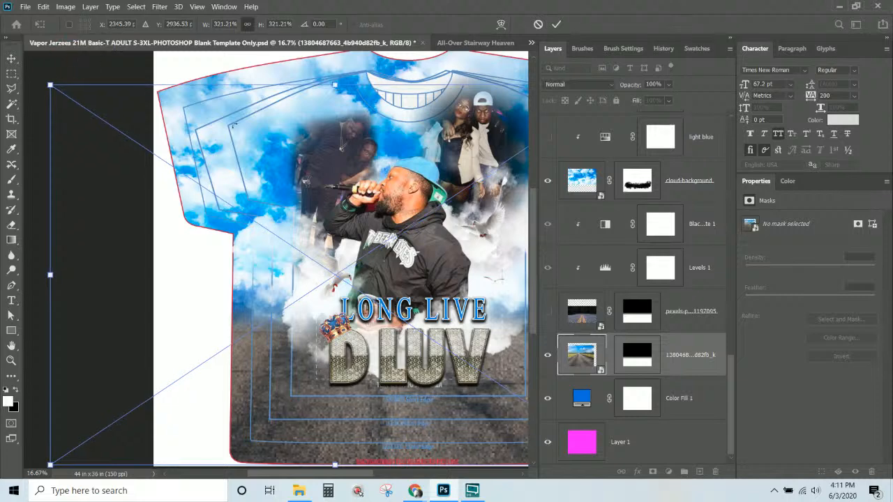
pyautogui.press('space')
pyautogui.moveTo(497, 244); pyautogui.dragTo(371, 222)
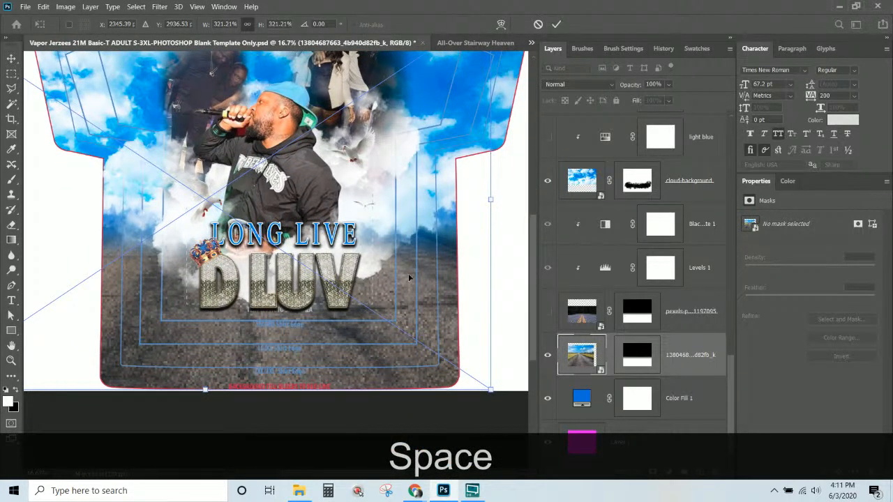
pyautogui.moveTo(409, 278); pyautogui.dragTo(443, 281)
pyautogui.press('Return')
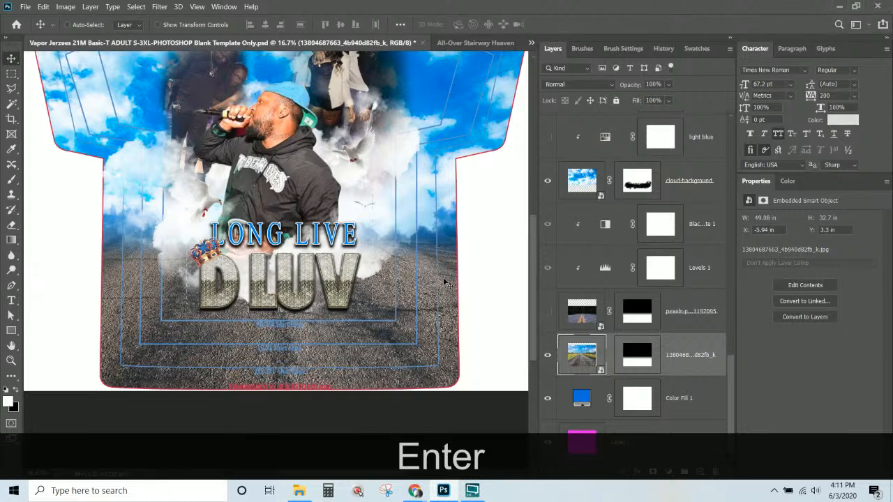
# Enlarge the road photo further to about 58.68 by 39.1 in, positioned at about X -8.9 in, Y -1.71 in.
pyautogui.press('ctrl+KP_Subtract')
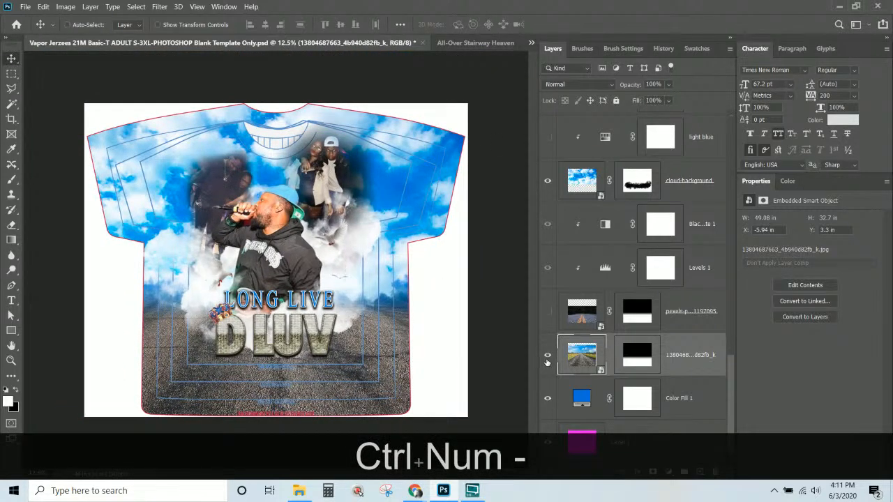
pyautogui.hotkey('ctrl', 't')
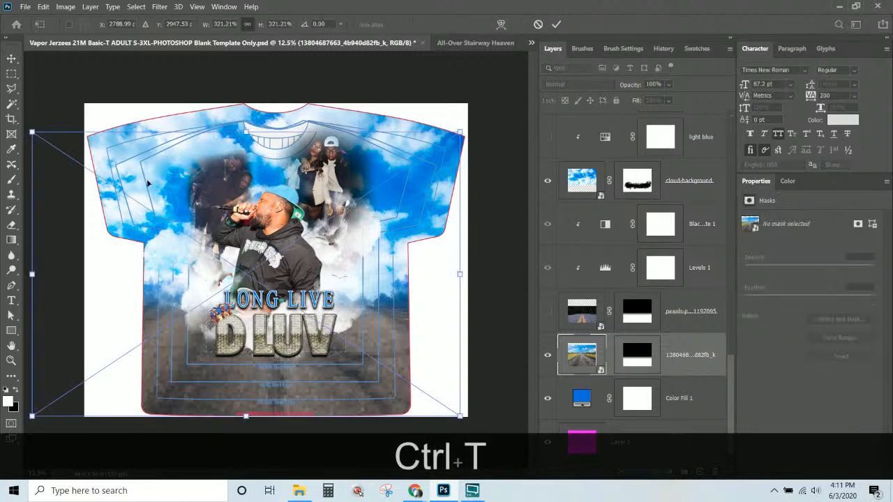
pyautogui.moveTo(32, 132); pyautogui.dragTo(16, 108)
pyautogui.moveTo(369, 380); pyautogui.dragTo(385, 379)
pyautogui.moveTo(474, 116); pyautogui.dragTo(522, 87)
pyautogui.press('Return')
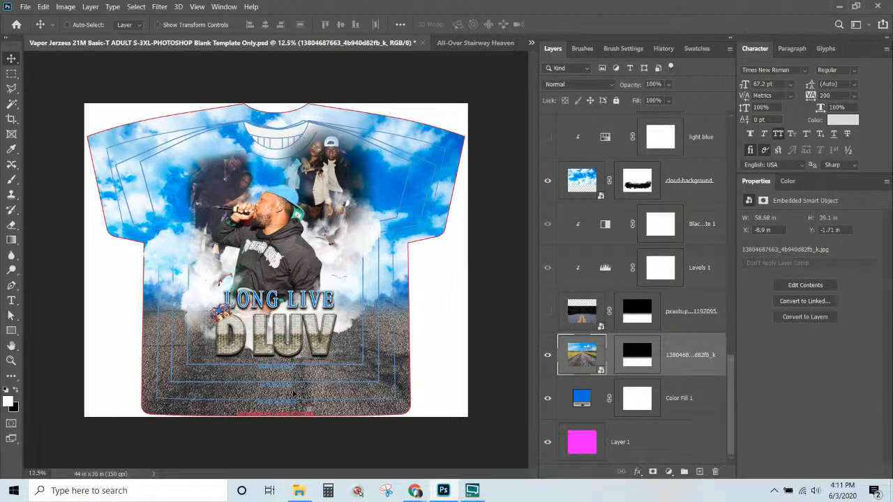
# Duplicate the Black & White 1 and Levels 1 adjustments above the new road photo and clip both copies to it.
pyautogui.click(697, 224)
pyautogui.keyDown('shift'); pyautogui.click(688, 268); pyautogui.keyUp('shift')
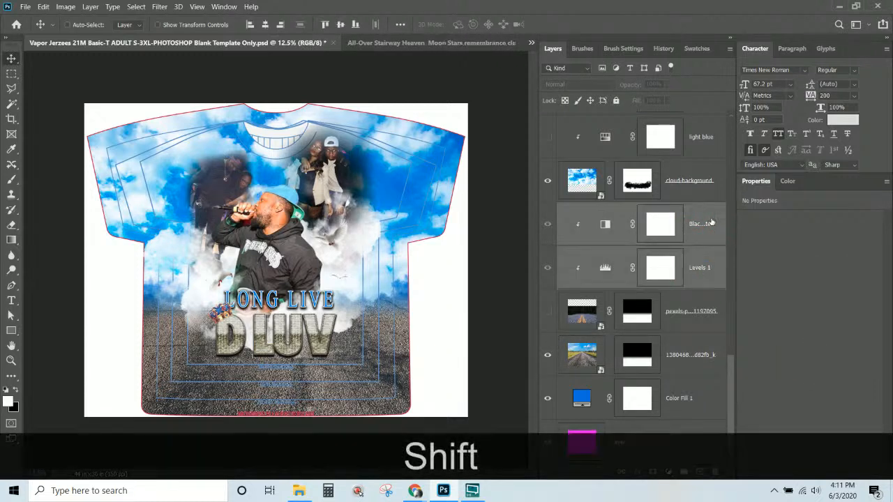
pyautogui.moveTo(712, 223); pyautogui.dragTo(684, 332)
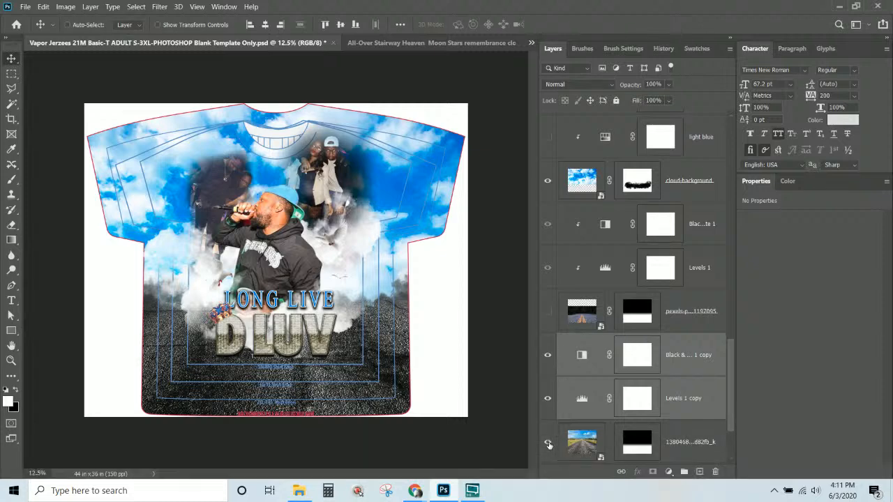
pyautogui.rightClick(701, 368)
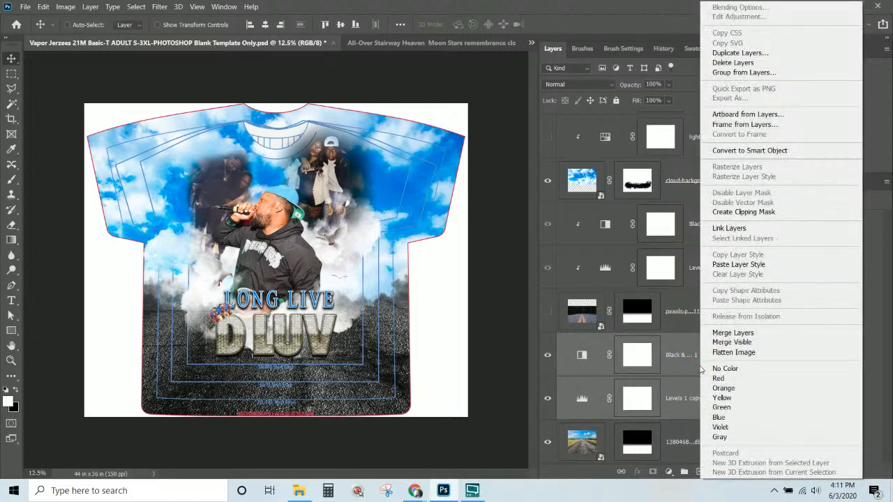
pyautogui.click(744, 212)
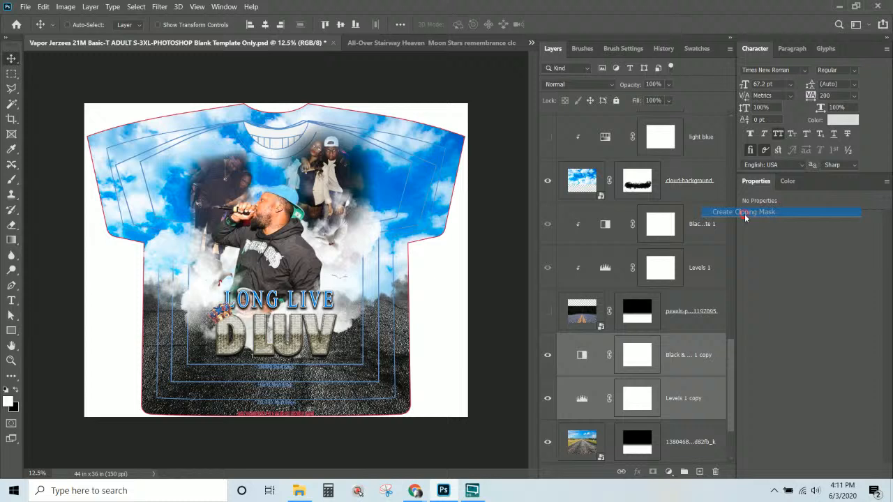
# Compare the two road backgrounds by switching visibility between pexels-photo-1197095 and the new road photo.
pyautogui.click(548, 443)
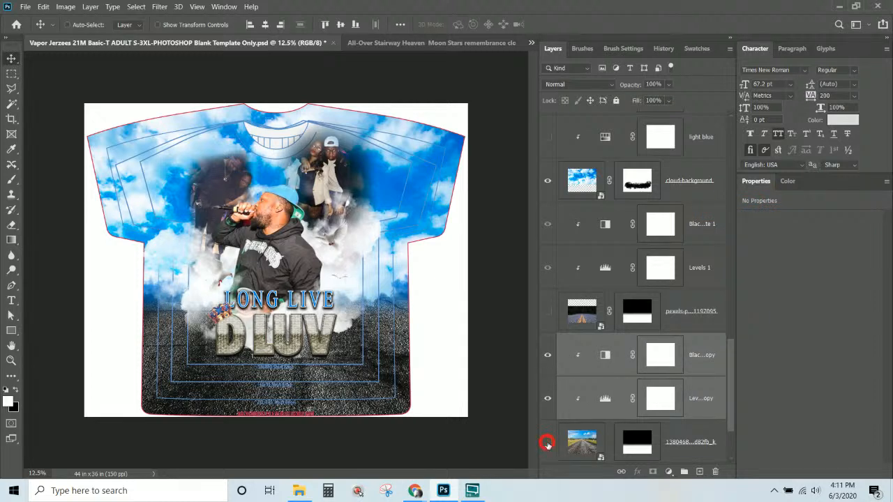
pyautogui.click(548, 314)
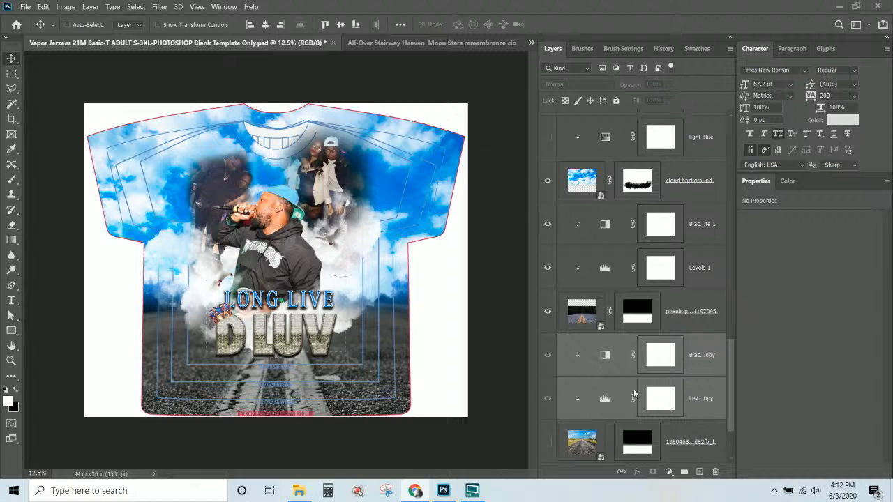
pyautogui.scroll(-2, 634, 389)
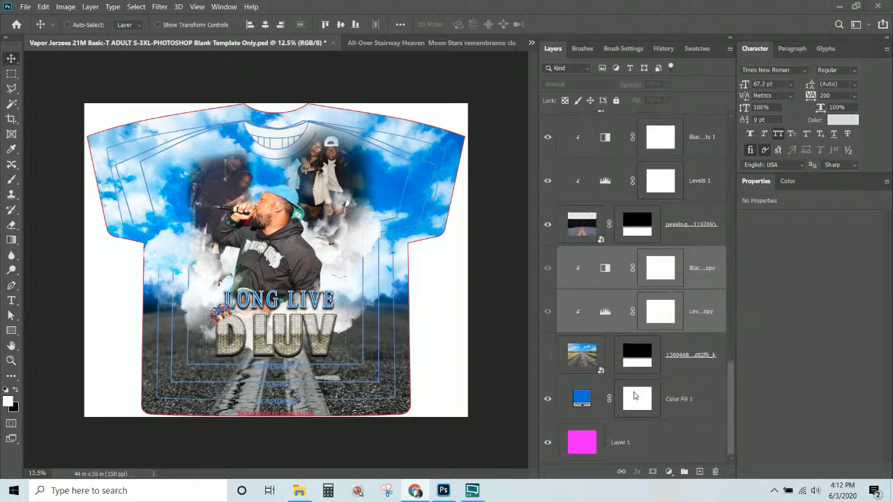
pyautogui.click(548, 225)
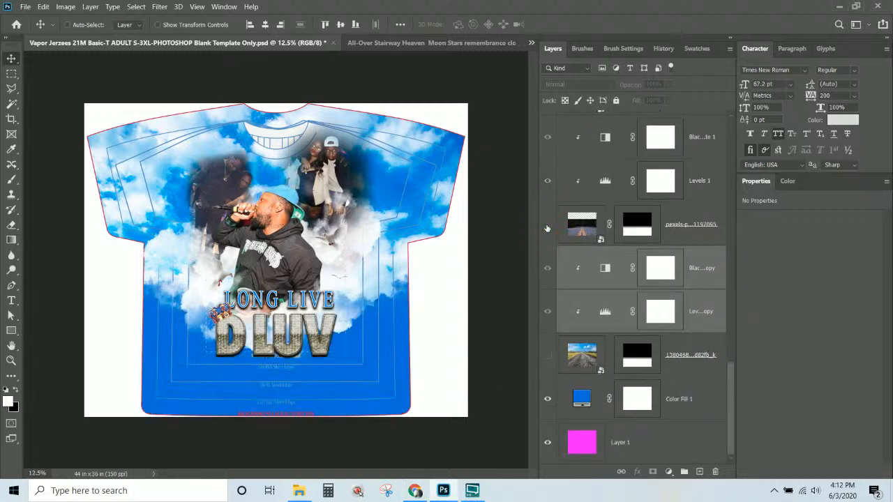
pyautogui.click(547, 356)
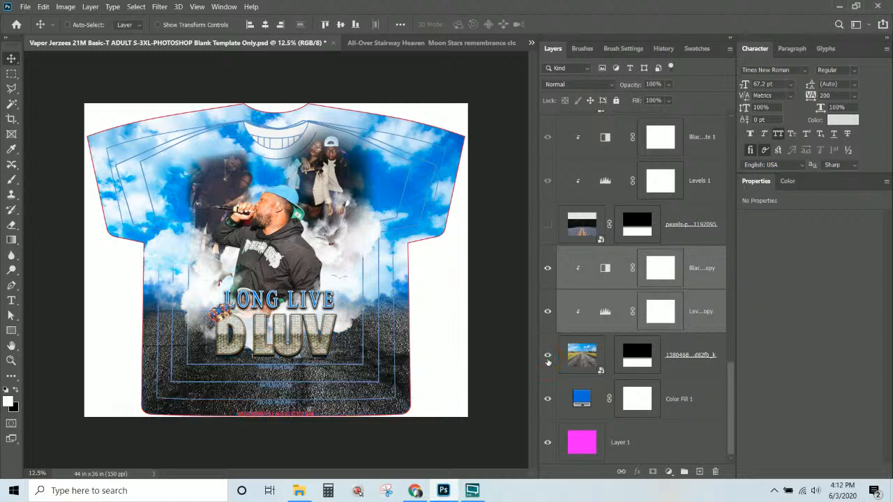
# Set the Levels 1 copy input levels to 0, 0.53 and 255 to adjust the new road photo's tones.
pyautogui.click(692, 279)
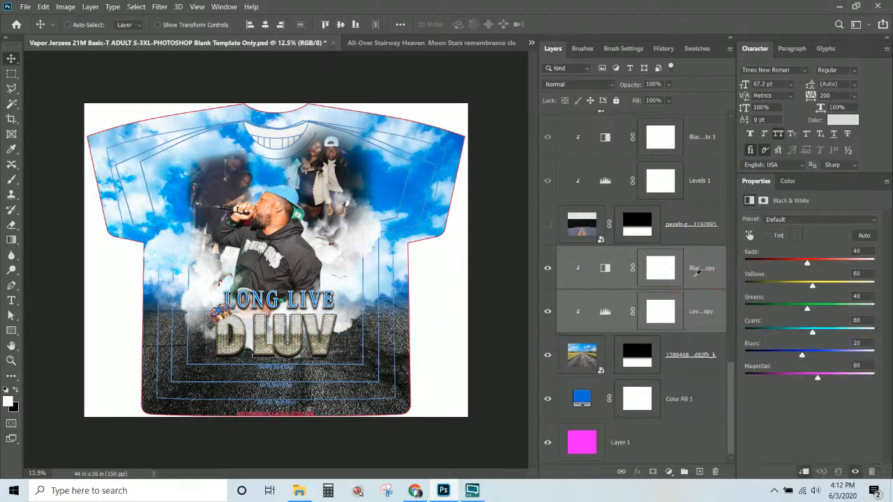
pyautogui.click(600, 316)
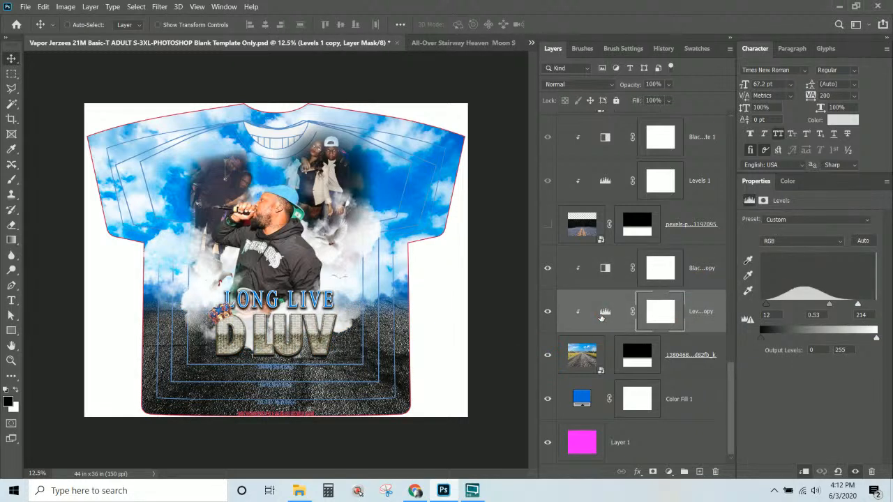
pyautogui.click(604, 314)
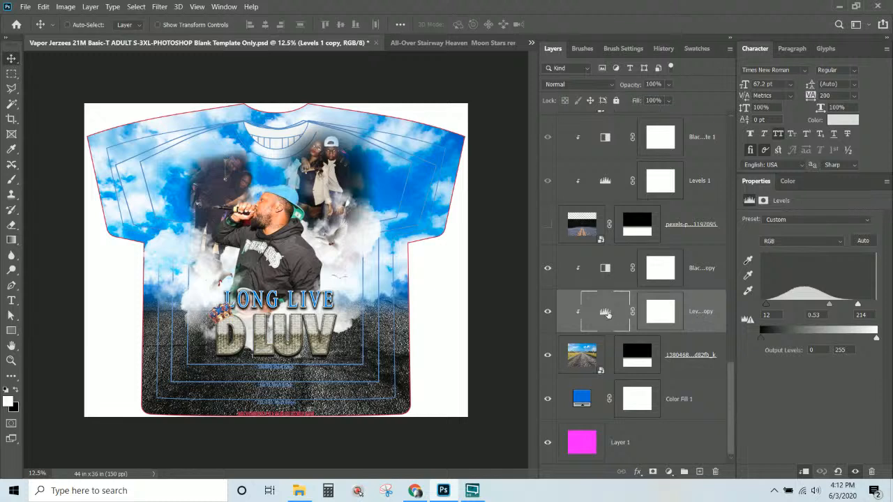
pyautogui.moveTo(766, 305); pyautogui.dragTo(761, 306)
pyautogui.moveTo(827, 306)
pyautogui.mouseDown()
pyautogui.moveTo(884, 309)
pyautogui.moveTo(831, 306)
pyautogui.moveTo(843, 308)
pyautogui.mouseUp()
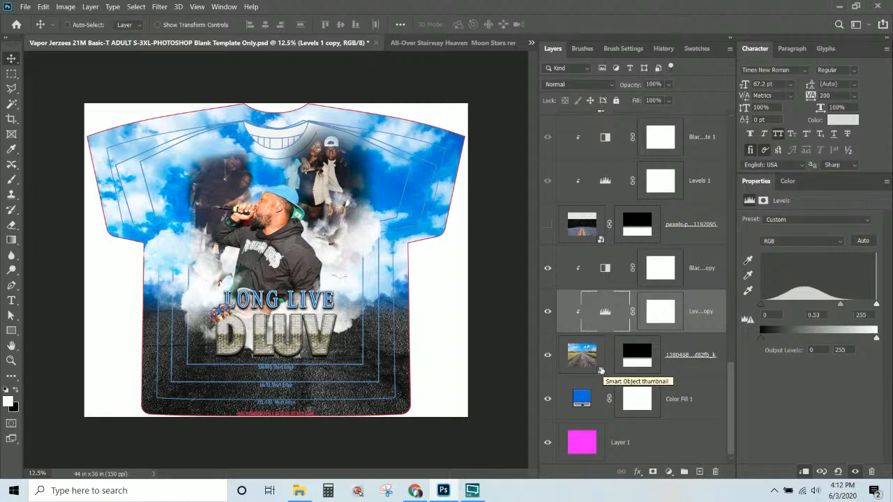
# Paint black with the cloud-textured brush on the left couple photo's layer mask to fade its upper and outer left edges into the sky.
pyautogui.scroll(10, 564, 340)
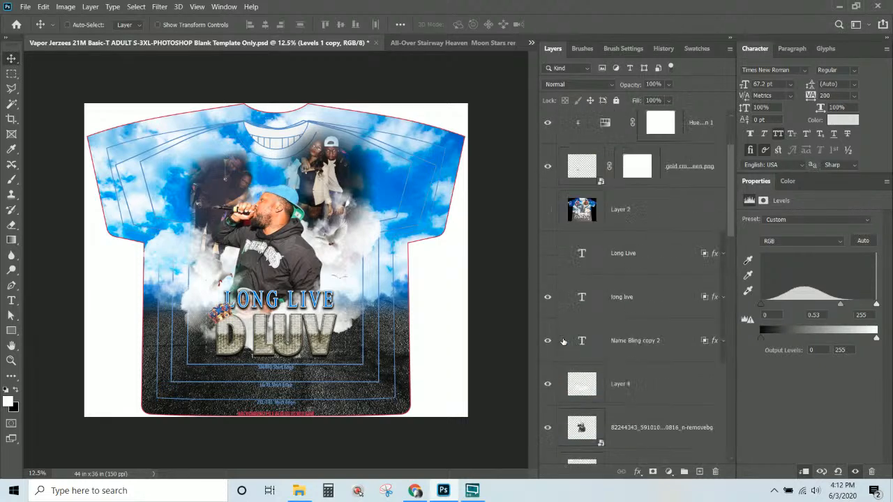
pyautogui.scroll(3, 564, 341)
pyautogui.rightClick(235, 181)
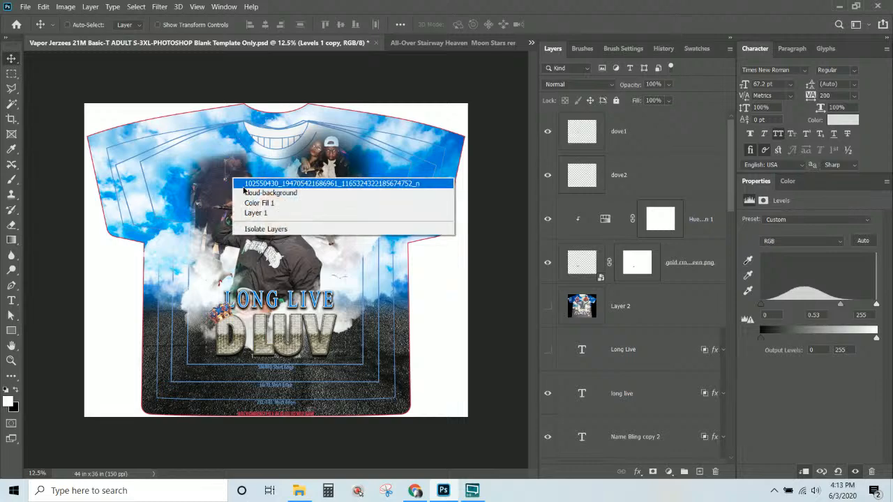
pyautogui.click(242, 185)
pyautogui.press('ctrl+KP_Add')
pyautogui.press('ctrl+KP_Add')
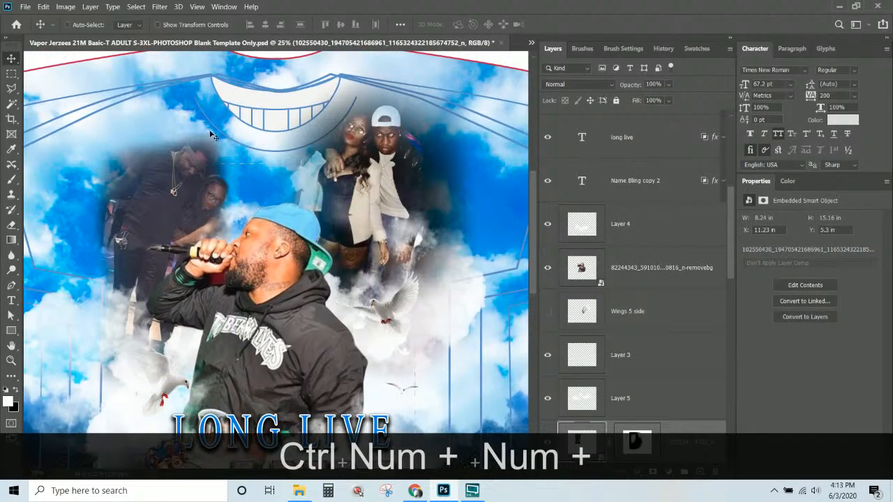
pyautogui.scroll(1, 206, 143)
pyautogui.click(11, 179)
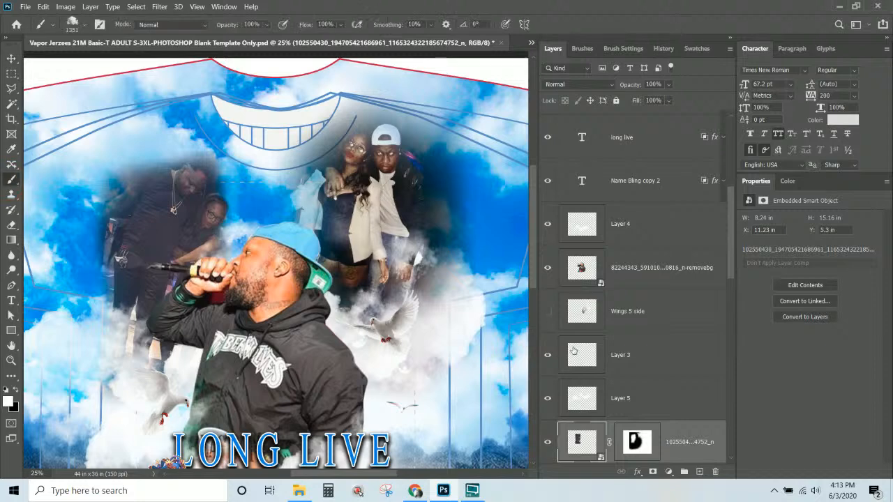
pyautogui.click(637, 442)
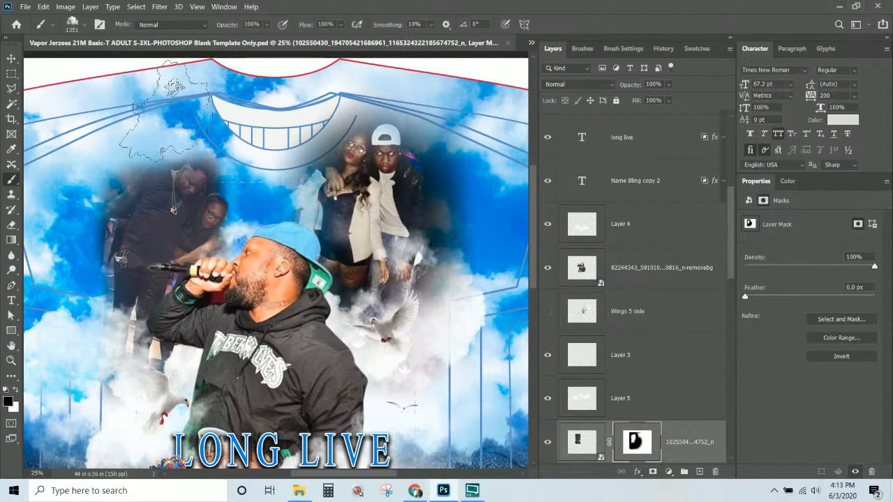
pyautogui.click(144, 116)
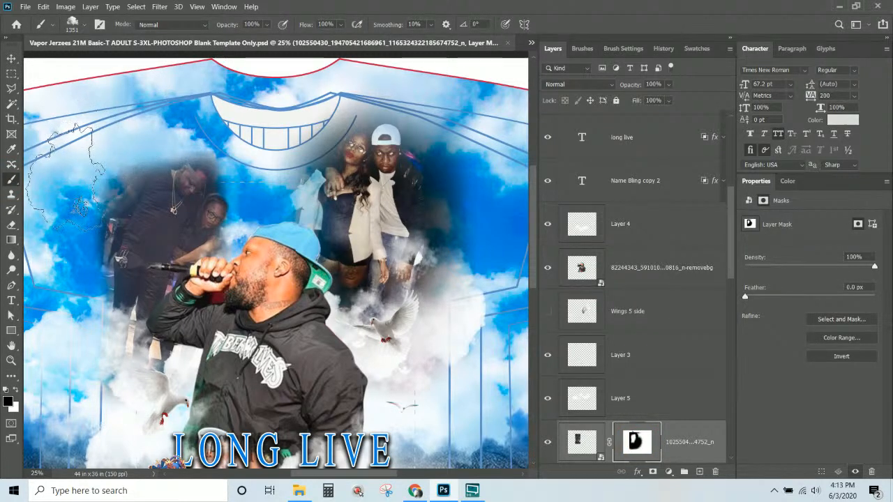
pyautogui.click(65, 199)
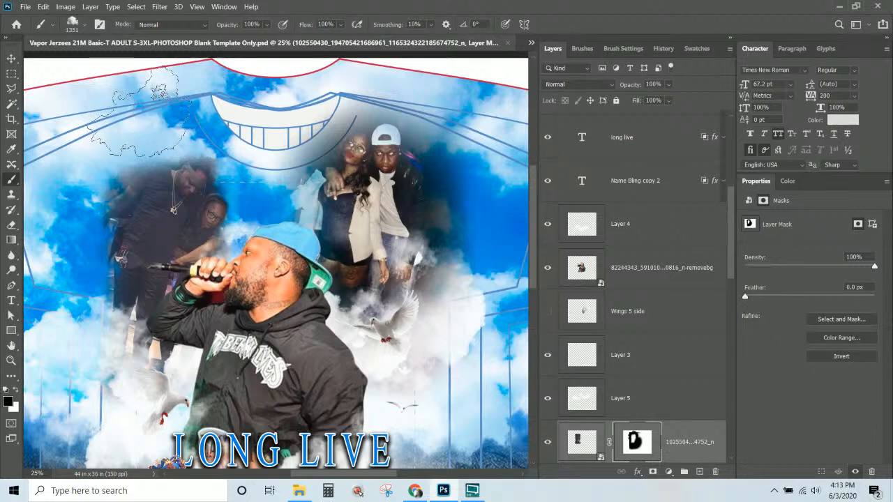
pyautogui.moveTo(140, 111)
pyautogui.mouseDown()
pyautogui.moveTo(103, 141)
pyautogui.moveTo(100, 162)
pyautogui.moveTo(97, 154)
pyautogui.moveTo(83, 176)
pyautogui.mouseUp()
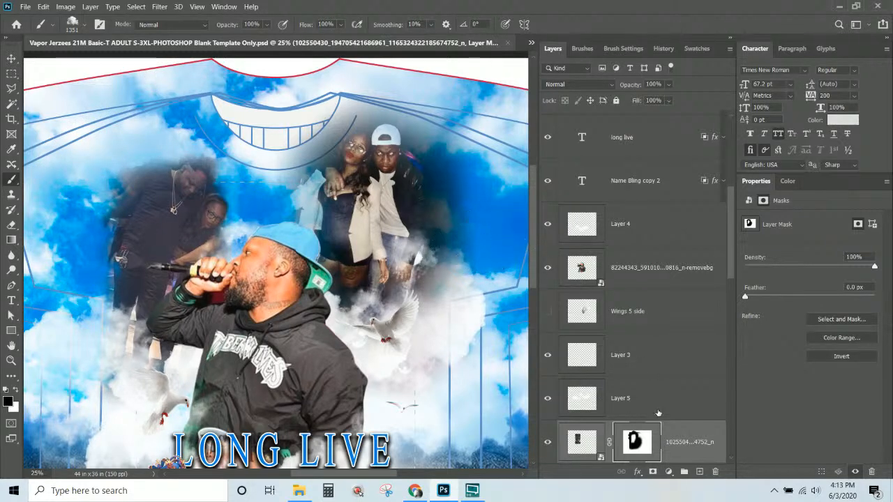
# Paint black on the right couple photo's layer mask to soften its outer right edge and the area near the collar.
pyautogui.scroll(-5, 649, 391)
pyautogui.click(641, 311)
pyautogui.click(462, 239)
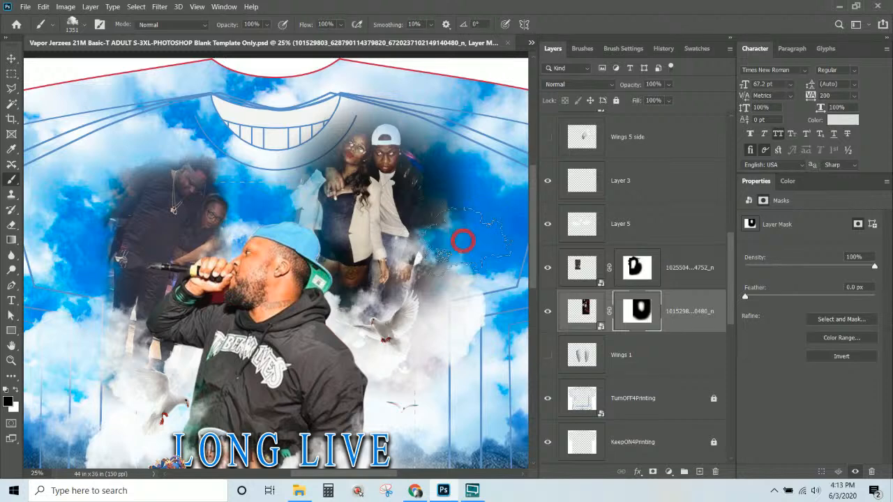
pyautogui.click(476, 212)
pyautogui.click(455, 110)
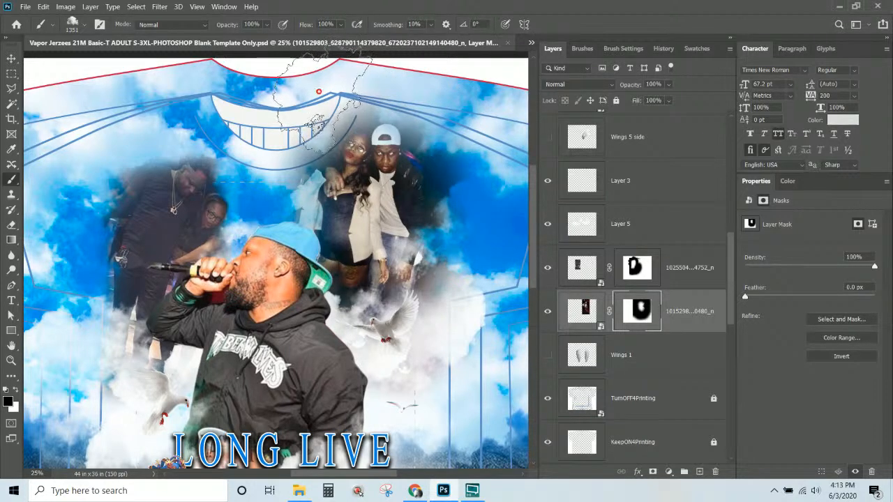
pyautogui.click(266, 147)
pyautogui.click(272, 149)
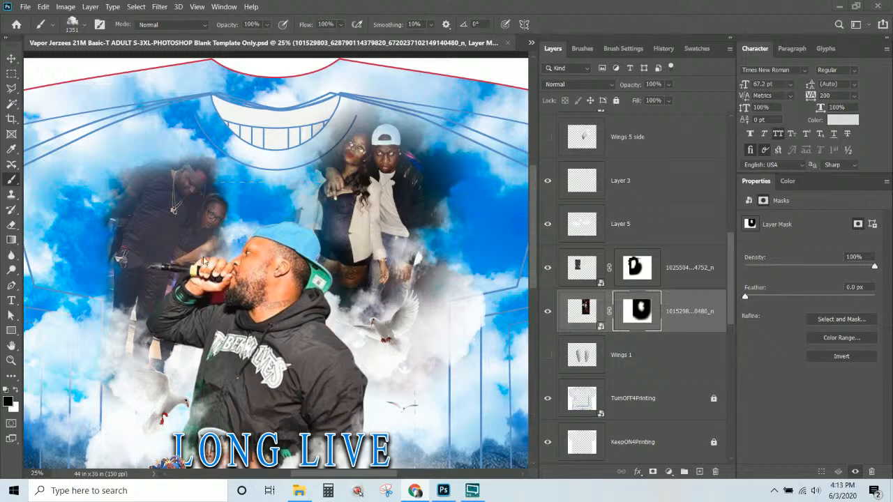
pyautogui.scroll(-3, 263, 207)
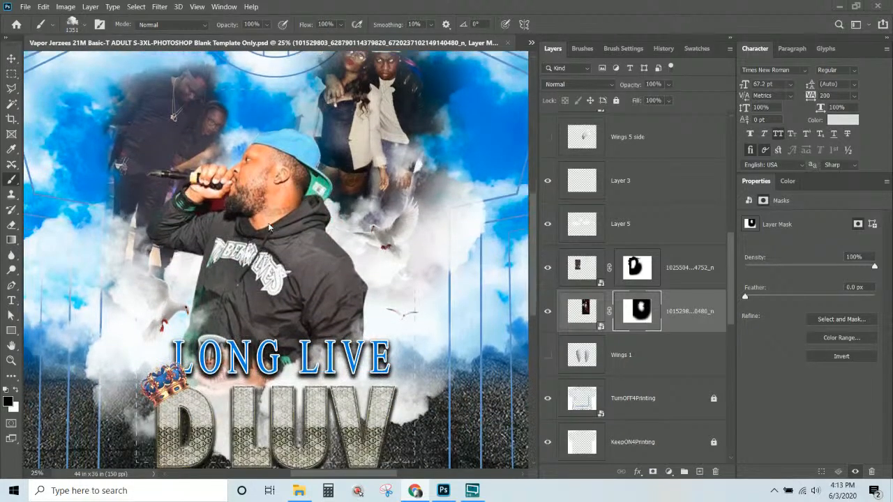
pyautogui.press('ctrl+KP_Subtract')
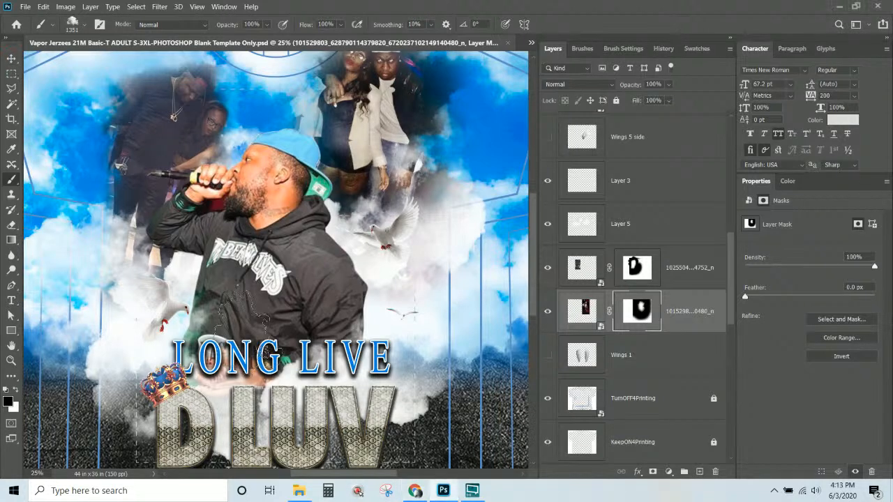
# Change the LONG LIVE text's 10 px outside stroke from a solid colour to a linear gradient fill.
pyautogui.click(11, 59)
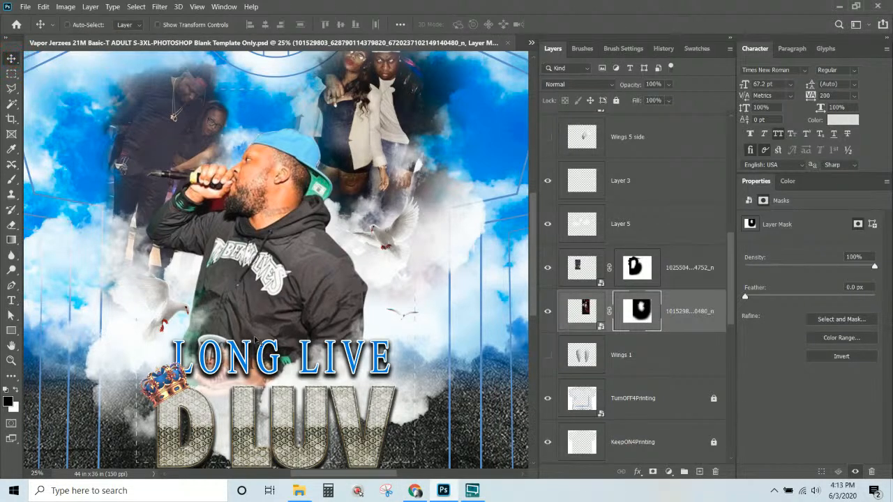
pyautogui.rightClick(255, 340)
pyautogui.click(281, 365)
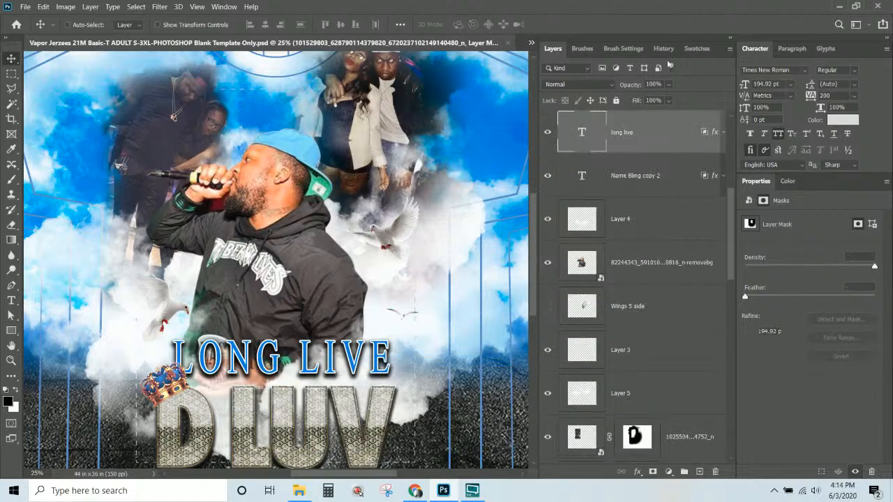
pyautogui.click(632, 144)
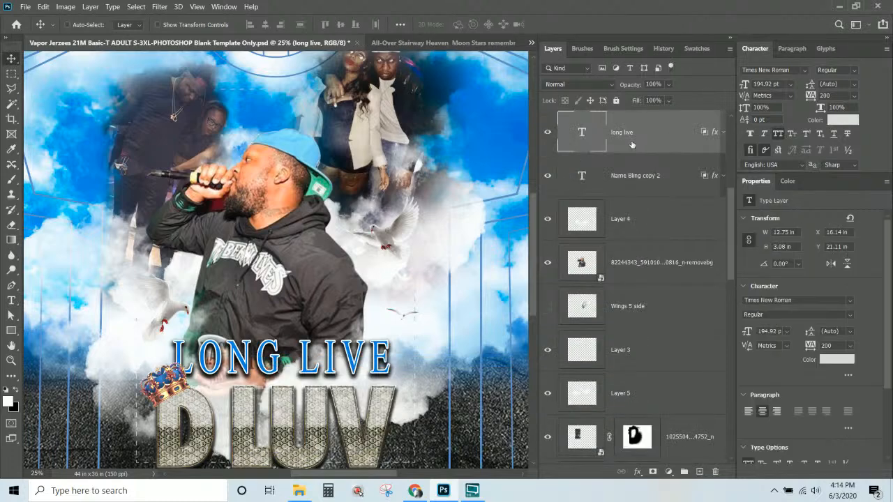
pyautogui.doubleClick(714, 133)
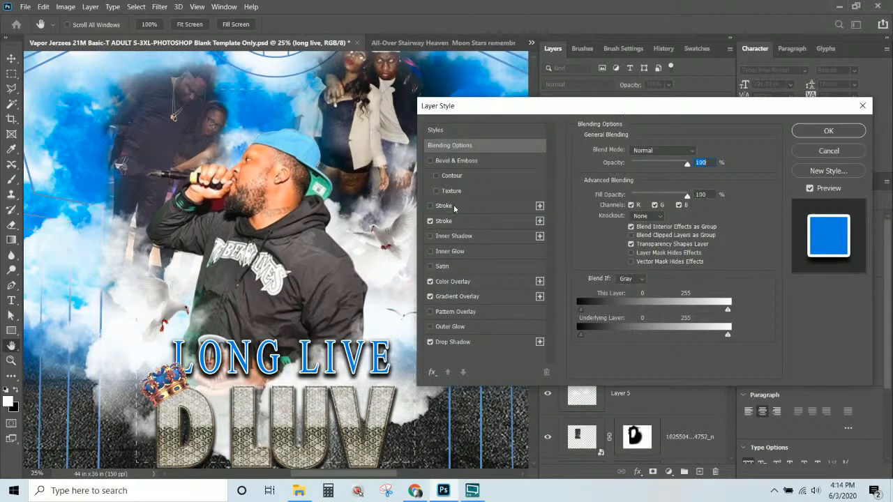
pyautogui.click(455, 222)
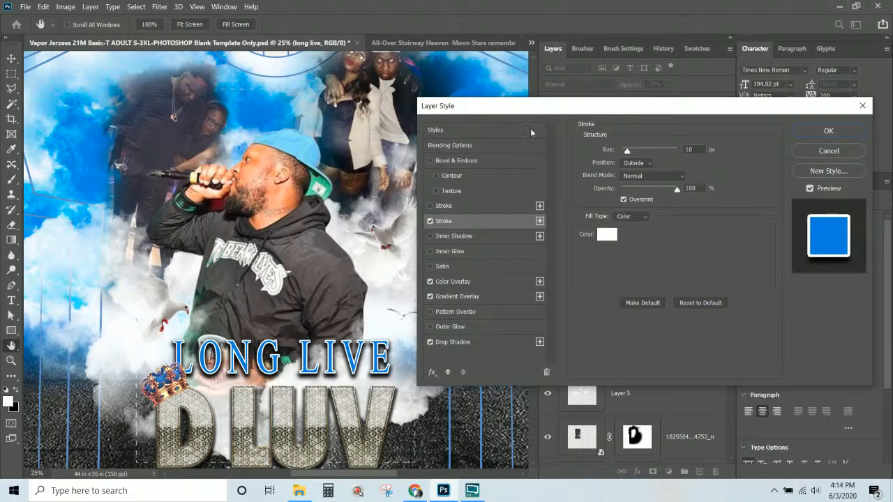
pyautogui.click(613, 235)
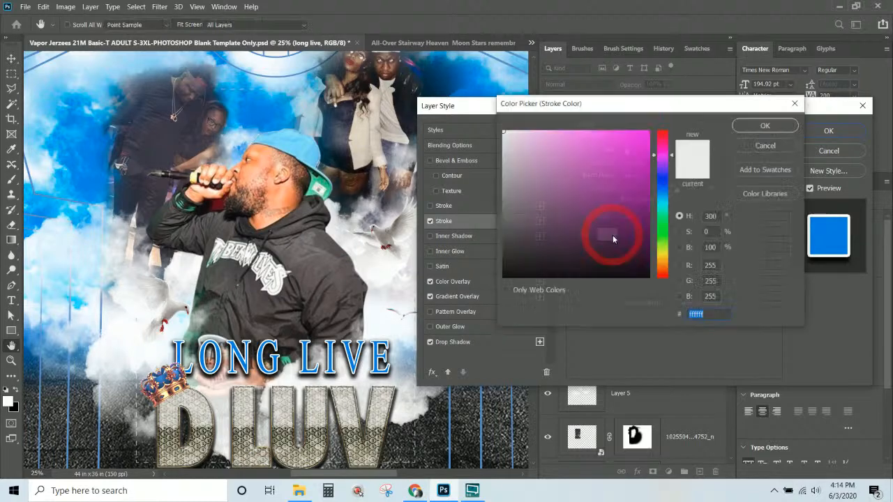
pyautogui.click(766, 145)
pyautogui.click(631, 217)
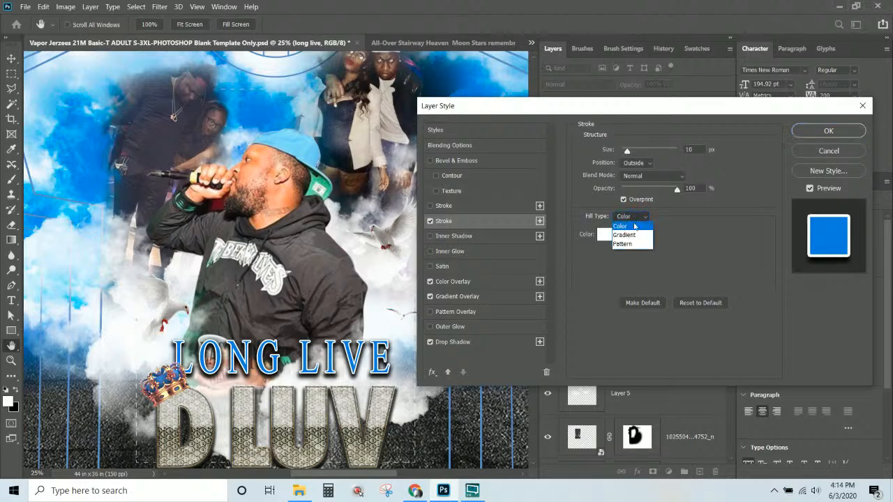
pyautogui.click(634, 237)
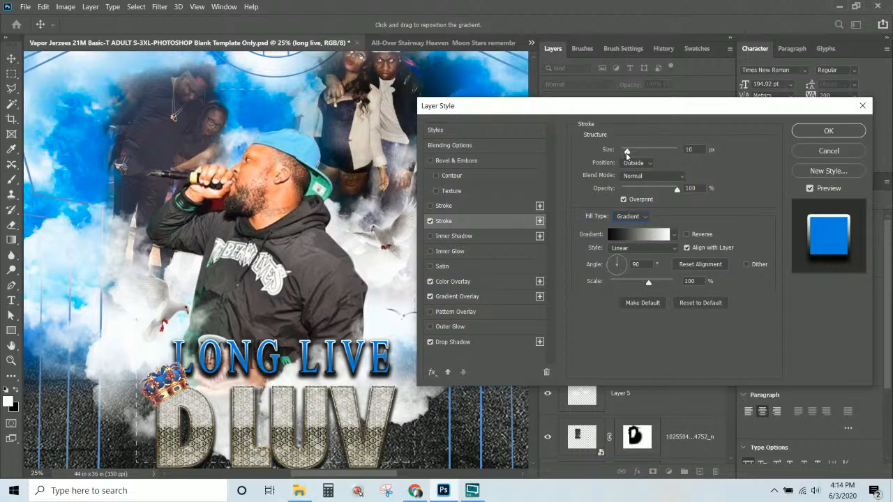
pyautogui.click(819, 136)
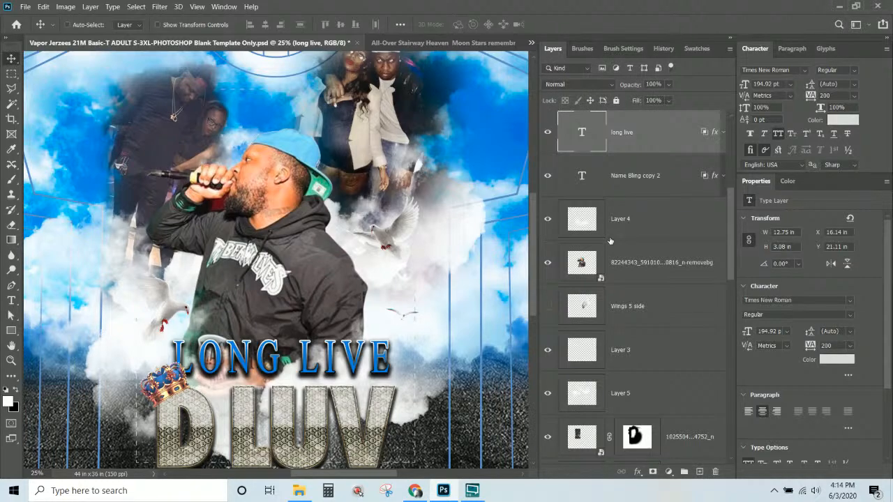
# Compare the LONG LIVE text with and without the gradient stroke by undoing and redoing the change.
pyautogui.press('ctrl')
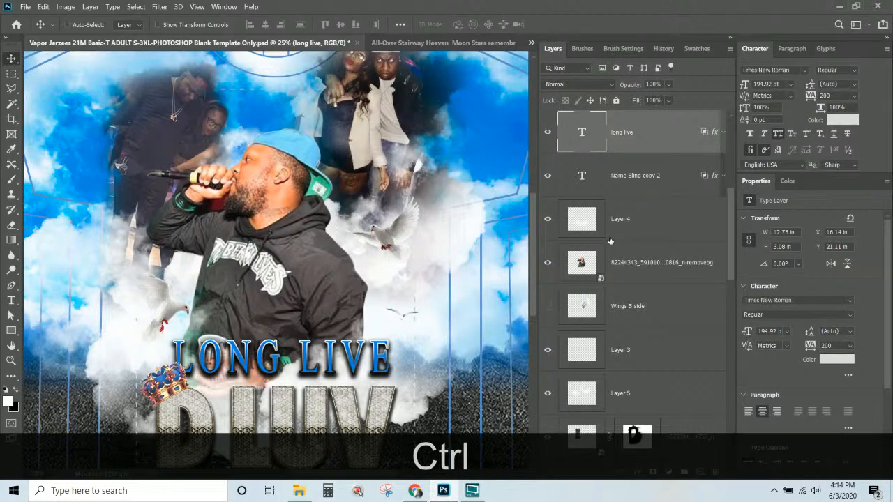
pyautogui.hotkey('ctrl', '-')
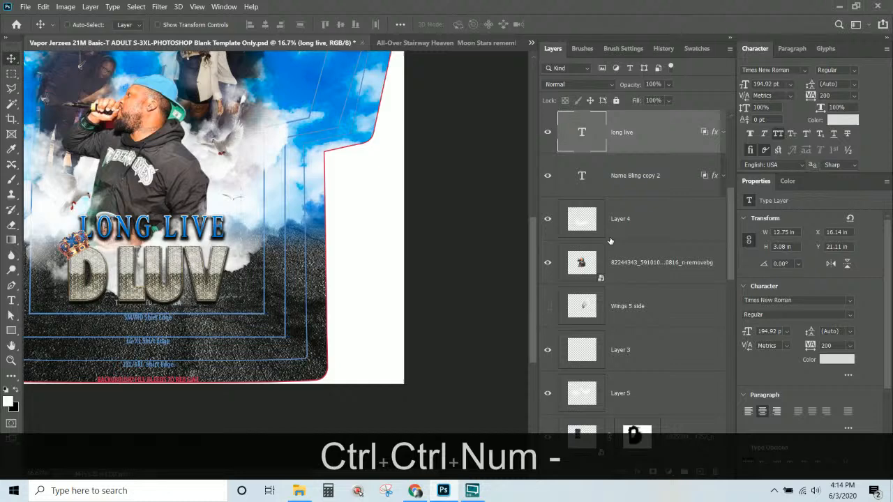
pyautogui.press('space')
pyautogui.moveTo(179, 272); pyautogui.dragTo(300, 287)
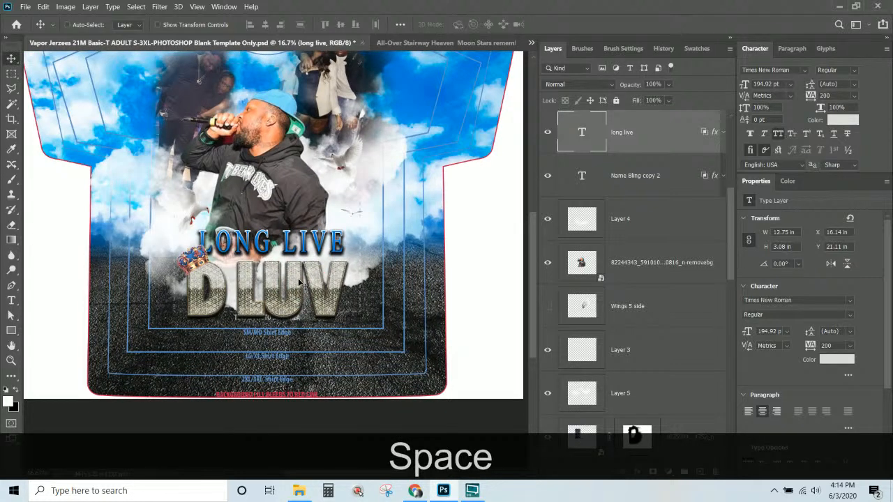
pyautogui.moveTo(300, 282); pyautogui.dragTo(299, 315)
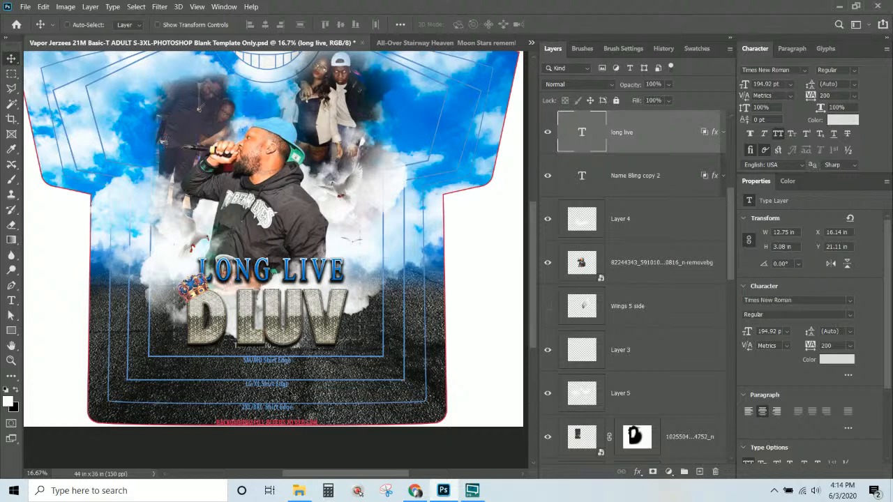
pyautogui.click(657, 135)
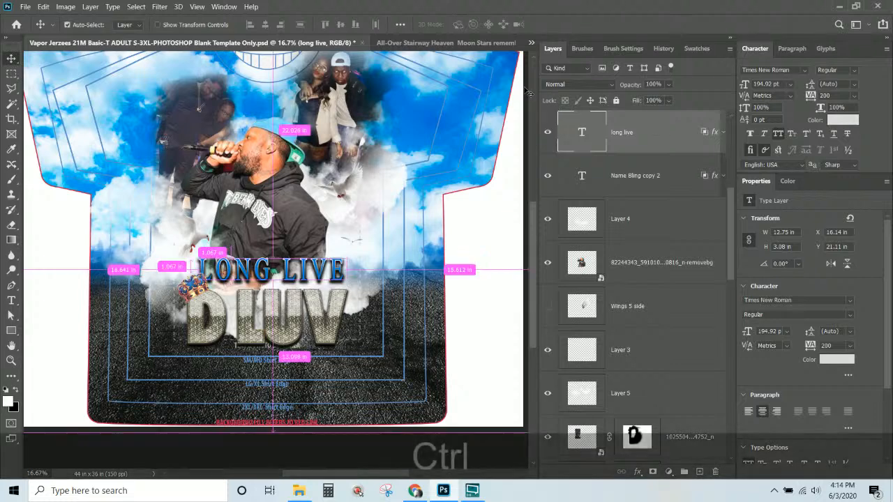
pyautogui.hotkey('ctrl', 'z')
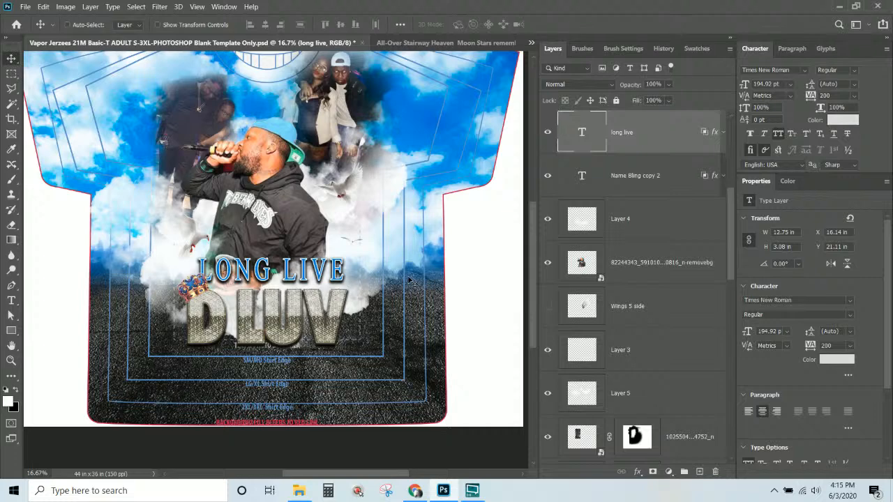
pyautogui.click(44, 6)
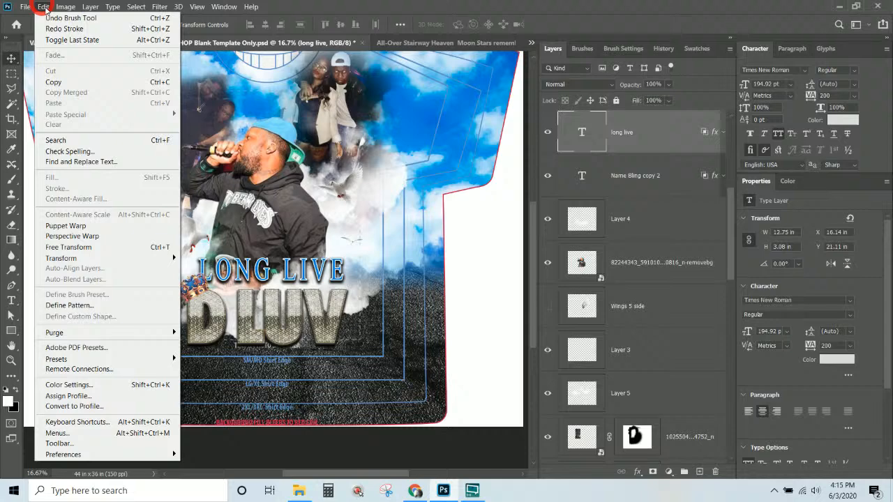
pyautogui.click(76, 28)
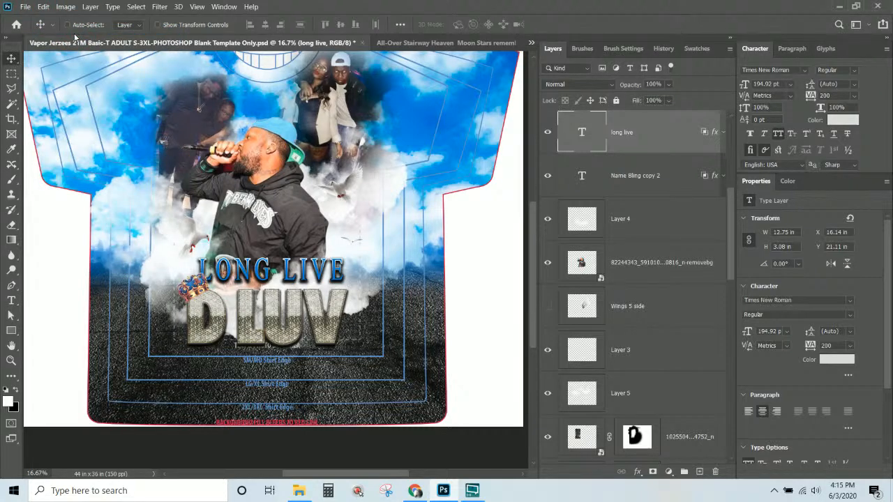
# Enlarge the LONG LIVE text to about 12.96 in wide and reposition it centred above the large name lettering.
pyautogui.hotkey('ctrl', 't')
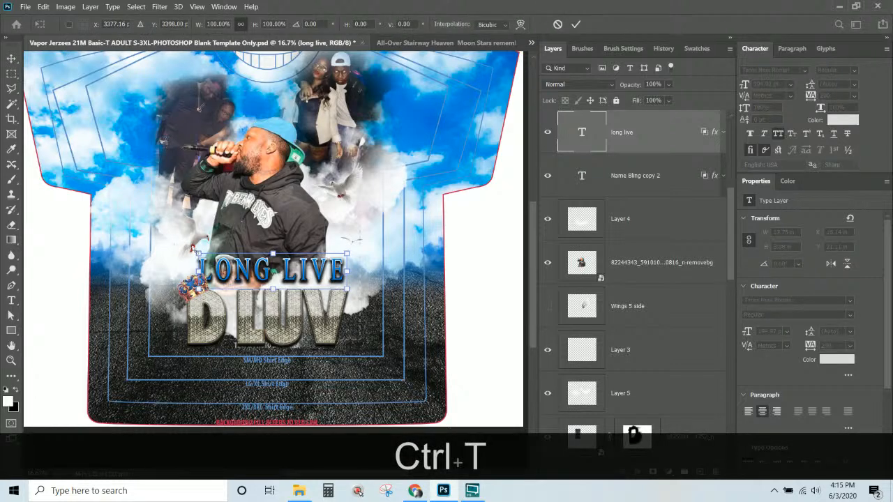
pyautogui.moveTo(194, 253); pyautogui.dragTo(185, 245)
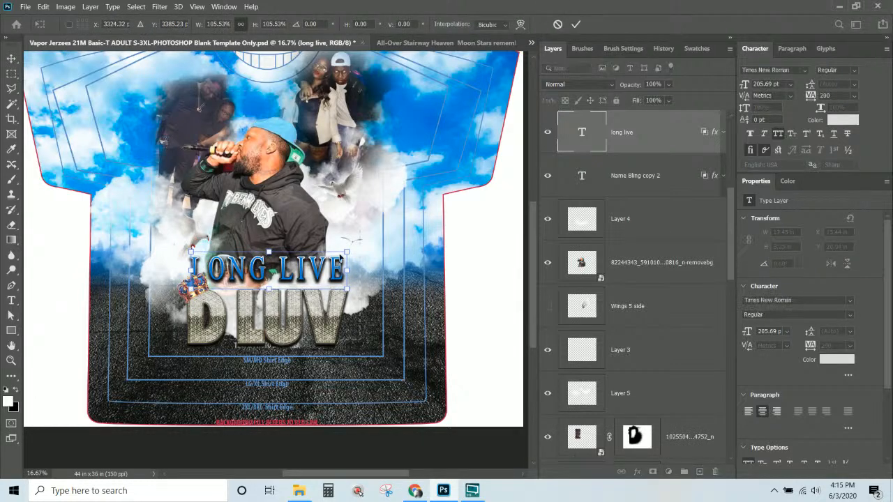
pyautogui.moveTo(346, 251); pyautogui.dragTo(349, 249)
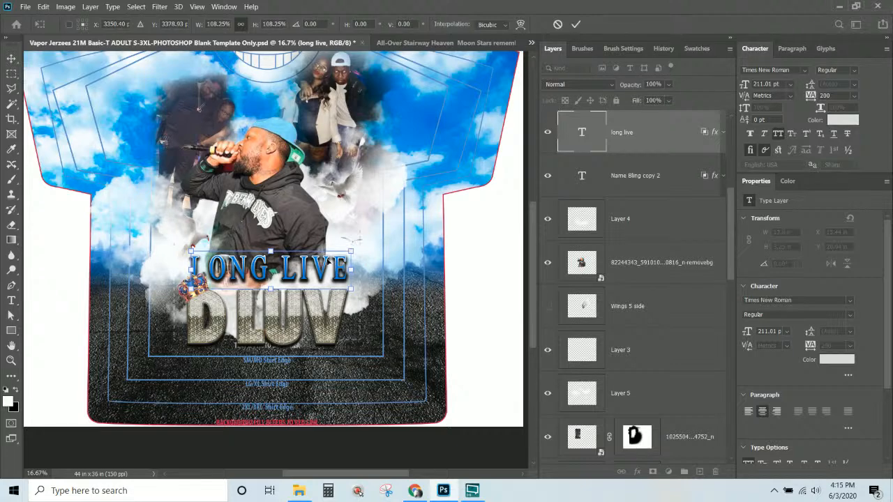
pyautogui.moveTo(191, 249); pyautogui.dragTo(200, 254)
pyautogui.press('Return')
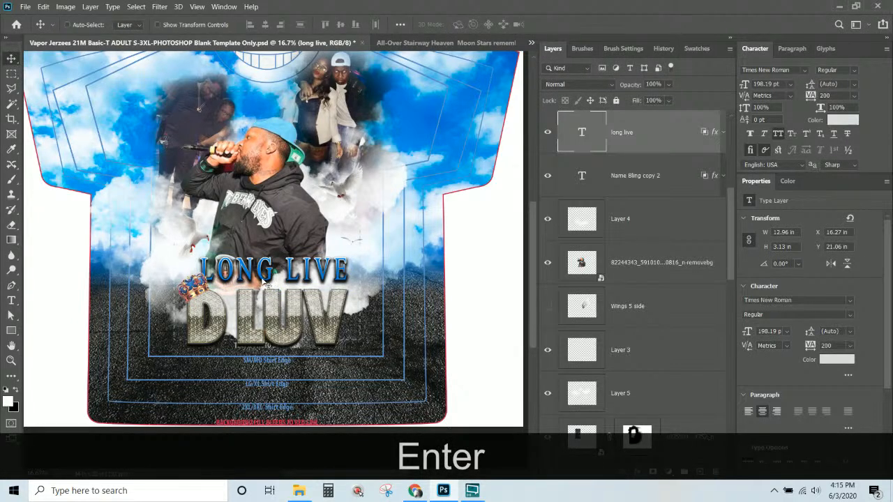
pyautogui.moveTo(269, 286); pyautogui.dragTo(265, 279)
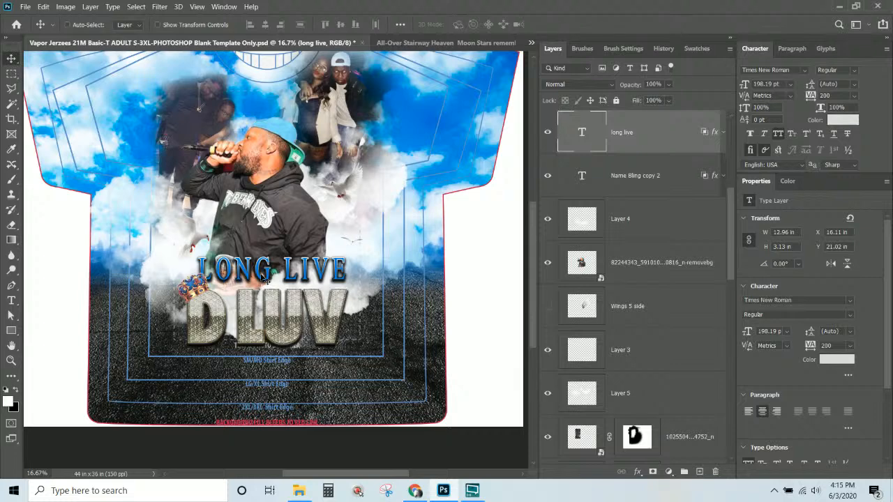
# Hide the TurnOFF4Printing guide layer to show the whole shirt design without its template lines.
pyautogui.scroll(3, 675, 211)
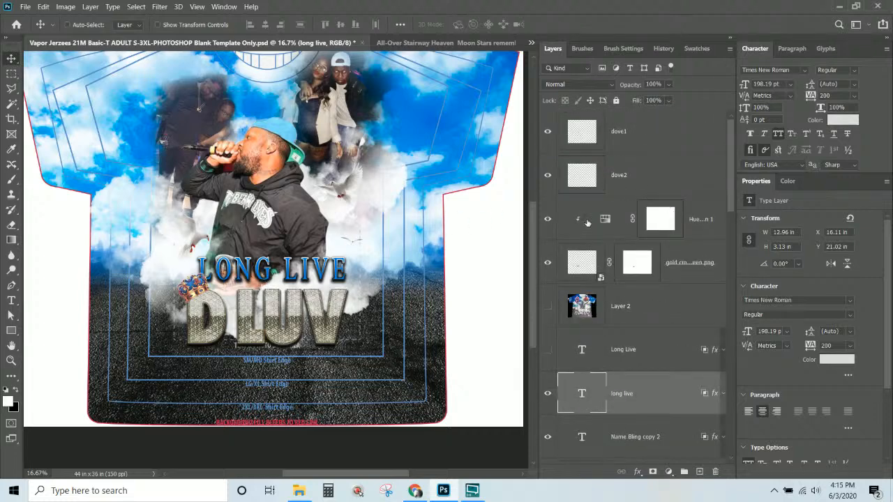
pyautogui.scroll(-1, 649, 209)
pyautogui.scroll(-5, 548, 222)
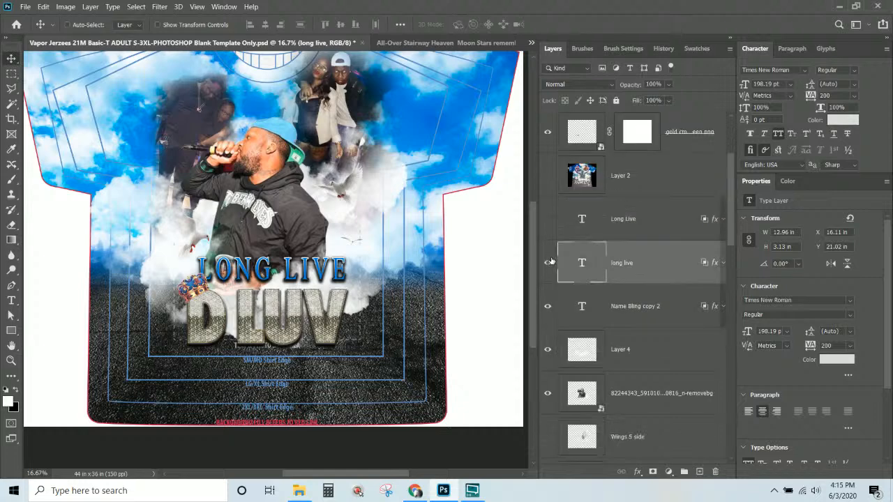
pyautogui.scroll(3, 551, 261)
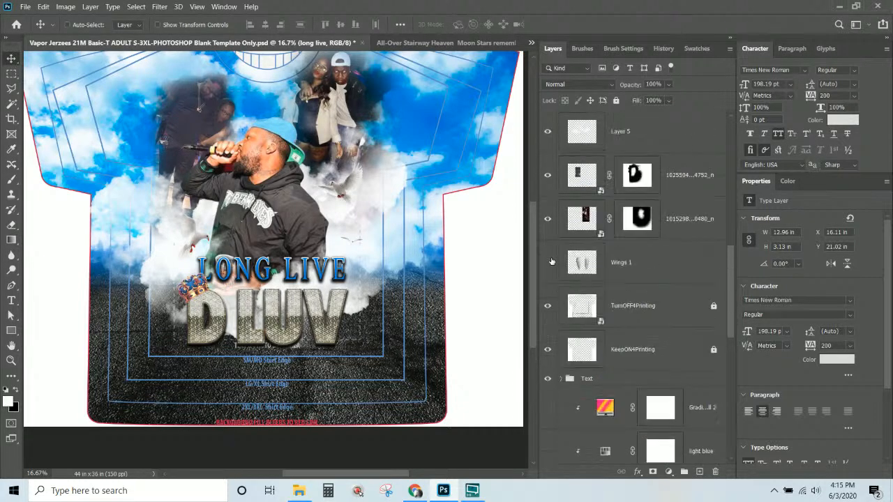
pyautogui.scroll(-2, 551, 261)
pyautogui.click(550, 218)
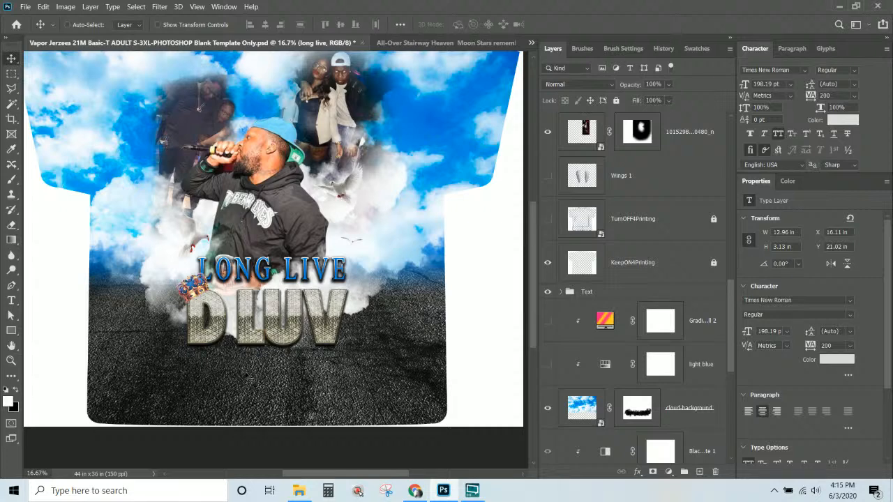
pyautogui.press('ctrl+KP_Subtract')
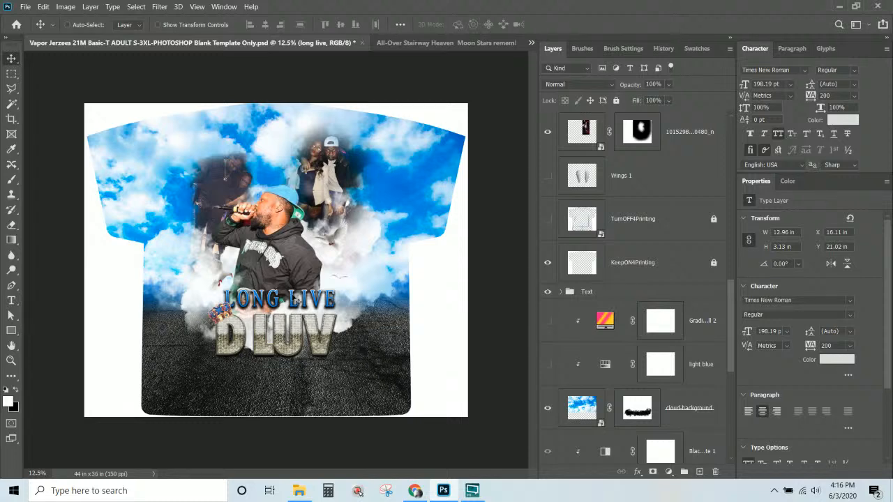
# Set the Name Bling copy 2 layer's drop shadow to 47 px distance, 33% spread and 59 px size.
pyautogui.rightClick(327, 343)
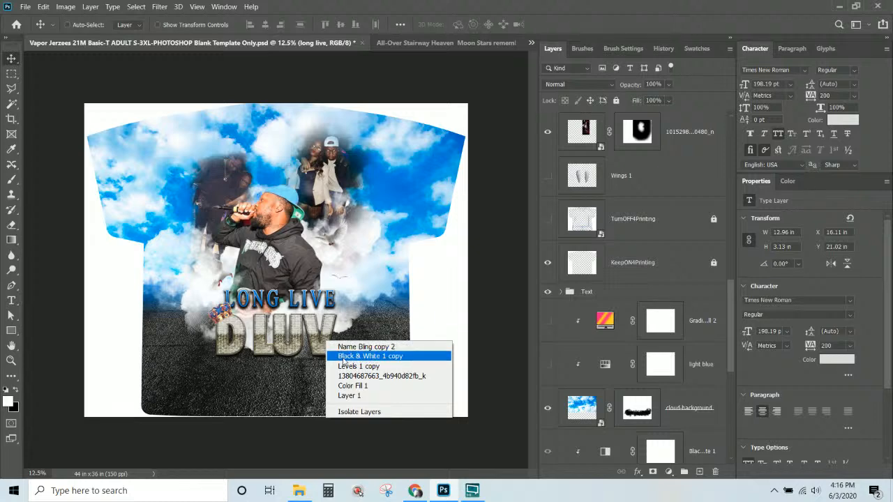
pyautogui.click(346, 346)
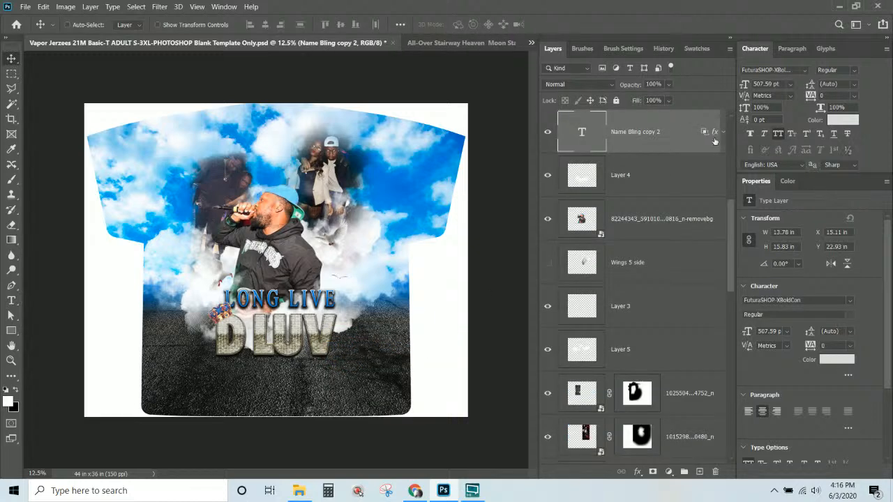
pyautogui.doubleClick(573, 123)
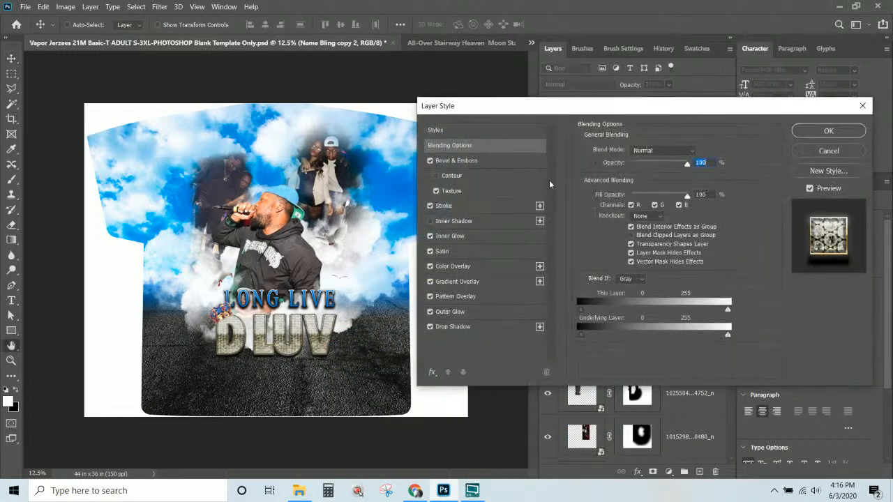
pyautogui.click(453, 326)
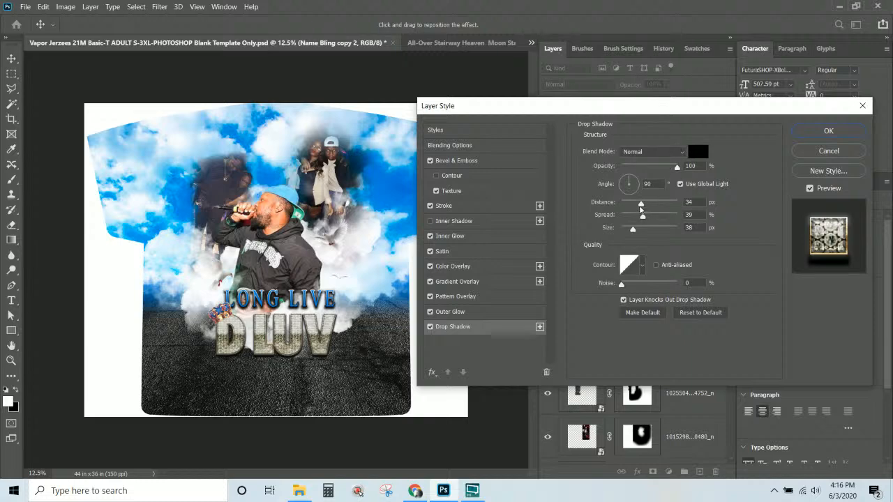
pyautogui.moveTo(634, 228); pyautogui.dragTo(650, 204)
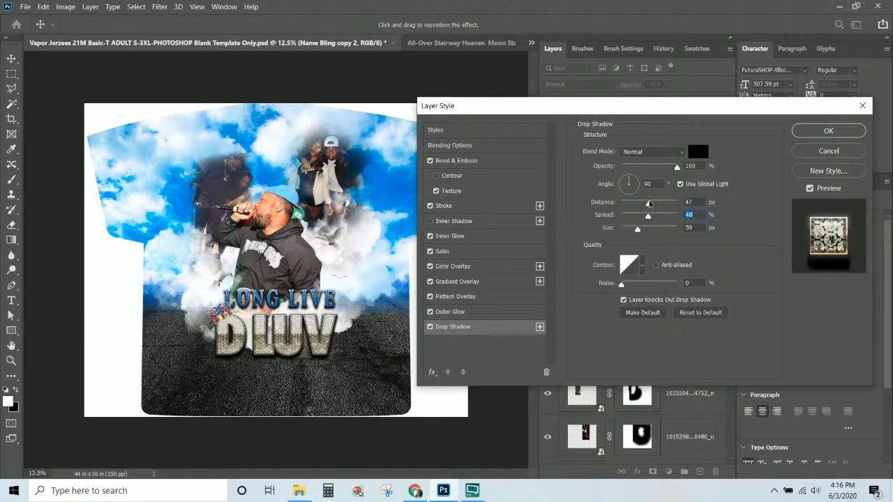
pyautogui.click(649, 204)
pyautogui.moveTo(647, 215); pyautogui.dragTo(638, 233)
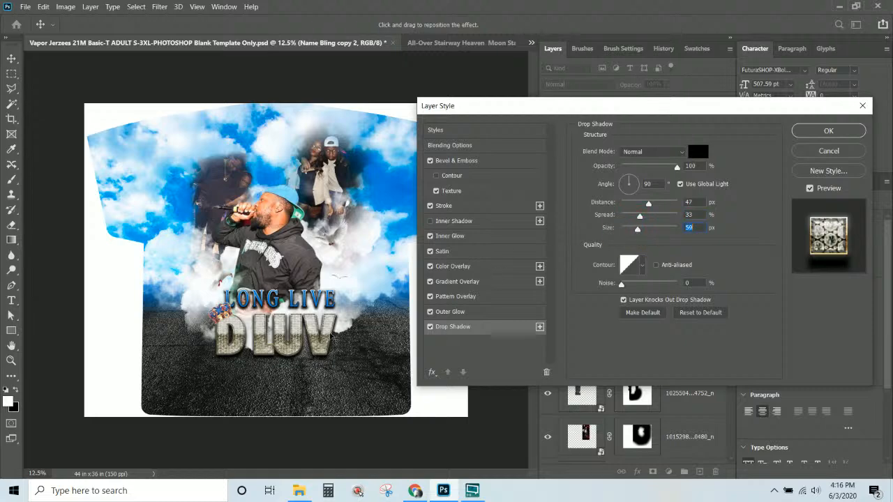
pyautogui.click(832, 133)
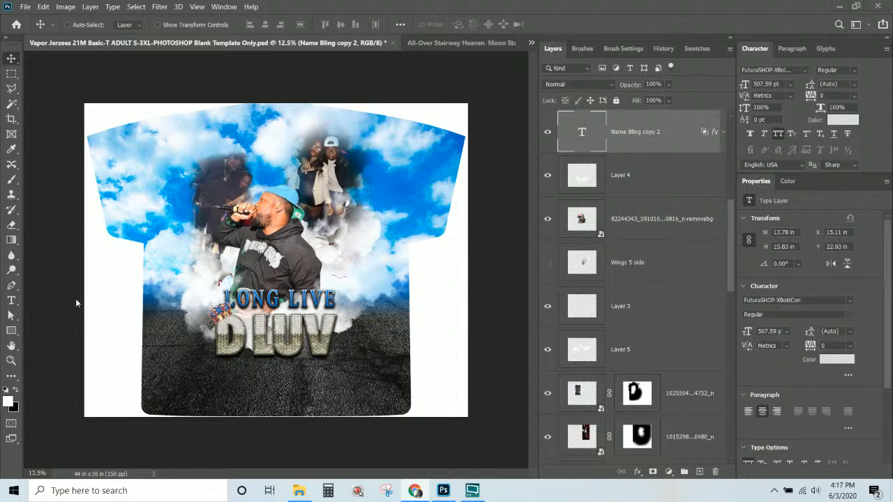
# Turn on the visibility of the Wings 5 side layer behind the central figure.
pyautogui.click(652, 270)
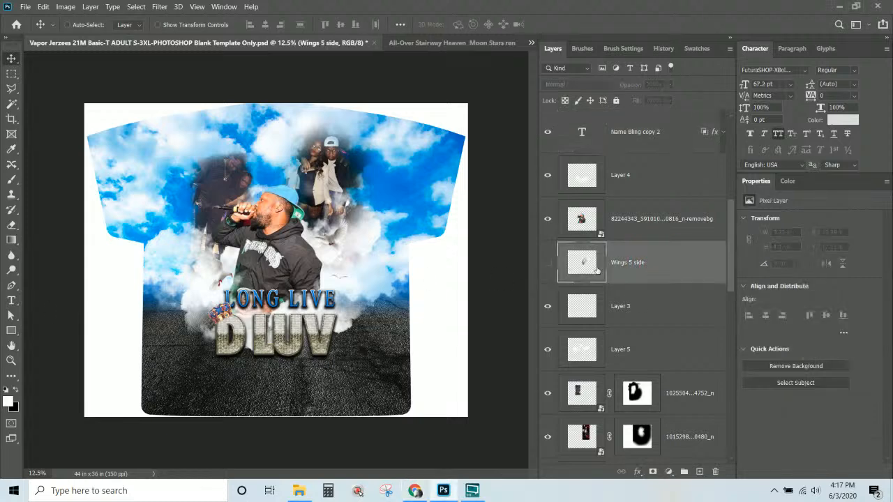
pyautogui.click(548, 264)
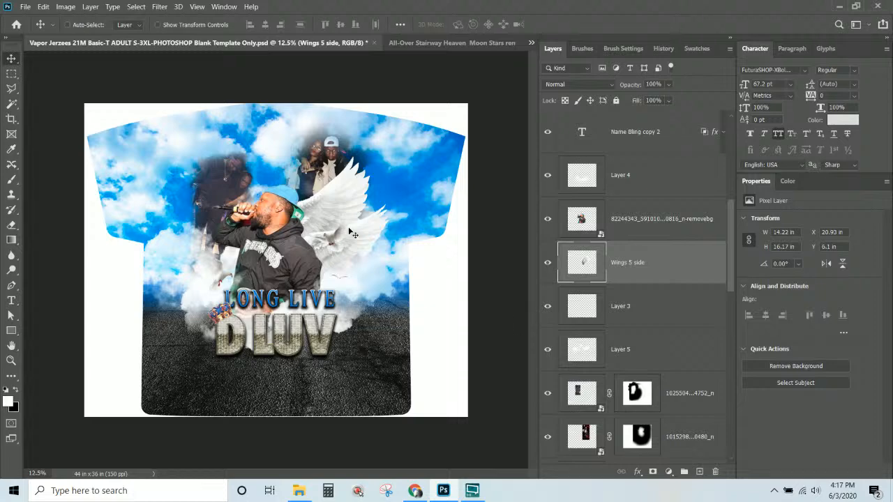
# Select all layers from dove1 down to Wings 1 and move them directly below the KeepON4Printing layer.
pyautogui.scroll(-2, 625, 266)
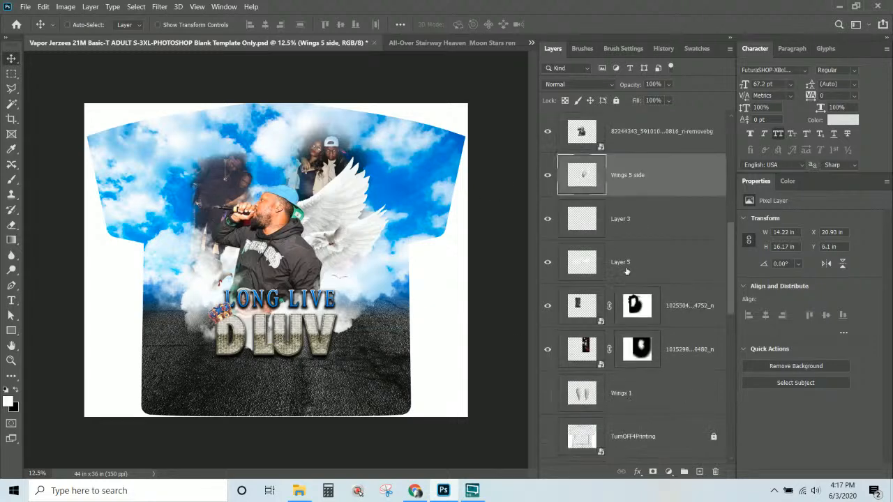
pyautogui.scroll(-4, 626, 271)
pyautogui.click(635, 222)
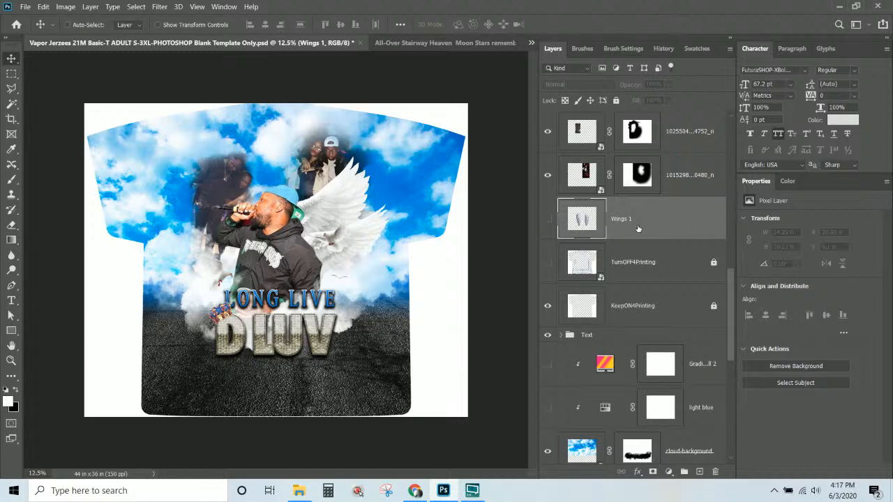
pyautogui.click(644, 258)
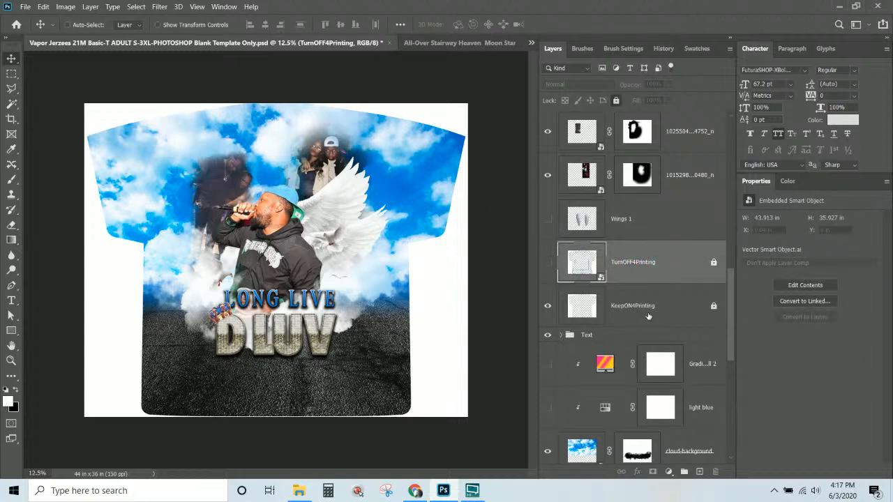
pyautogui.click(654, 222)
pyautogui.scroll(8, 654, 223)
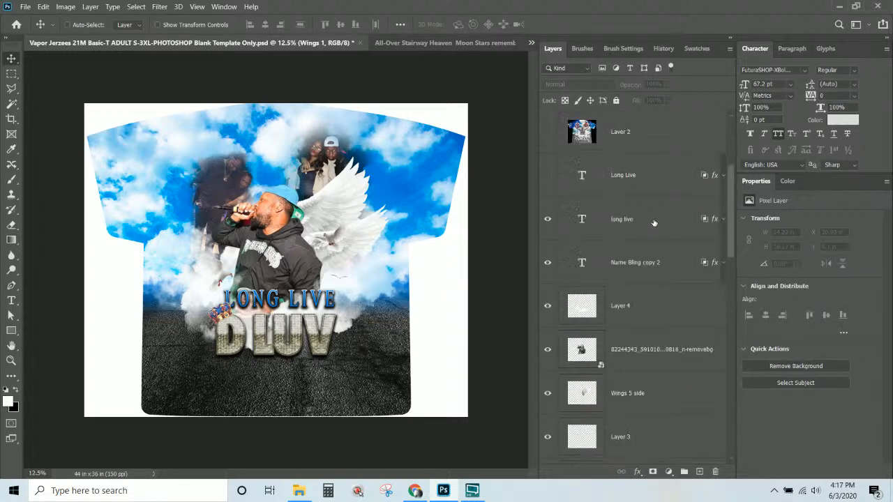
pyautogui.scroll(4, 654, 222)
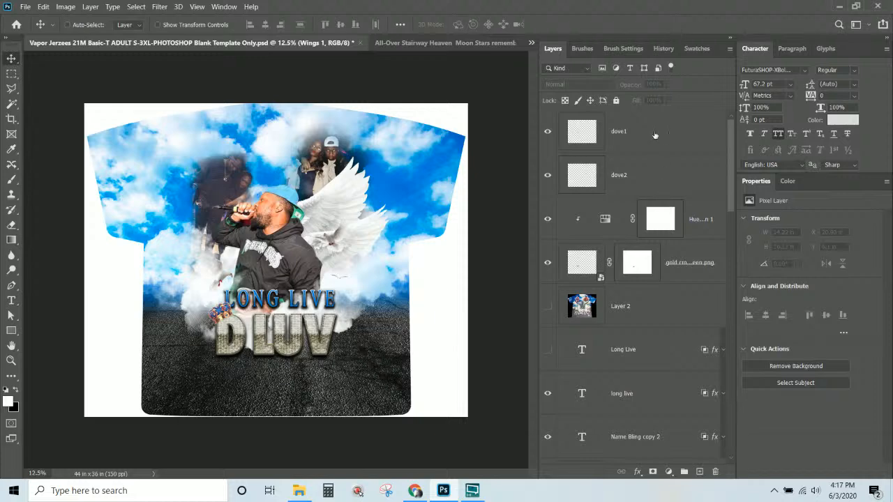
pyautogui.keyDown('shift'); pyautogui.click(655, 134); pyautogui.keyUp('shift')
pyautogui.scroll(-11, 655, 181)
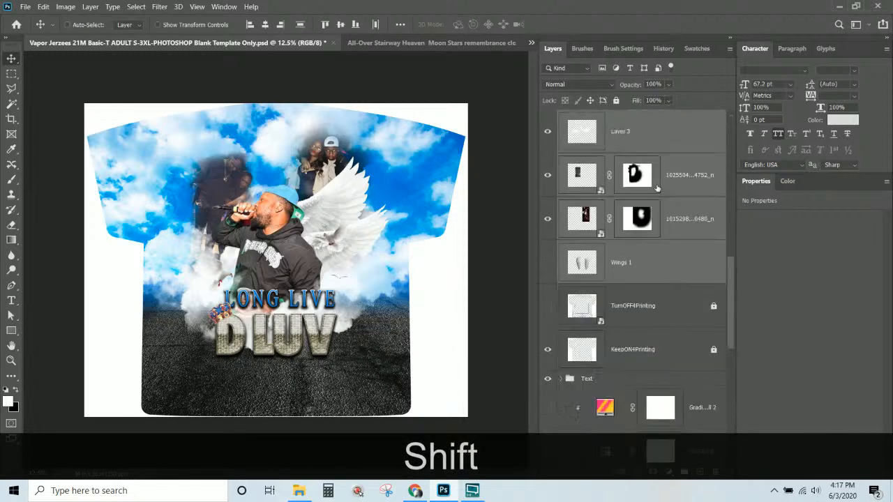
pyautogui.moveTo(654, 261); pyautogui.dragTo(618, 369)
pyautogui.scroll(2, 621, 352)
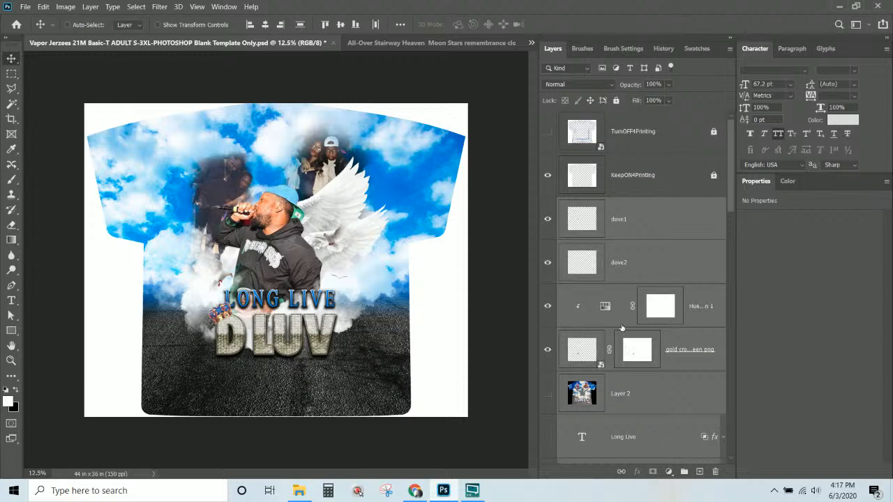
# Group the selected artwork layers, check the group by toggling its visibility, and name it Foreground.
pyautogui.scroll(-8, 647, 255)
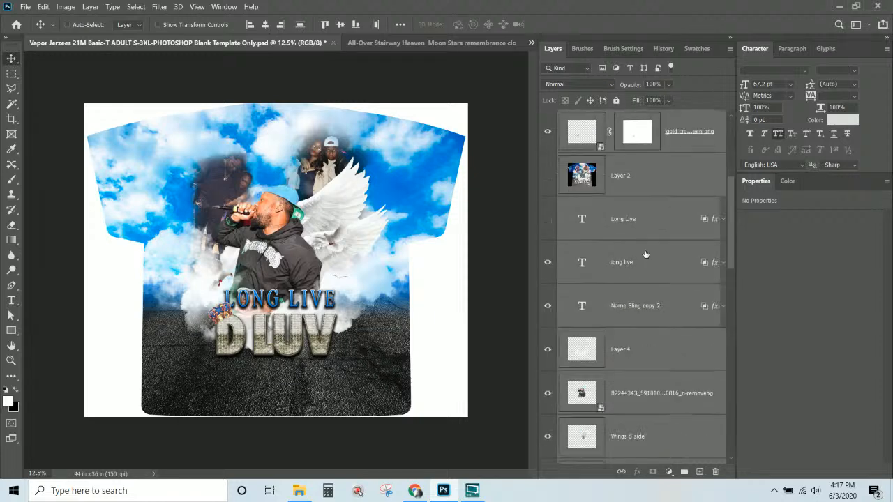
pyautogui.press('ctrl')
pyautogui.hotkey('ctrl', 'g')
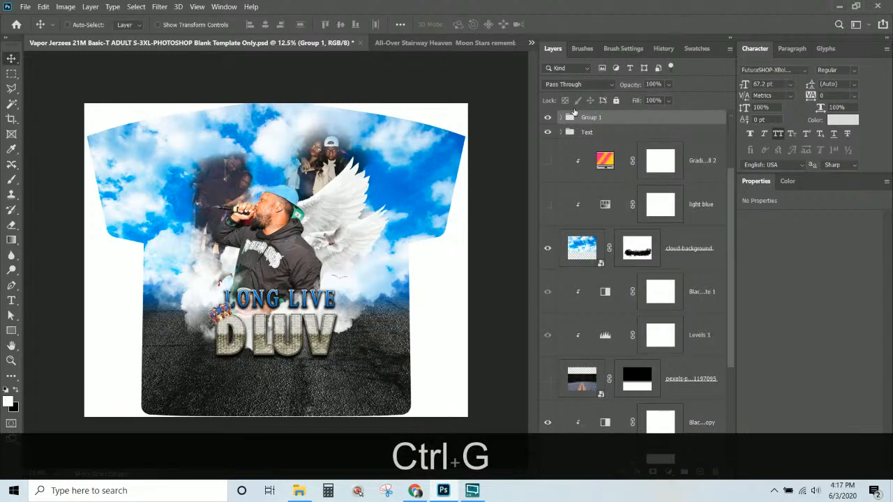
pyautogui.click(547, 117)
pyautogui.click(548, 118)
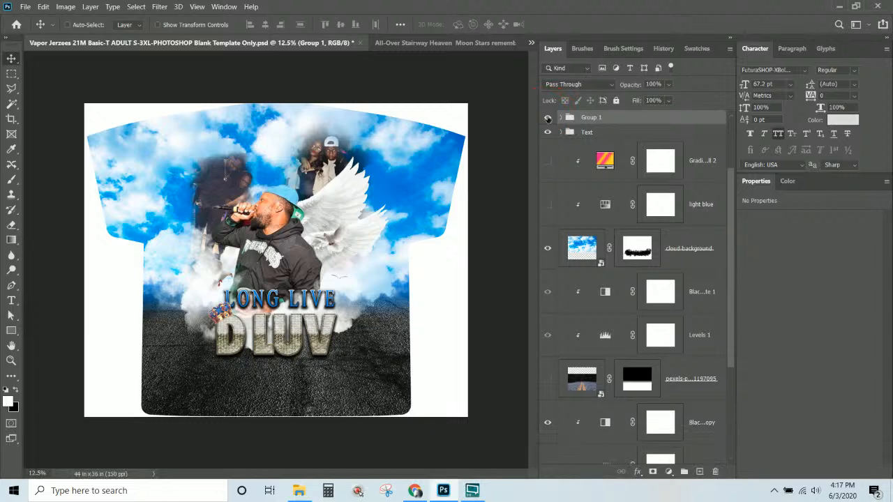
pyautogui.click(547, 117)
pyautogui.click(548, 117)
pyautogui.doubleClick(590, 117)
pyautogui.write('Foregr')
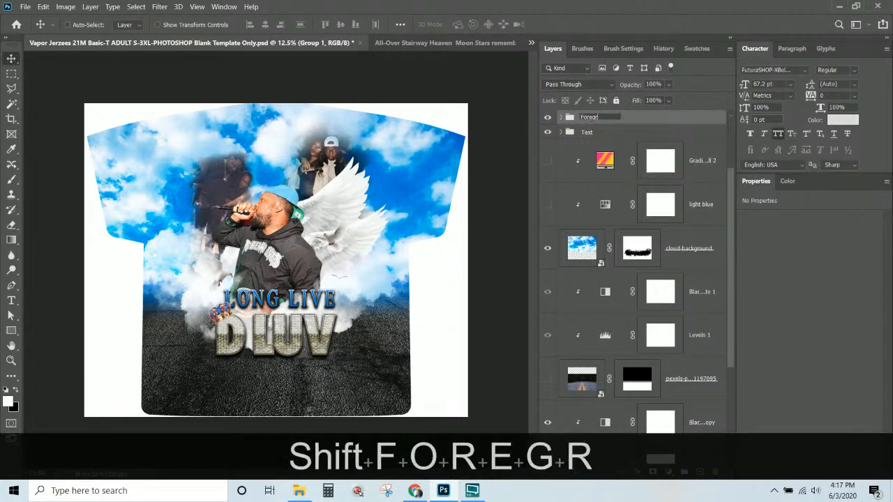
pyautogui.write('ound')
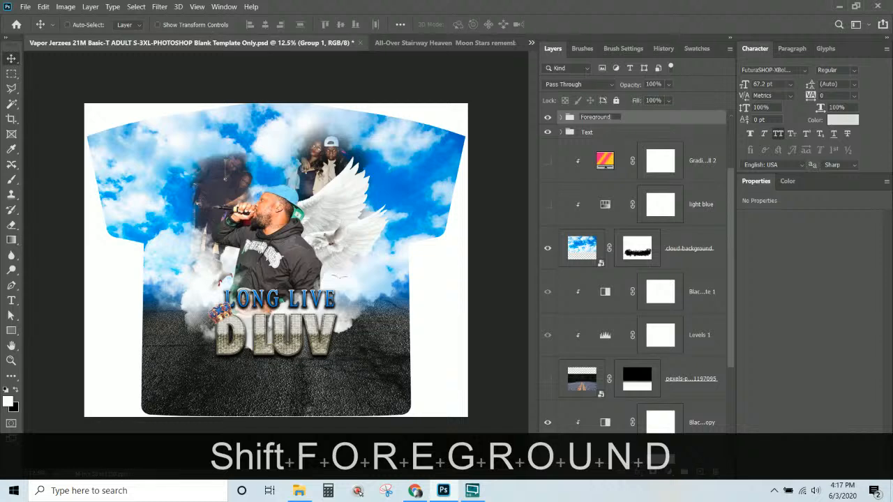
pyautogui.press('Return')
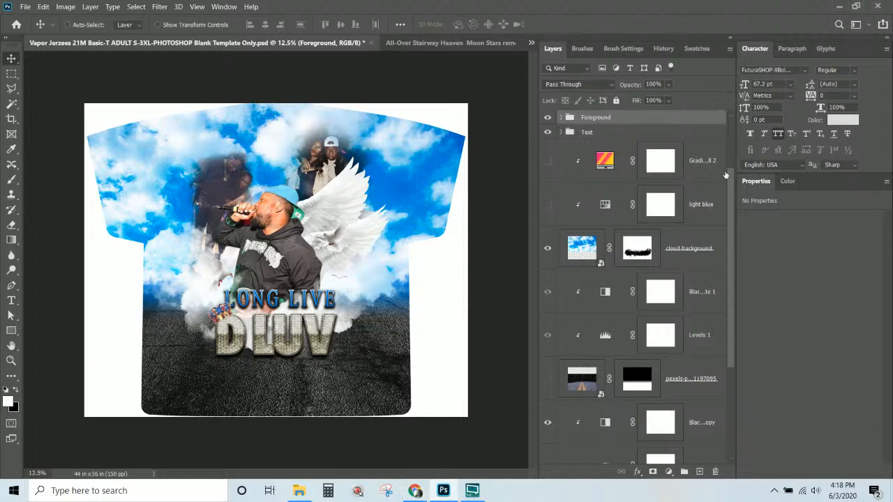
# Group the layers from Gradient Fill 2 down to the masked road photo above Color Fill 1 and name the group Background.
pyautogui.scroll(-1, 664, 237)
pyautogui.scroll(2, 664, 237)
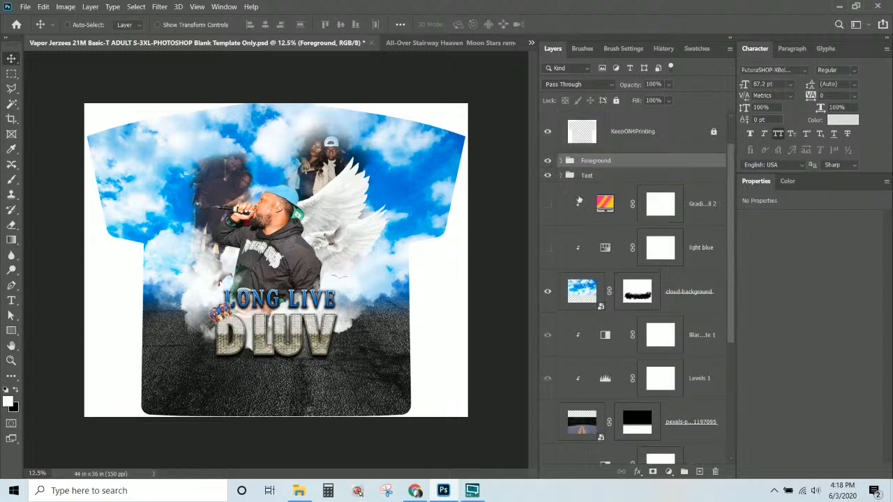
pyautogui.click(583, 177)
pyautogui.click(713, 205)
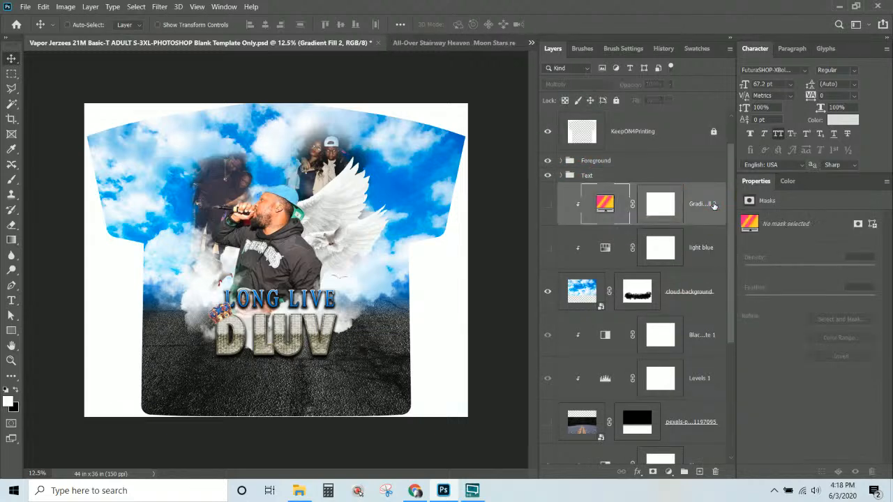
pyautogui.scroll(-3, 710, 210)
pyautogui.scroll(-1, 710, 209)
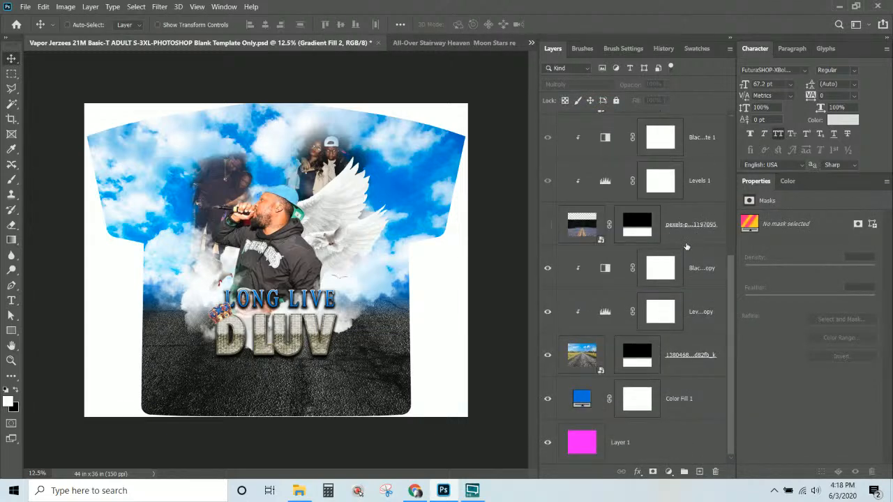
pyautogui.keyDown('shift'); pyautogui.click(695, 367); pyautogui.keyUp('shift')
pyautogui.hotkey('ctrl', 'shift', 'g')
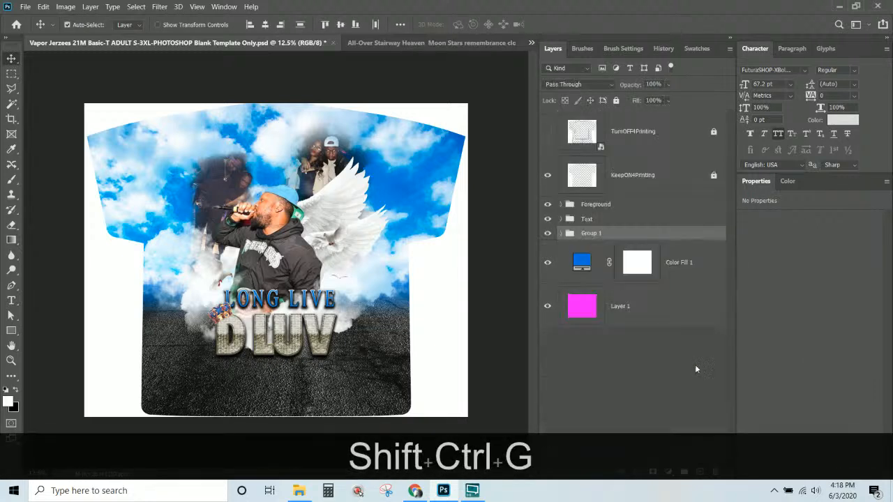
pyautogui.doubleClick(586, 234)
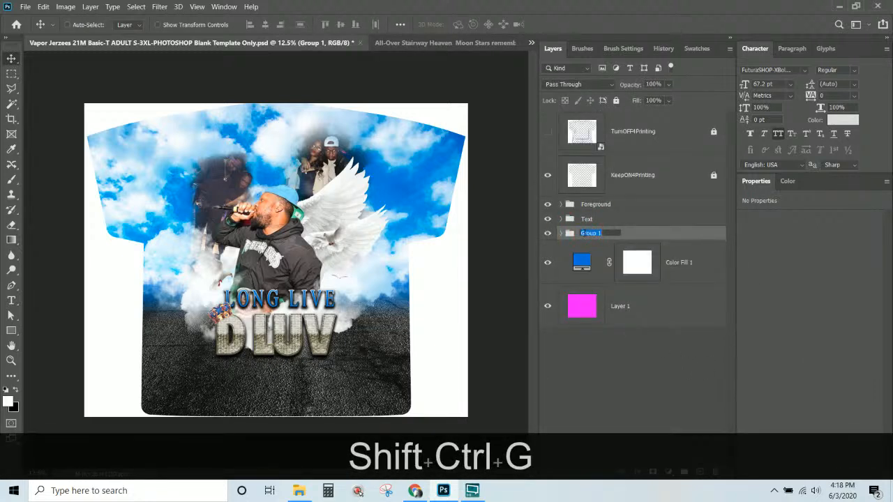
pyautogui.write('Background')
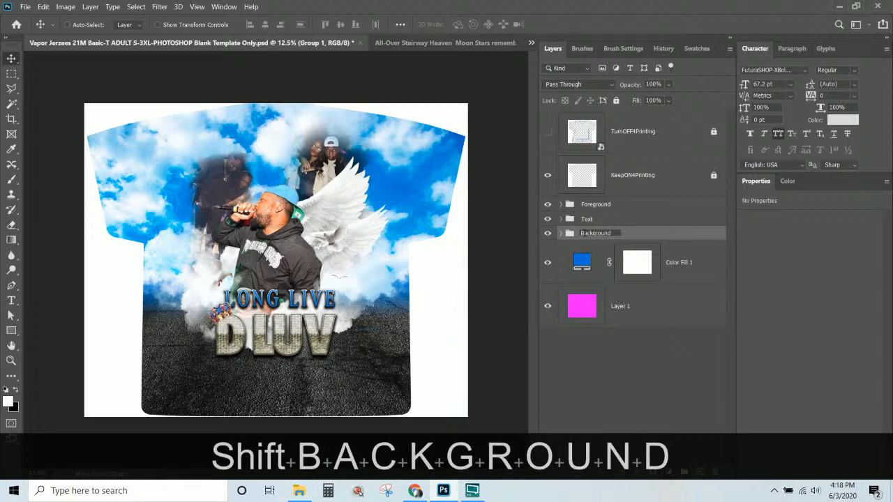
pyautogui.click(626, 234)
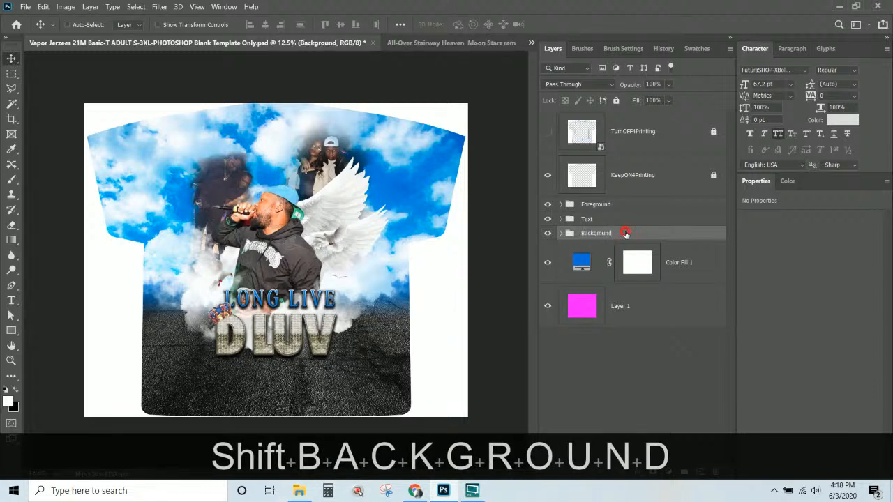
# Delete the Text group located between the Foreground and Background groups.
pyautogui.click(583, 220)
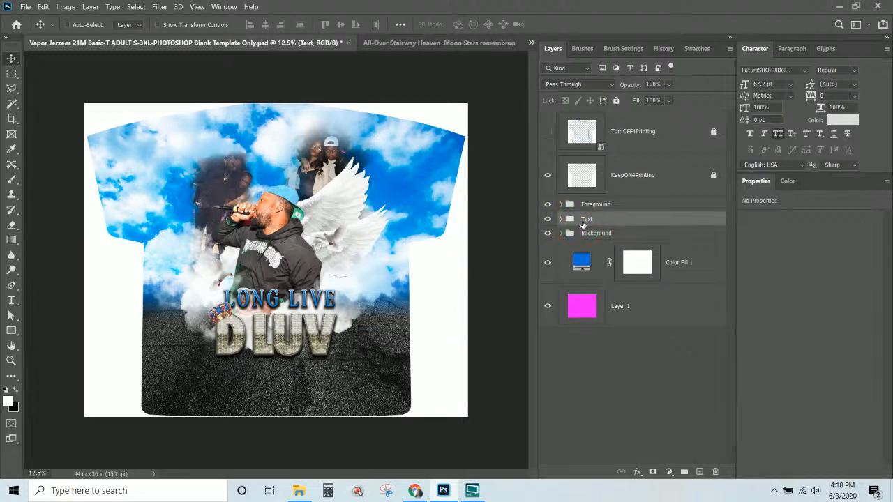
pyautogui.press('Delete')
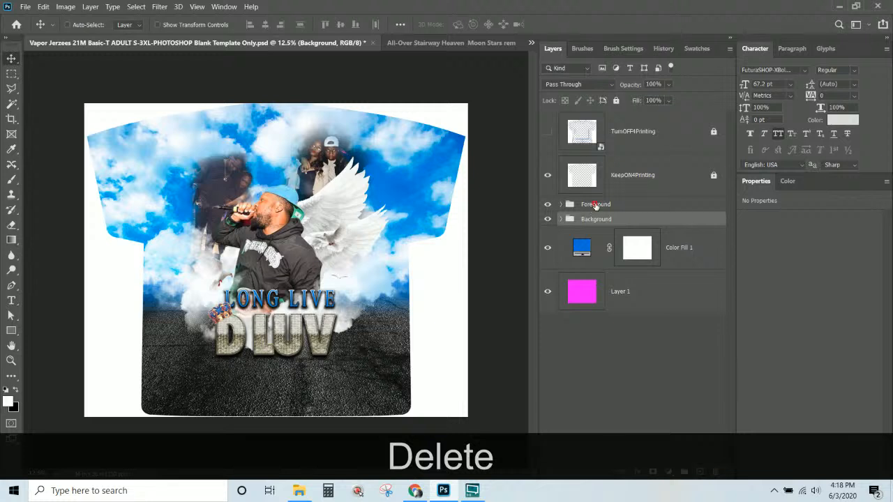
# Expand the Foreground group and delete its hidden Layer 2 and the hidden Pink Script Long Live text layer.
pyautogui.click(595, 206)
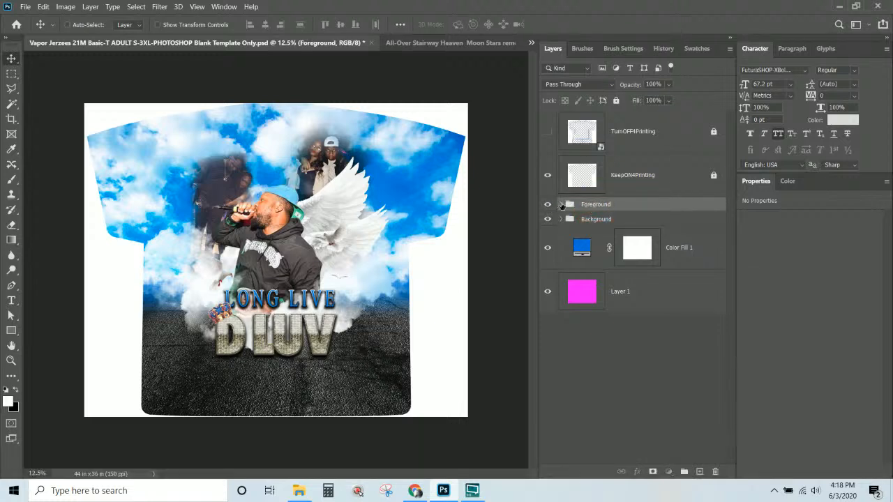
pyautogui.click(561, 205)
pyautogui.click(663, 244)
pyautogui.scroll(-3, 666, 247)
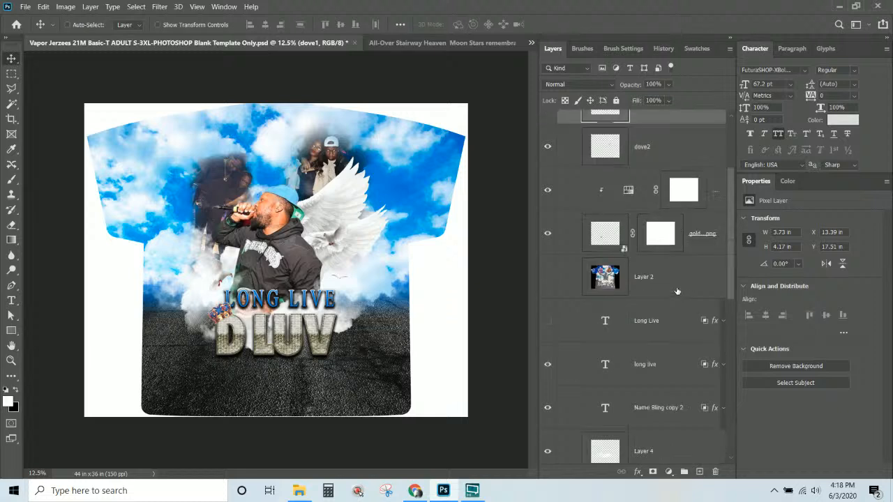
pyautogui.click(665, 279)
pyautogui.press('Delete')
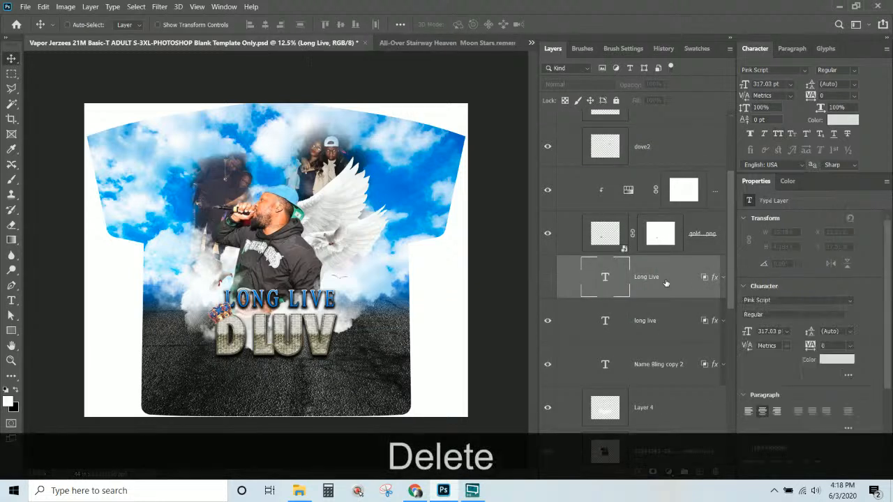
pyautogui.click(666, 282)
pyautogui.press('Delete')
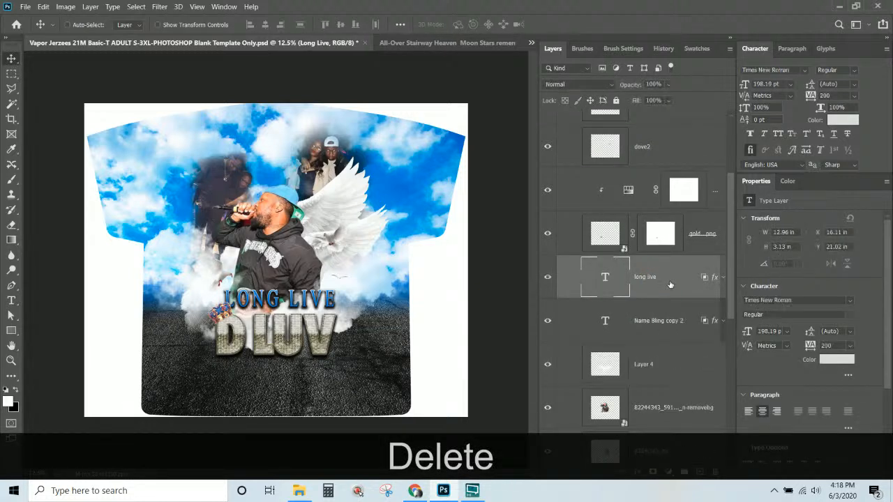
# Check Layer 3 in the Foreground group by hiding it, and delete the layer.
pyautogui.scroll(-3, 660, 281)
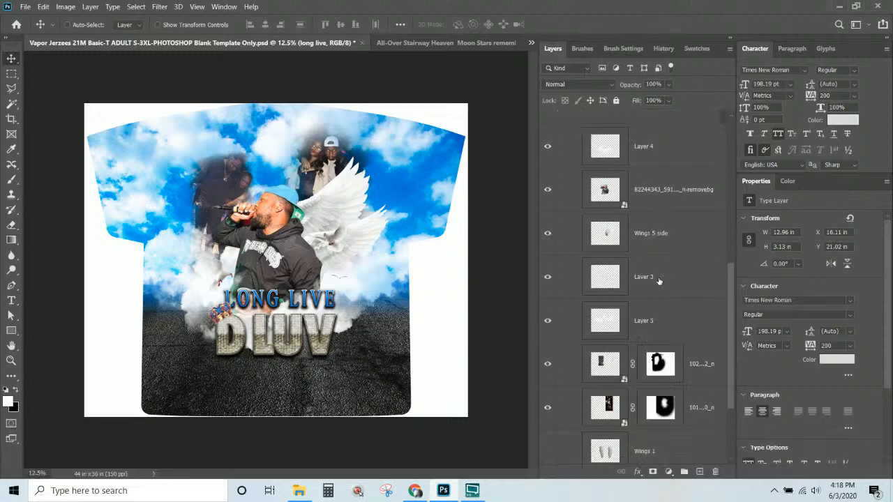
pyautogui.click(658, 281)
pyautogui.click(548, 277)
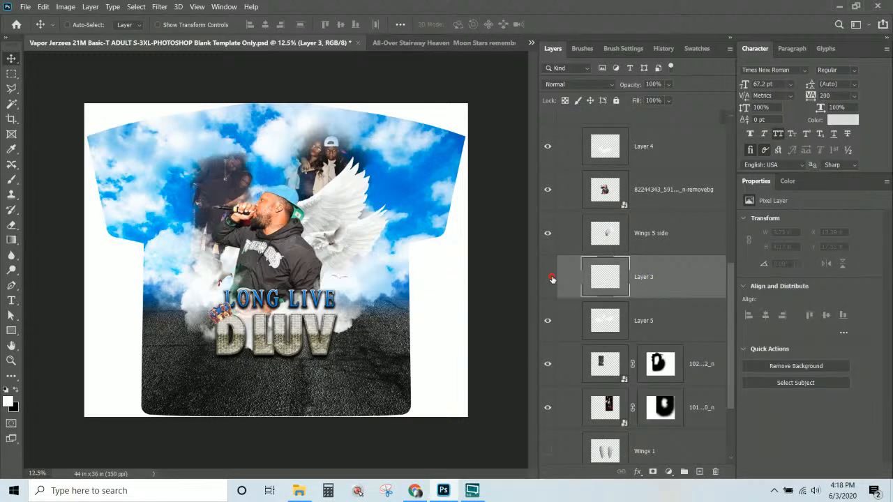
pyautogui.press('Delete')
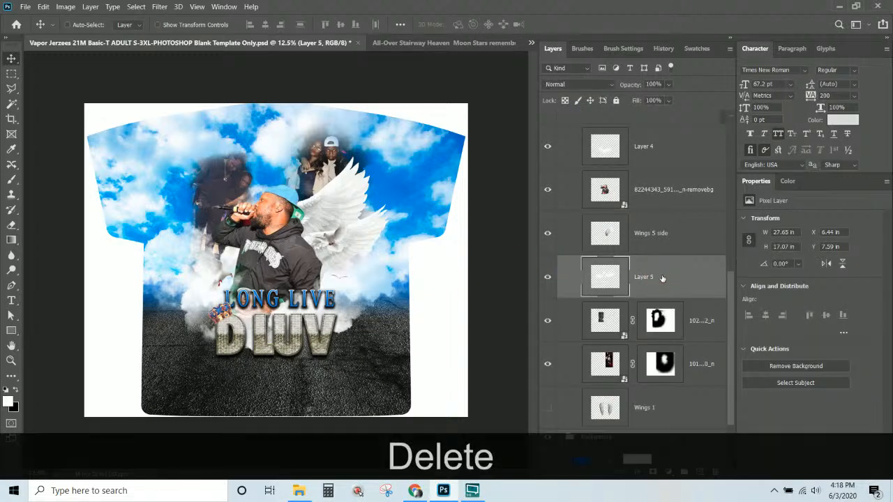
# Rename Layer 5 in the Foreground group to "accent clouds".
pyautogui.scroll(-2, 662, 279)
pyautogui.doubleClick(645, 211)
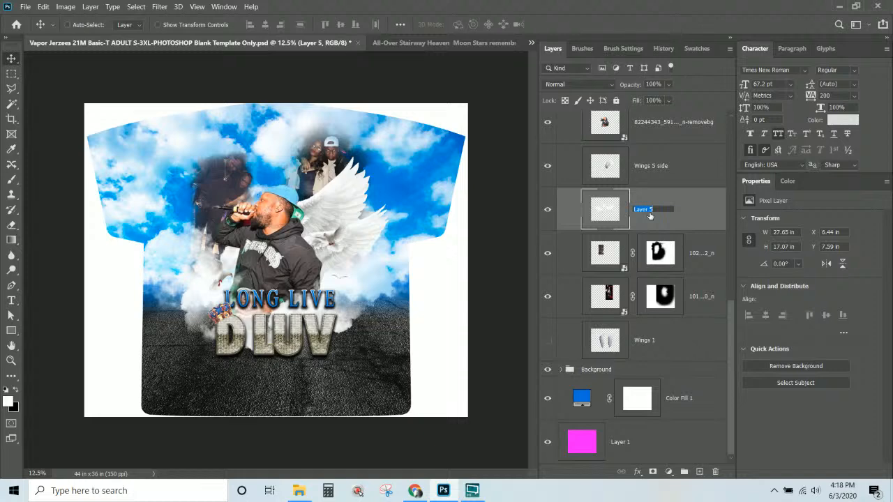
pyautogui.write('acce')
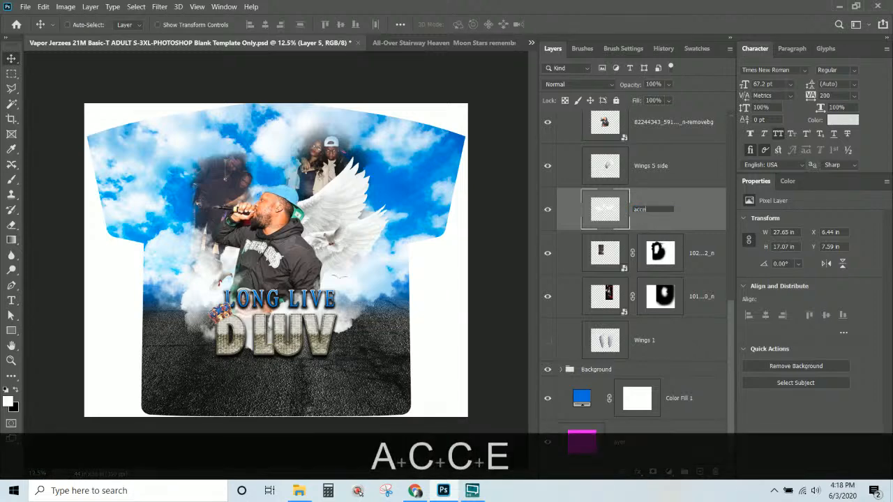
pyautogui.write('nt clound')
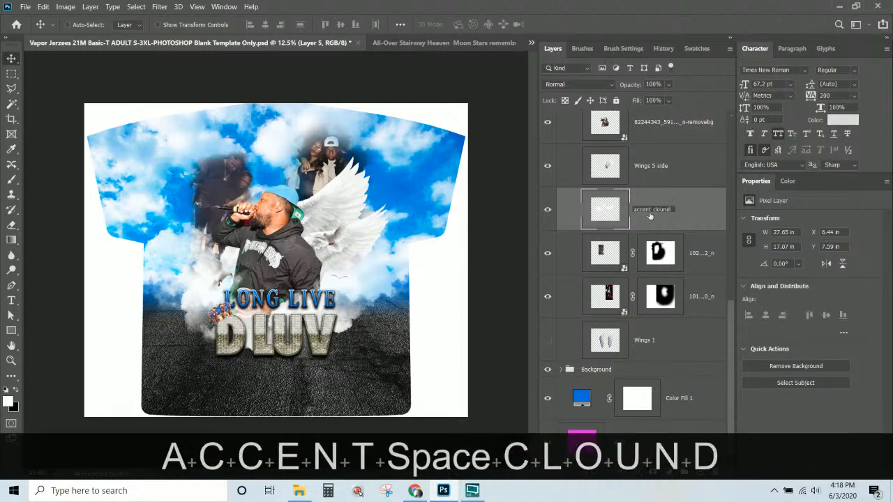
pyautogui.press('BackSpace')
pyautogui.press('BackSpace')
pyautogui.write('ds')
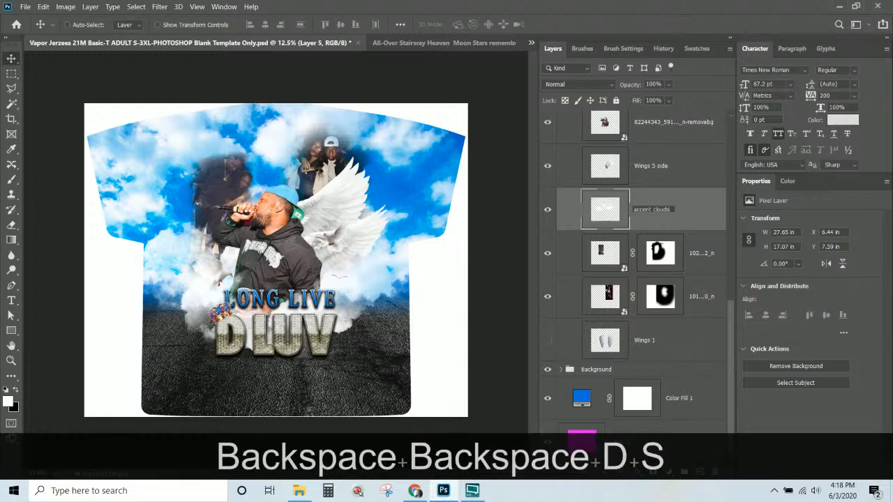
# Rasterize the two masked photo smart objects directly beneath the accent clouds layer.
pyautogui.click(675, 252)
pyautogui.rightClick(660, 255)
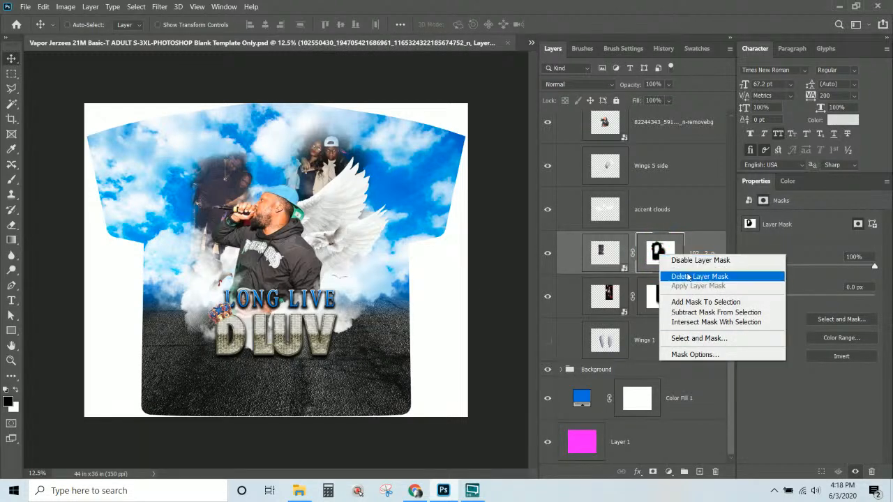
pyautogui.press('Escape')
pyautogui.rightClick(613, 252)
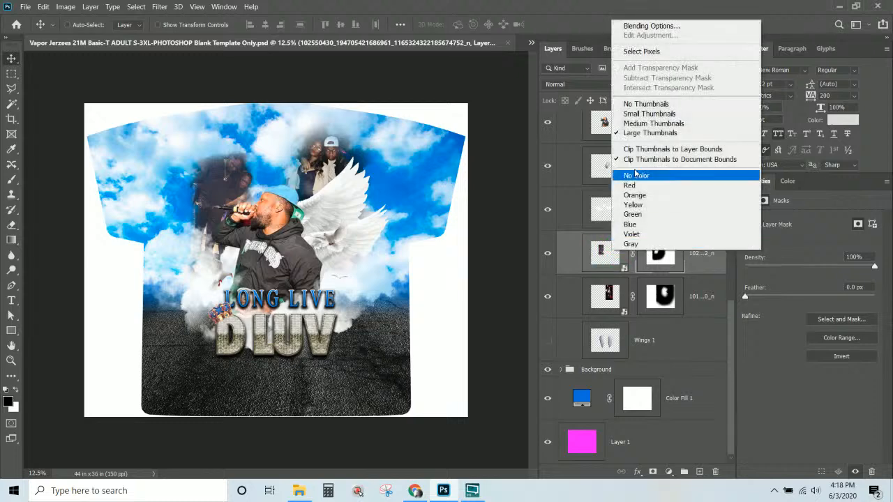
pyautogui.rightClick(697, 265)
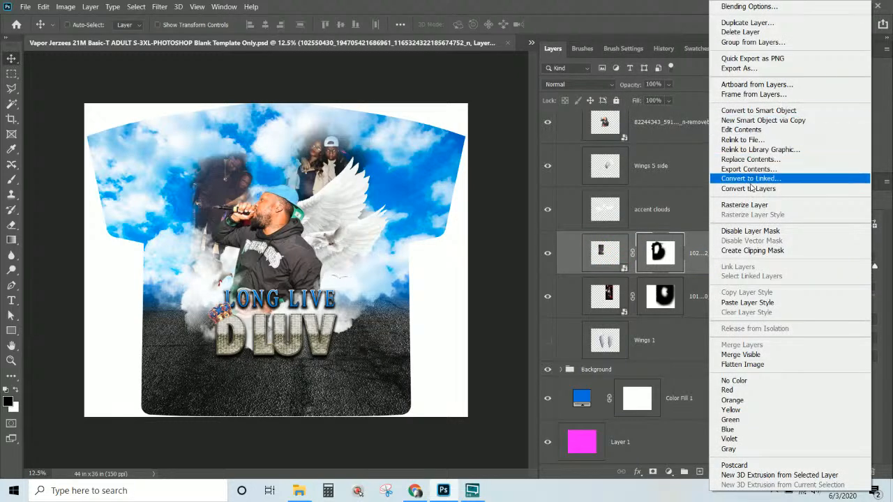
pyautogui.click(733, 210)
pyautogui.rightClick(694, 300)
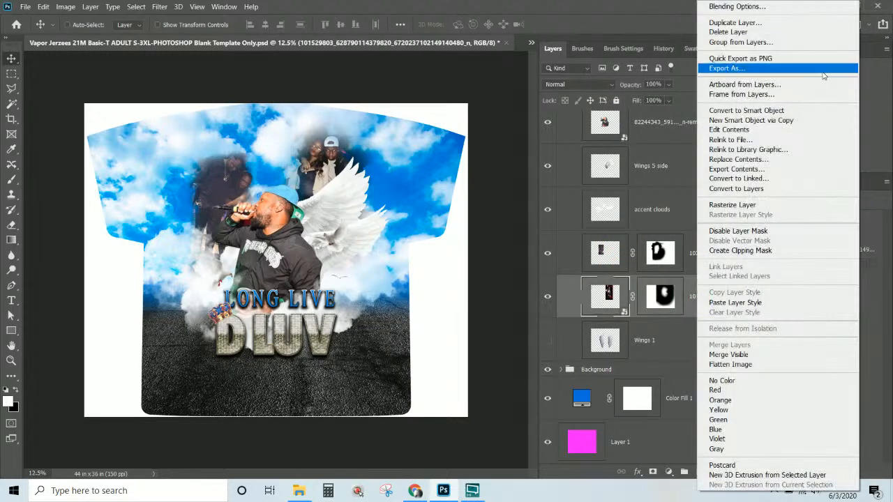
pyautogui.click(723, 205)
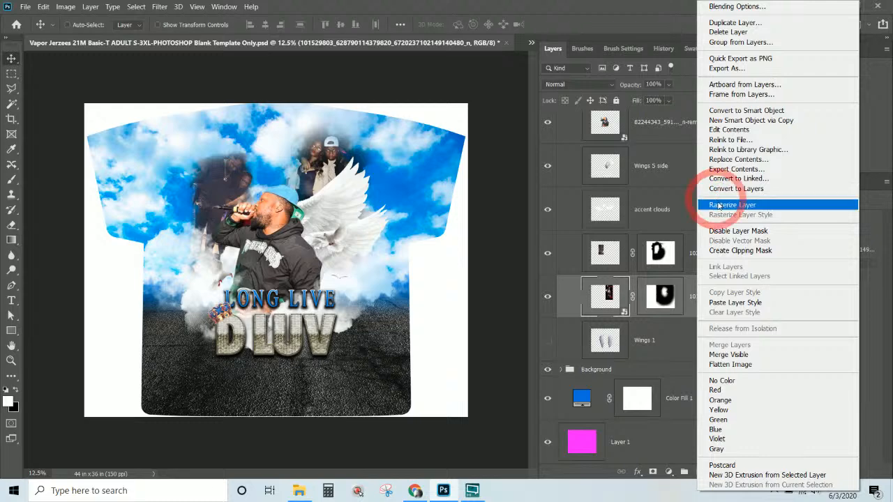
# Apply the layer masks of the two rasterized photo layers beneath accent clouds.
pyautogui.rightClick(671, 259)
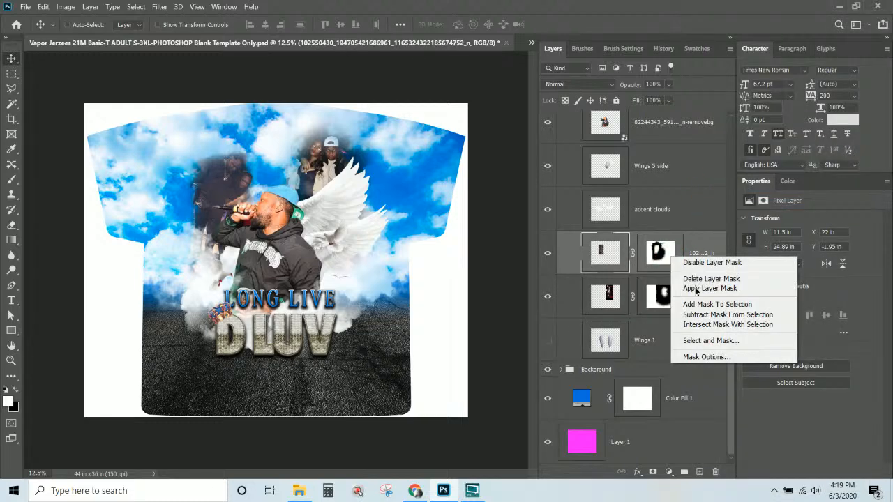
pyautogui.click(696, 289)
pyautogui.rightClick(663, 307)
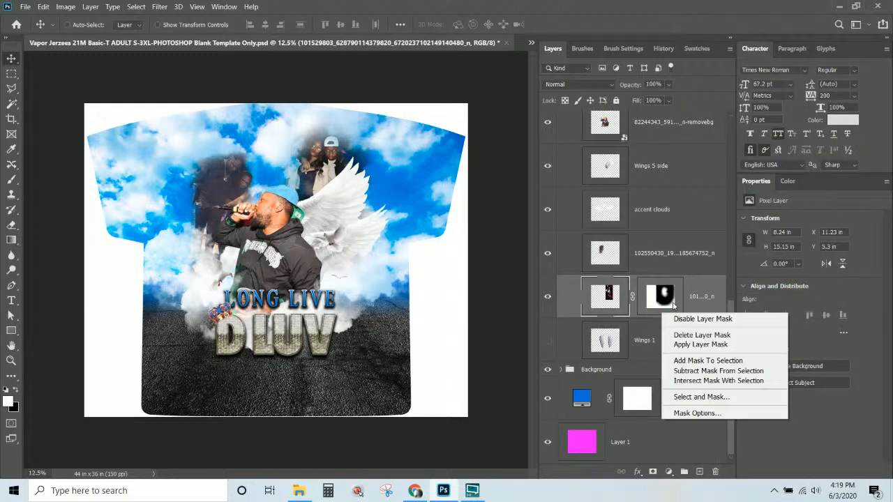
pyautogui.click(687, 343)
# Compare the design with and without the Wings 1 layer, leaving the layer hidden.
pyautogui.click(678, 339)
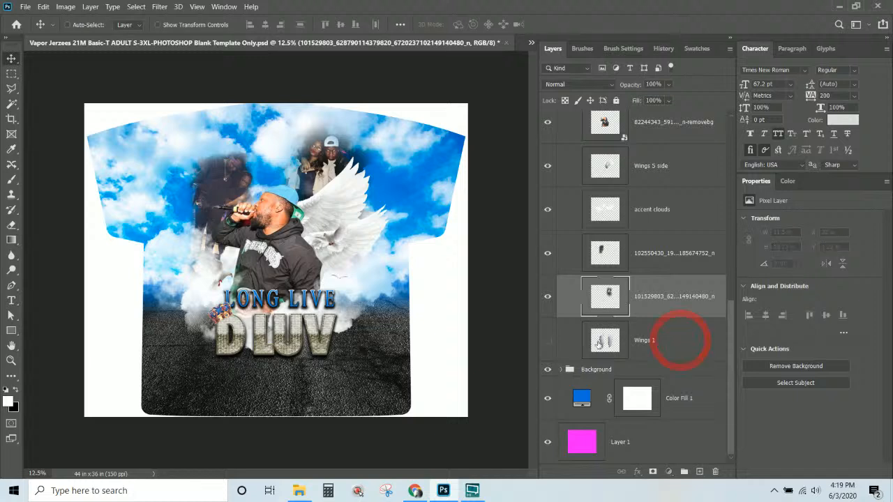
pyautogui.click(548, 342)
pyautogui.click(548, 341)
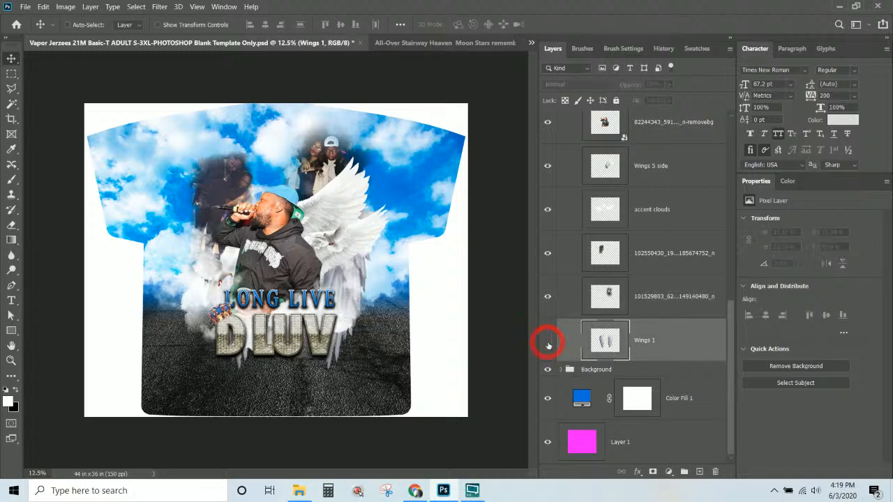
pyautogui.click(547, 342)
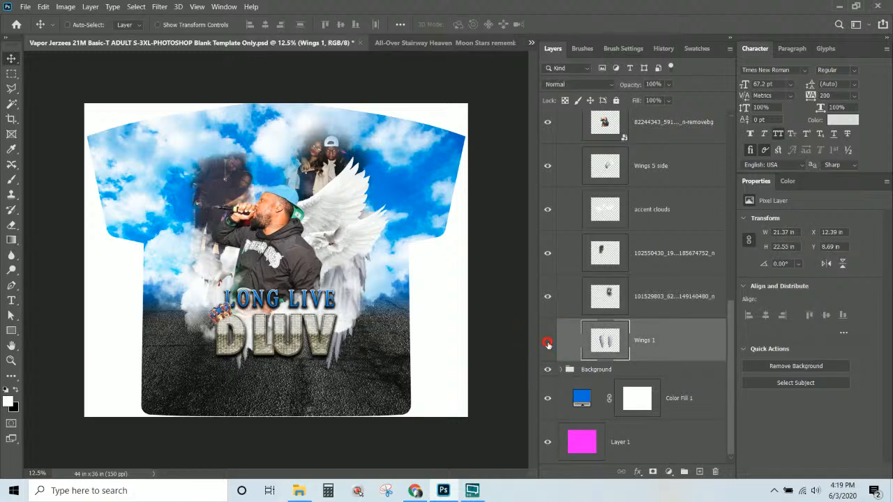
pyautogui.click(548, 342)
pyautogui.click(548, 342)
pyautogui.click(547, 340)
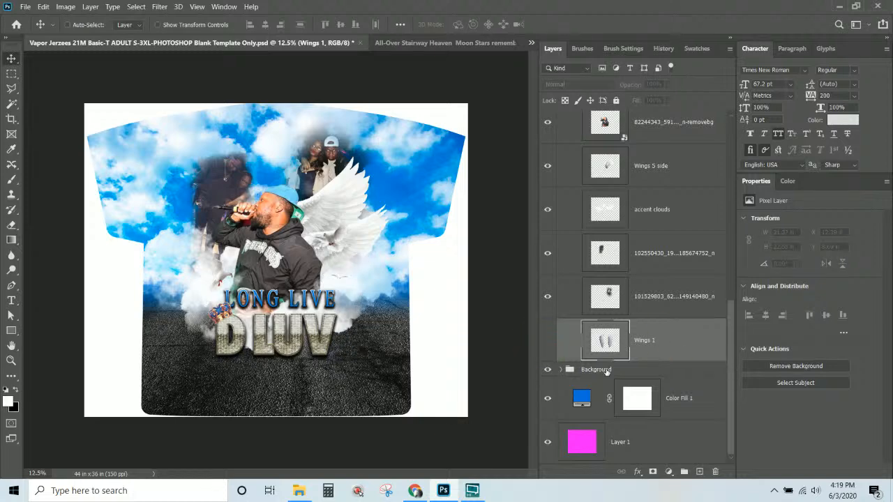
# Check what the Background group contributes by hiding it and showing it again.
pyautogui.click(607, 370)
pyautogui.click(549, 376)
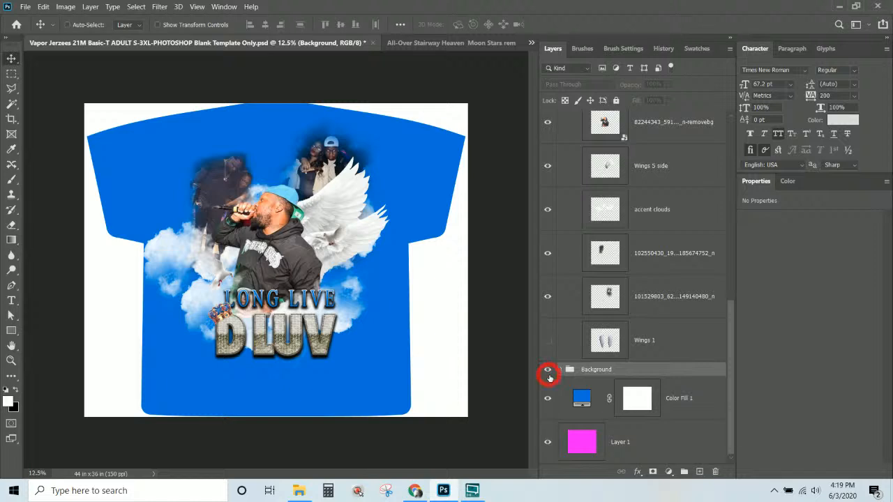
pyautogui.click(548, 375)
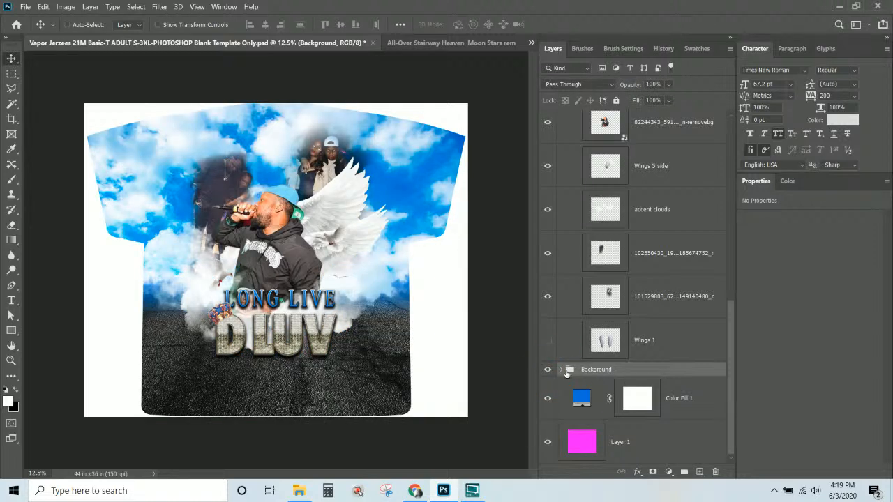
# Expand the Background group and show Gradient Fill 2 and the hidden adjustment layer directly beneath it.
pyautogui.click(560, 370)
pyautogui.scroll(-3, 562, 372)
pyautogui.scroll(-4, 562, 372)
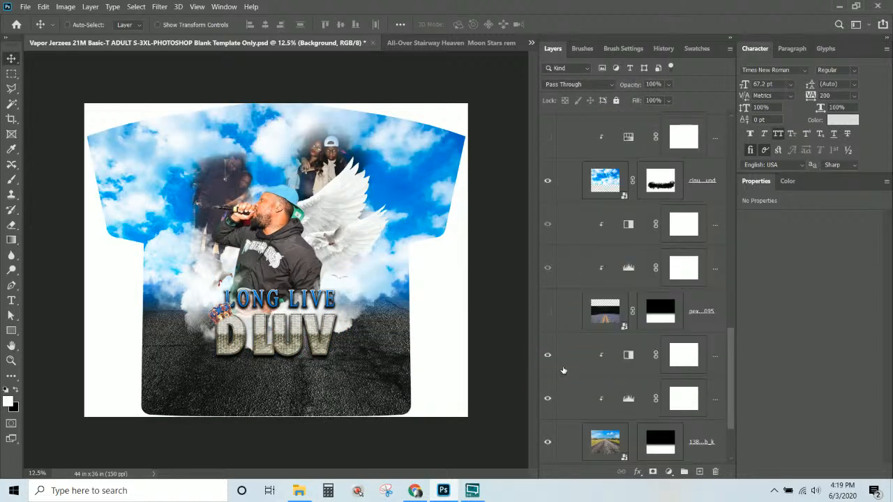
pyautogui.scroll(2, 564, 370)
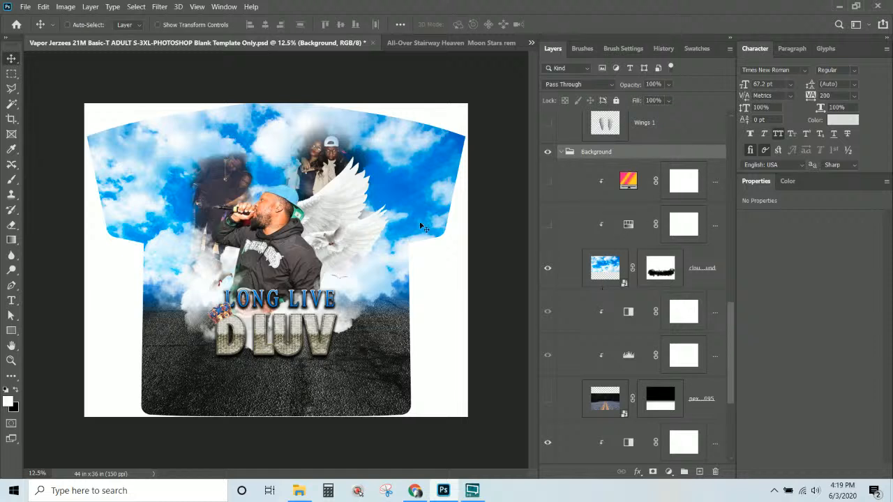
pyautogui.click(548, 182)
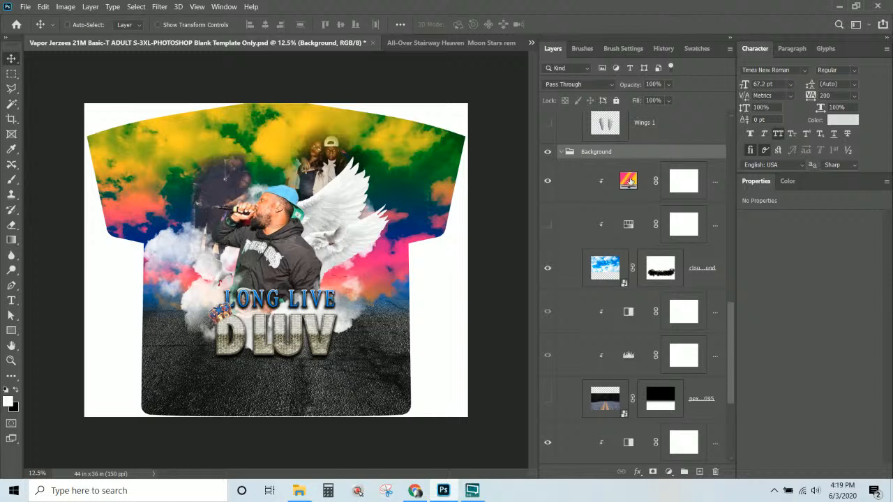
pyautogui.click(629, 182)
pyautogui.click(548, 224)
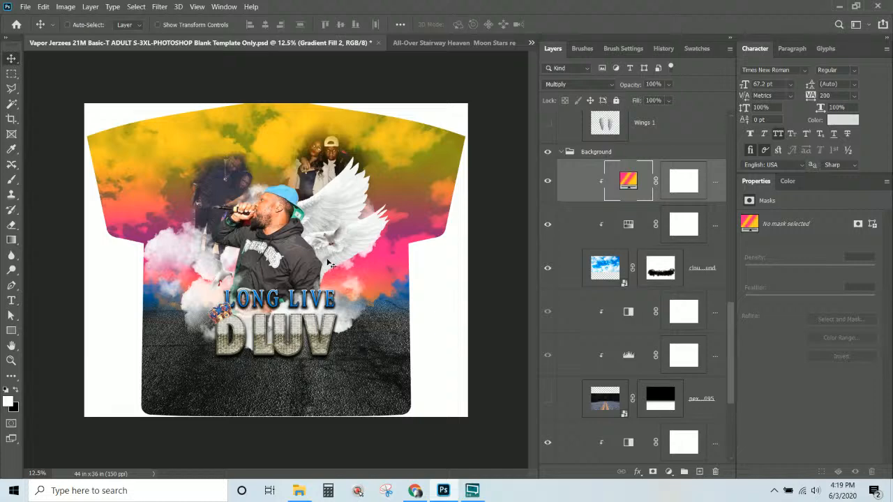
# Edit Gradient Fill 2's gradient and recolor its first stop at 3% to light blue 8ad7fa, sampled from the man's cap.
pyautogui.doubleClick(632, 181)
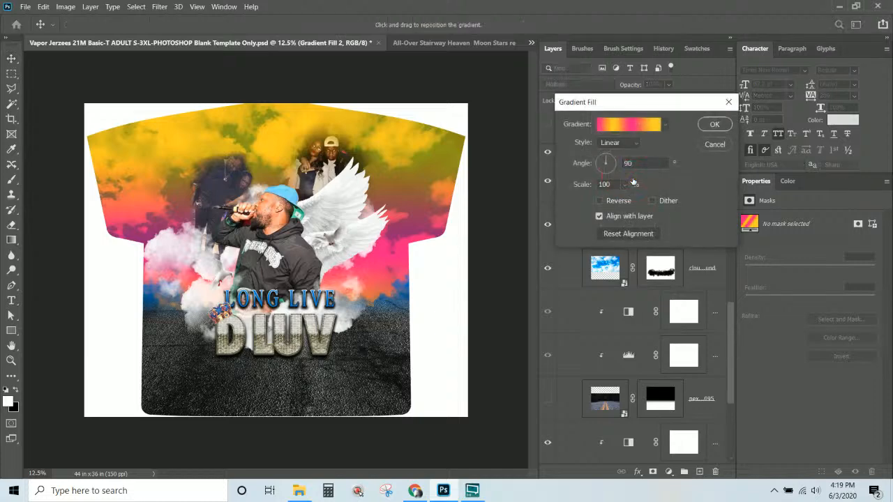
pyautogui.click(623, 124)
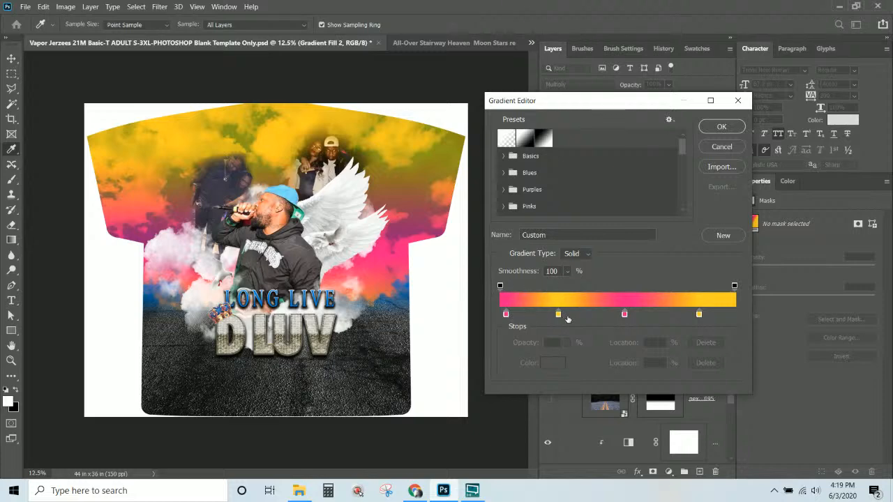
pyautogui.click(505, 314)
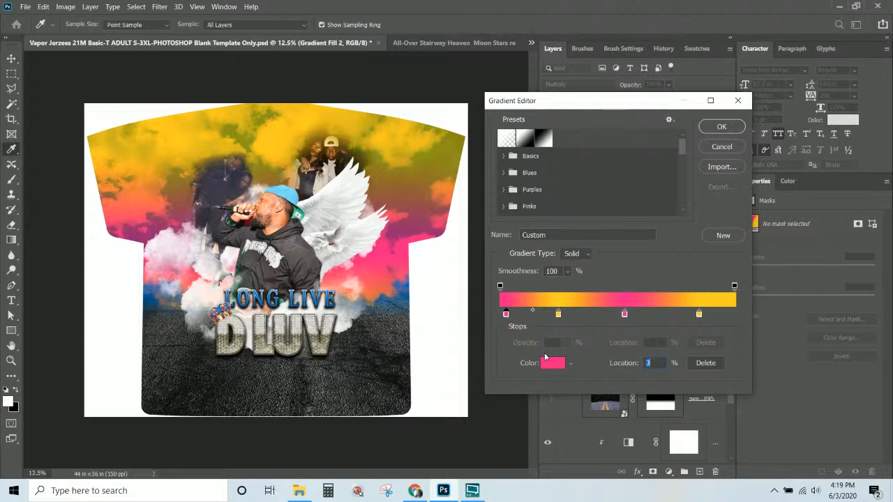
pyautogui.click(549, 367)
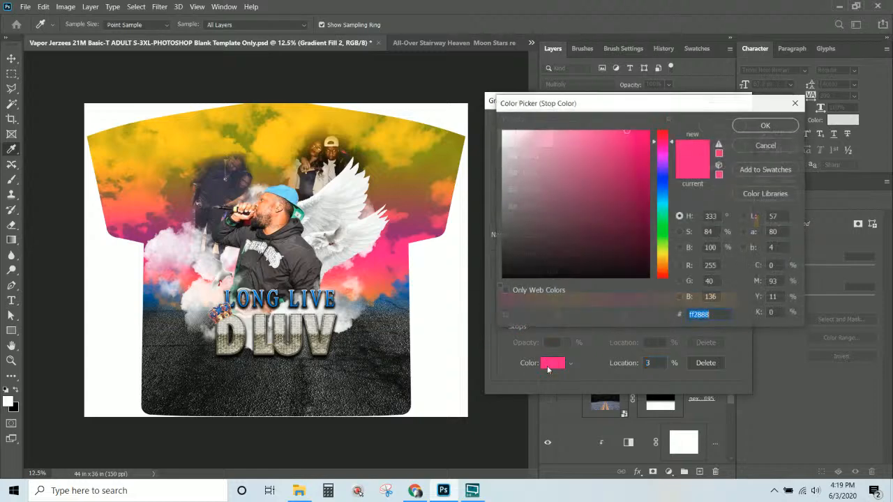
pyautogui.click(665, 204)
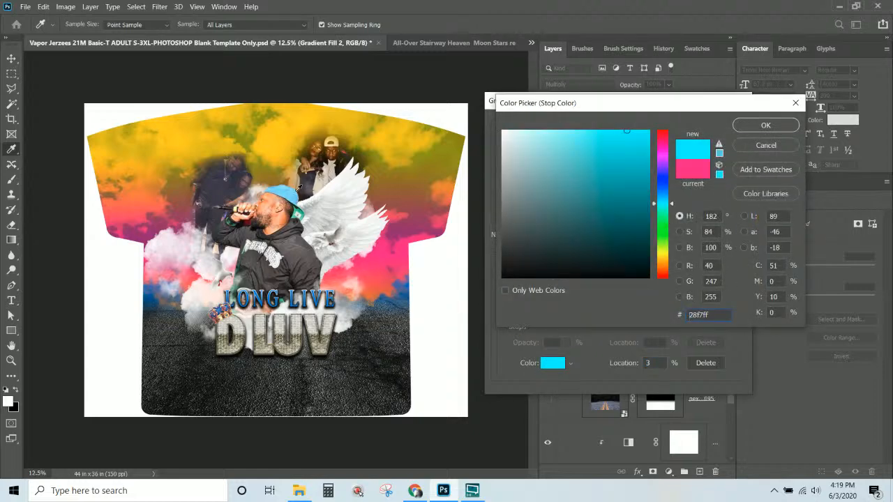
pyautogui.click(287, 190)
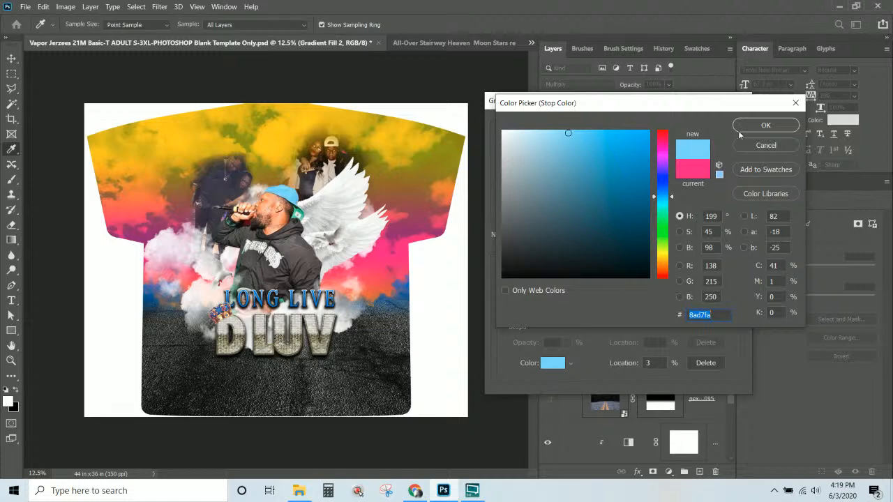
pyautogui.click(766, 125)
# Recolor the yellow gradient stop at 25% to green 7bdda9, sampled from the green part of the cap.
pyautogui.click(558, 315)
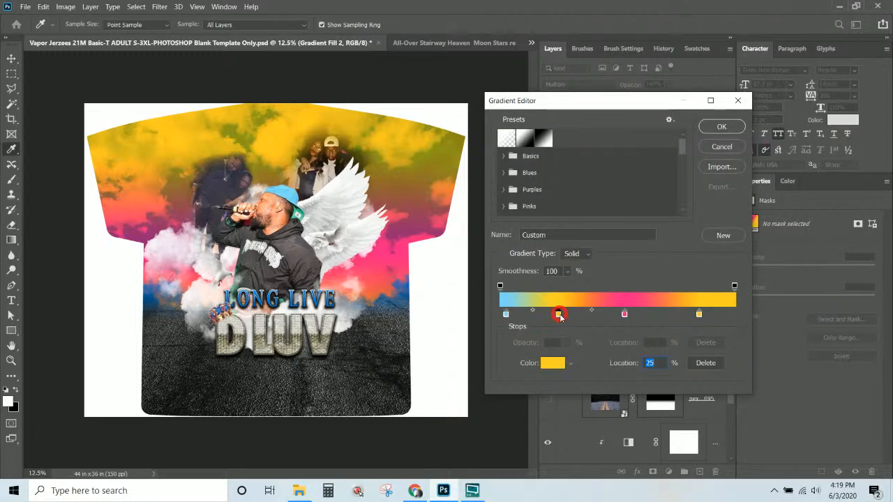
pyautogui.click(552, 362)
pyautogui.click(298, 212)
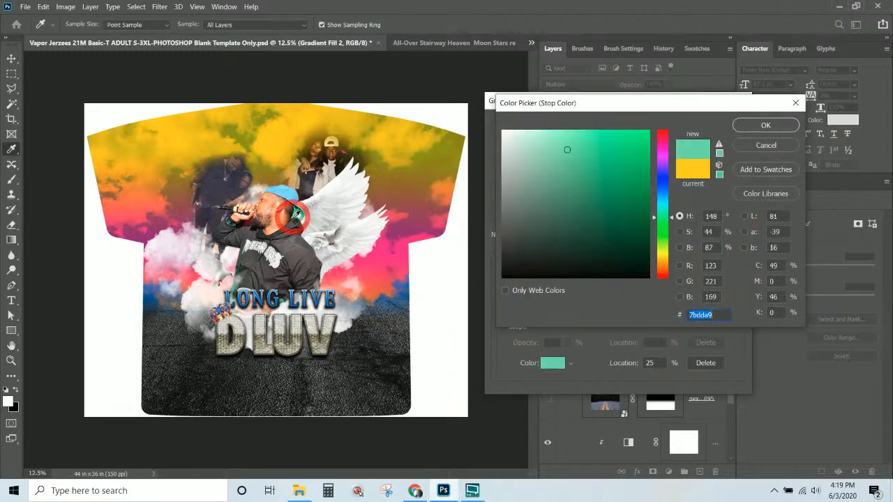
pyautogui.click(766, 125)
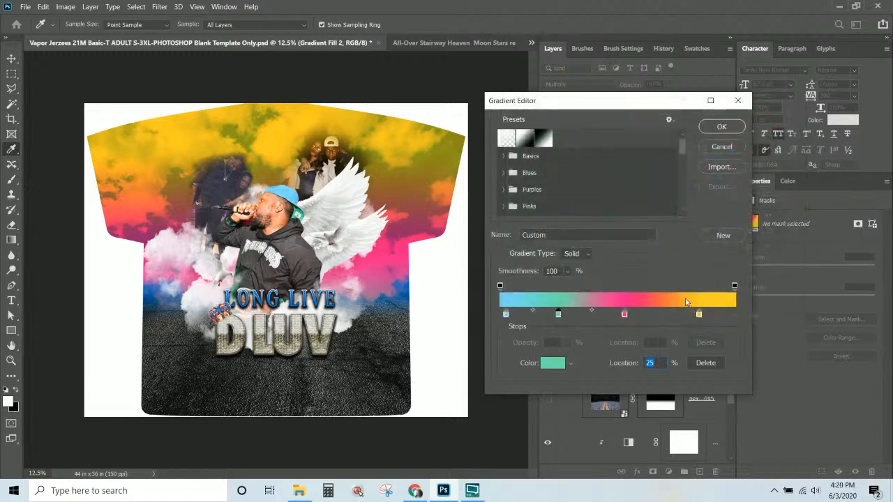
# Add a green gradient stop at 51% and delete the pink stop beside it.
pyautogui.click(621, 313)
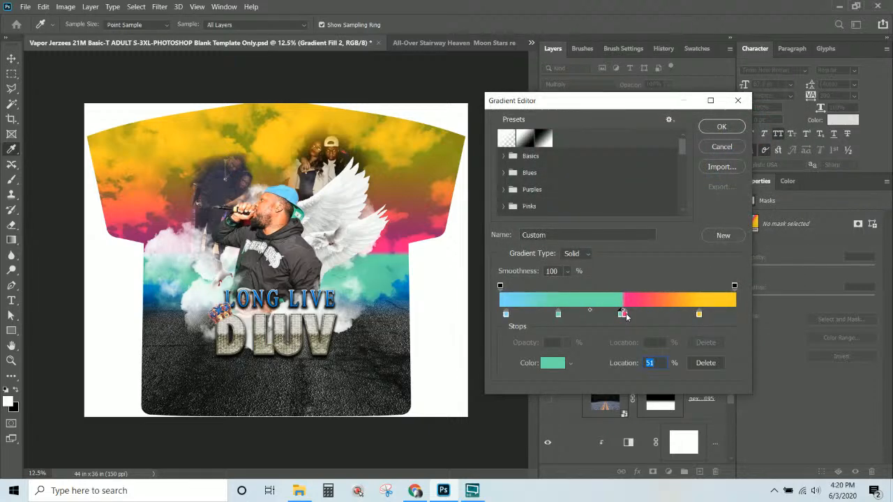
pyautogui.click(626, 314)
pyautogui.click(706, 363)
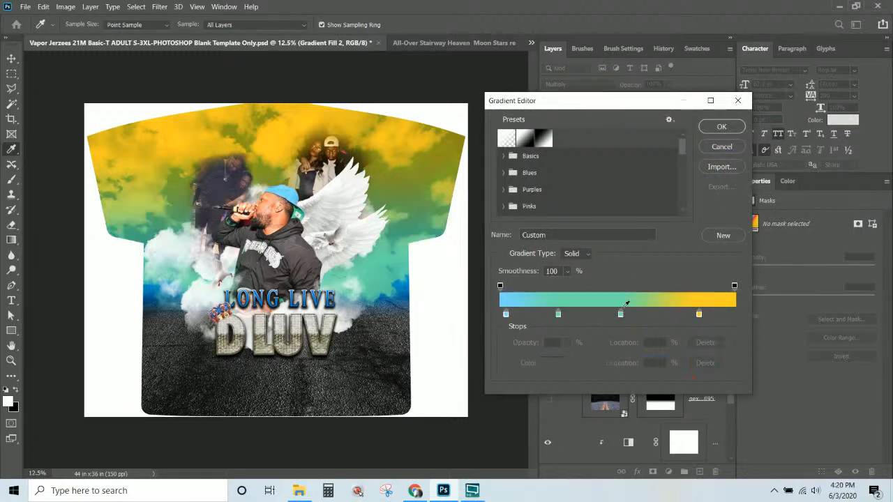
# Recolor the yellow gradient stop at 85%, trying the cap's green and settling on its light blue.
pyautogui.click(699, 314)
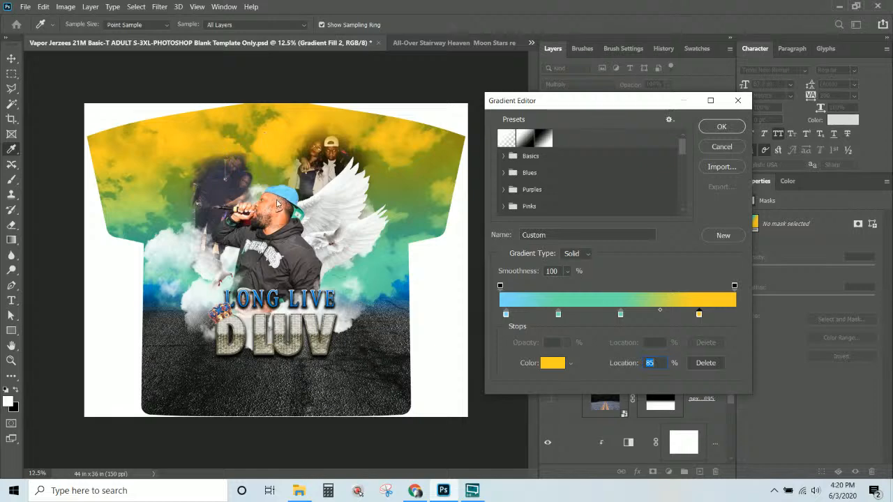
pyautogui.click(300, 207)
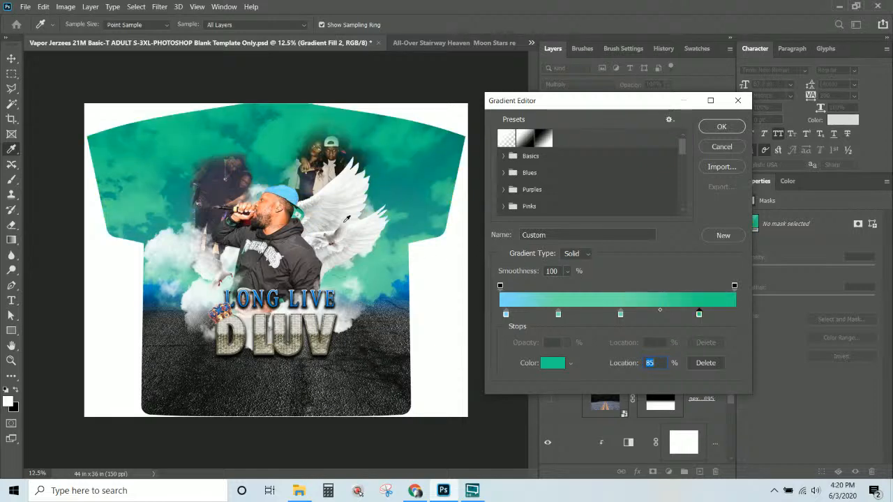
pyautogui.click(285, 189)
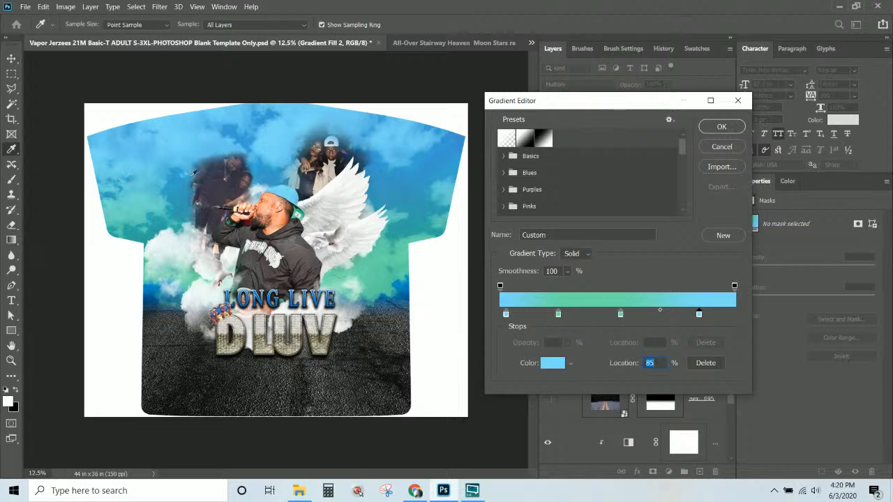
# Move the green gradient stops to 91% and 33% with the light blue stop between them, and apply the gradient.
pyautogui.moveTo(619, 315); pyautogui.dragTo(713, 314)
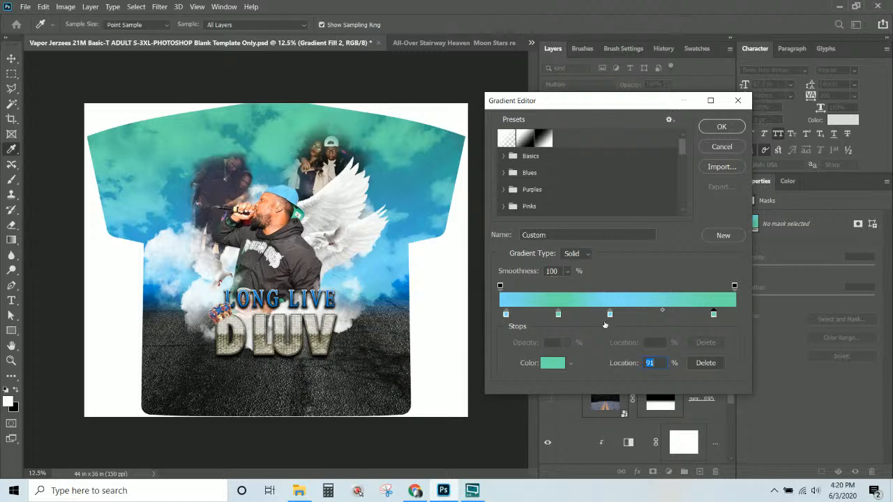
pyautogui.moveTo(610, 314); pyautogui.dragTo(644, 315)
pyautogui.moveTo(558, 314); pyautogui.dragTo(578, 315)
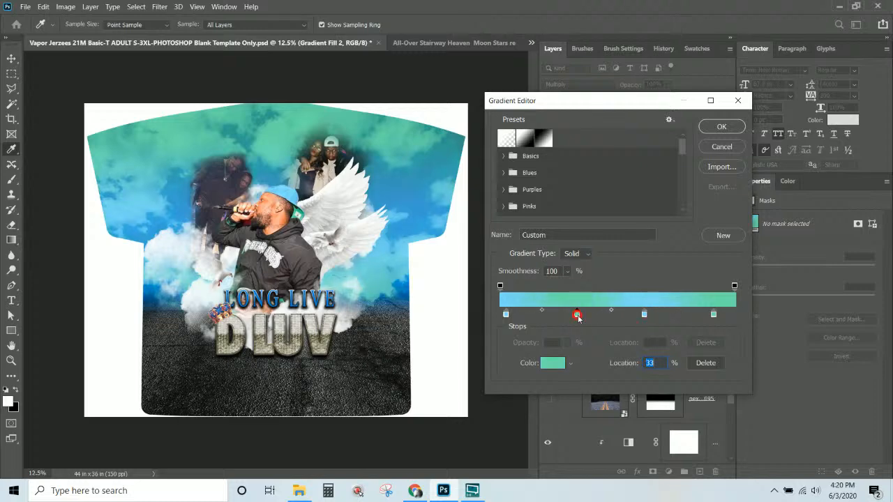
pyautogui.click(722, 126)
pyautogui.click(714, 125)
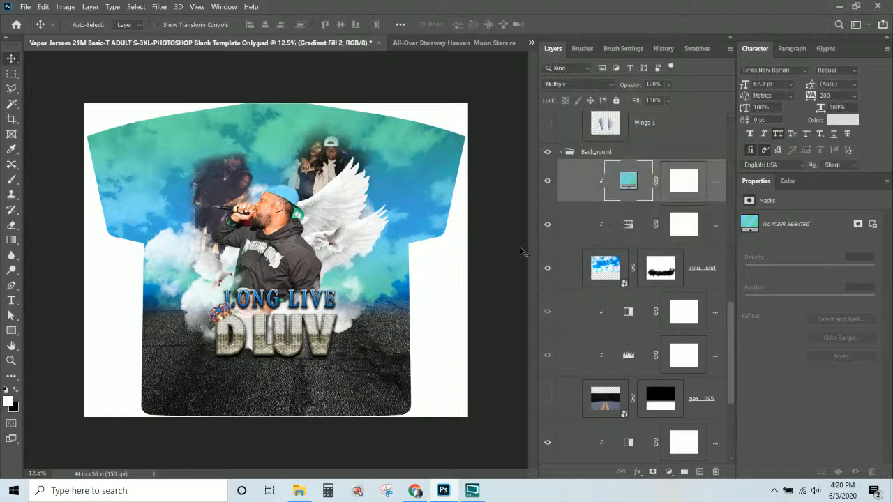
# Hide the sky's gradient fill and toggle the adjustment layer beneath it to compare the clouds with and without it.
pyautogui.click(548, 182)
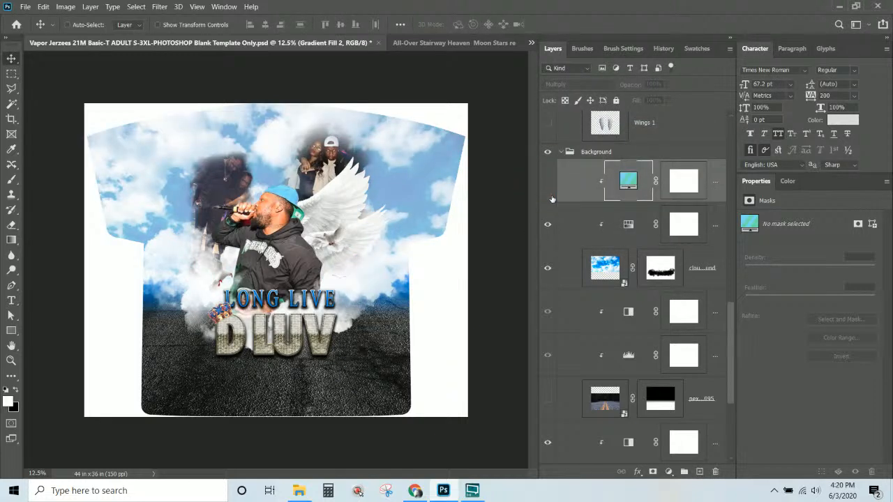
pyautogui.click(549, 224)
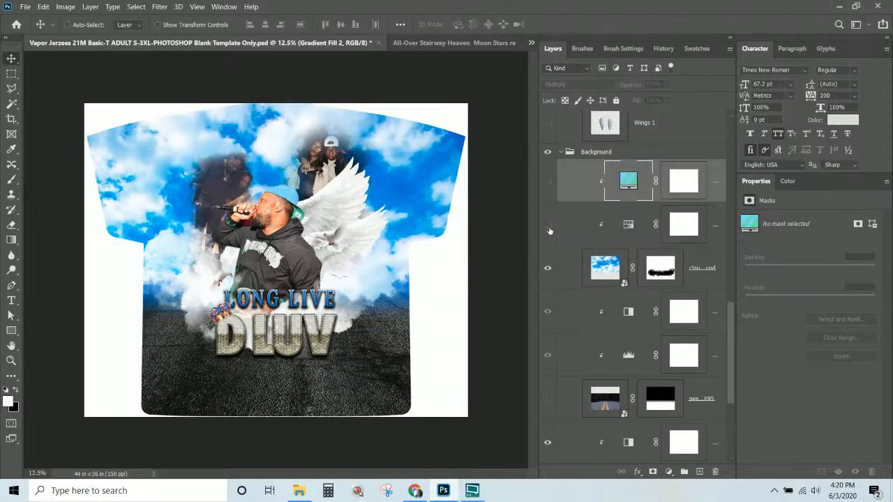
pyautogui.click(549, 225)
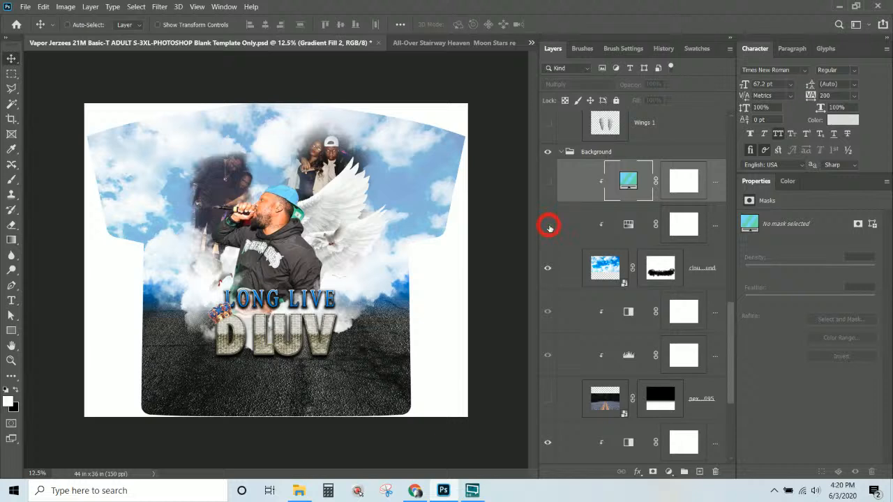
pyautogui.click(549, 225)
pyautogui.click(548, 224)
# Toggle Color Fill 1 to check what it affects and recolor it to black 000000.
pyautogui.scroll(-5, 574, 334)
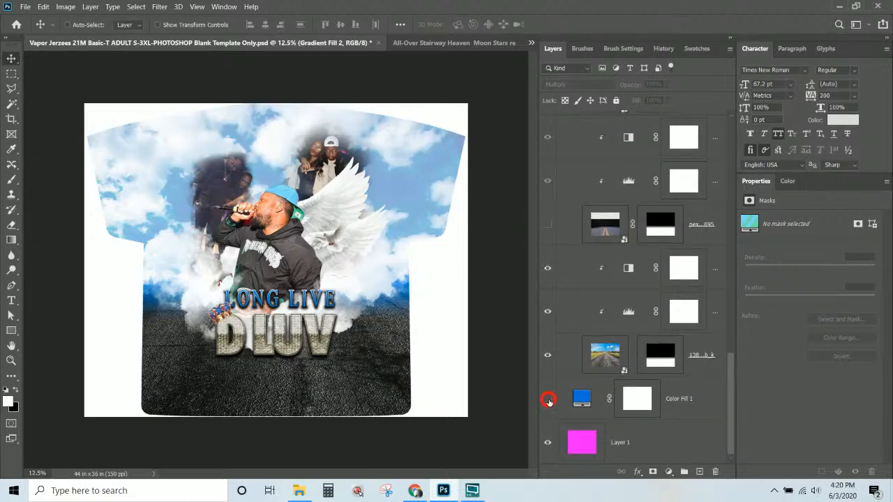
pyautogui.click(548, 401)
pyautogui.click(548, 402)
pyautogui.click(576, 400)
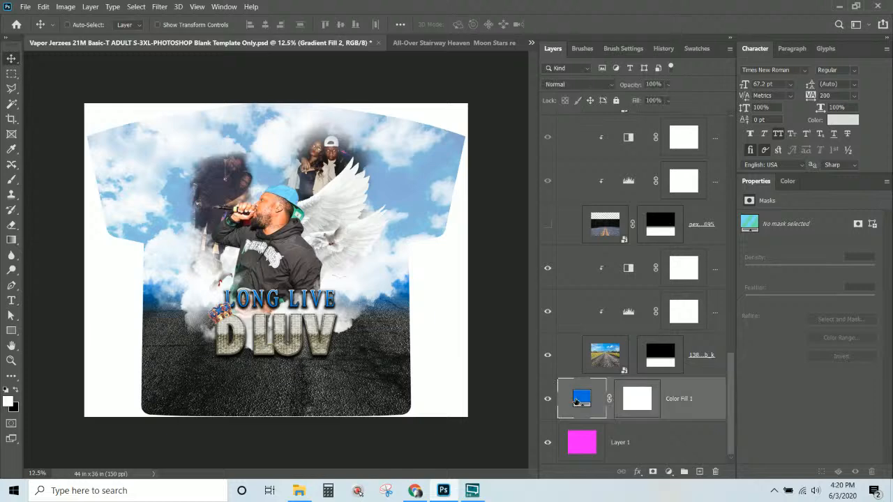
pyautogui.doubleClick(576, 399)
pyautogui.moveTo(510, 188); pyautogui.dragTo(489, 285)
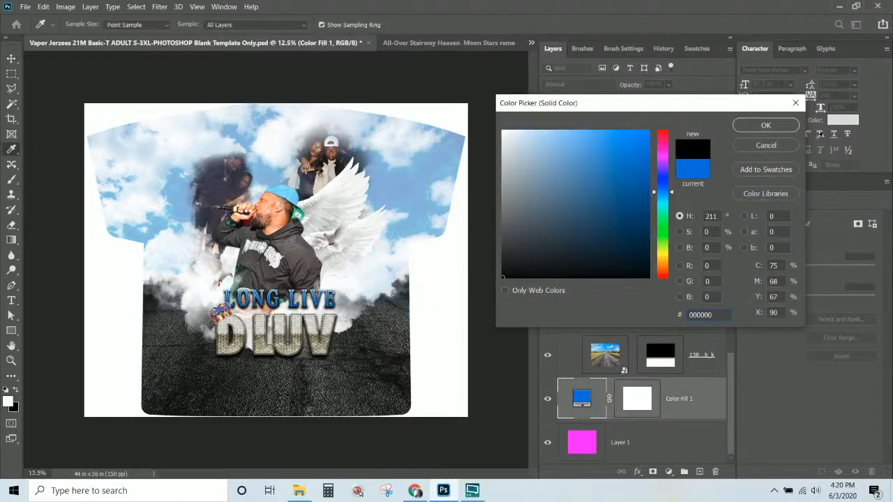
pyautogui.click(765, 127)
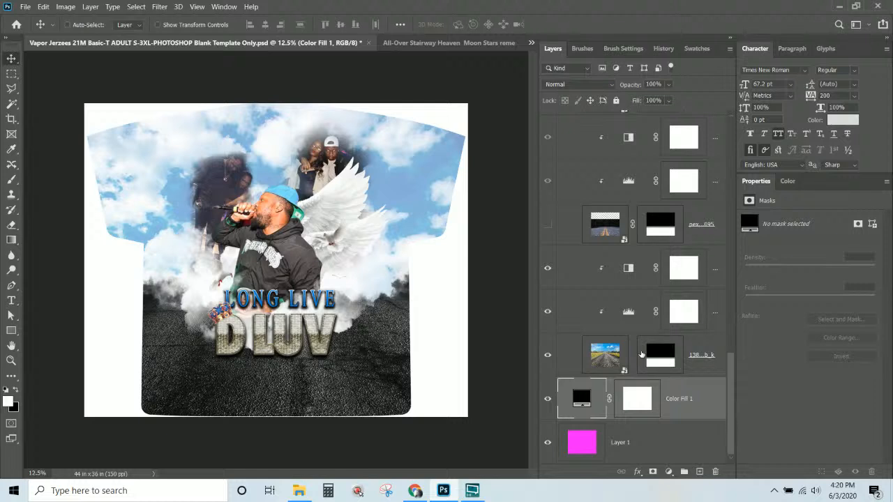
# Preview the gradient fill and the adjustment layer below it over the sky, and leave both layers hidden.
pyautogui.scroll(5, 630, 290)
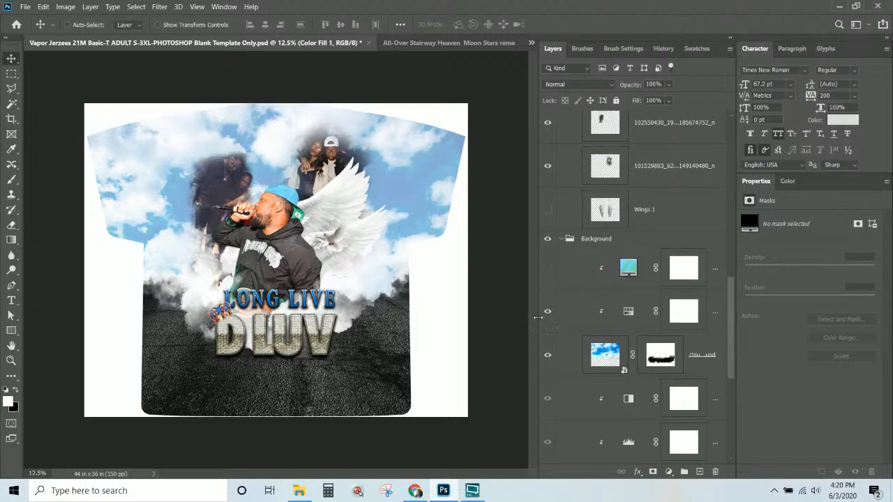
pyautogui.click(547, 269)
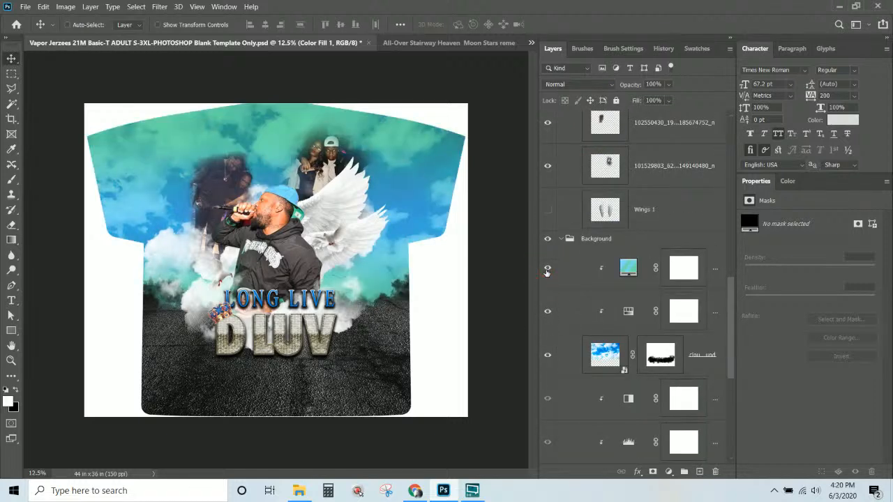
pyautogui.click(549, 314)
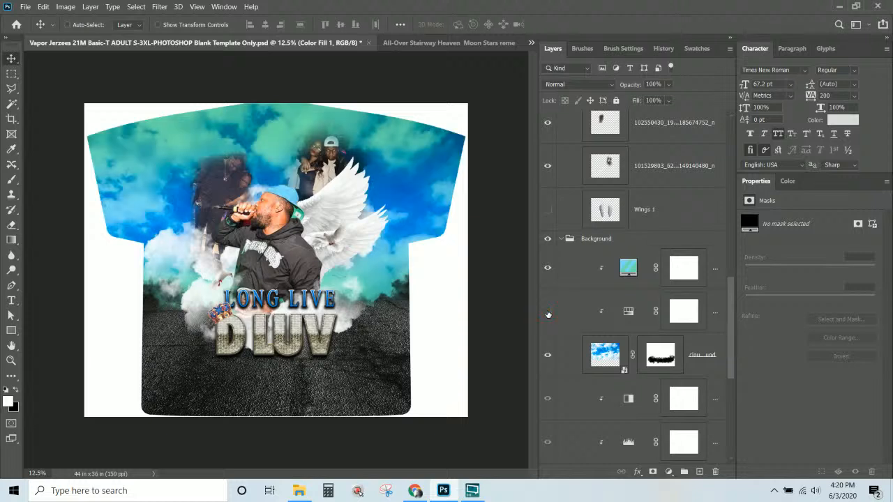
pyautogui.click(548, 313)
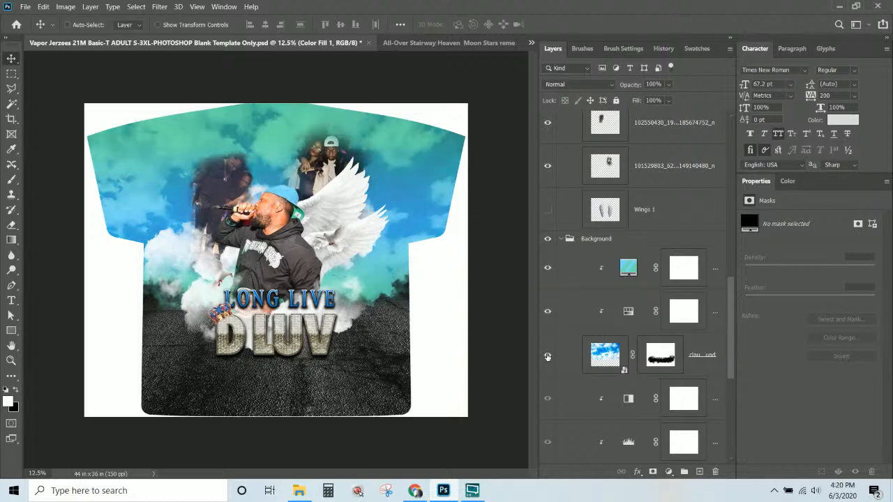
pyautogui.click(548, 311)
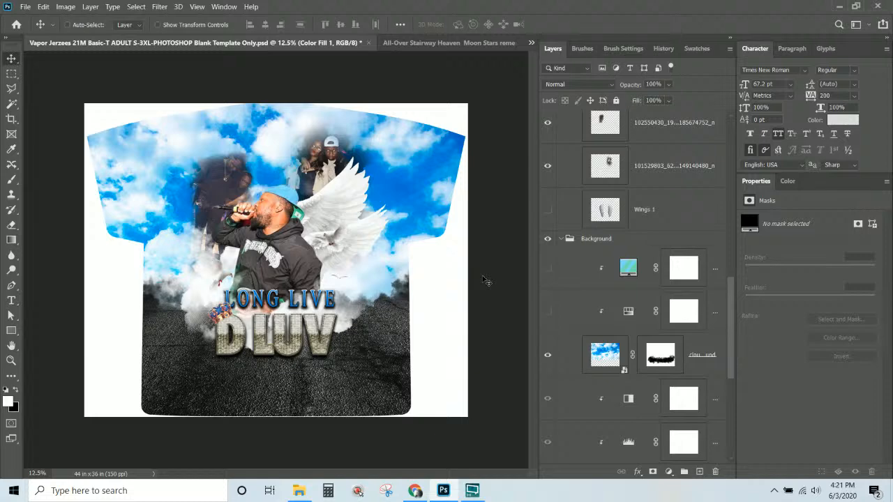
# Collapse the Background and Foreground layer groups.
pyautogui.scroll(-5, 667, 261)
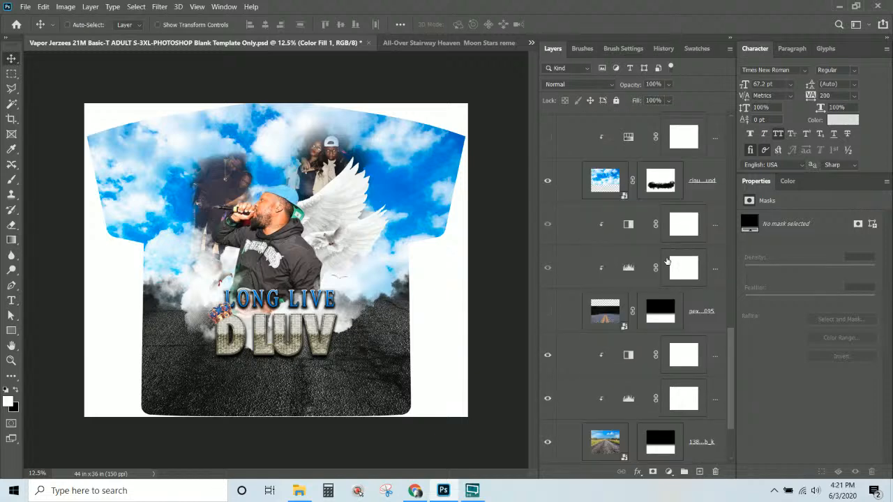
pyautogui.scroll(5, 667, 261)
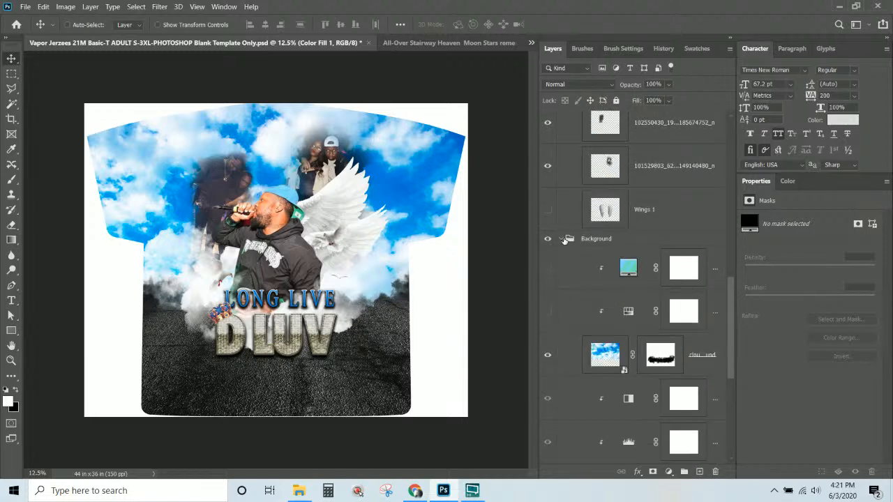
pyautogui.click(561, 239)
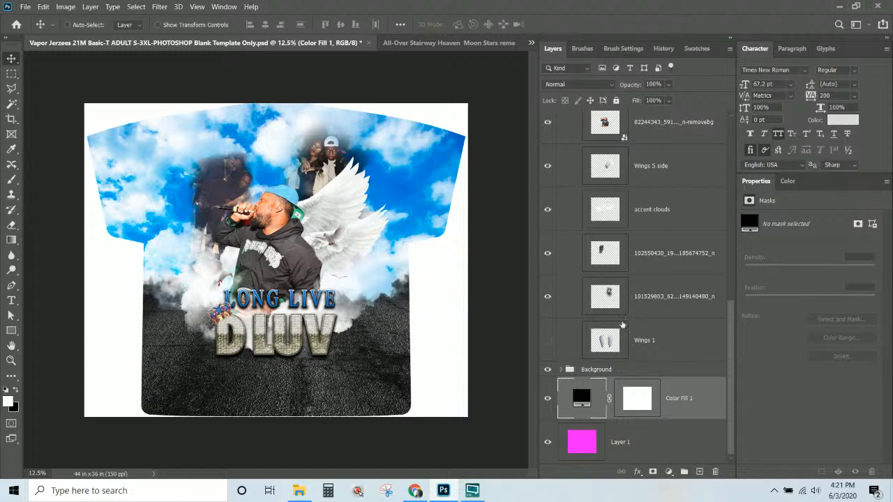
pyautogui.scroll(3, 655, 347)
pyautogui.scroll(6, 656, 347)
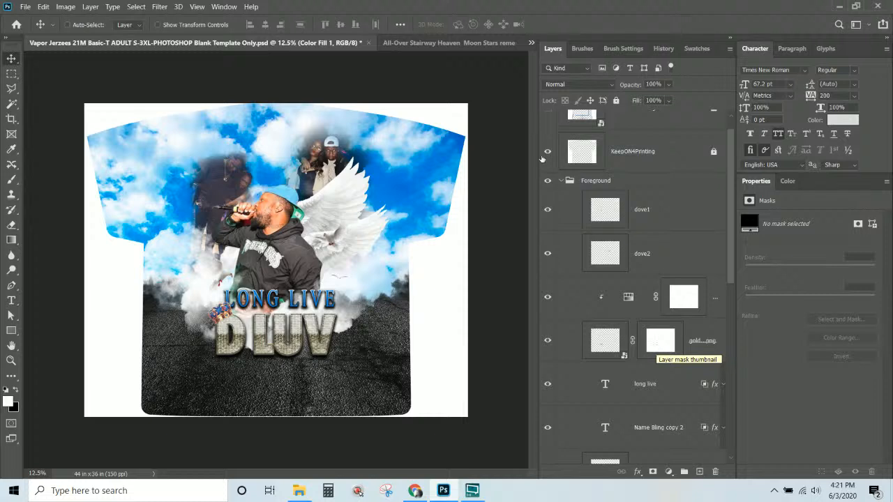
pyautogui.click(561, 180)
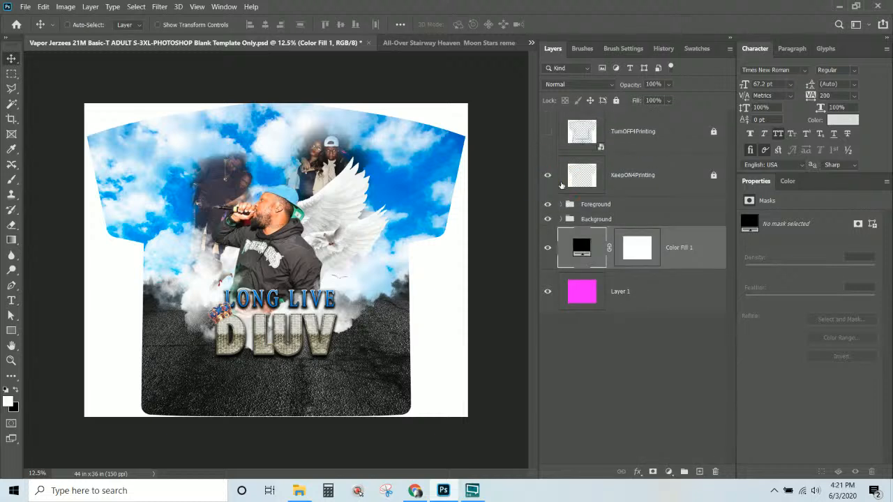